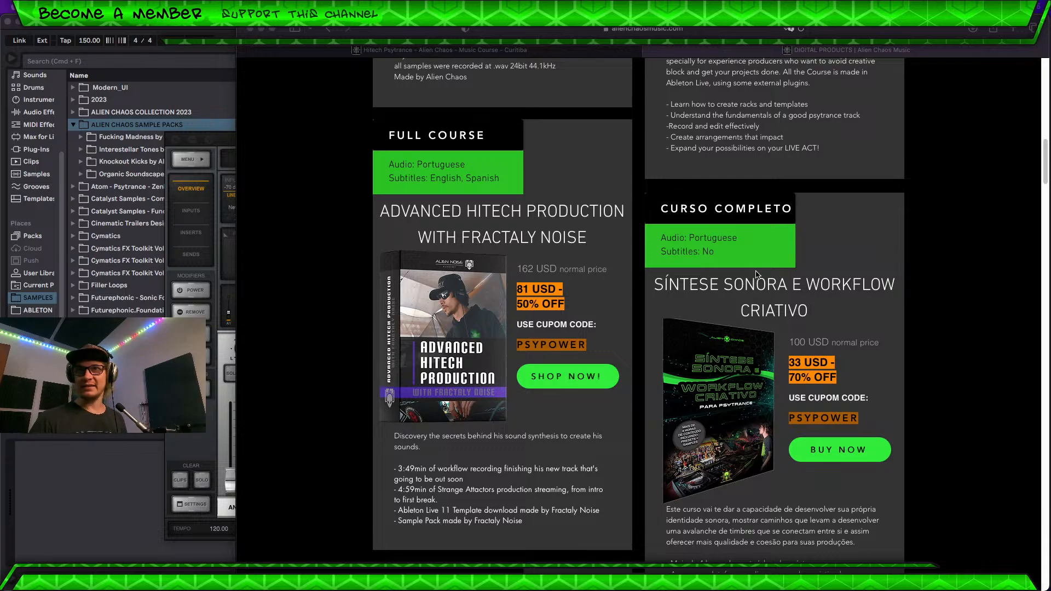
Step: Review the Alien November banner and the first discounted sample pack and course offers on the digital products page
scroll(621, 362, "down", 1)
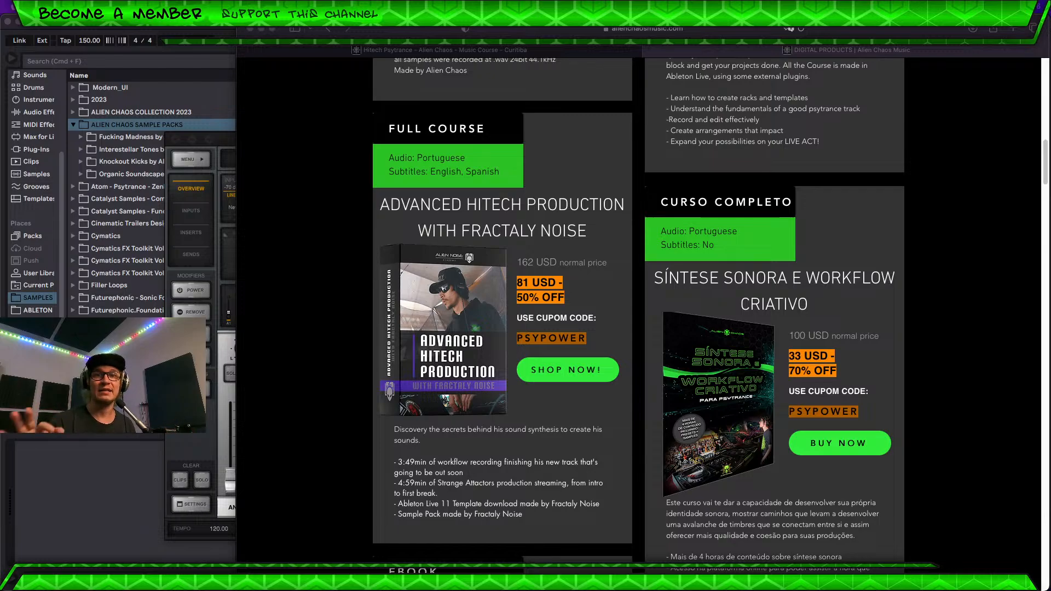
scroll(889, 490, "up", 10)
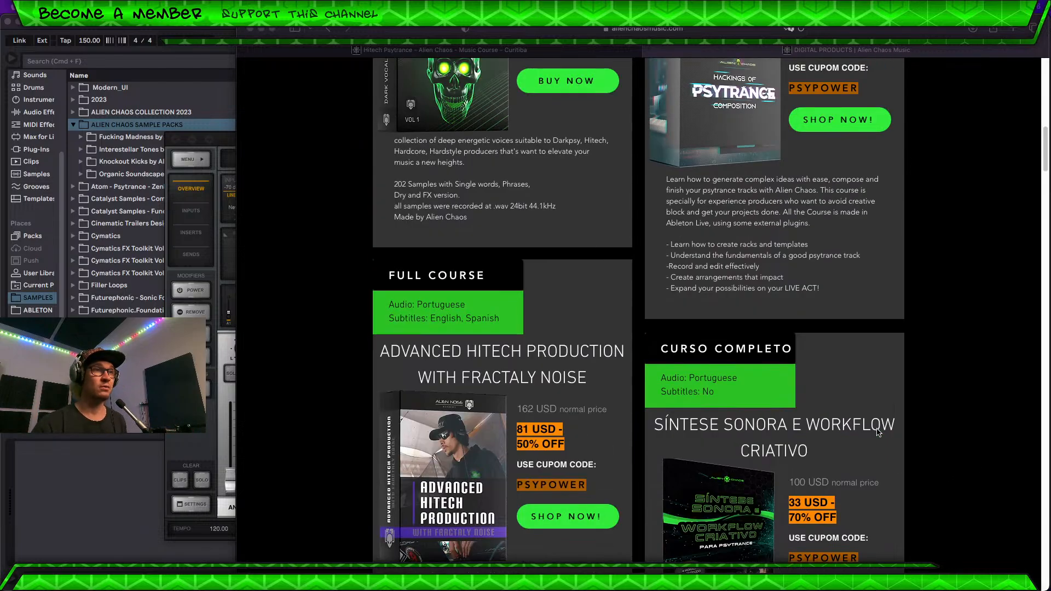
scroll(896, 436, "up", 5)
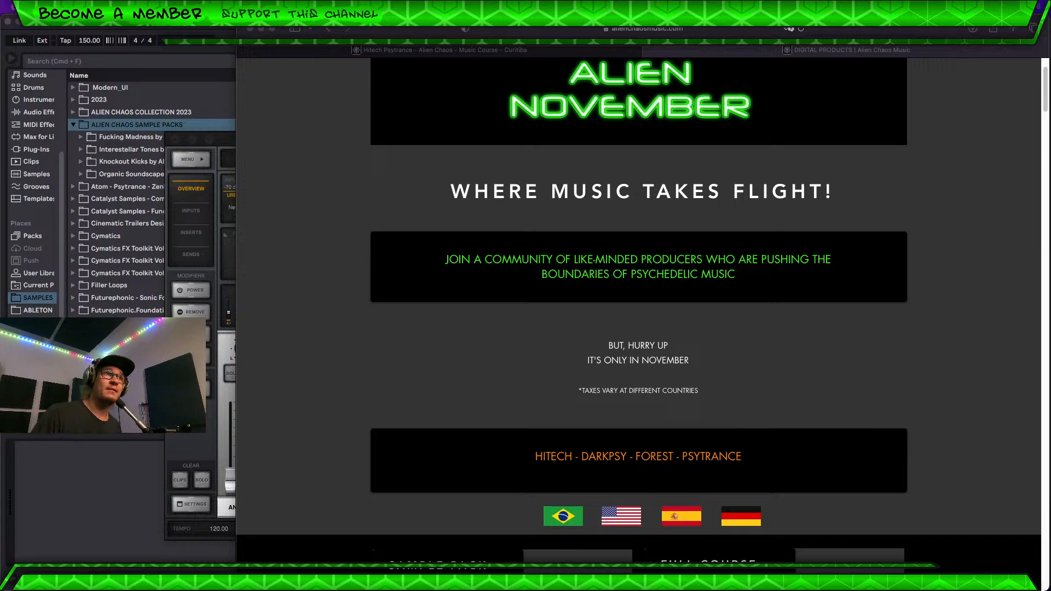
scroll(780, 426, "up", 2)
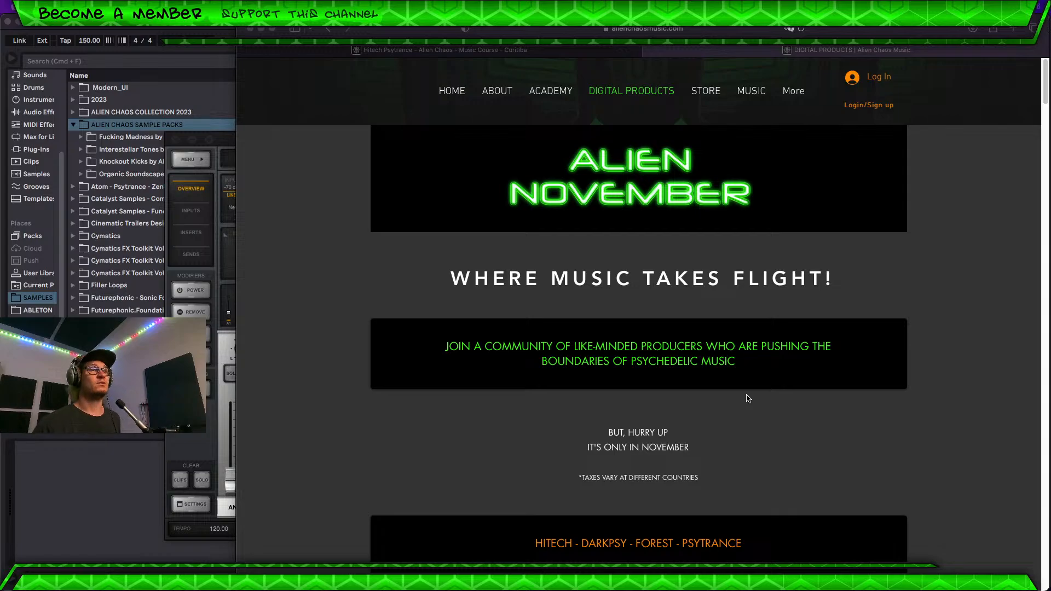
scroll(758, 408, "down", 3)
scroll(758, 408, "down", 10)
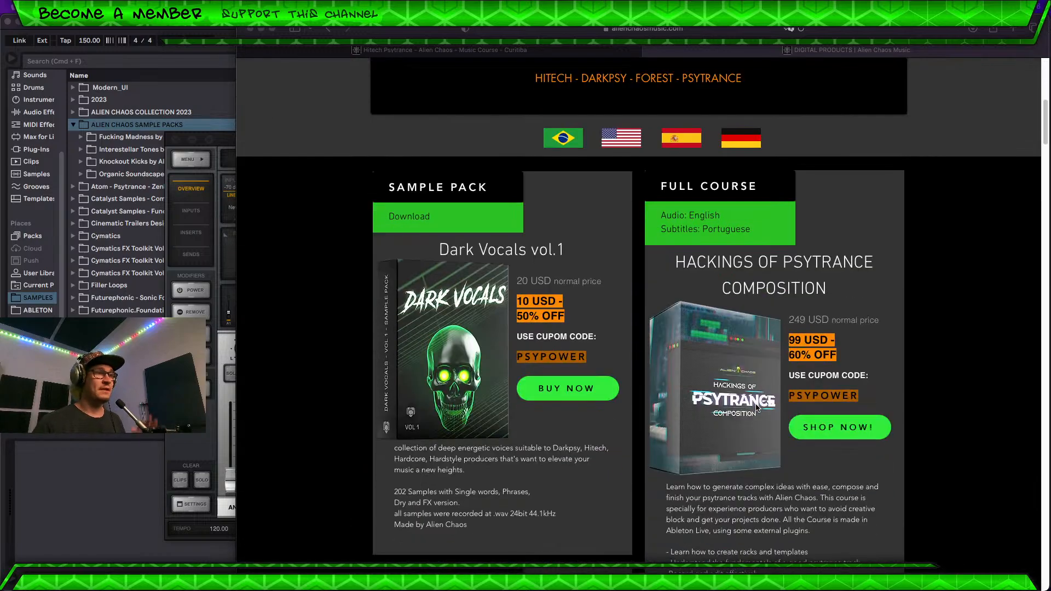
scroll(757, 408, "down", 2)
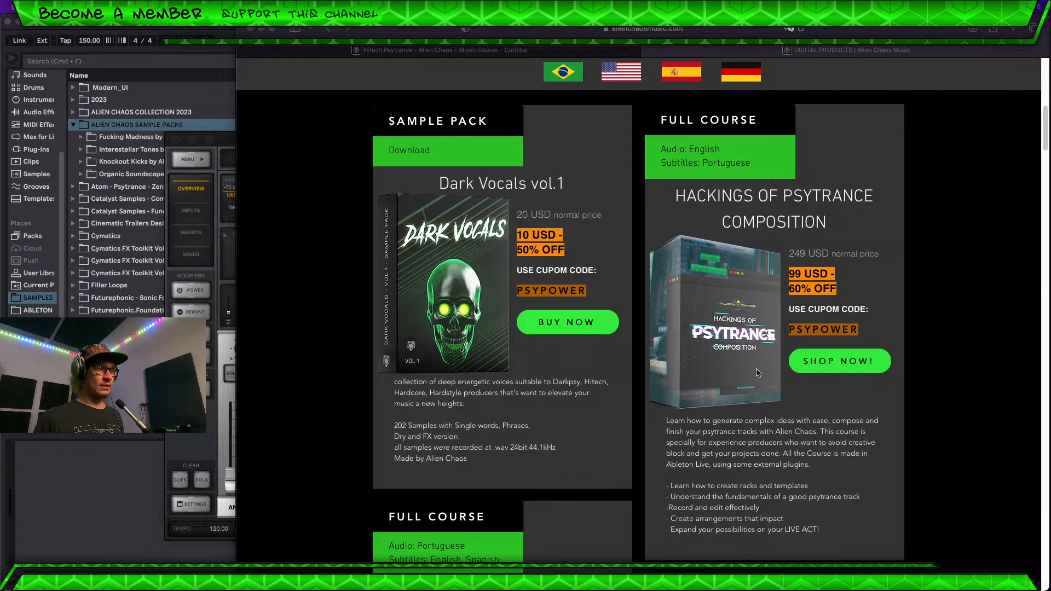
scroll(766, 328, "up", 15)
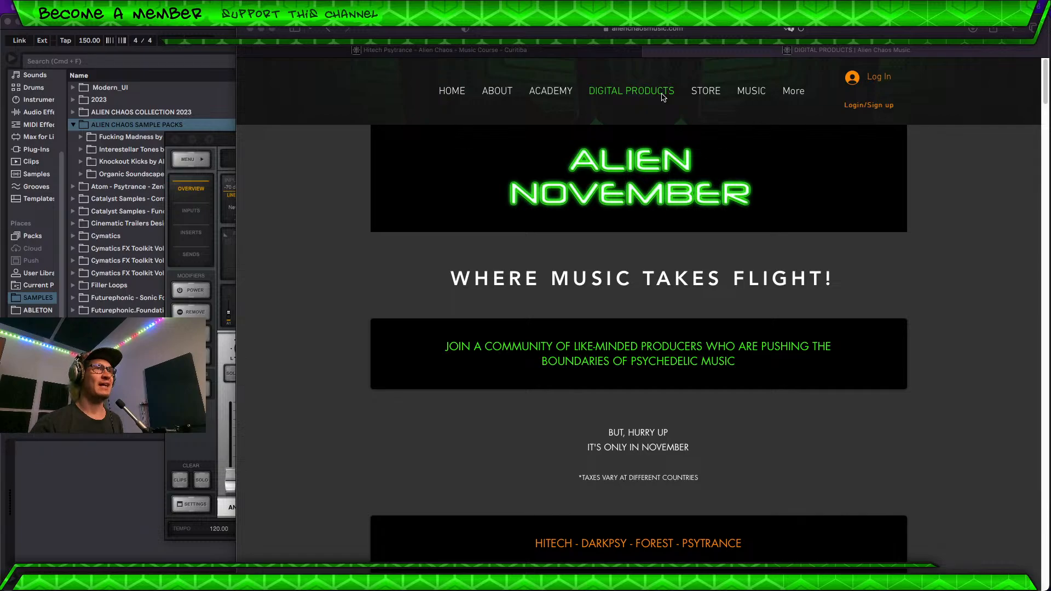
Step: Show the full web address of the digital products page
left_click(728, 29)
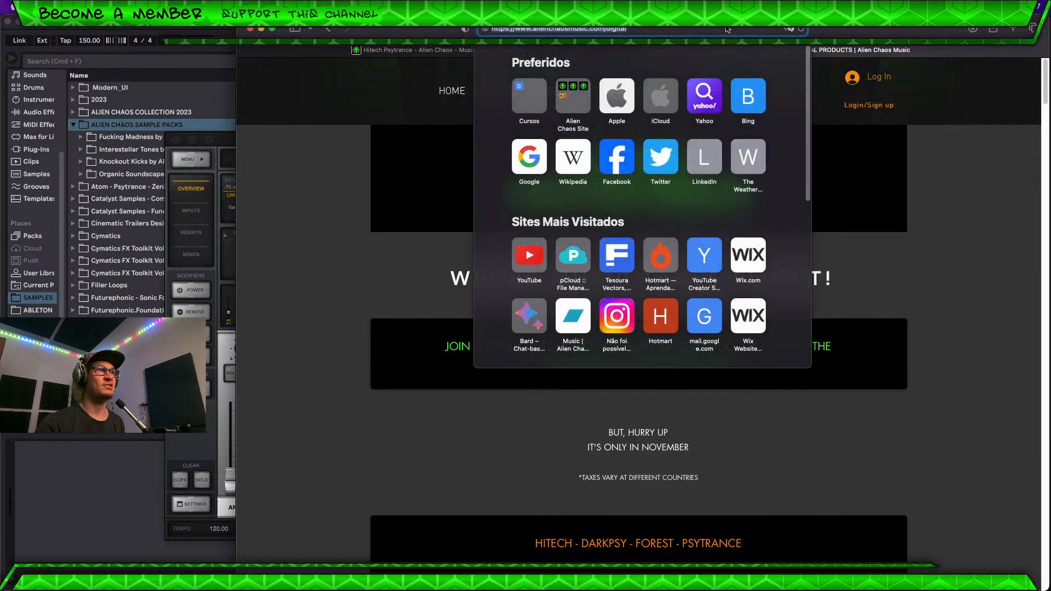
left_click(975, 244)
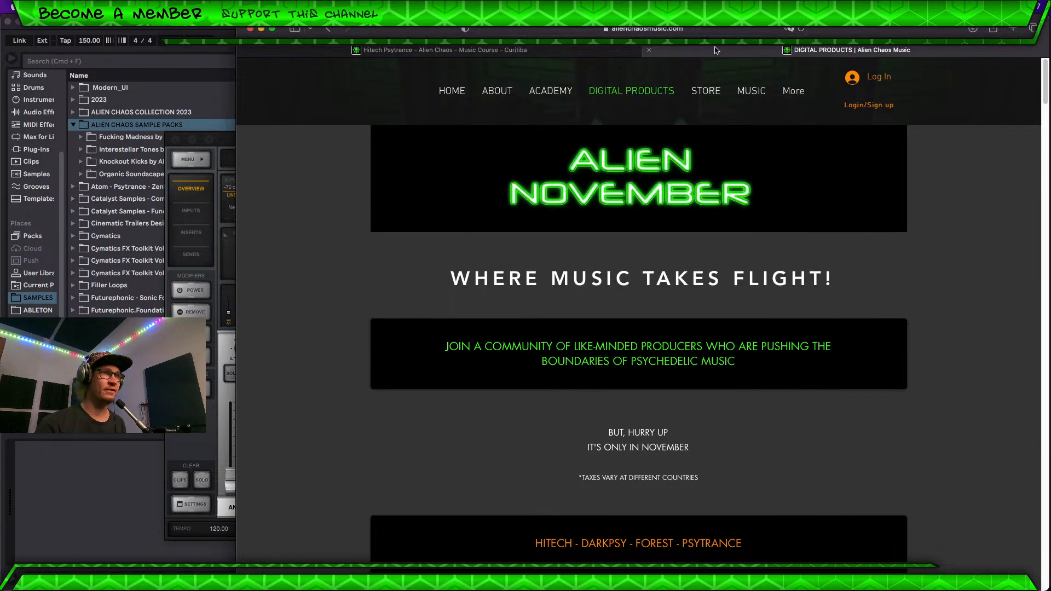
left_click(721, 29)
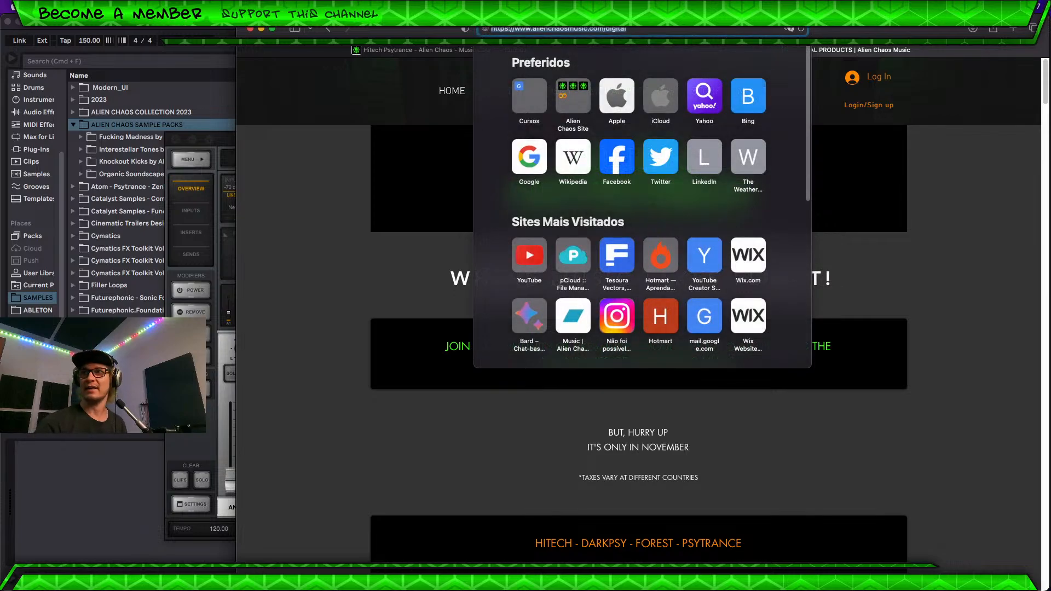
key("super+Tab")
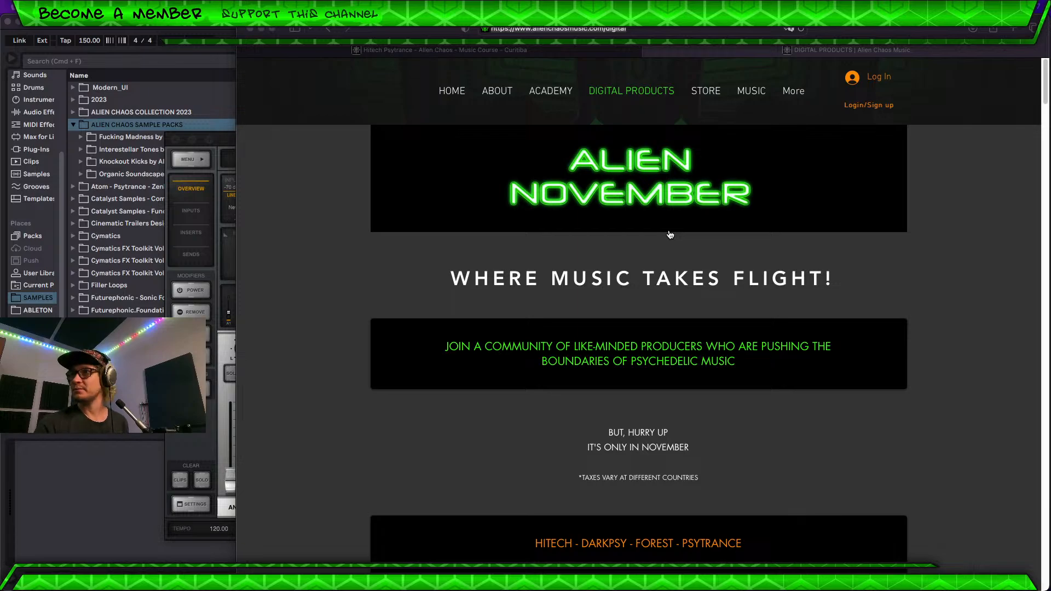
Step: Examine the Dark Vocals vol.1 pack, Hackings of Psytrance Composition, Advanced Hitech Production and Síntese Sonora e Workflow Criativo offers
scroll(742, 307, "down", 10)
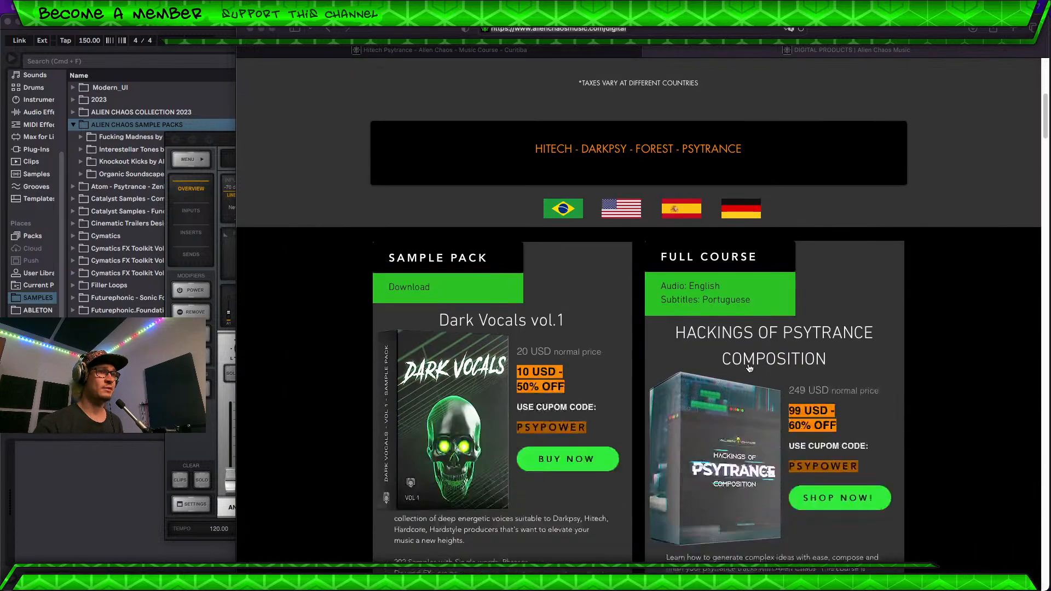
scroll(750, 368, "down", 10)
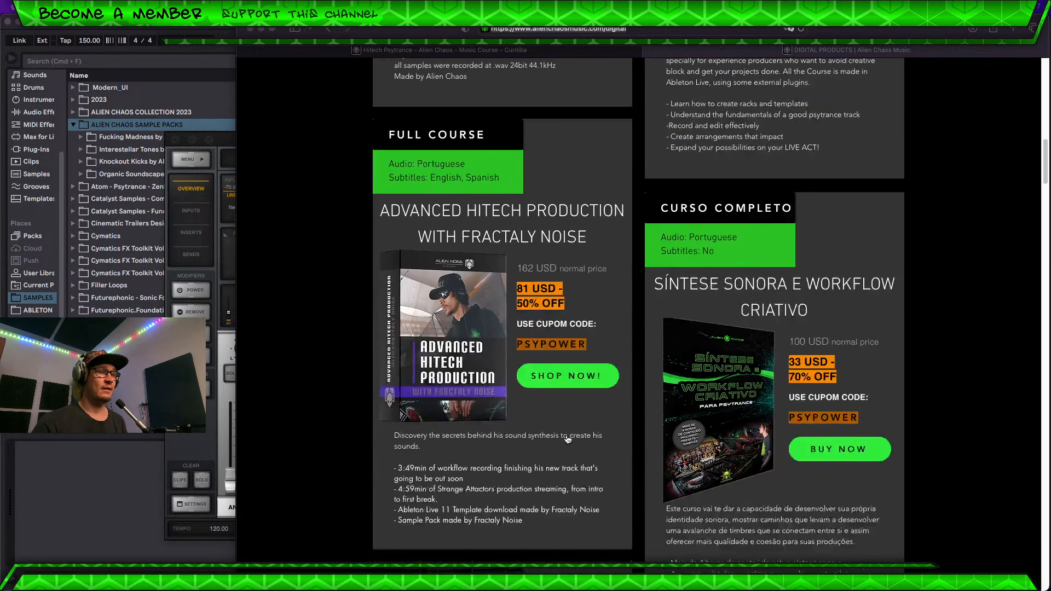
scroll(568, 439, "down", 13)
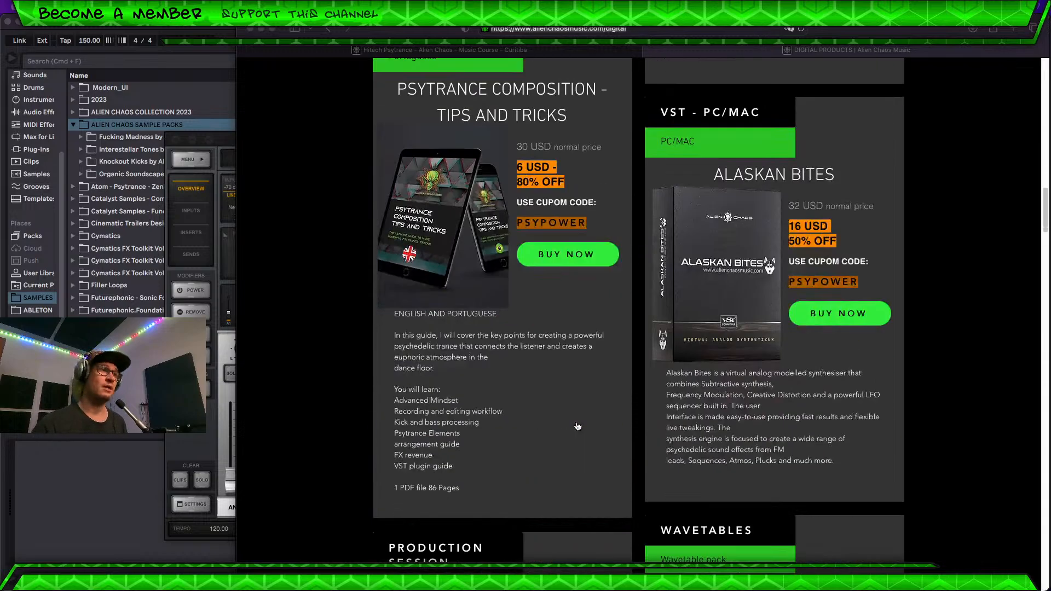
scroll(578, 427, "up", 20)
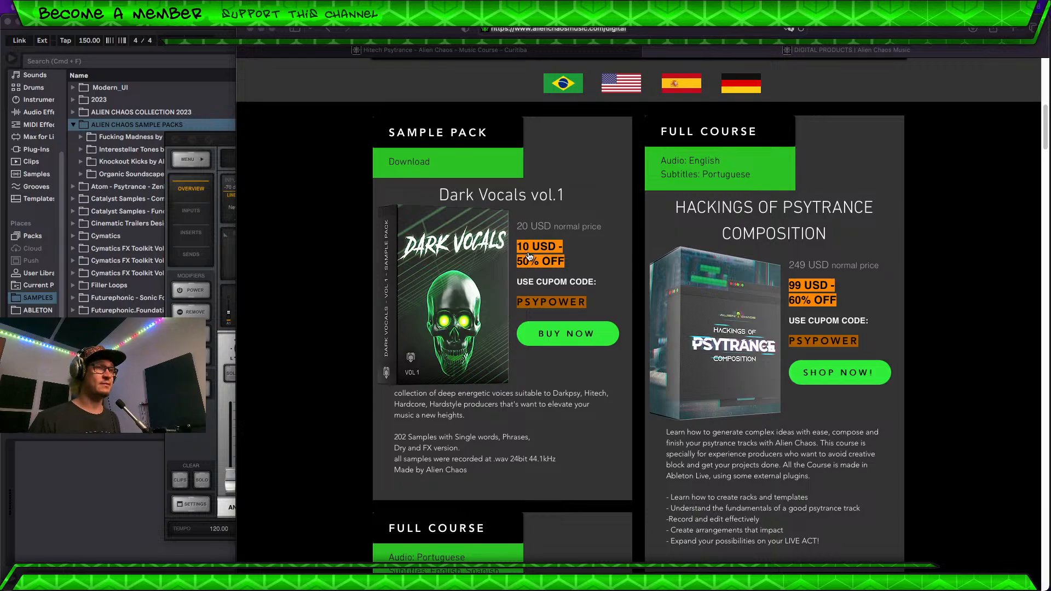
scroll(545, 271, "down", 1)
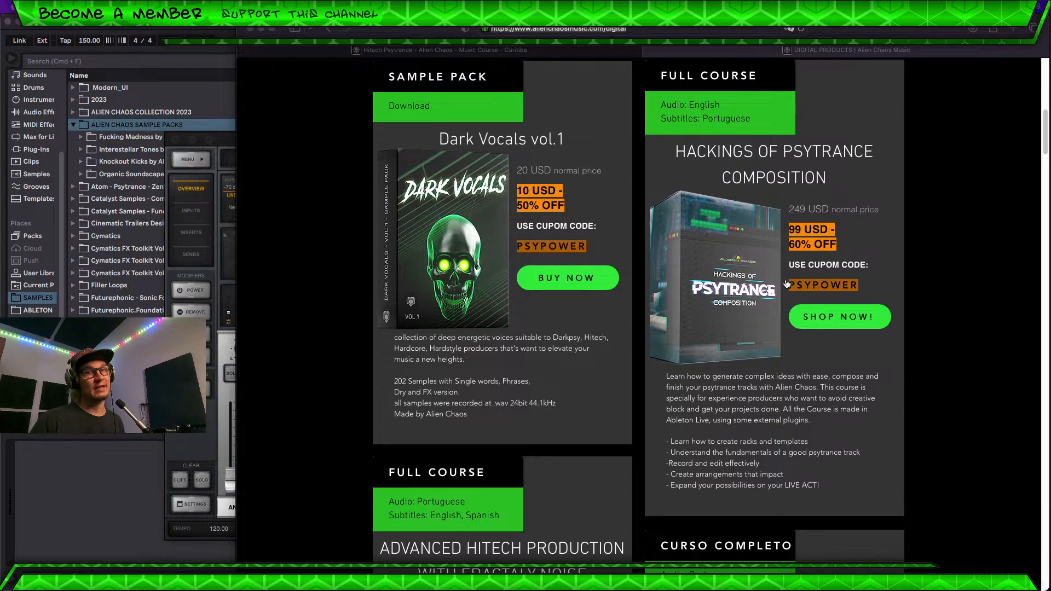
scroll(741, 294, "down", 5)
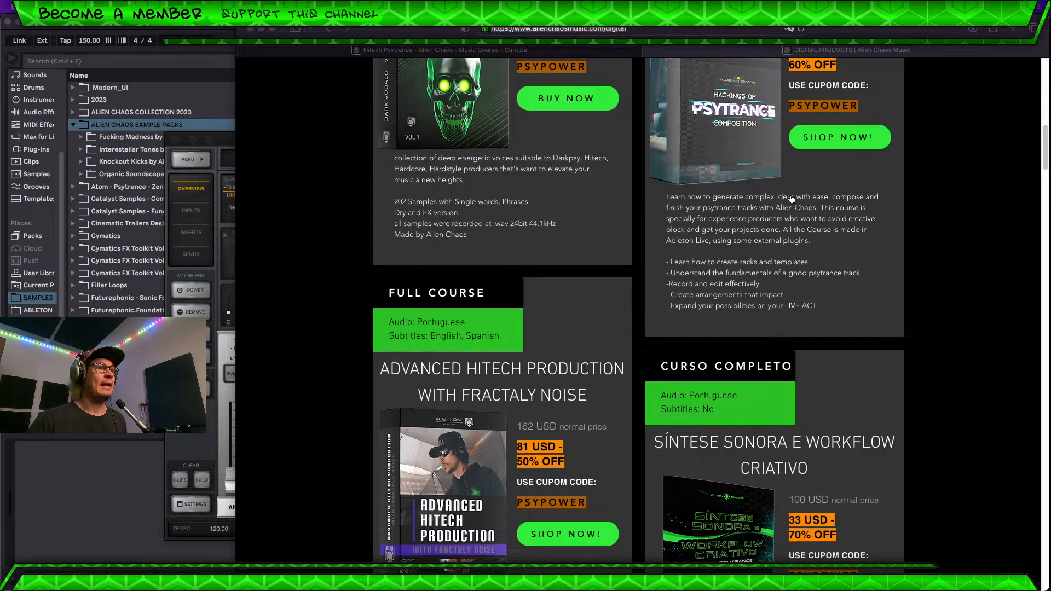
scroll(767, 198, "down", 1)
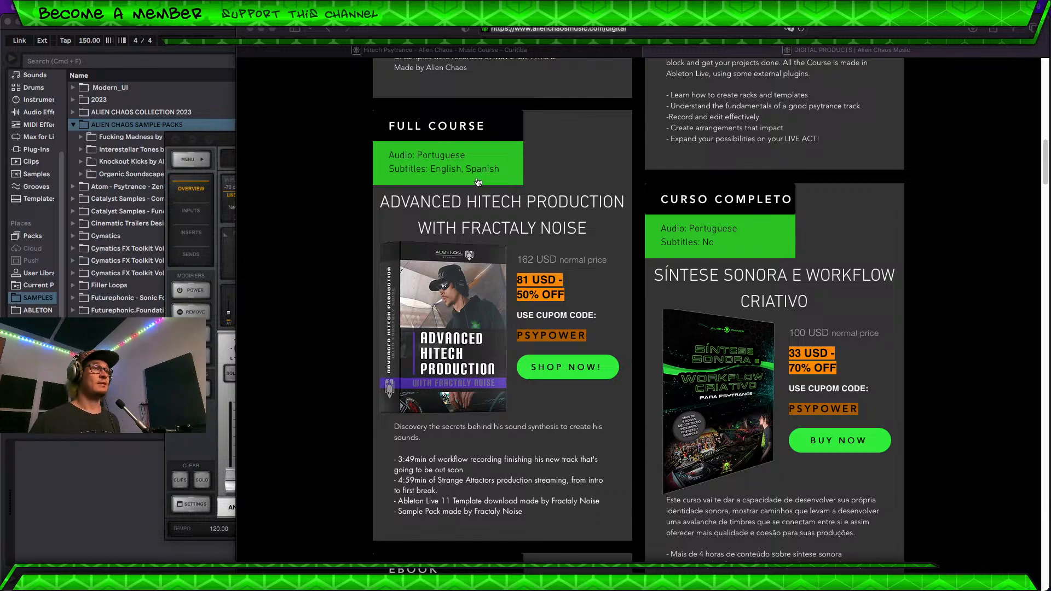
scroll(475, 240, "down", 1)
scroll(474, 241, "down", 5)
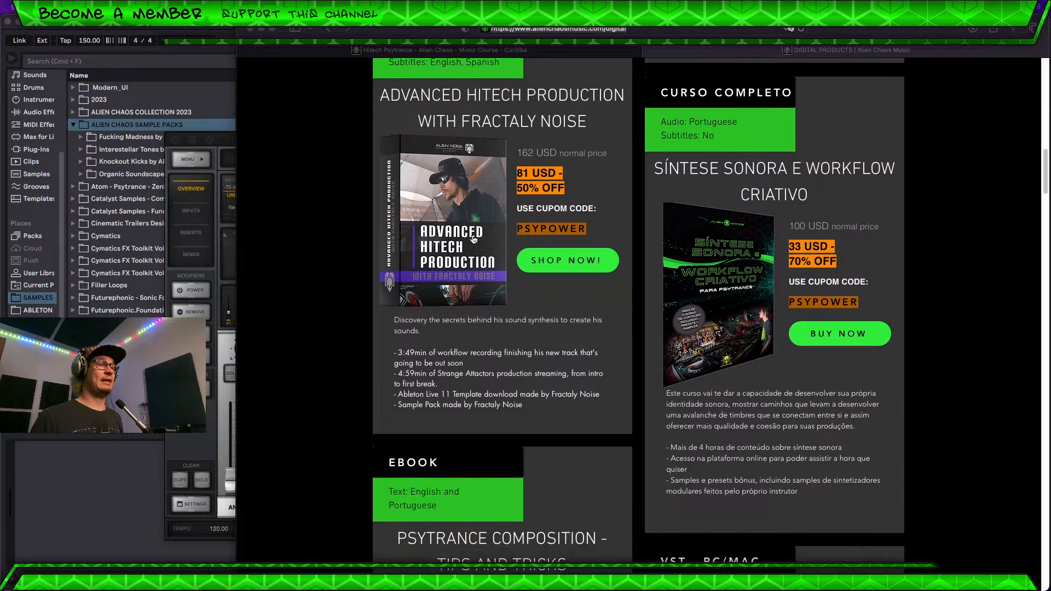
Step: Examine the Psytrance Composition - Tips and Tricks ebook and the Alaskan Bites VST offers
scroll(769, 178, "down", 8)
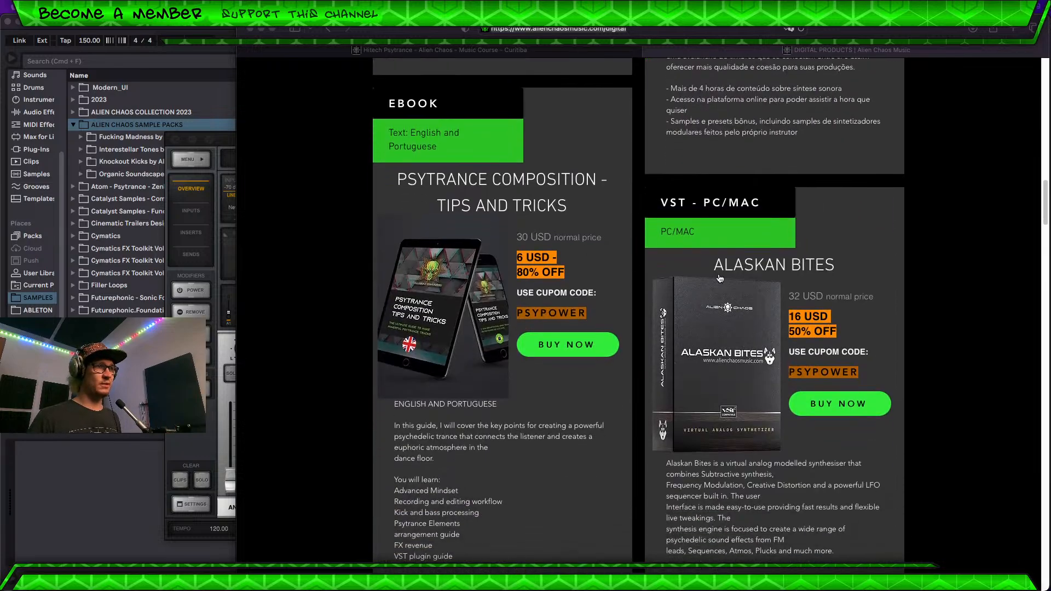
scroll(712, 284, "down", 8)
scroll(688, 301, "down", 5)
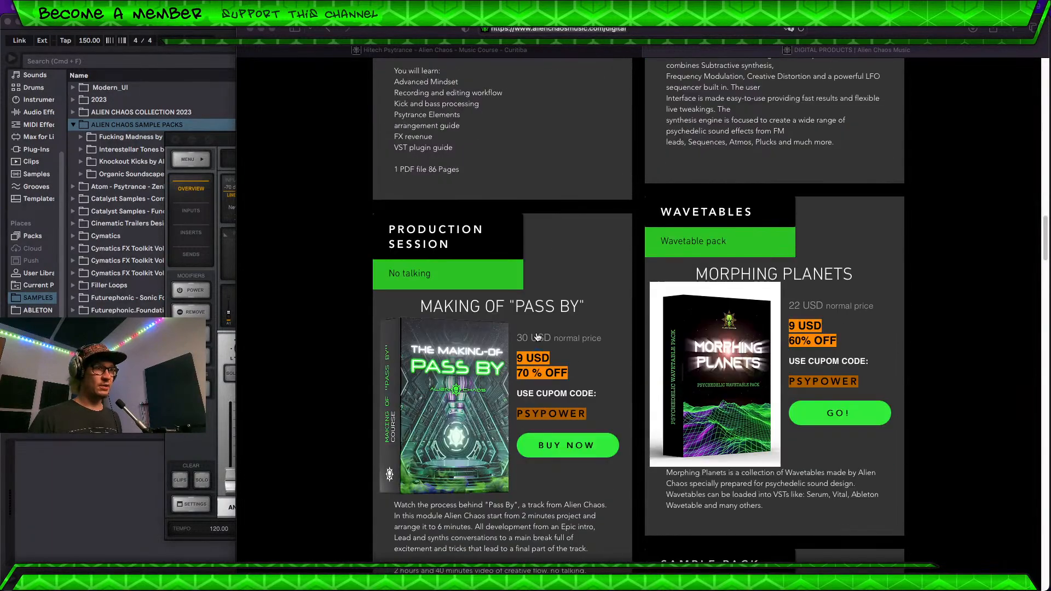
scroll(608, 241, "up", 9)
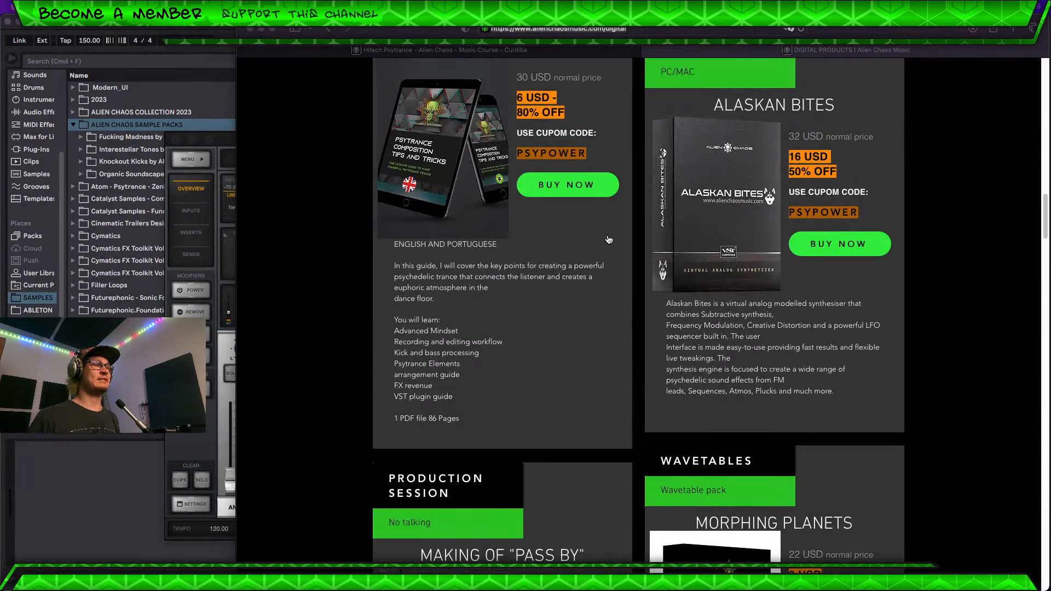
scroll(726, 274, "down", 1)
scroll(727, 274, "up", 5)
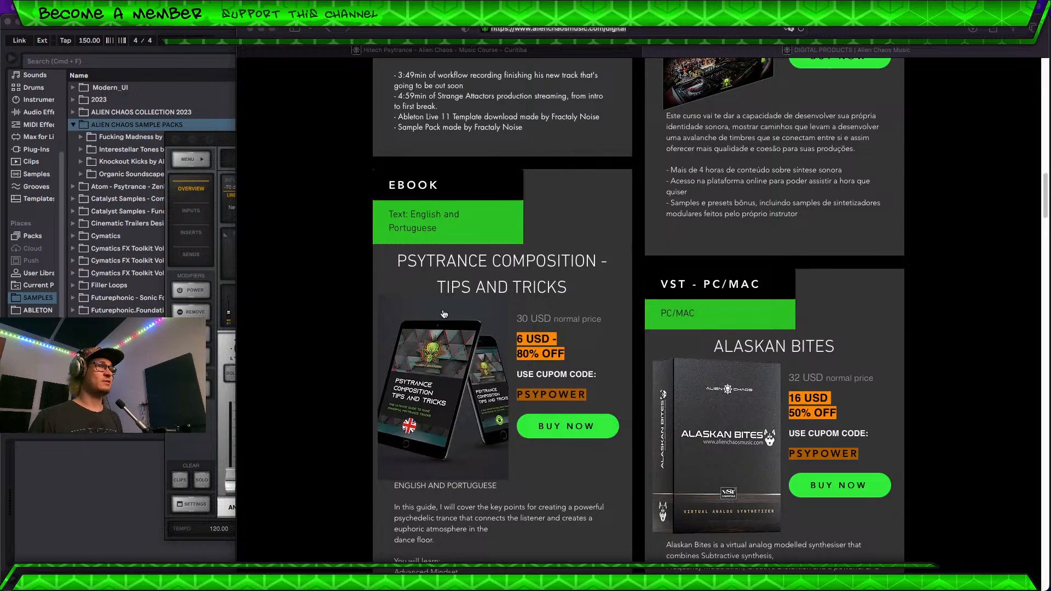
scroll(553, 310, "down", 1)
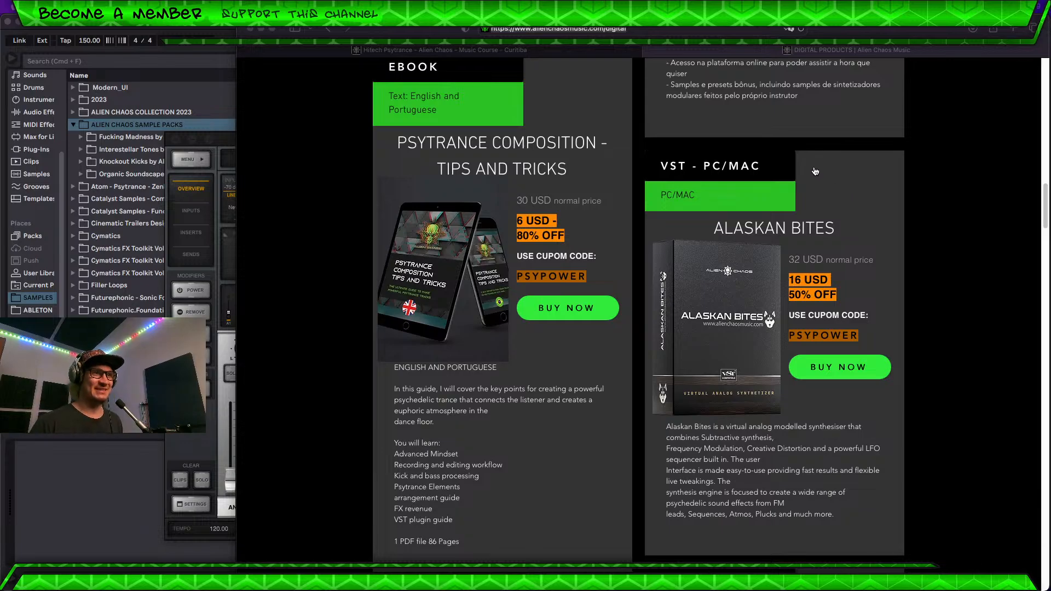
scroll(832, 217, "down", 1)
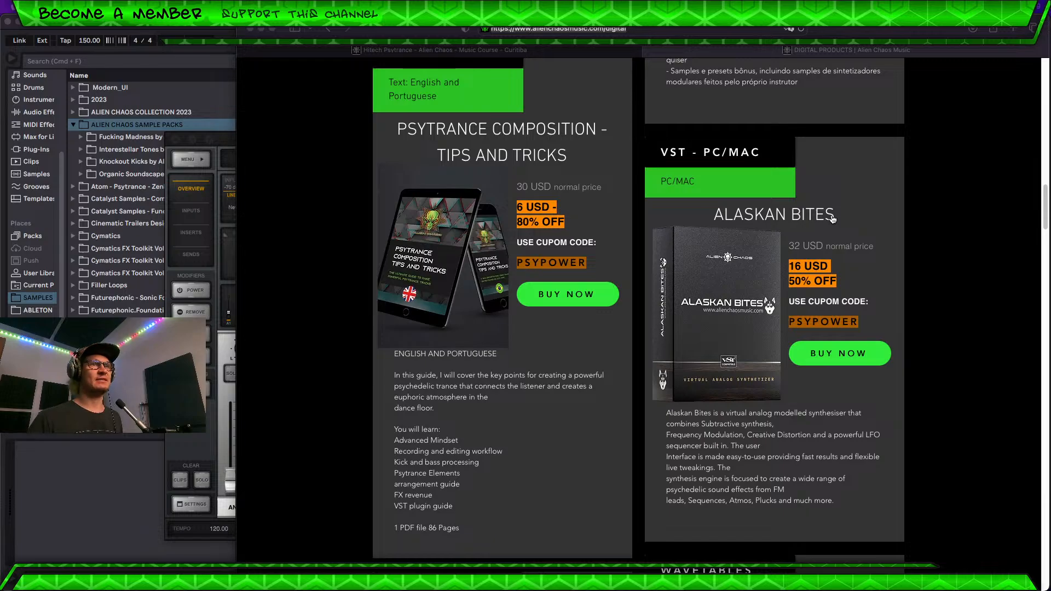
Step: Examine the remaining production session, wavetable, preset bank, sample pack and Ableton rack offers, from Making of "Pass By" to Unknown Scapes
scroll(831, 217, "down", 8)
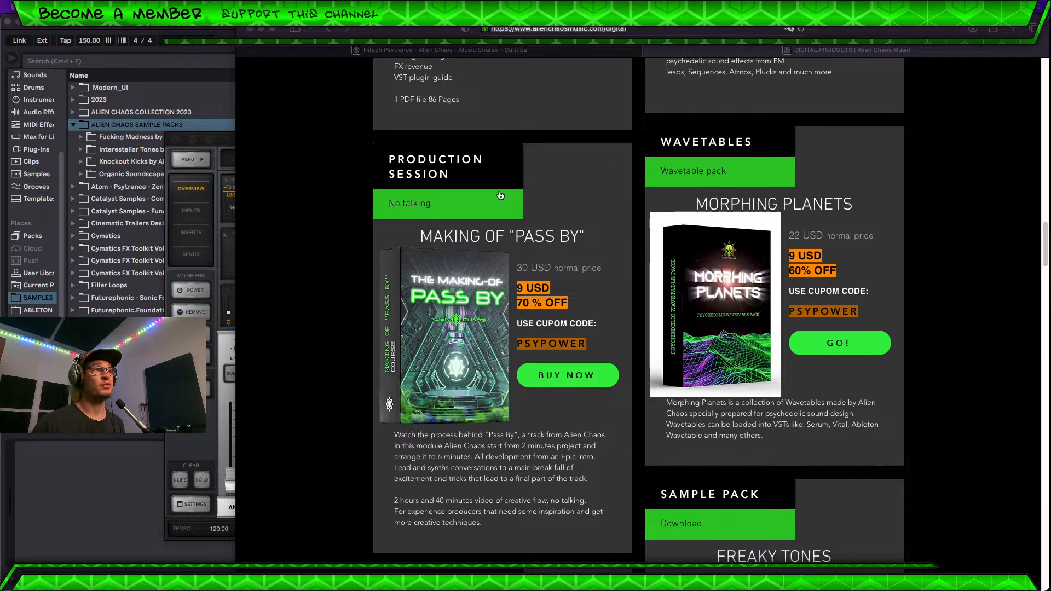
scroll(500, 196, "down", 5)
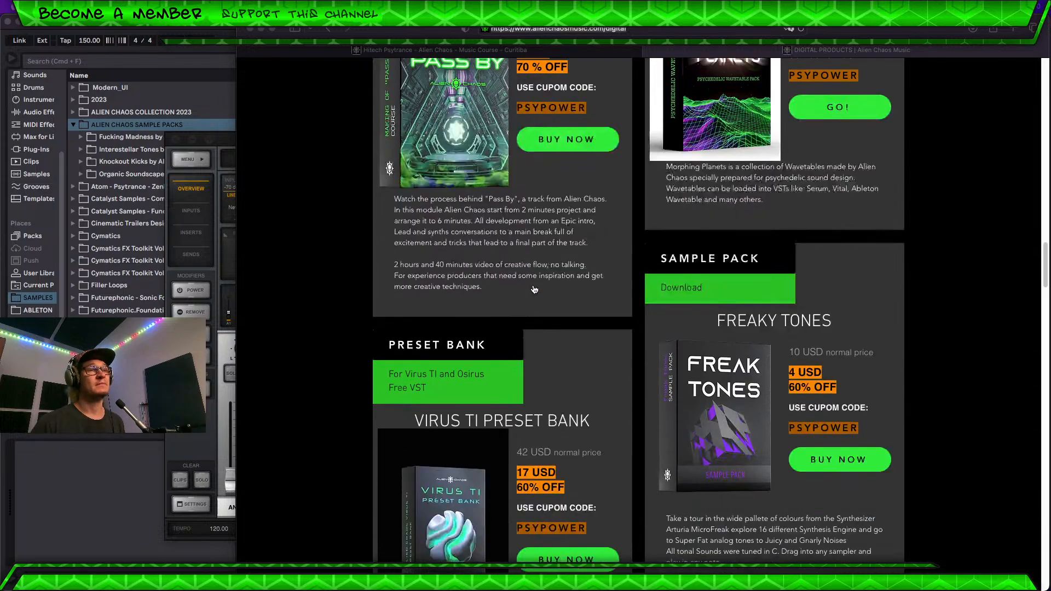
scroll(535, 289, "down", 2)
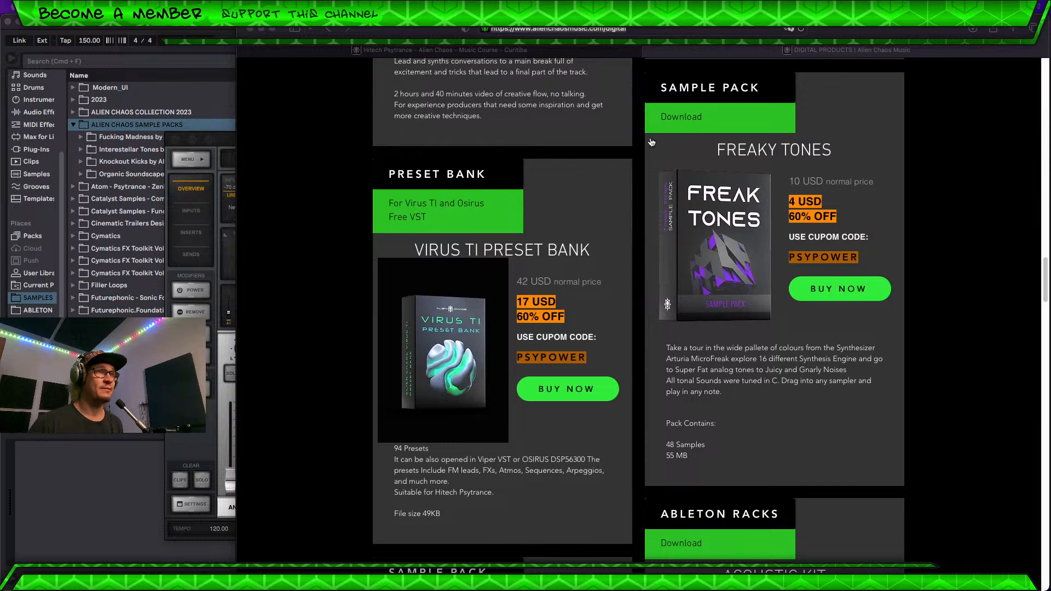
scroll(601, 277, "down", 6)
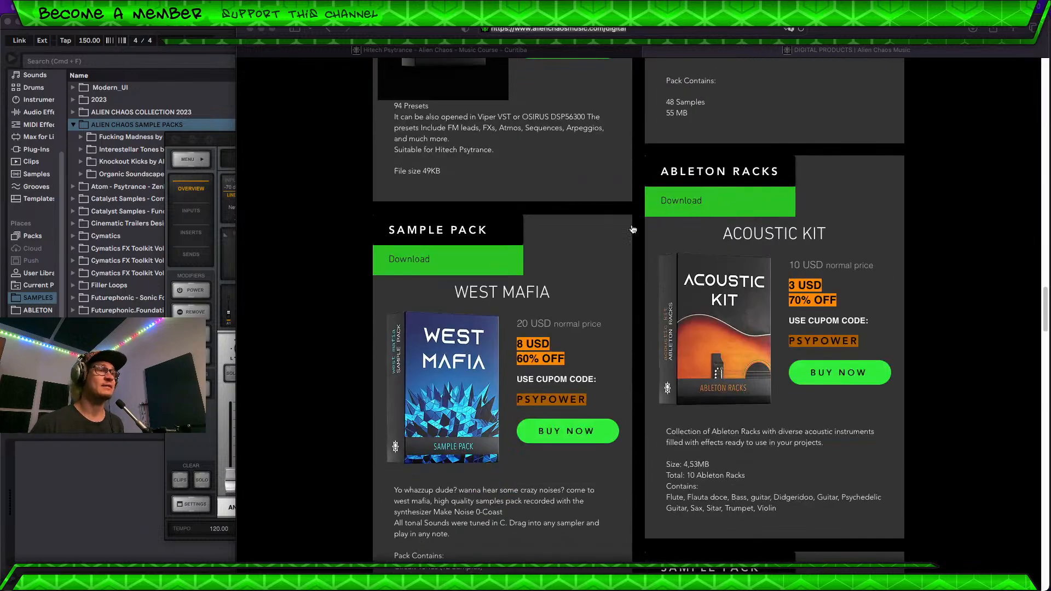
scroll(602, 277, "down", 5)
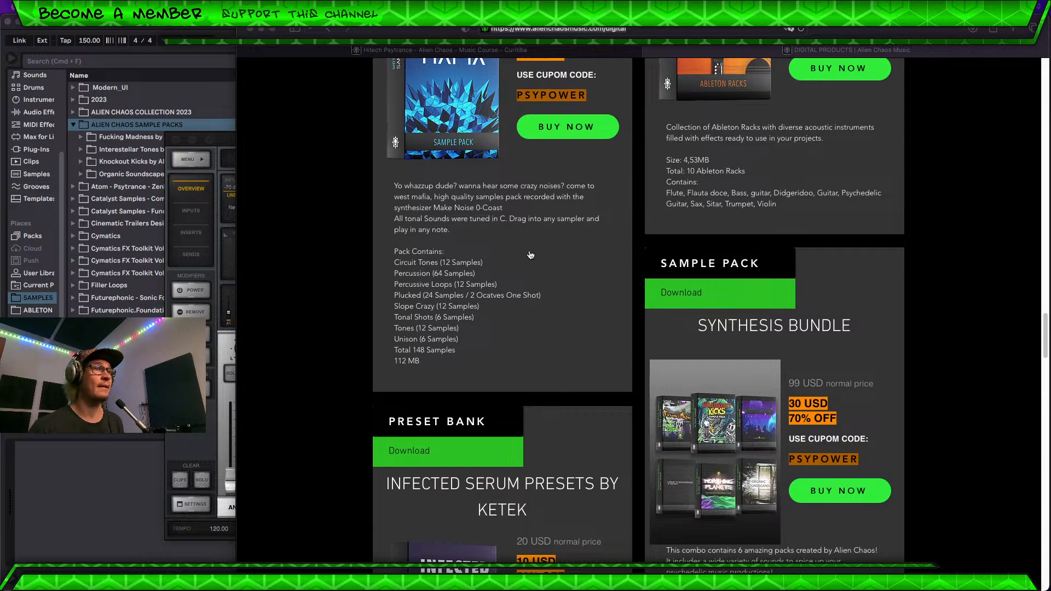
scroll(800, 307, "down", 4)
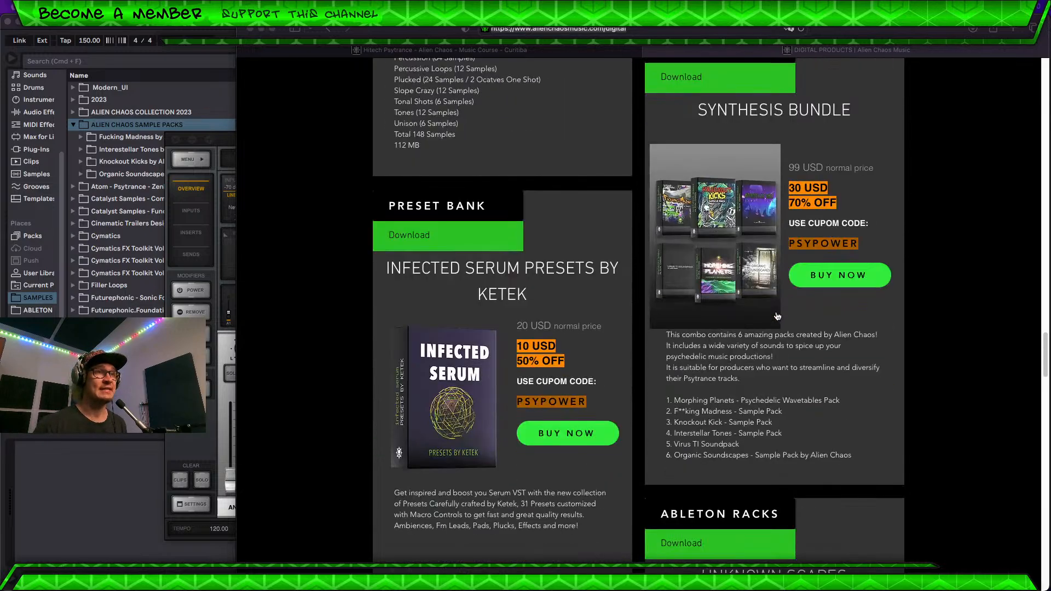
scroll(779, 314, "up", 2)
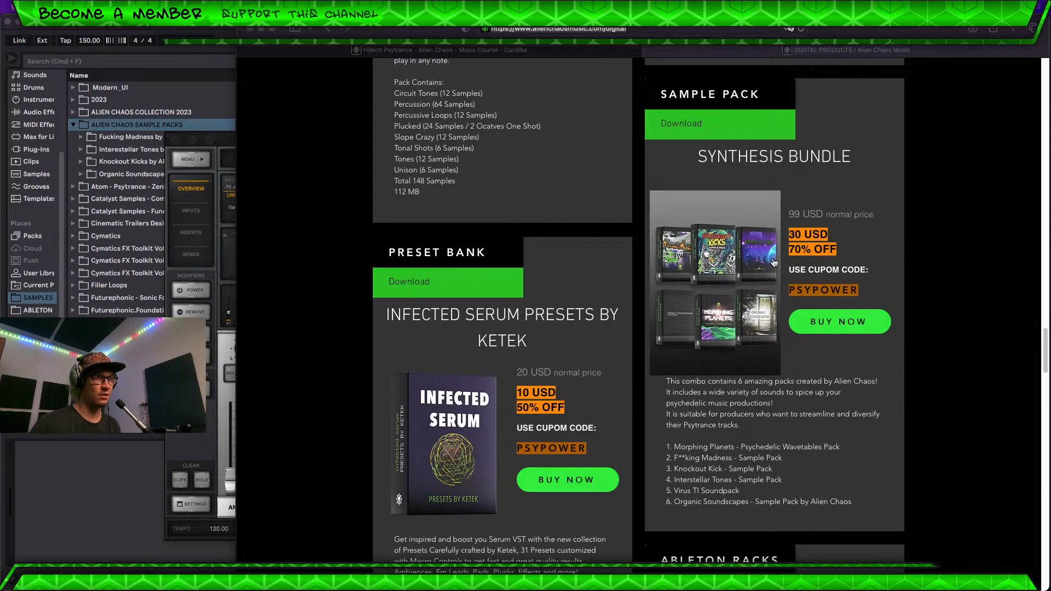
scroll(769, 342, "down", 1)
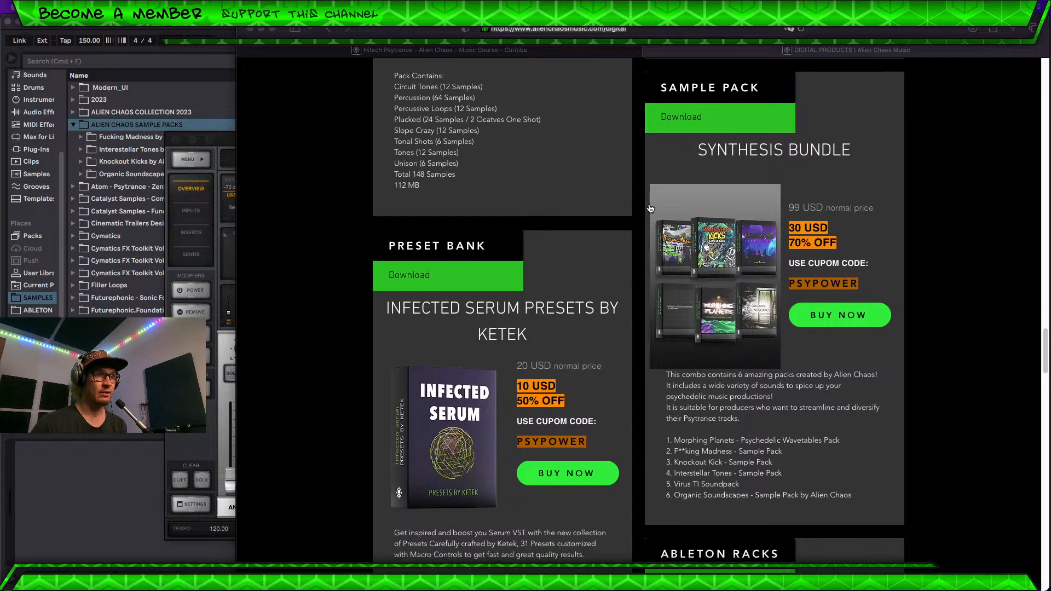
scroll(712, 317, "down", 1)
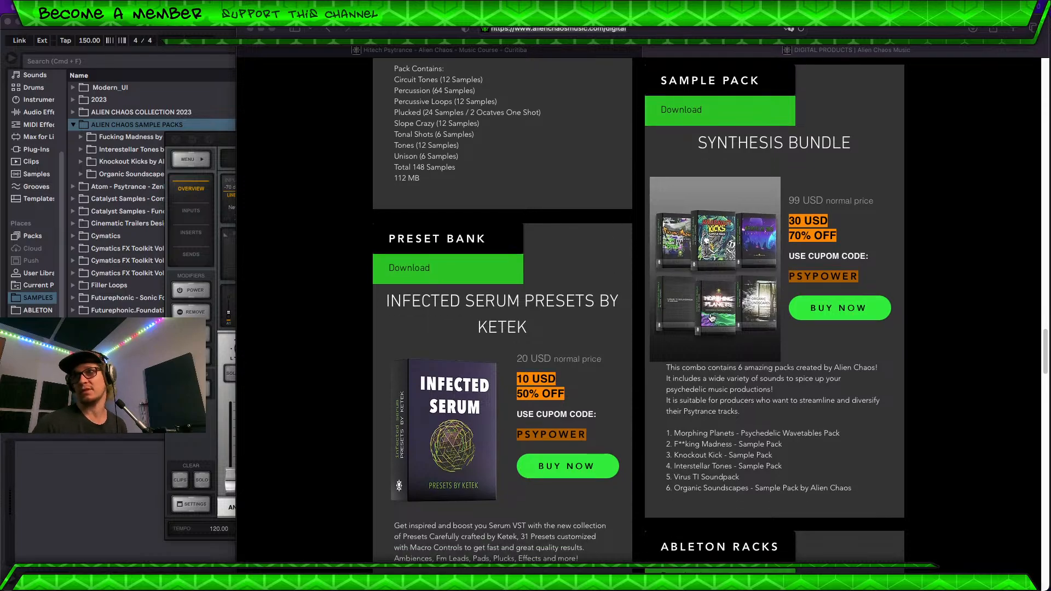
scroll(712, 317, "down", 10)
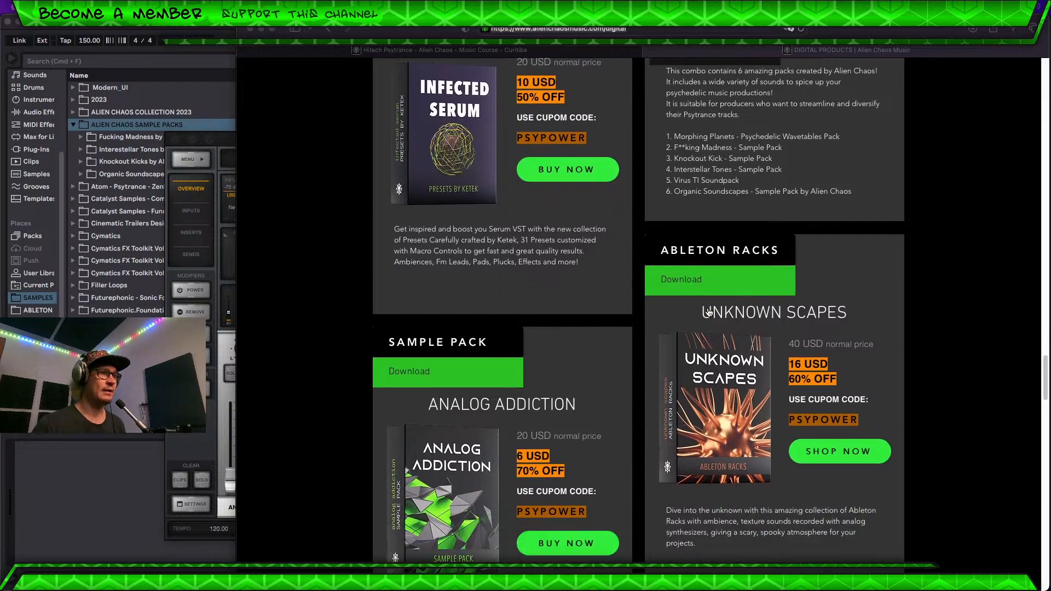
Step: Examine the remaining sample pack and Ableton rack offers, from Analog Addiction and Puzzle Painting to Virus TI Soundpack and Organic Soundscapes
scroll(709, 312, "down", 12)
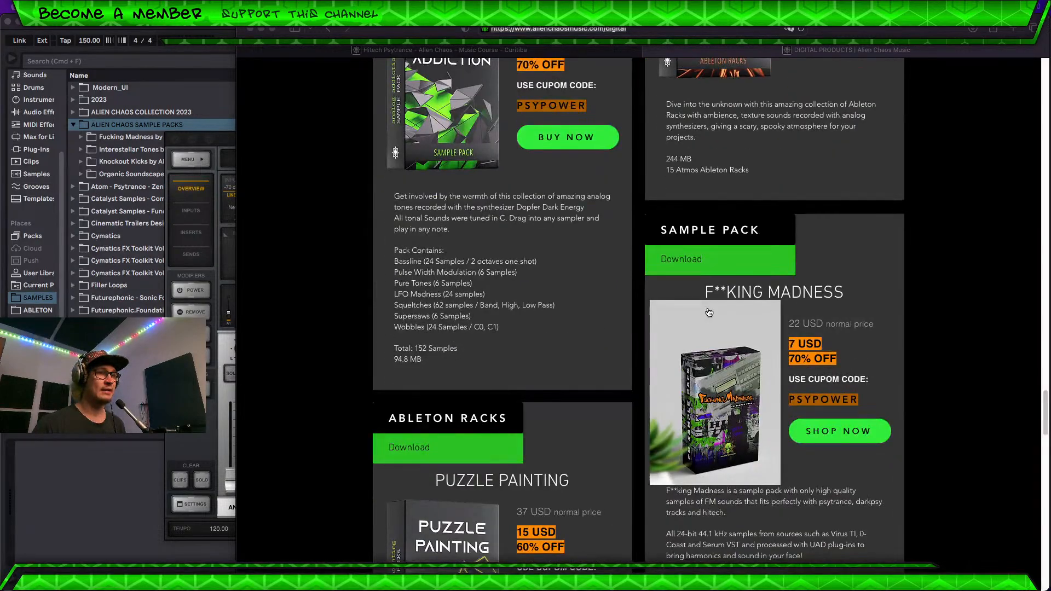
scroll(712, 317, "down", 4)
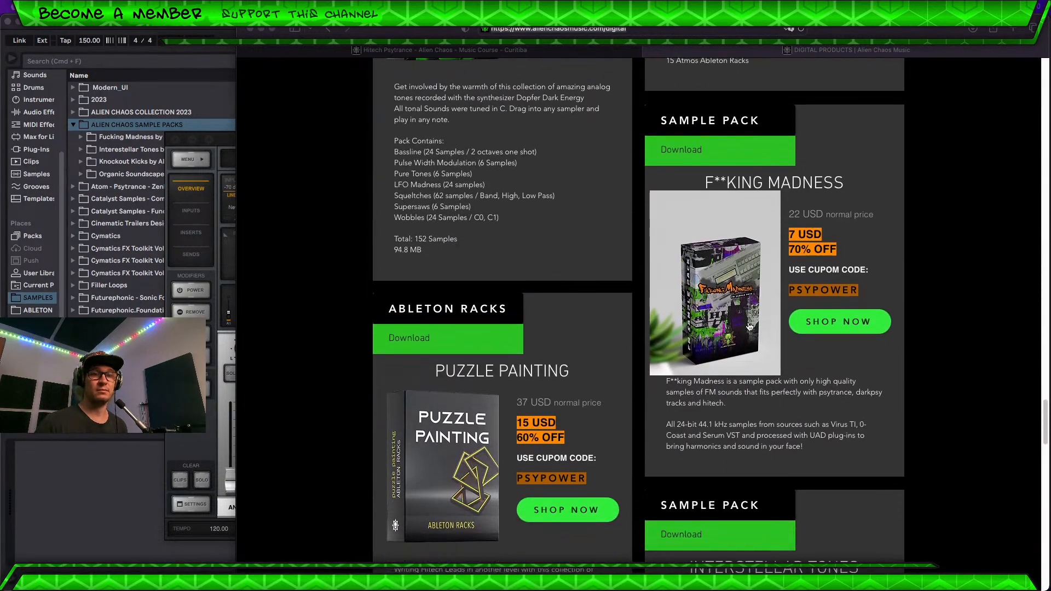
scroll(749, 326, "down", 11)
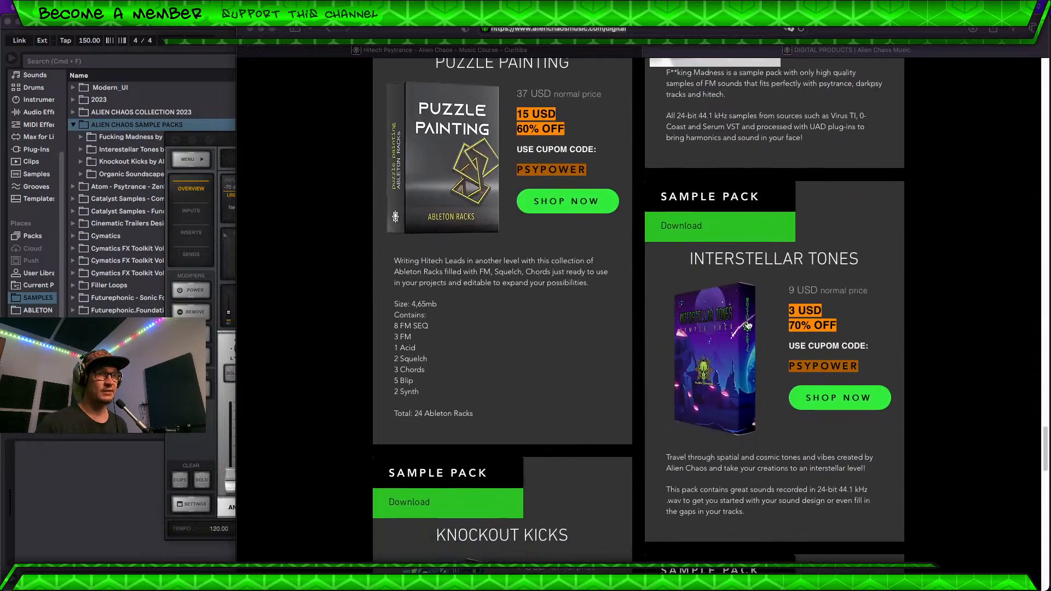
scroll(748, 325, "down", 5)
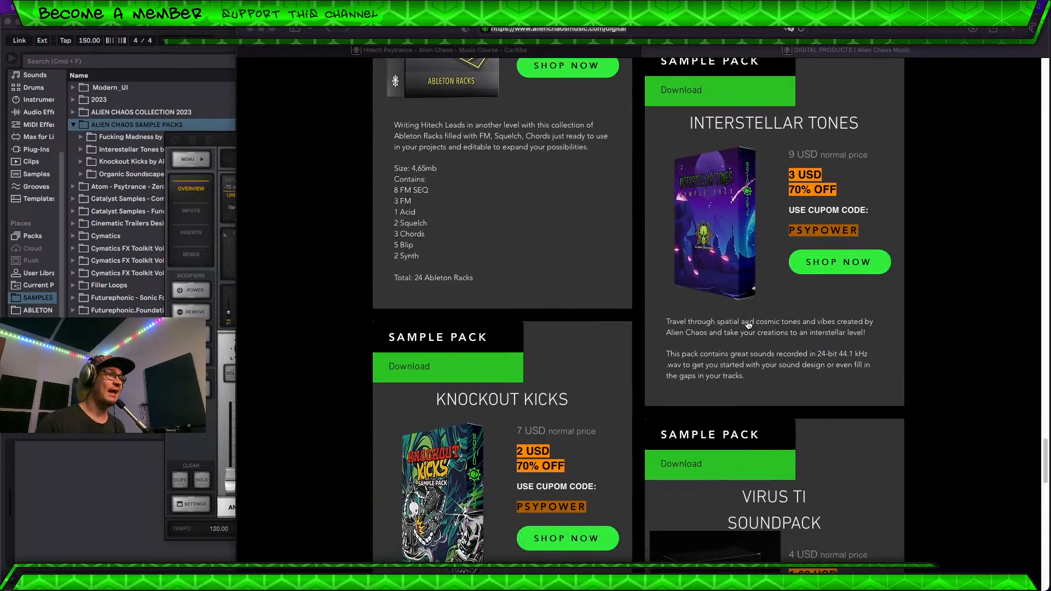
scroll(748, 326, "down", 1)
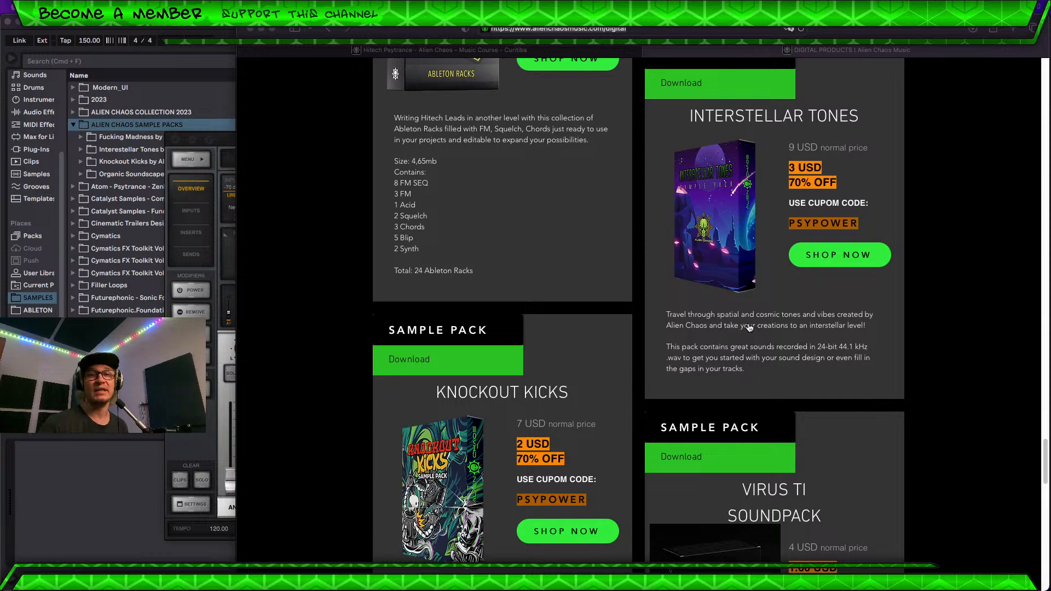
scroll(750, 326, "down", 10)
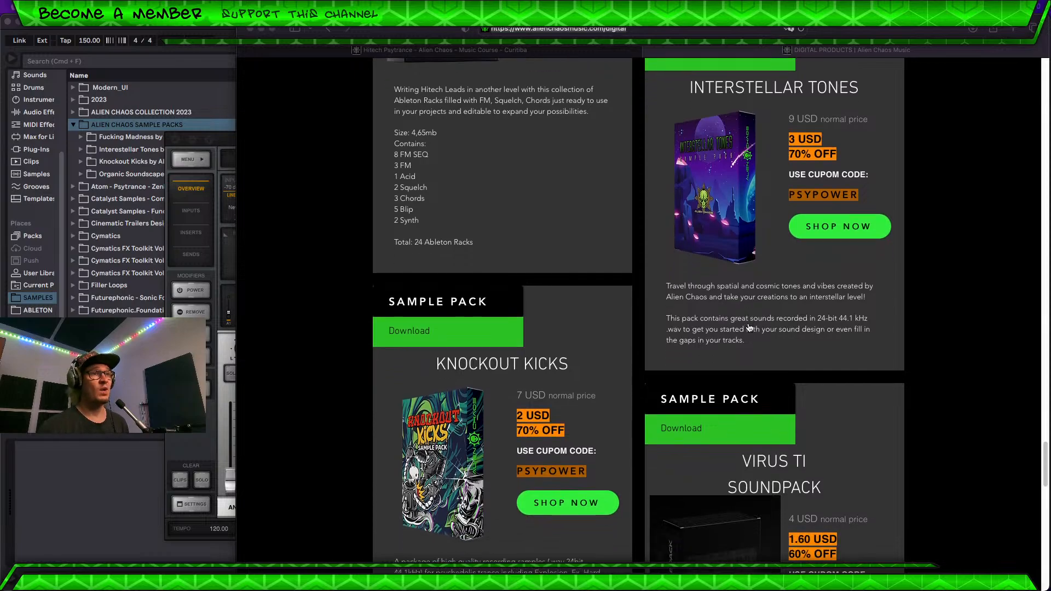
scroll(751, 327, "down", 6)
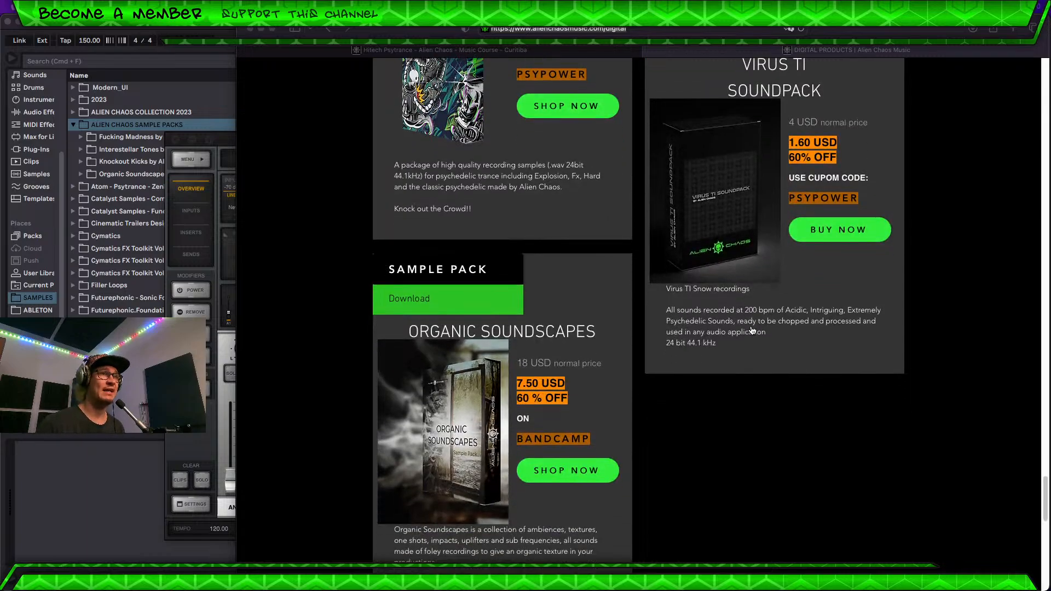
scroll(751, 330, "down", 11)
scroll(751, 330, "up", 20)
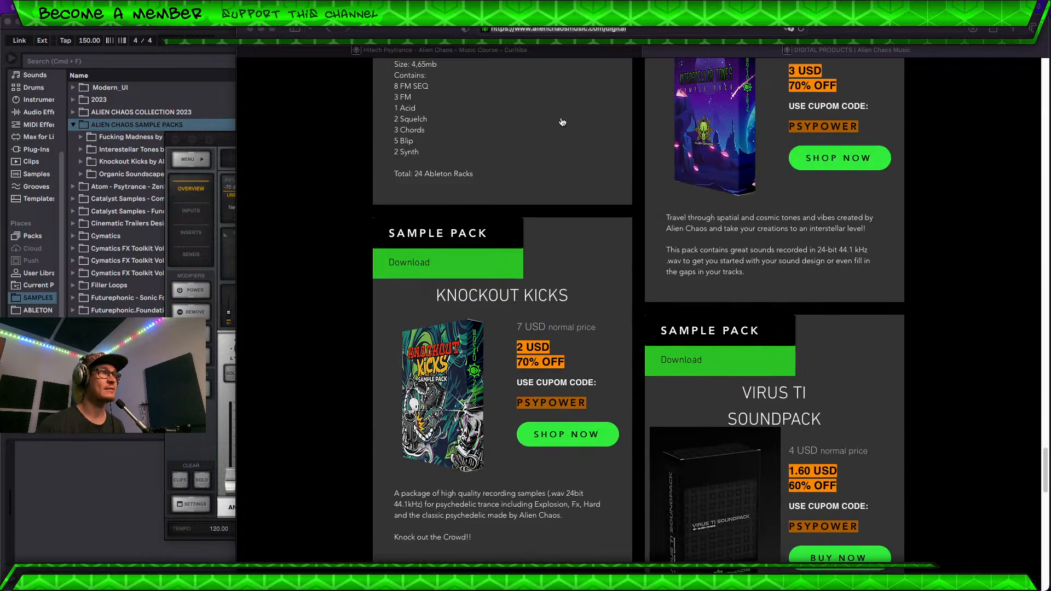
scroll(562, 121, "up", 18)
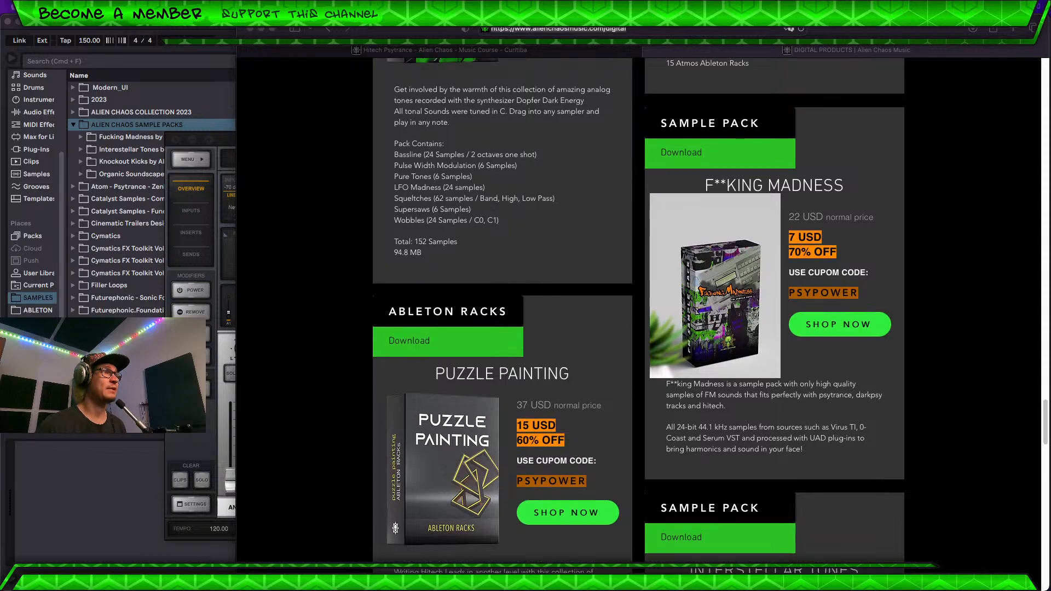
Step: Minimize the web page and the Console mixer window to switch to Ableton Live
left_click(262, 29)
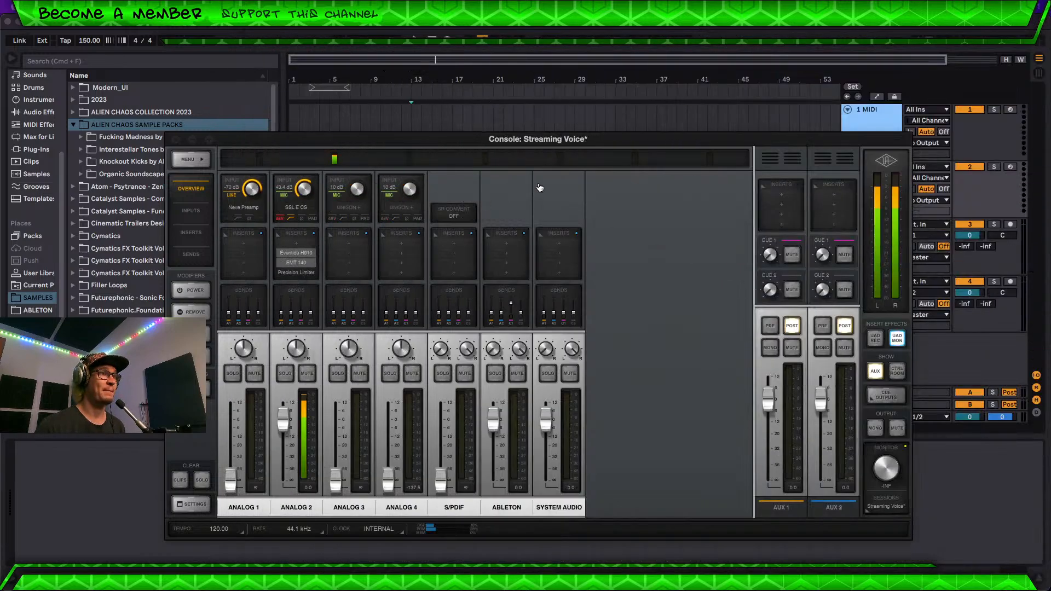
left_click(193, 140)
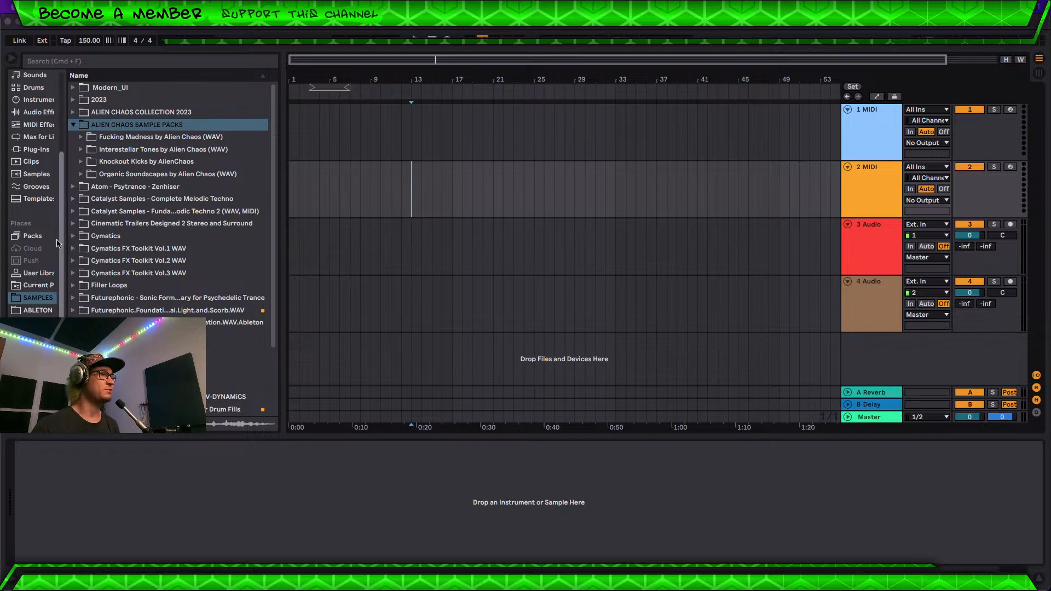
Step: Expand the DARK VOCALS by Alien Chaos folder from its saved place and preview 1. Dark Energy.wav
scroll(33, 191, "down", 3)
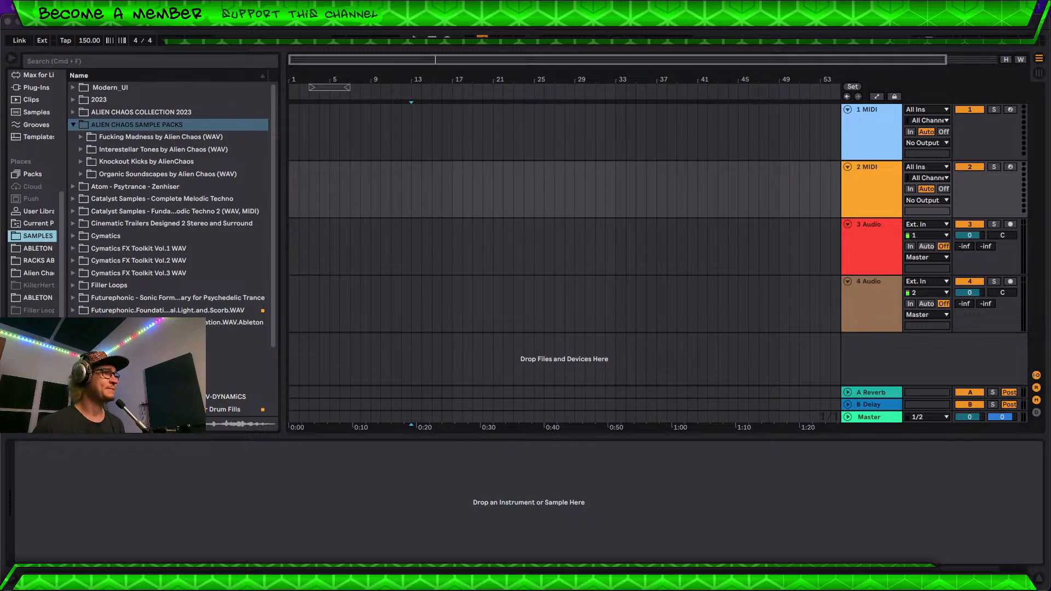
left_click(848, 418)
left_click(848, 361)
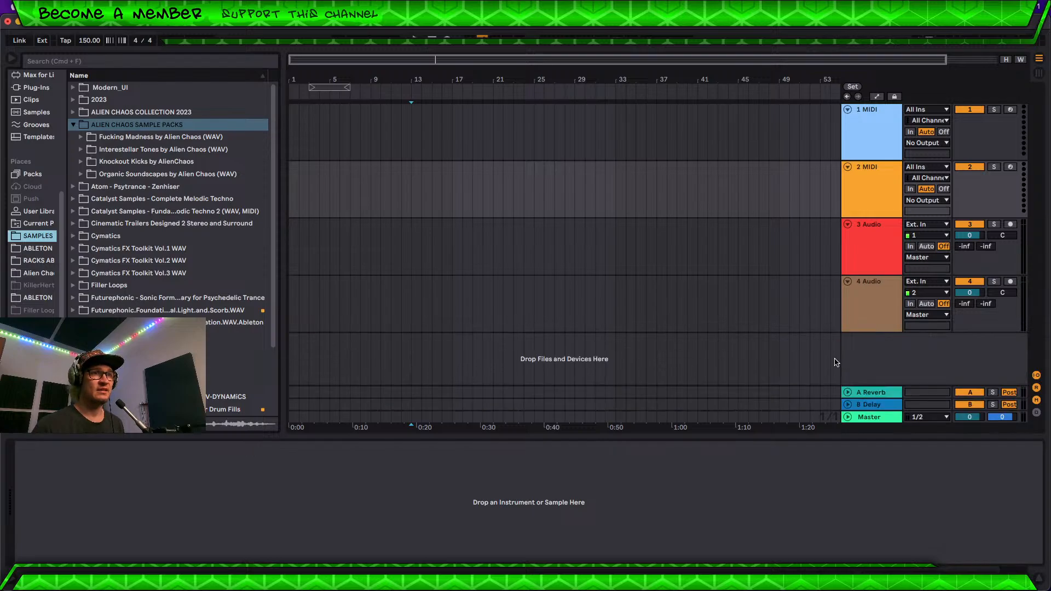
scroll(170, 208, "down", 3)
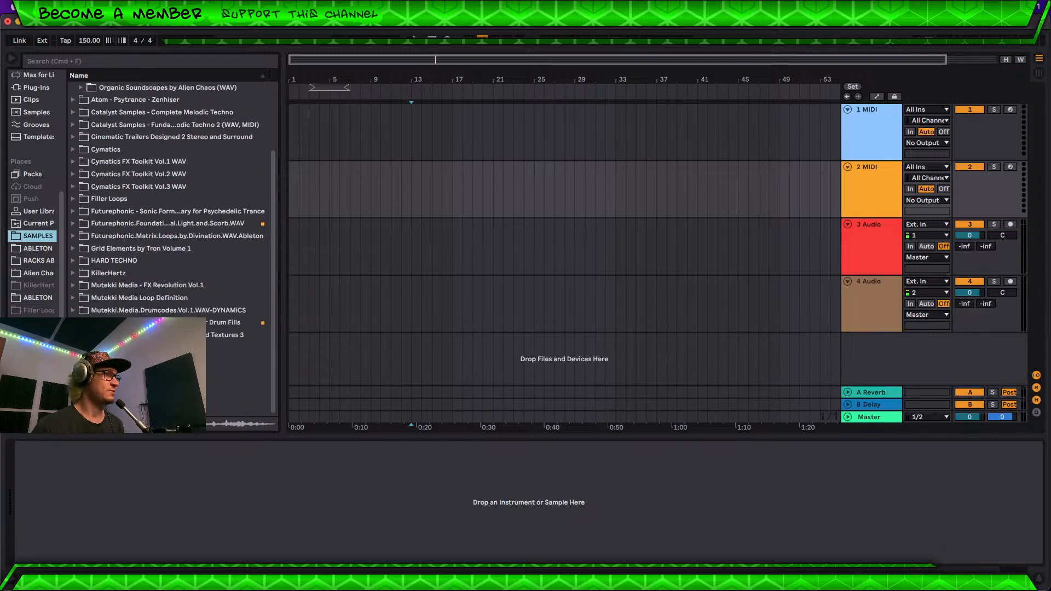
left_click(38, 335)
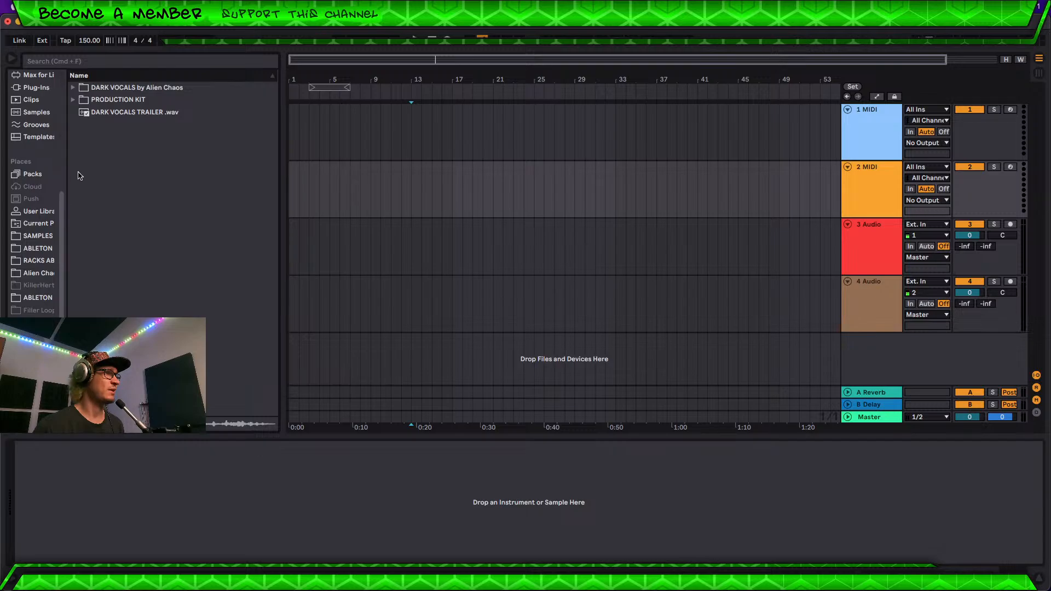
left_click(73, 88)
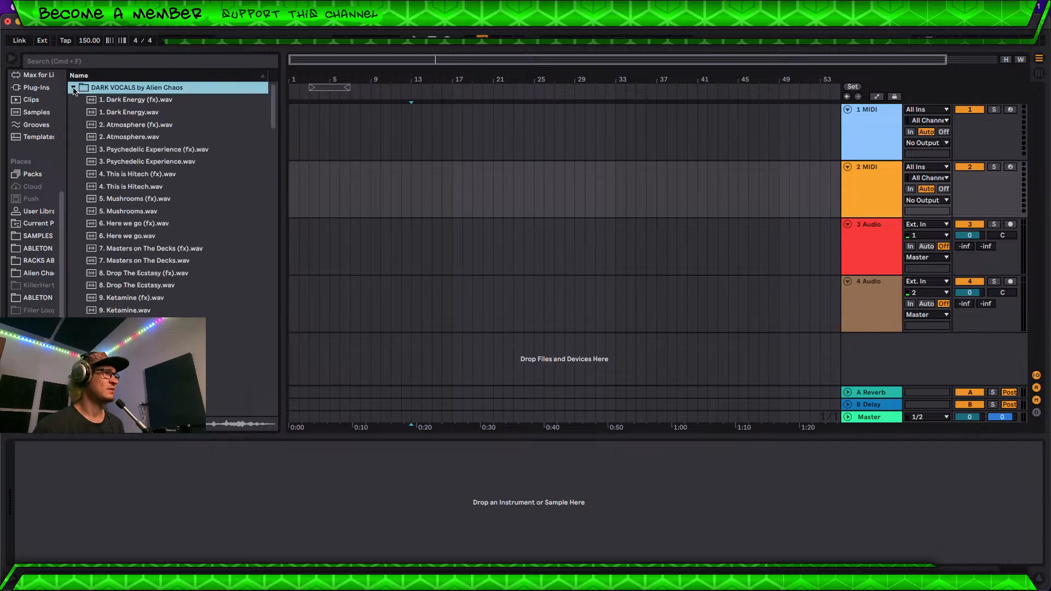
left_click(148, 116)
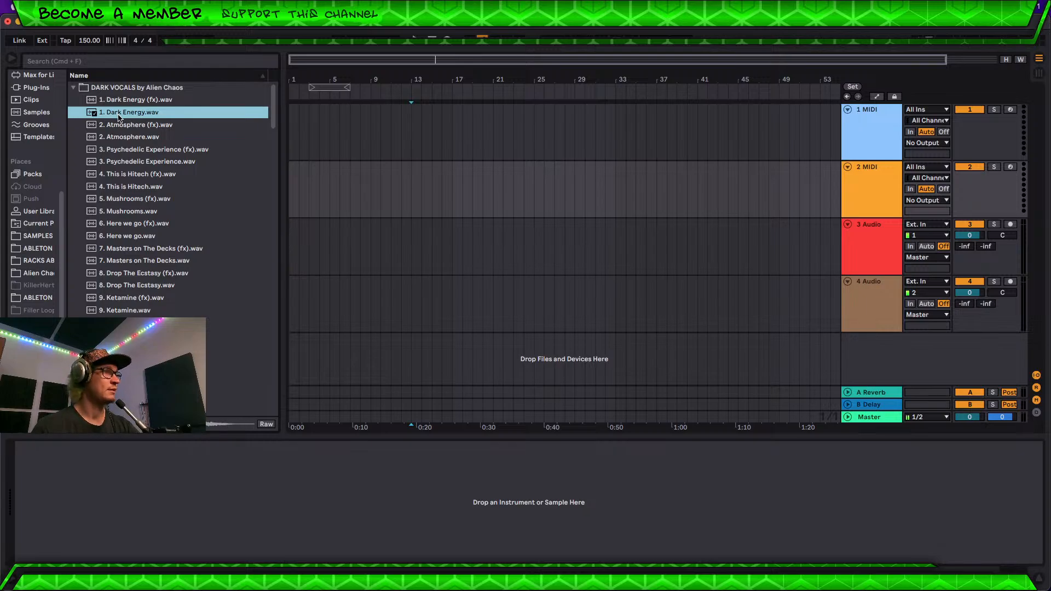
Step: Try routing the Master output to 7/8 MASTER CONSOLE and check the signal in the Console mixer
left_click(925, 419)
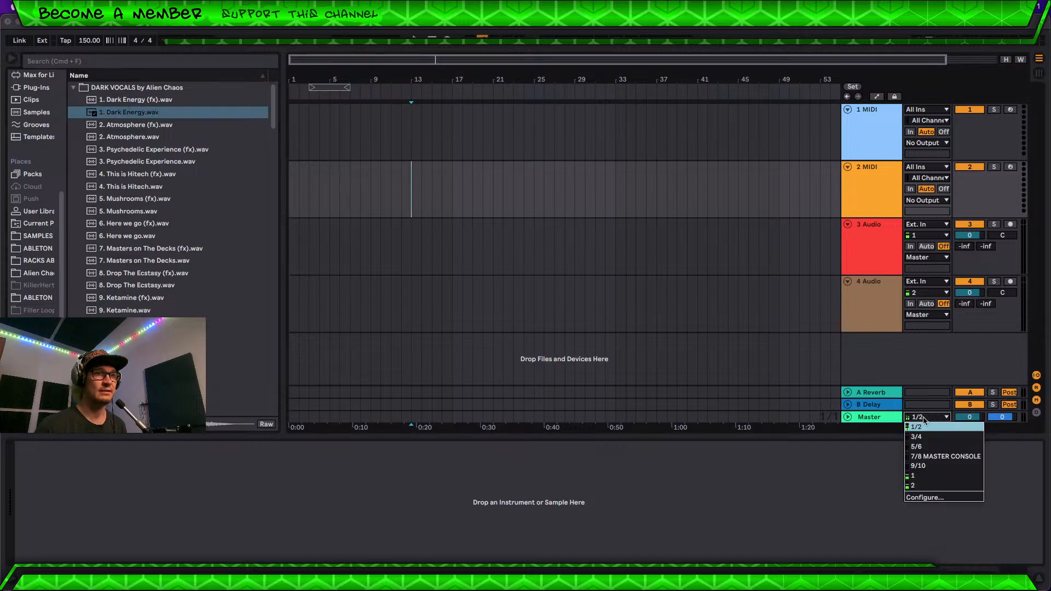
left_click(937, 457)
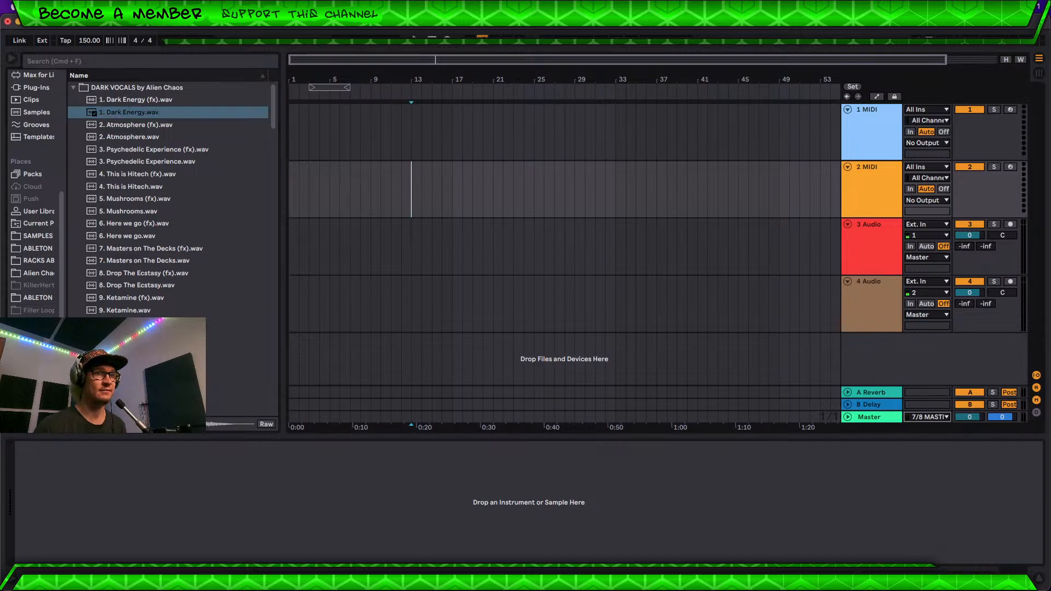
mouse_move(651, 561)
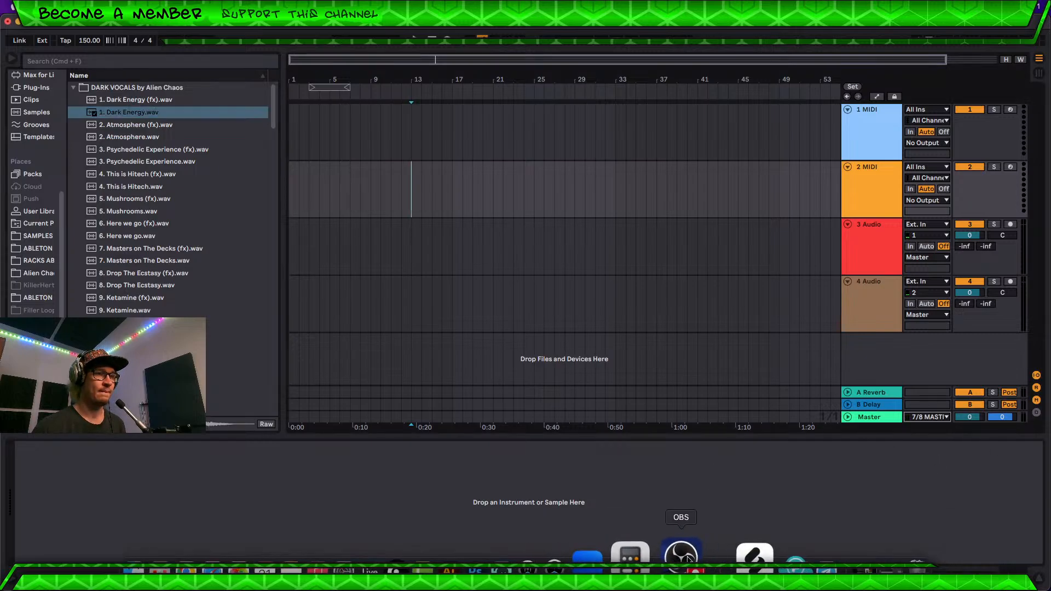
left_click(572, 555)
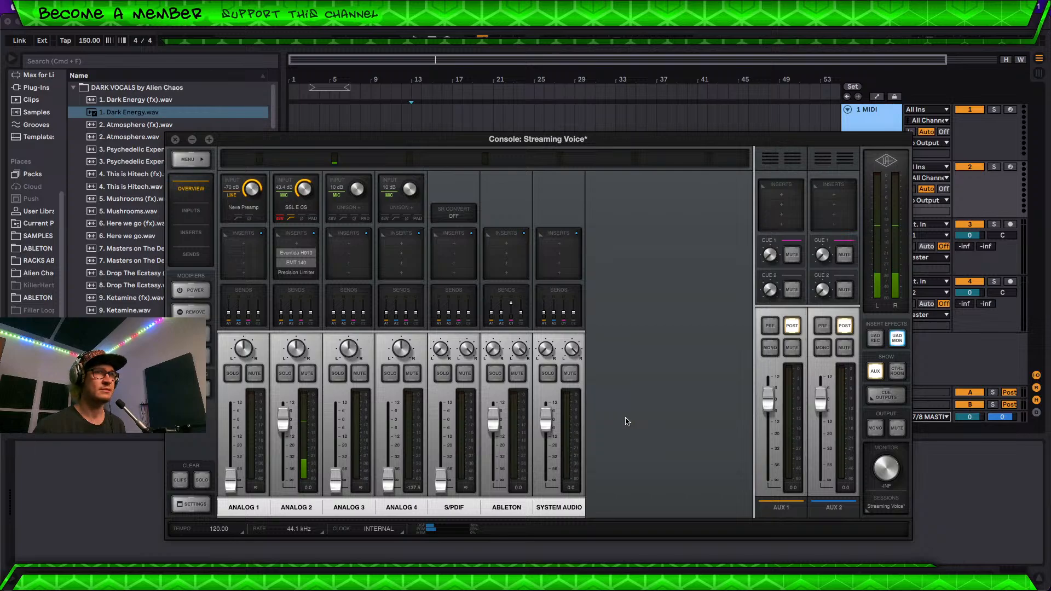
left_click(58, 29)
left_click(56, 8)
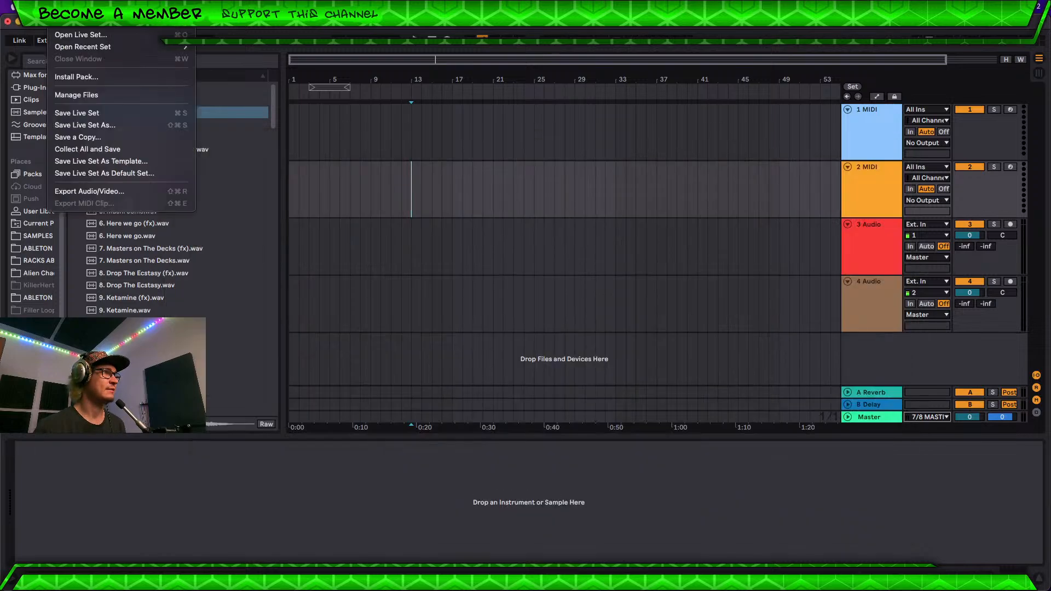
left_click(93, 192)
left_click(562, 525)
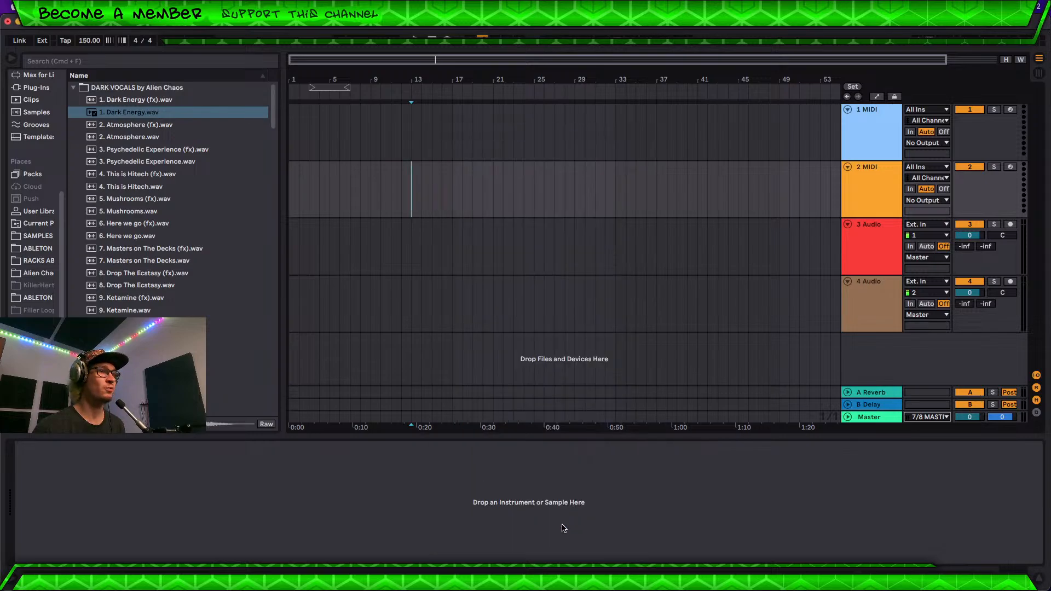
Step: Check the audio input and output device settings in Ableton Live's preferences
left_click(31, 7)
left_click(50, 41)
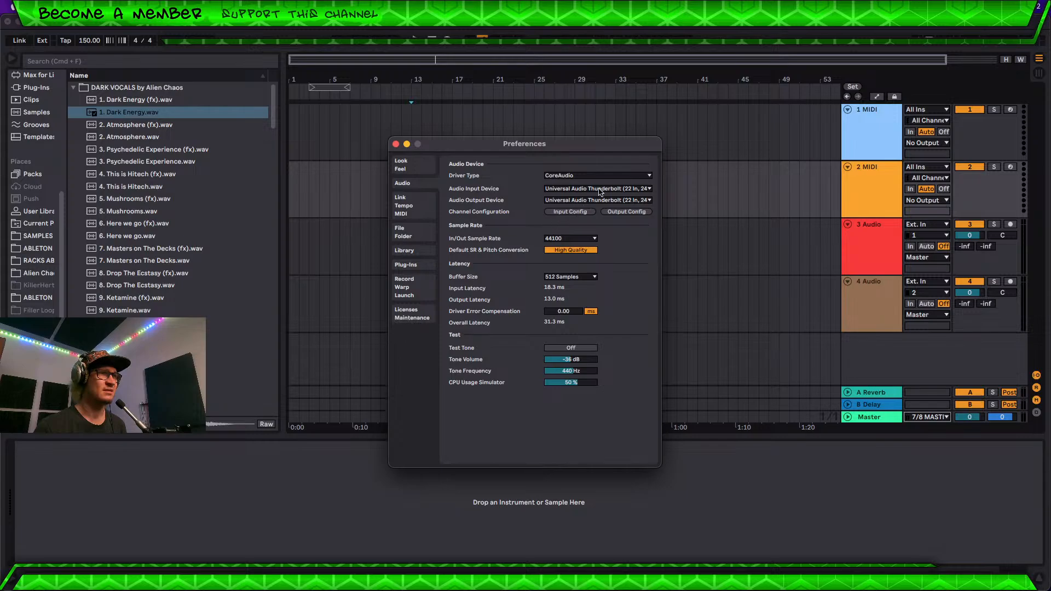
left_click(396, 144)
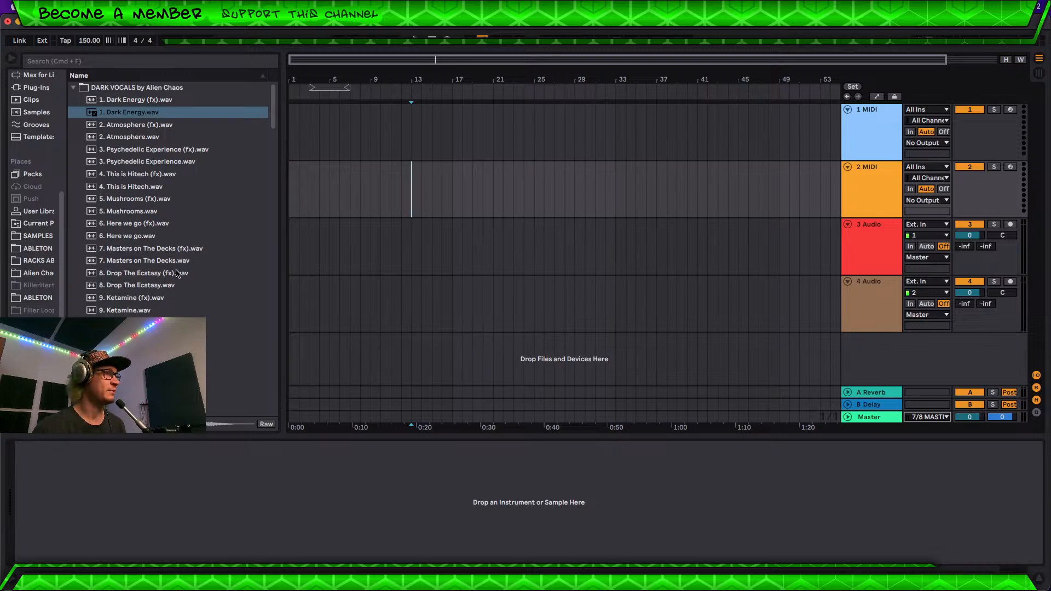
Step: Preview the Here we go (fx), Masters on The Decks, Drop The Ecstasy and Ketamine vocal samples
left_click(160, 225)
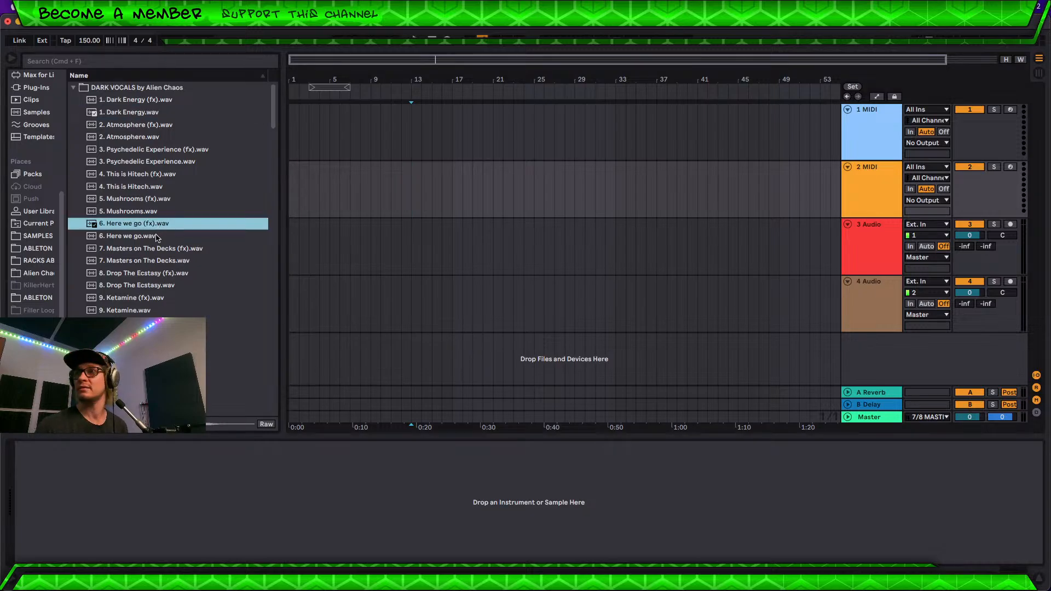
left_click(154, 257)
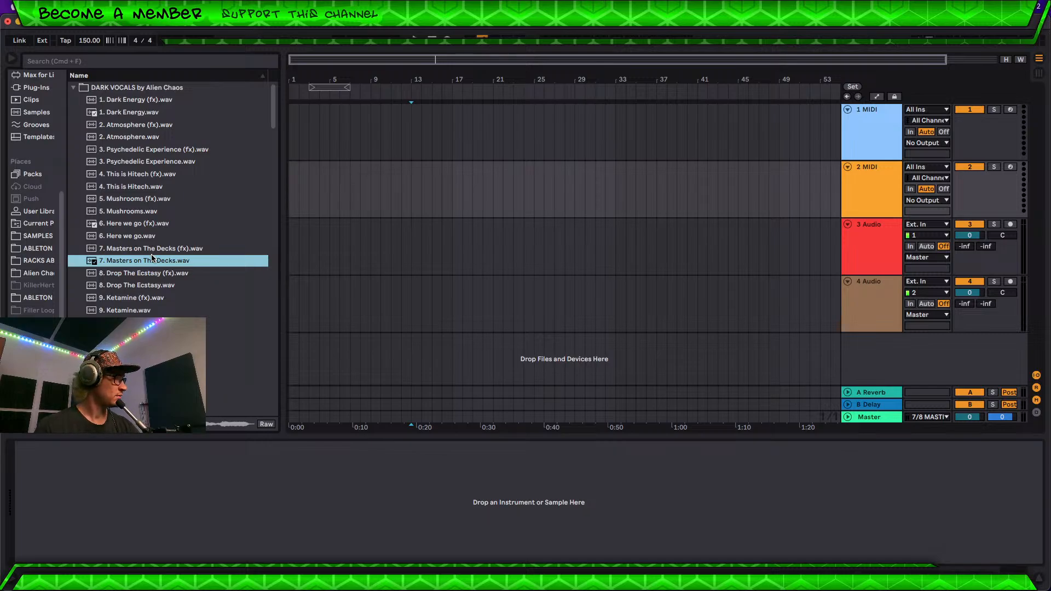
left_click(146, 285)
left_click(145, 310)
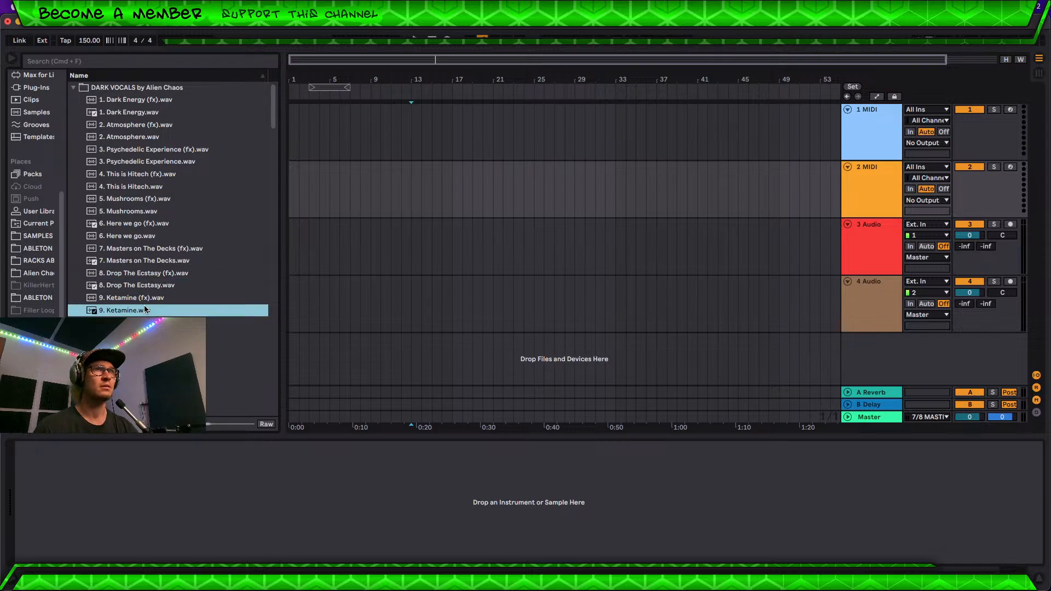
left_click(187, 259)
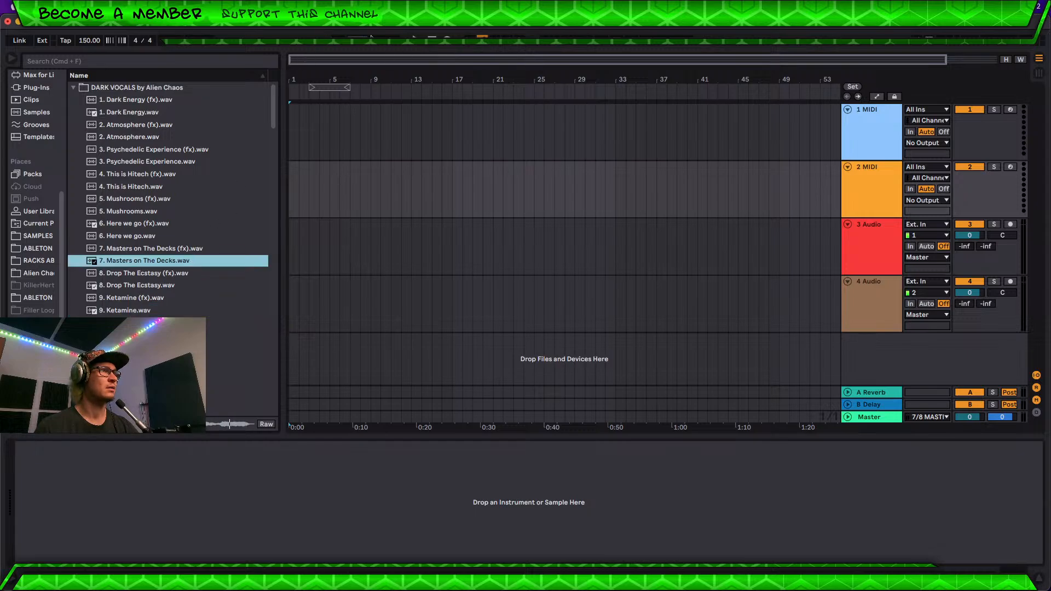
Step: Set the Master output to 1/2 and preview the Ketamine, Masters on The Decks and both This is Hitech vocal samples
left_click(929, 418)
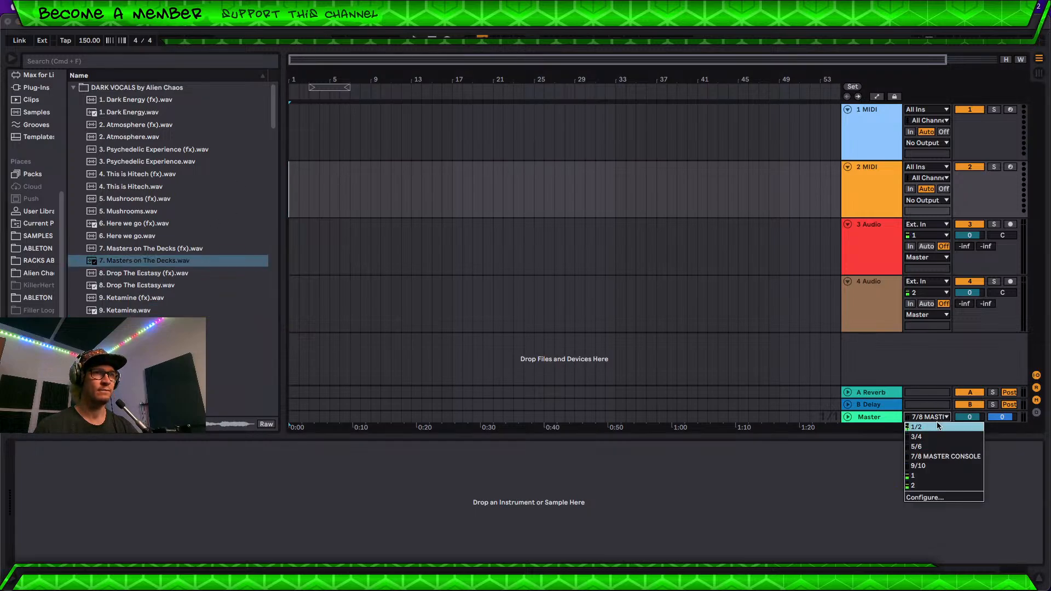
left_click(931, 423)
left_click(175, 348)
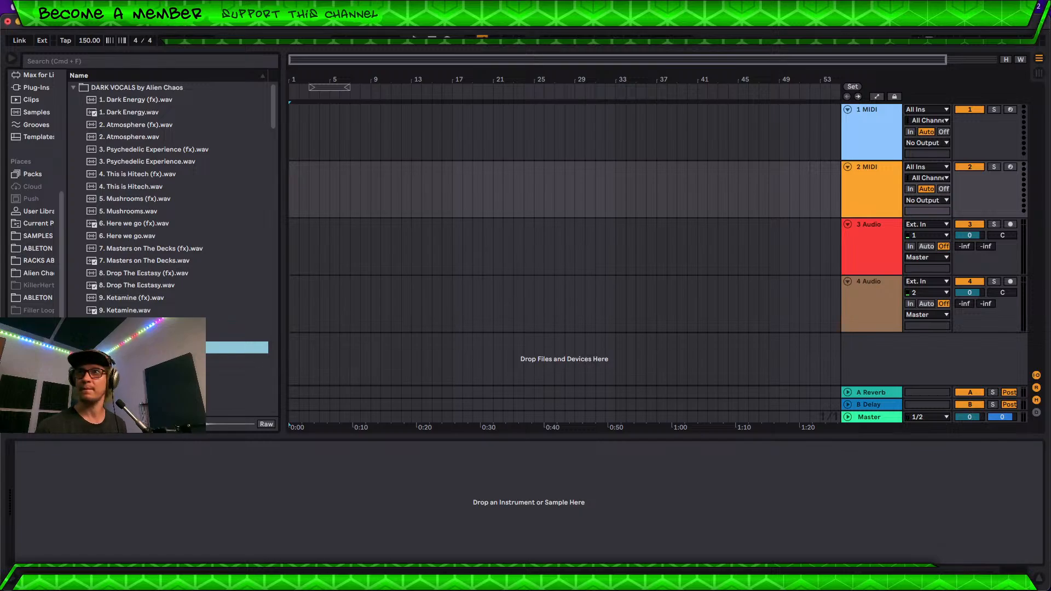
left_click(114, 309)
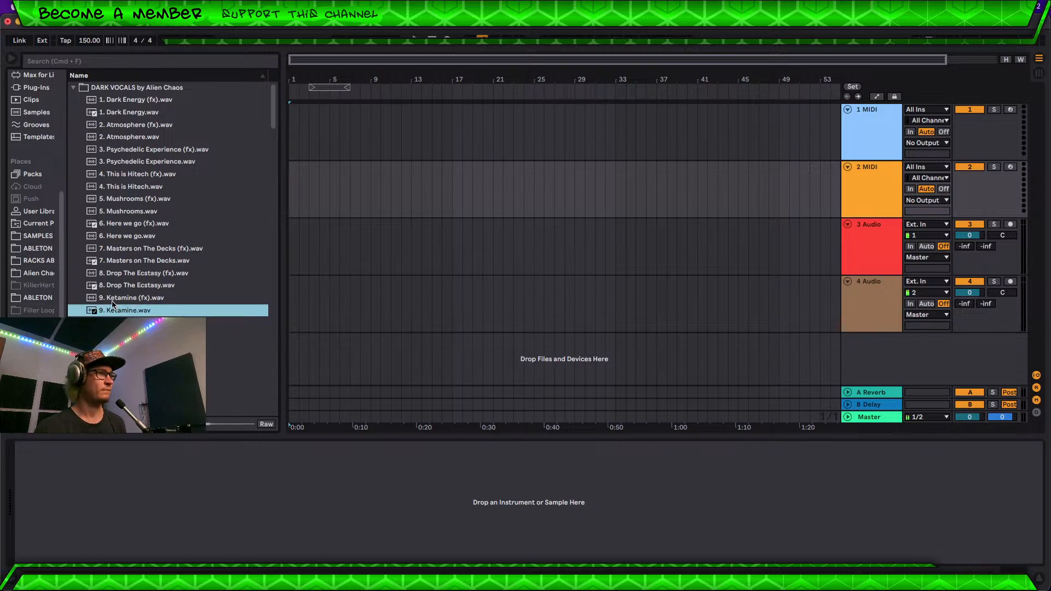
left_click(118, 260)
left_click(125, 175)
left_click(130, 186)
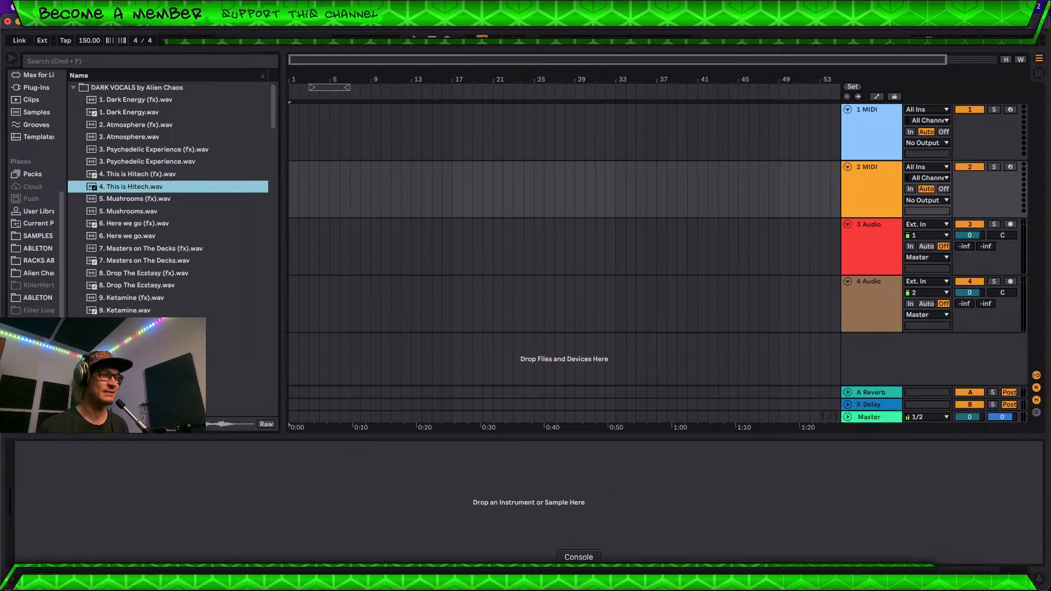
Step: Check the channel levels in the Console mixer and switch back to Ableton Live
left_click(580, 547)
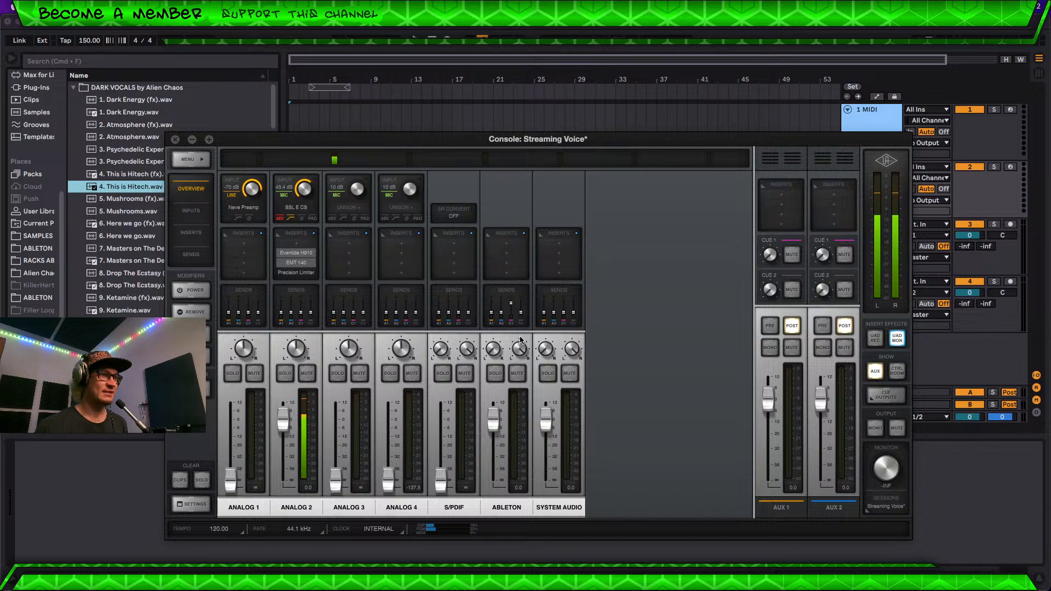
key("super+Tab")
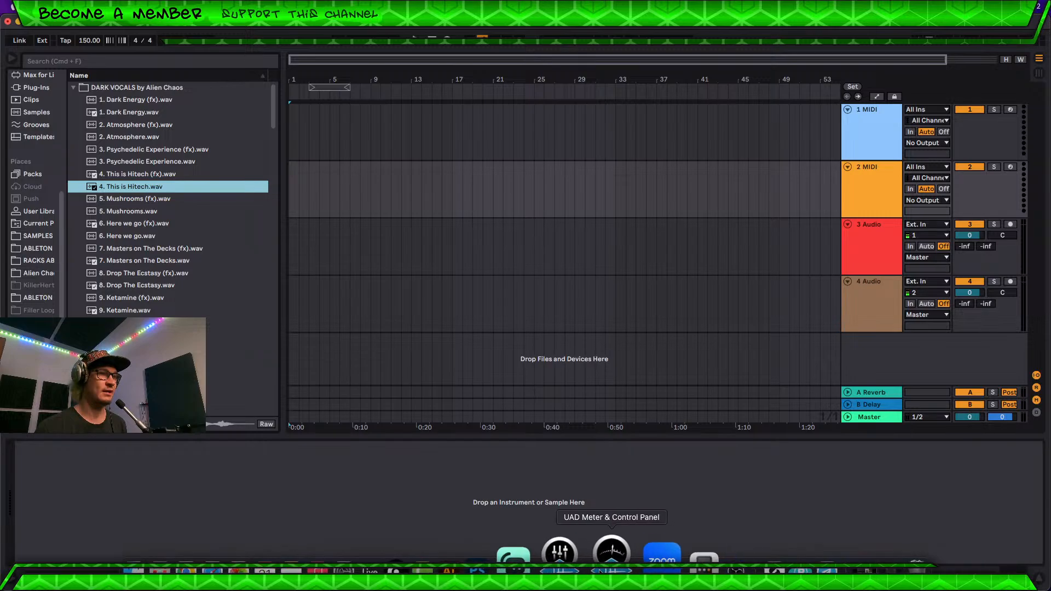
Step: Switch to the Console mixer, reset the System Audio channel's CUE 1 send to its default level, and return to Ableton Live
left_click(575, 549)
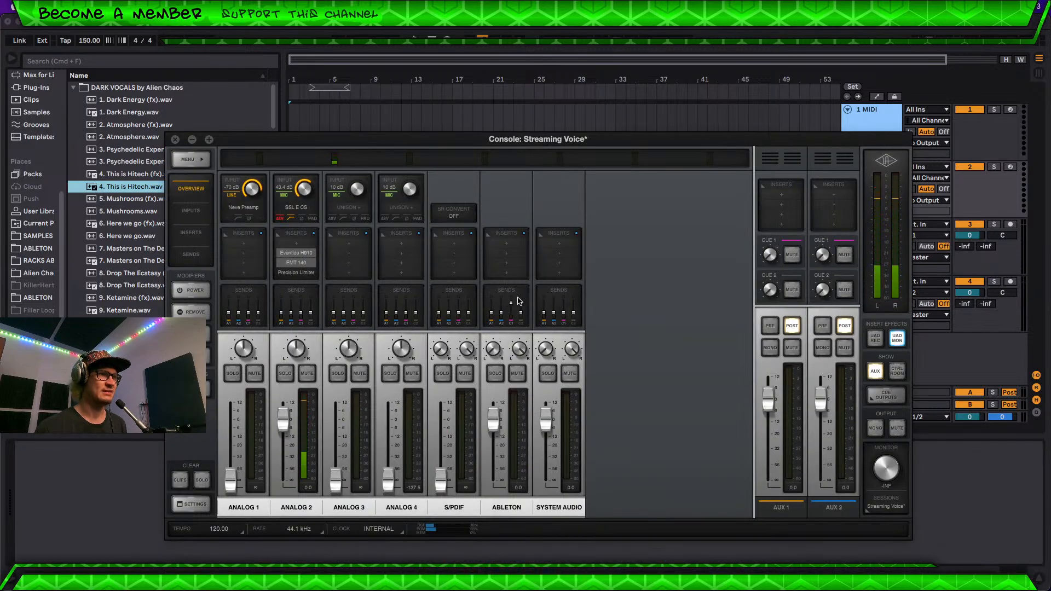
left_click(560, 305)
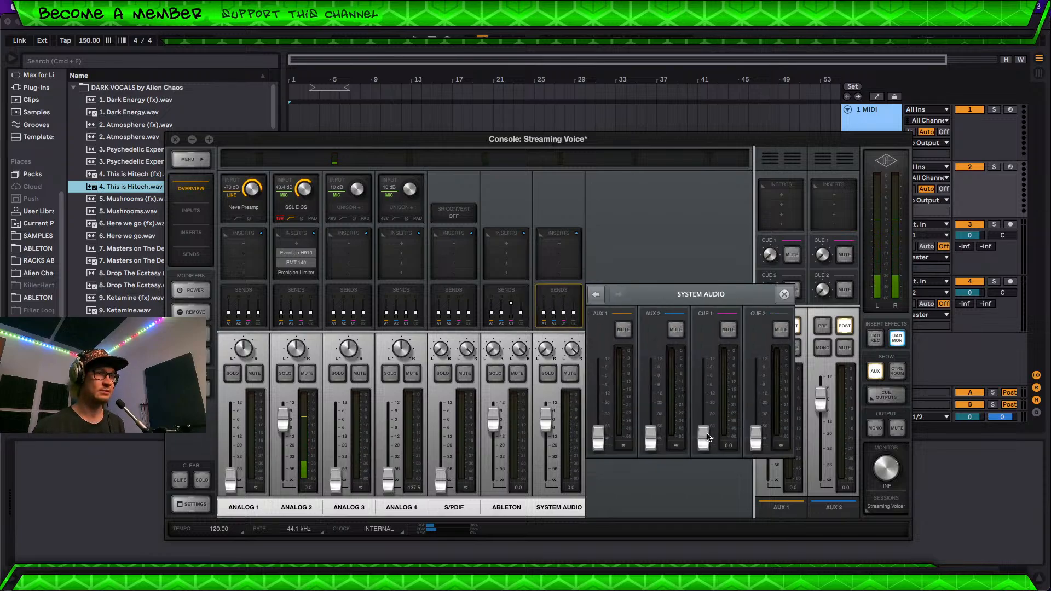
left_click(704, 436, "alt")
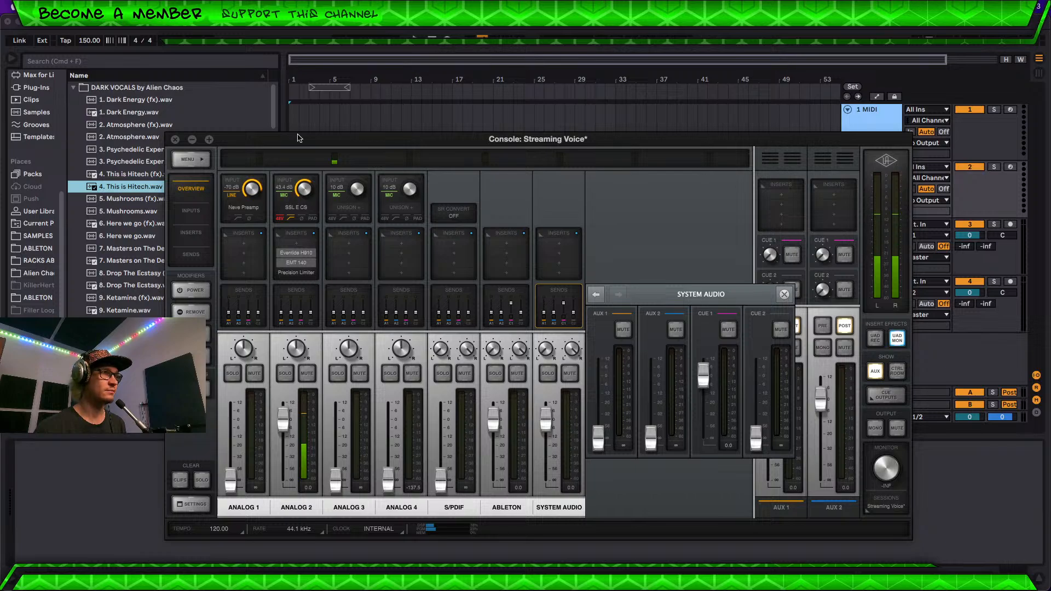
left_click(119, 189)
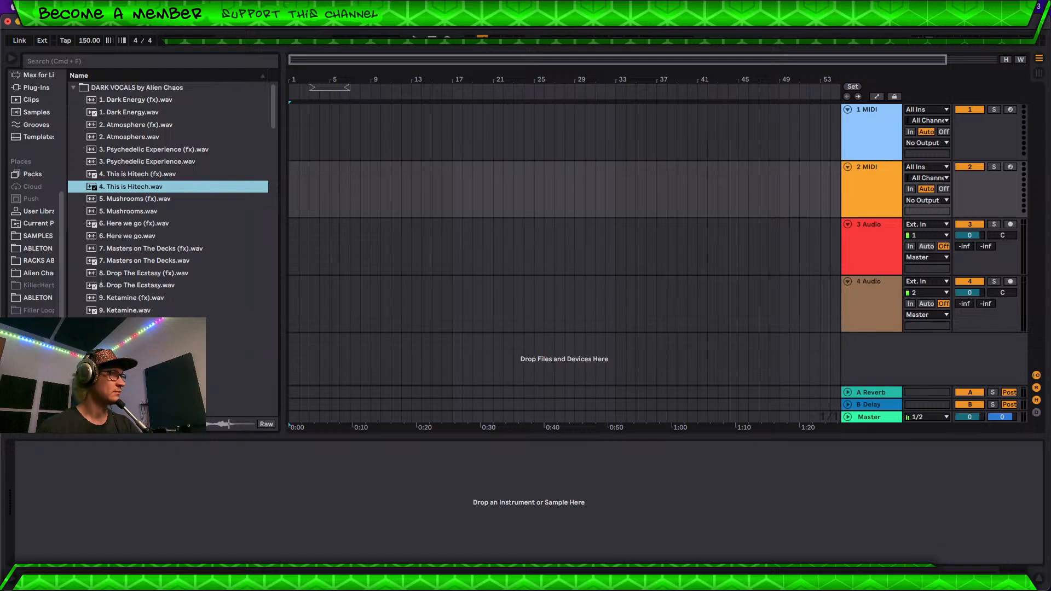
Step: Route both the Master output and the cue output to 7/8 MASTER CONSOLE
left_click(918, 417)
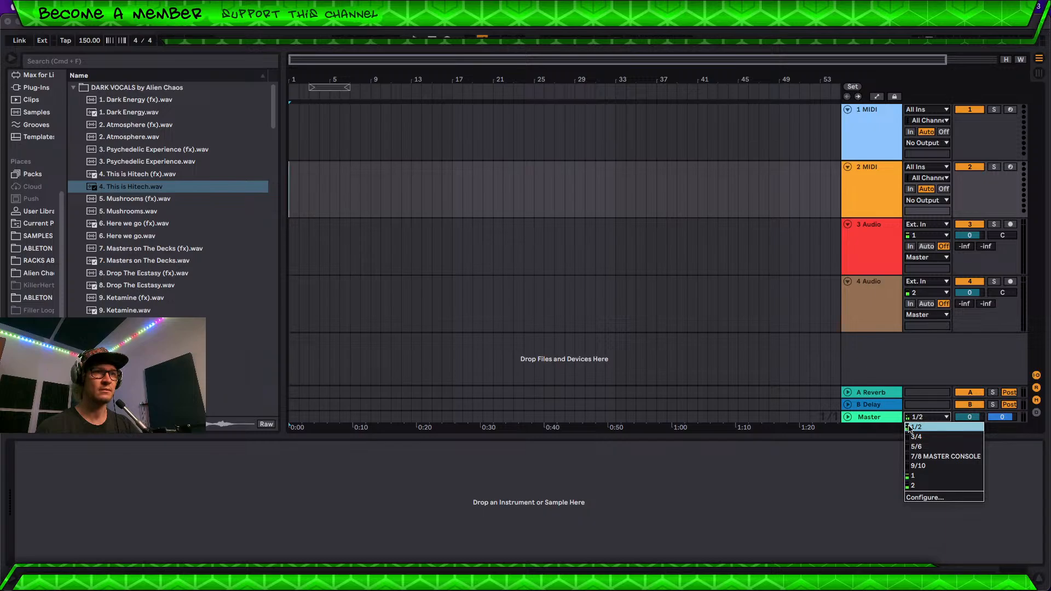
left_click(935, 459)
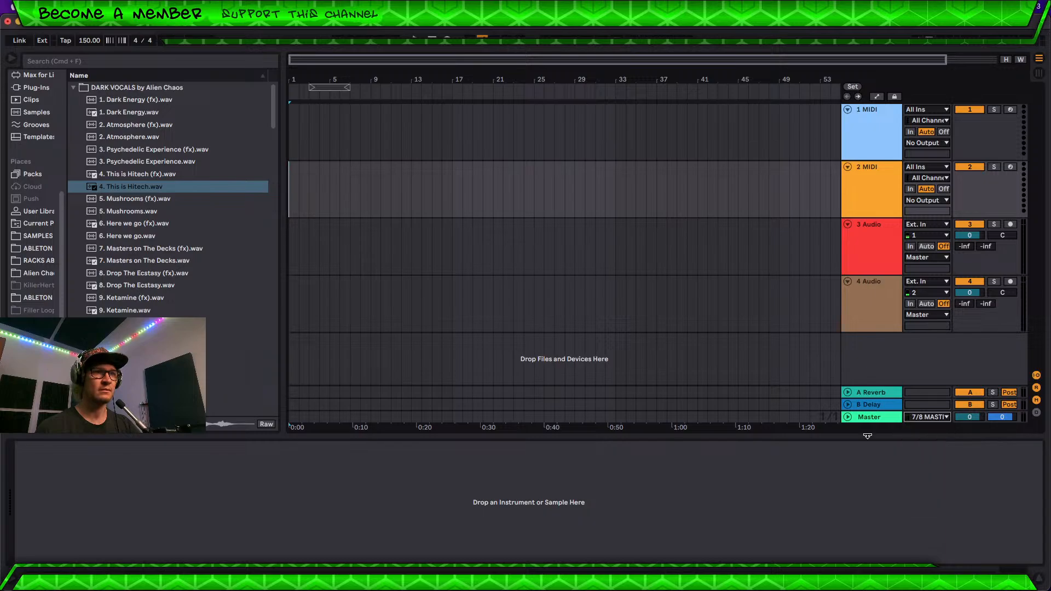
left_click(847, 417)
left_click(926, 361)
left_click(946, 400)
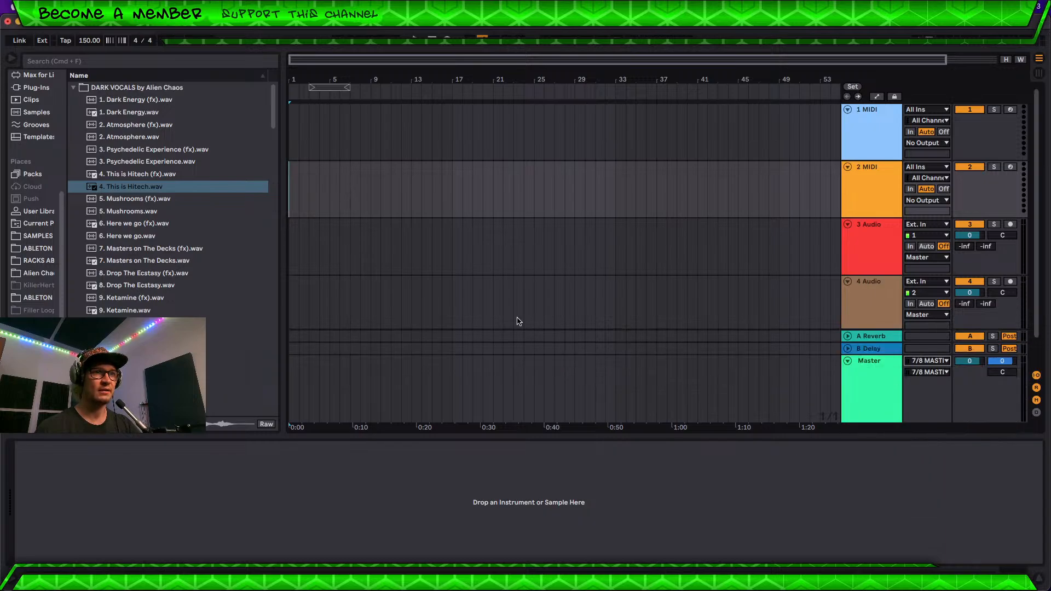
Step: Preview both This is Hitech vocal samples and the dry Psychedelic Experience sample
left_click(154, 175)
left_click(150, 187)
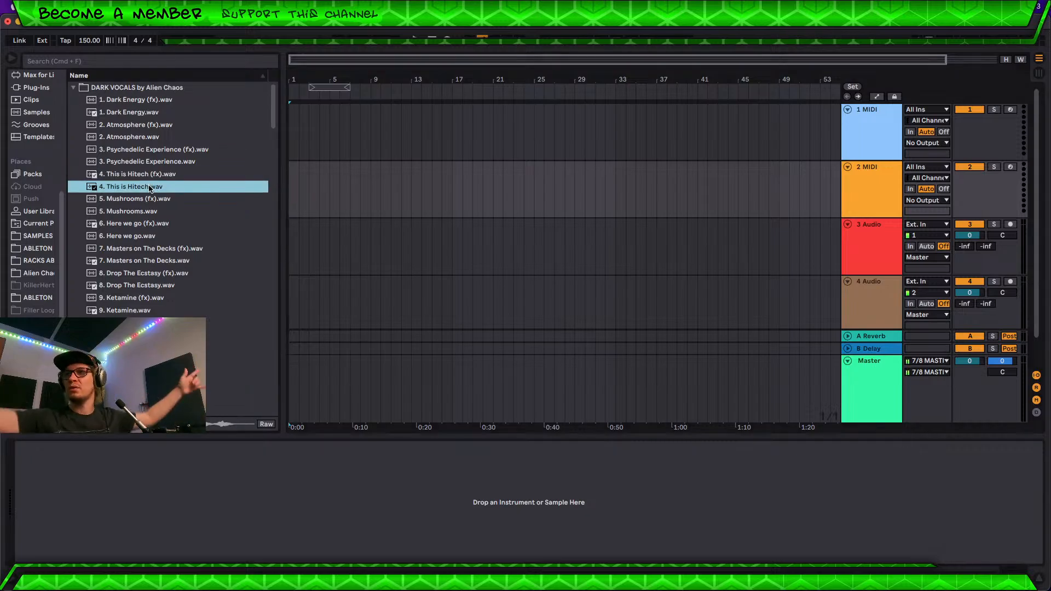
left_click(128, 165)
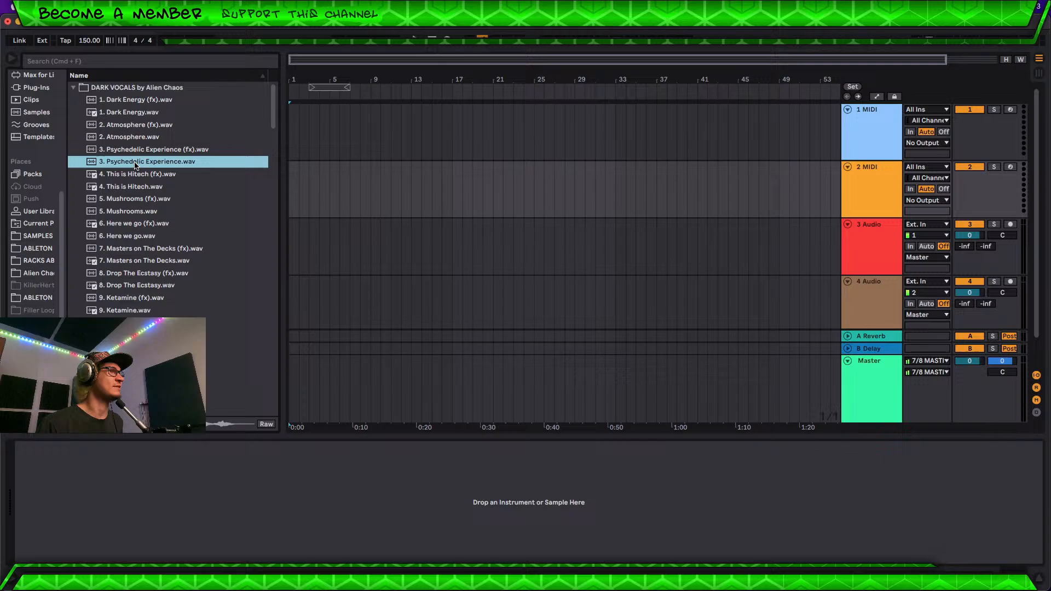
left_click(133, 188)
left_click(153, 175)
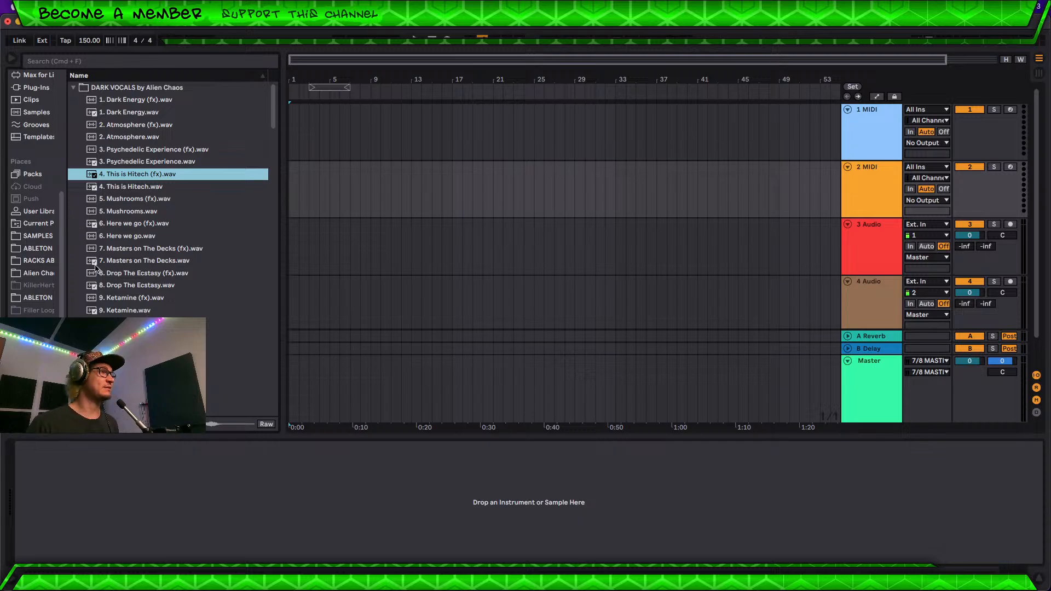
Step: Preview the dry and fx versions of the Dark Energy, Atmosphere, Psychedelic Experience and This is Hitech samples
scroll(148, 263, "down", 2)
scroll(151, 264, "up", 2)
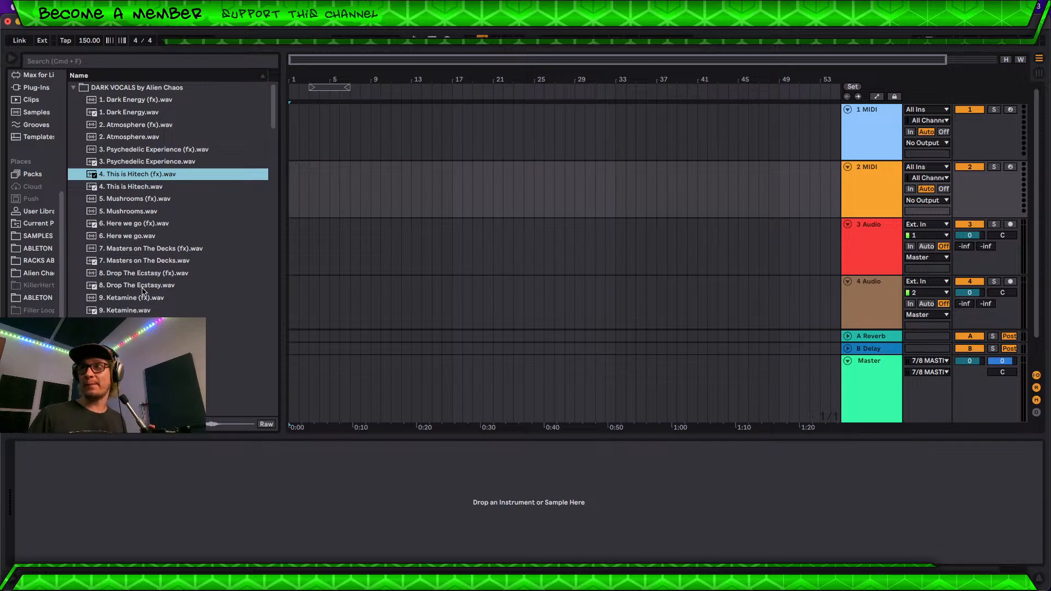
left_click(148, 112)
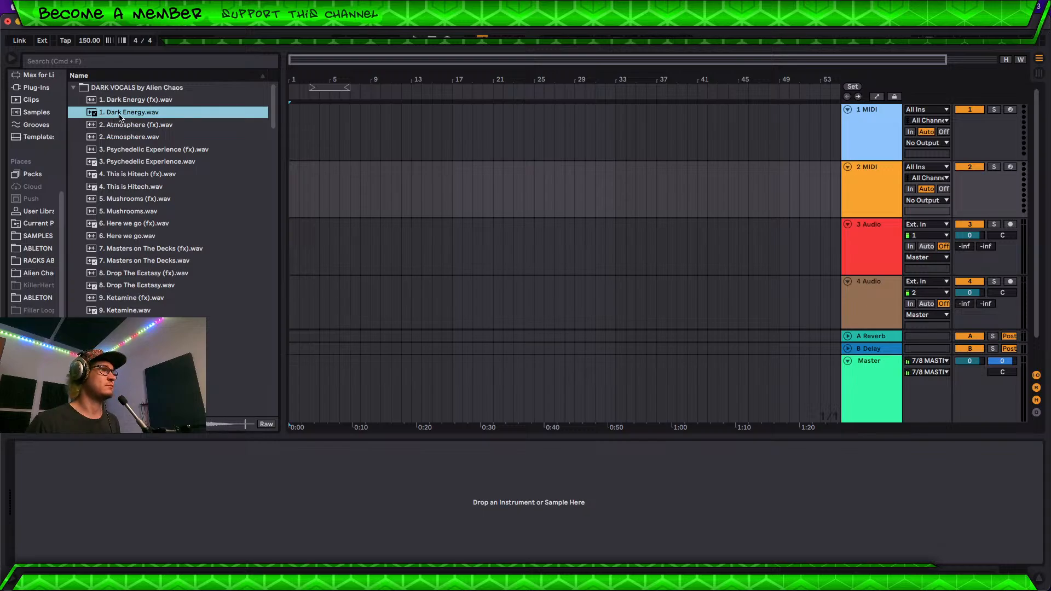
left_click(129, 100)
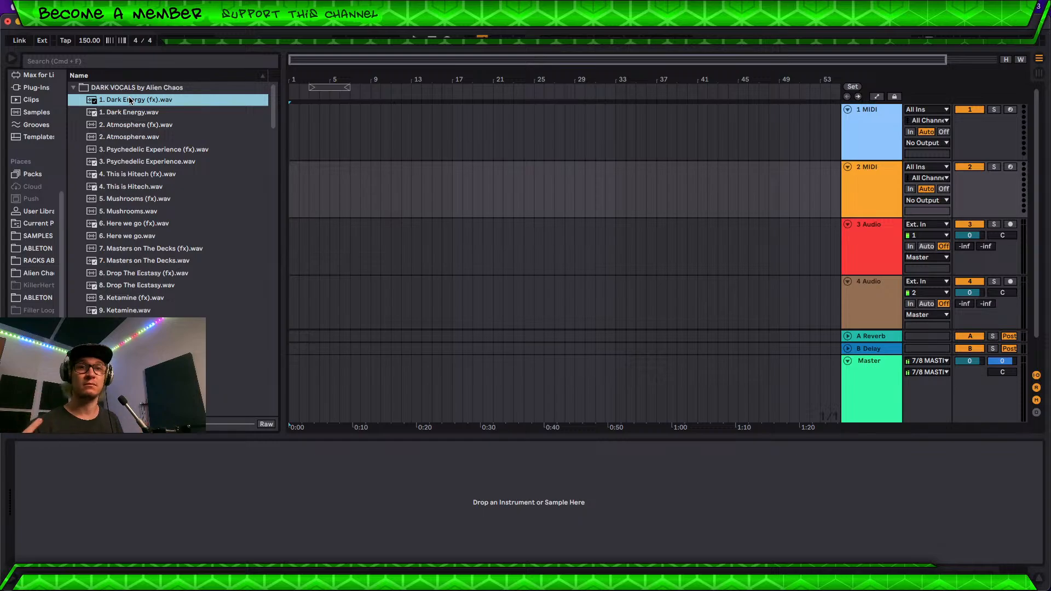
left_click(144, 136)
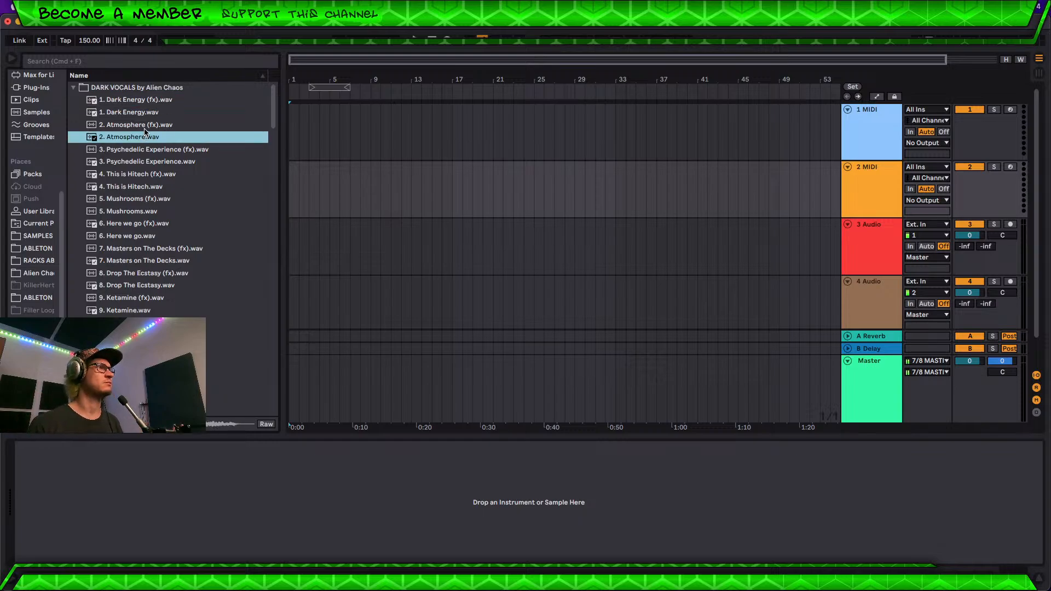
left_click(145, 127)
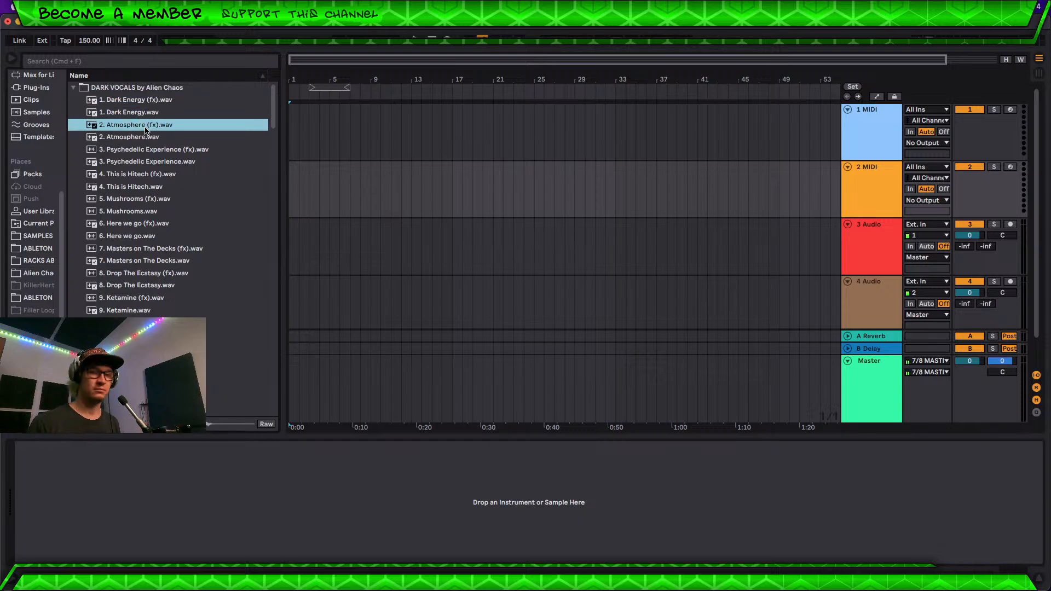
left_click(150, 162)
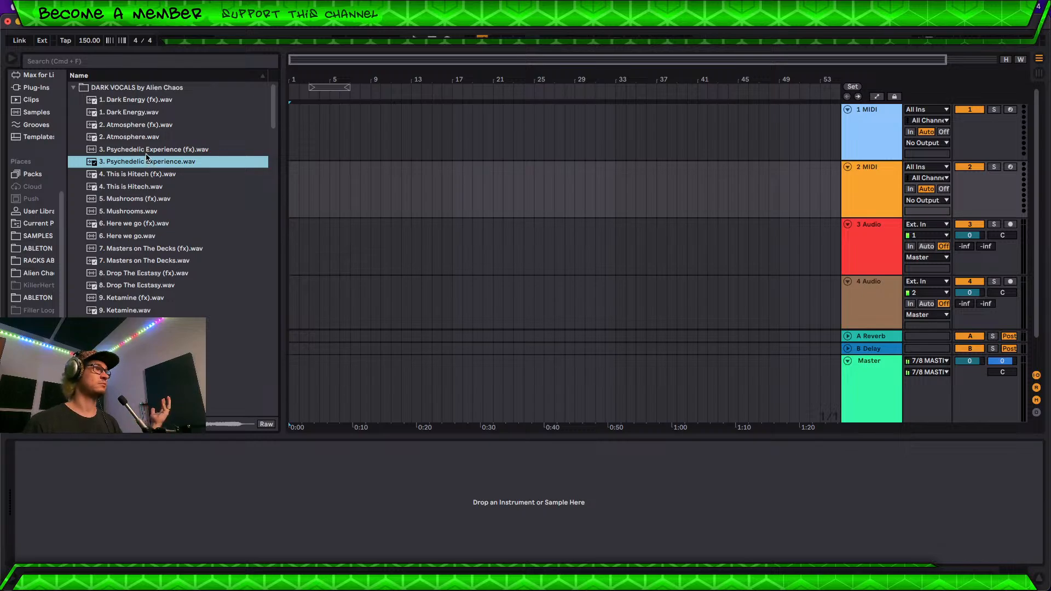
left_click(147, 150)
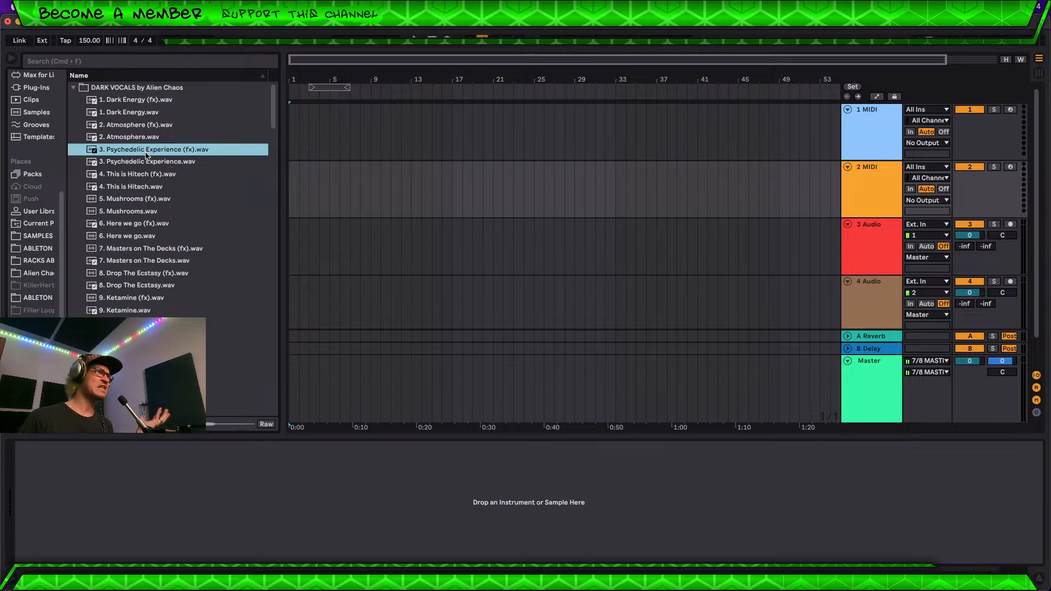
left_click(145, 187)
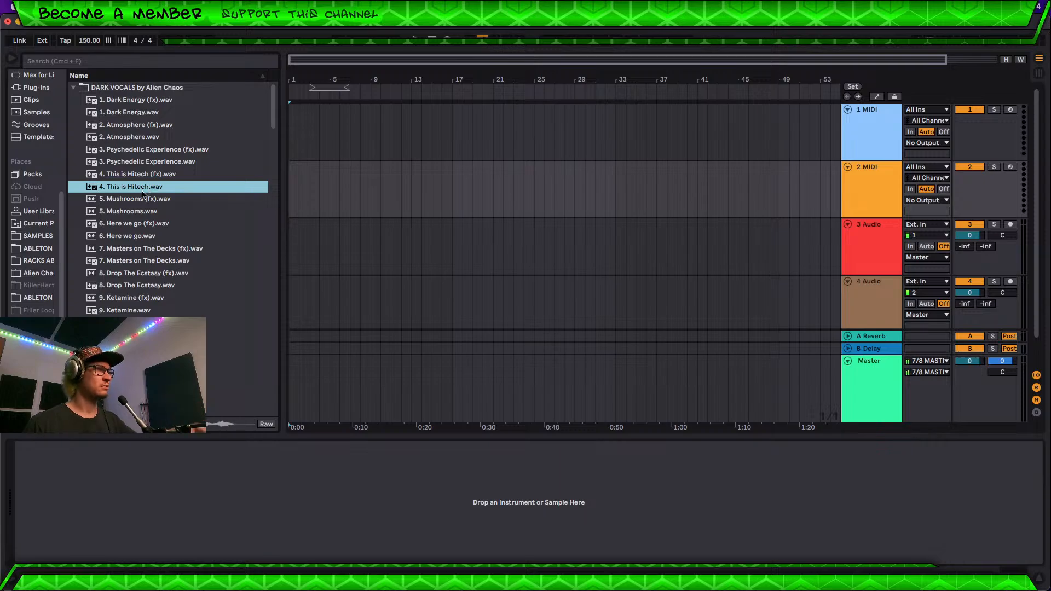
left_click(144, 178)
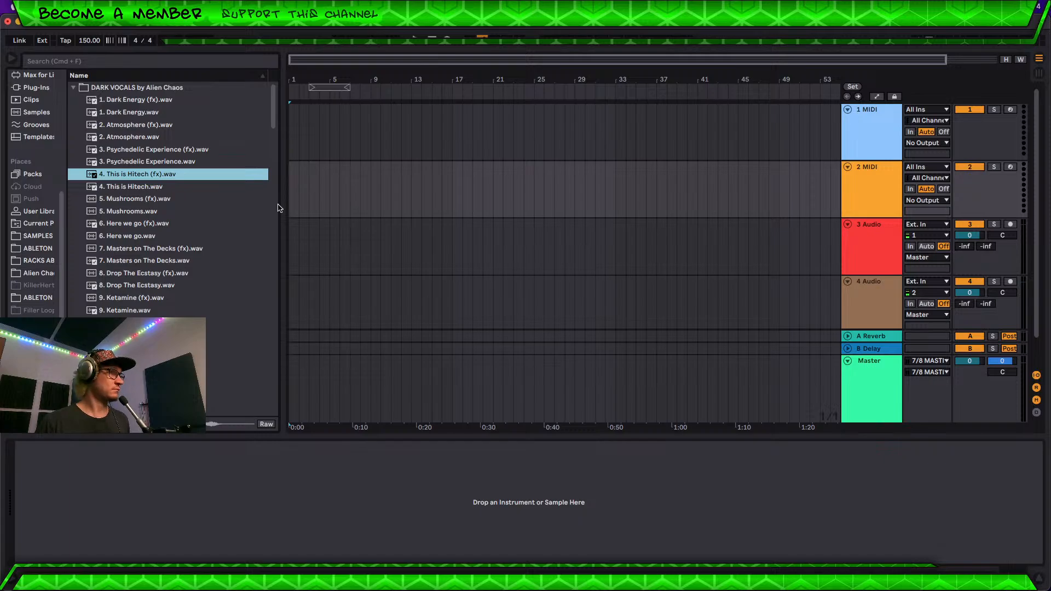
Step: Look through the DARK VOCALS sample list to examine the range of vocal phrases in the pack
scroll(193, 255, "down", 15)
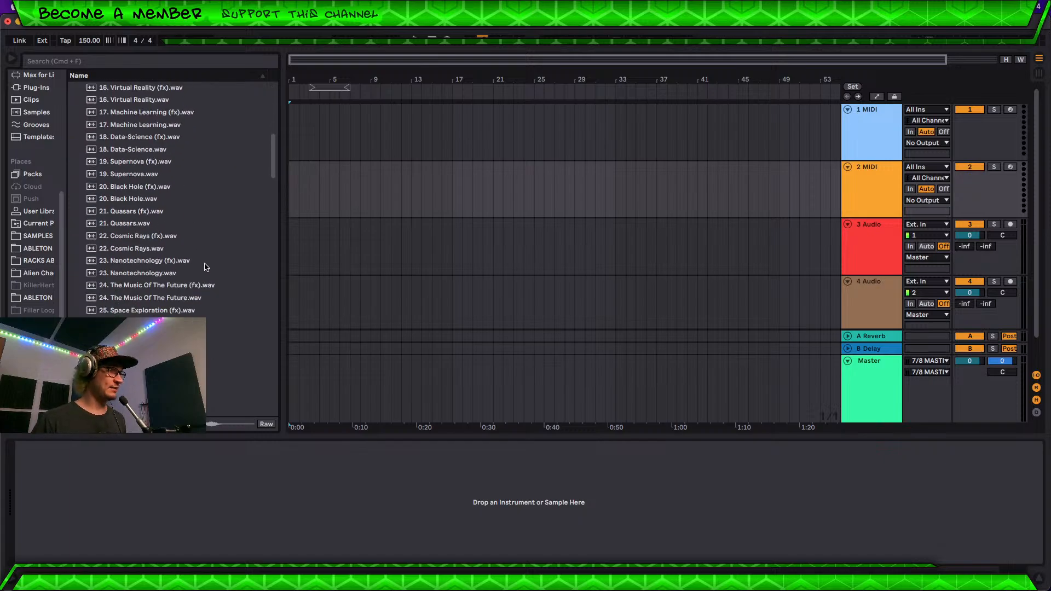
scroll(206, 267, "down", 8)
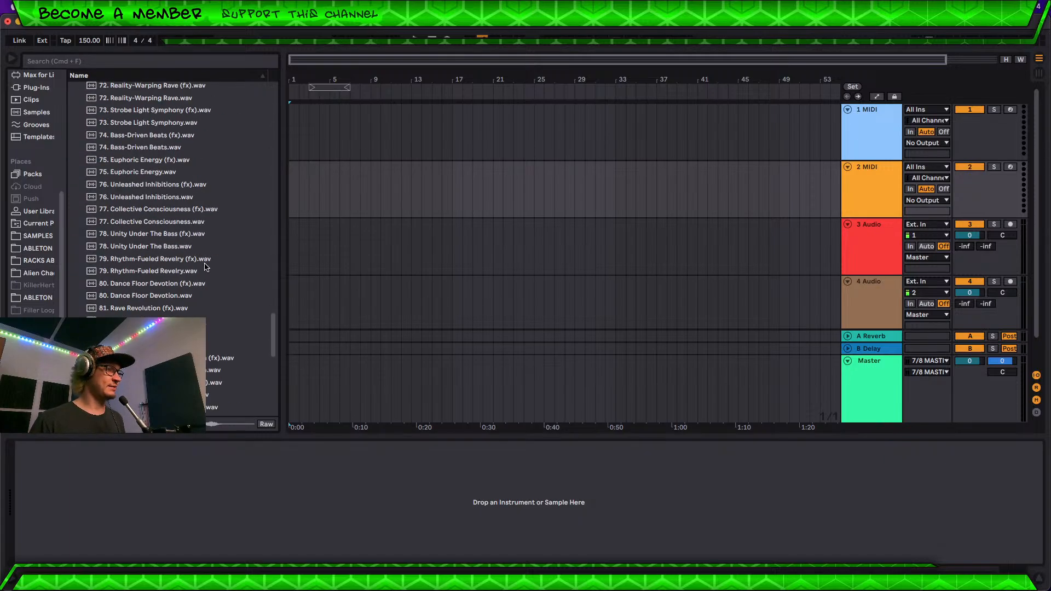
scroll(202, 265, "up", 20)
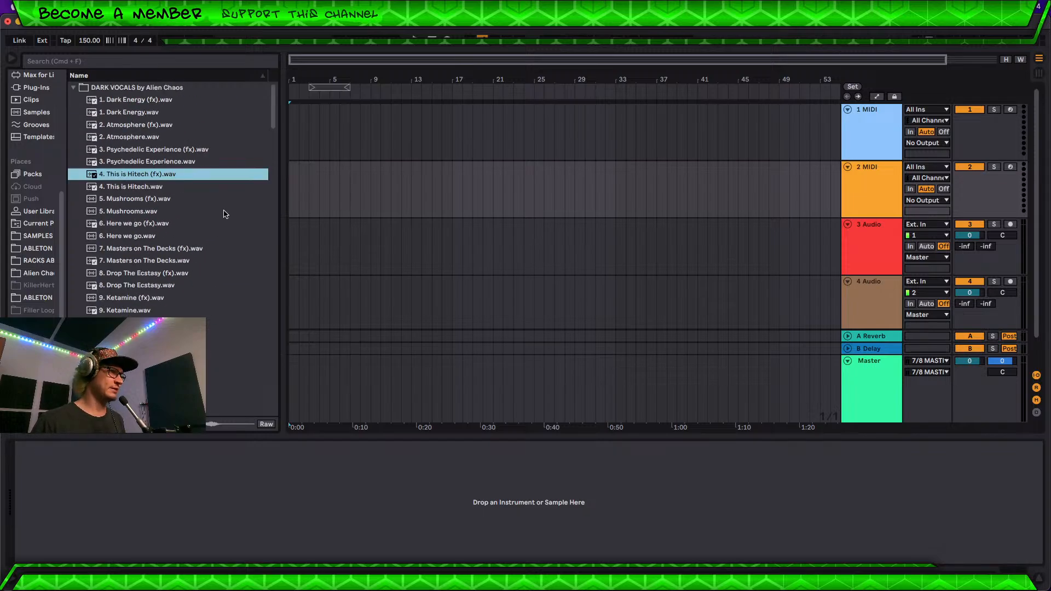
scroll(277, 123, "down", 5)
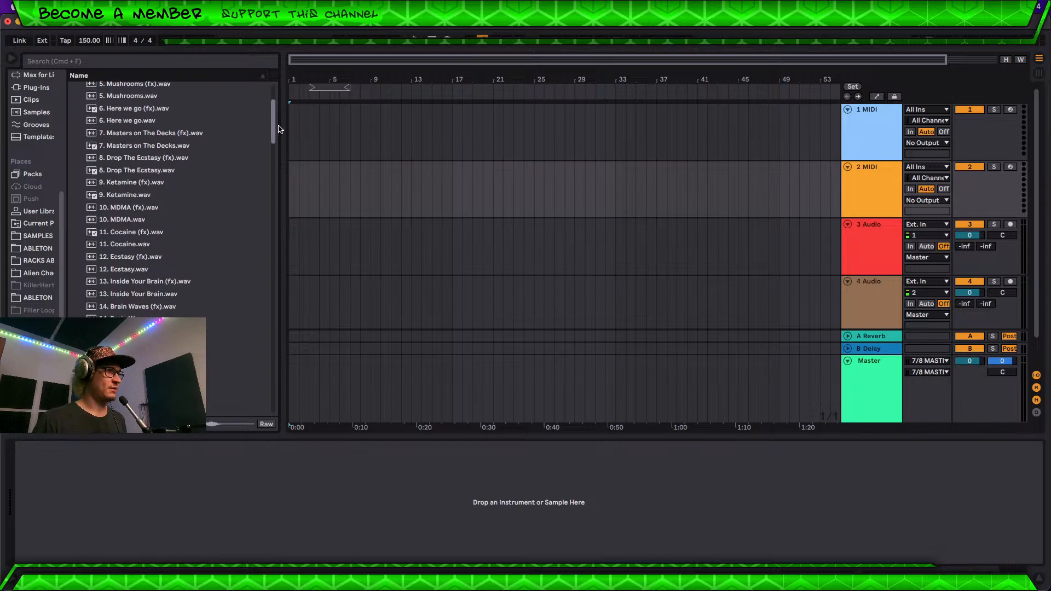
scroll(282, 138, "down", 4)
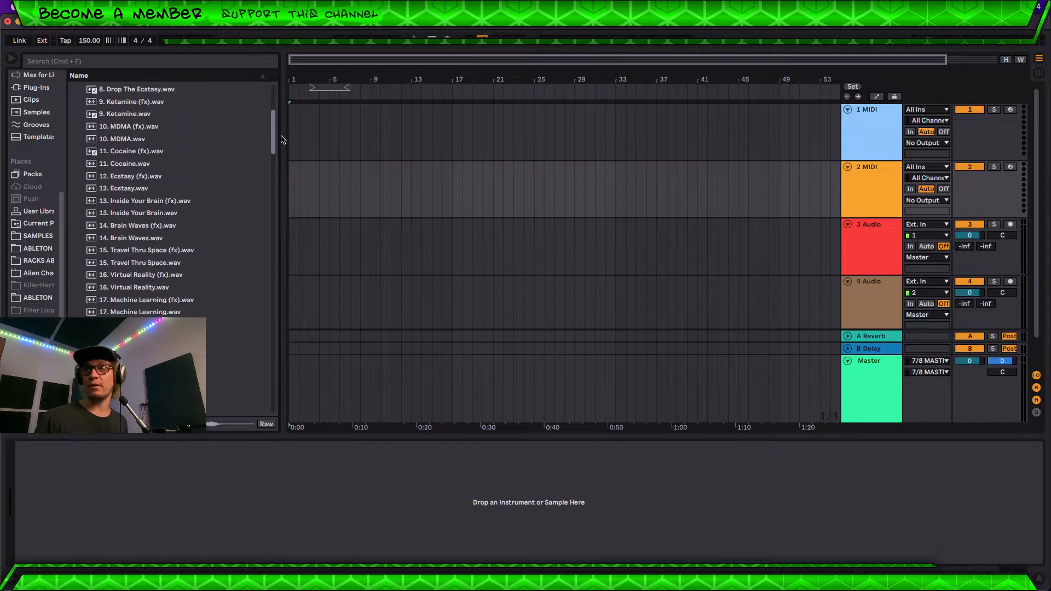
scroll(285, 153, "down", 8)
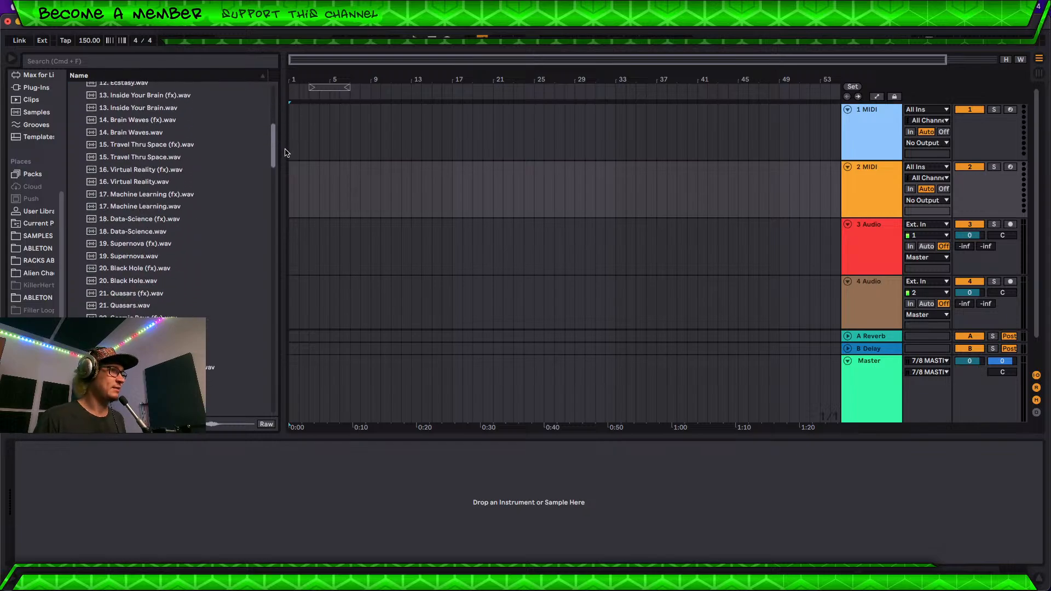
scroll(280, 176, "down", 3)
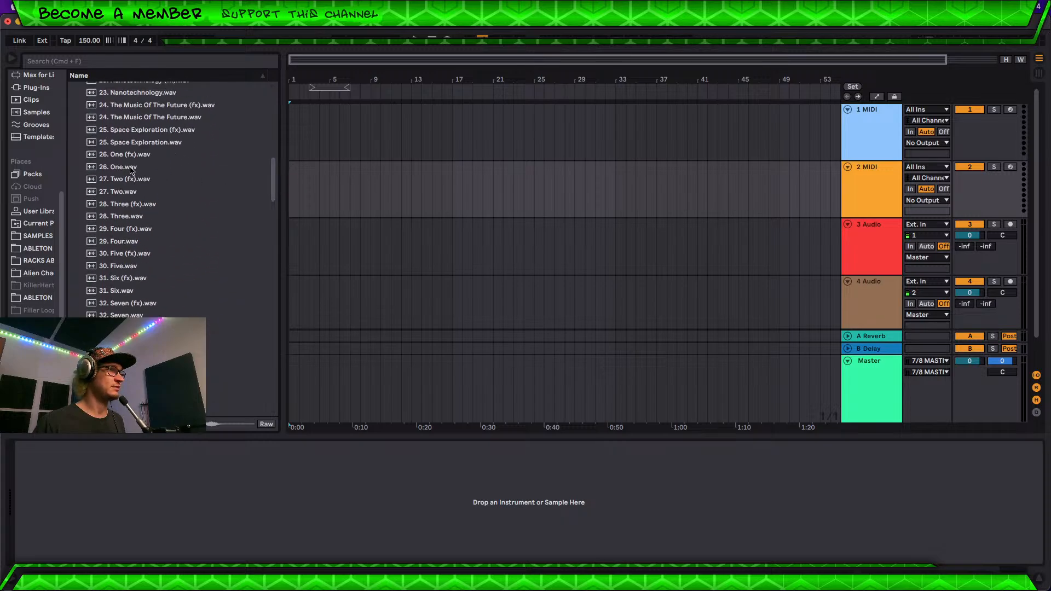
Step: Preview the counting vocals One, Two (fx), Three, Four (fx), Five and Six (fx)
left_click(130, 168)
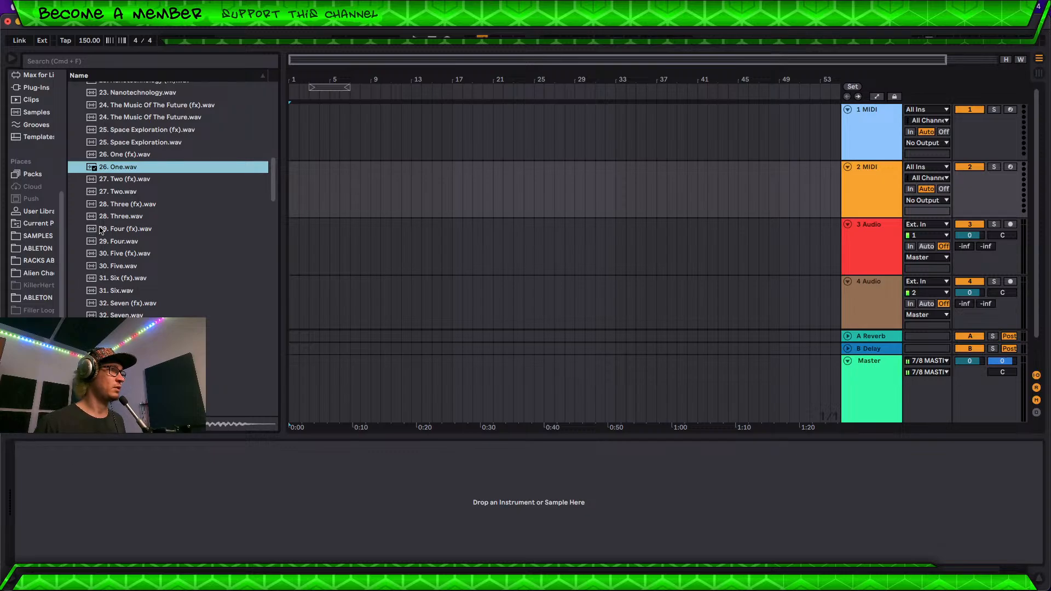
left_click(126, 180)
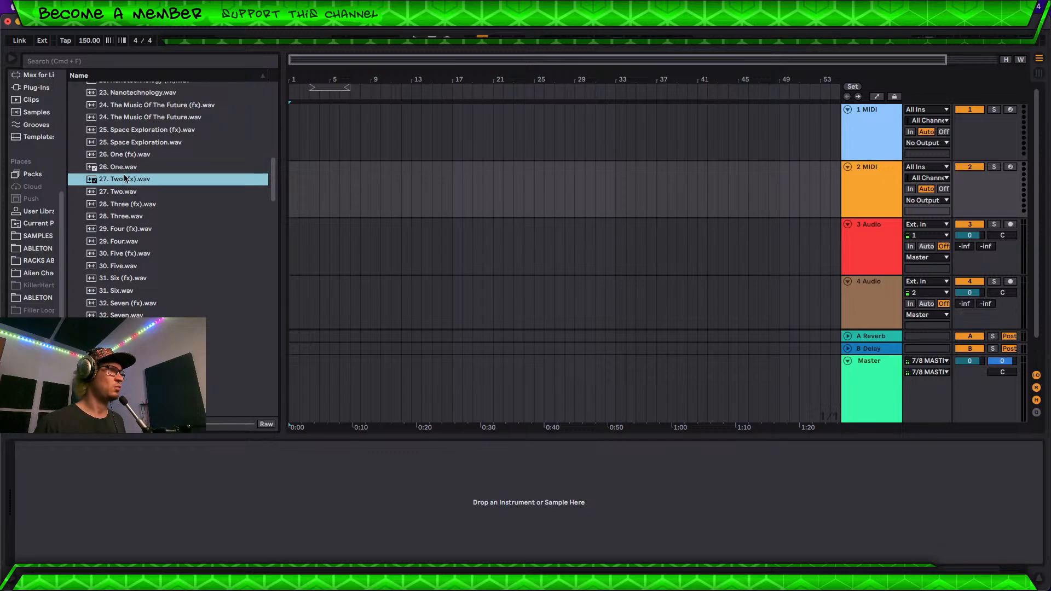
left_click(134, 216)
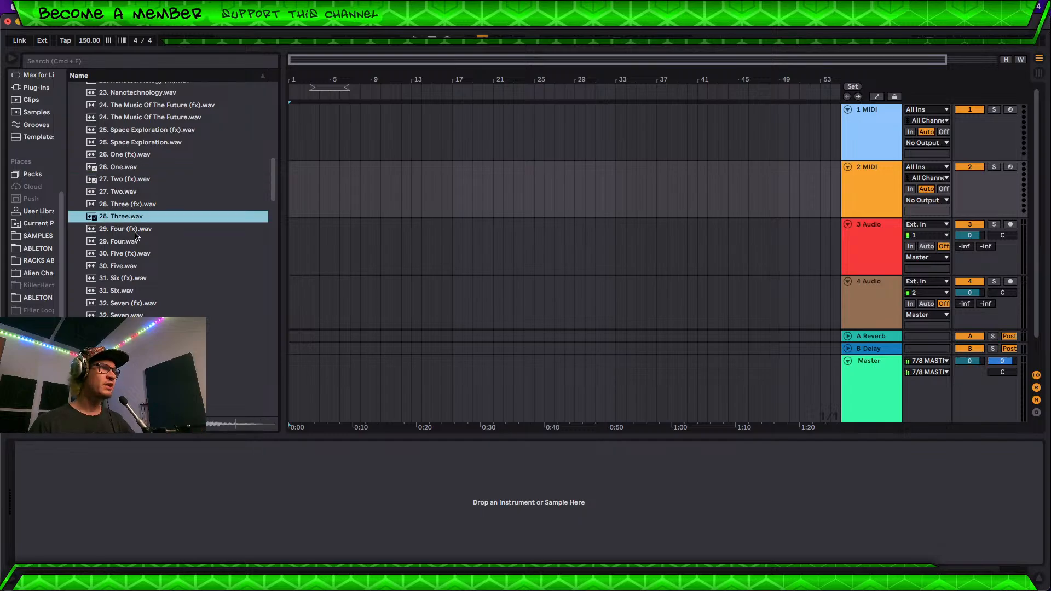
left_click(136, 231)
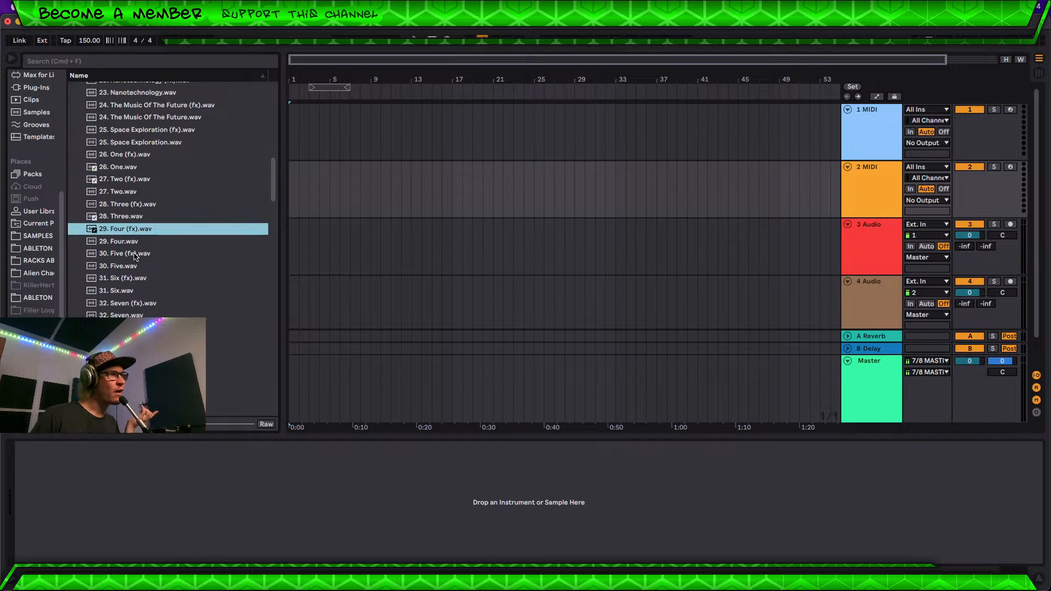
left_click(132, 267)
left_click(131, 281)
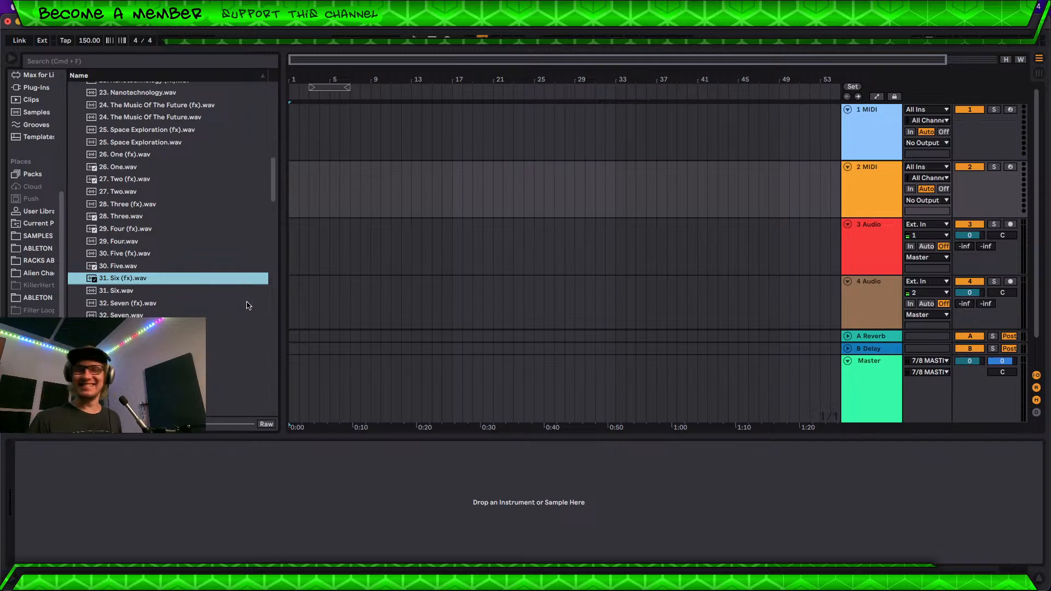
Step: Preview the dry and fx versions of the Acid Trip sample and the vocals listed just after them
scroll(196, 312, "down", 5)
left_click(162, 313)
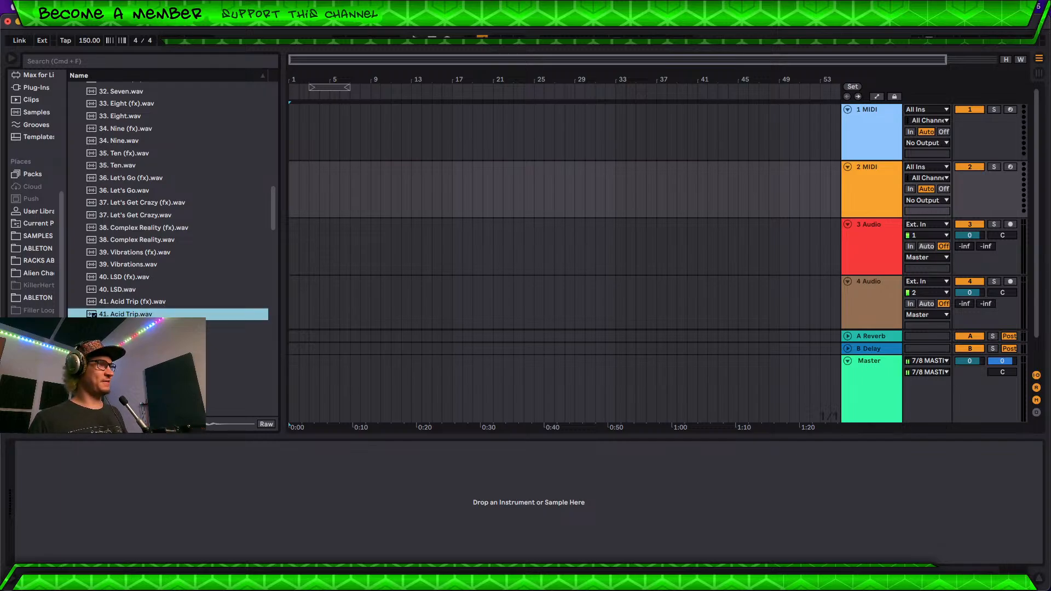
left_click(122, 306)
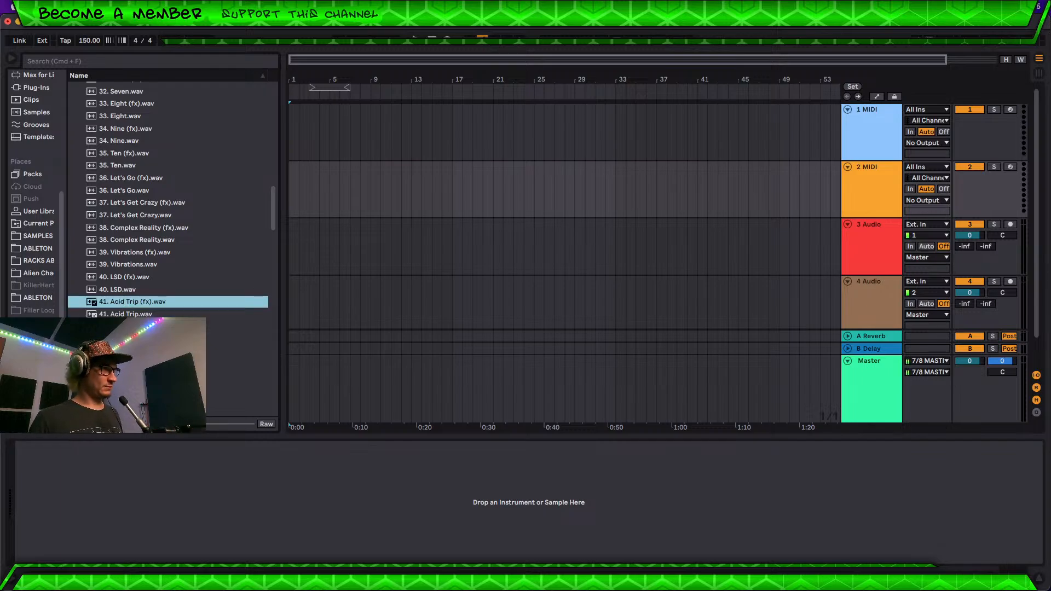
left_click(131, 339)
key("Down")
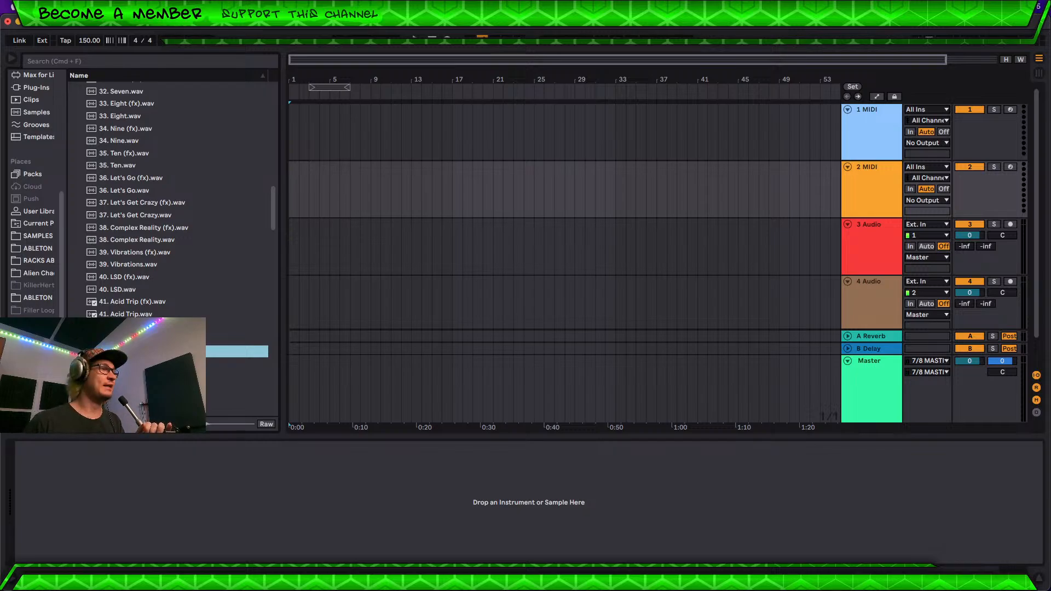
Step: Look through the rest of the DARK VOCALS sample list and collapse the pack's folder
scroll(137, 258, "down", 10)
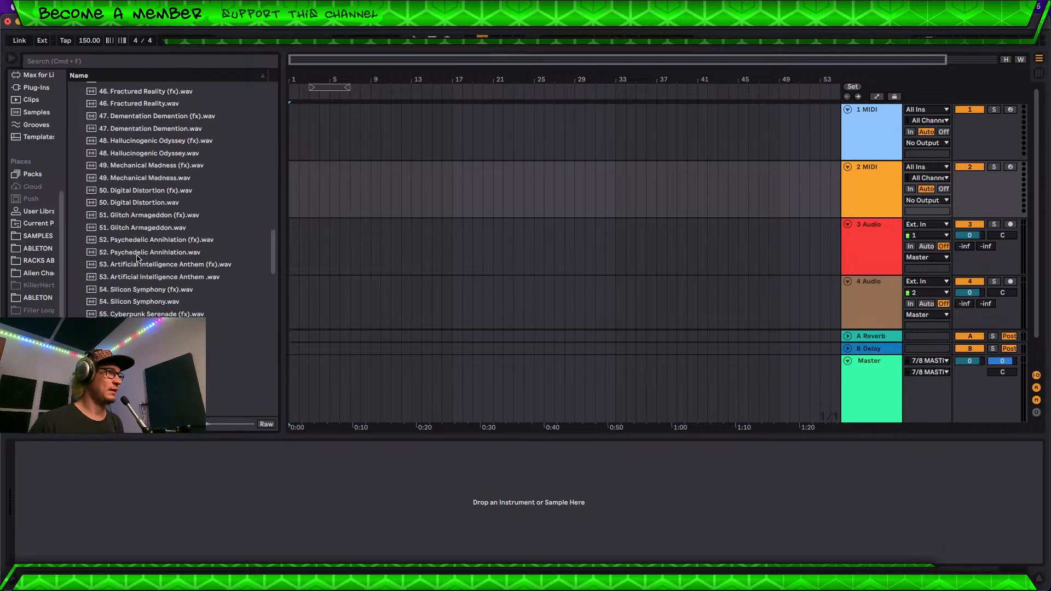
scroll(137, 258, "down", 20)
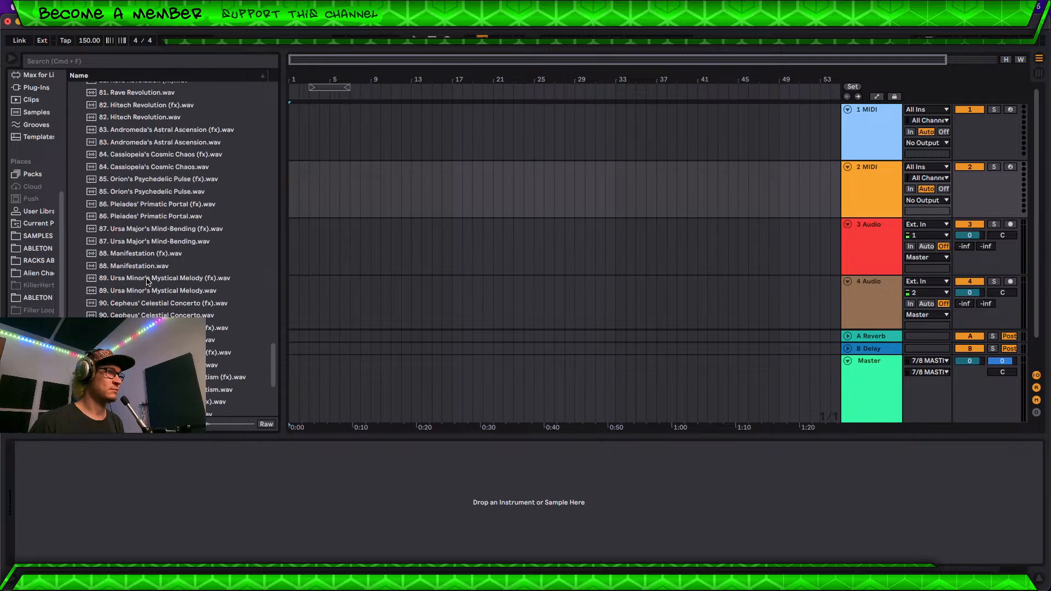
scroll(145, 280, "up", 20)
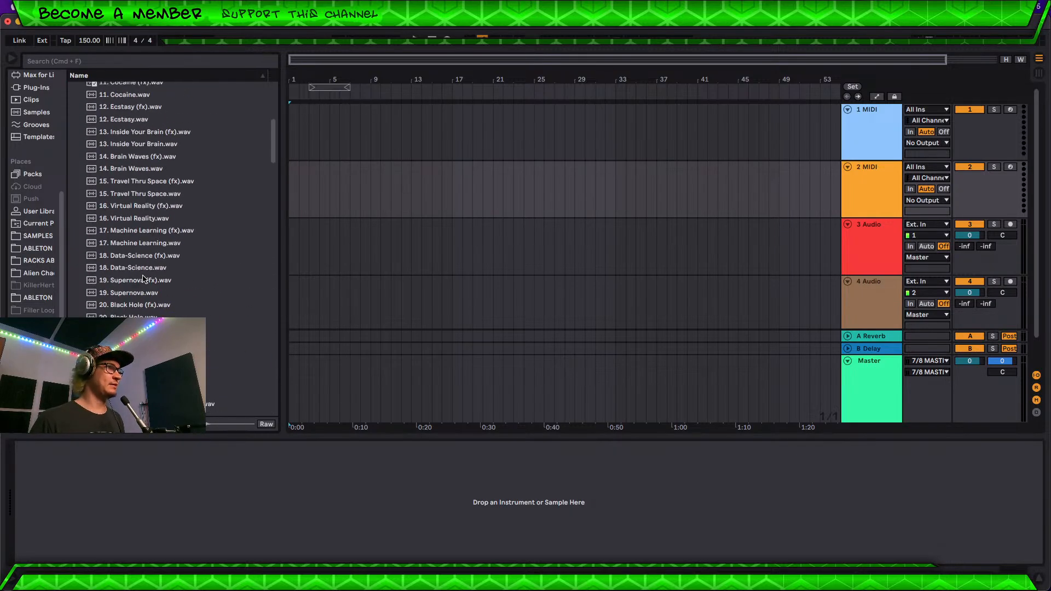
scroll(143, 280, "up", 8)
left_click(73, 87)
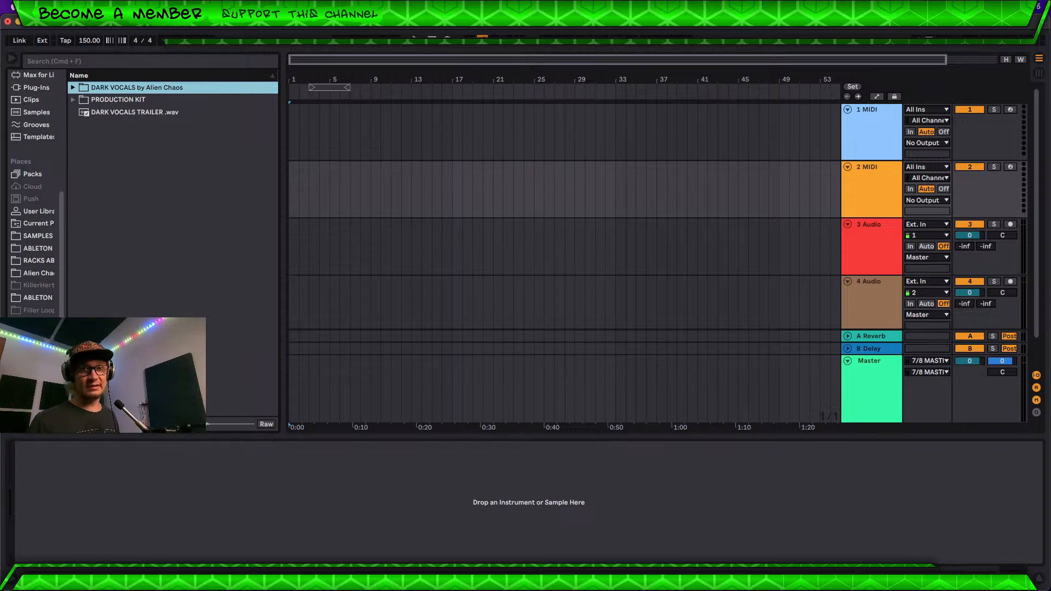
Step: Open the Organic Soundscapes by Alien Chaos pack inside ALIEN CHAOS SAMPLE PACKS in the SAMPLES place
left_click(37, 239)
left_click(75, 124)
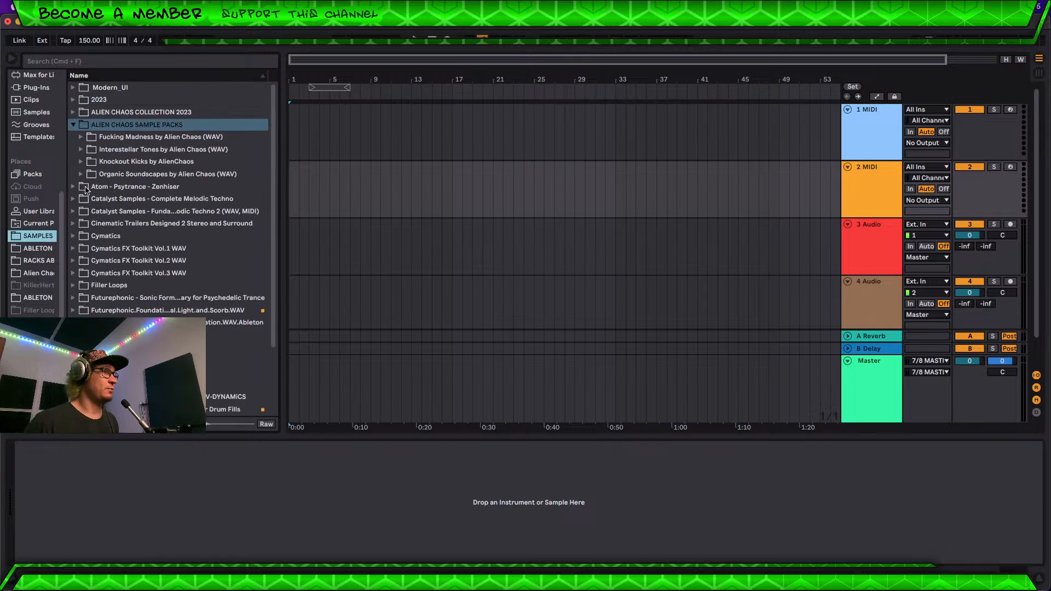
left_click(82, 174)
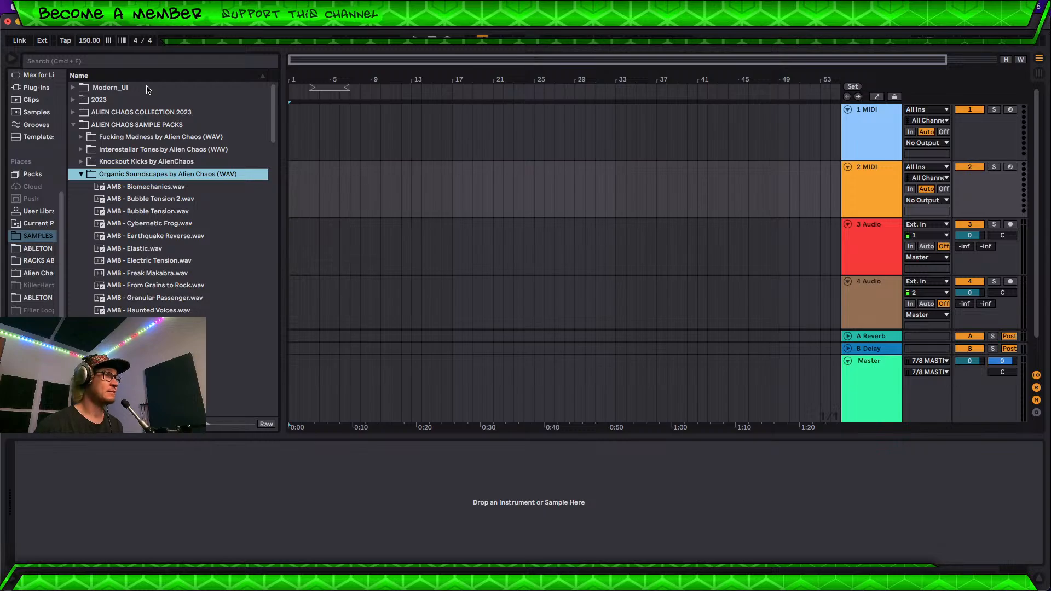
Step: Preview the AMB samples Bubble Tension 2, Cybernetic Frog, Earthquake Reverse, Elastic, Electric Tension and Freak Makabra
left_click(167, 198)
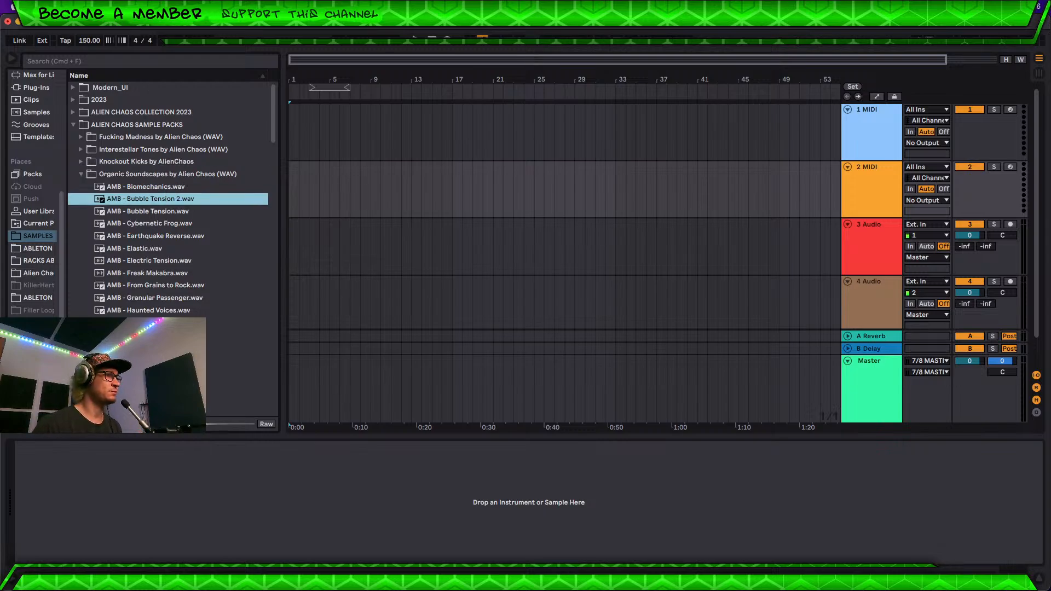
left_click(160, 224)
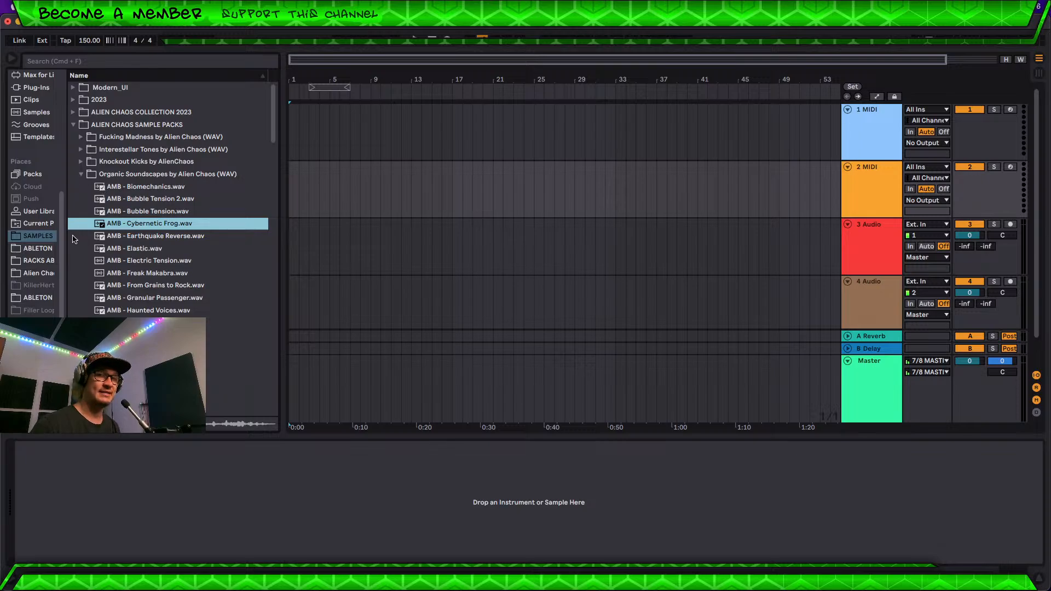
left_click(162, 239)
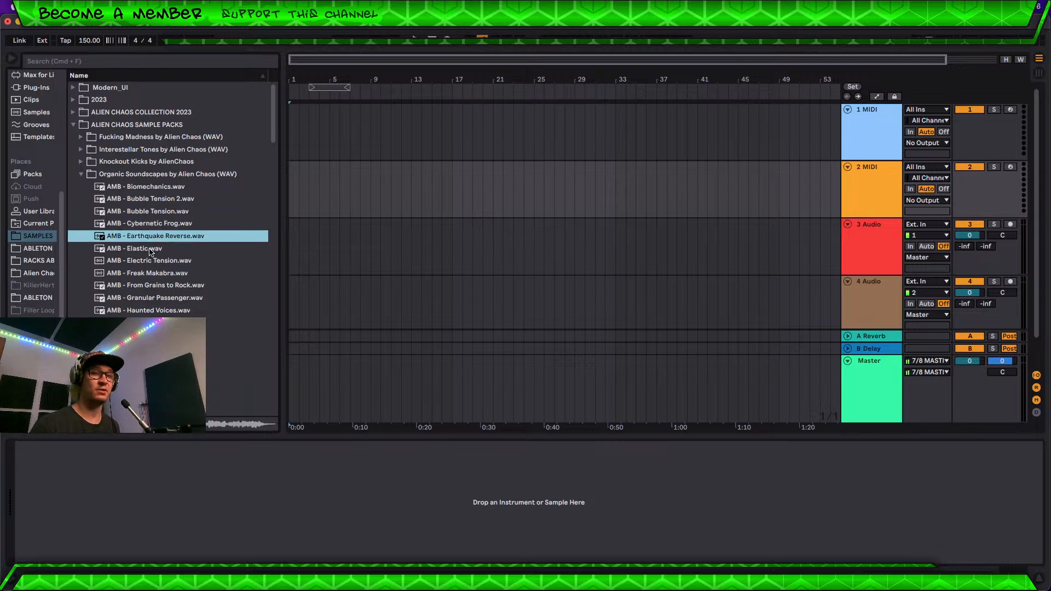
left_click(151, 251)
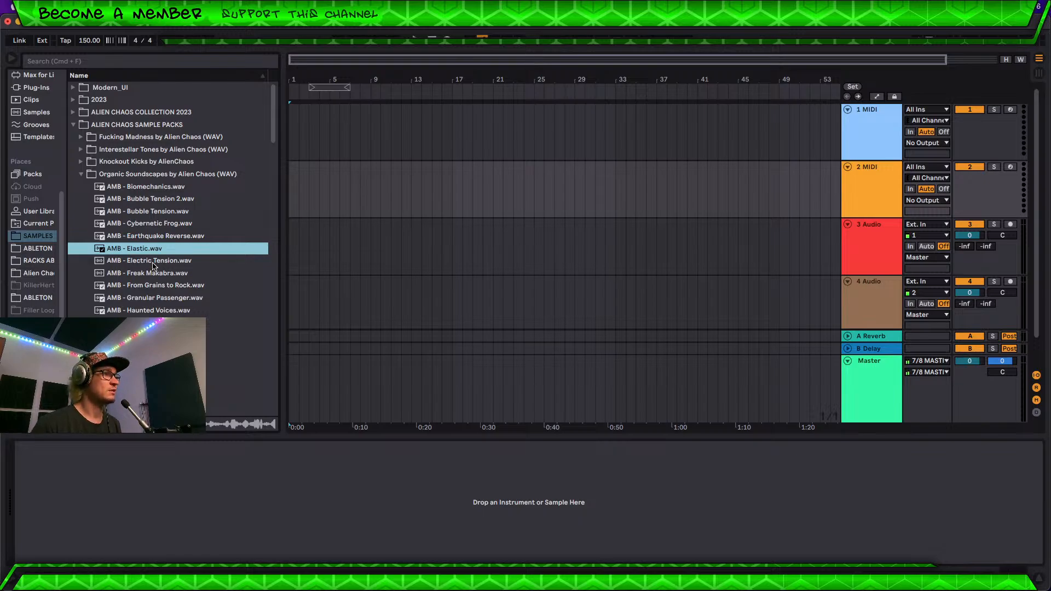
left_click(154, 261)
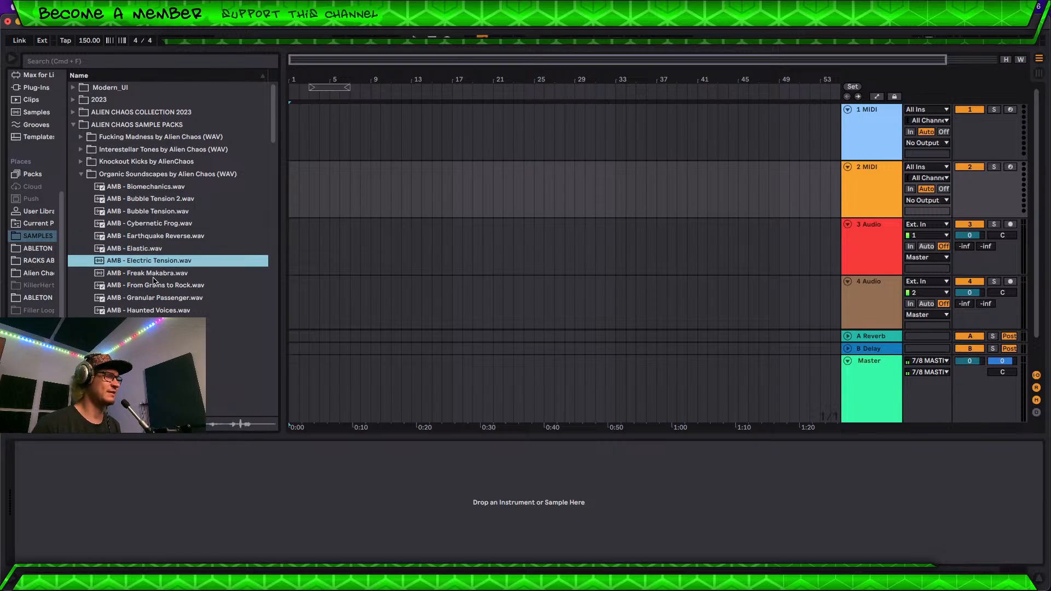
left_click(152, 276)
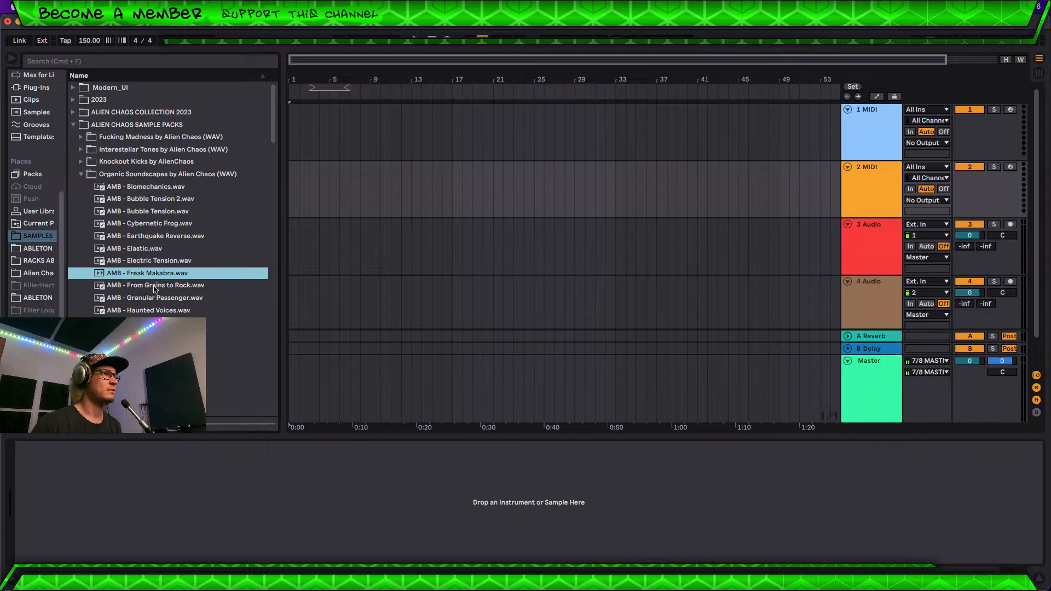
Step: Preview the AMB samples From Grains to Rock, Granular Passenger, Makabra Kadabra, Rastejando, Mystery Cave and Strange Wind
left_click(155, 287)
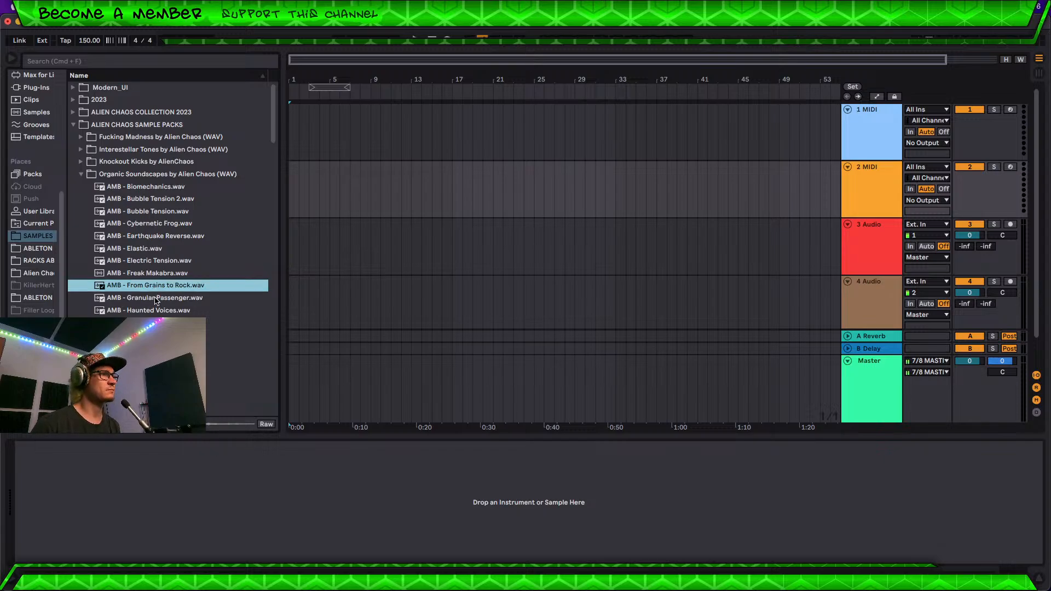
left_click(155, 301)
left_click(165, 320)
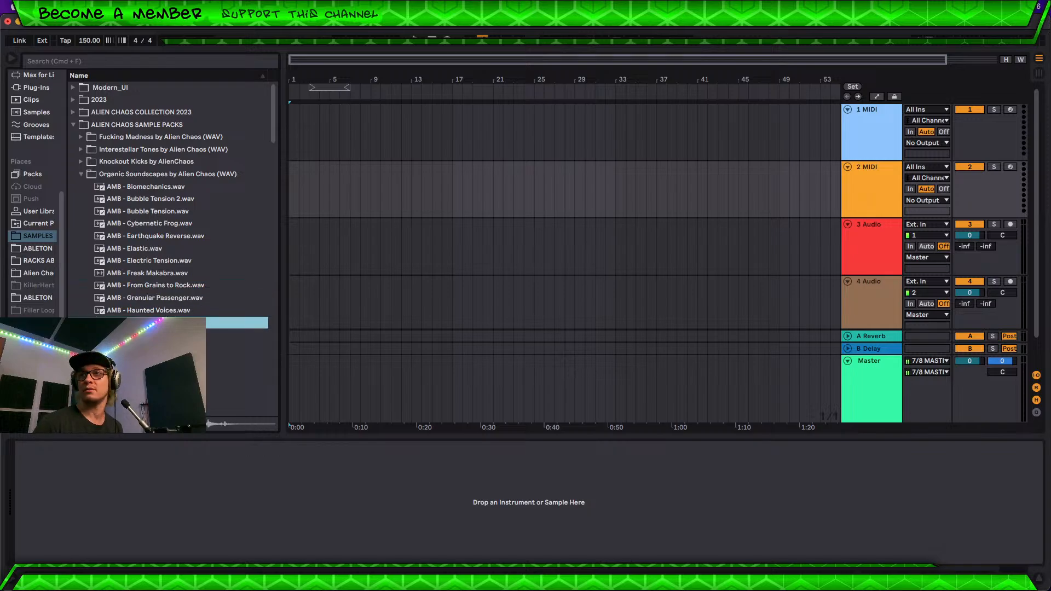
left_click(166, 348)
left_click(166, 335)
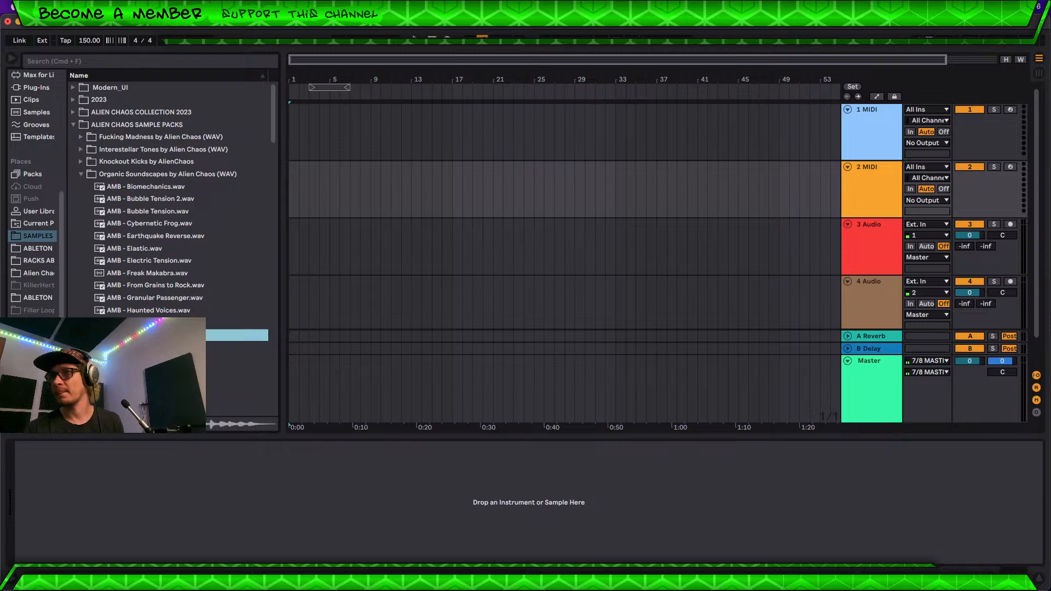
left_click(166, 360)
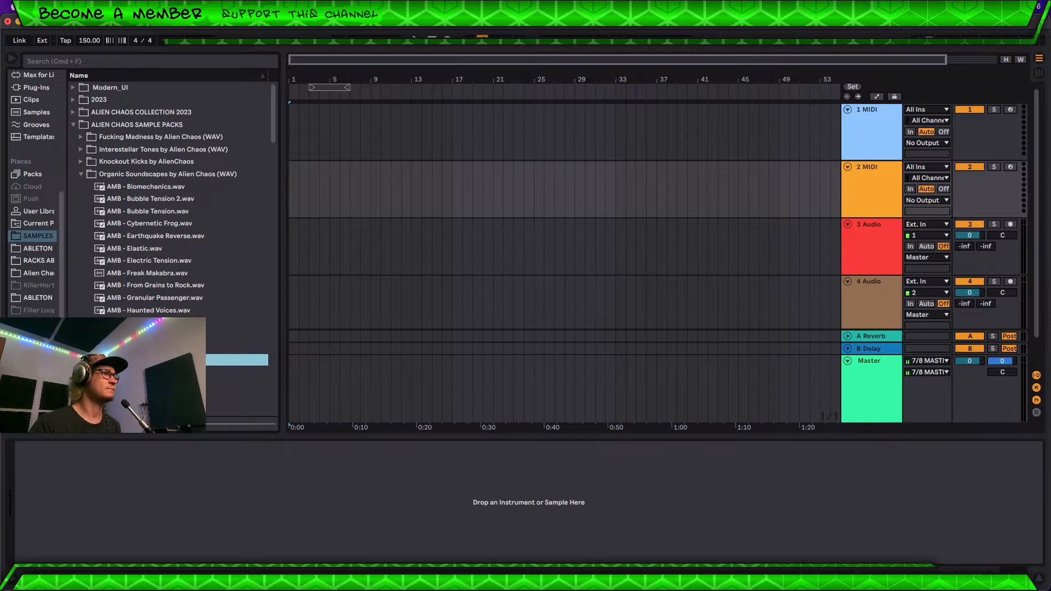
Step: Preview the DRY samples Bells and Crazy Texture, and collapse the Organic Soundscapes folder
scroll(166, 360, "down", 5)
left_click(148, 198)
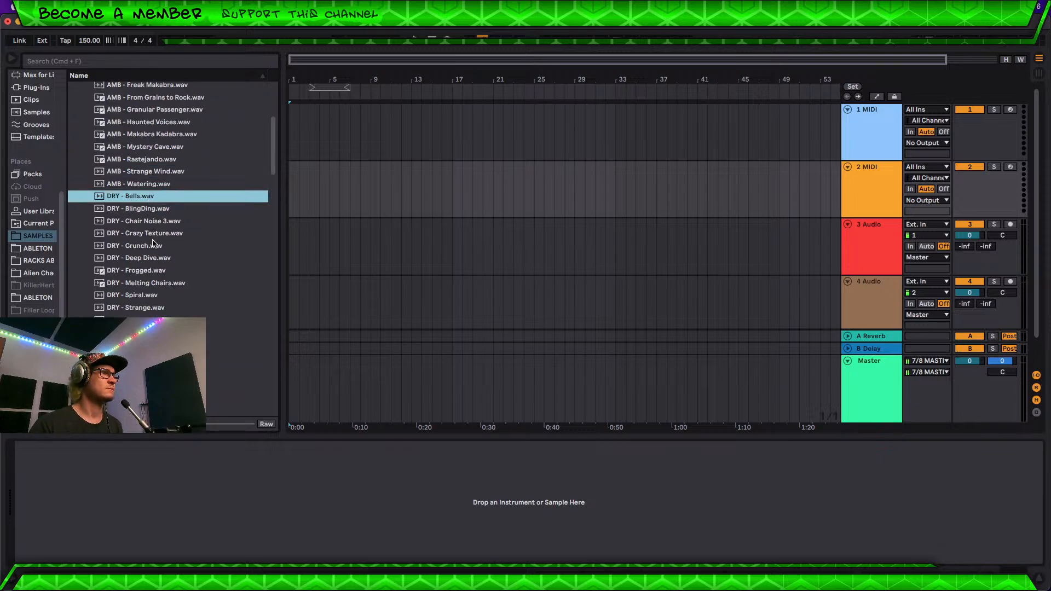
left_click(148, 230)
scroll(144, 219, "up", 5)
left_click(81, 174)
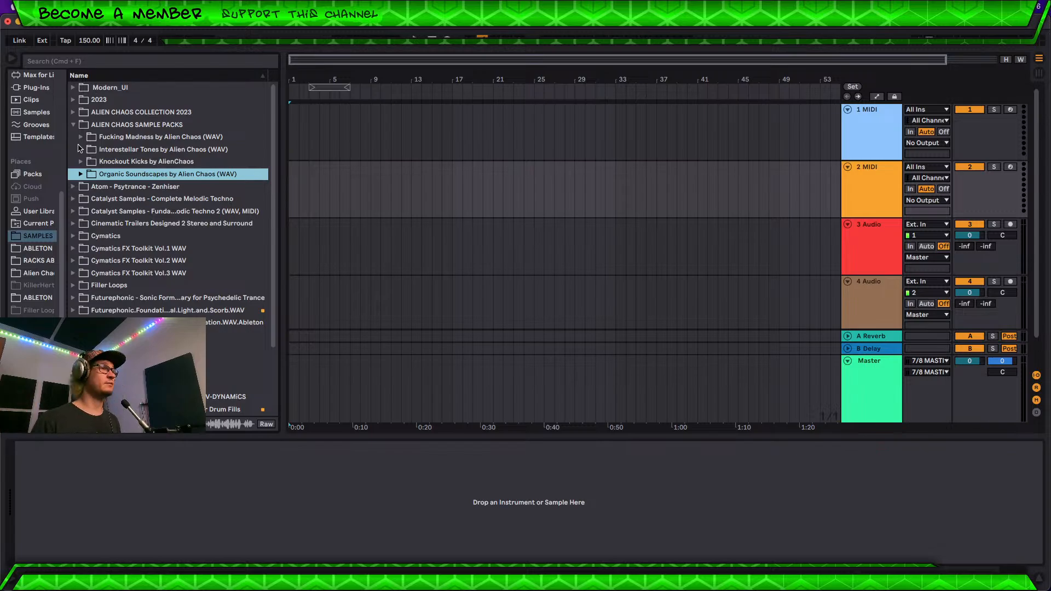
Step: Open the Interestellar Tones pack and preview Alien Interference, Analog Filter LFO 2, 4 and 5, Crazy Uplifter 8bars and Arrebentando
left_click(80, 150)
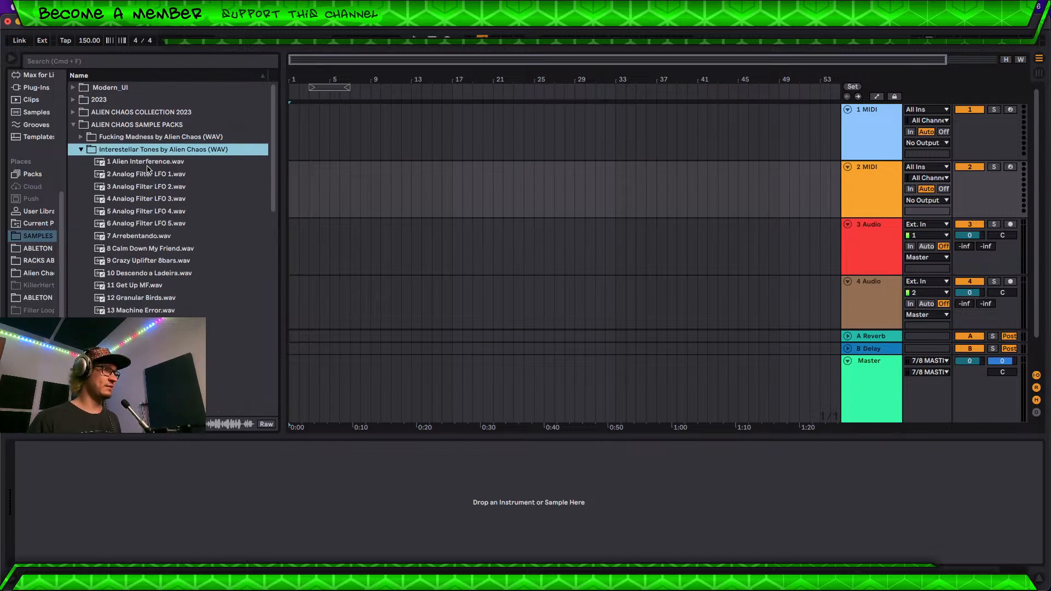
left_click(146, 163)
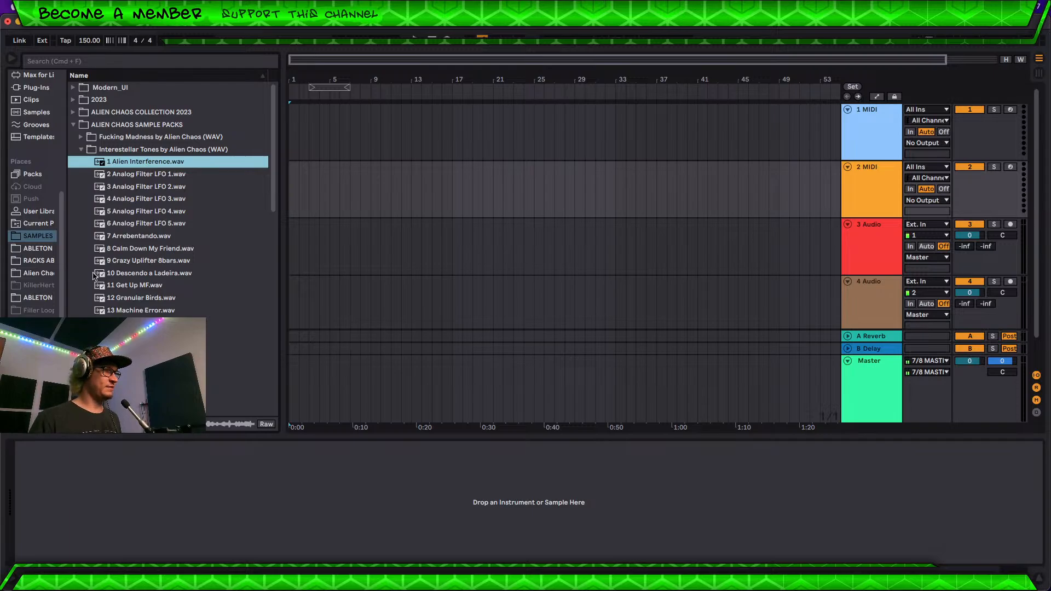
left_click(134, 188)
left_click(147, 211)
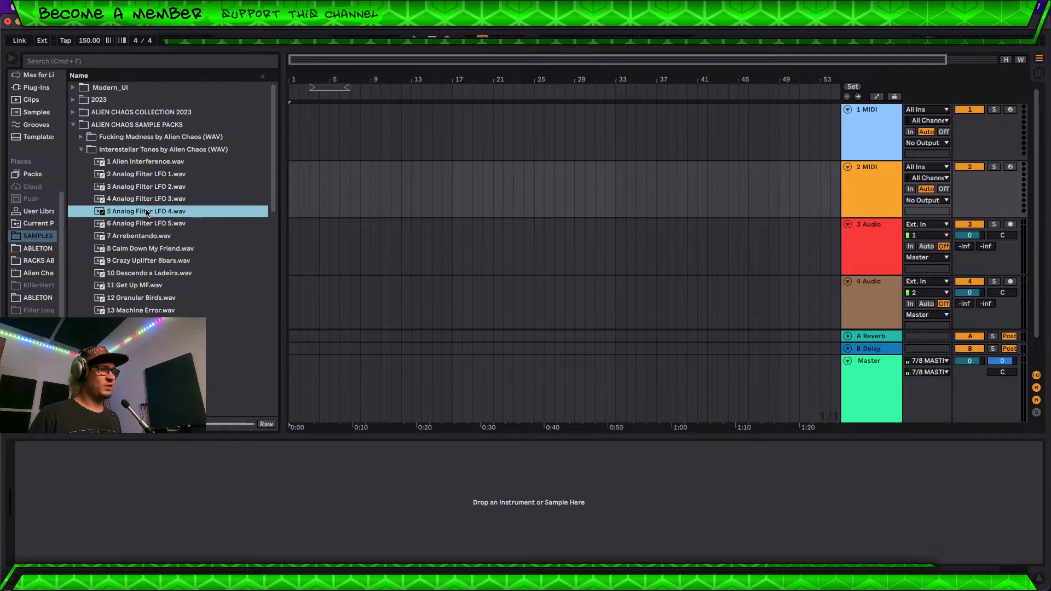
left_click(148, 224)
left_click(152, 262)
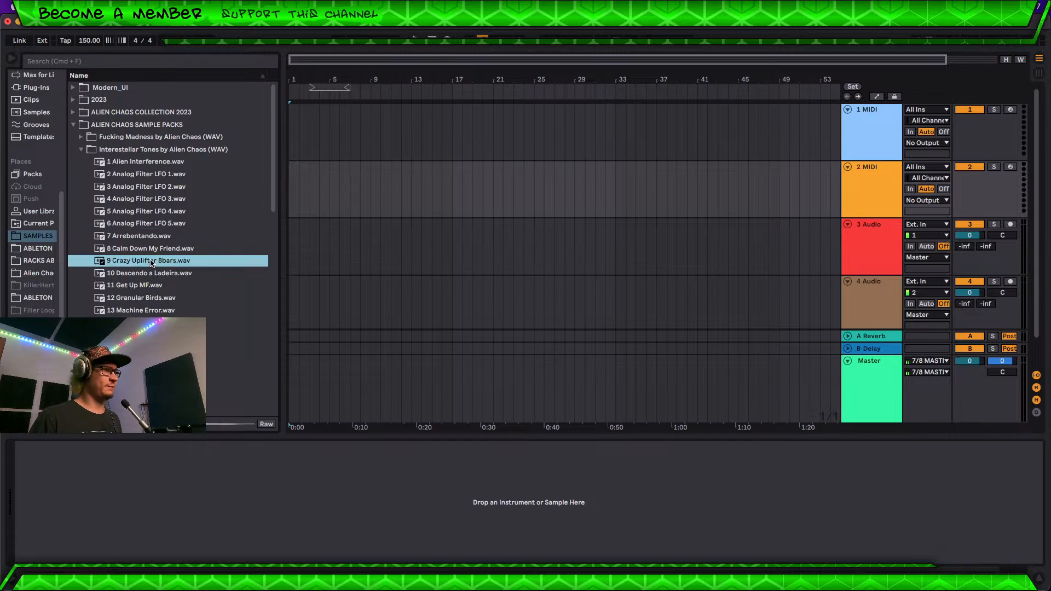
left_click(148, 238)
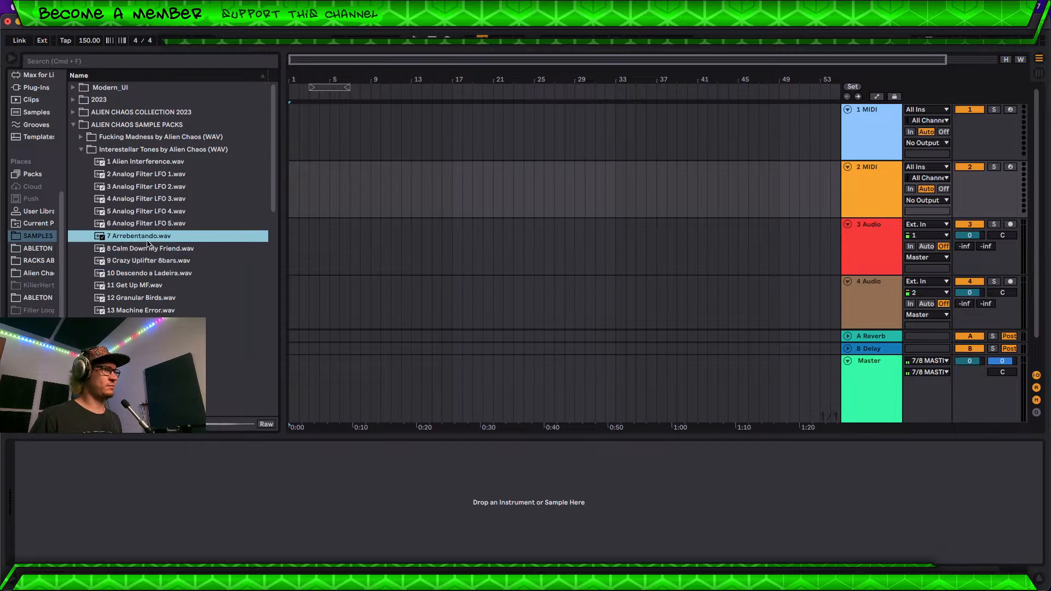
Step: Preview Granular Birds, Metalic Ocean, Mystery and the sample after Ninhada Digital, and collapse the Interestellar Tones folder
left_click(153, 301)
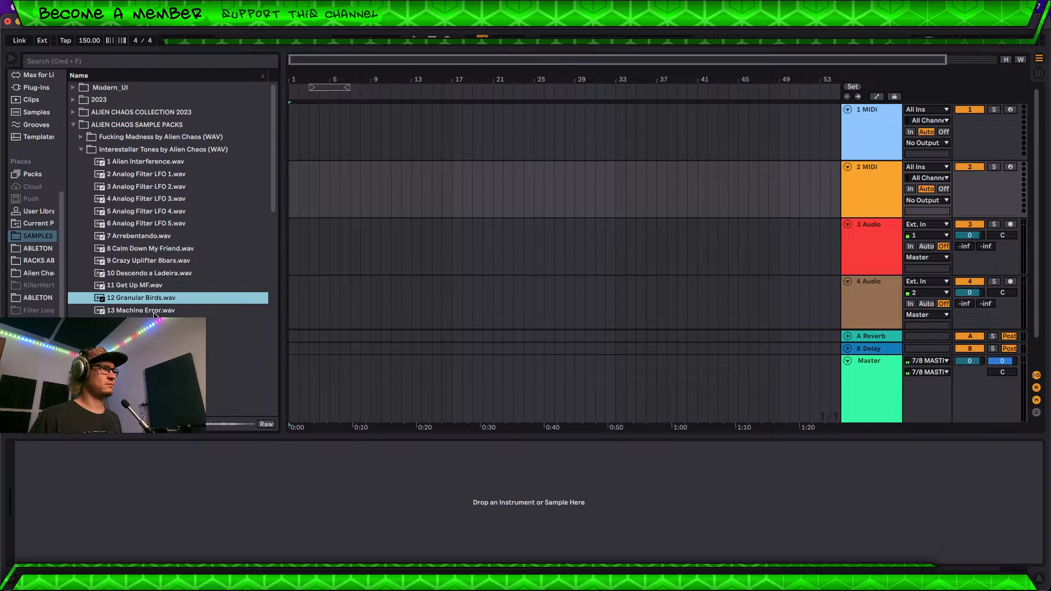
left_click(152, 323)
left_click(148, 335)
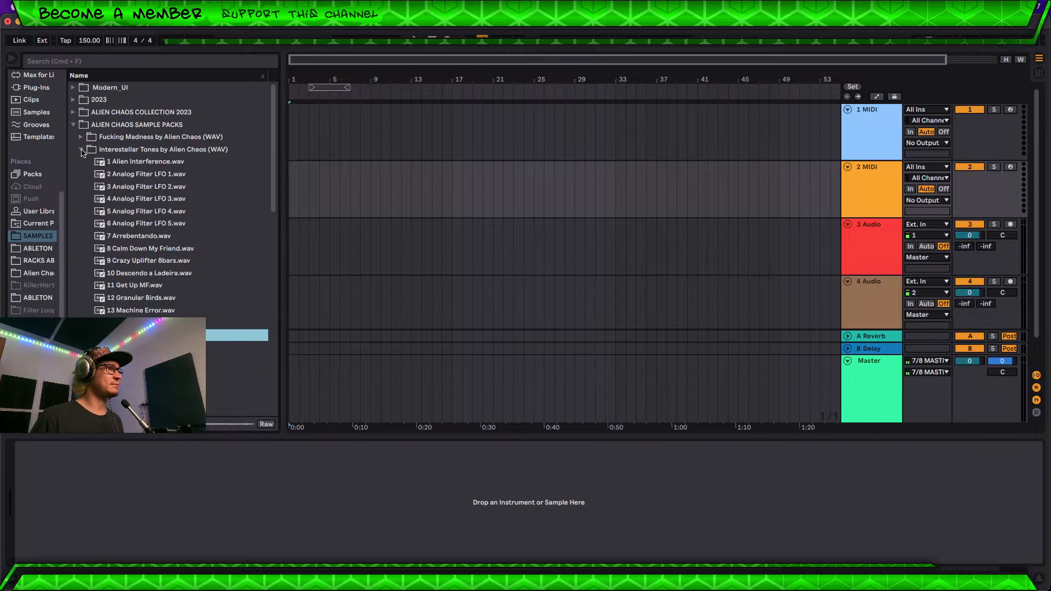
scroll(149, 318, "down", 3)
left_click(144, 314)
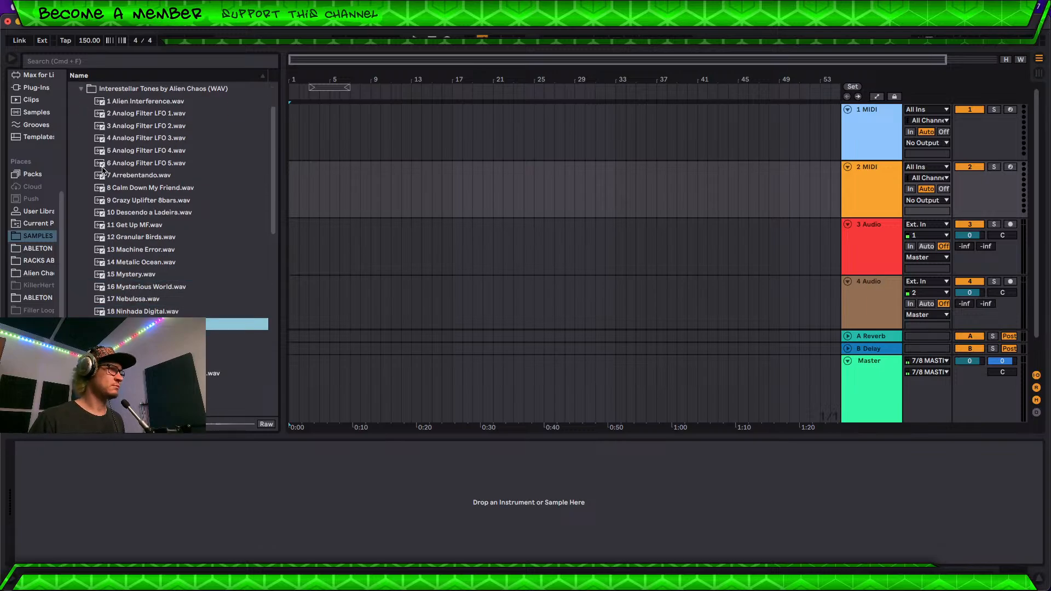
scroll(103, 171, "up", 1)
left_click(80, 103)
scroll(97, 164, "up", 4)
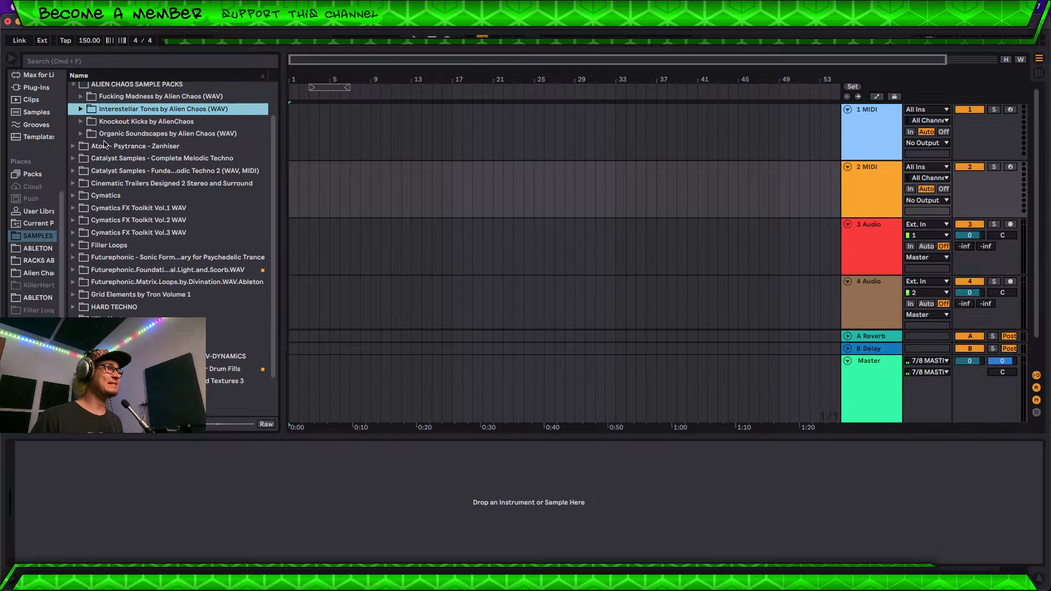
Step: Open the Fucking Madness by Alien Chaos pack and preview Chaos Sequence 3, 5 and 7
left_click(85, 138)
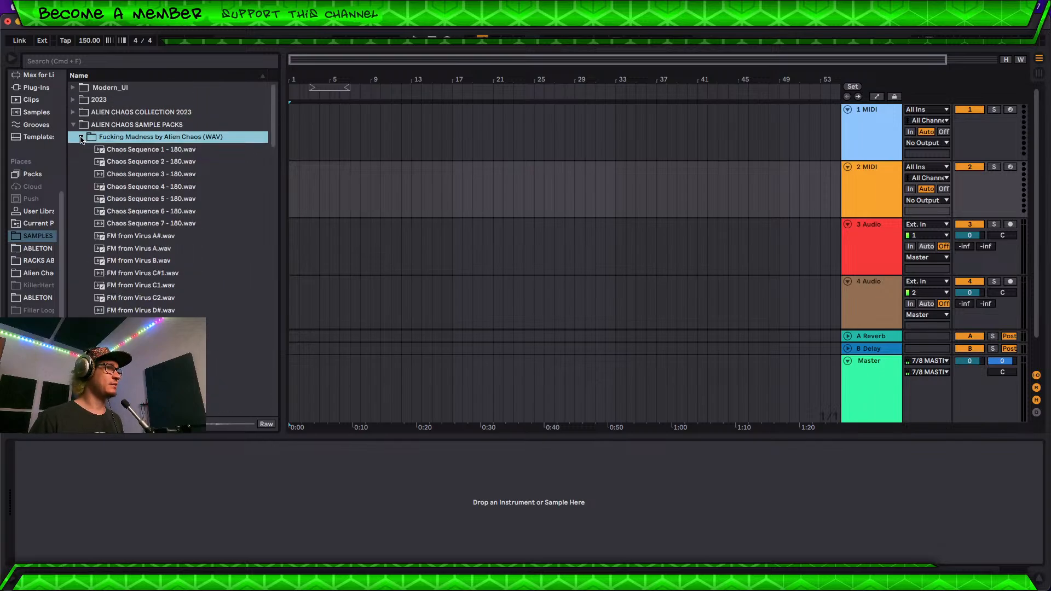
left_click(160, 174)
left_click(161, 199)
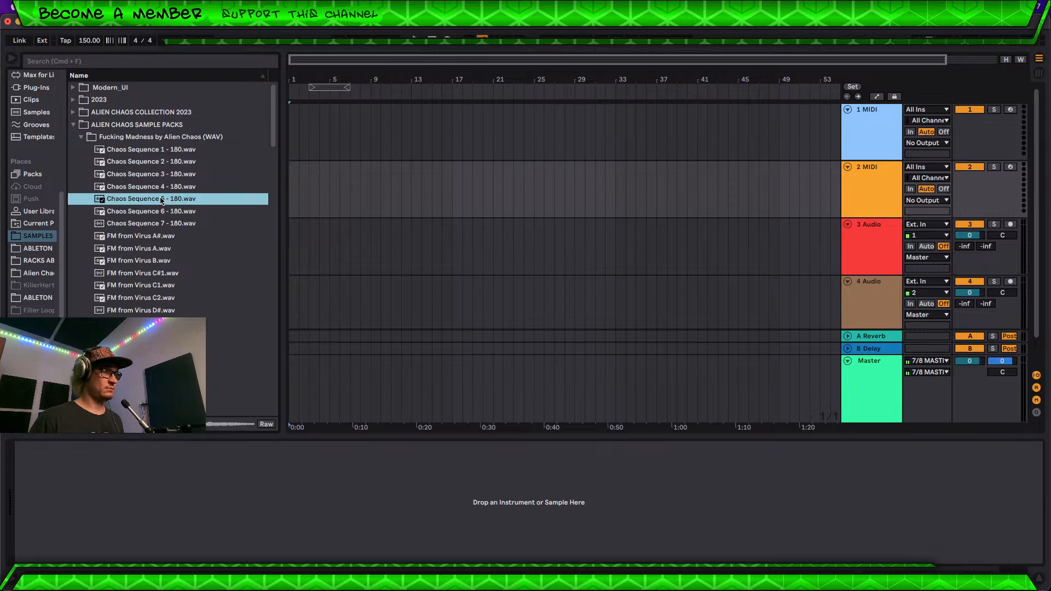
left_click(163, 227)
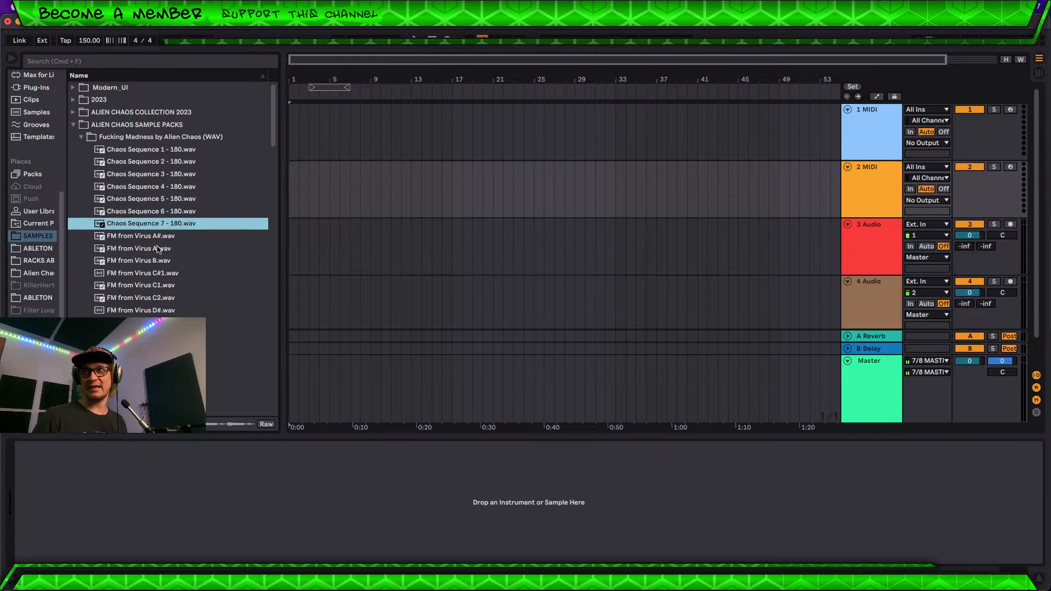
Step: Preview the FM from Virus samples A, C1 and D
left_click(156, 251)
scroll(156, 276, "down", 3)
left_click(144, 251)
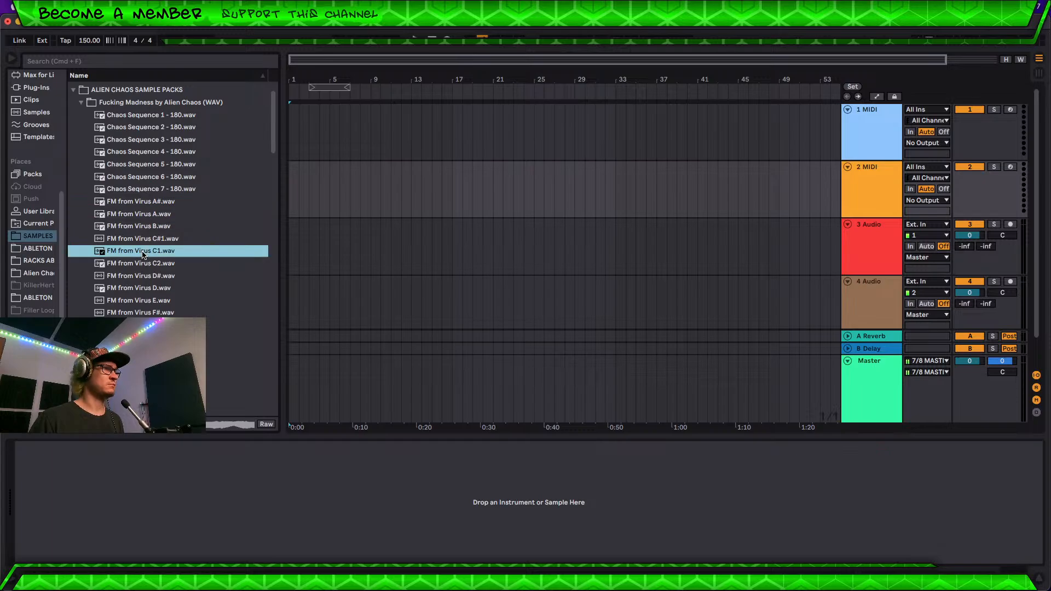
left_click(146, 290)
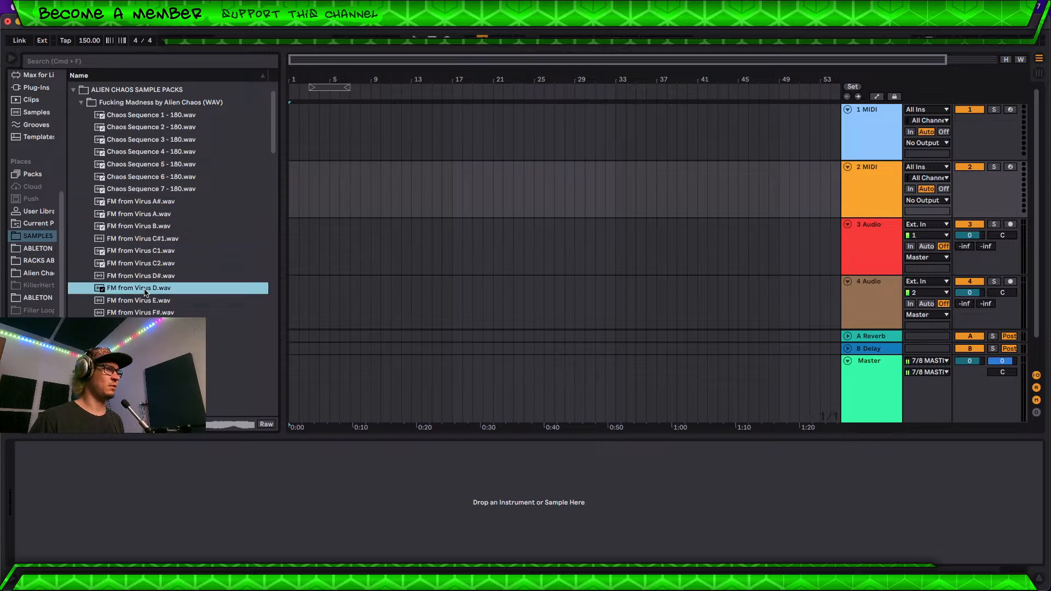
Step: Close the Fucking Madness folder, open the Knockout Kicks by AlienChaos pack and preview ExplosionKick 1 and 3 and FX Kick 2, 7 and 10
left_click(82, 103)
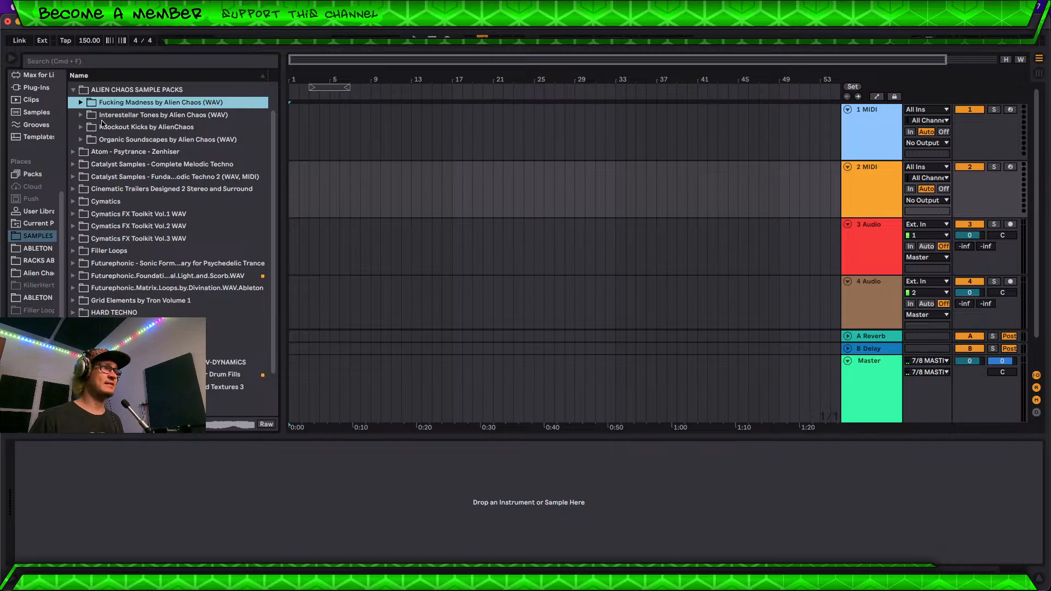
left_click(81, 127)
left_click(151, 141)
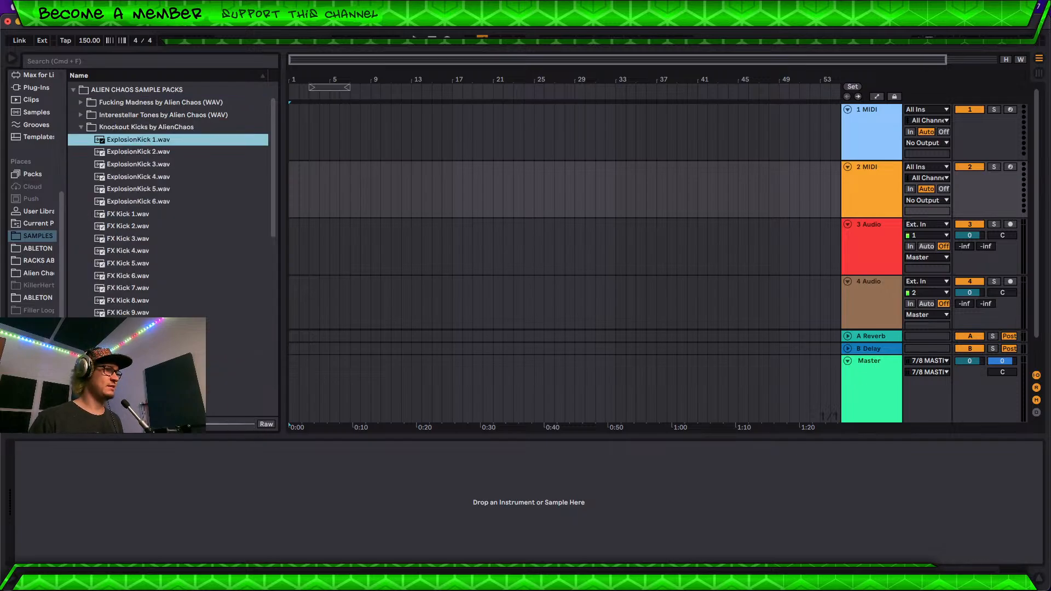
left_click(143, 165)
left_click(145, 226)
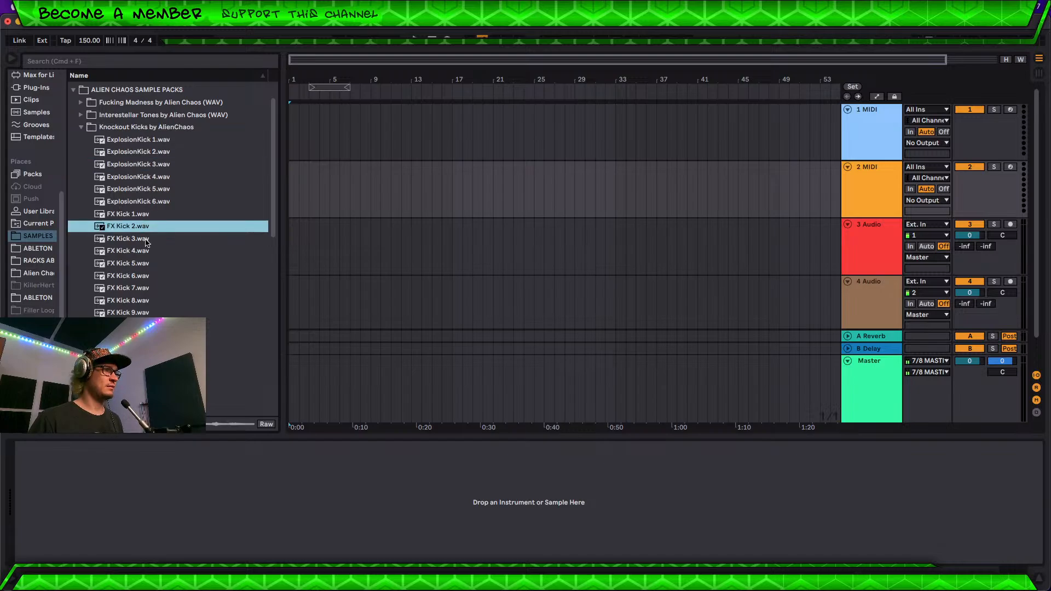
scroll(152, 275, "down", 1)
left_click(148, 274)
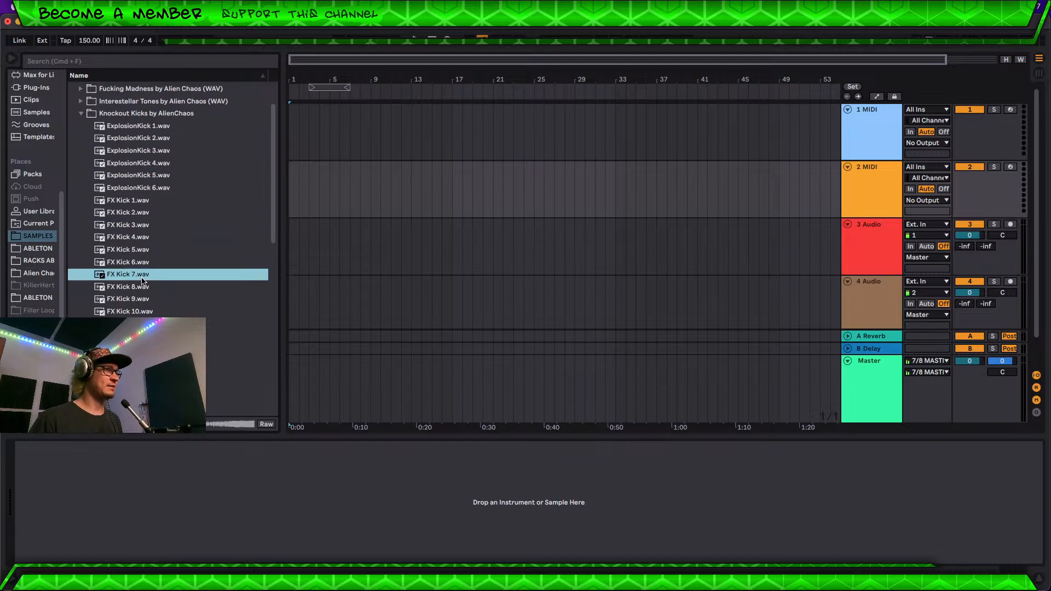
scroll(143, 282, "down", 4)
left_click(131, 208)
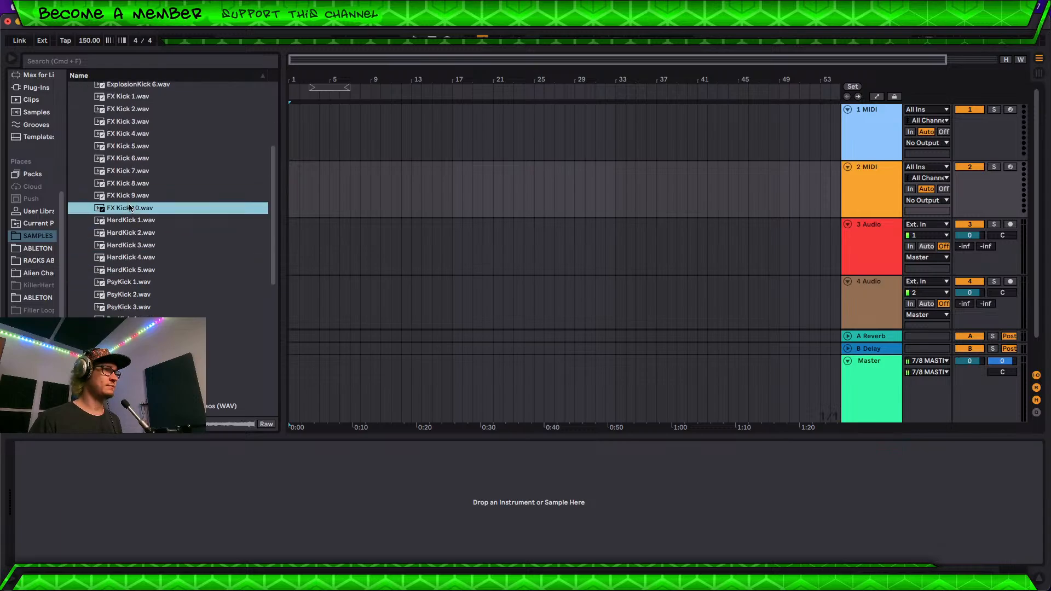
Step: Preview HardKick 1, 2 and 4 and the kick samples after them, including PsyKick 1 to 3, and collapse the Knockout Kicks folder
left_click(134, 220)
left_click(135, 233)
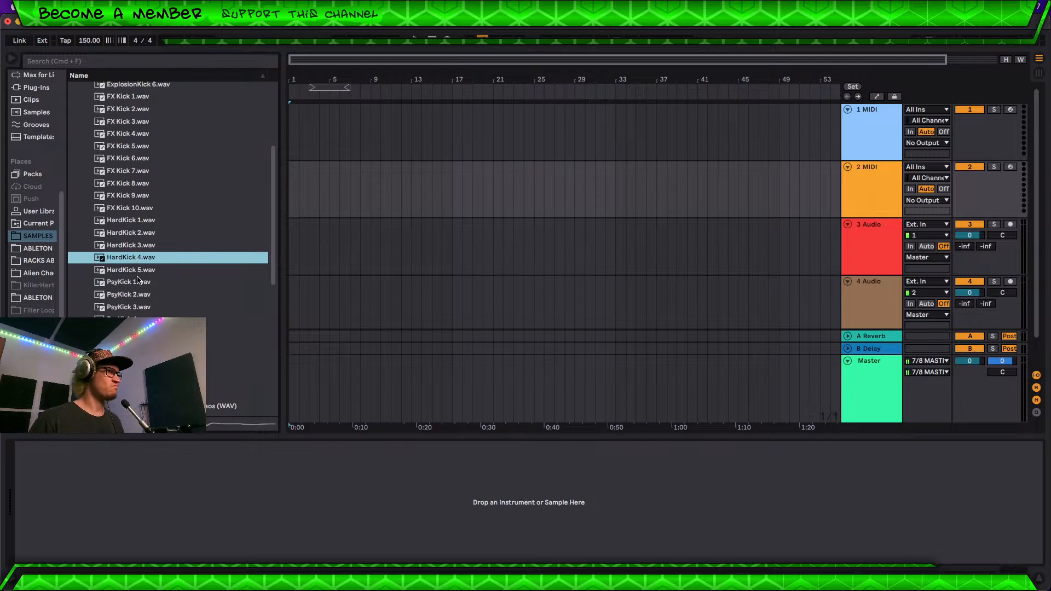
key("Down")
key("Down")
key("Down")
key("Down")
key("Down")
key("Down")
key("Down")
key("Down")
key("Down")
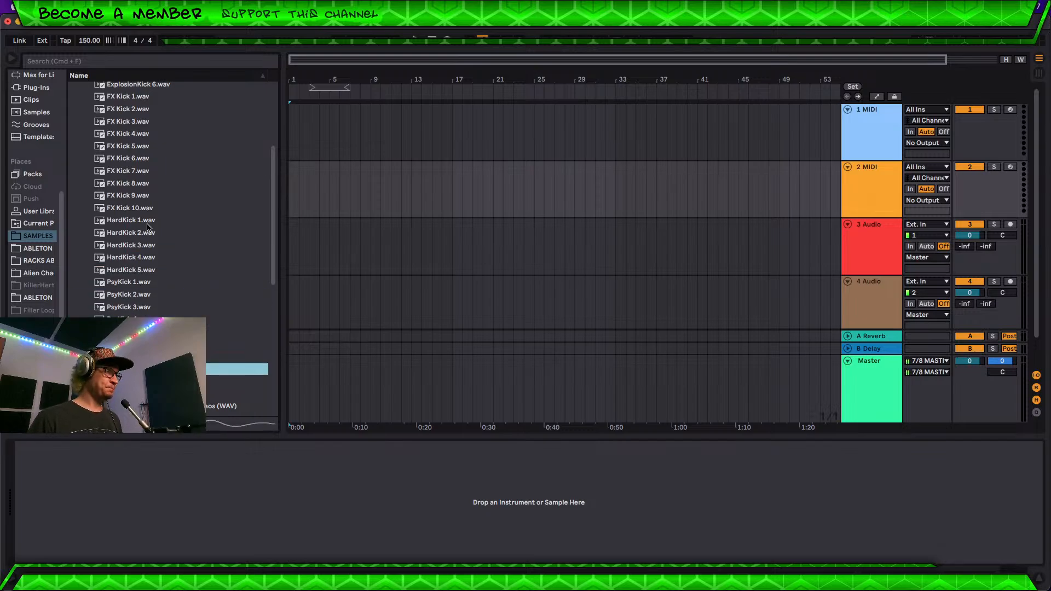
scroll(149, 227, "up", 5)
left_click(81, 163)
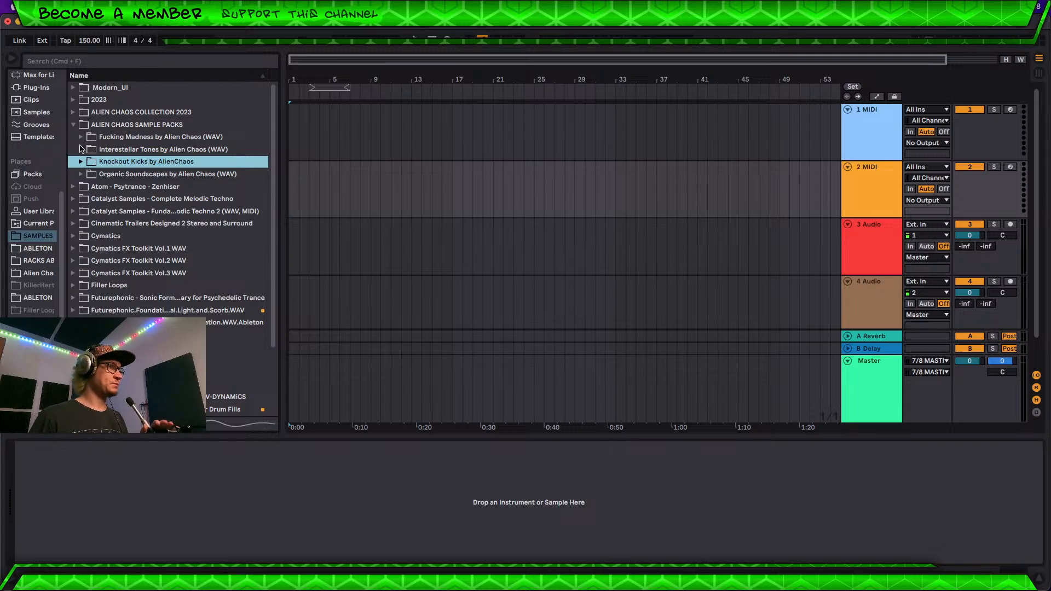
left_click(74, 125)
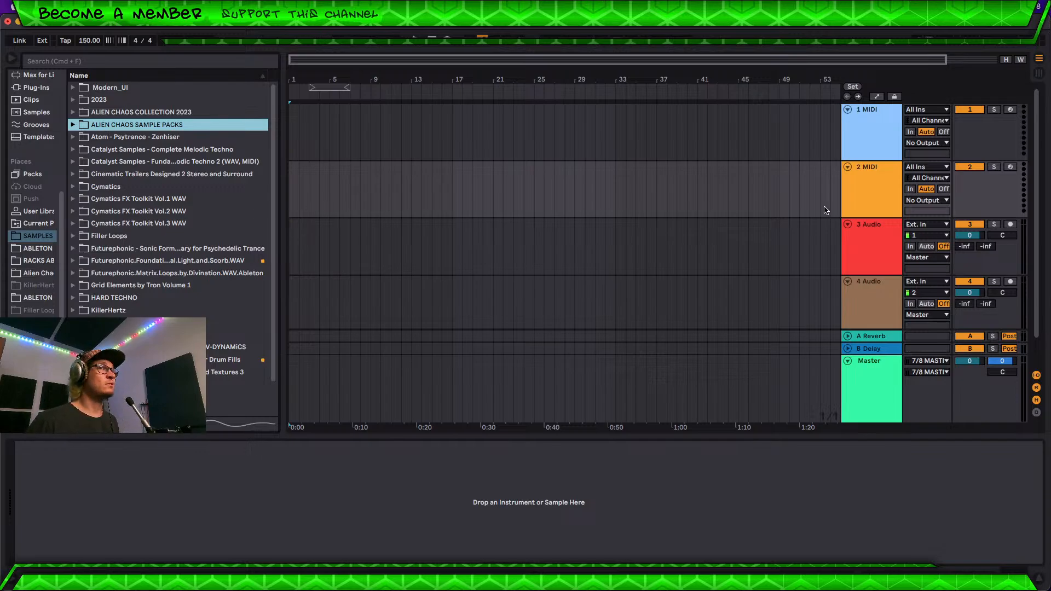
left_click(861, 138)
left_click(879, 201)
scroll(822, 217, "down", 2)
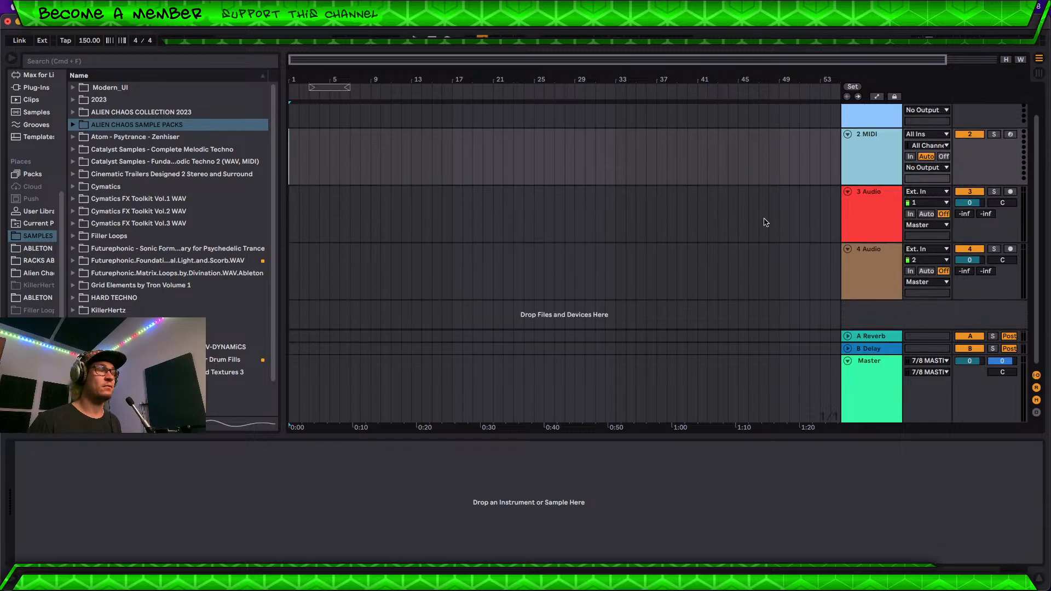
left_click(73, 125)
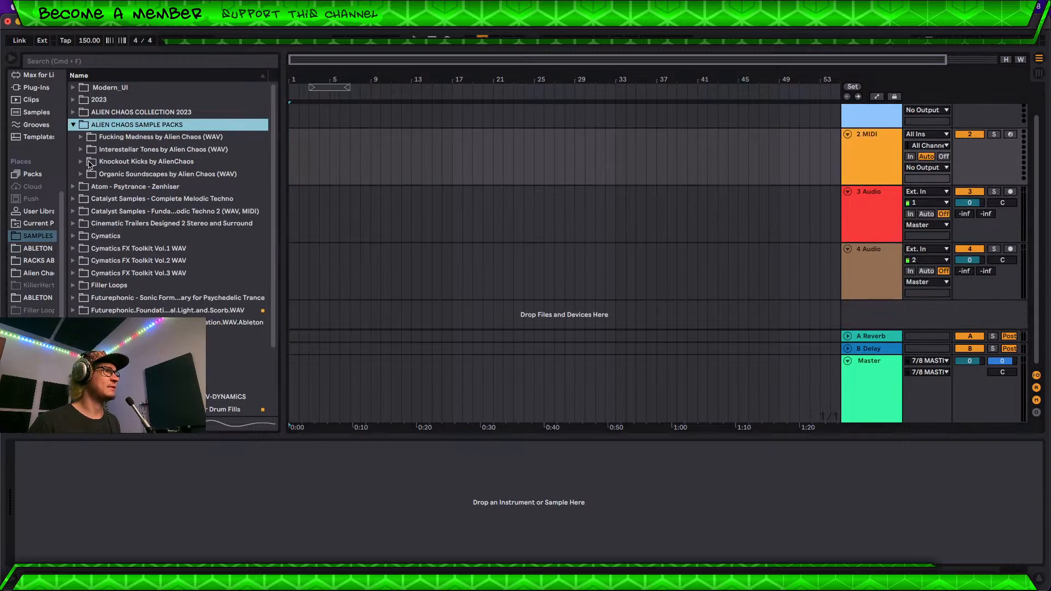
Step: Preview Alien Interference from the Interestellar Tones pack and place it on the 4 Audio track at bar 7
left_click(81, 149)
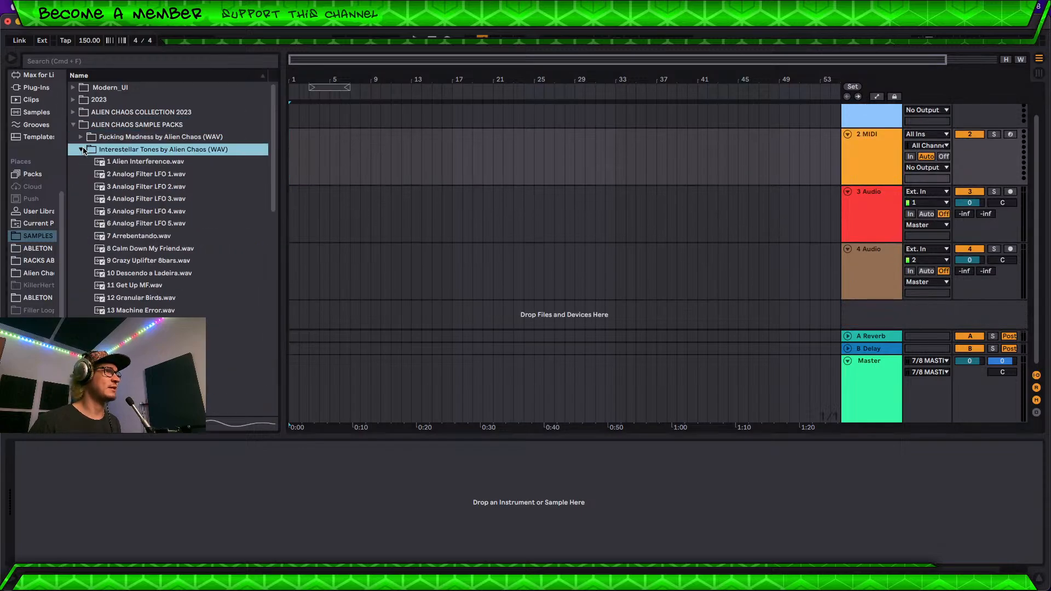
left_click(162, 165)
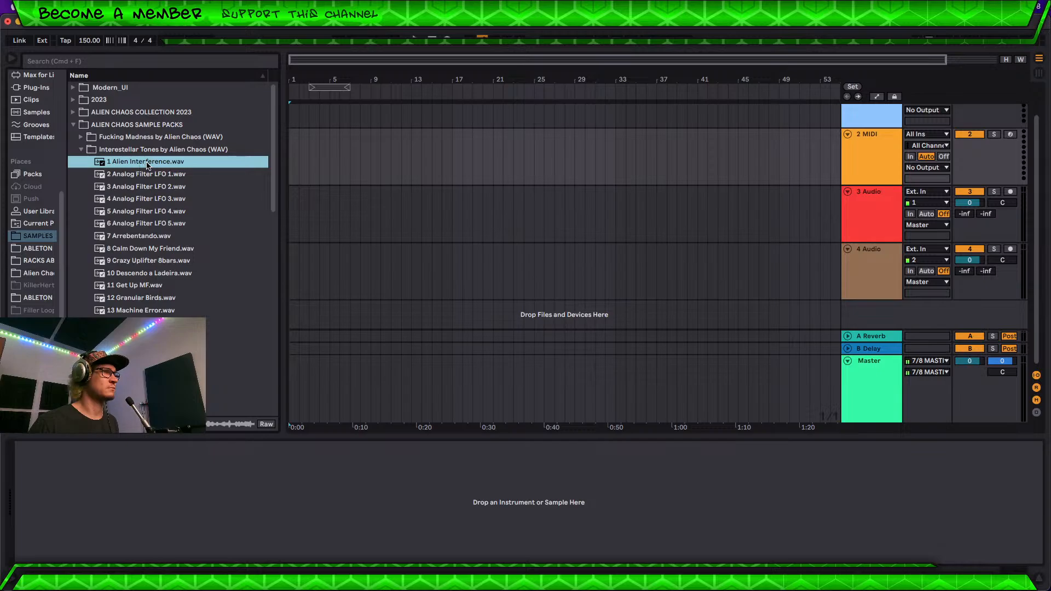
scroll(370, 195, "up", 2)
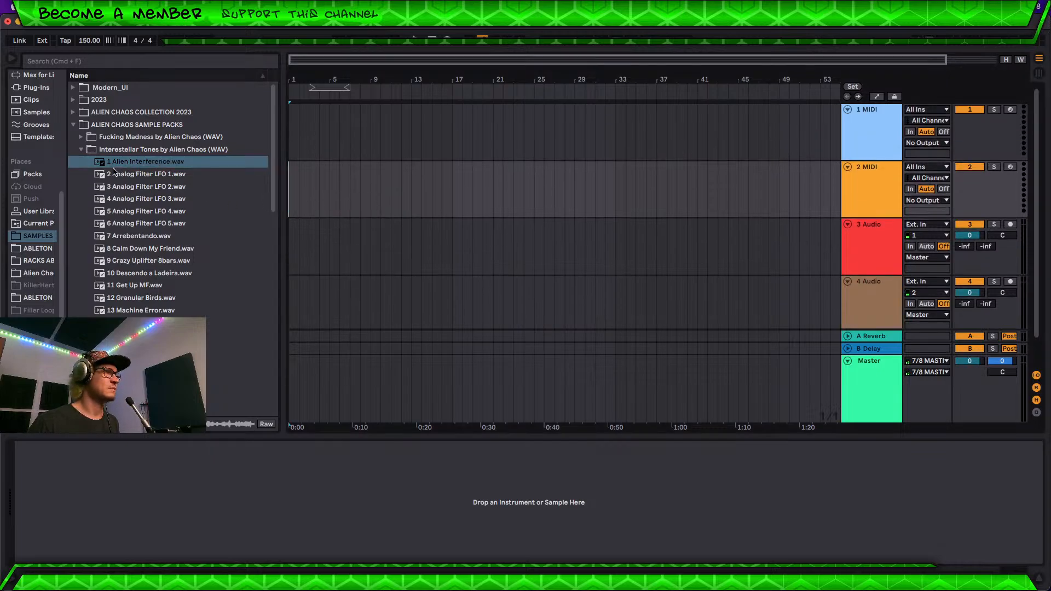
scroll(136, 168, "down", 5)
scroll(140, 141, "up", 5)
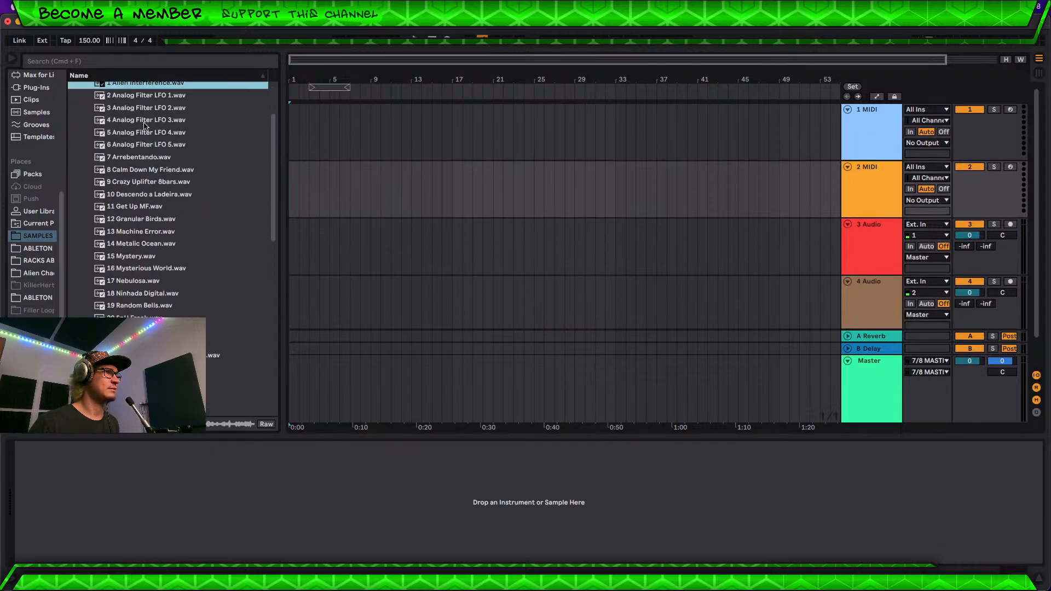
left_click_drag(141, 90, 351, 282)
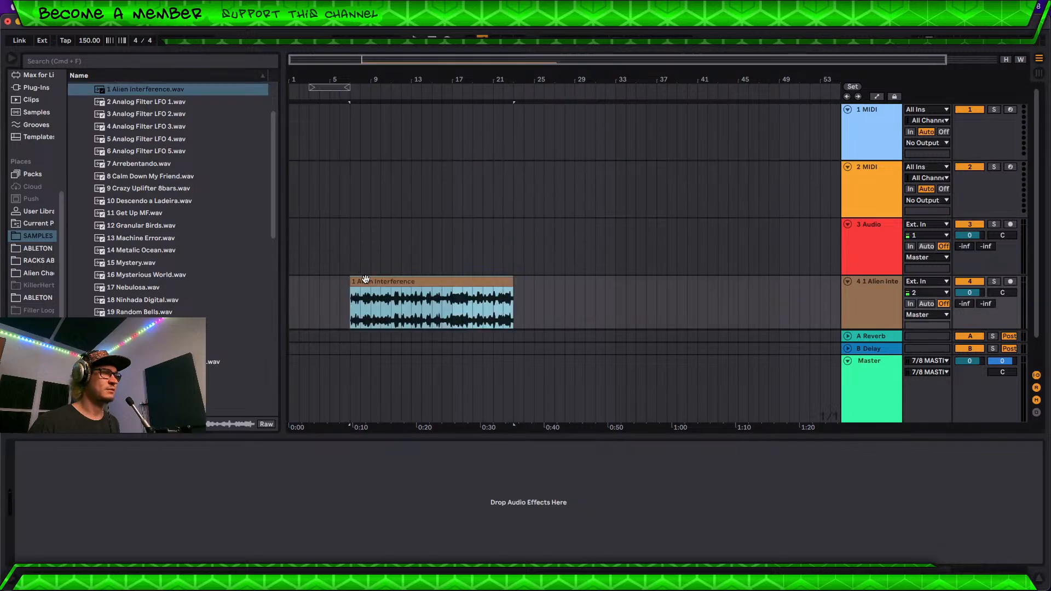
Step: Delete the three empty tracks above the Alien Interference track
scroll(499, 295, "down", 1)
scroll(875, 217, "up", 1)
left_click(860, 137)
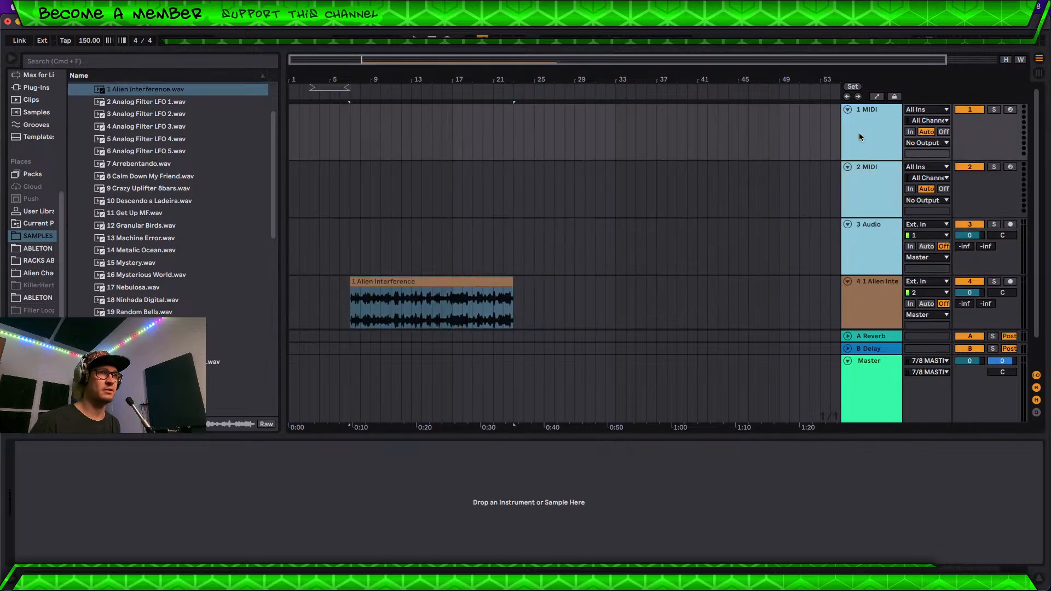
key("Delete")
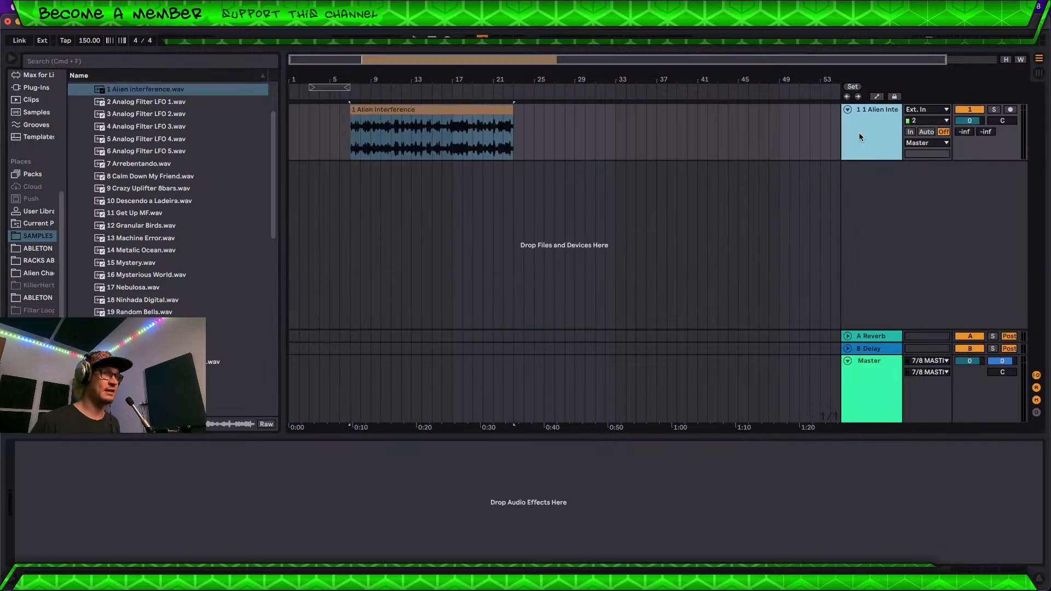
Step: Play the Alien Interference clip and turn off its warping
left_click(434, 111)
key("space")
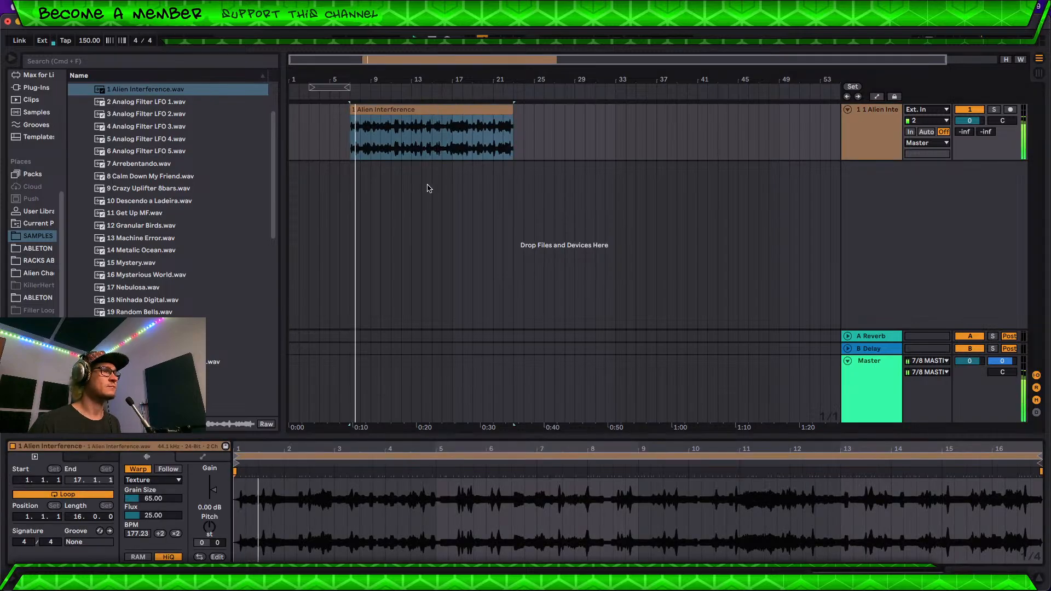
key("space")
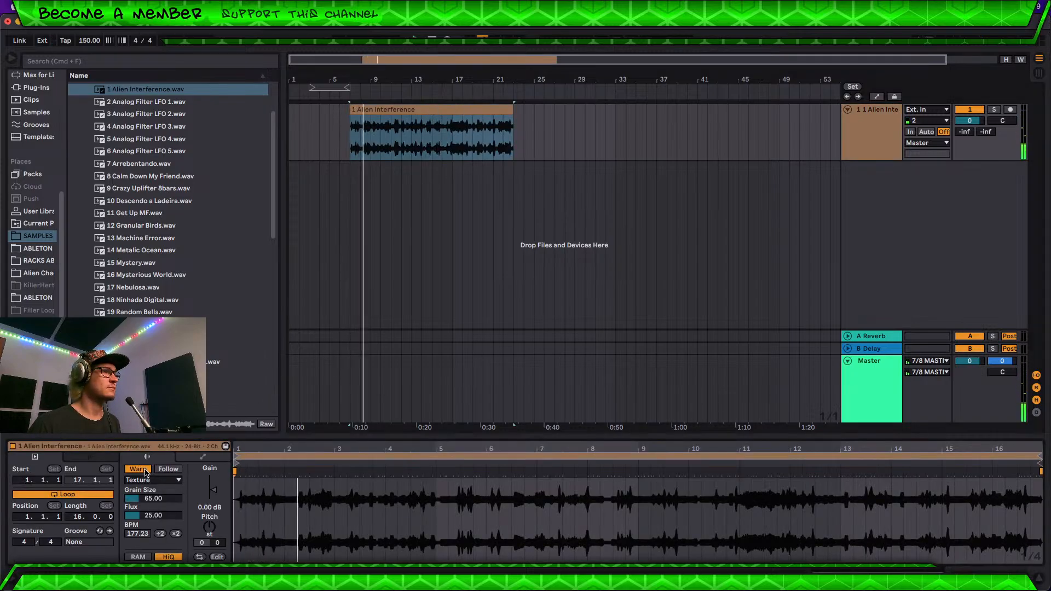
left_click(138, 469)
left_click(376, 110)
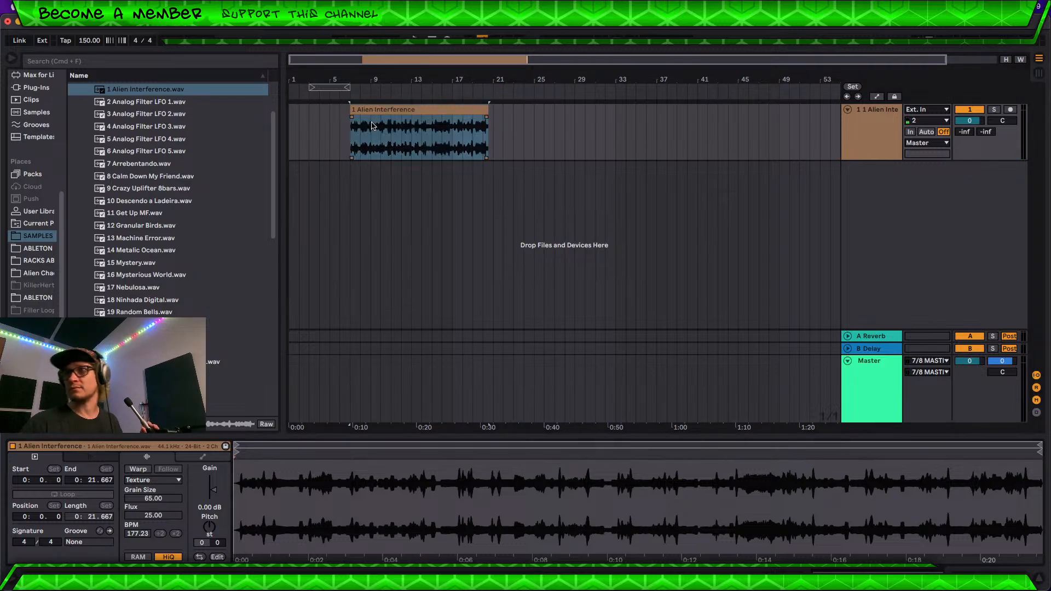
Step: Play the unwarped clip, lower its pitch to -13 semitones and listen to the transposed sound
key("space")
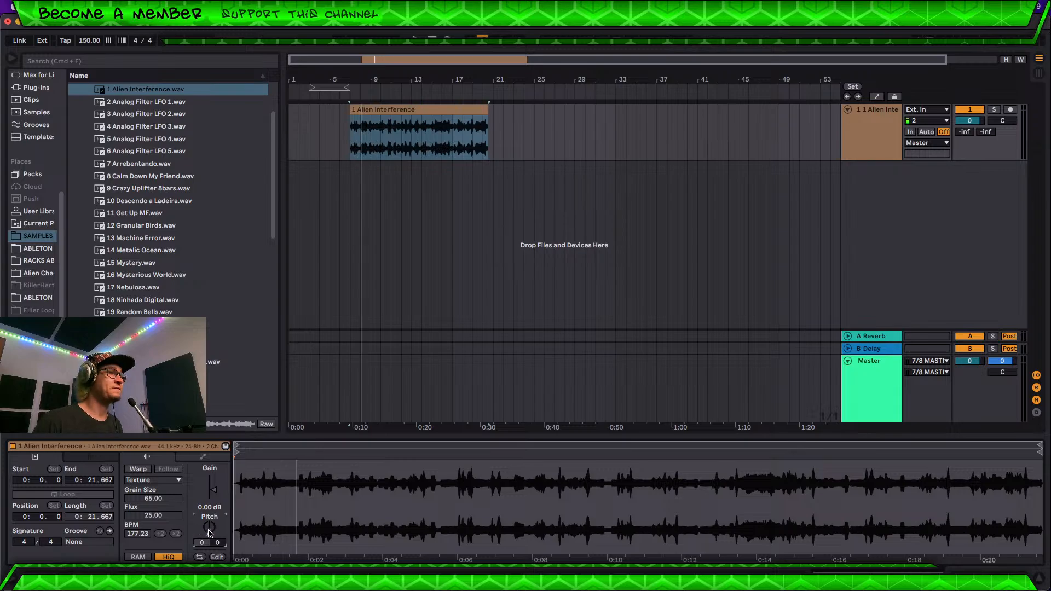
key("space")
mouse_move(209, 527)
left_mouse_down()
mouse_move(210, 489)
mouse_move(209, 519)
left_mouse_up()
key("space")
key("space")
key("space")
key("space")
key("space")
key("space")
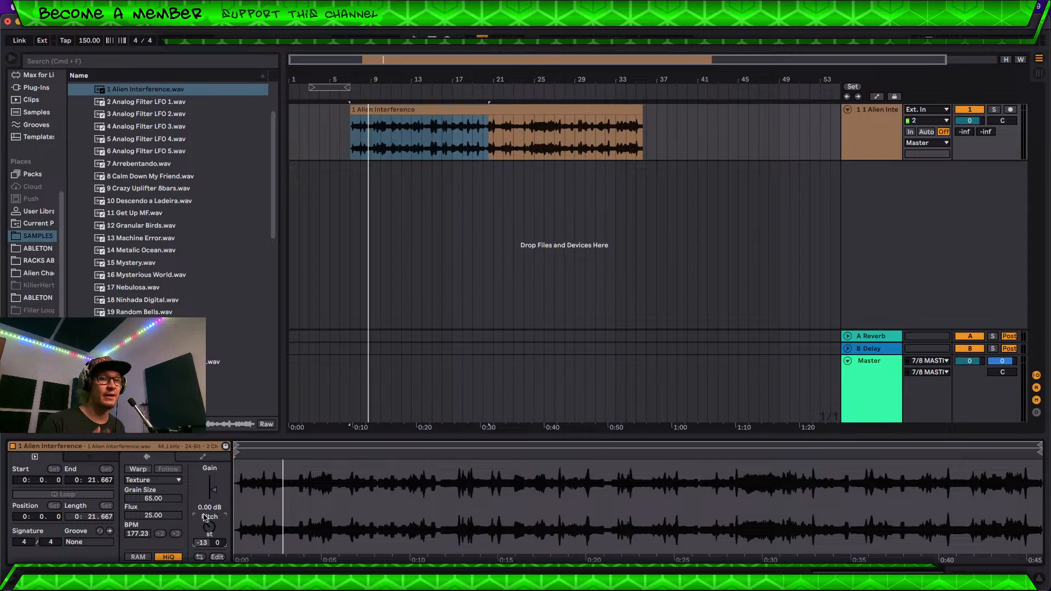
Step: Raise the clip's pitch to +15 semitones, play it, and try +8 and +9 semitones as well
left_click_drag(210, 531, 210, 474)
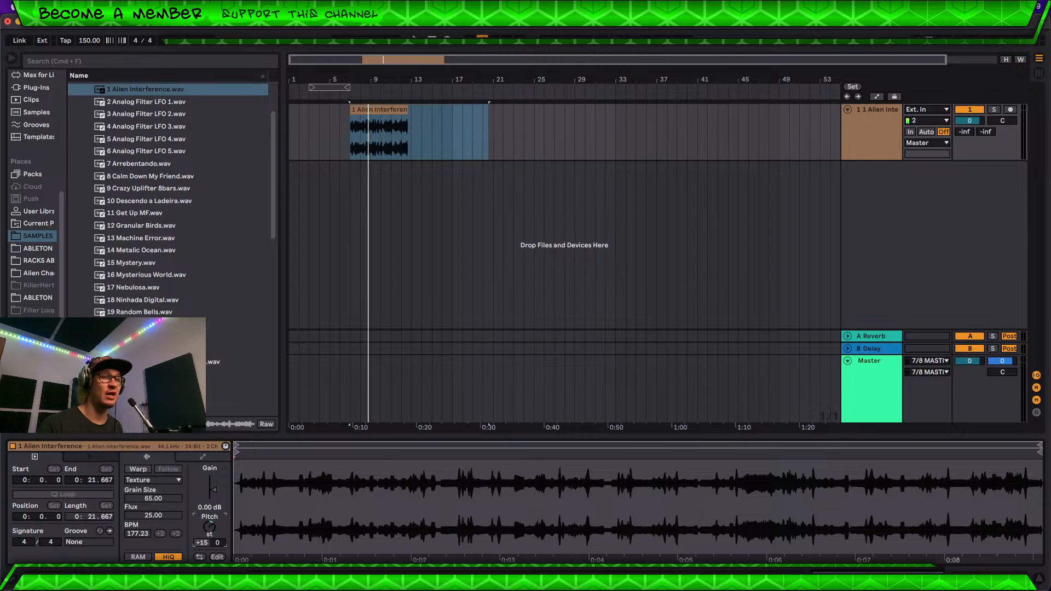
key("space")
mouse_move(209, 527)
left_mouse_down()
mouse_move(210, 567)
mouse_move(210, 532)
left_mouse_up()
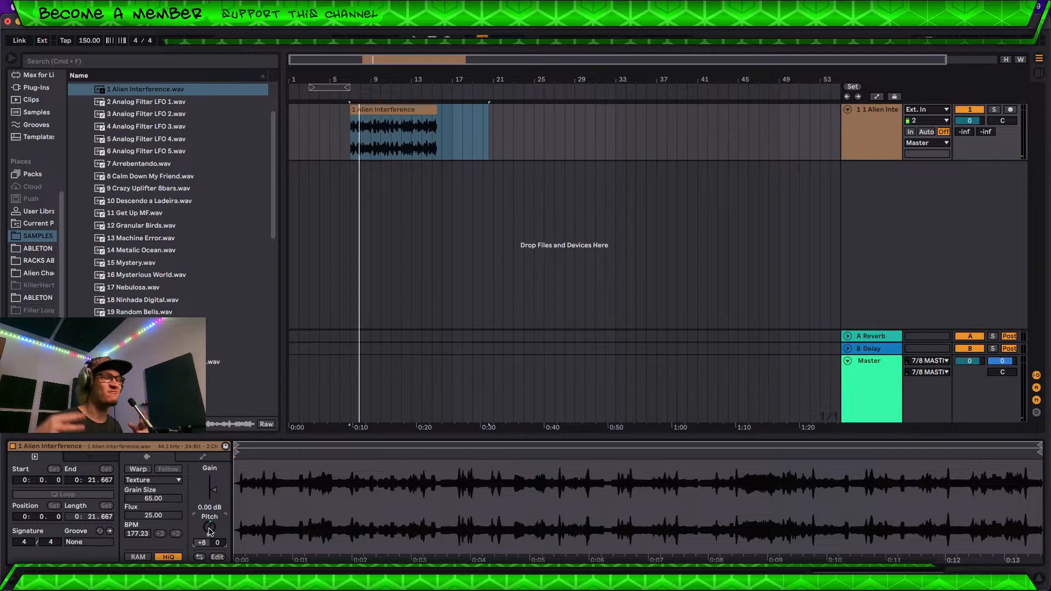
left_click_drag(209, 531, 210, 528)
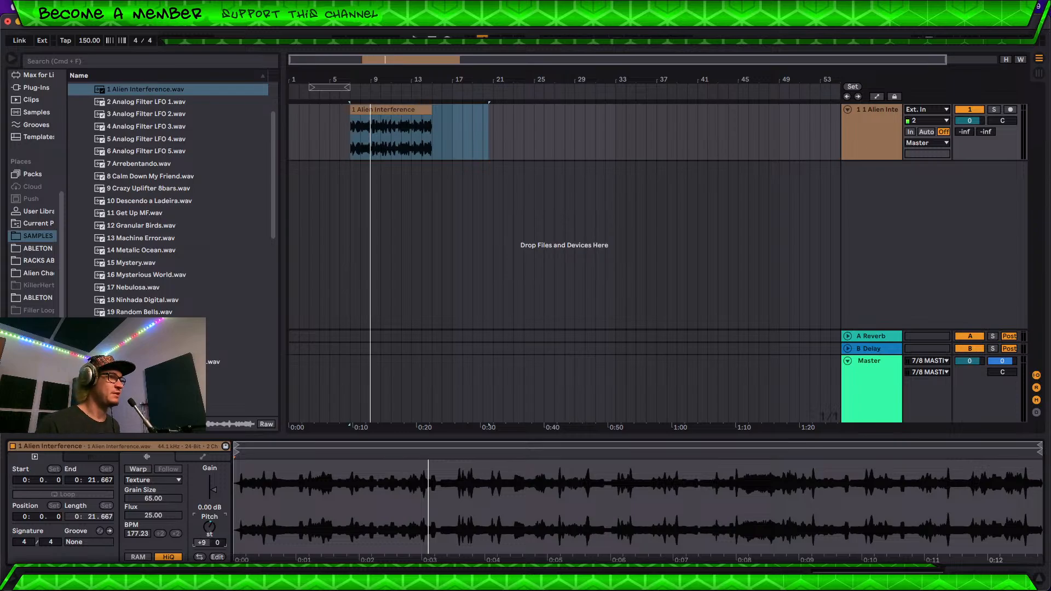
Step: Lower the clip's pitch to -5 and then -8 semitones, playing the clip at each setting
left_click_drag(203, 543, 203, 574)
key("space")
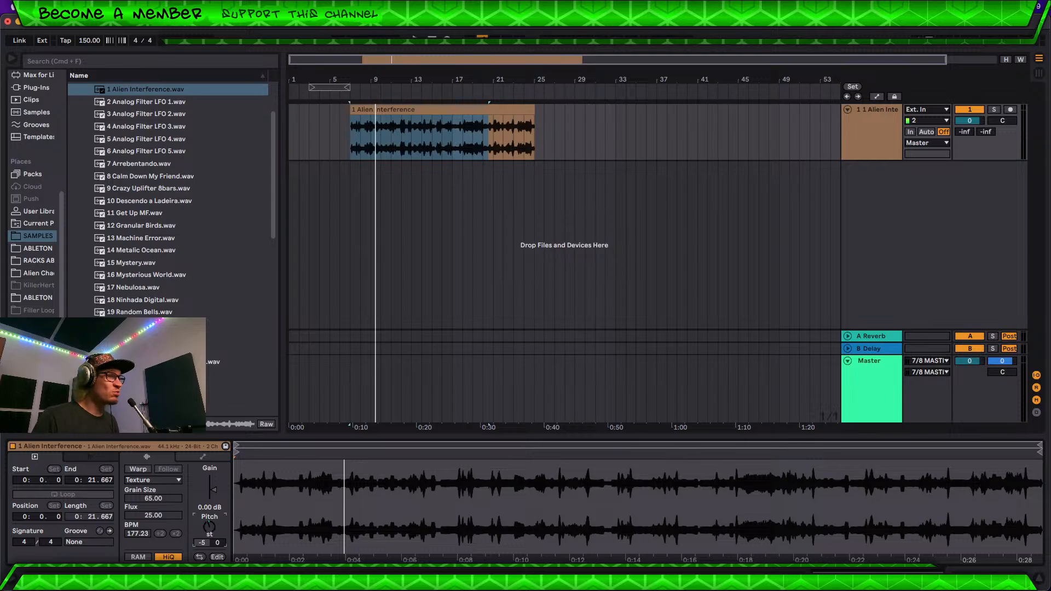
left_click_drag(209, 526, 209, 535)
key("space")
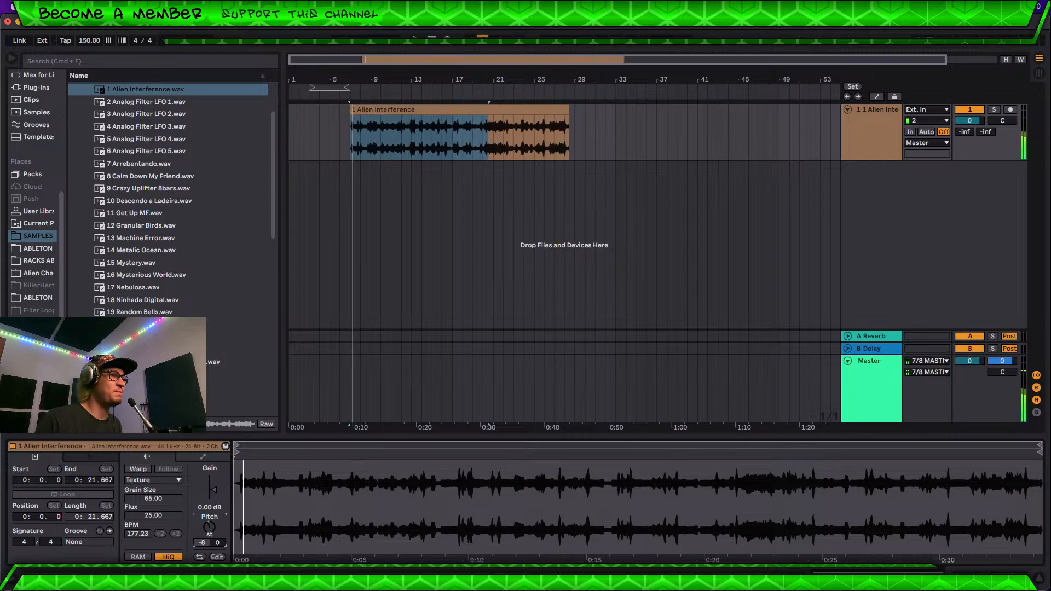
Step: Move the clip's start to 5.630 seconds into the sample and lower its pitch to -24 semitones
mouse_move(236, 453)
left_mouse_down()
mouse_move(461, 451)
mouse_move(445, 450)
left_mouse_up()
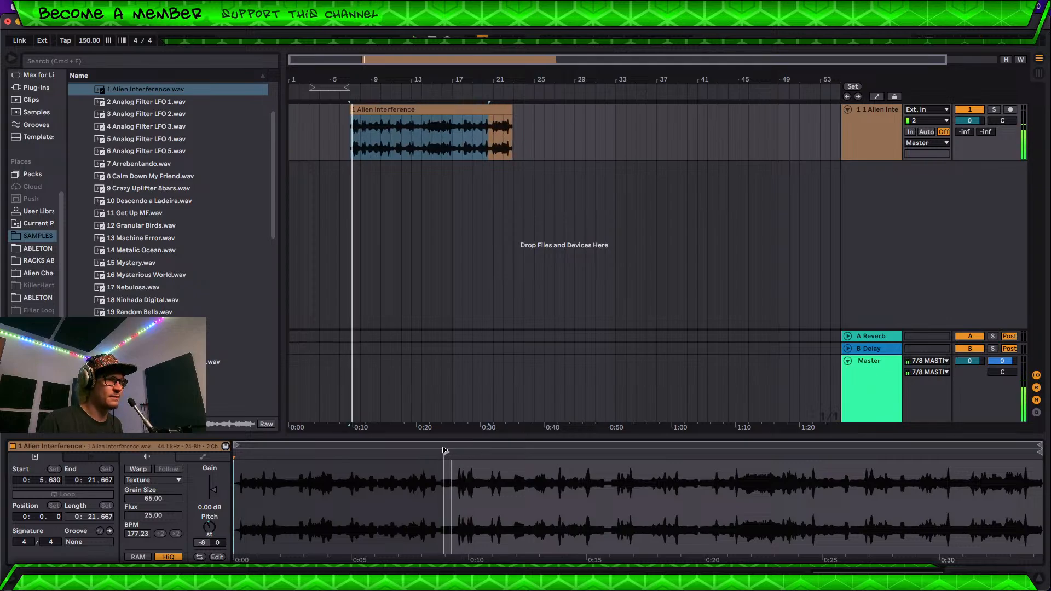
left_click_drag(210, 527, 209, 538)
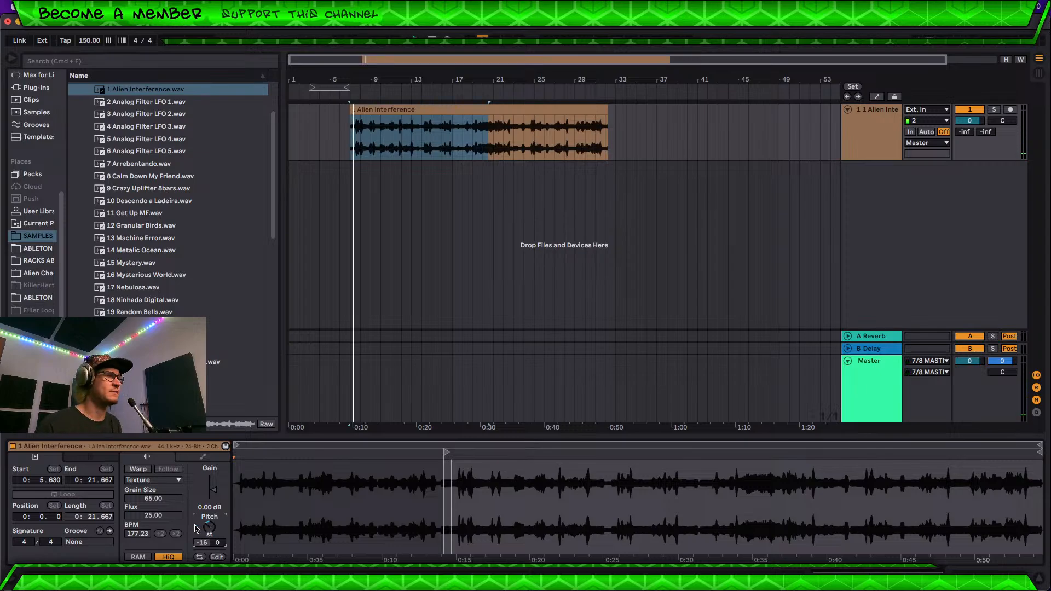
left_click_drag(210, 534, 209, 545)
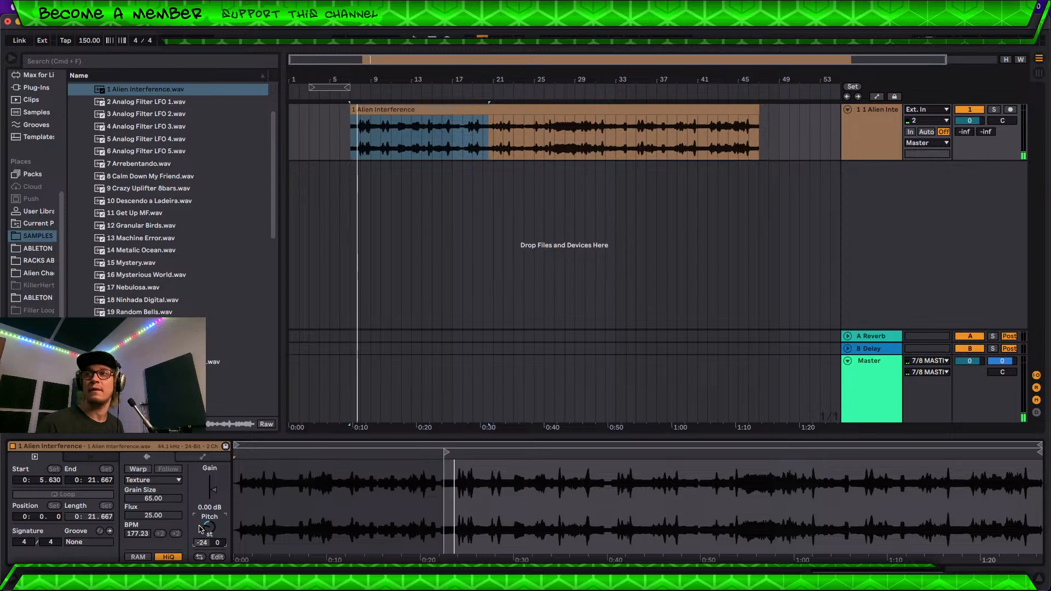
Step: Shorten the Alien Interference clip to one bar by trimming its end to bar 8, playing the trimmed section to check it
left_click_drag(759, 118, 685, 127)
left_click(749, 117)
left_click_drag(758, 117, 360, 117)
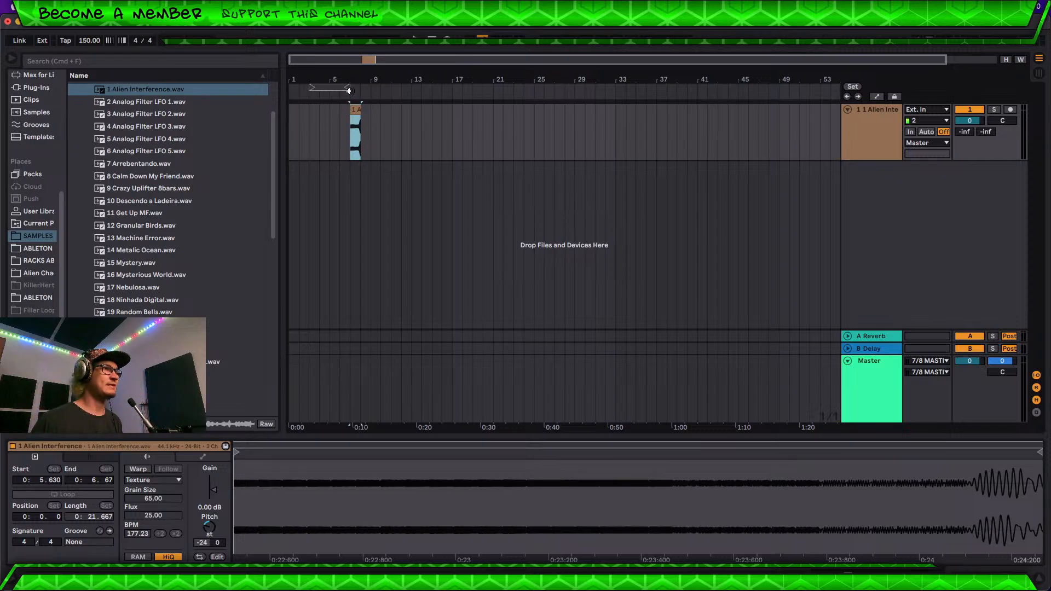
scroll(353, 107, "up", 5)
key("space")
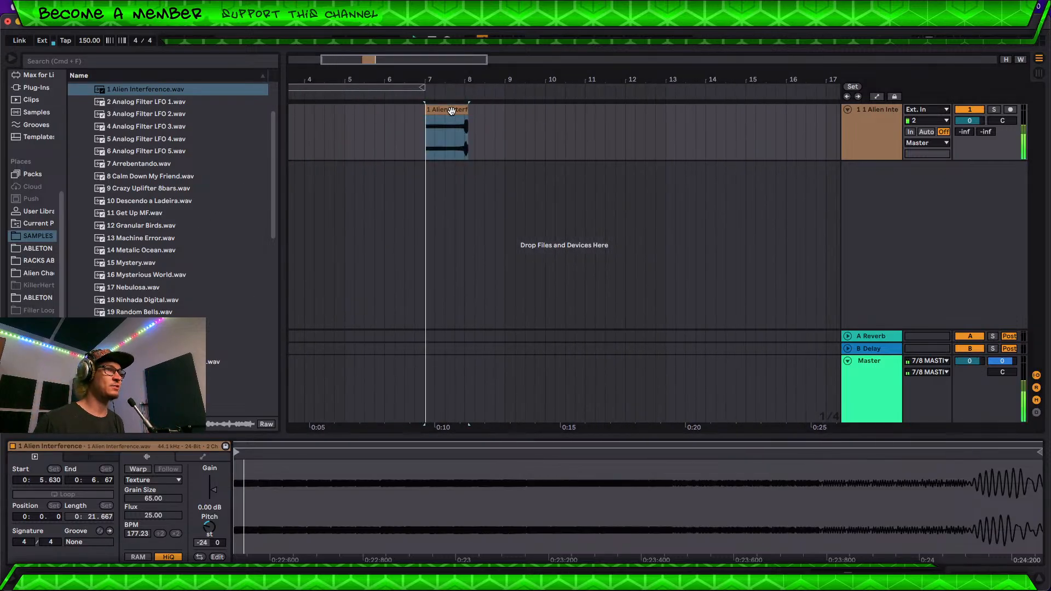
key("space")
left_click_drag(467, 109, 464, 110)
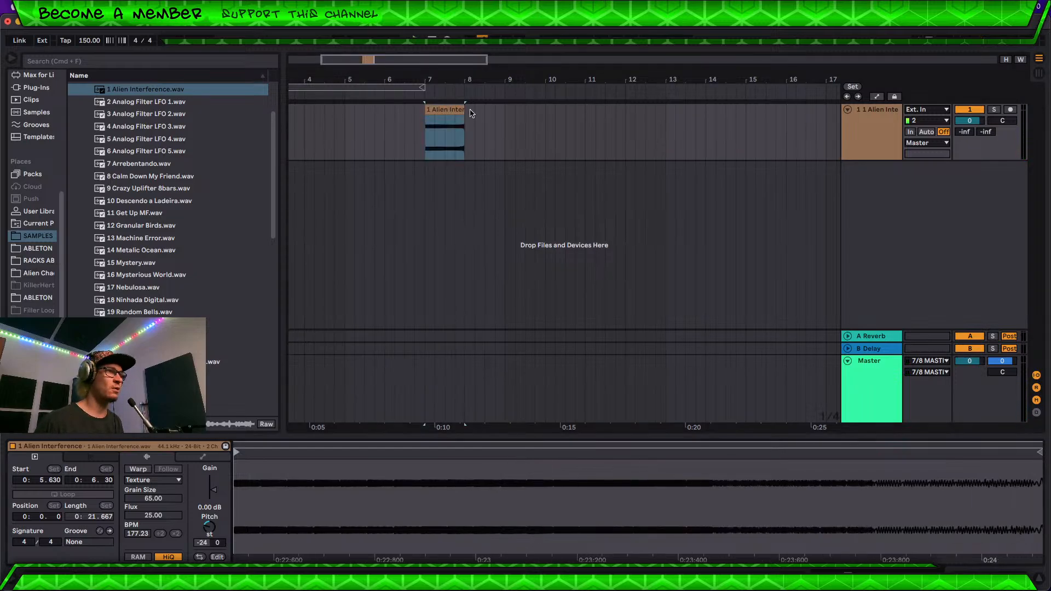
Step: Show the FXs collection in the browser to pick an audio effect
left_click(861, 136)
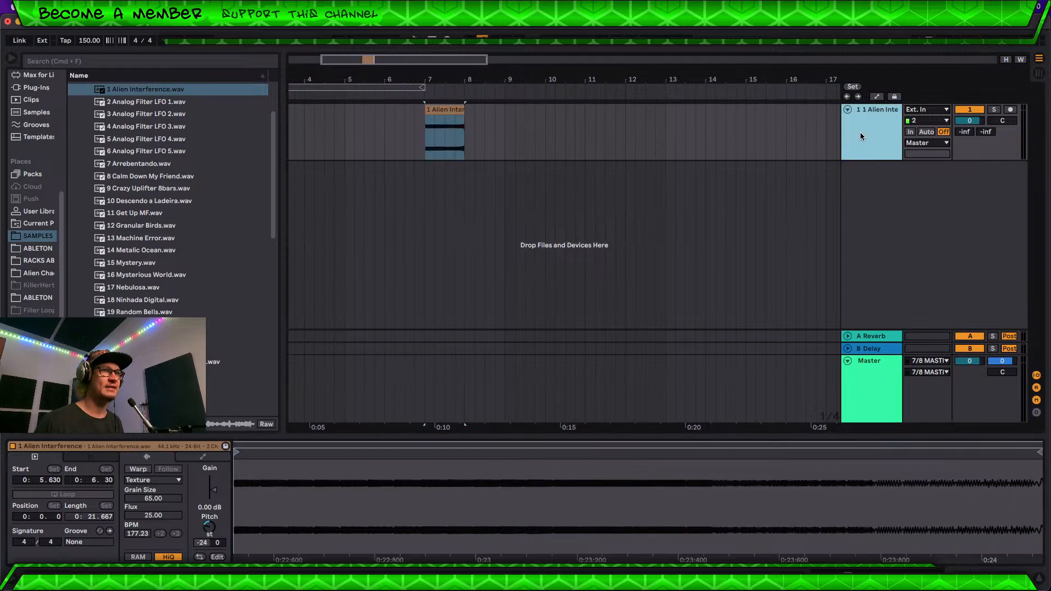
left_click(743, 159)
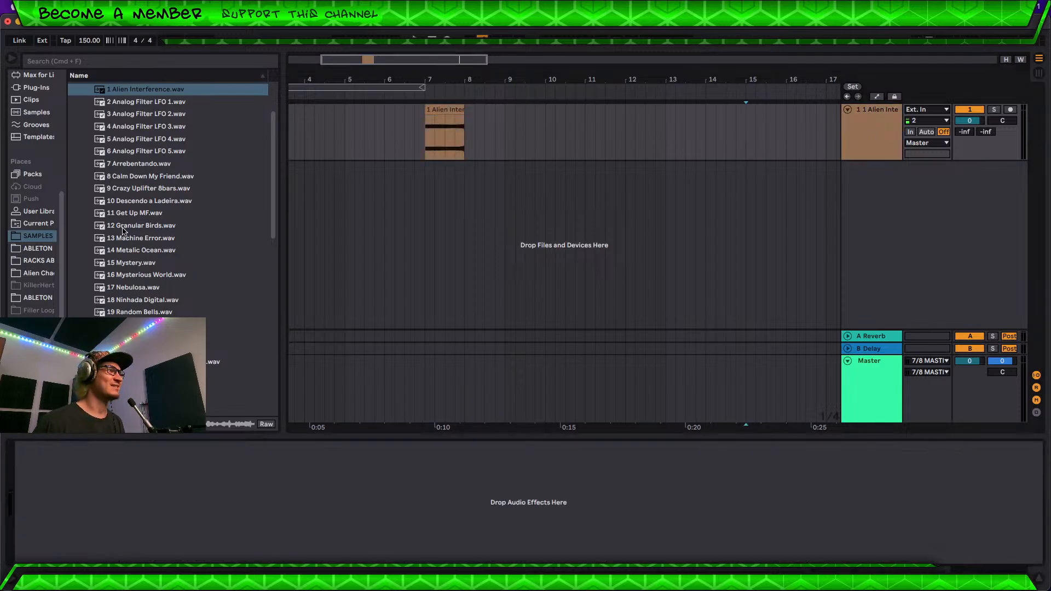
scroll(152, 259, "up", 3)
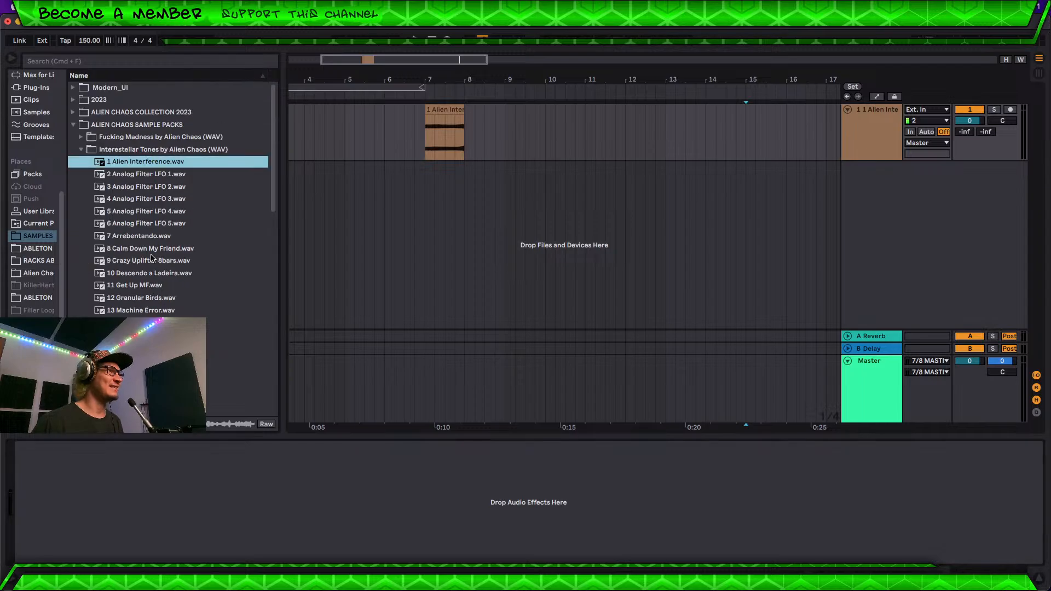
scroll(38, 118, "up", 5)
left_click(31, 125)
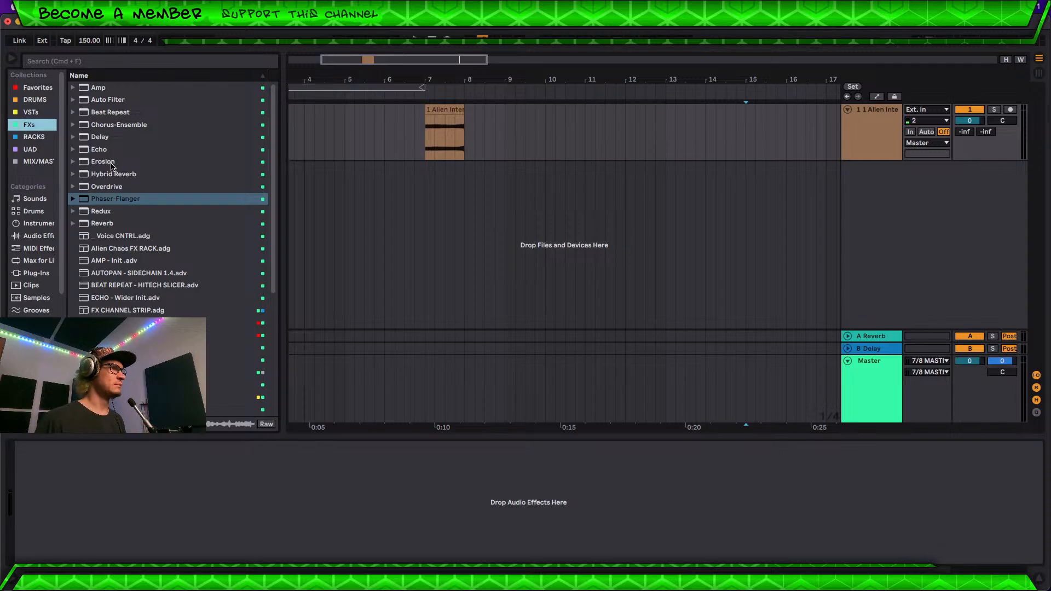
Step: Play the one-bar Alien Interference clip at bar 7 without any effect
key("space")
left_click(438, 110)
key("space")
key("space")
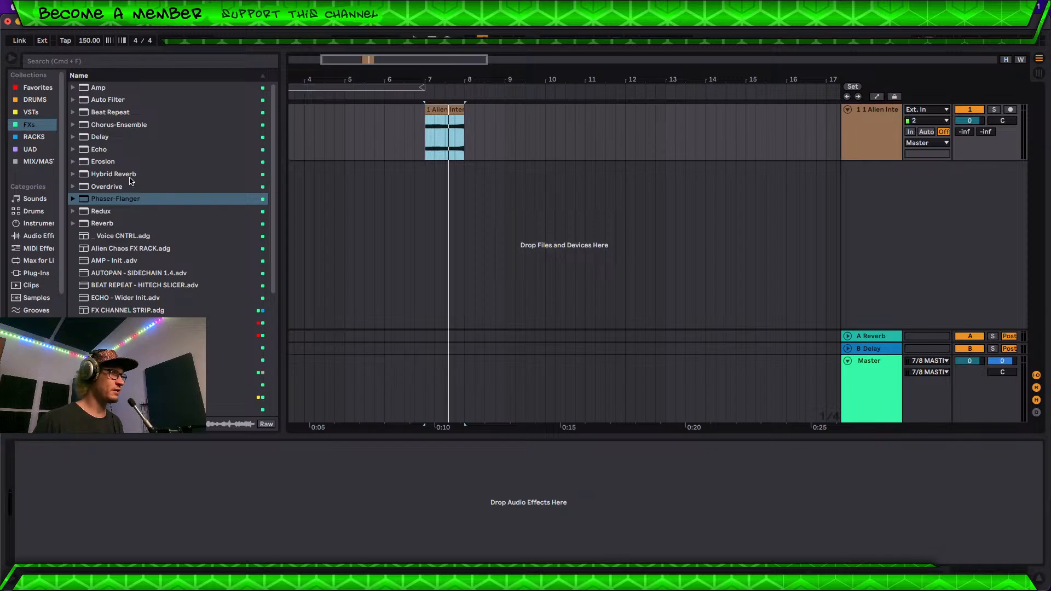
Step: Add Hybrid Reverb to the Alien Interference track and play the clip through it
left_click_drag(131, 179, 415, 138)
key("space")
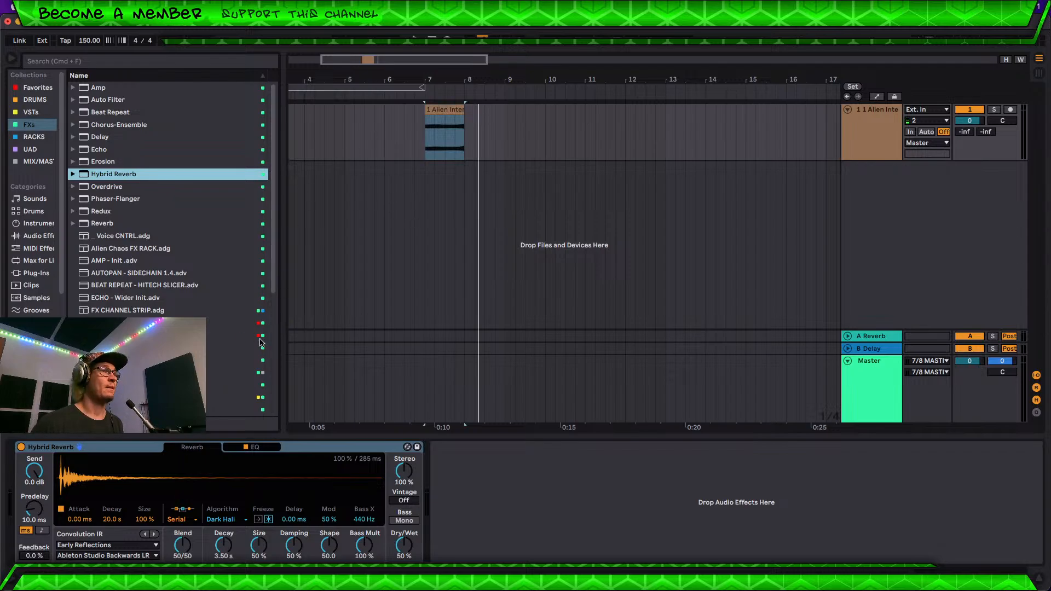
key("space")
Step: Raise the Alien Interference clip's pitch to -9 semitones, try -8, and return to -9 while playing it
left_click(434, 106)
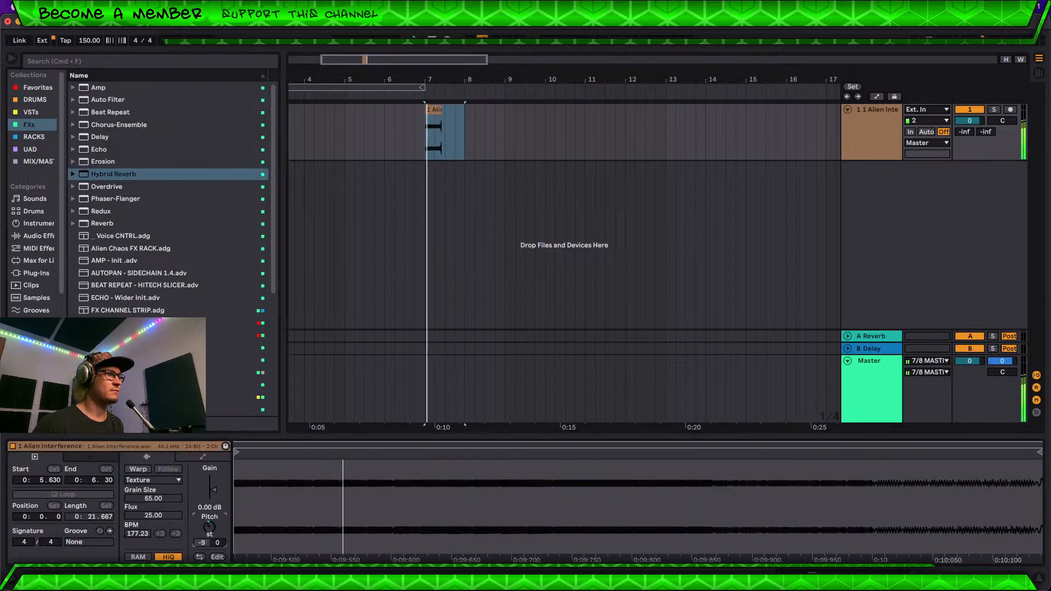
mouse_move(209, 527)
left_mouse_down()
mouse_move(210, 508)
mouse_move(209, 526)
left_mouse_up()
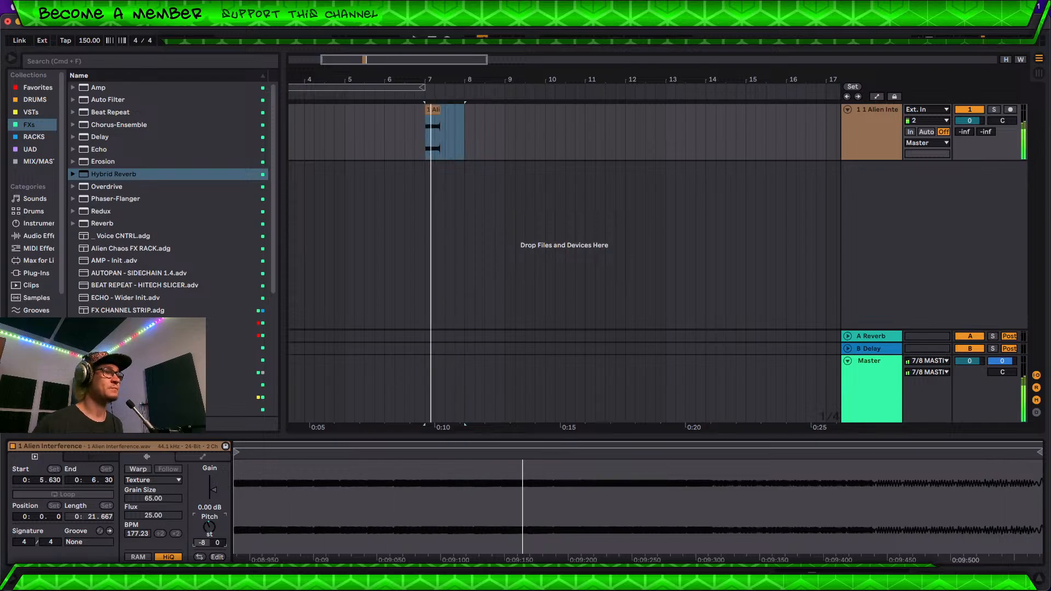
left_click_drag(209, 516, 209, 520)
key("space")
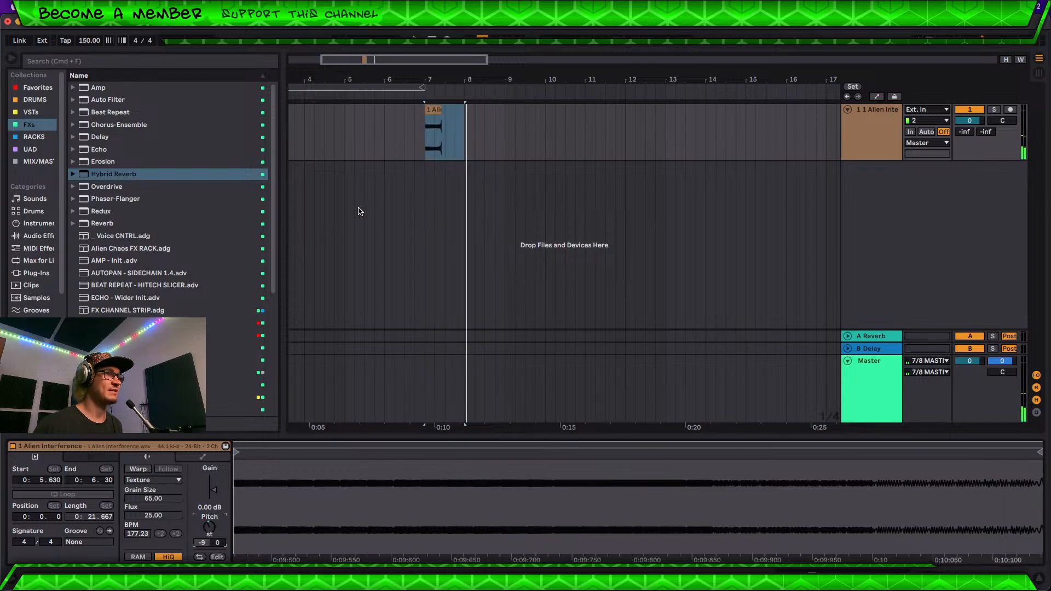
Step: Bypass Hybrid Reverb to hear the dry clip, and switch the effect back on
double_click(878, 130)
left_click(22, 447)
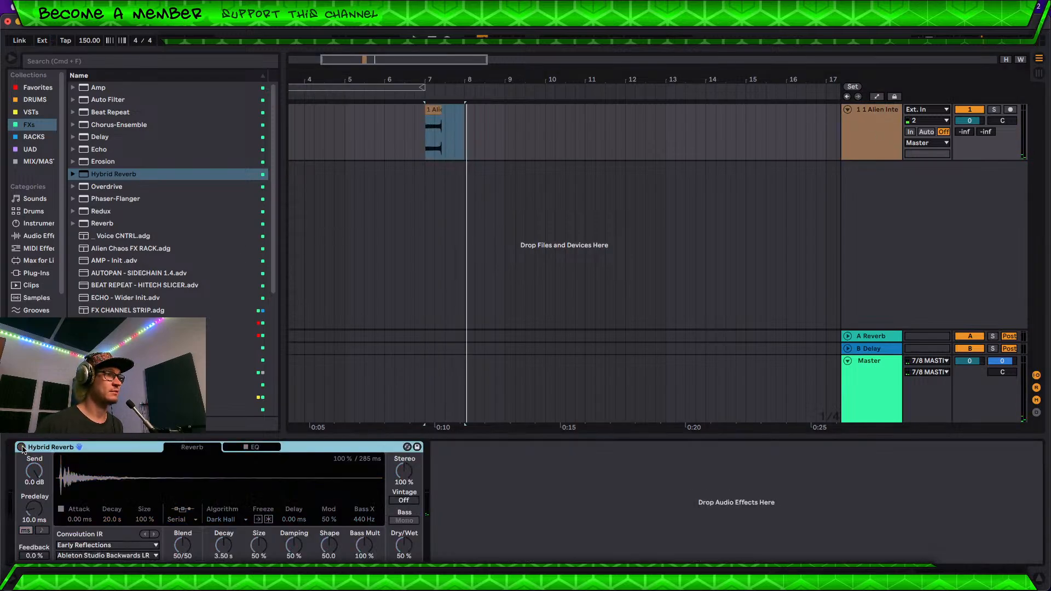
key("space")
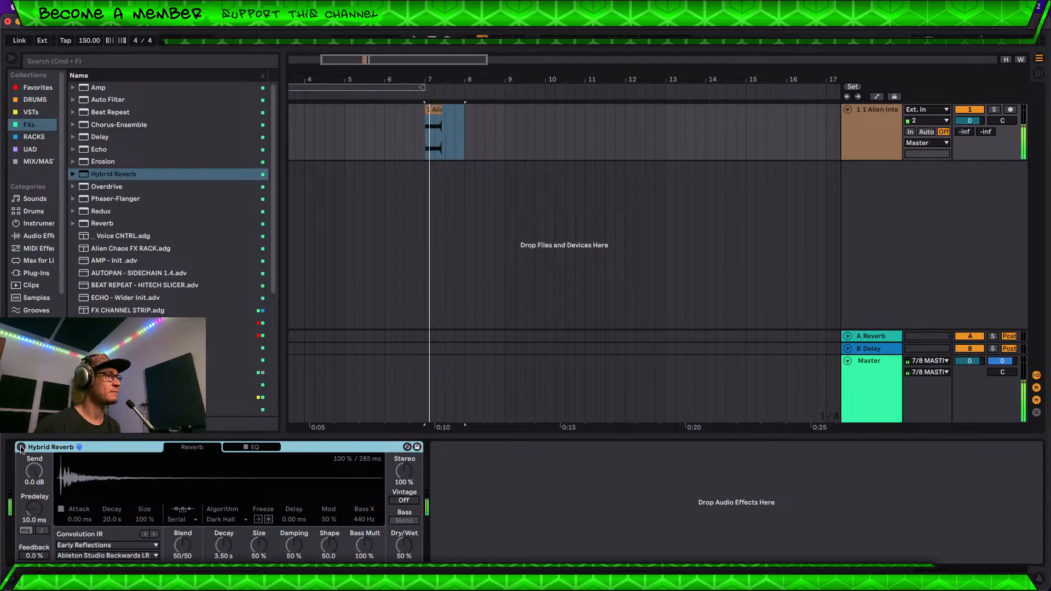
left_click(21, 448)
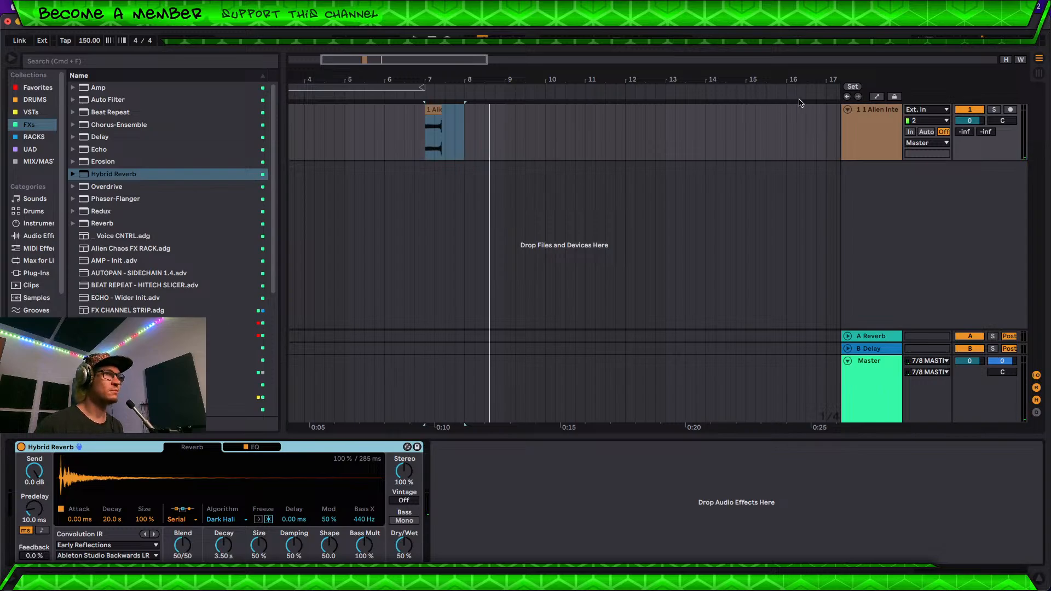
Step: Insert a new audio track below the Alien Interference track
right_click(866, 193)
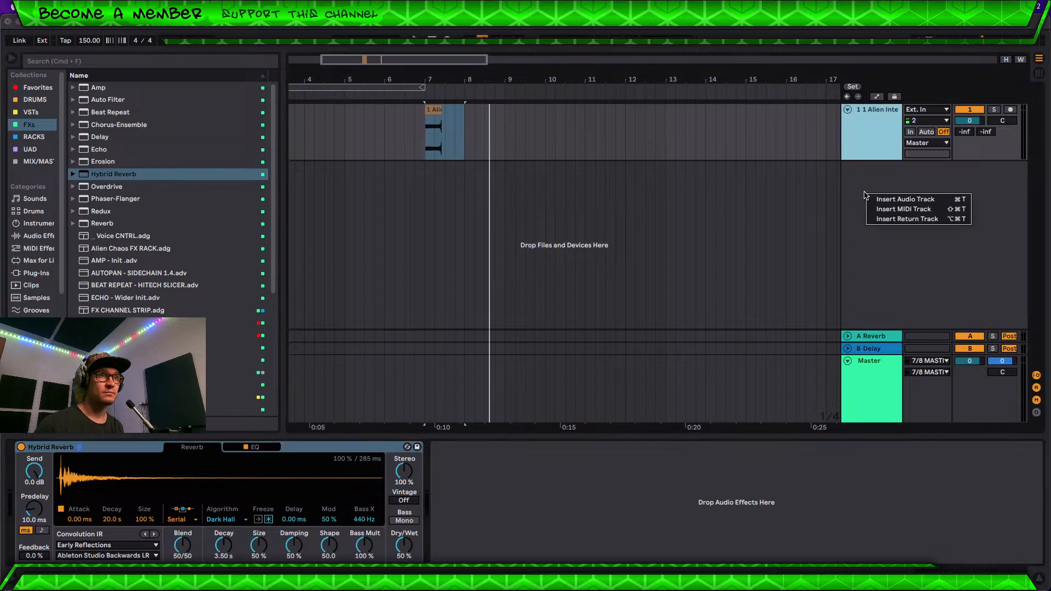
left_click(881, 141)
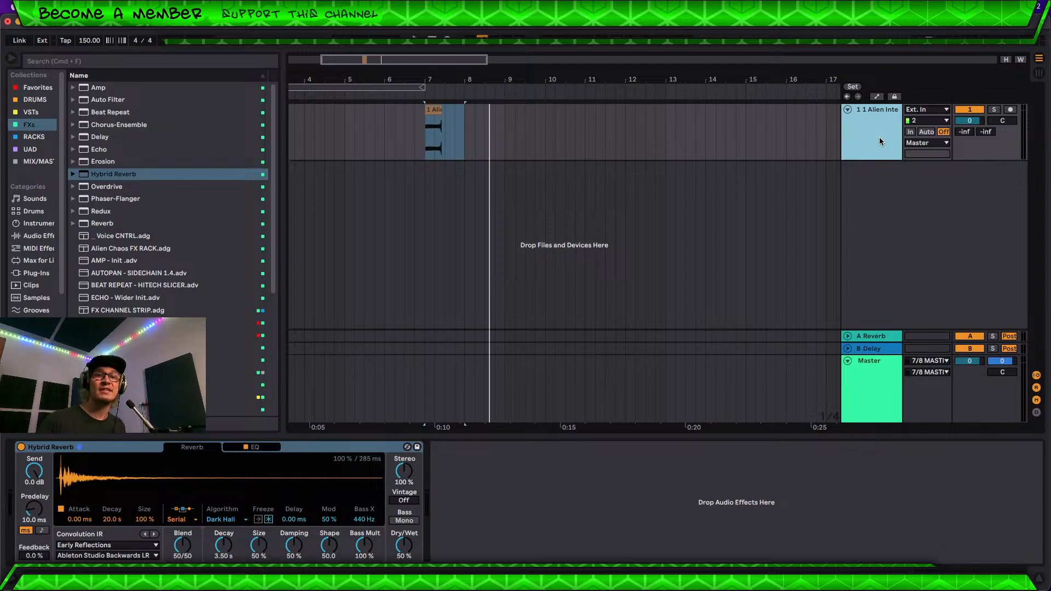
right_click(889, 202)
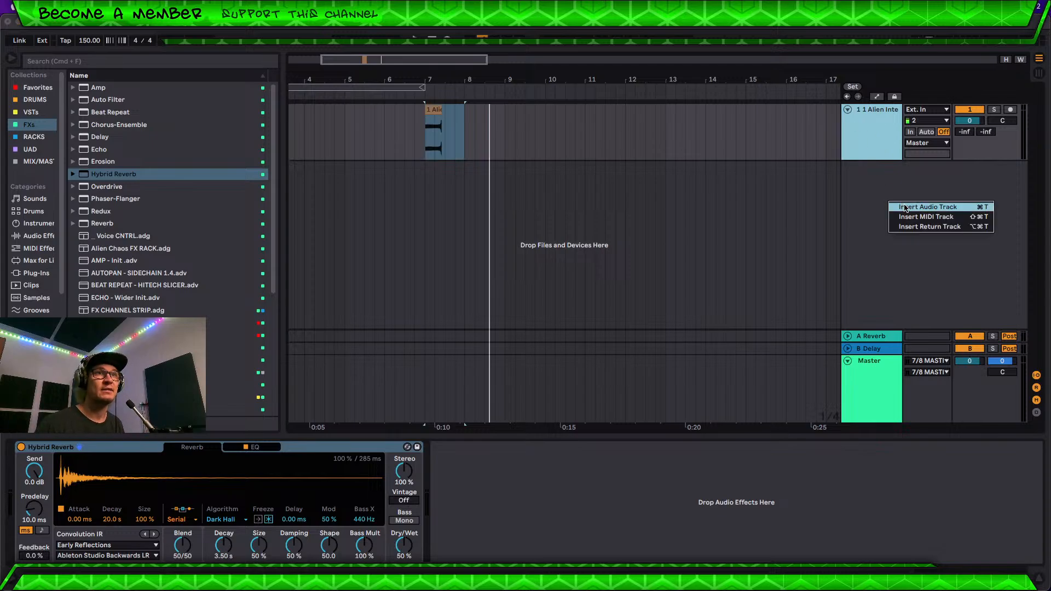
left_click(901, 211)
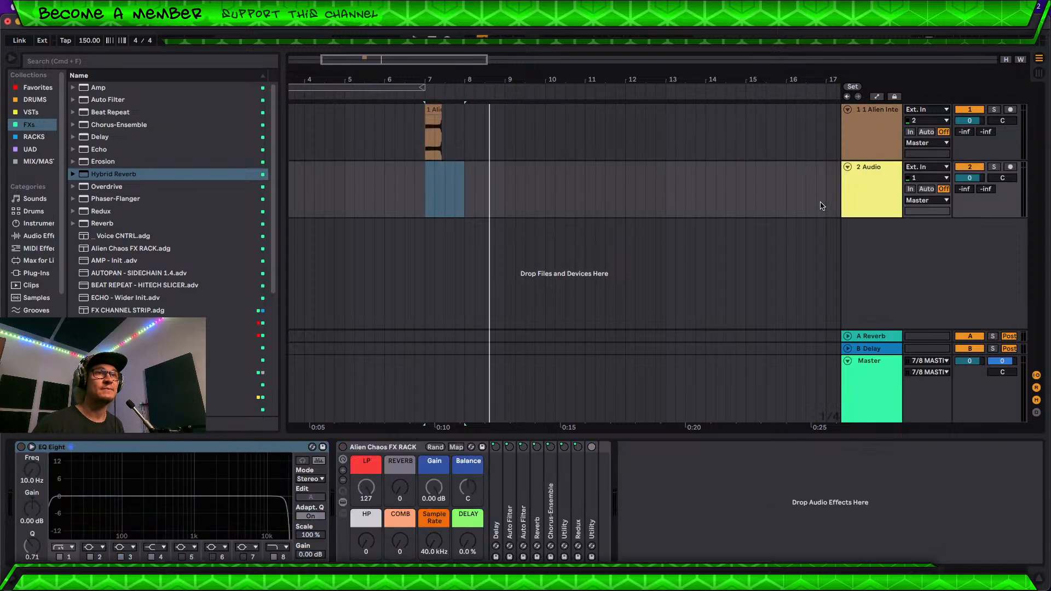
Step: Set the new audio track's input to Resampling and arm the track for recording
left_click(928, 172)
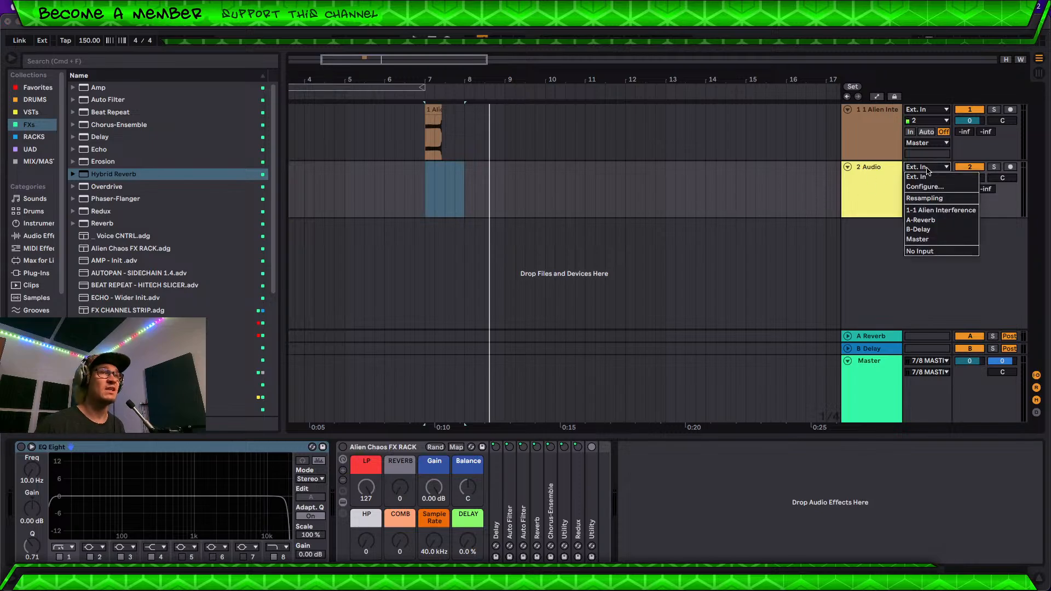
left_click(929, 200)
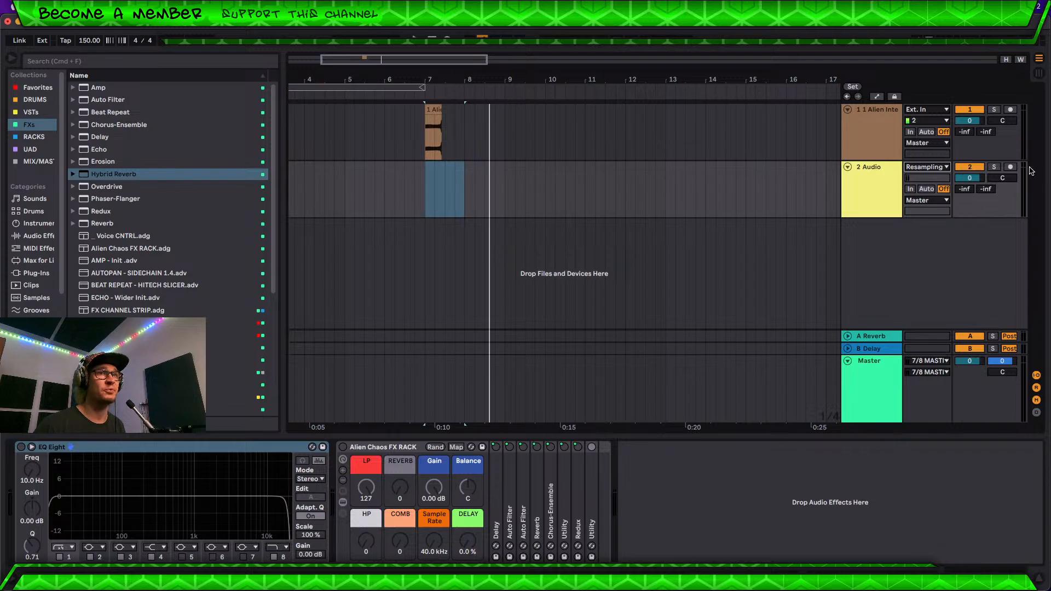
left_click(1011, 167)
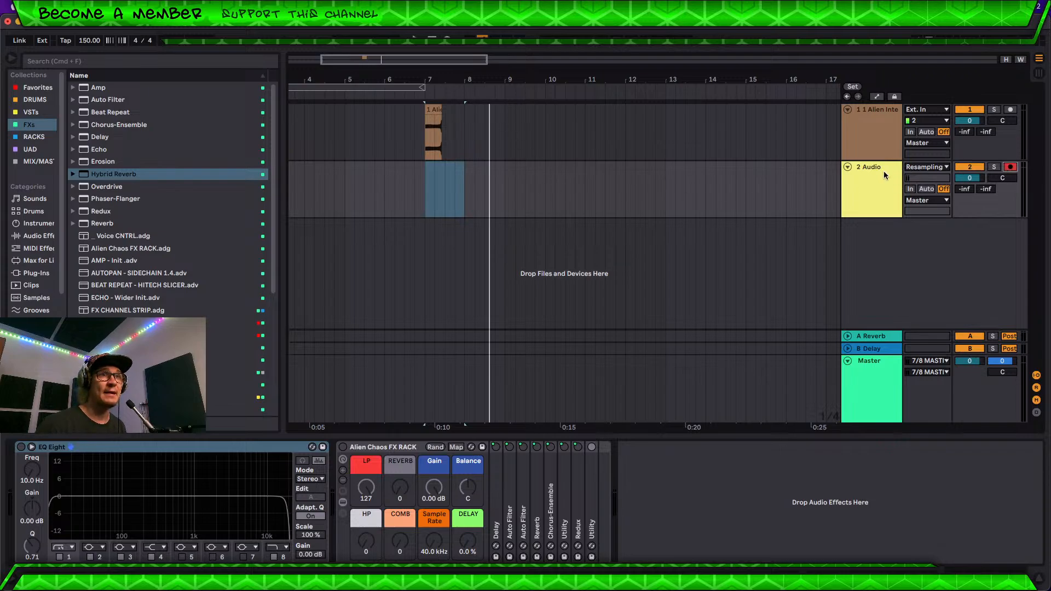
left_click(879, 185)
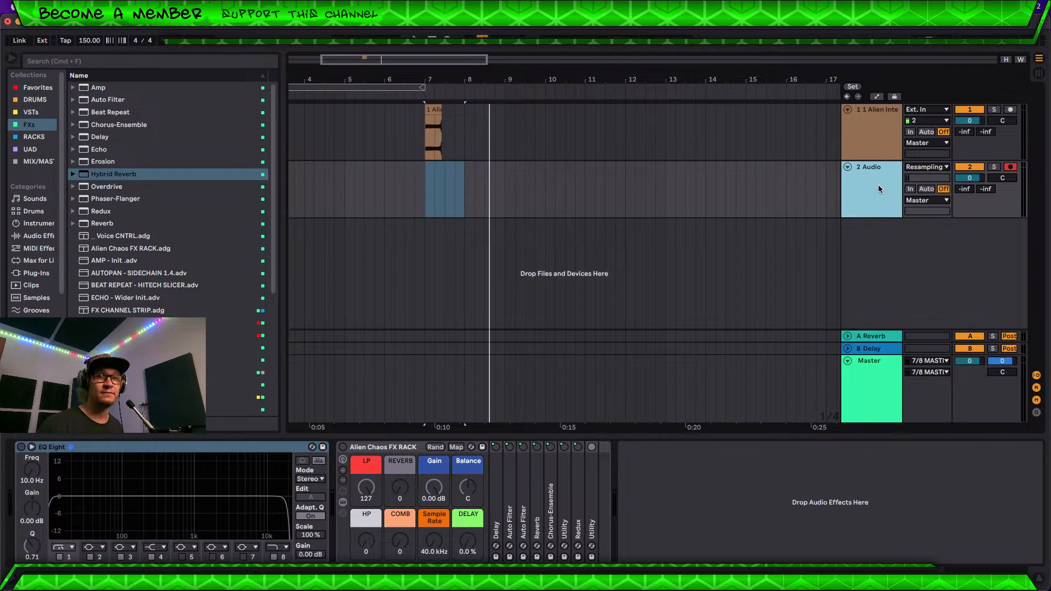
Step: Fold the Master track and record the reverberated clip onto the resampling track from bar 7
left_click(858, 365)
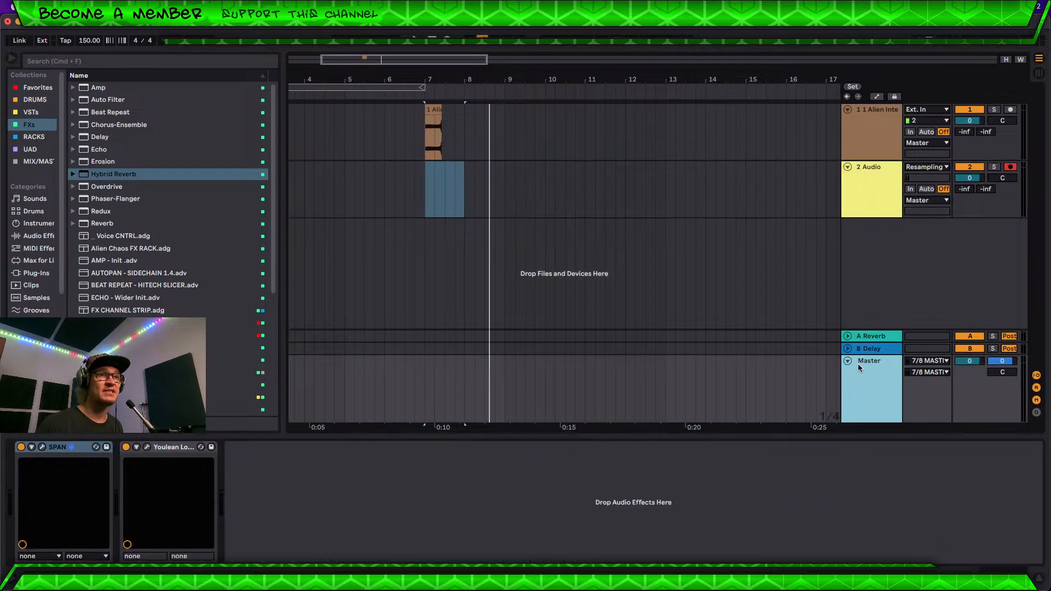
left_click(849, 361)
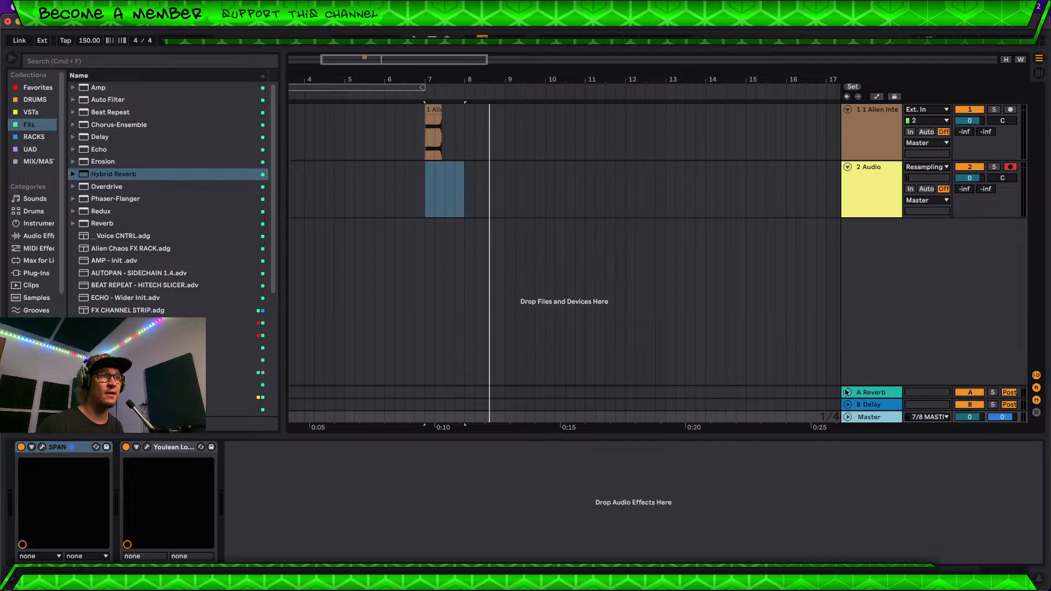
left_click(425, 170)
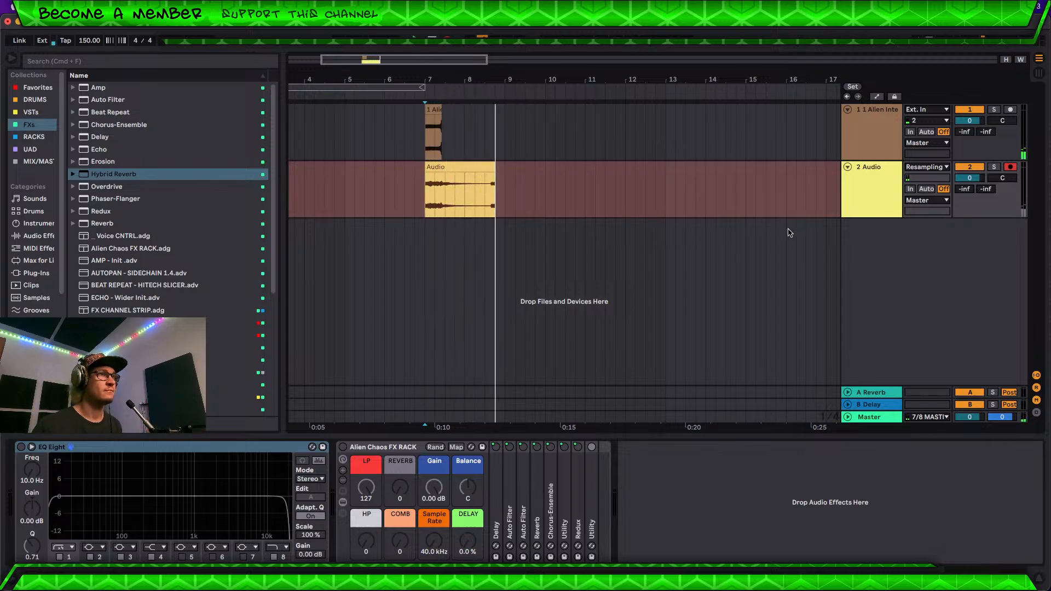
key("space")
Step: Move the resampled recording to bar 13 and play it
left_click_drag(506, 175, 692, 164)
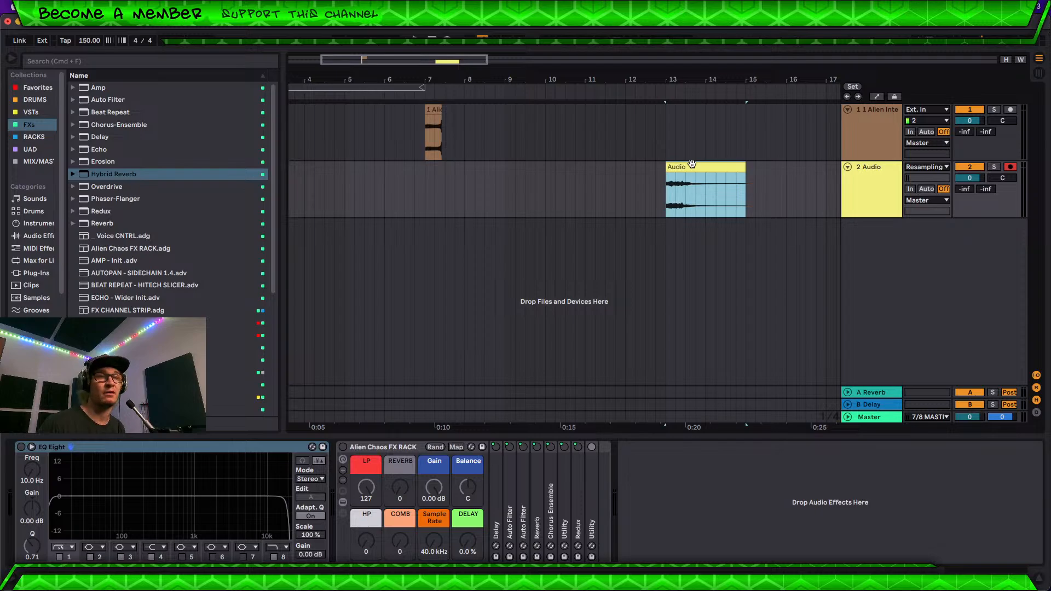
key("space")
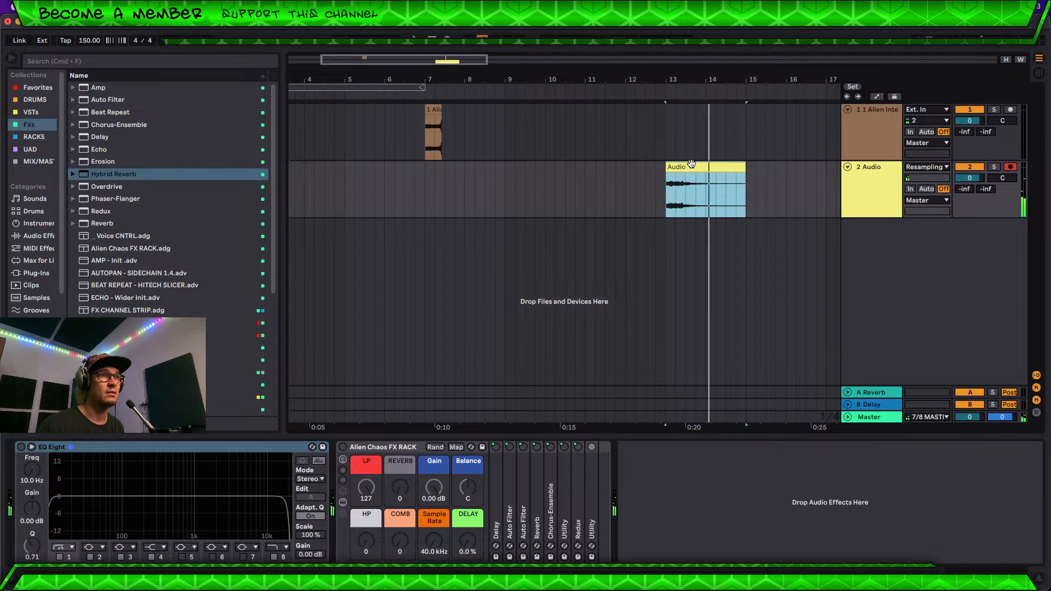
key("space")
Step: Set the original Alien Interference clip's pitch to -5 semitones
left_click_drag(677, 84, 545, 80)
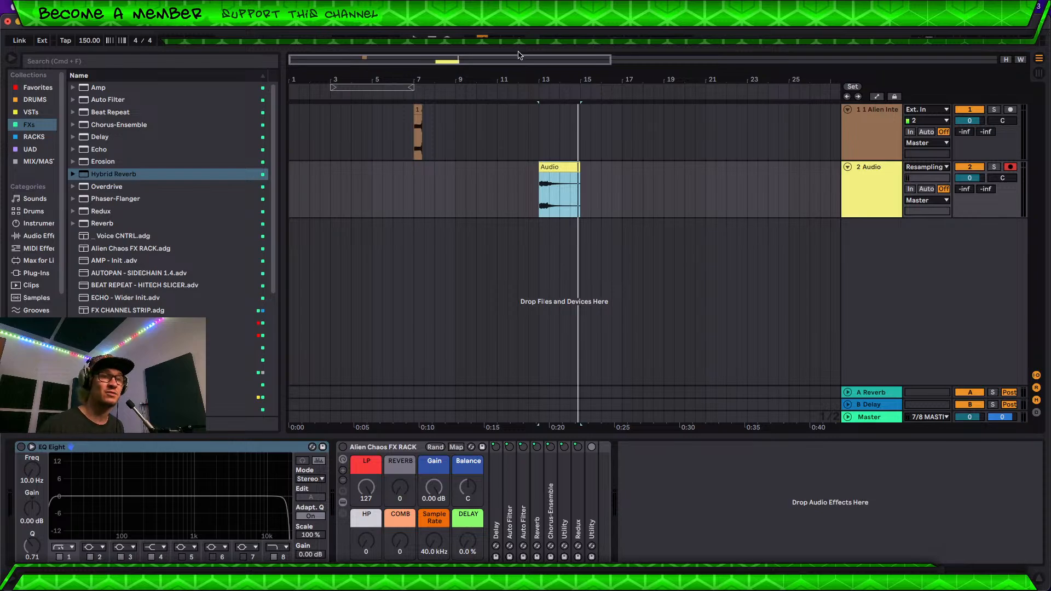
left_click(416, 108)
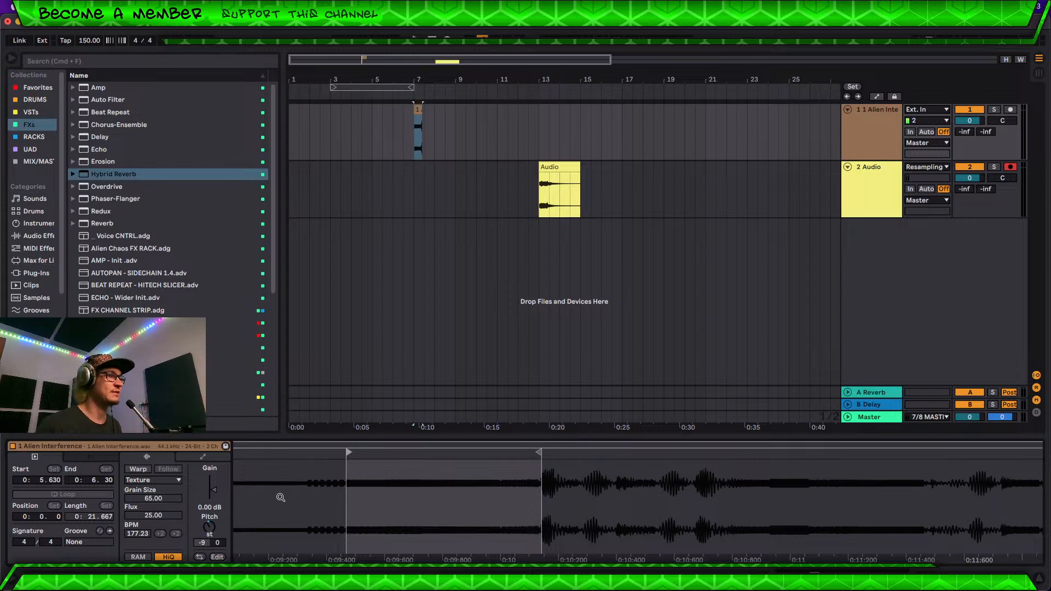
left_click_drag(403, 494, 450, 495)
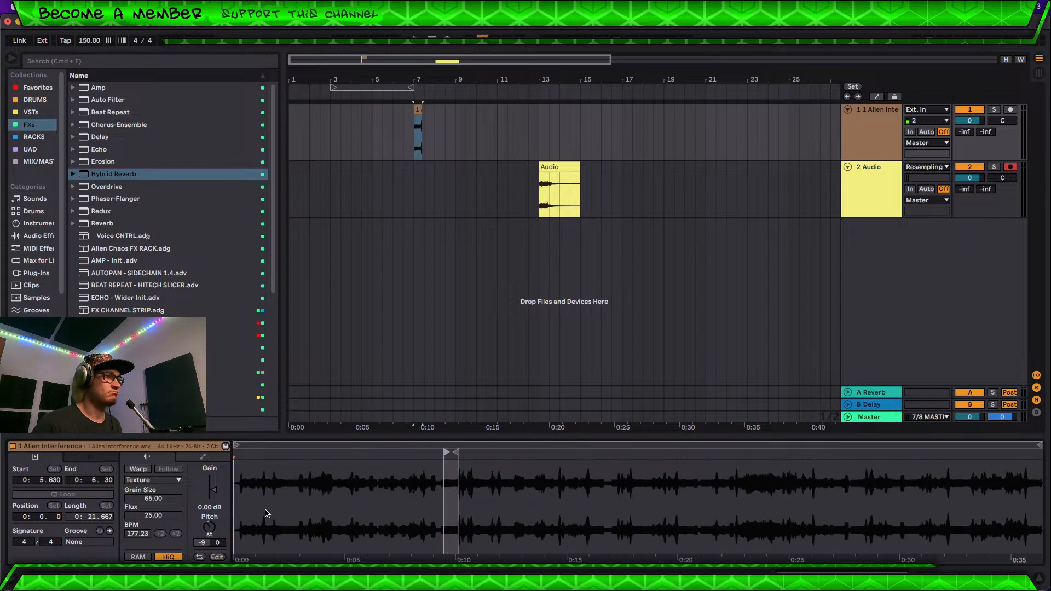
left_click_drag(202, 542, 202, 528)
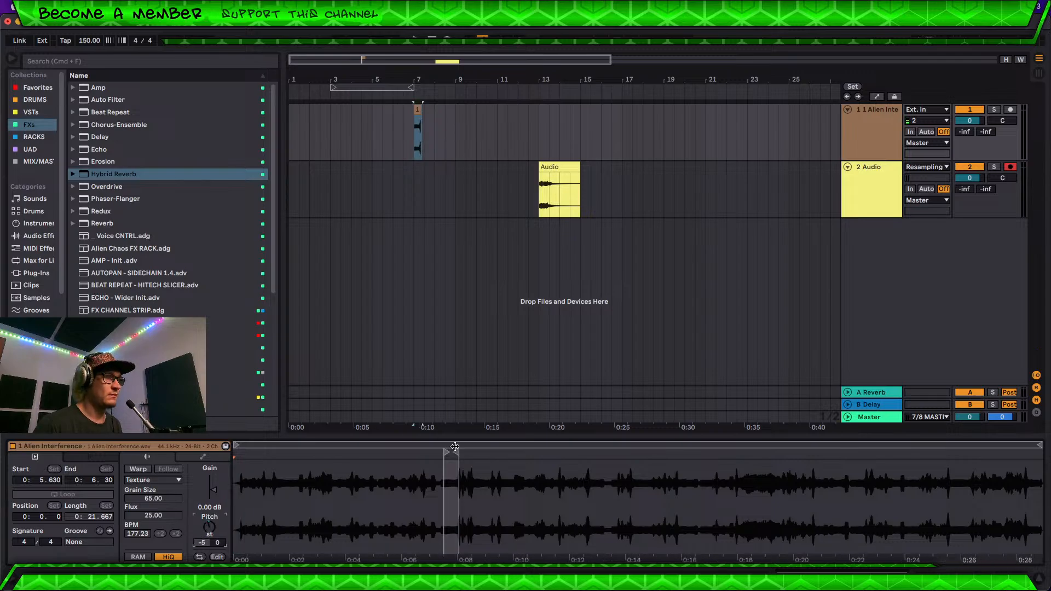
Step: Set the clip's end to 8.367 and its start to 7.530, and play the new section
left_click_drag(455, 447, 544, 452)
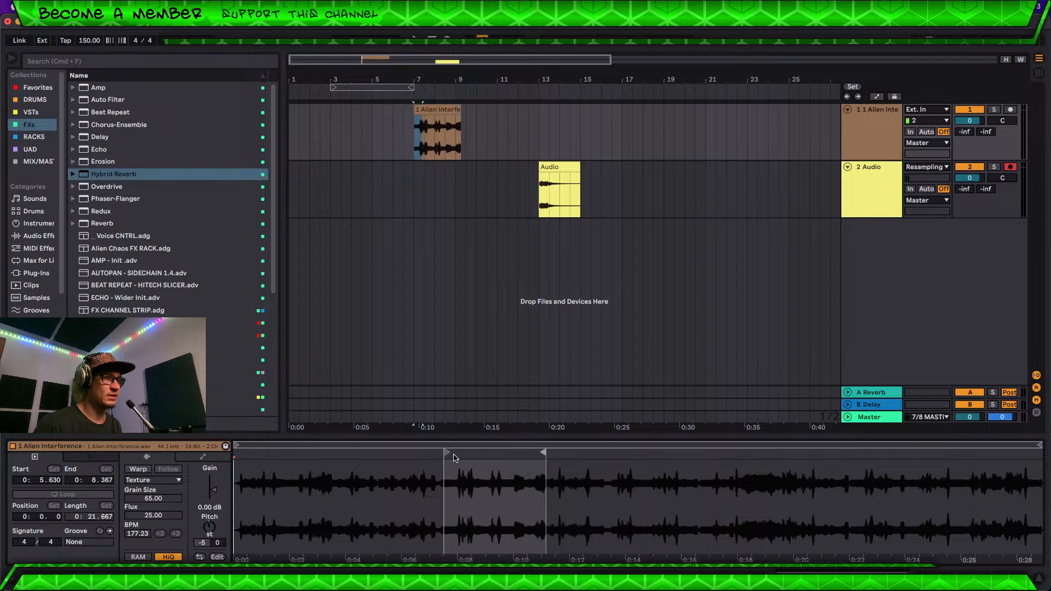
left_click_drag(453, 457, 515, 452)
key("space")
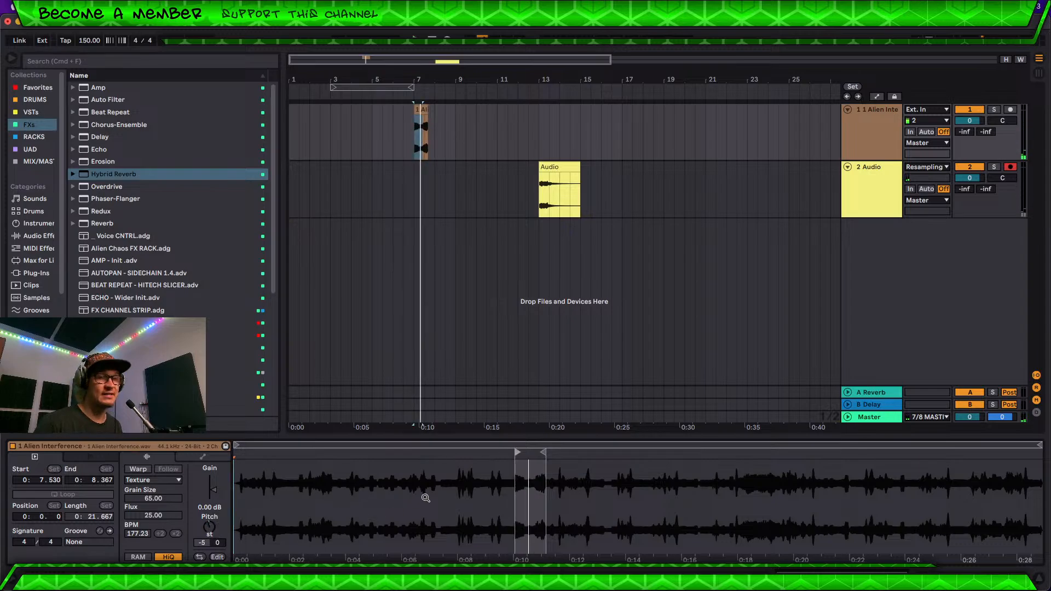
Step: Reset the clip's pitch to 0 and lower it to -27 semitones, playing the clip at each setting
double_click(210, 530)
key("space")
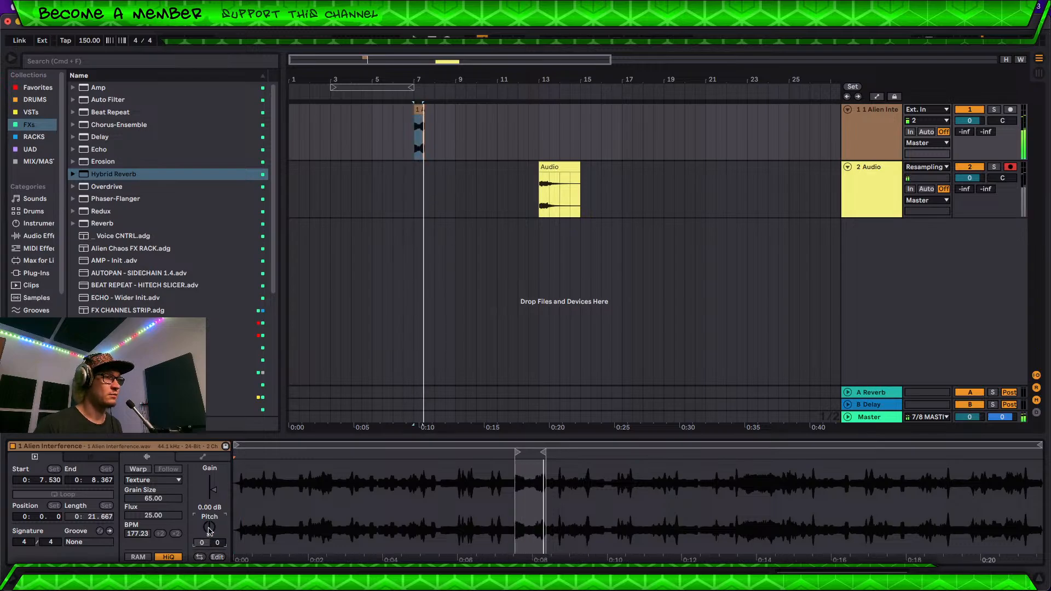
mouse_move(210, 530)
left_mouse_down()
mouse_move(209, 558)
mouse_move(210, 534)
left_mouse_up()
key("space")
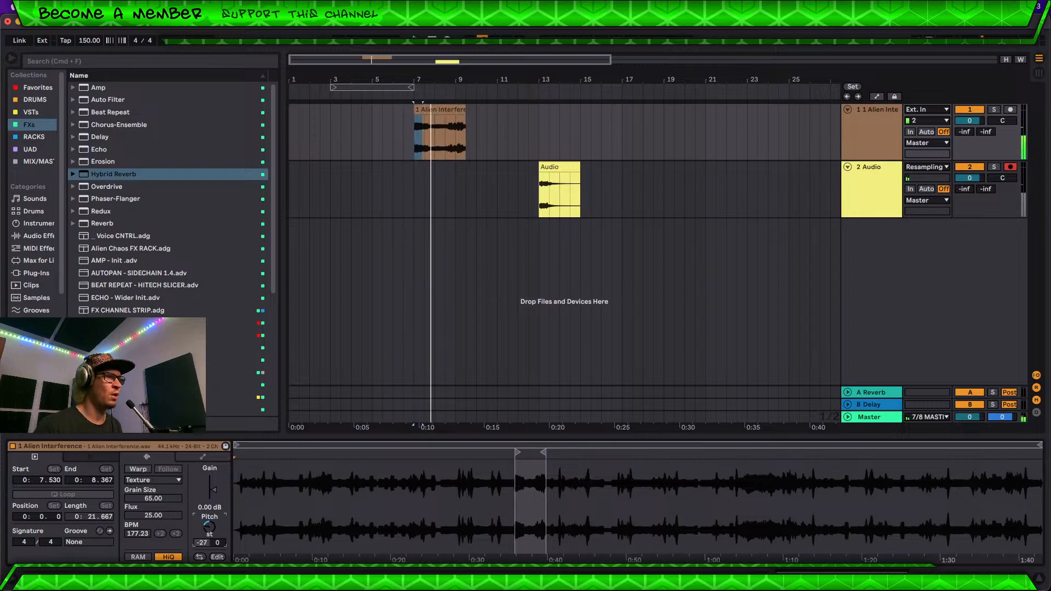
key("space")
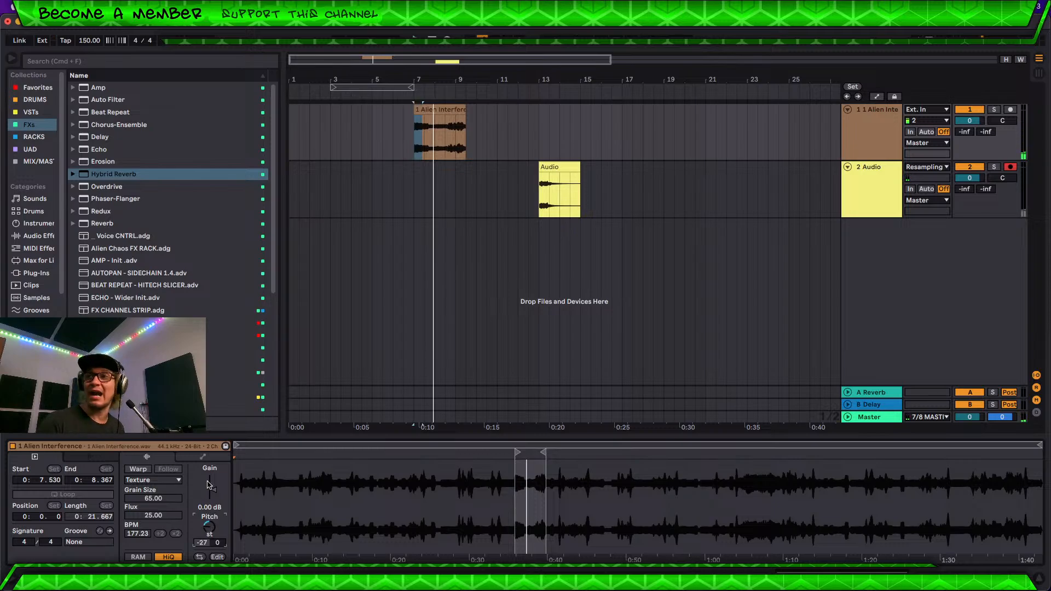
key("space")
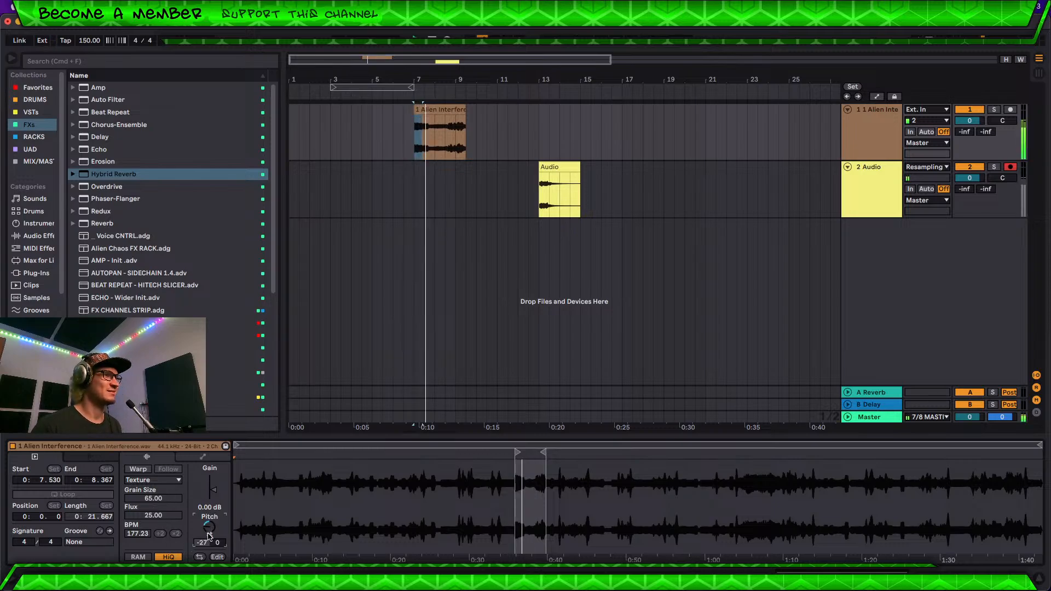
Step: Raise the Alien Interference clip's pitch to +10 semitones and set its start to 8.053, playing the clip repeatedly
mouse_move(209, 532)
left_mouse_down()
mouse_move(209, 508)
mouse_move(210, 531)
left_mouse_up()
key("space")
key("space")
key("space")
key("space")
key("space")
key("space")
key("space")
key("space")
key("space")
left_click_drag(520, 452, 536, 451)
key("space")
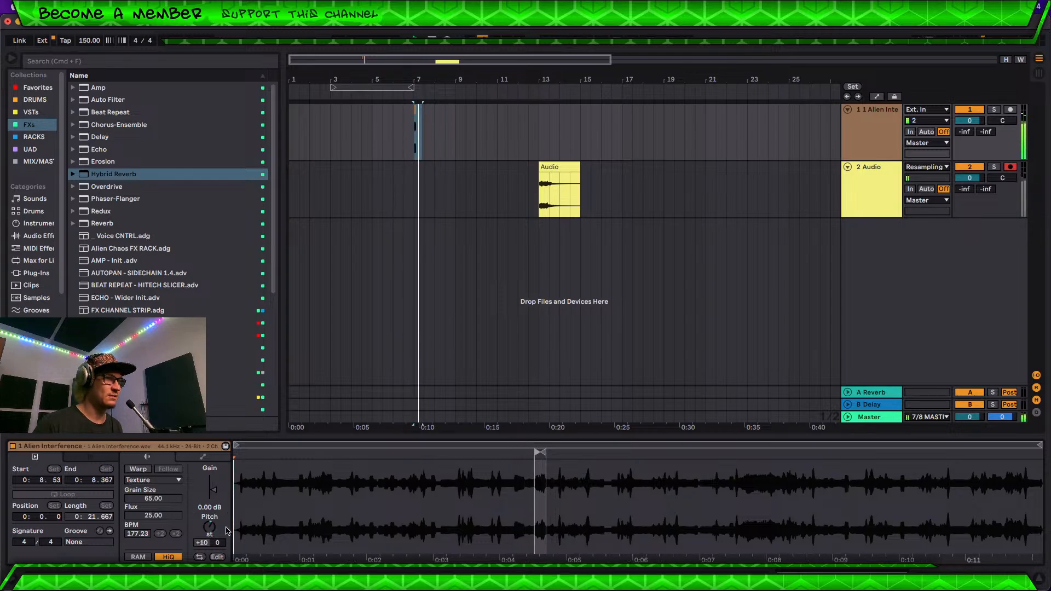
key("space")
Step: Raise the clip's pitch to +24 semitones and play it several times
left_click_drag(209, 532, 209, 524)
key("space")
key("space")
key("space")
key("space")
key("space")
key("space")
key("space")
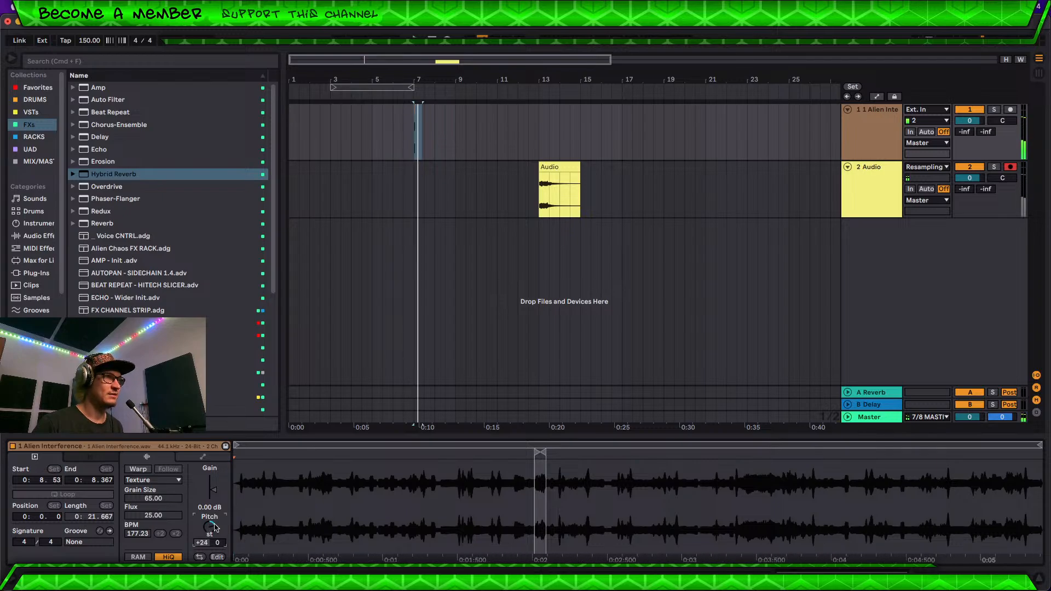
Step: Show the Alien Interference track's effects and replay the high-pitched clip through the Hybrid Reverb
left_click(876, 145)
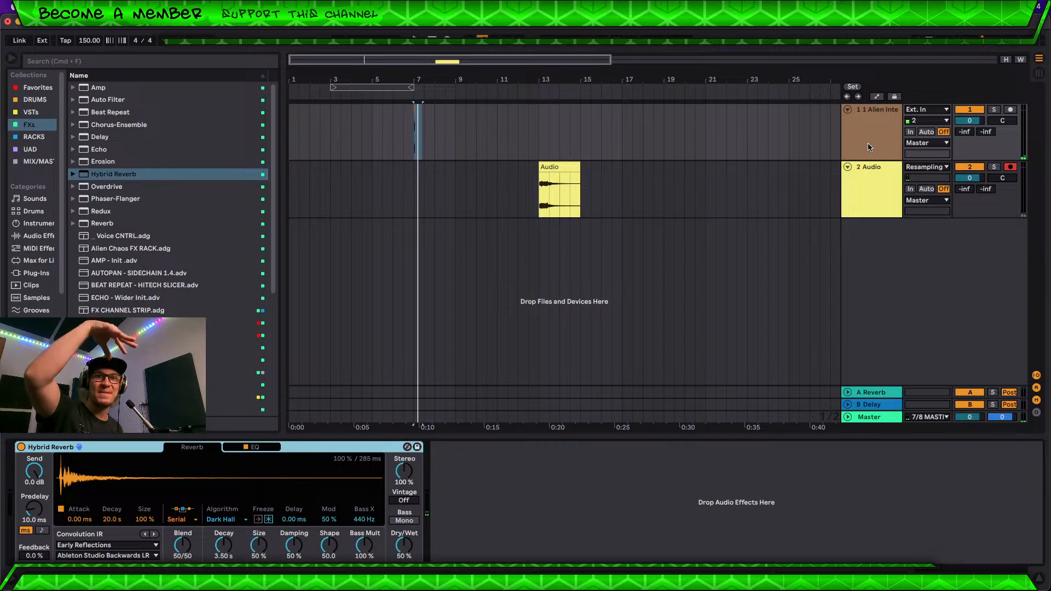
key("space")
key("space")
key("space")
key("space")
key("space")
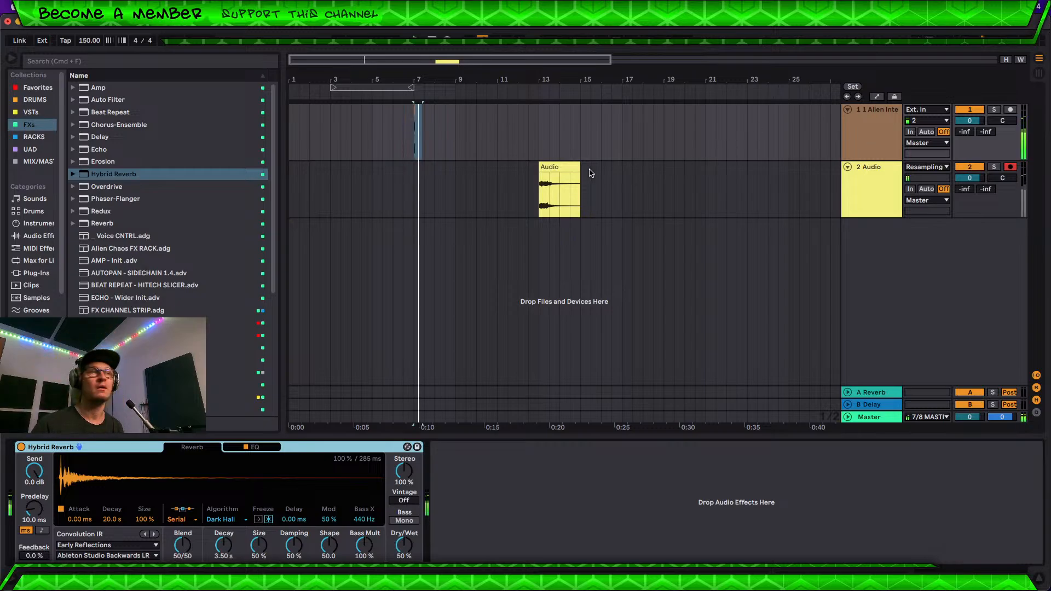
Step: Add a Reverb after the Hybrid Reverb on the Alien Interference track and set its decay to 20.2 s
left_click(39, 115)
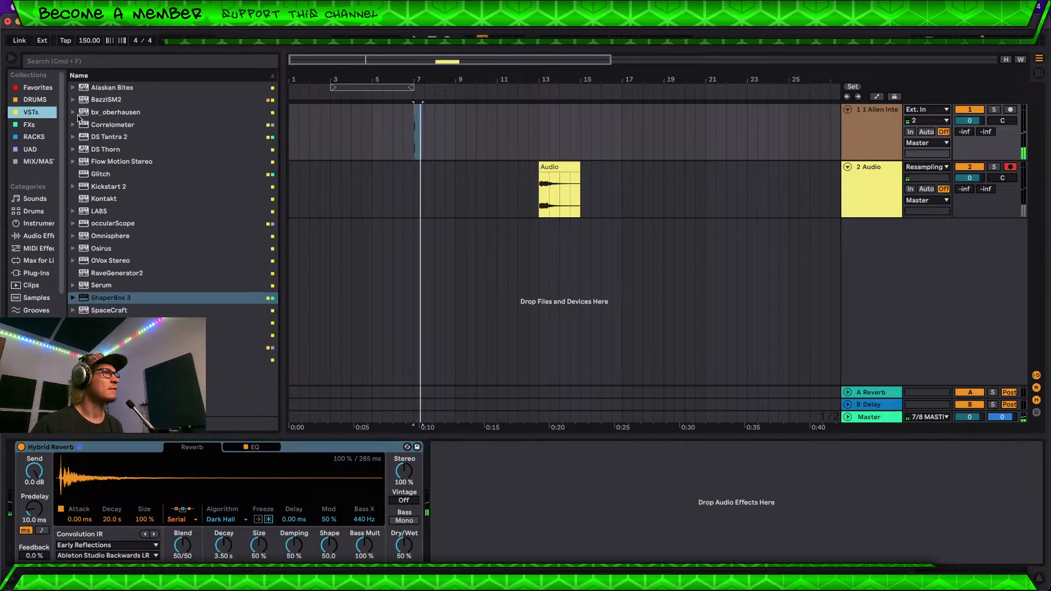
left_click(864, 139)
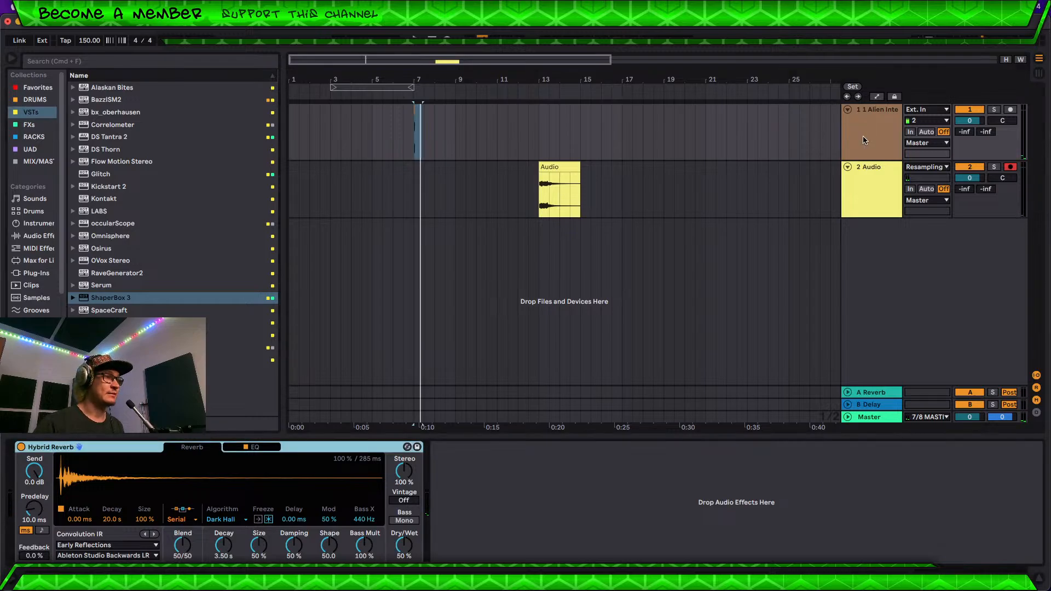
left_click(36, 162)
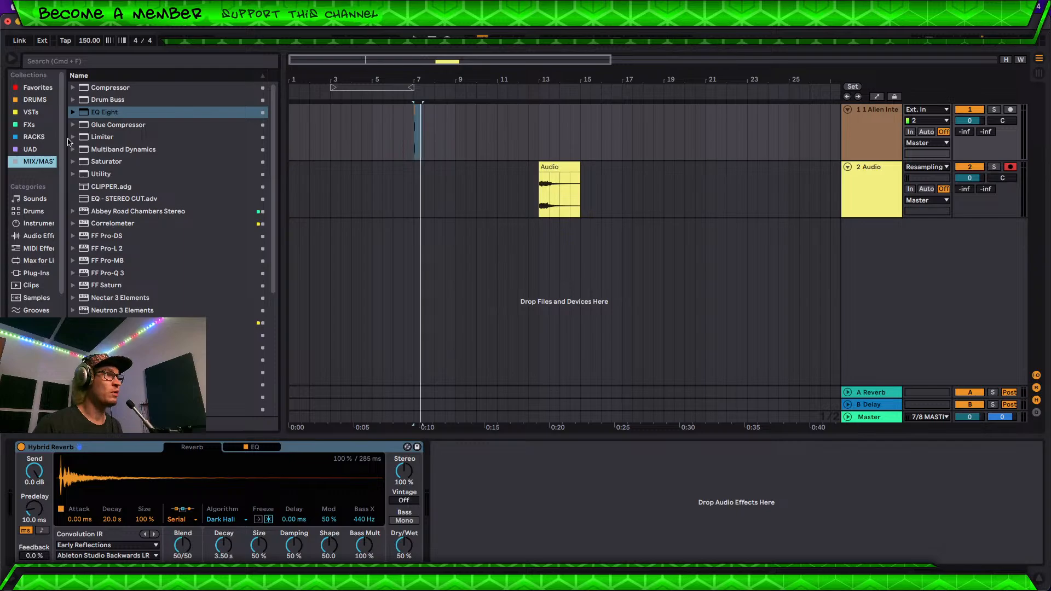
left_click(29, 127)
left_click(109, 224)
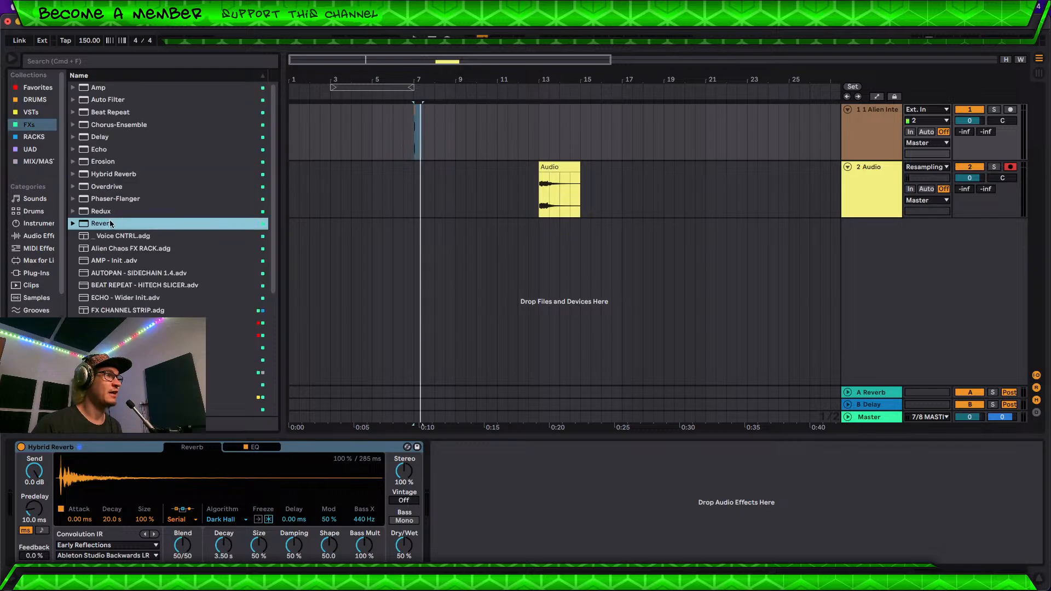
left_click_drag(110, 223, 347, 127)
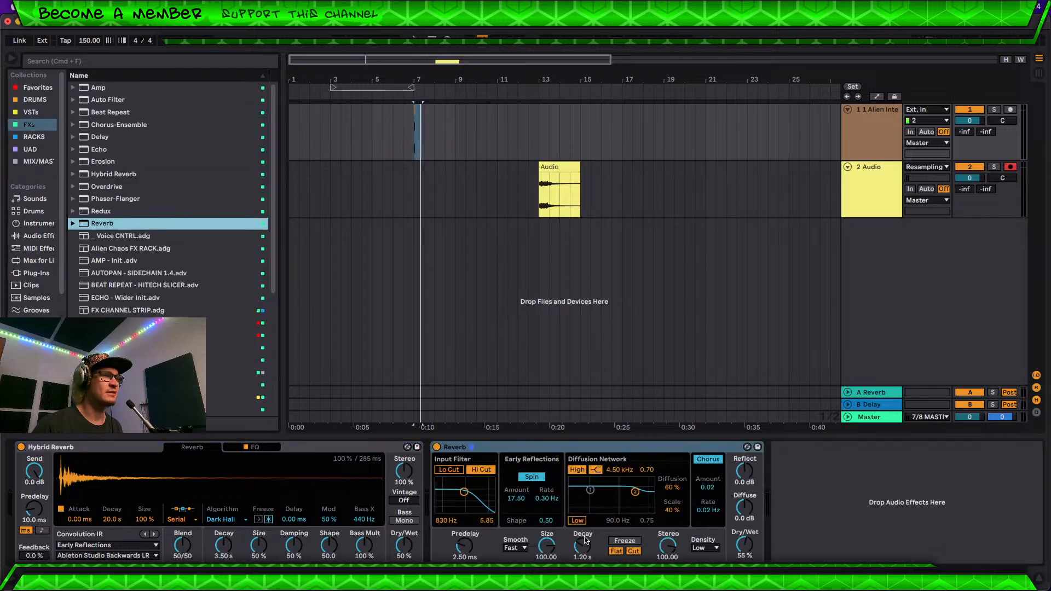
left_click_drag(583, 548, 583, 526)
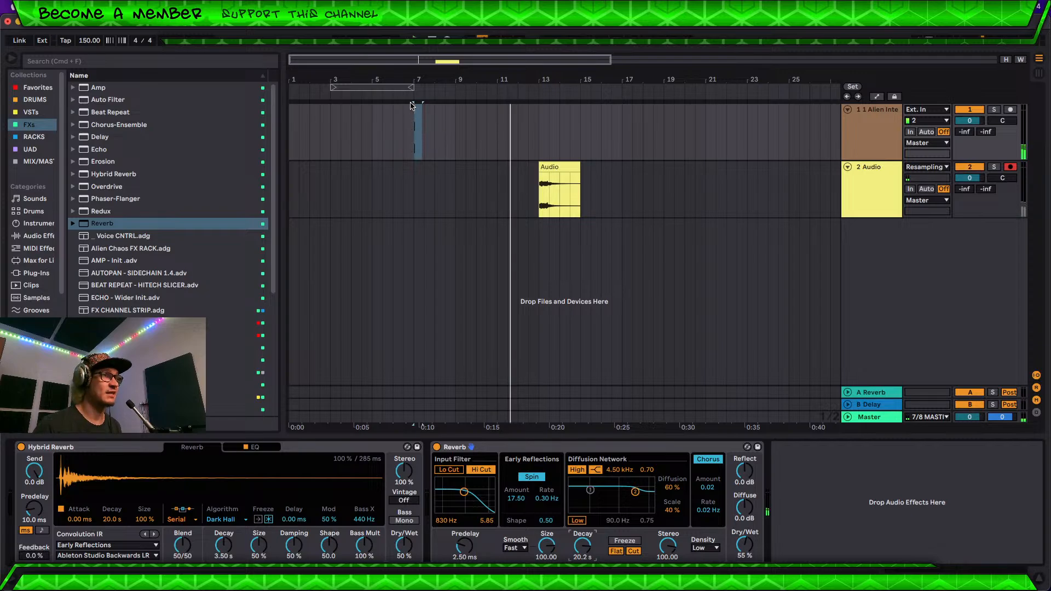
Step: Resample the reverberated clip onto track 2 from bar 7 to about bar 11
left_click_drag(415, 81, 429, 140)
left_click(431, 140)
left_click(432, 107)
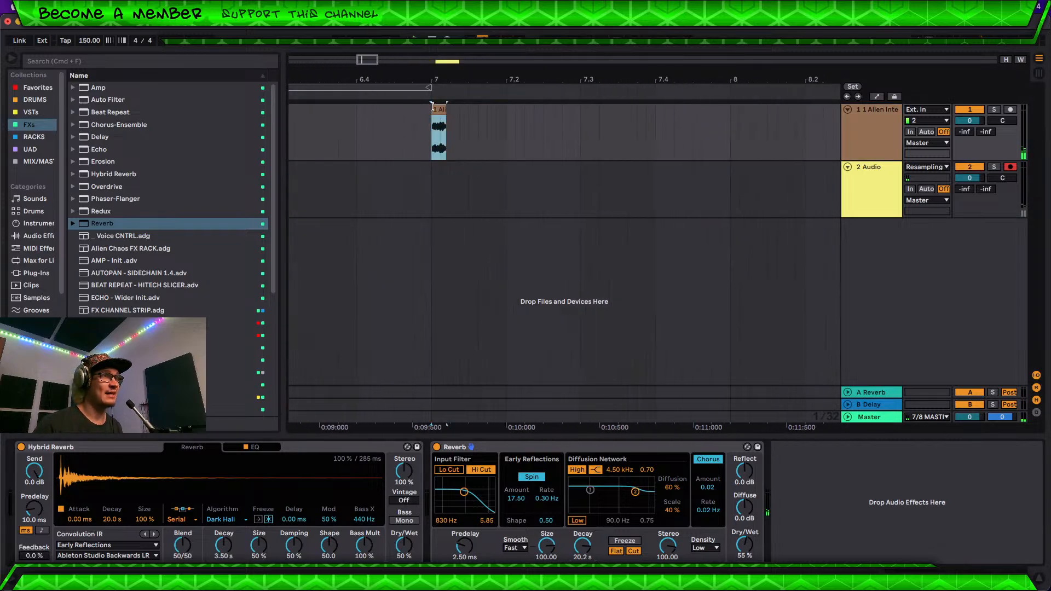
scroll(465, 155, "down", 5)
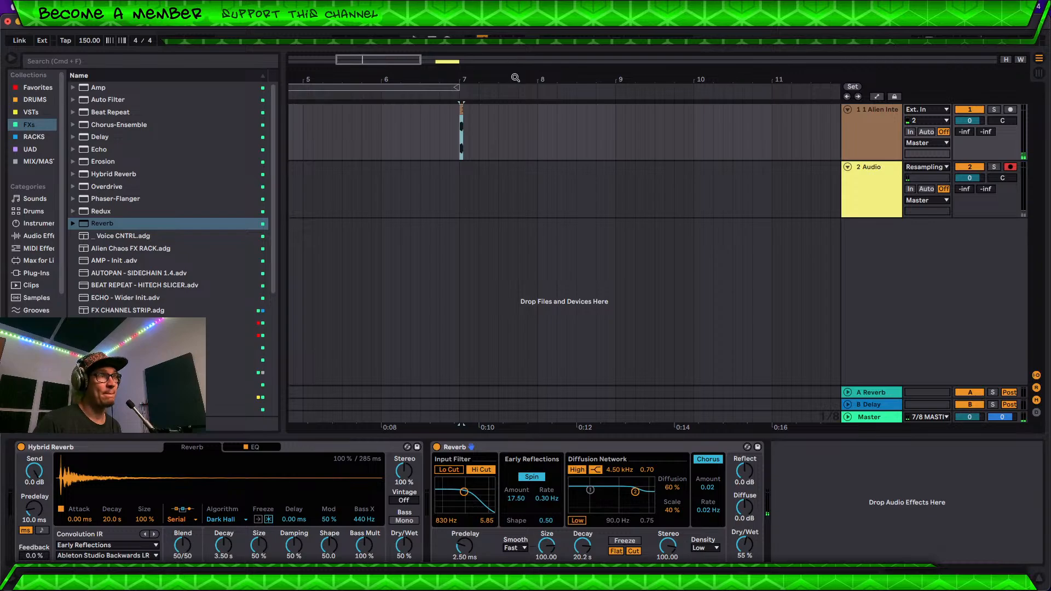
left_click_drag(516, 78, 392, 52)
left_click(379, 181)
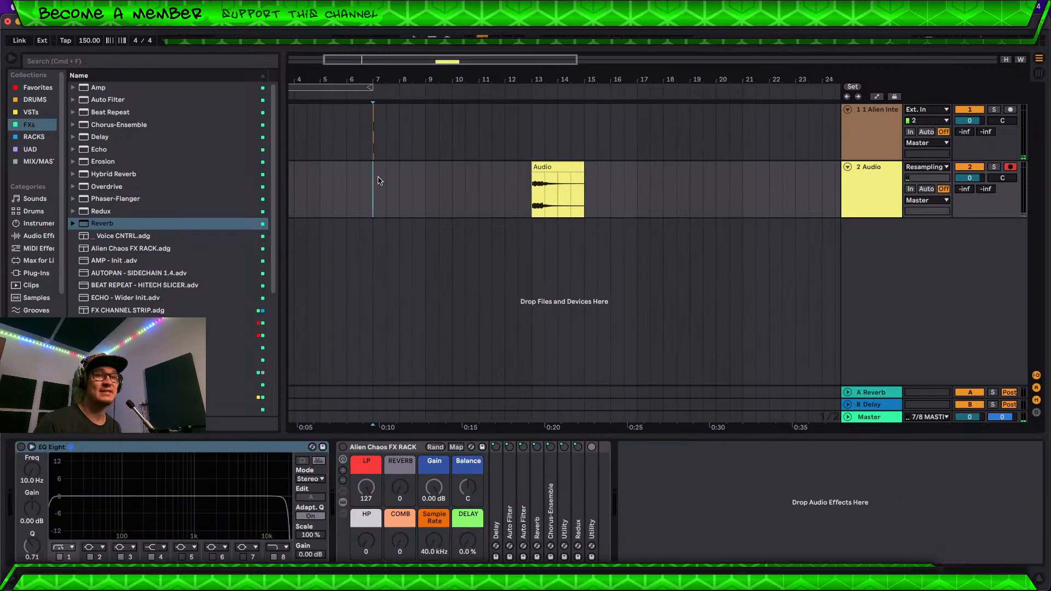
left_click(420, 213)
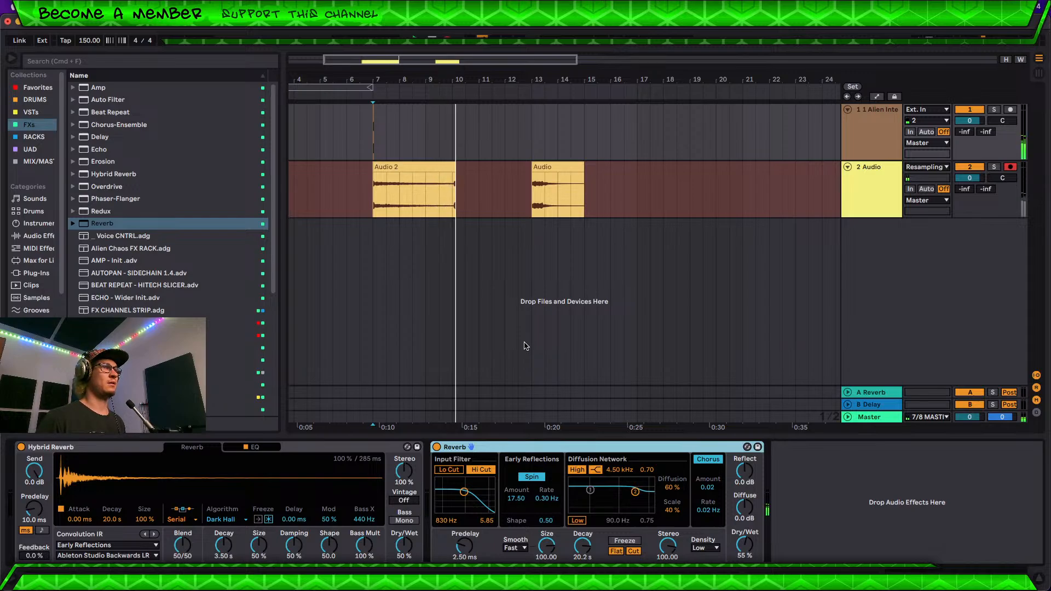
key("space")
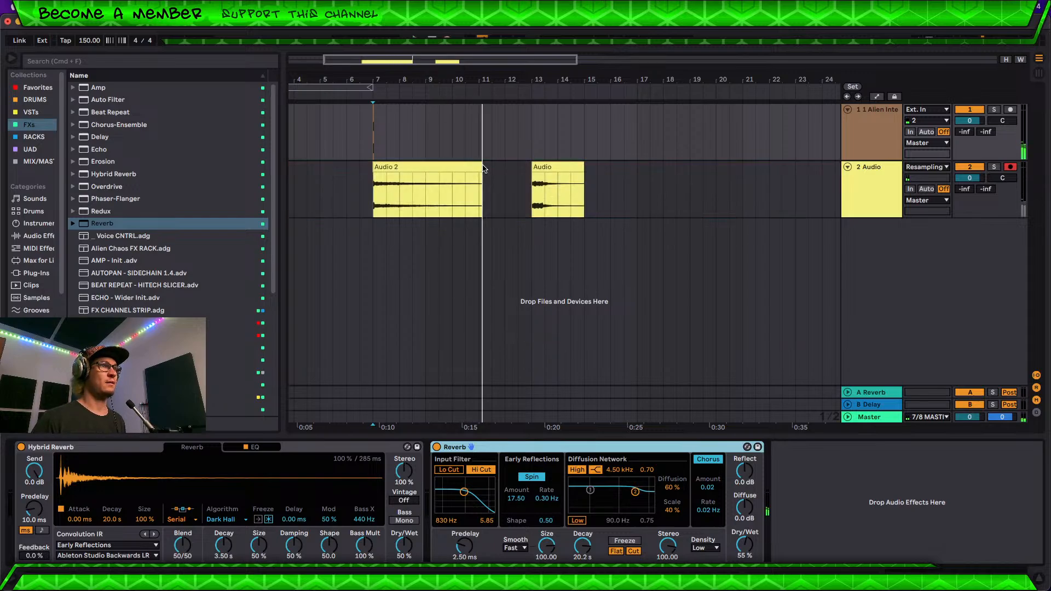
Step: Trim the new recording's end to bar 11, move the clip to bar 17 and open its clip settings
left_click_drag(482, 168, 479, 168)
left_click(453, 177)
left_click(444, 168)
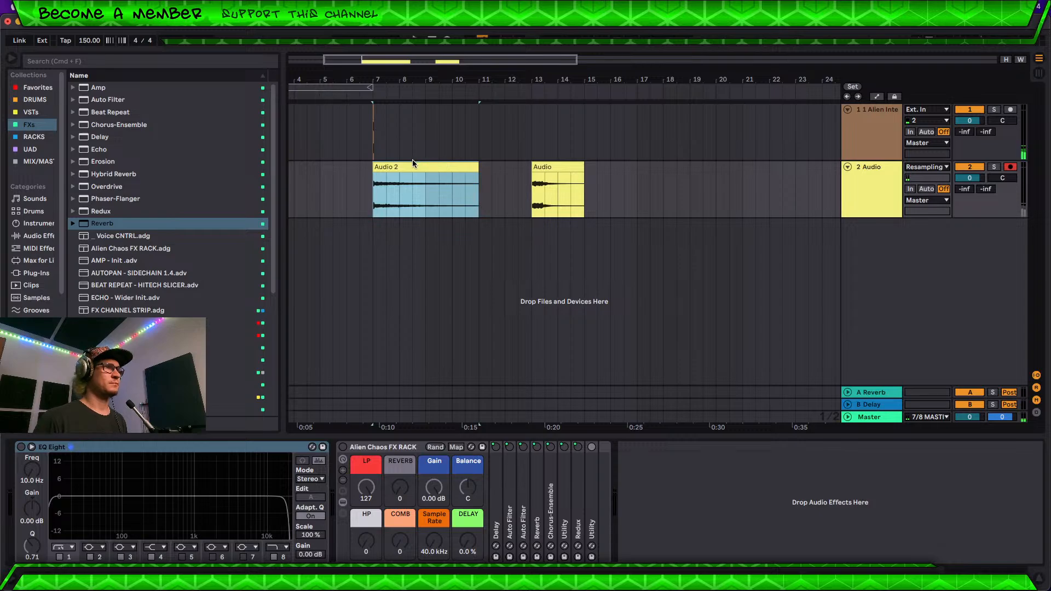
left_click_drag(411, 169, 675, 171)
double_click(672, 167)
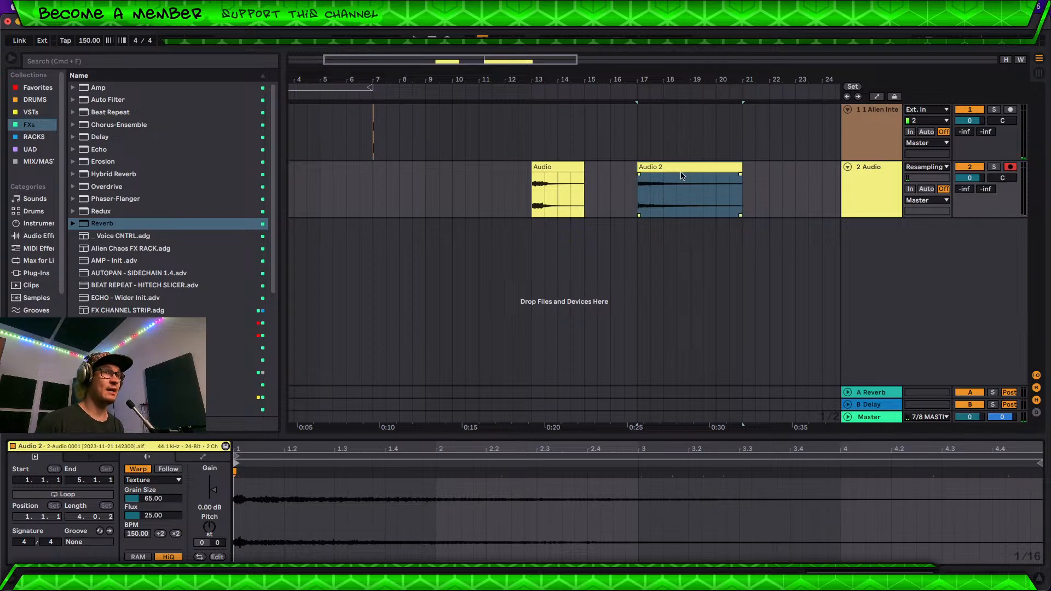
Step: Enlarge the recording at bar 17 in the arrangement and play it
scroll(696, 195, "up", 2)
scroll(694, 196, "up", 3)
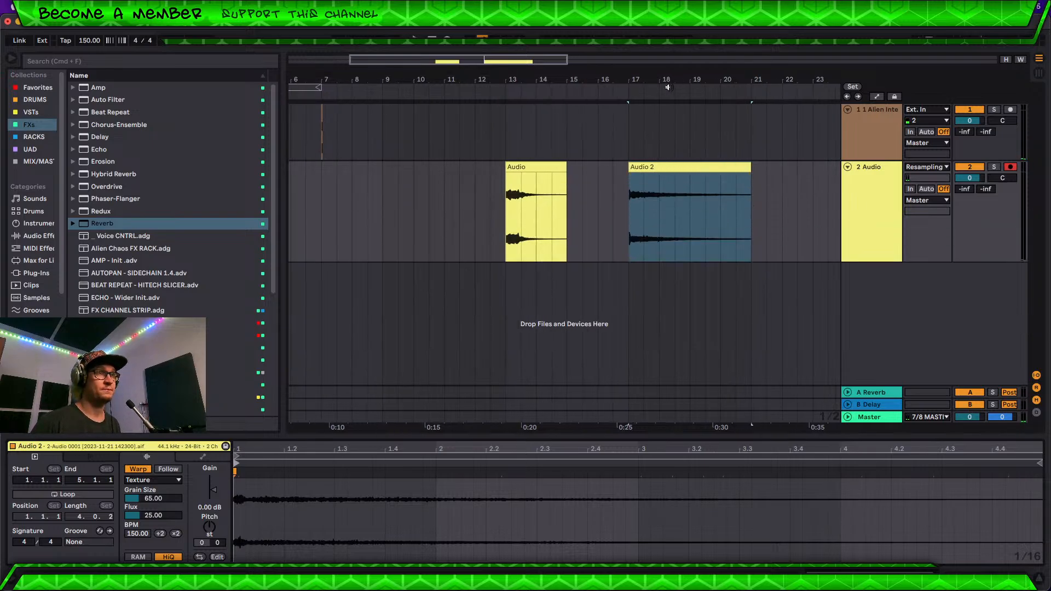
left_click_drag(668, 87, 657, 162)
key("space")
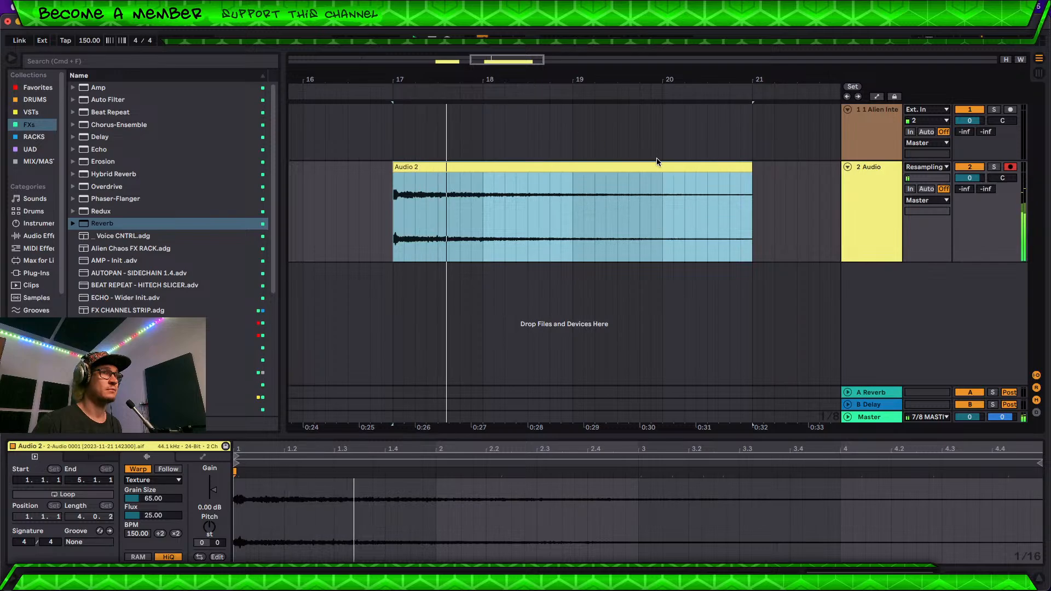
key("space")
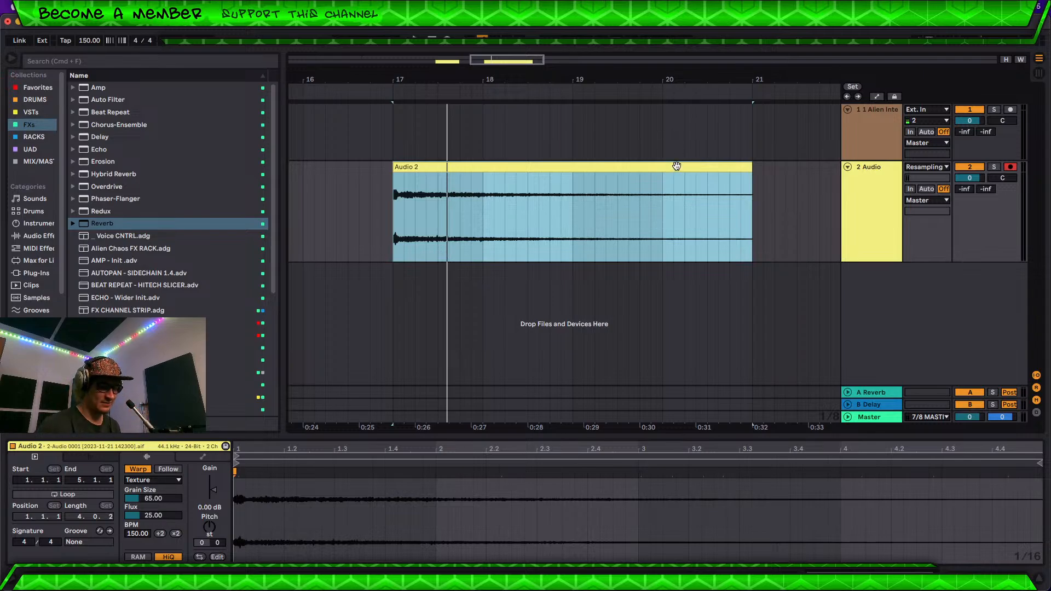
Step: Reverse the recording at bar 17 and play the reversed version
key("r")
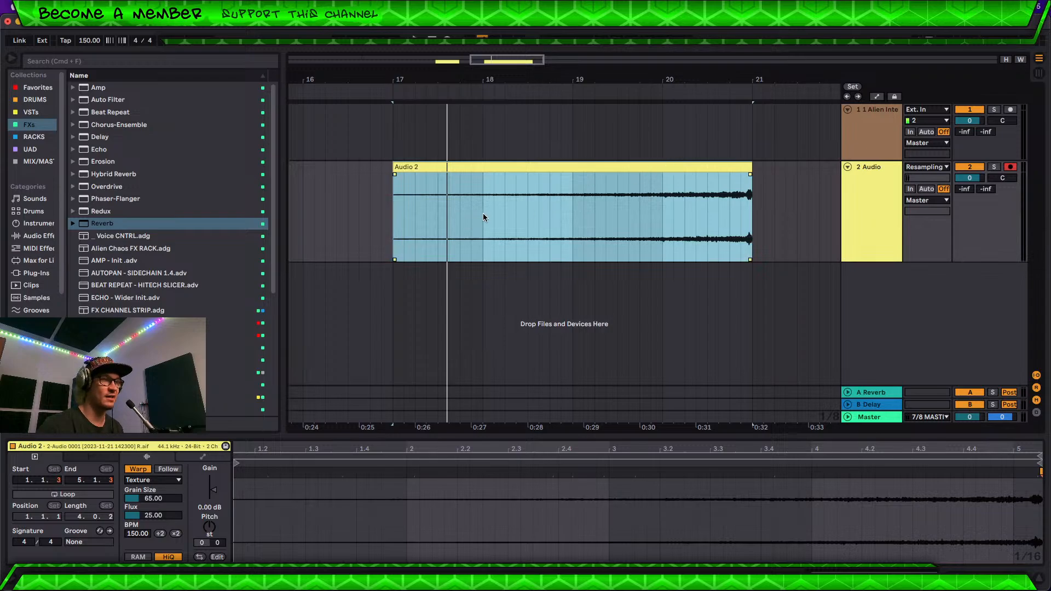
key("space")
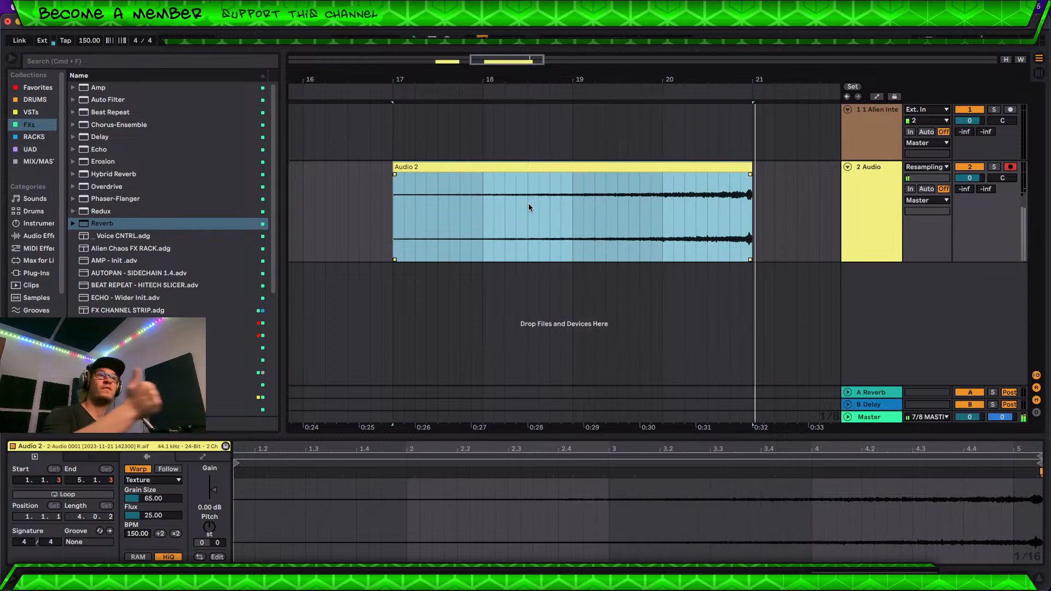
key("space")
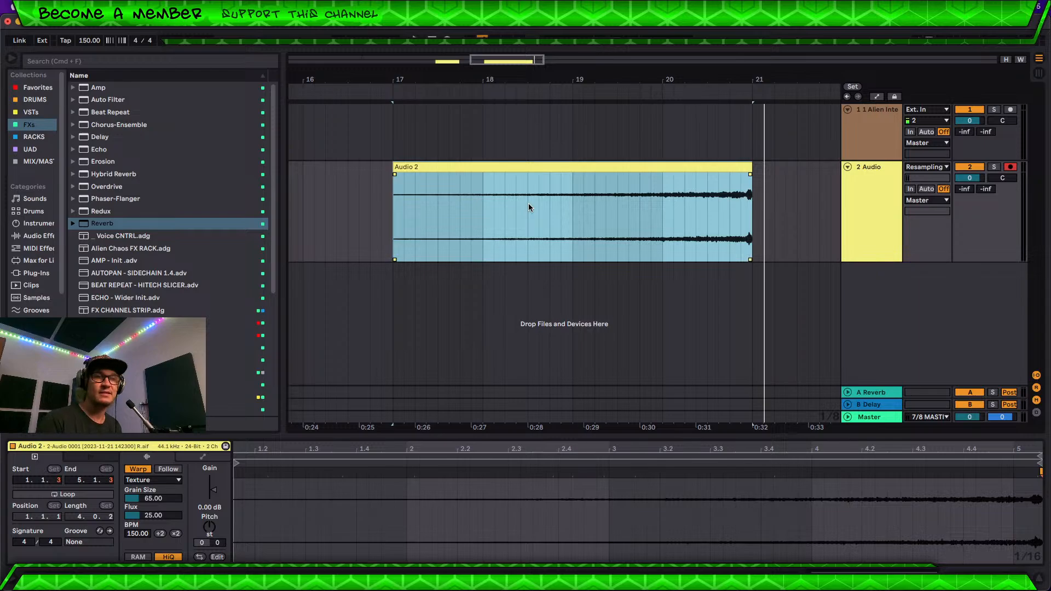
left_click_drag(583, 81, 505, 38)
key("space")
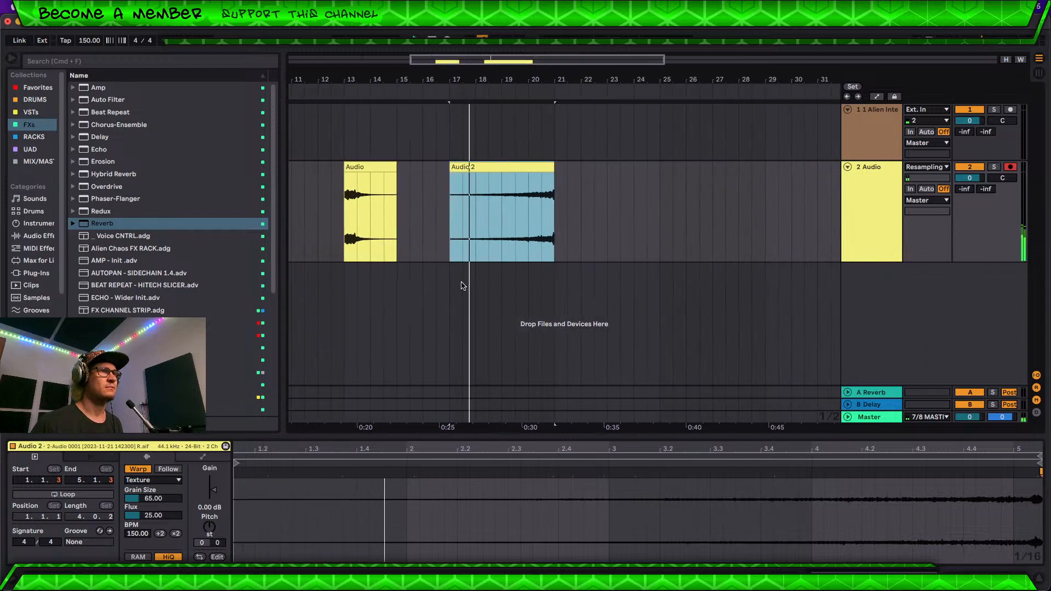
key("space")
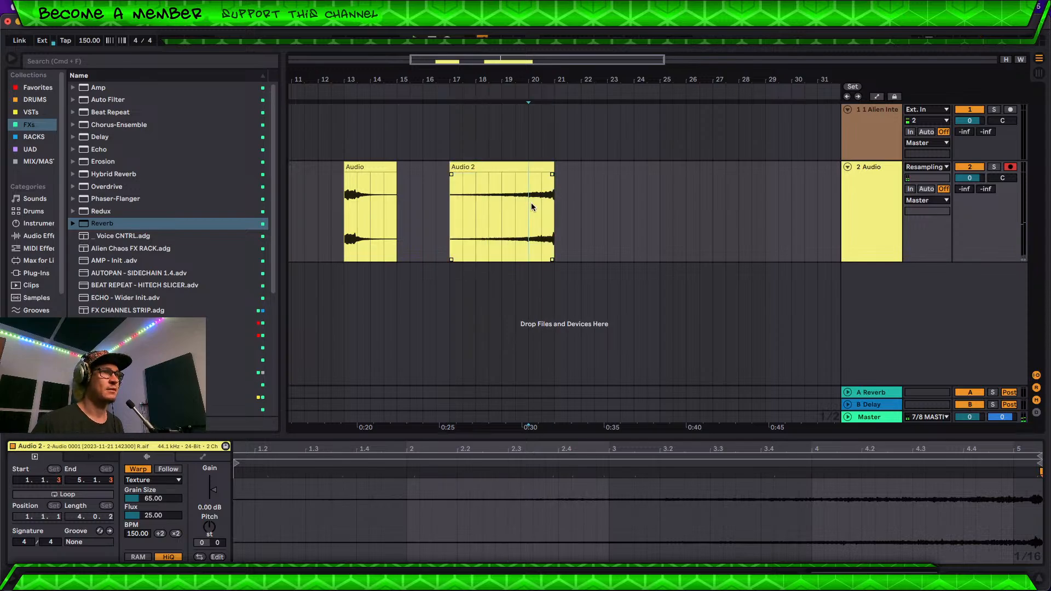
Step: Reverse the recording at bar 17 again to restore its original direction
left_click(531, 203)
left_click(535, 165)
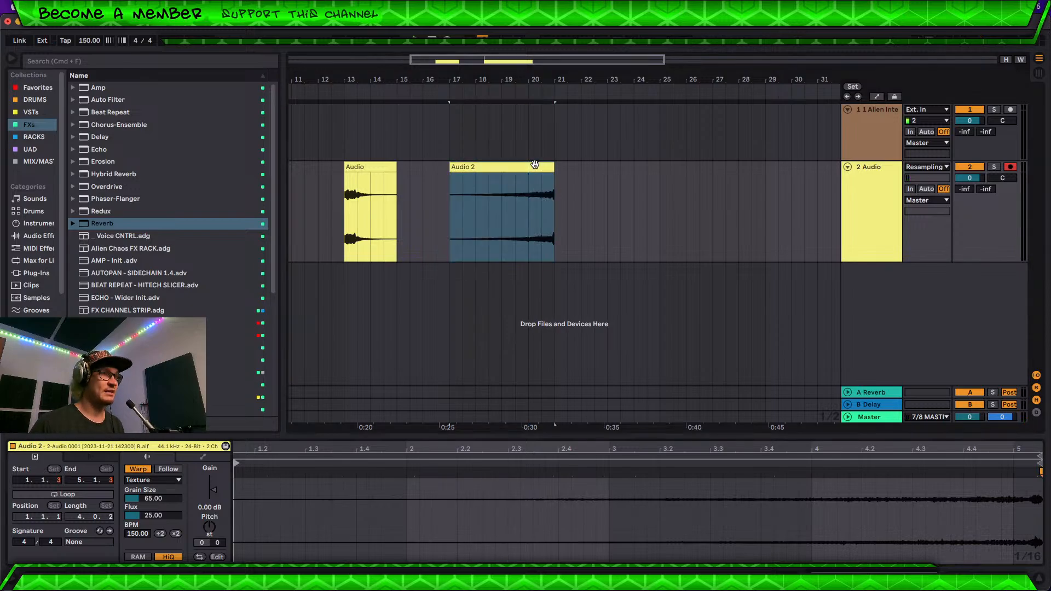
left_click(535, 165)
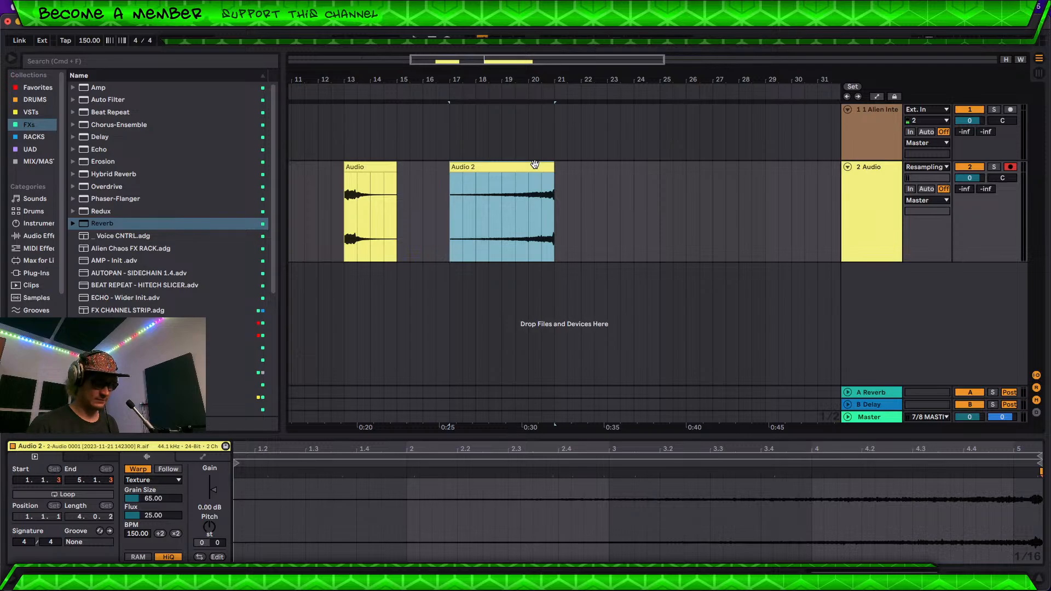
key("r")
double_click(517, 165)
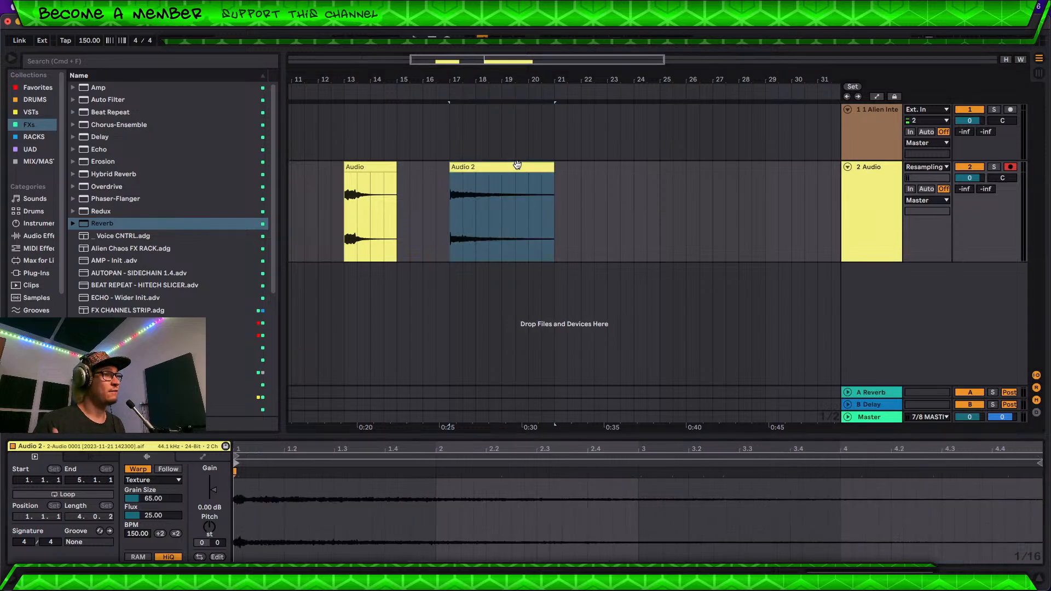
Step: Play the recording at bar 17 and choose Texture as its warp mode
key("space")
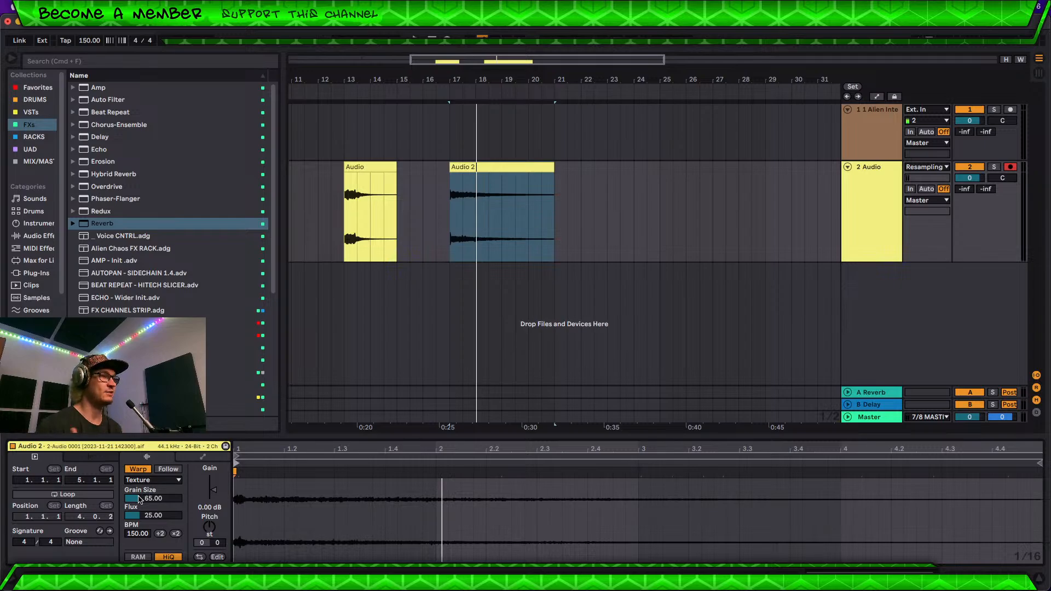
key("space")
key("space")
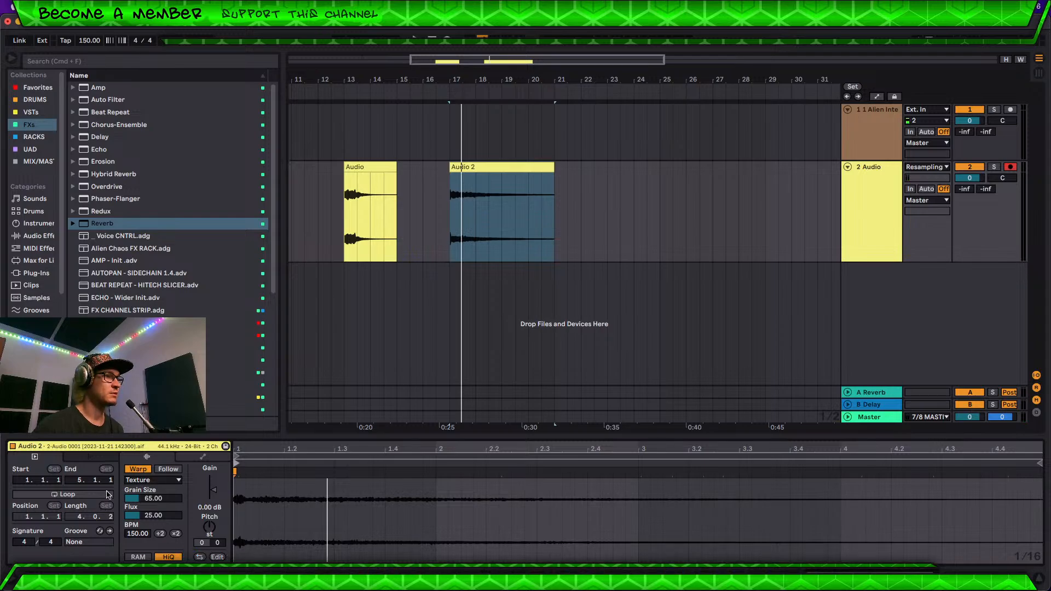
left_click(163, 482)
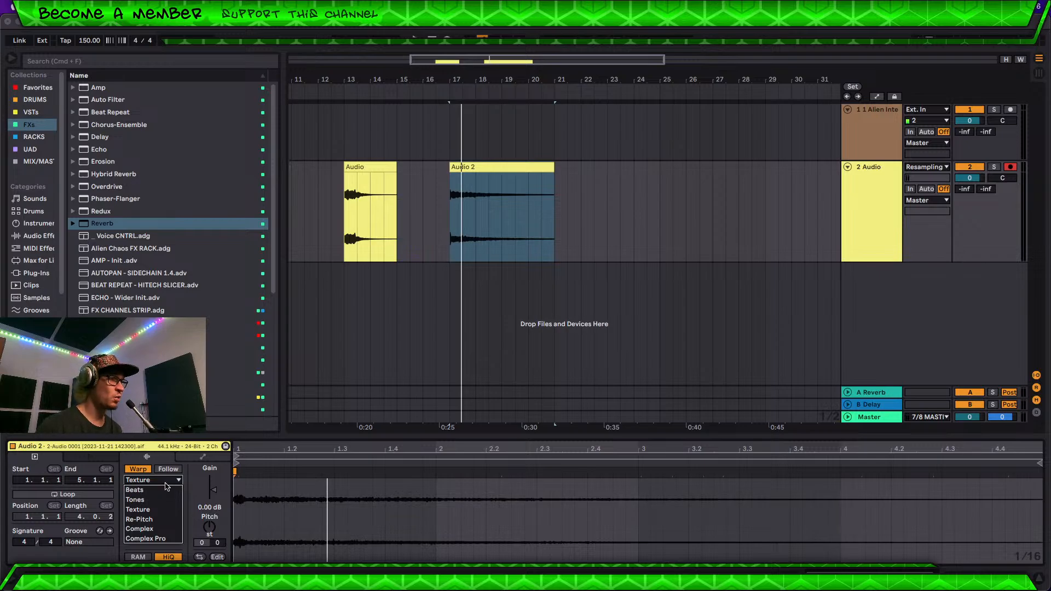
left_click(159, 510)
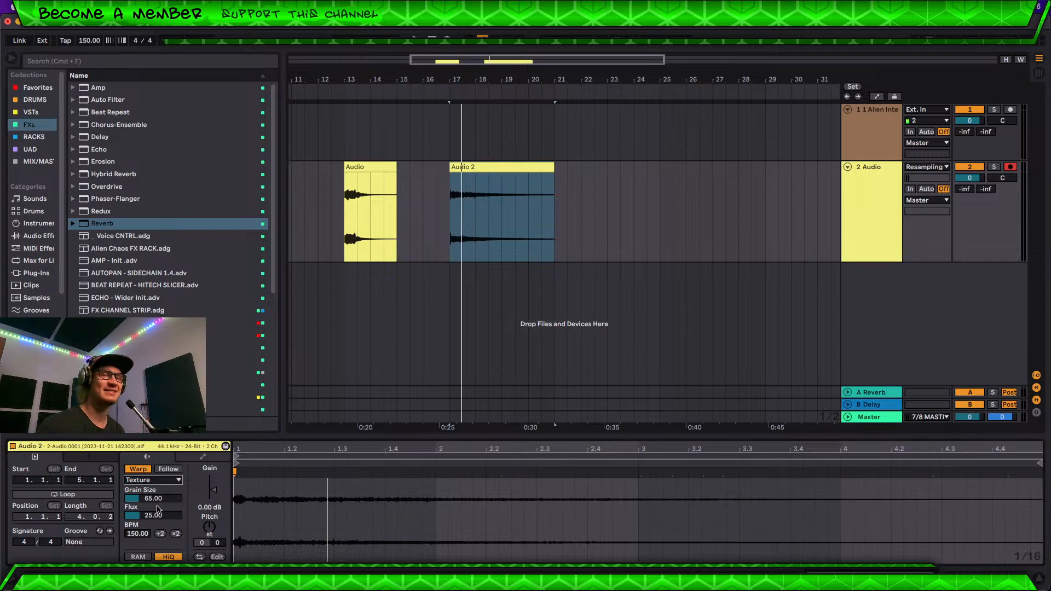
Step: Stretch the recording at bar 17 by doubling its clip tempo twice to 600 BPM during playback
key("space")
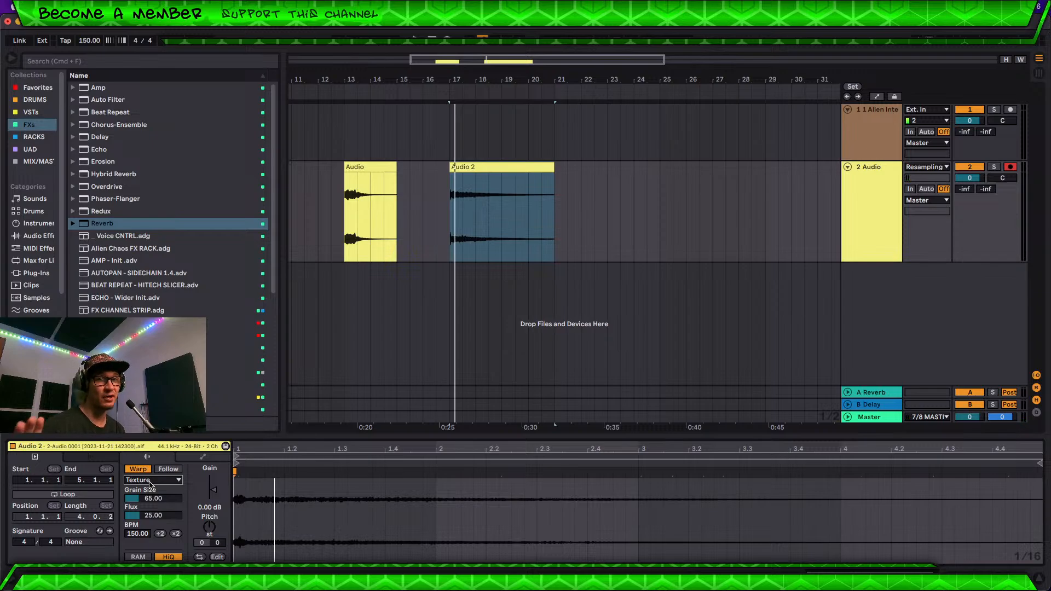
left_click(176, 534)
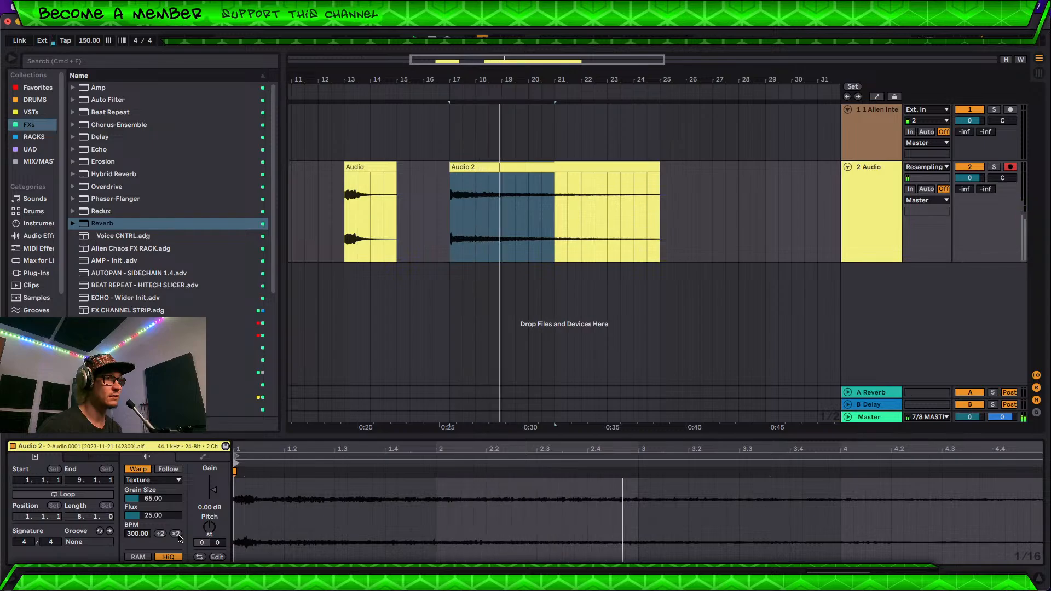
left_click(175, 534)
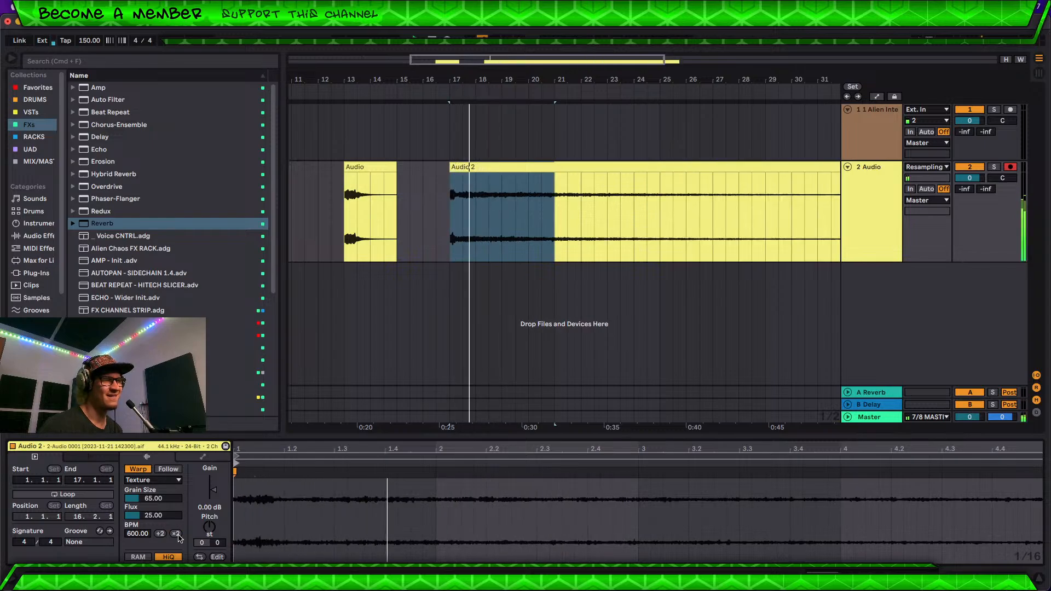
Step: Play the recording at bar 17 with Flux at 0 and at 100, leaving Flux at 0
key("space")
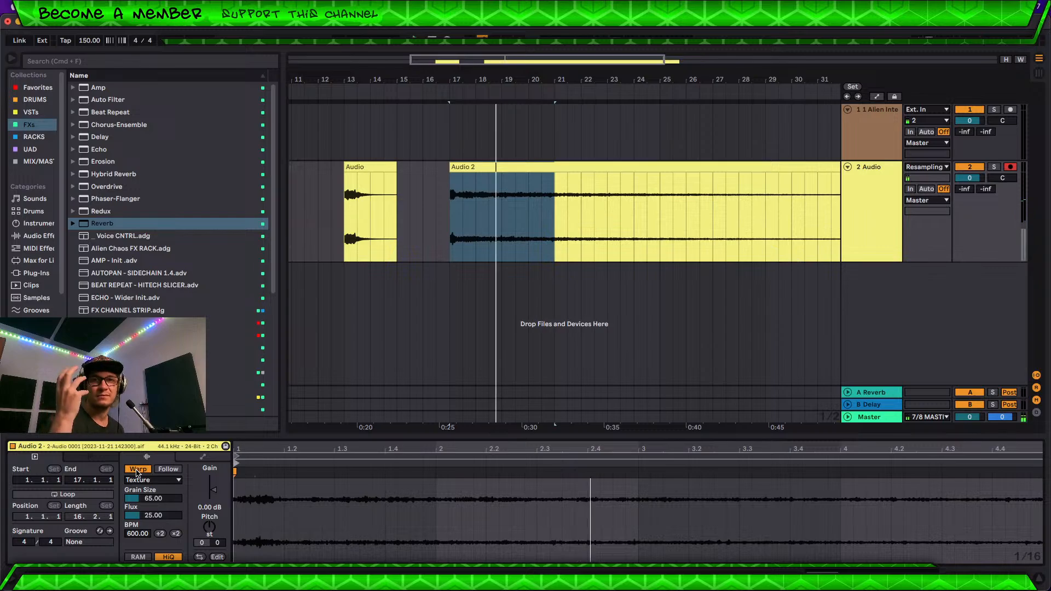
key("space")
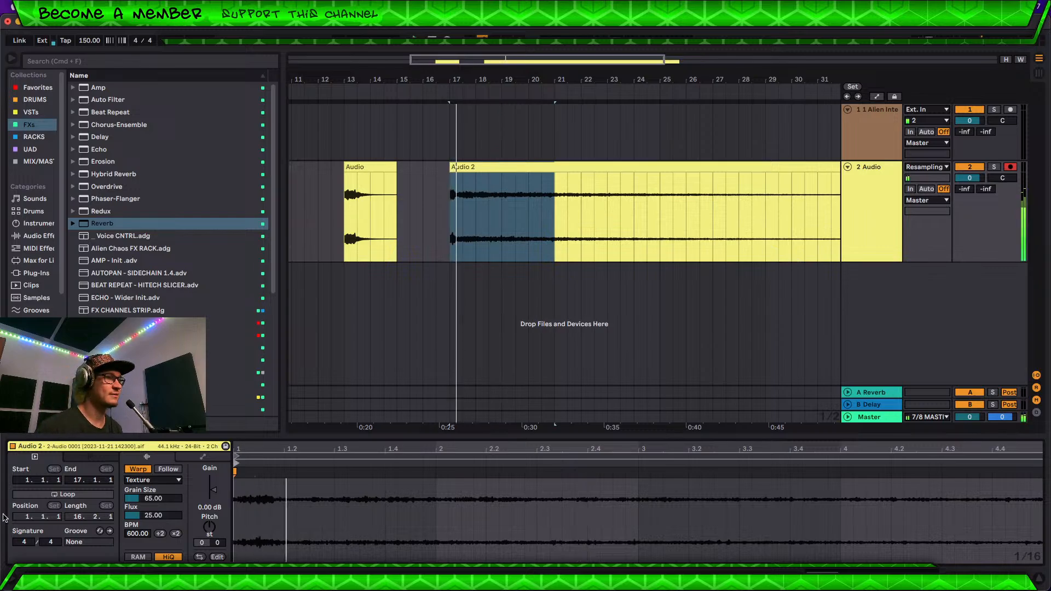
left_click_drag(147, 521, 147, 548)
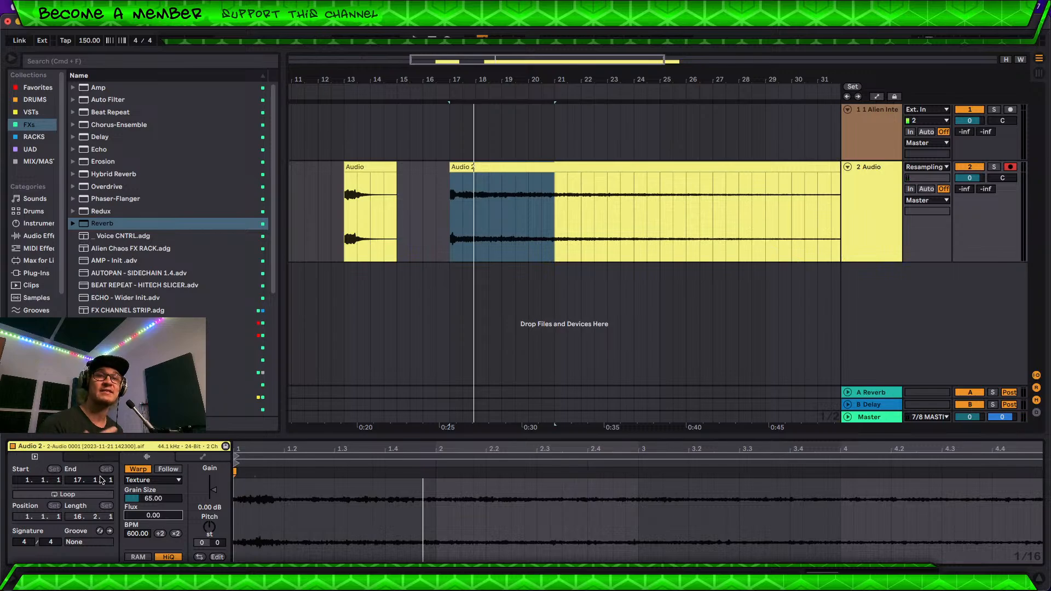
key("space")
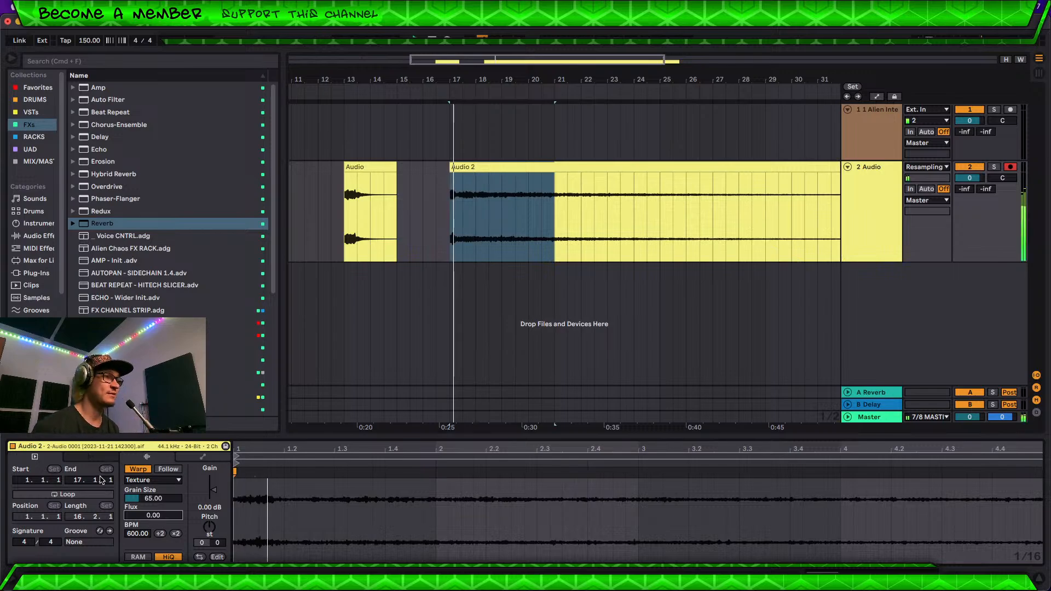
left_click_drag(147, 518, 147, 462)
key("space")
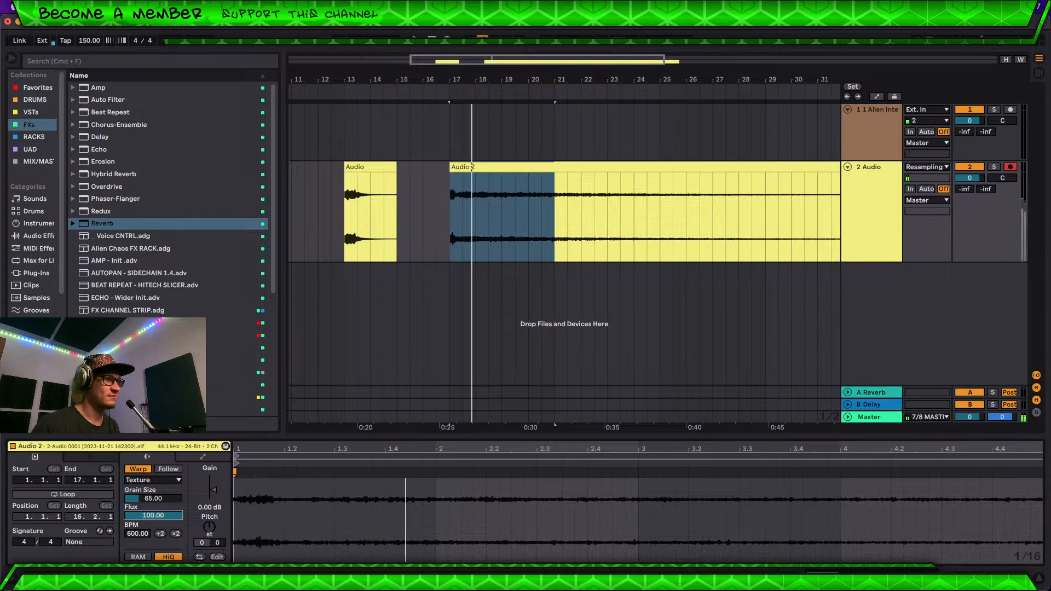
key("Delete")
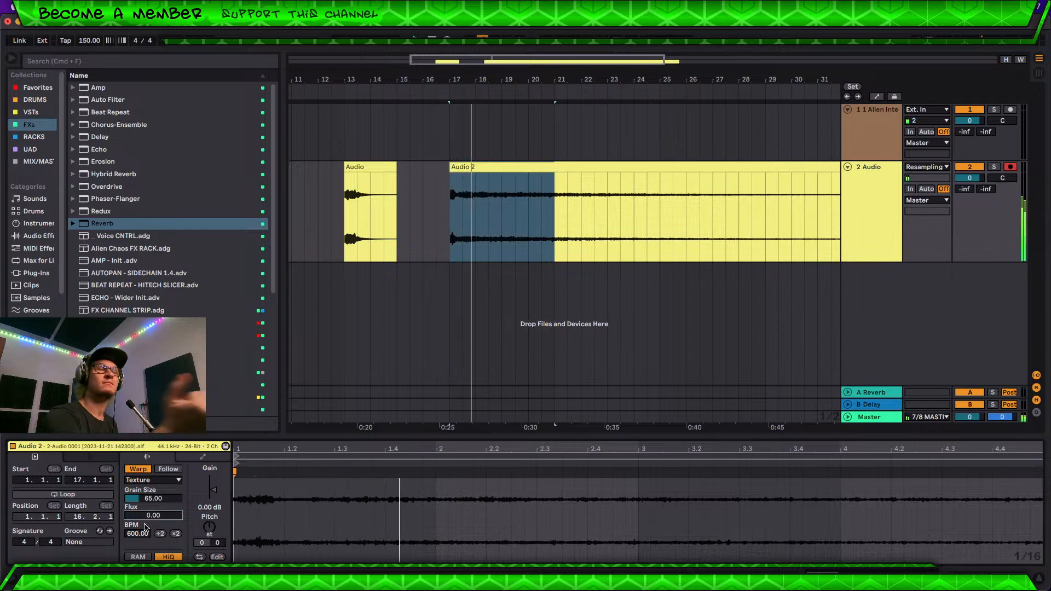
Step: Raise the Grain Size of the recording at bar 17 to 181.44 and play it
left_click(149, 500)
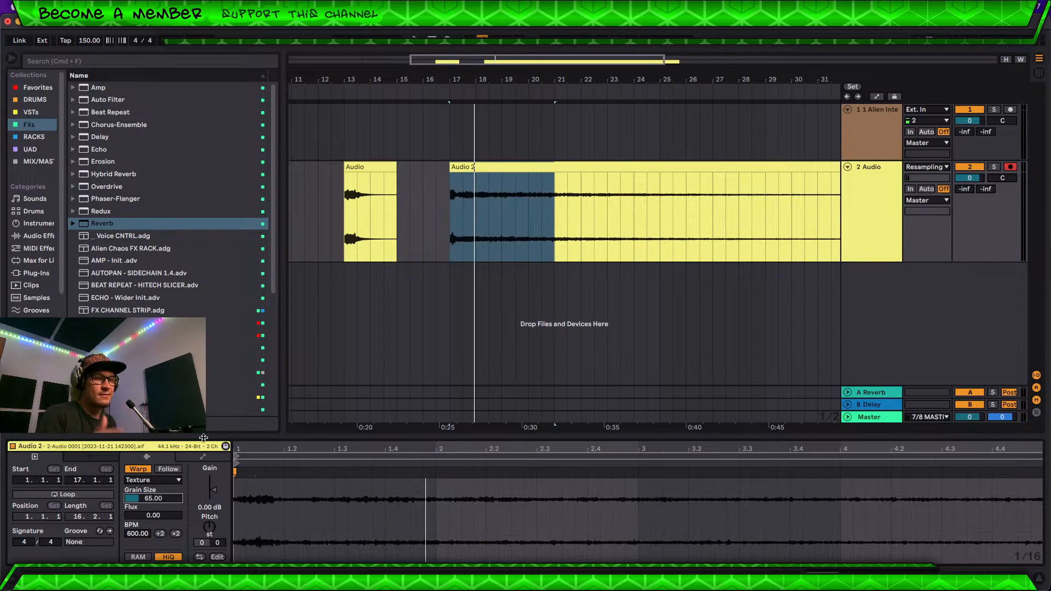
key("space")
key("space")
left_click_drag(146, 499, 145, 456)
key("space")
key("space")
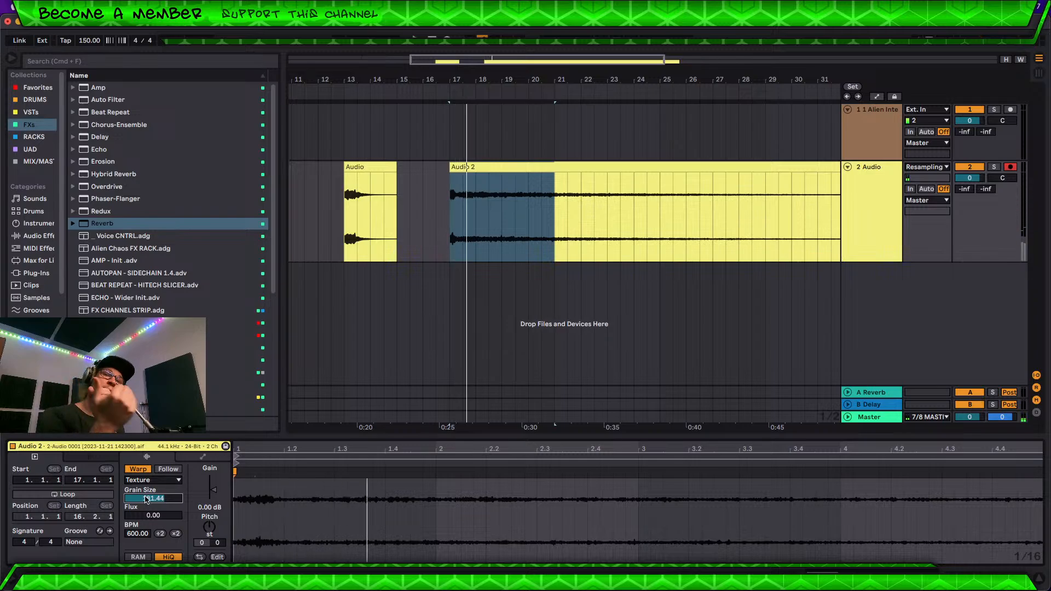
key("space")
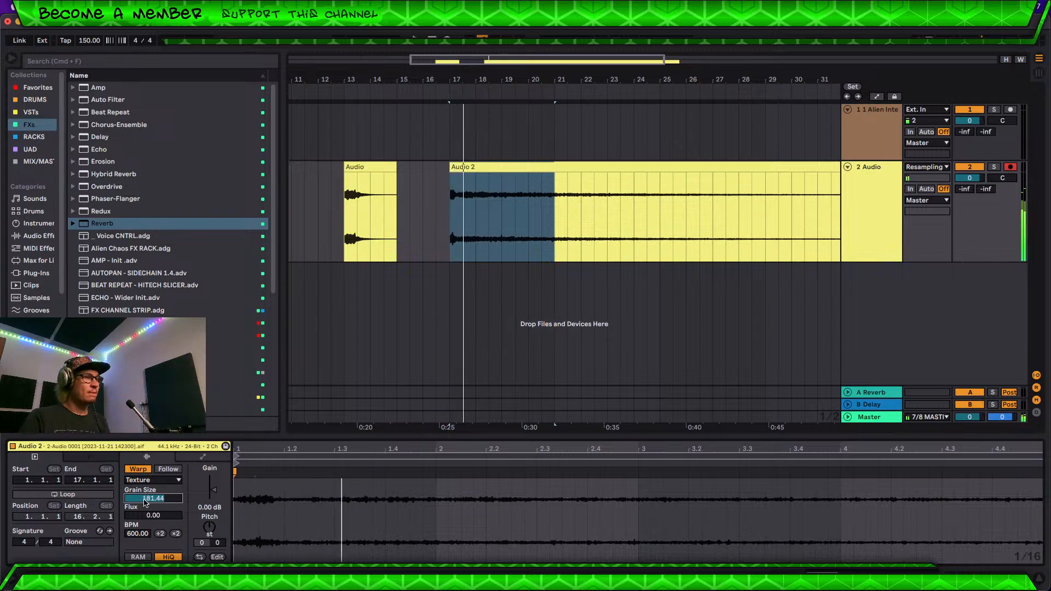
Step: Raise the Grain Size of the recording at bar 17 to 263 and listen to it
left_click_drag(144, 500, 145, 482)
key("space")
key("space")
key("space")
key("space")
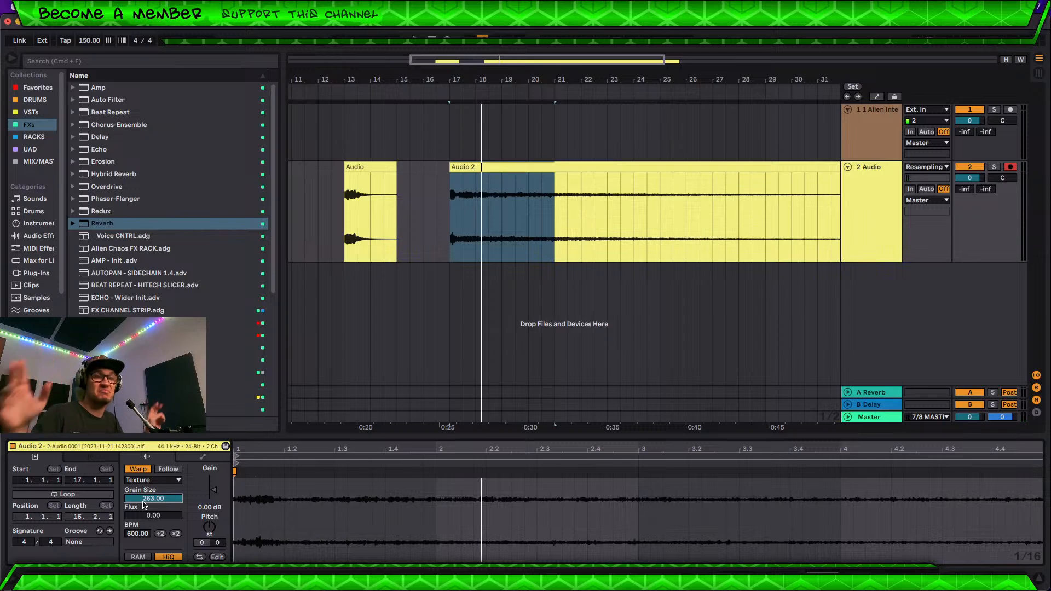
key("space")
Step: Lower the Grain Size of the recording at bar 17 to 28.51 and to 2, playing each setting
left_click_drag(146, 503, 147, 527)
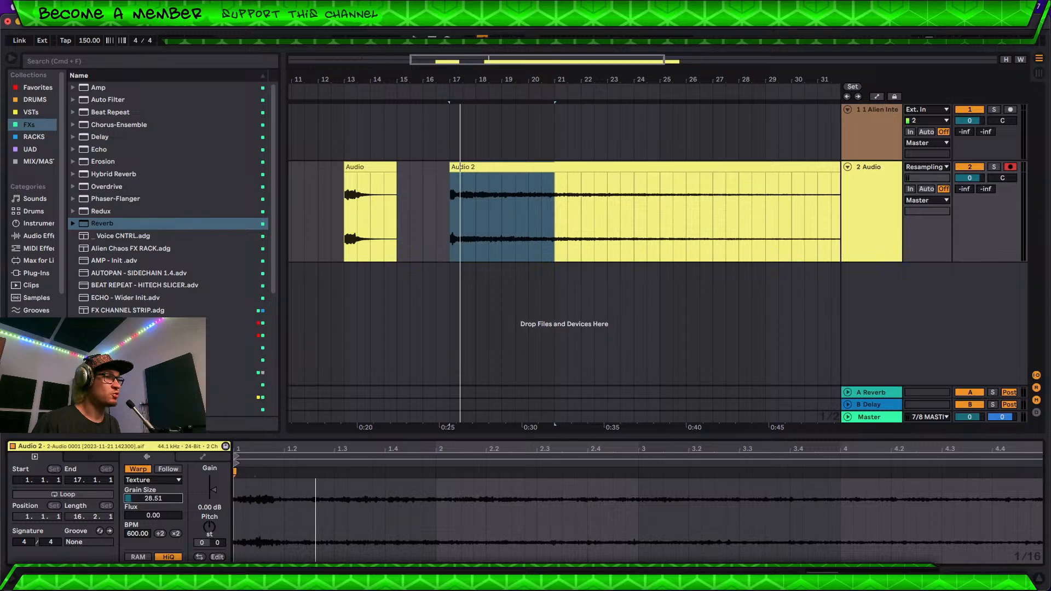
key("space")
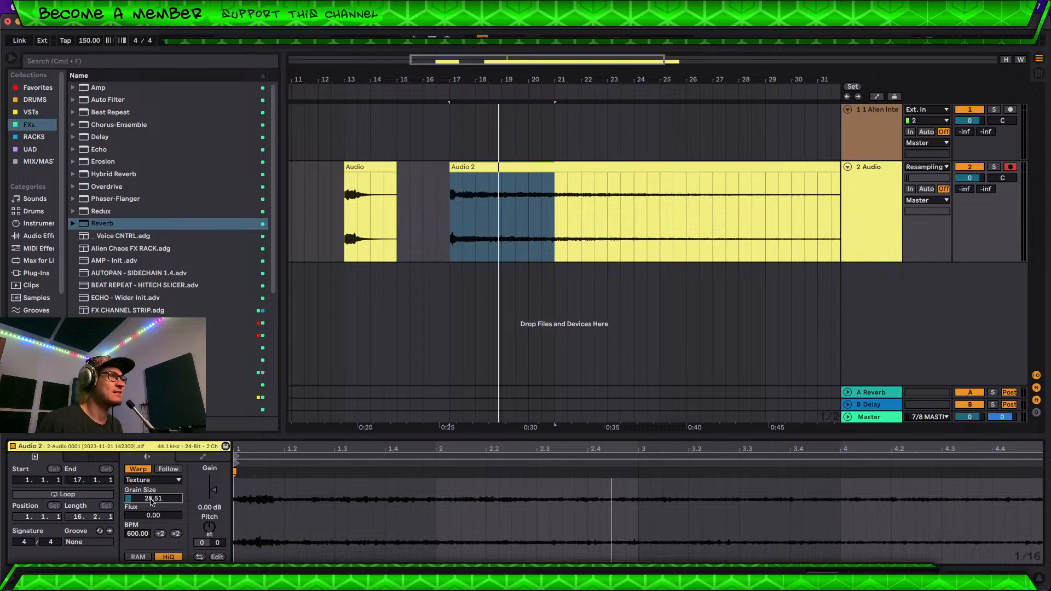
left_click_drag(153, 502, 153, 572)
key("space")
key("space")
key("space")
key("space")
key("space")
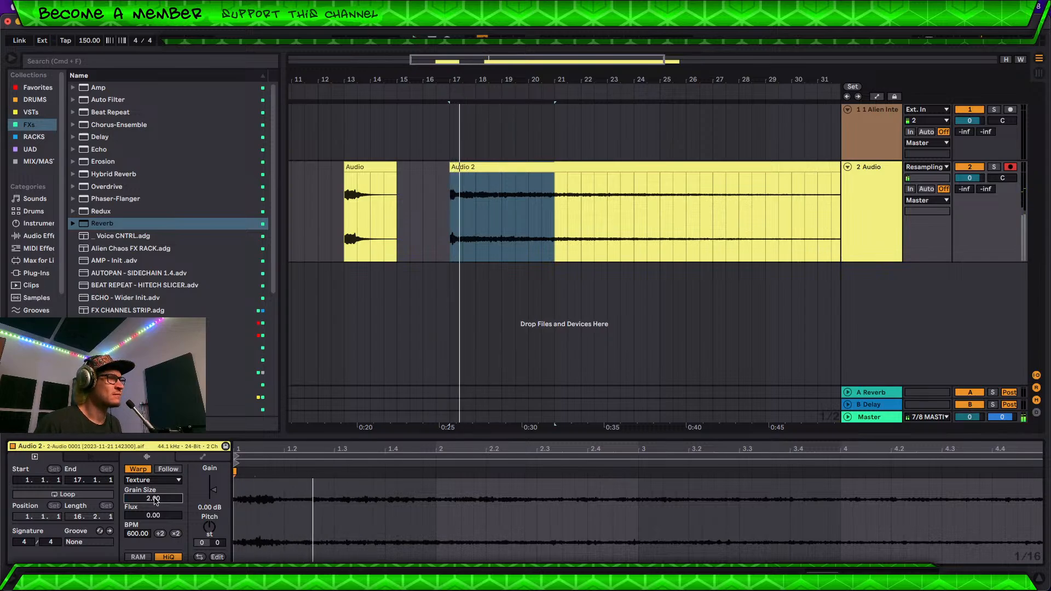
key("space")
key("space")
Step: Set the Grain Size of the recording at bar 17 to 46.86 and replay it several times
left_click_drag(154, 501, 154, 476)
key("space")
key("space")
key("space")
key("space")
key("space")
key("space")
key("space")
key("space")
key("space")
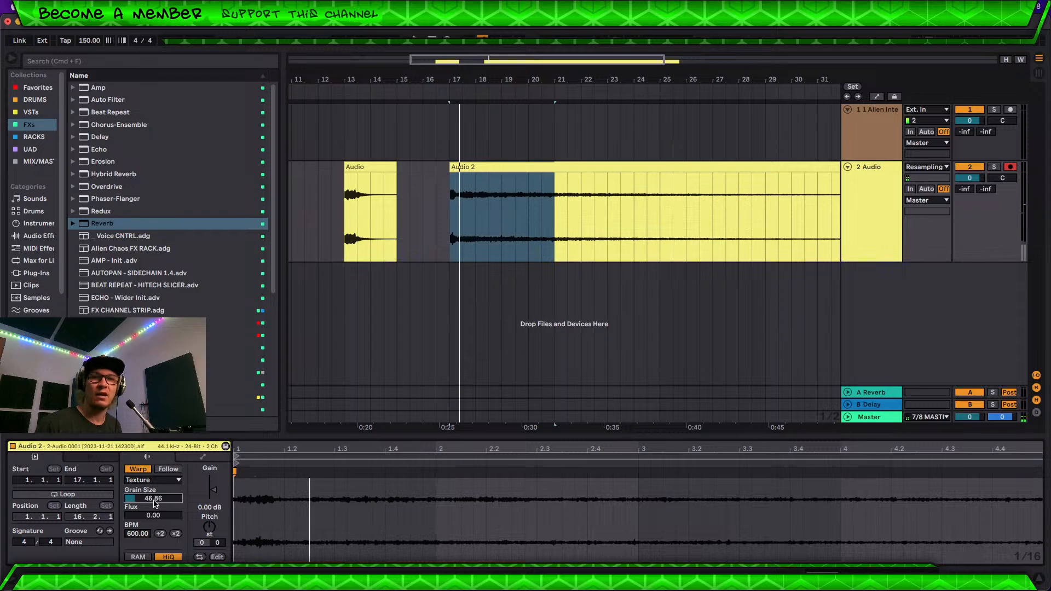
key("space")
key("space")
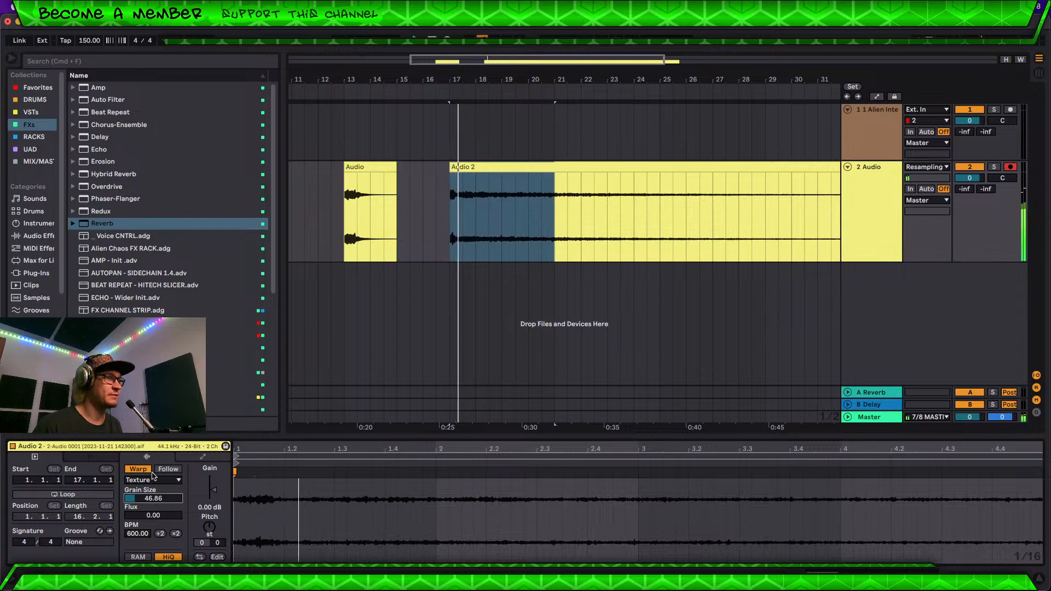
key("space")
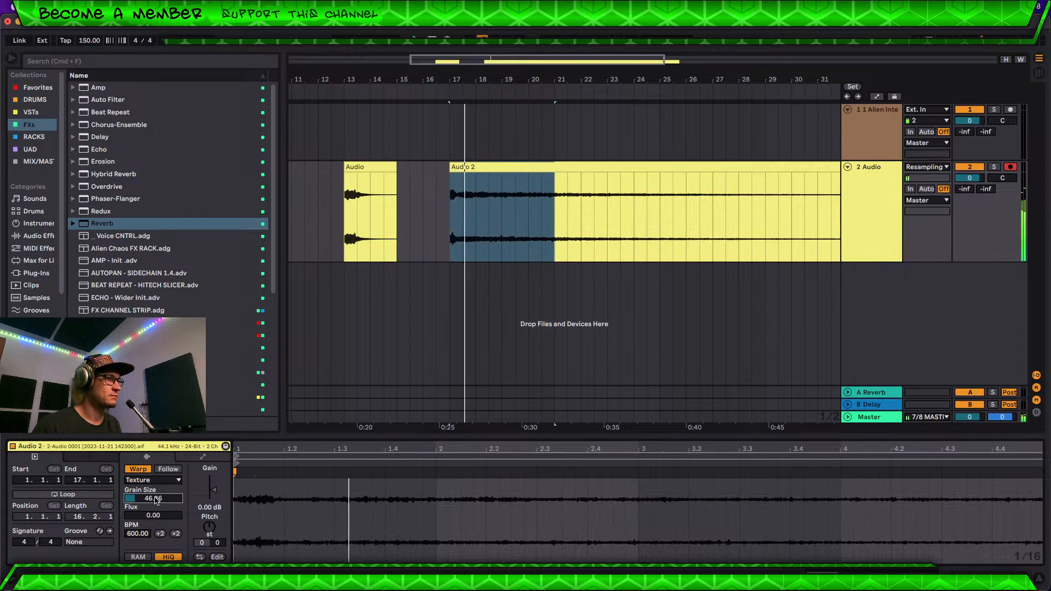
Step: Increase the Grain Size of the recording at bar 17 to 118.23 and play it
left_click_drag(154, 499, 154, 476)
key("space")
key("space")
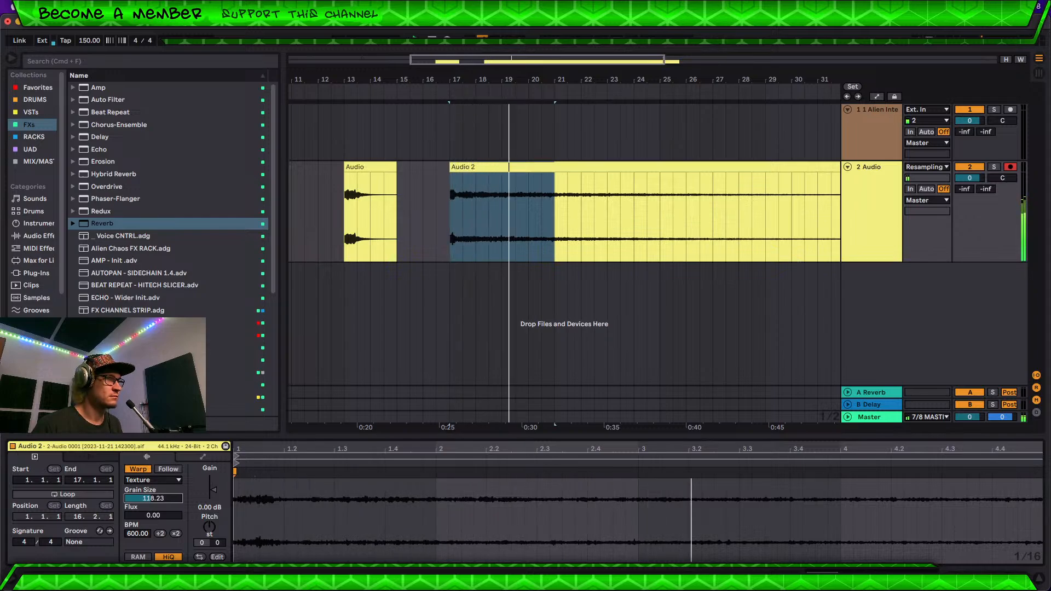
Step: Insert a third audio track, set its input to Resampling and arm it for recording
right_click(876, 316)
left_click(912, 321)
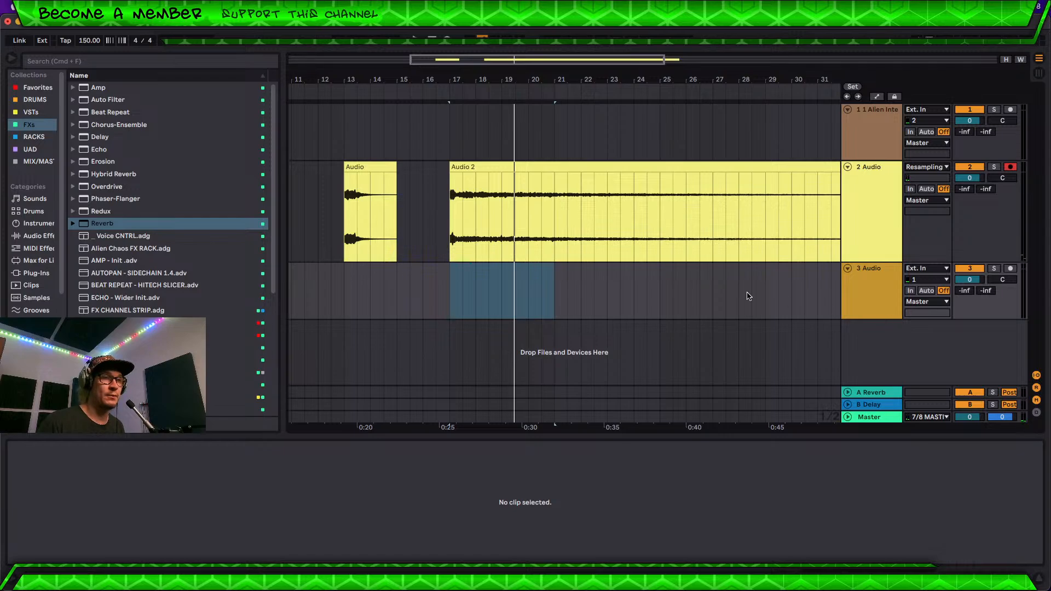
left_click(615, 178)
left_click(927, 269)
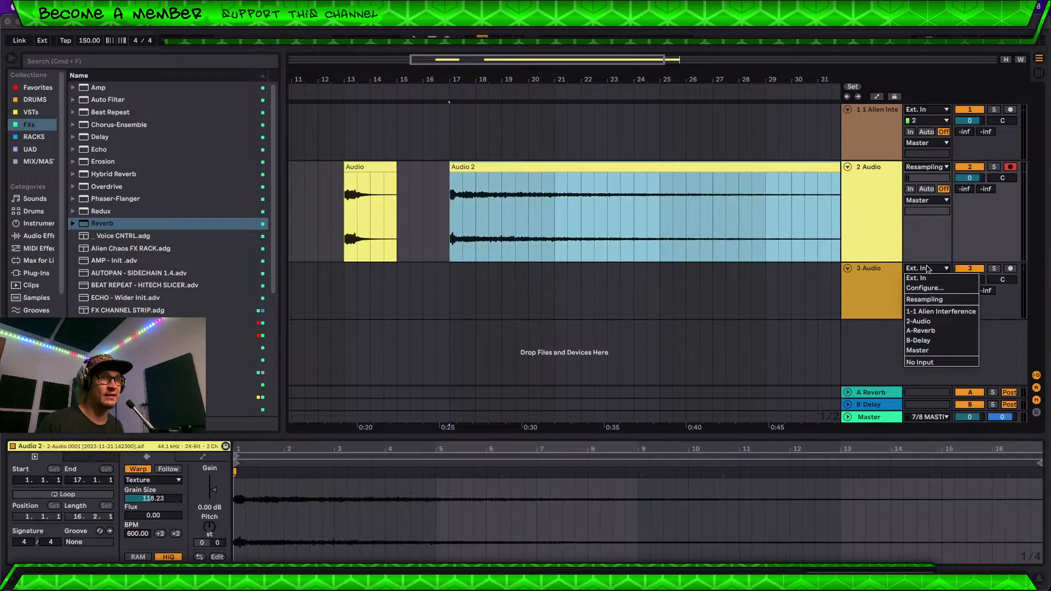
left_click(934, 300)
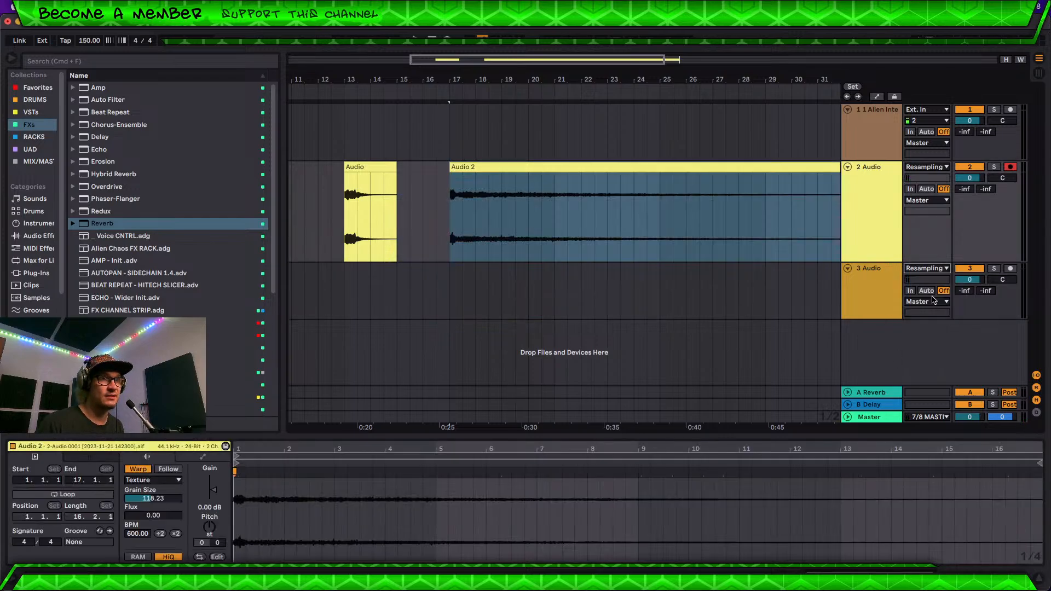
left_click(1010, 268)
Step: Set the Grain Size of the recording at bar 17 on track 2 to 2 and play it
left_click(702, 171)
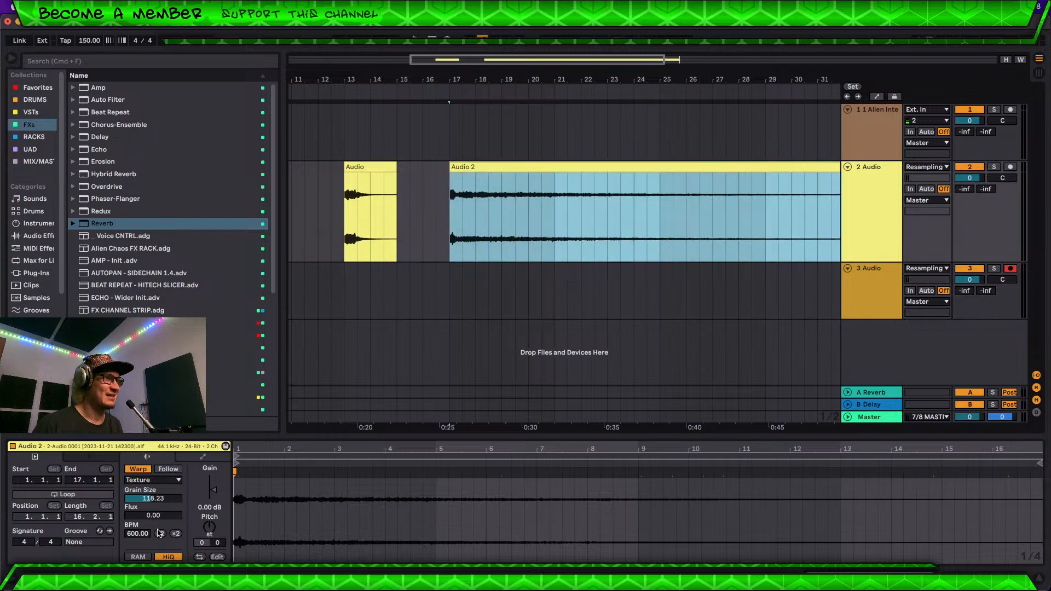
left_click_drag(159, 499, 159, 548)
key("space")
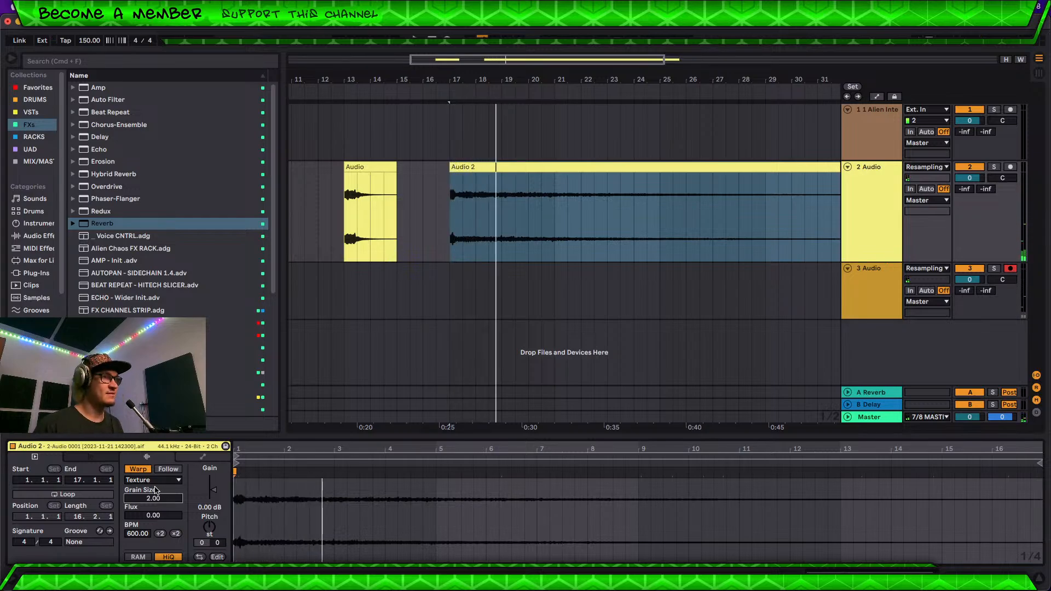
Step: Resample the stretched sound onto track 3 from bar 17 and trim the new clip to end at bar 21
left_click(447, 40)
left_click(417, 39)
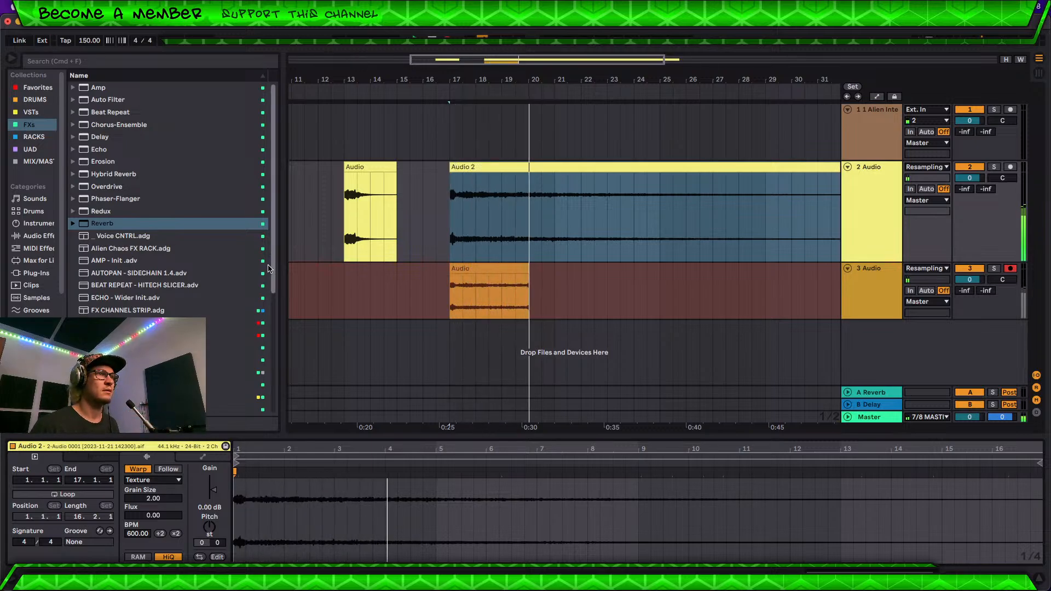
key("space")
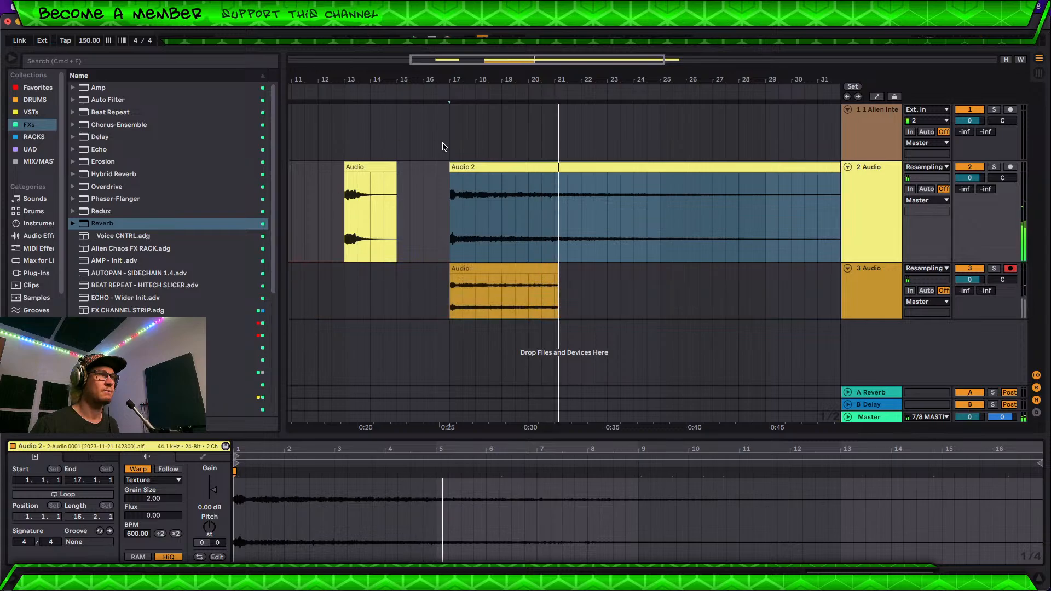
left_click(555, 268)
left_click(522, 266)
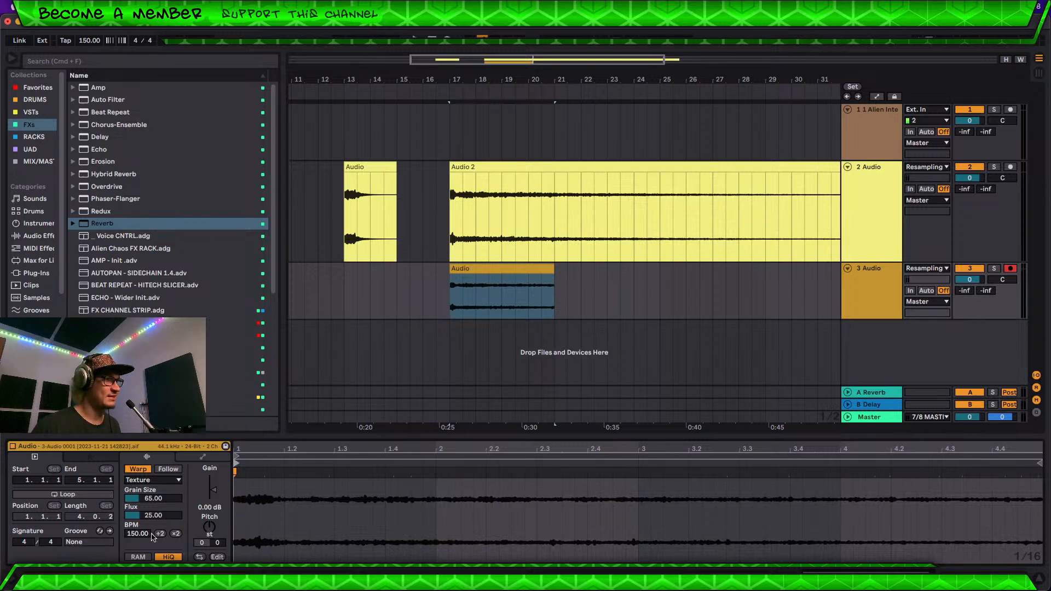
Step: Stretch the track 3 recording by doubling its clip tempo twice to 600 BPM and set its Flux to 0
left_click(176, 534)
left_click(176, 534)
left_click_drag(159, 518, 159, 548)
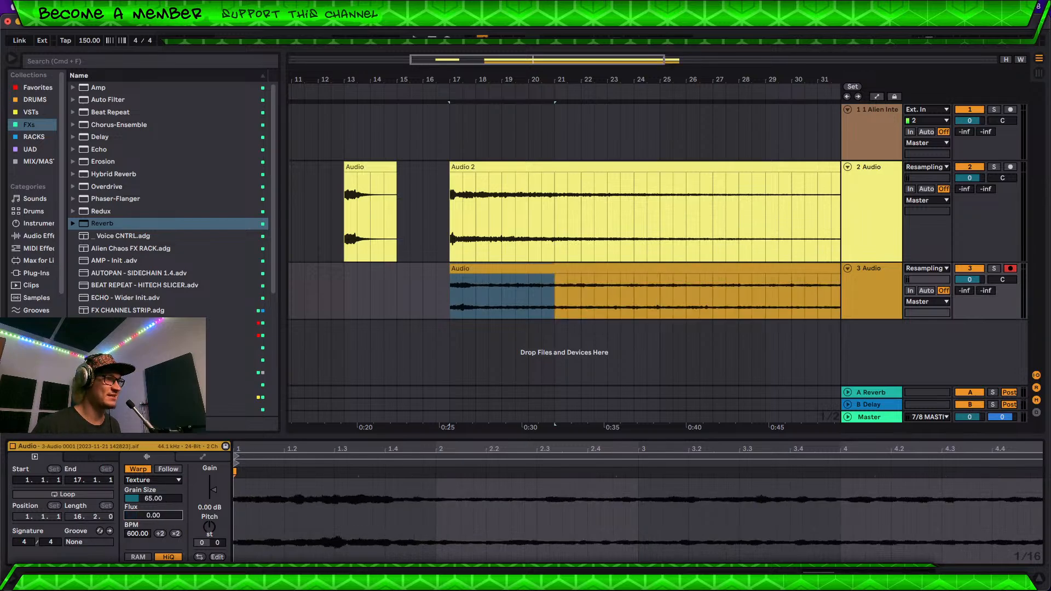
Step: Solo track 3 and play its recording with the Grain Size raised to 161.05 and to 216.10
left_click_drag(158, 499, 269, 459)
left_click(993, 268)
key("space")
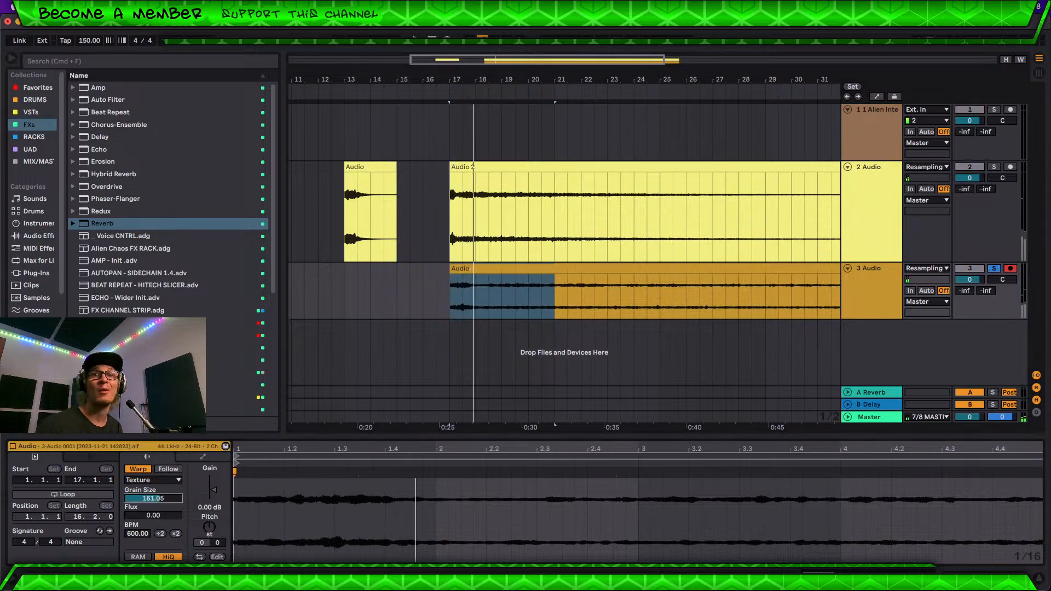
key("space")
mouse_move(153, 499)
left_mouse_down()
mouse_move(153, 485)
mouse_move(154, 498)
left_mouse_up()
key("space")
key("space")
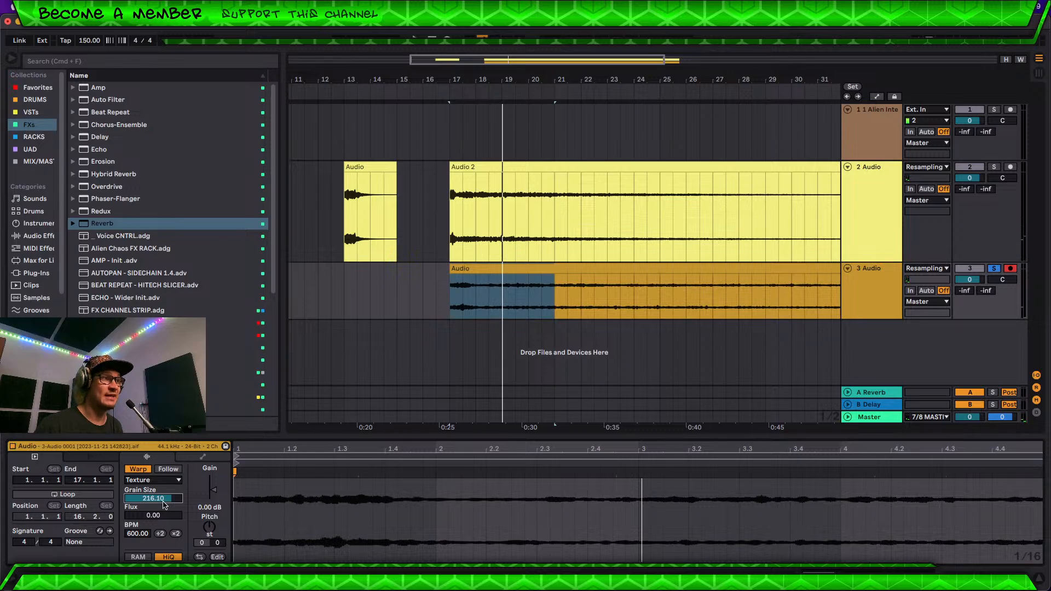
Step: Transpose the track 3 recording down 7 semitones, play it, and reset the pitch to 0
mouse_move(208, 527)
left_mouse_down()
mouse_move(208, 519)
mouse_move(209, 540)
left_mouse_up()
key("space")
key("space")
key("space")
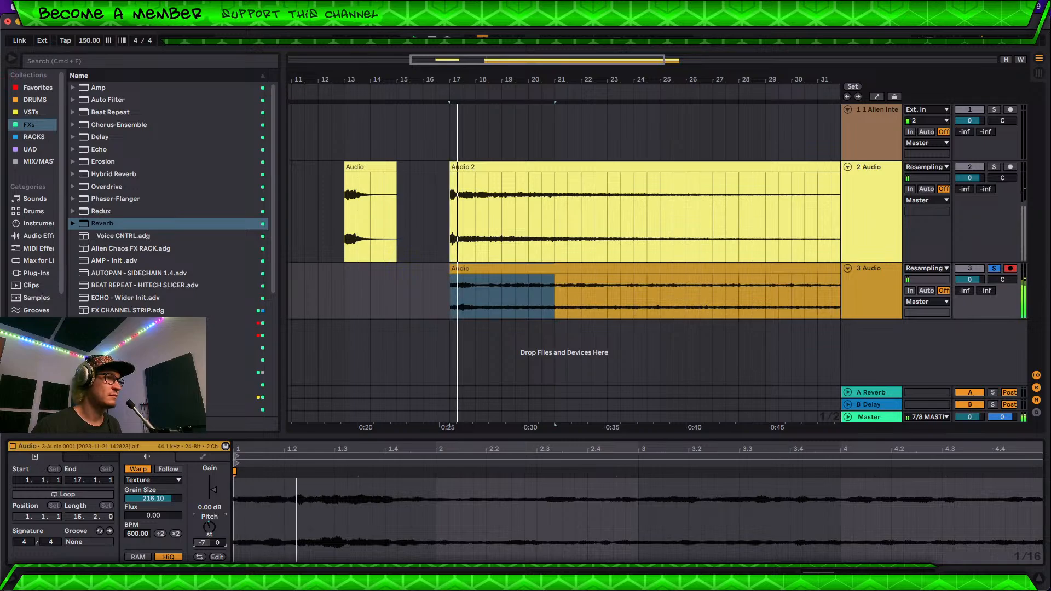
key("space")
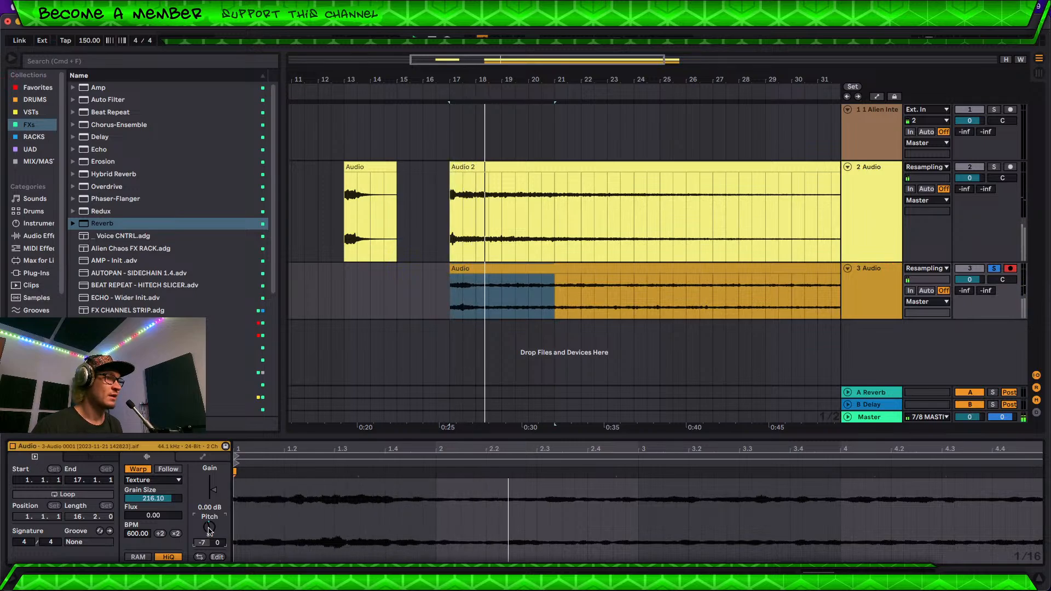
double_click(209, 527)
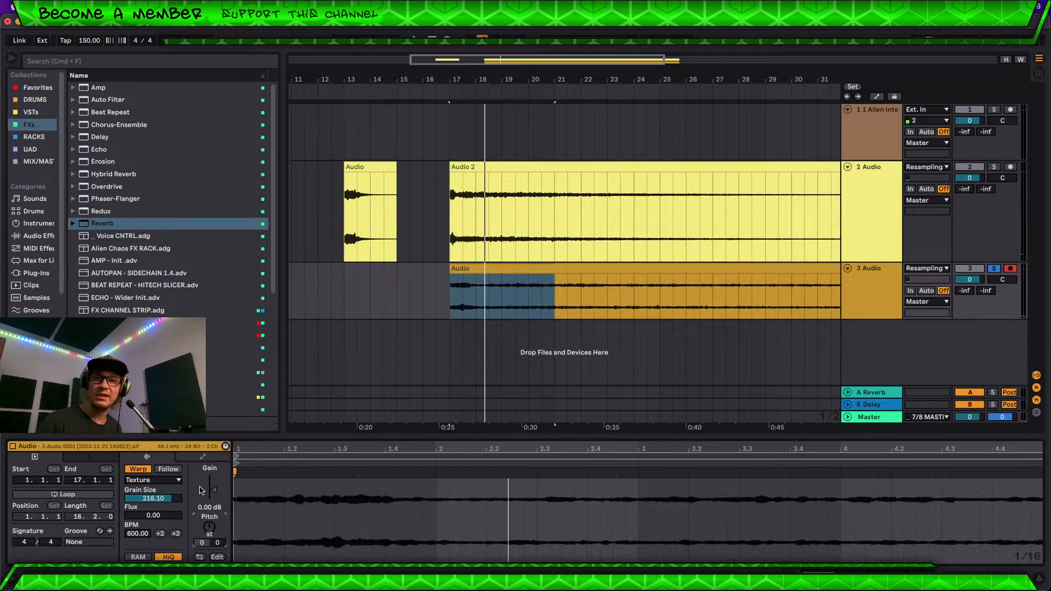
Step: Draw a rising transposition envelope on the track 3 clip from 0 st at bar 1 to +41 st just past 4.4, and play it
left_click(202, 458)
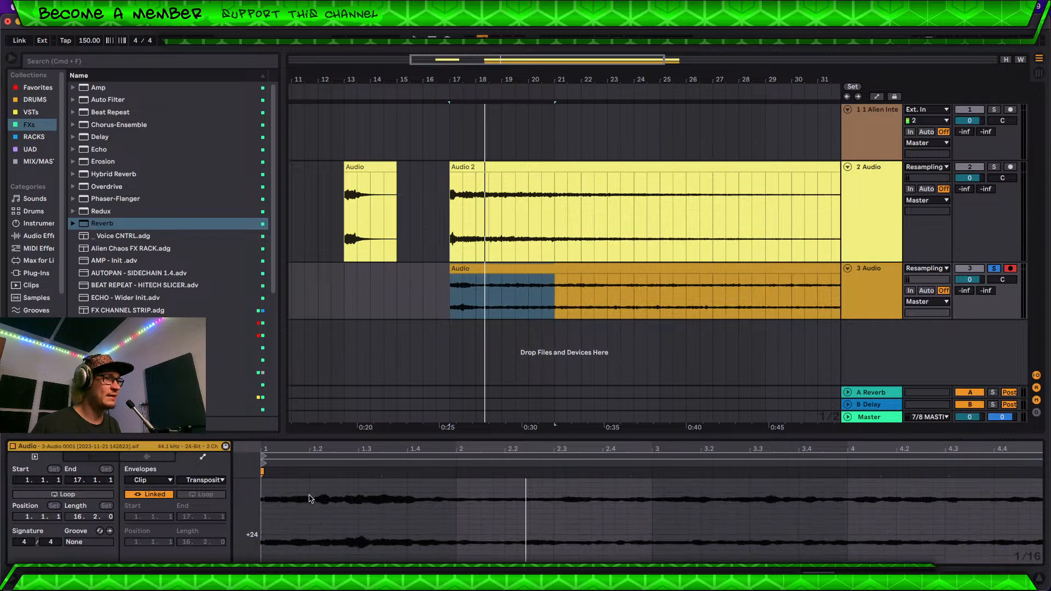
left_click_drag(356, 434, 333, 57)
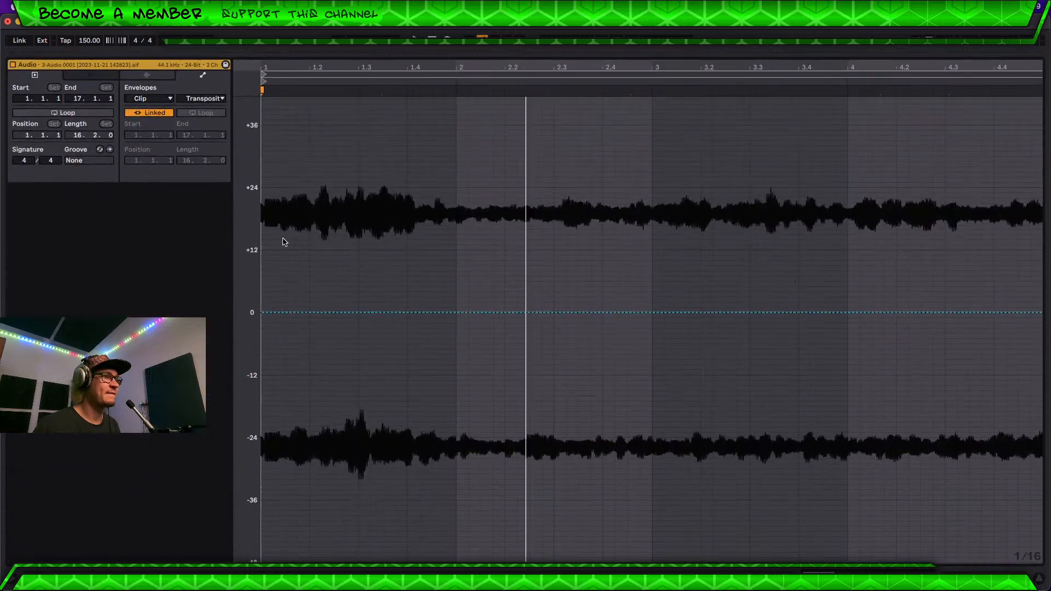
left_click_drag(515, 311, 1029, 102)
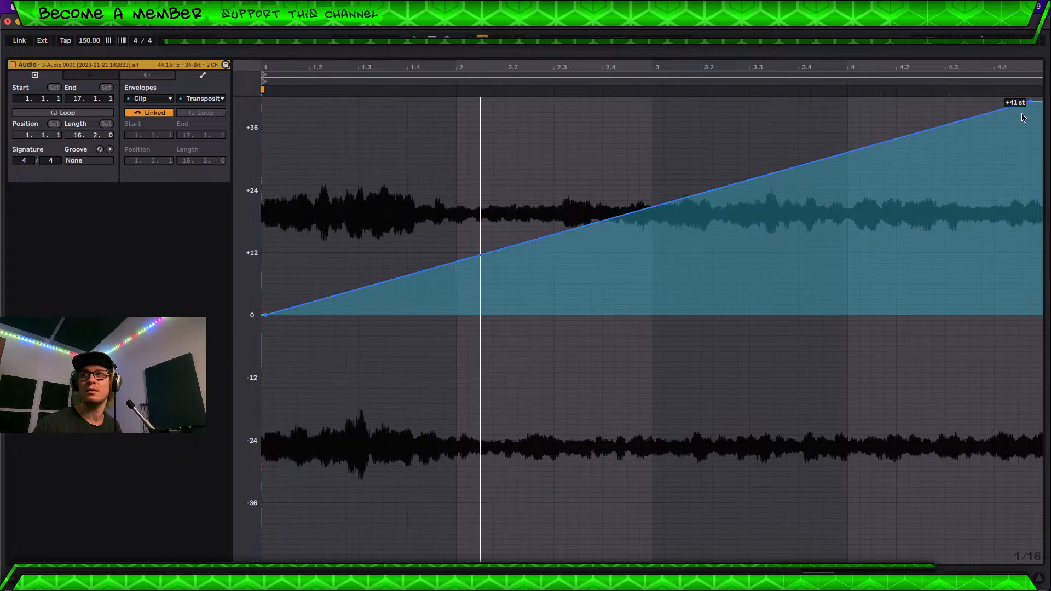
left_click(261, 89)
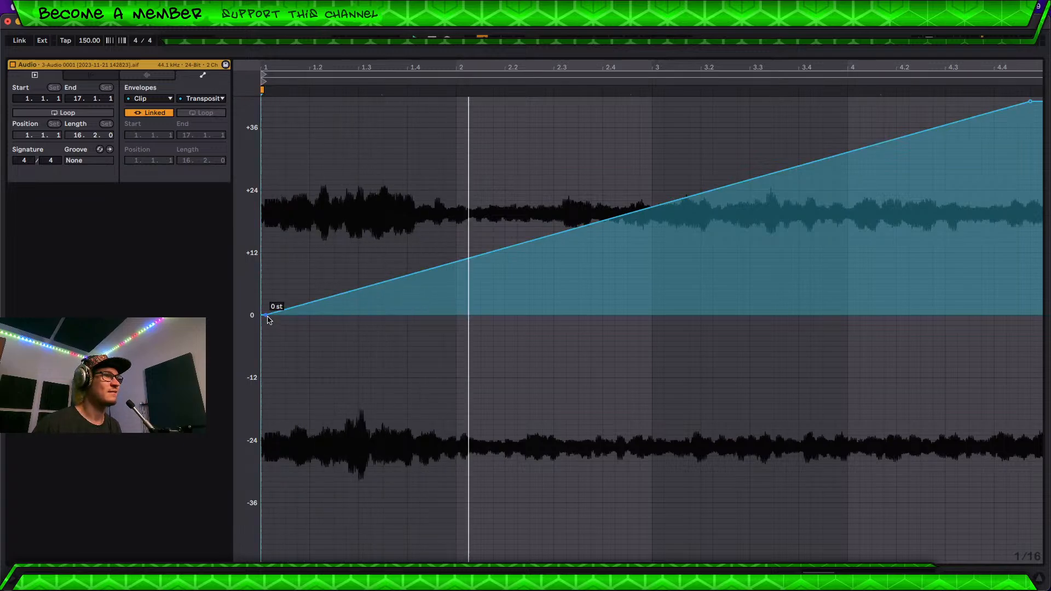
Step: Play the track 3 recording with the Grain Size changed to 232.41 and to 36.66
left_click(147, 75)
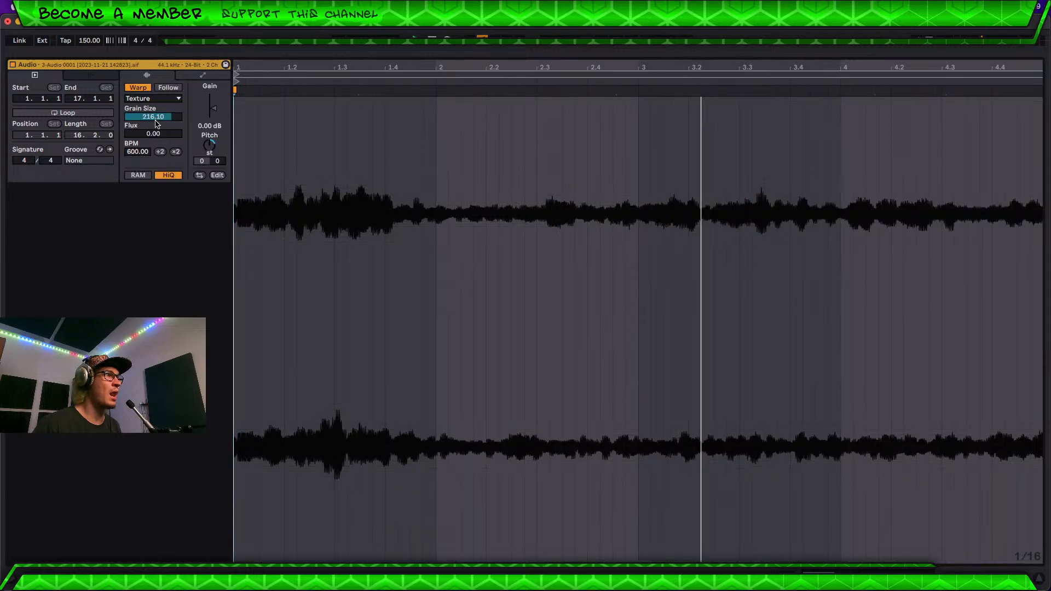
left_click_drag(154, 117, 153, 109)
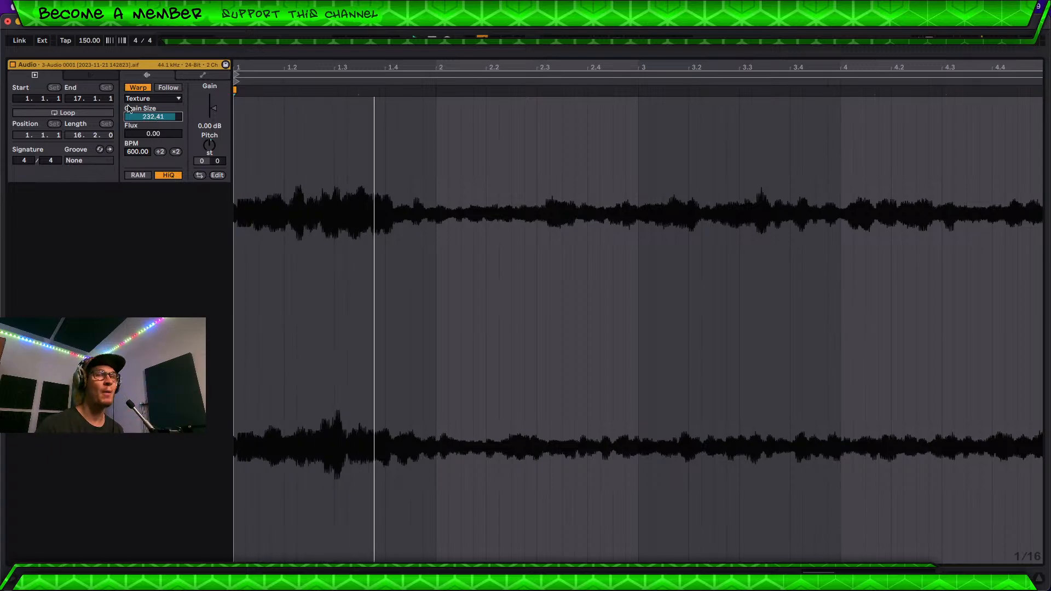
left_click_drag(153, 117, 153, 151)
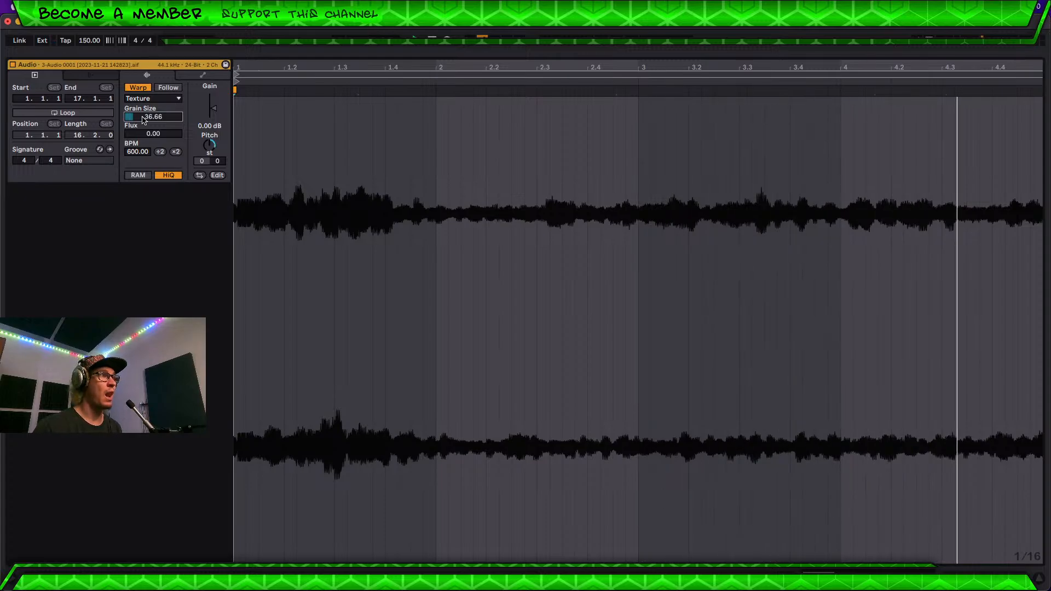
left_click(203, 76)
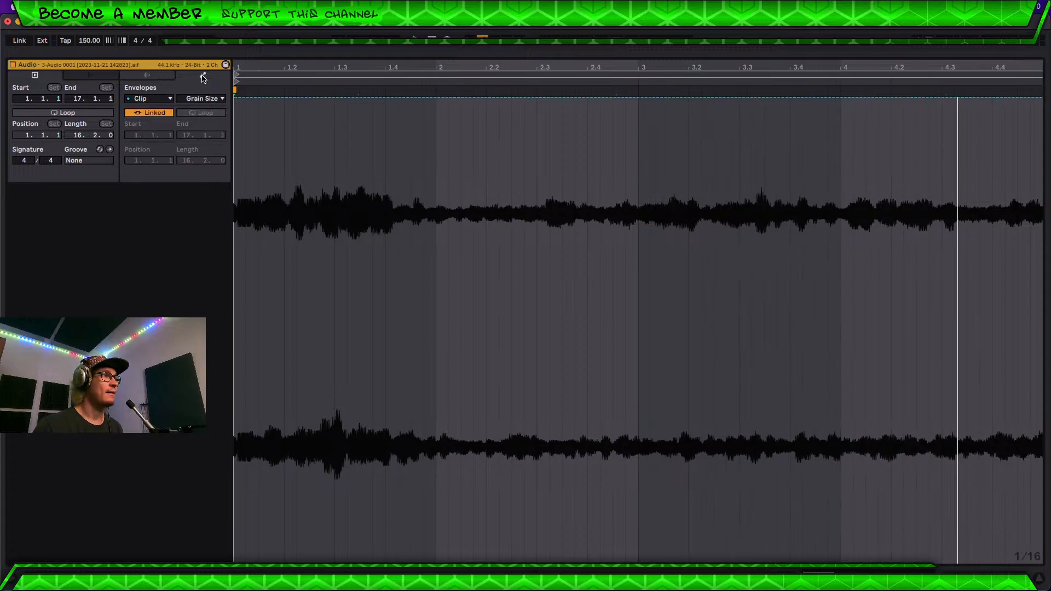
left_click(152, 100)
left_click(180, 94)
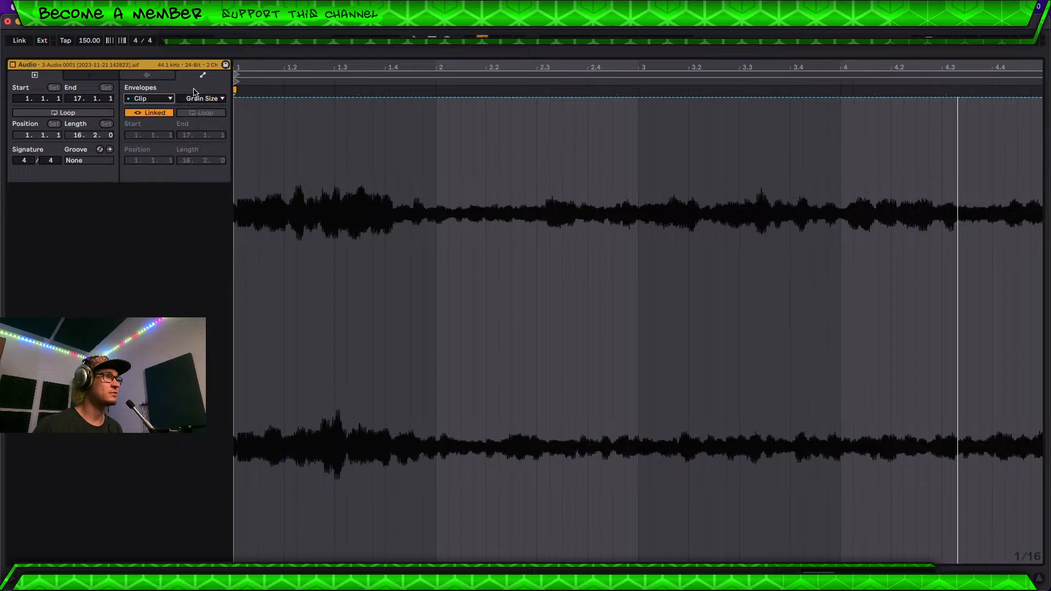
left_click(164, 77)
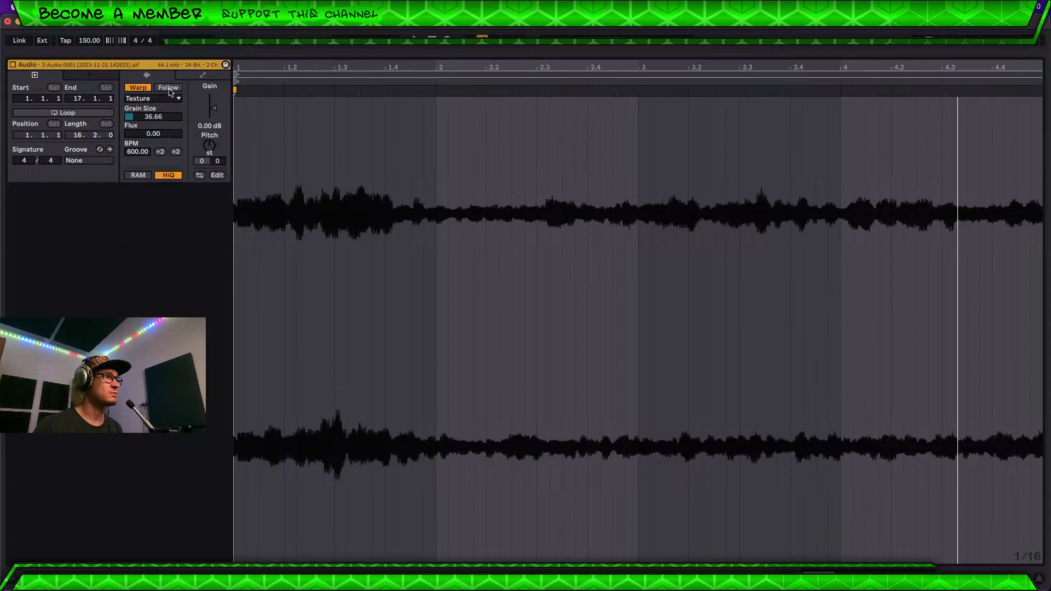
left_click(199, 77)
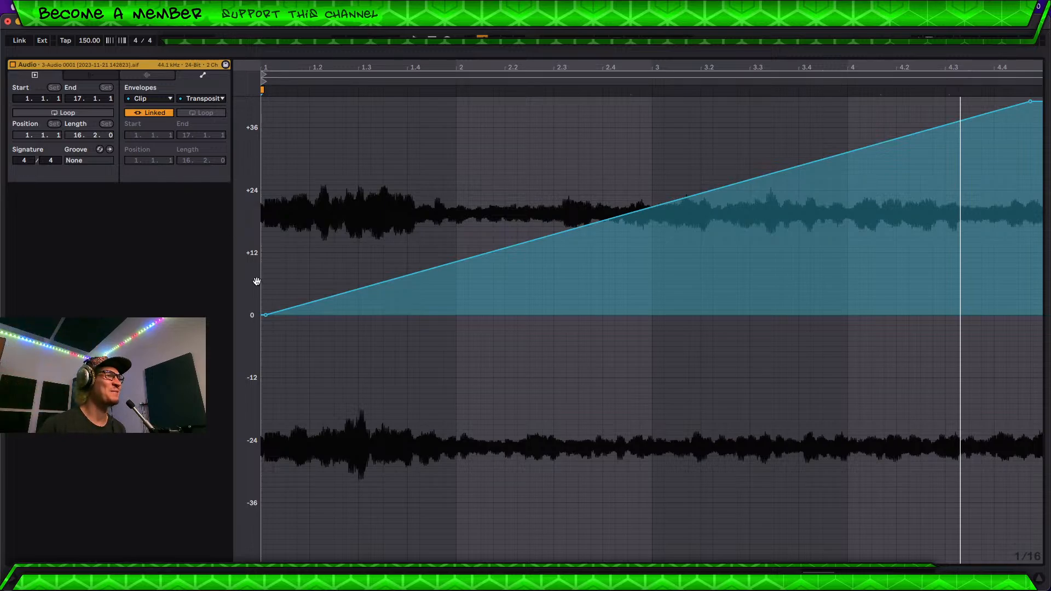
left_click(153, 78)
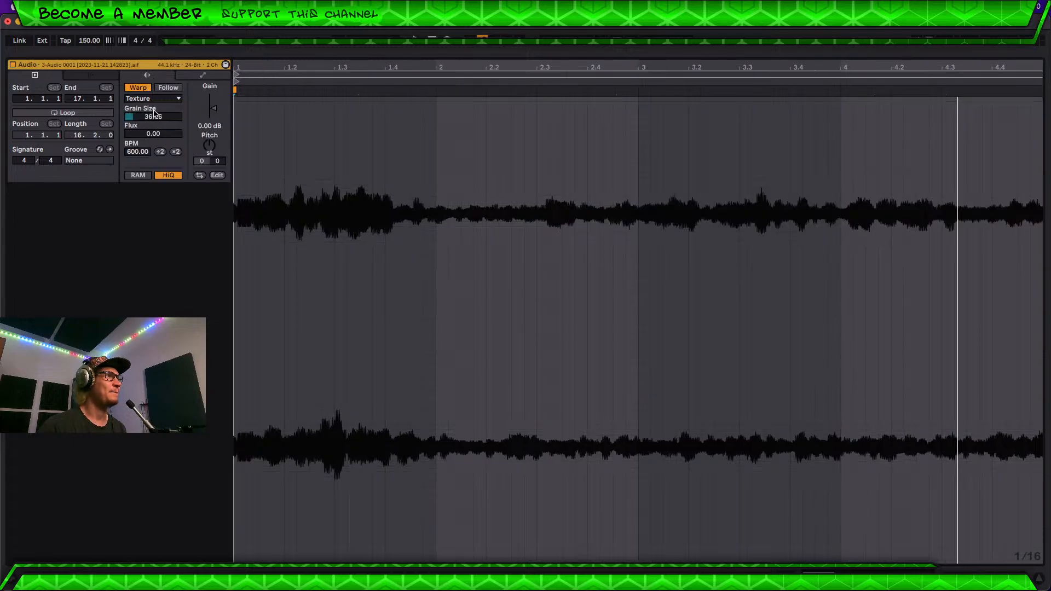
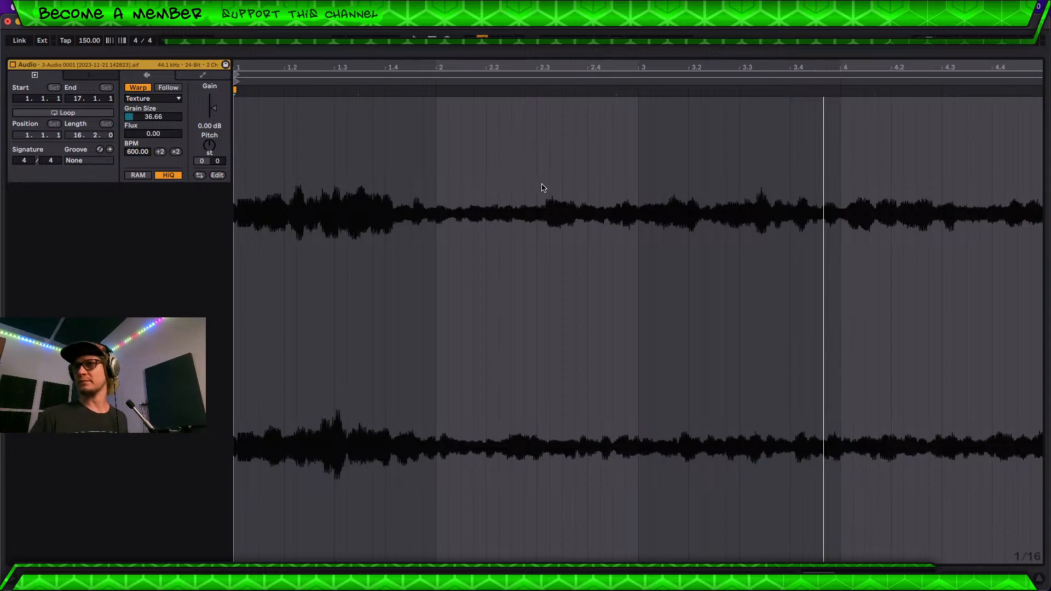
Step: Reshape the track 3 clip's transposition envelope into a downward slope from near its upper limit to -23 st at bar 5, and play it
left_click(205, 76)
left_click_drag(267, 315, 362, 102)
left_click_drag(915, 101, 828, 435)
key("space")
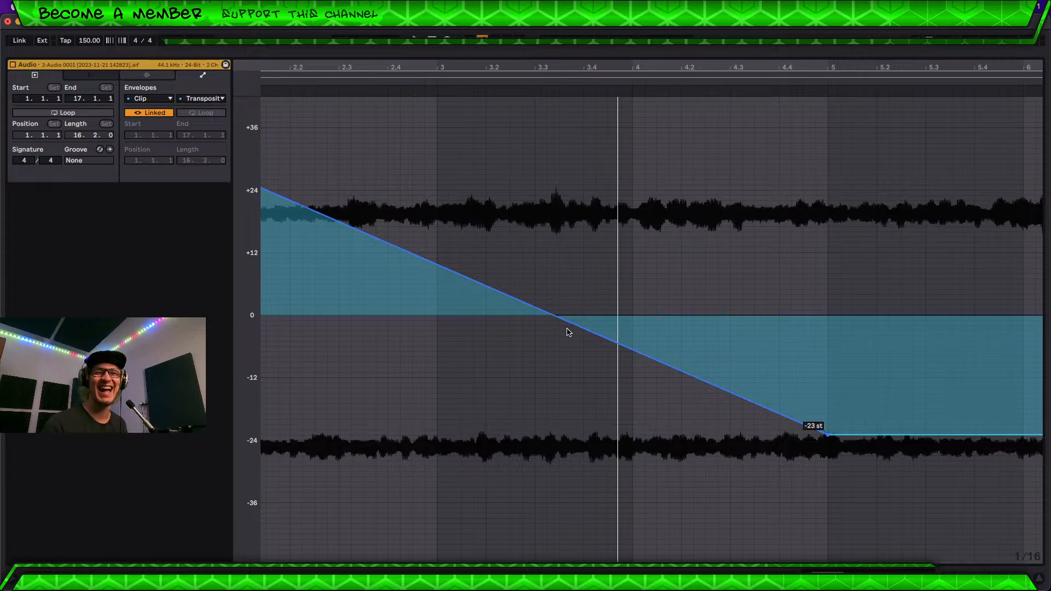
Step: Set the track 3 clip's Grain Size to 205.91, shrink the enlarged clip view to show the arrangement, and play the clip
left_click(147, 75)
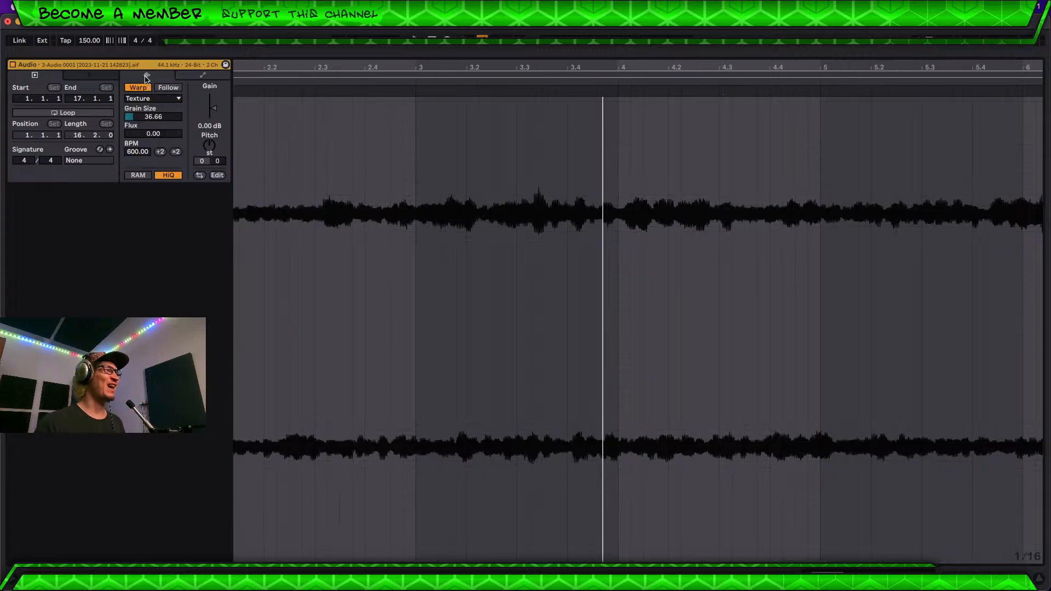
left_click_drag(181, 121, 181, 82)
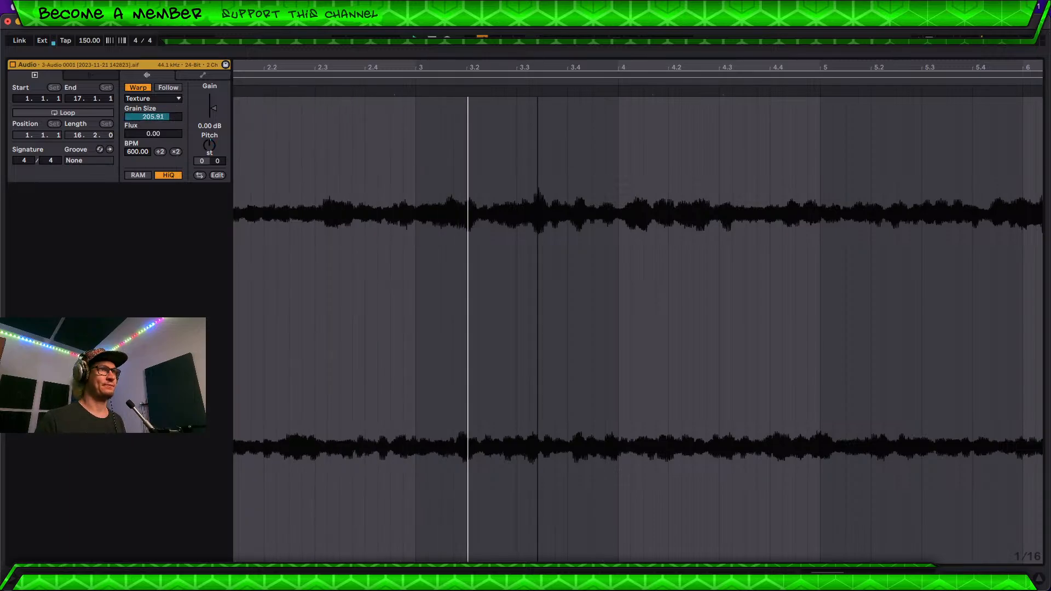
left_click_drag(554, 56, 553, 408)
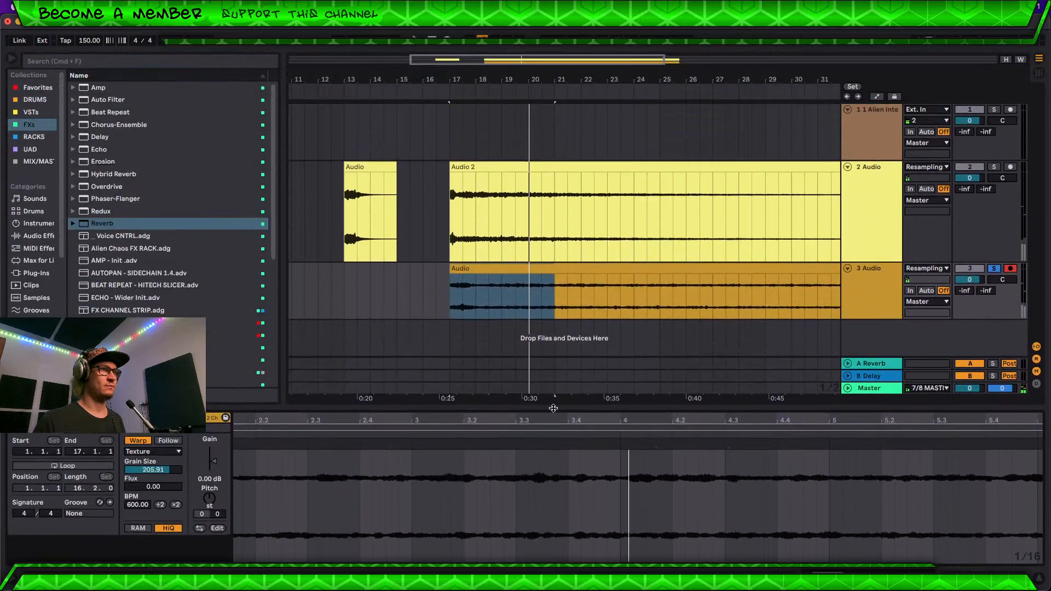
key("space")
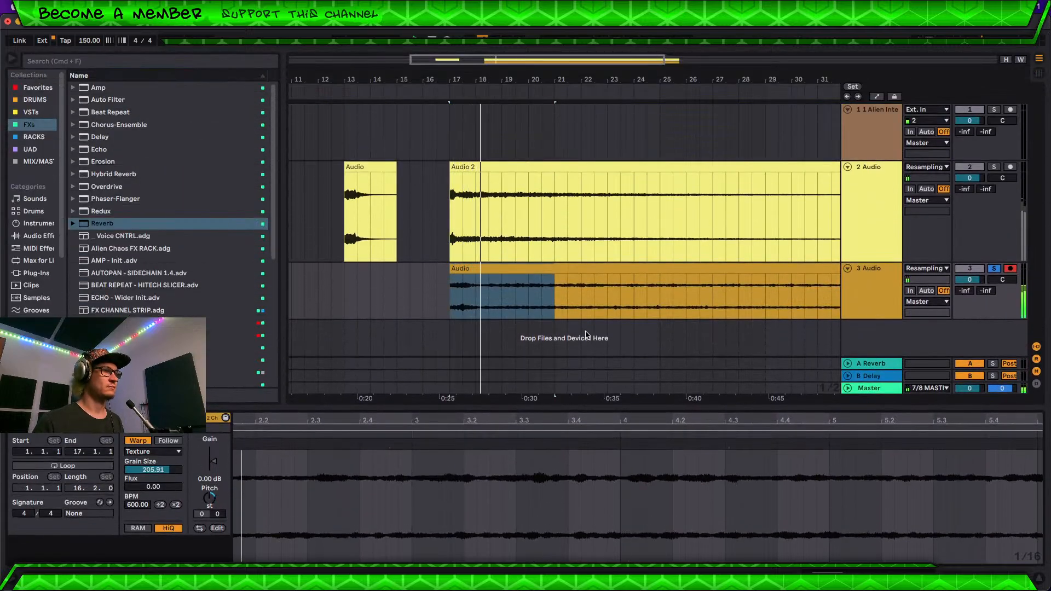
Step: Shorten the track 3 clip so it ends at bar 21, and play it
left_click(856, 274)
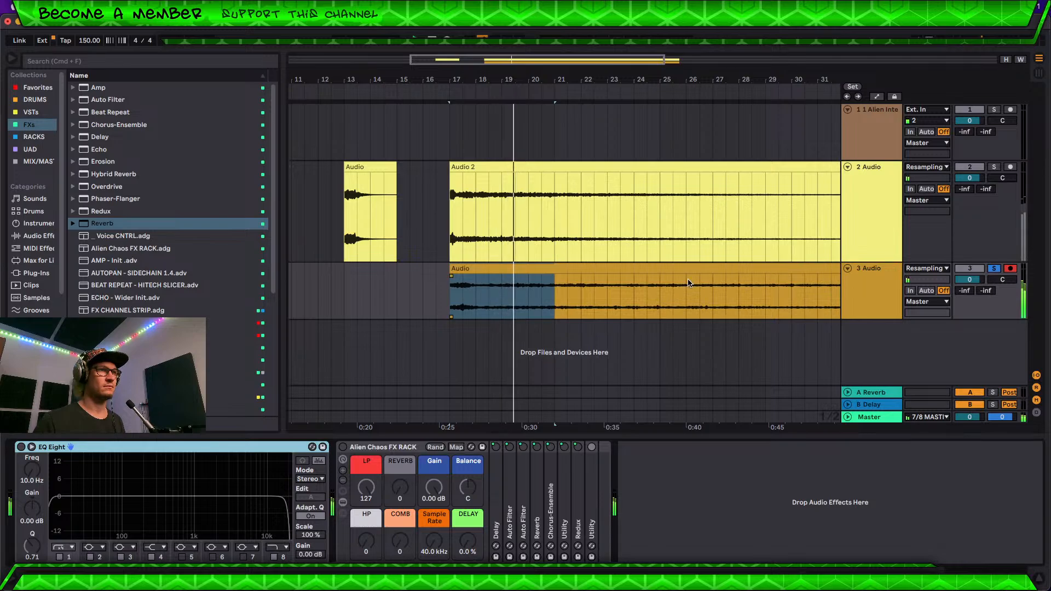
left_click_drag(578, 78, 485, 40)
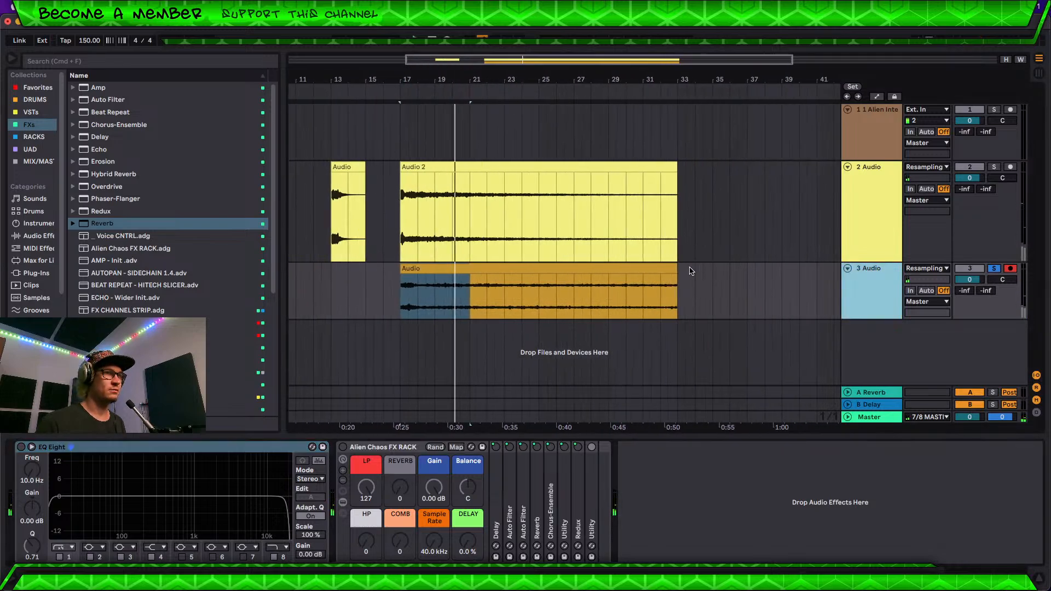
left_click_drag(675, 269, 465, 269)
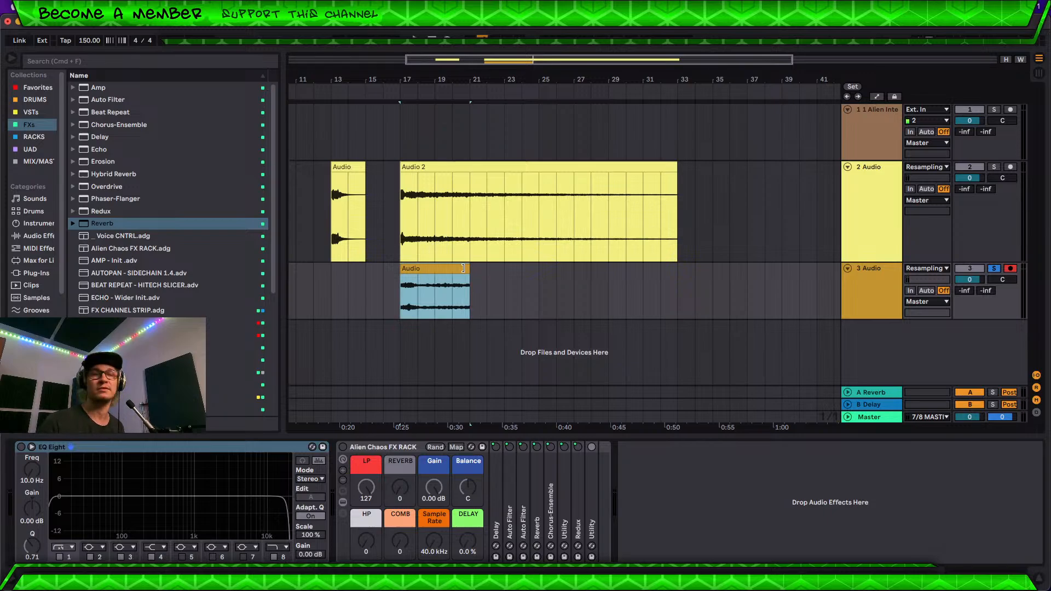
key("space")
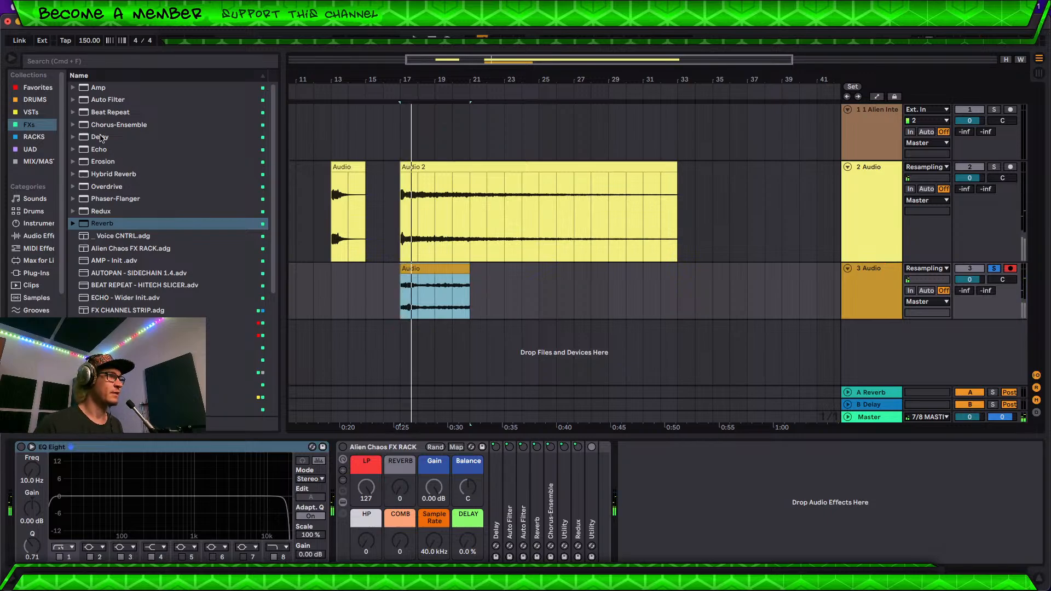
Step: Add a Delay at the end of track 3's effect chain, set its Feedback to 70% and to 63%, and play the clip
left_click_drag(101, 138, 266, 197)
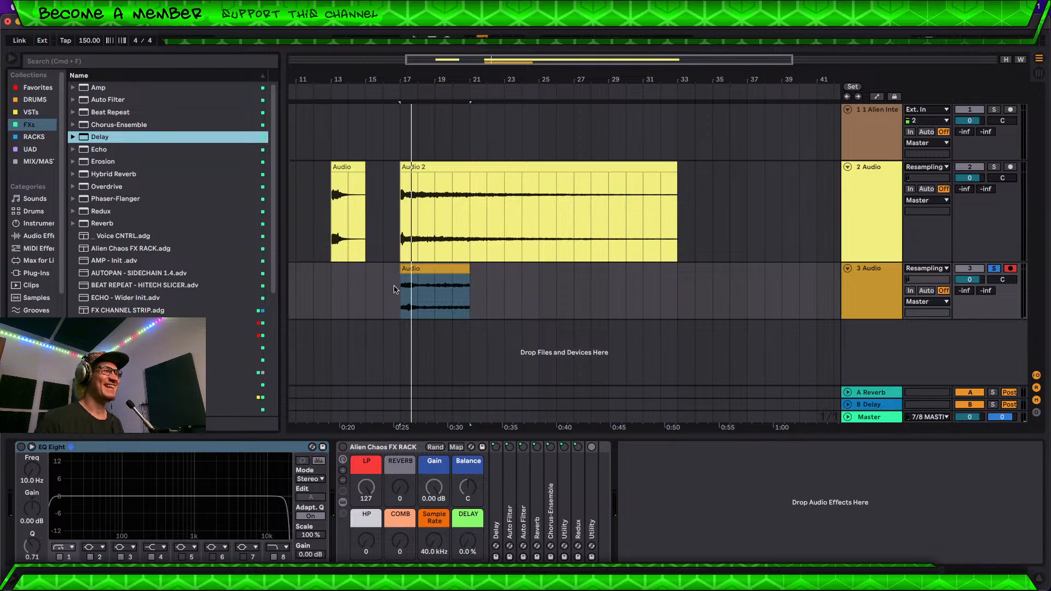
left_click_drag(395, 289, 397, 291)
left_click(848, 513)
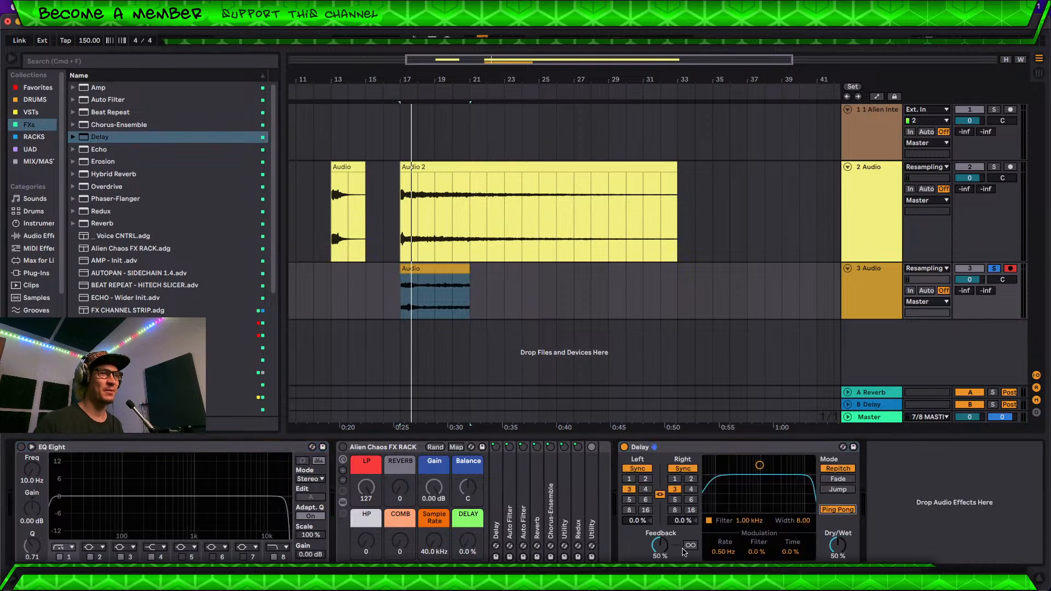
left_click_drag(660, 545, 660, 541)
key("space")
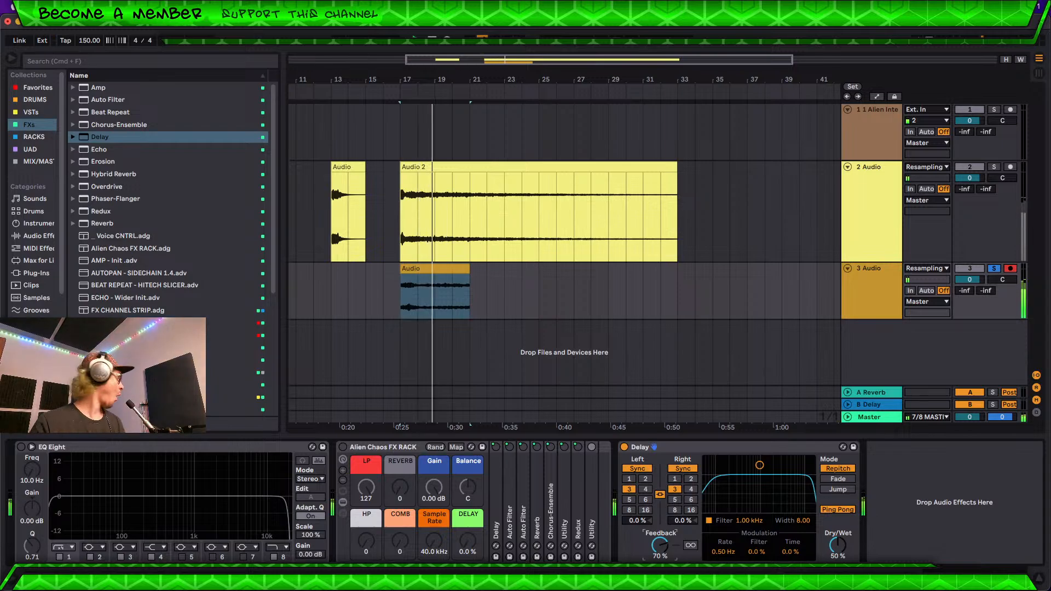
left_click_drag(660, 542, 661, 546)
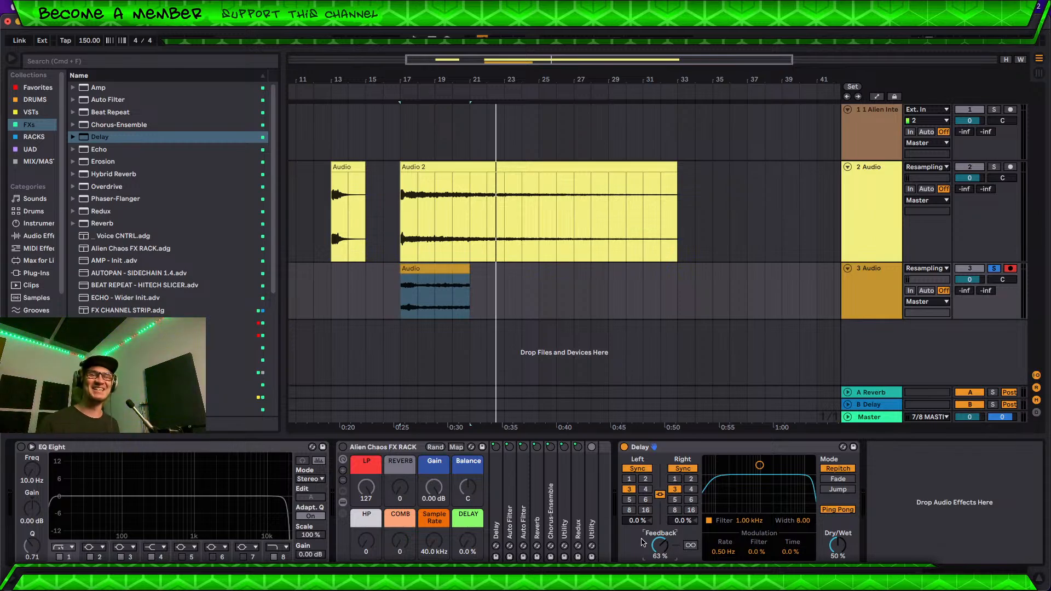
left_click(422, 267)
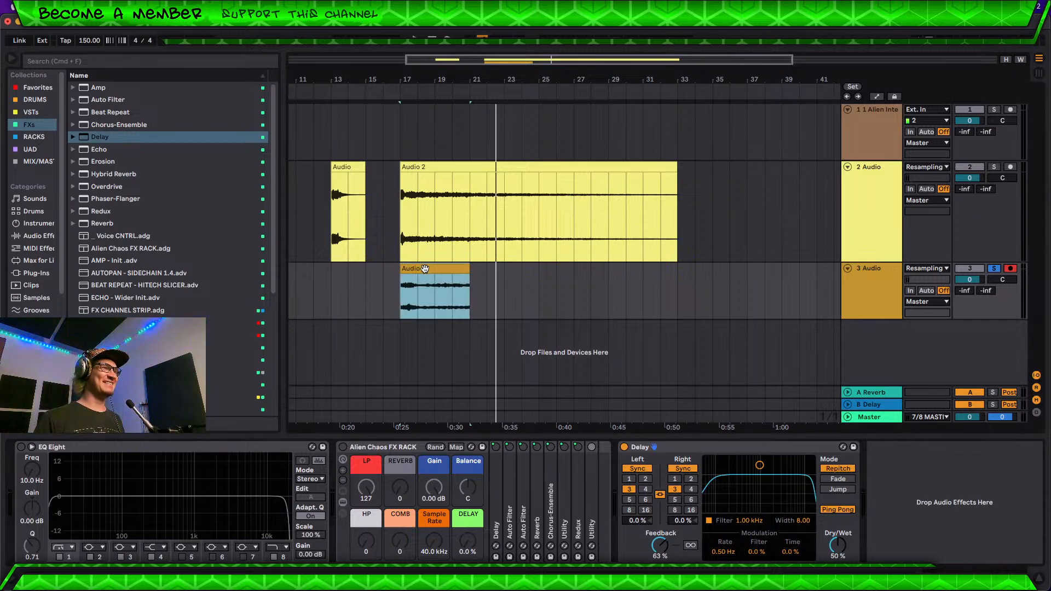
key("space")
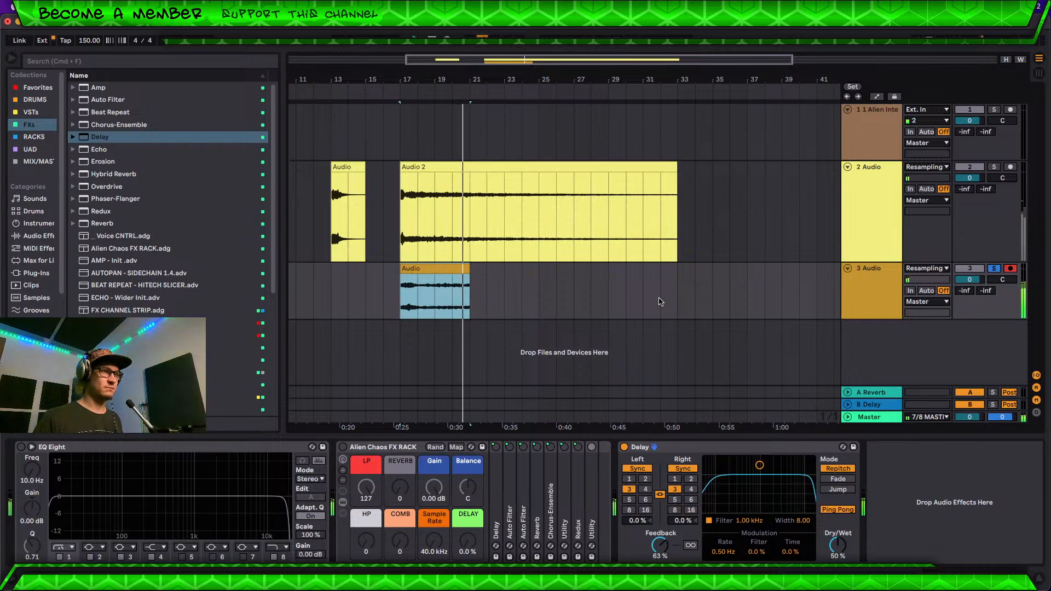
Step: Insert a fourth audio track, set its input to Resampling and arm it for recording
right_click(895, 343)
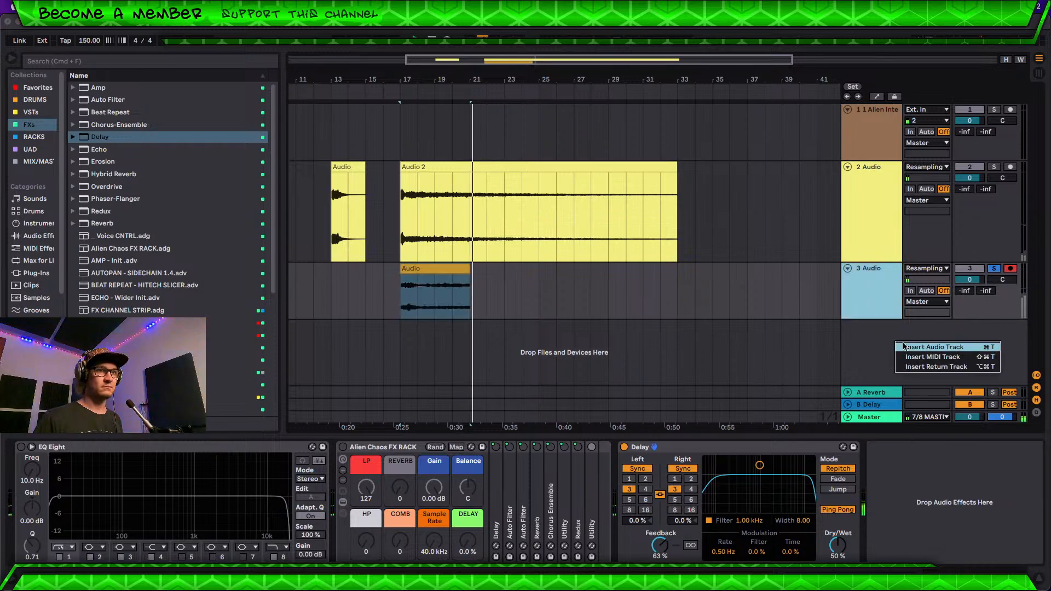
left_click(900, 347)
left_click(927, 327)
left_click(937, 357)
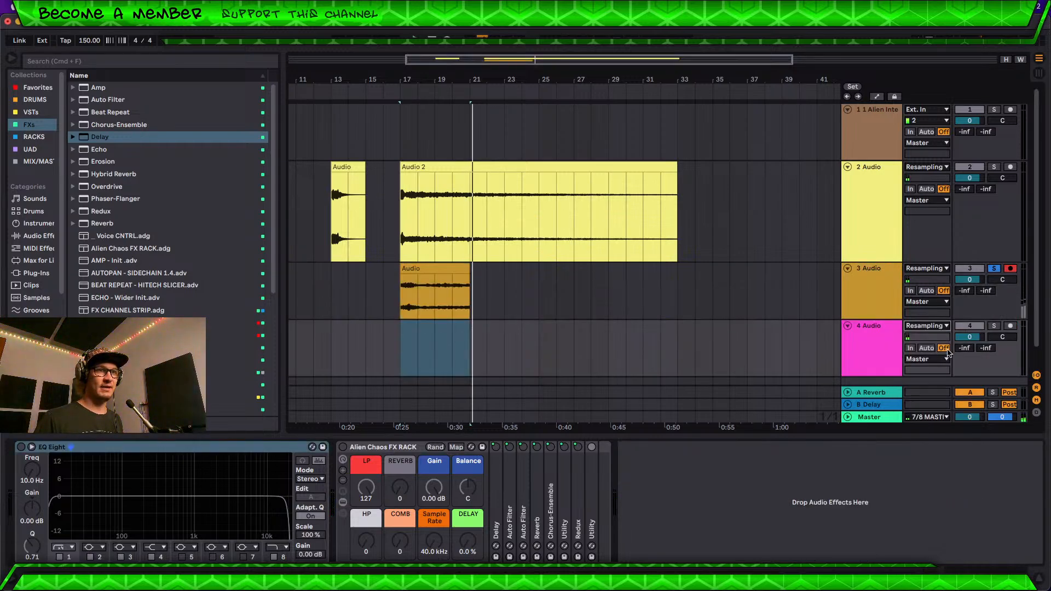
left_click(1010, 326)
Step: Resample the delayed track 3 clip onto track 4 from bar 17 to about bar 24
left_click(452, 280)
left_click(452, 270)
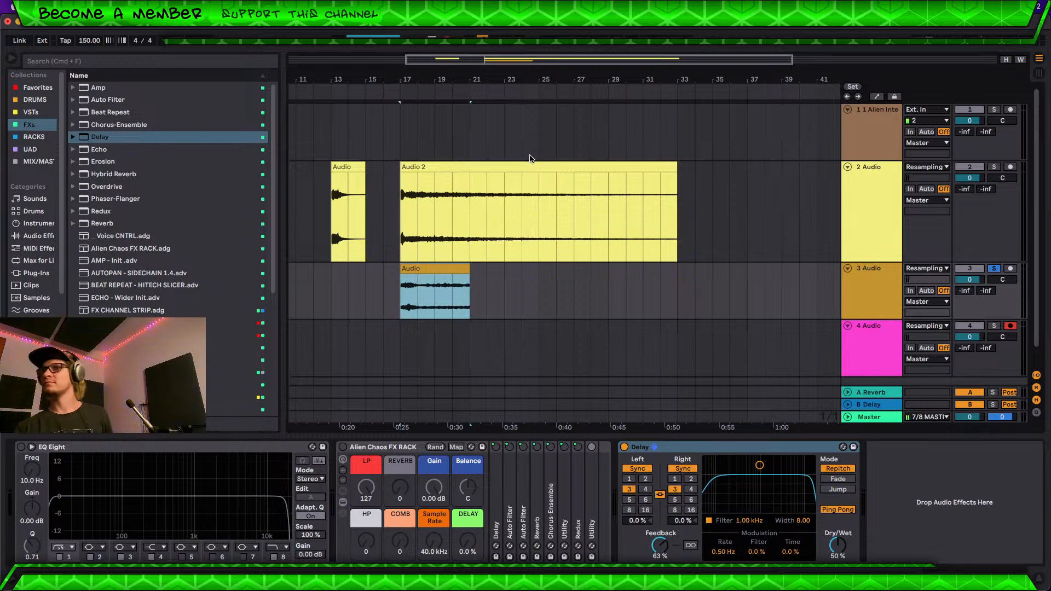
key("F9")
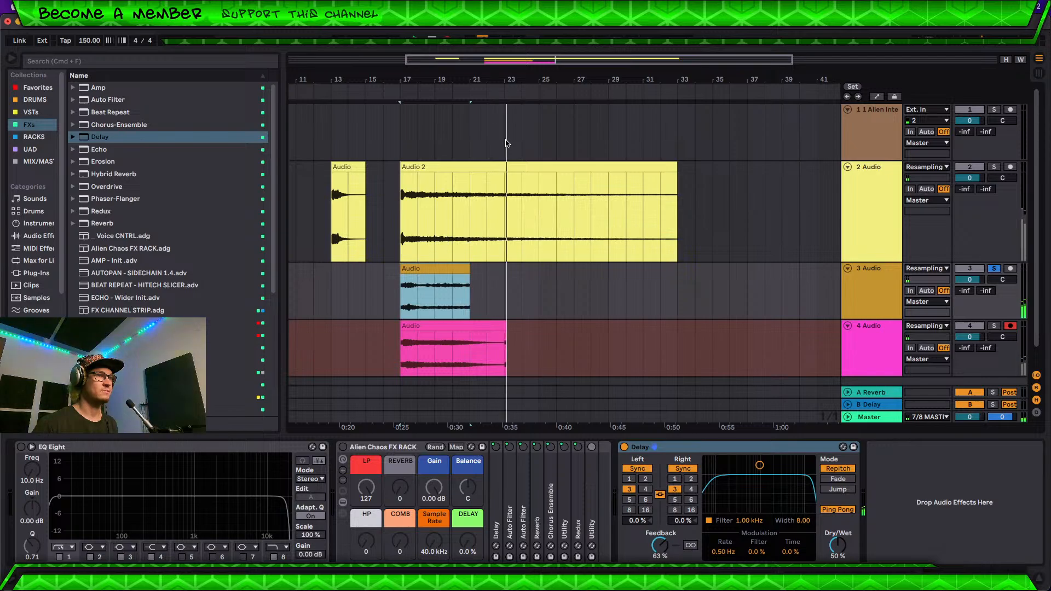
key("space")
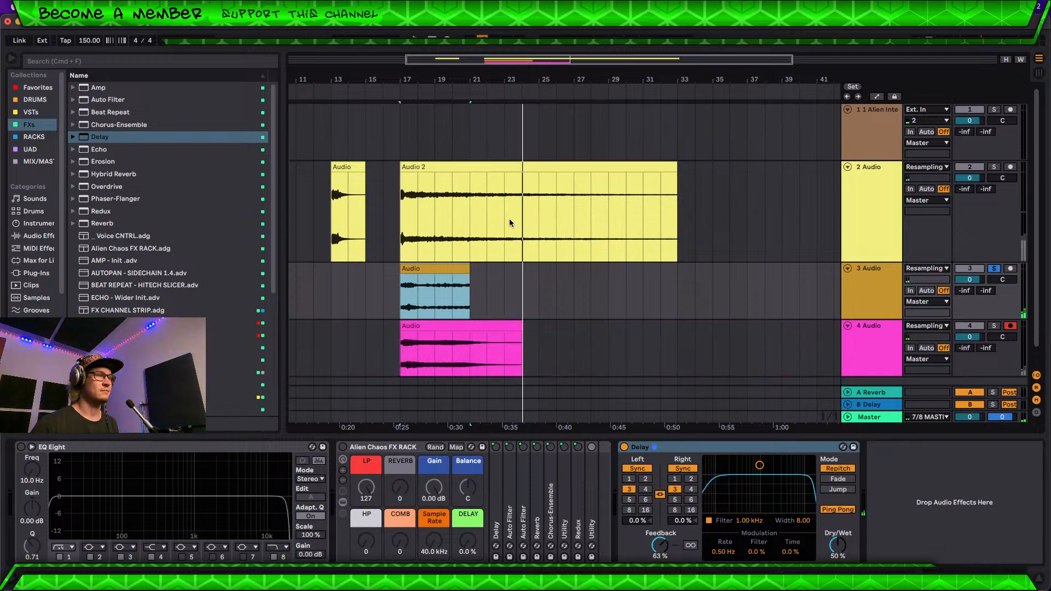
Step: Select track 1 and start playback from its short clip at bar 7
scroll(462, 268, "up", 2)
scroll(464, 268, "down", 5)
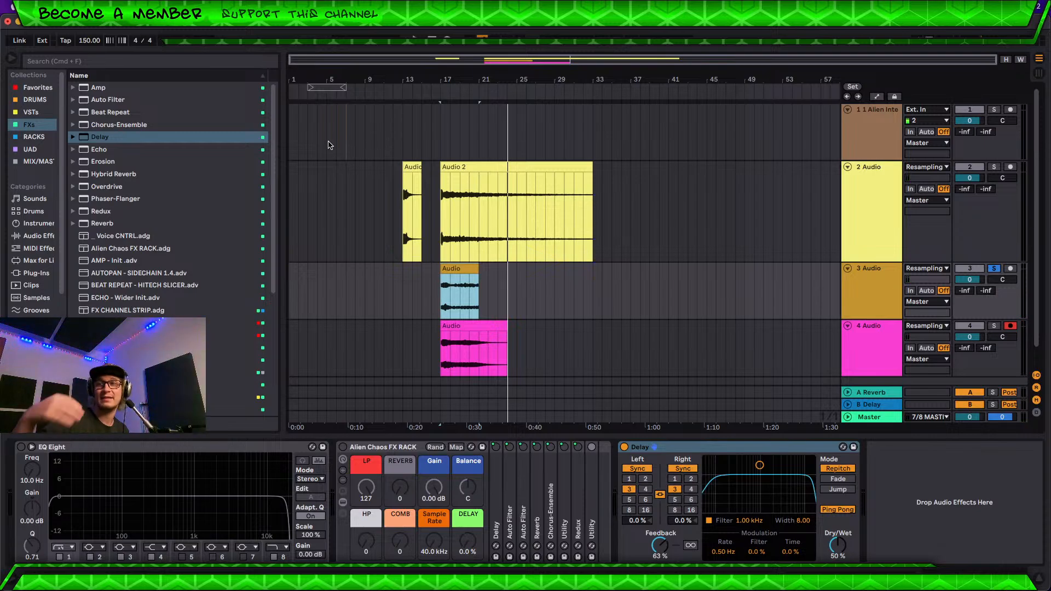
scroll(334, 138, "up", 4)
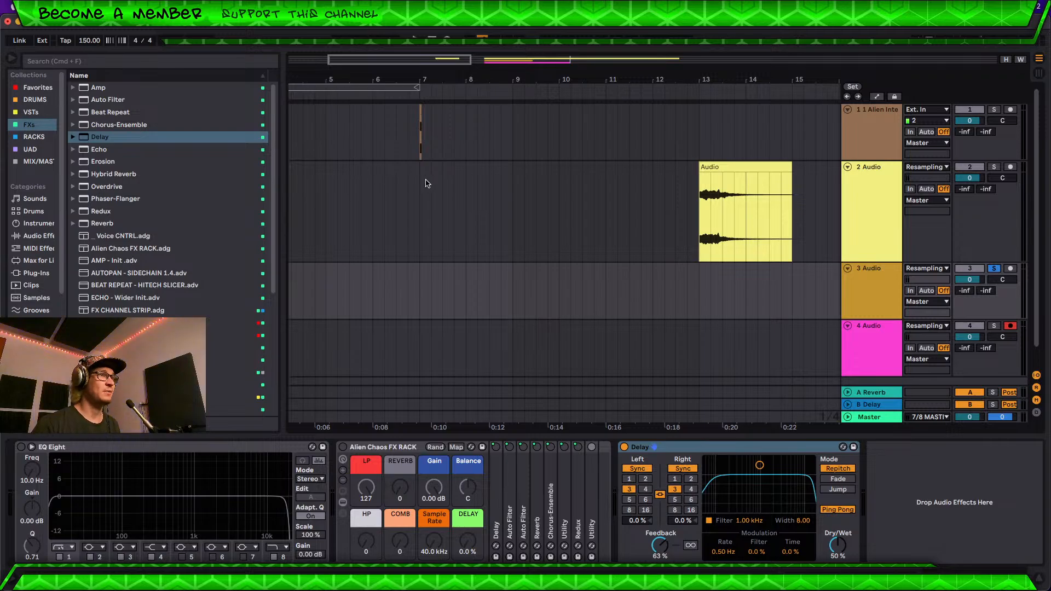
left_click(851, 131)
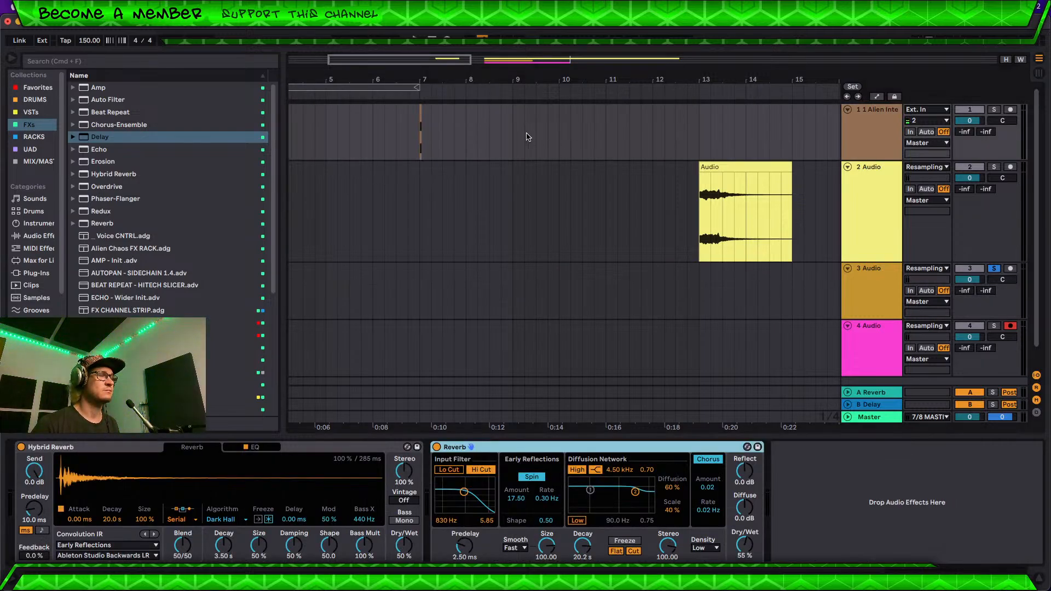
scroll(423, 138, "up", 3)
left_click(415, 139)
key("space")
key("space")
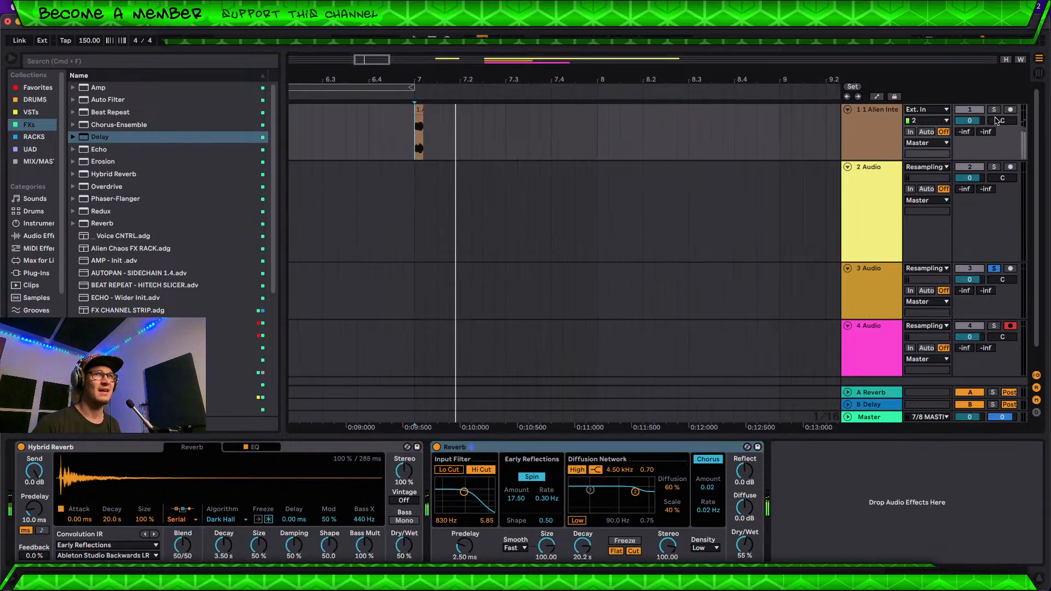
Step: Solo track 1, bypass its Hybrid Reverb and Reverb, and play the short clip at bar 7 dry
left_click(997, 111)
key("space")
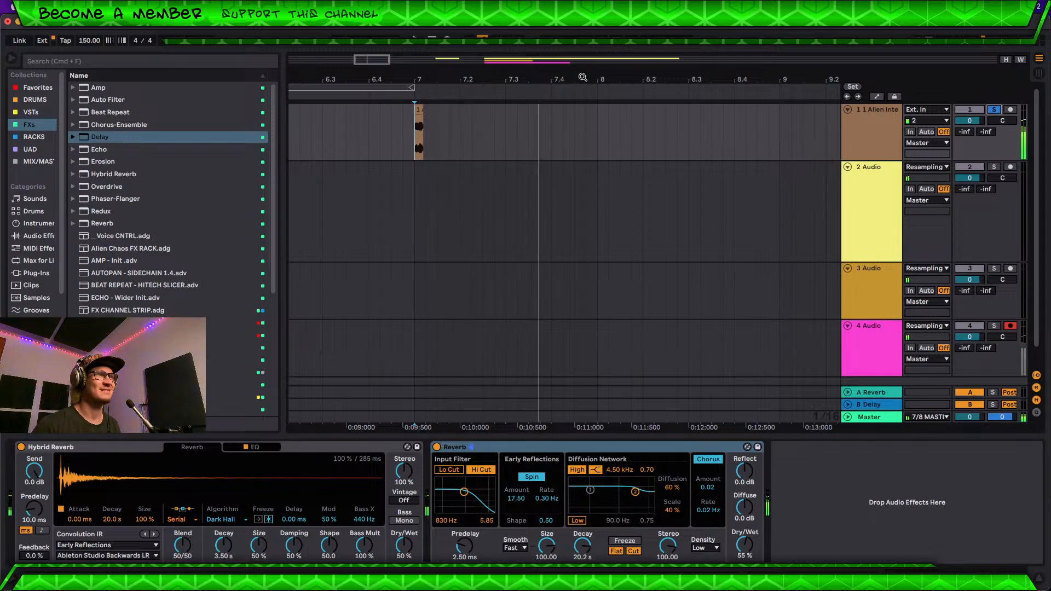
left_click(437, 447)
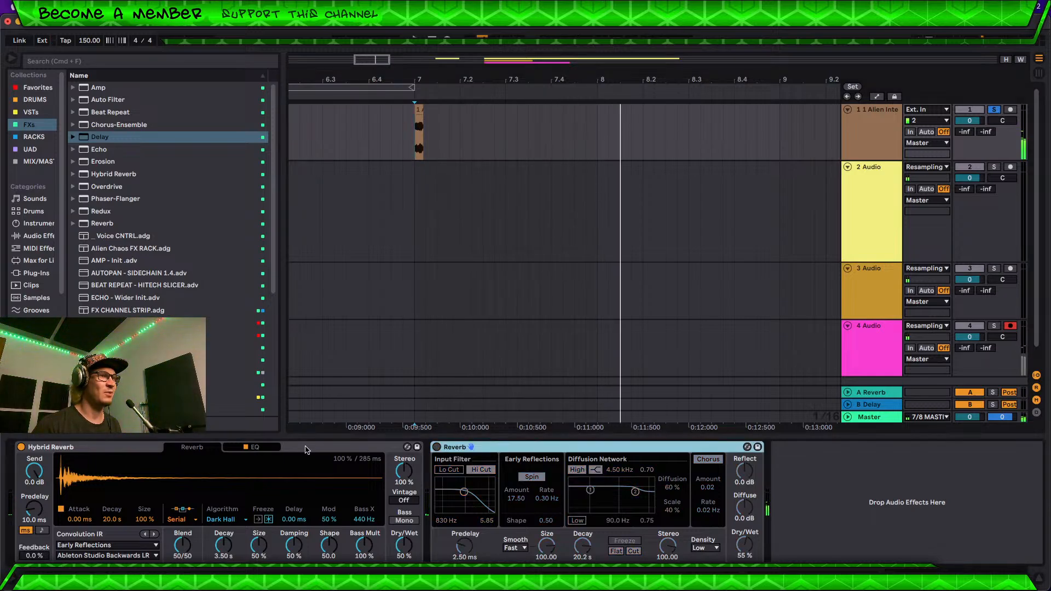
left_click(419, 108)
key("space")
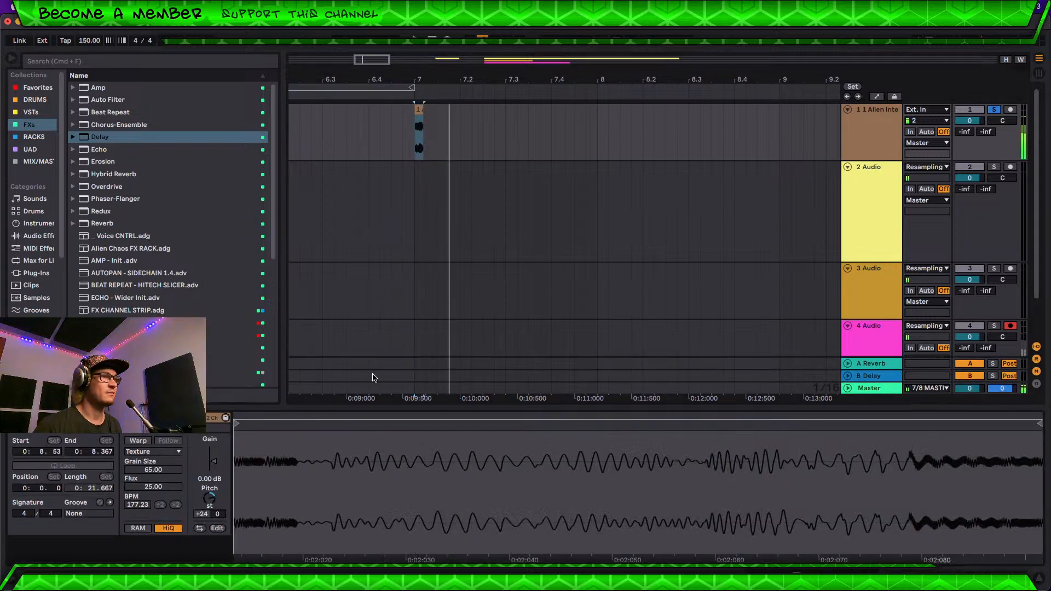
Step: Duplicate track 1's short clip, extend the copy to about bar 8.3, and play it with its pitch reset to 0 st
key("super+d")
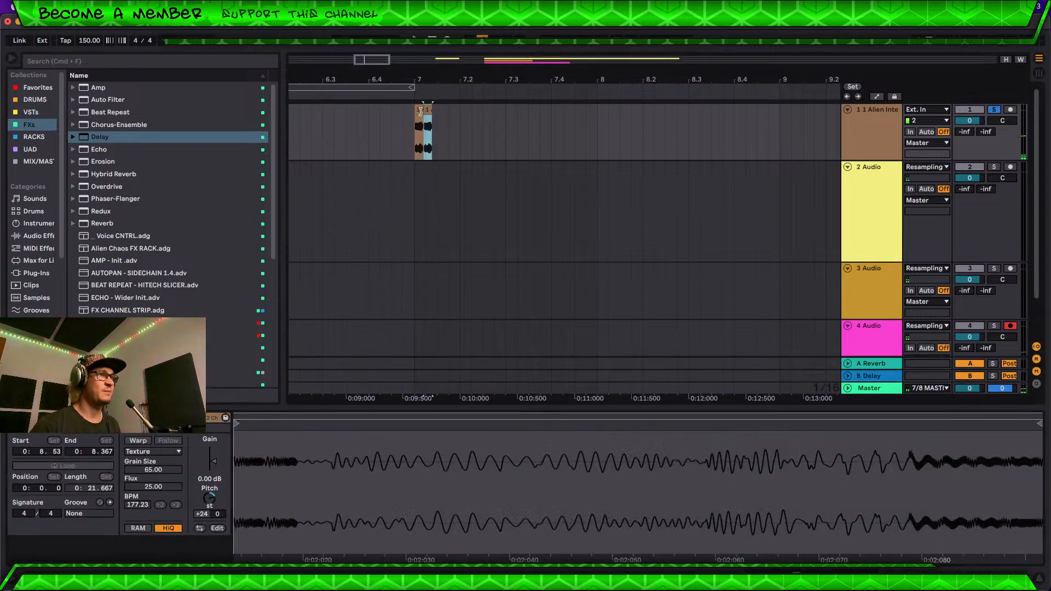
left_click_drag(429, 110, 700, 109)
key("space")
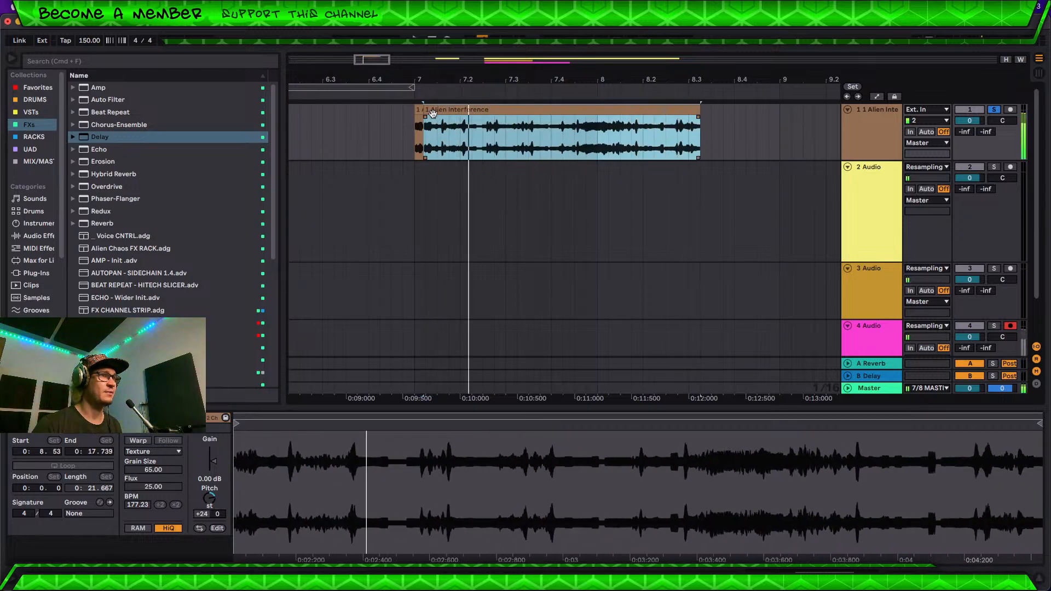
key("space")
double_click(212, 500)
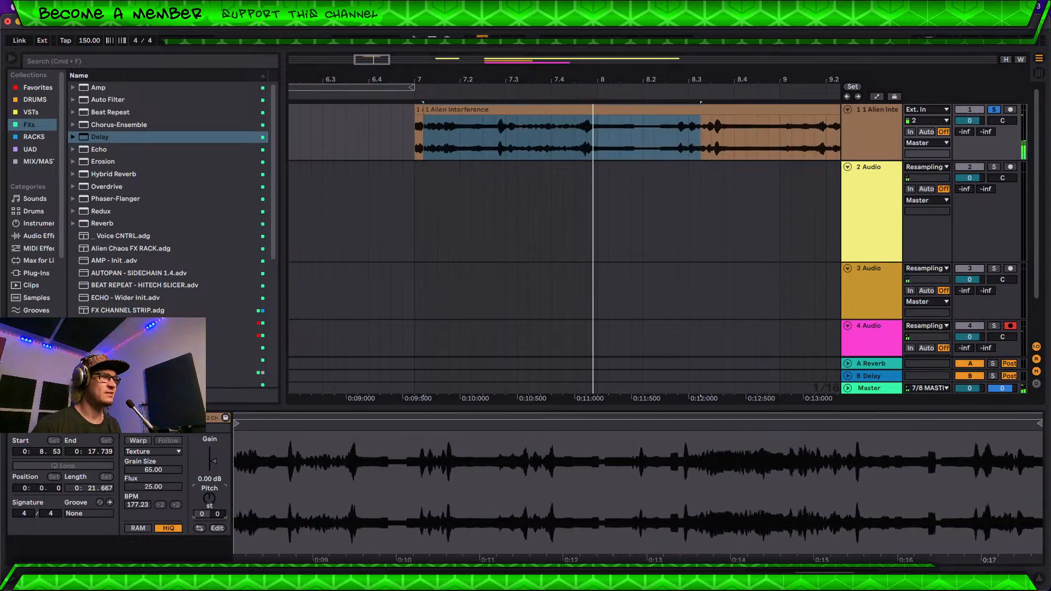
key("space")
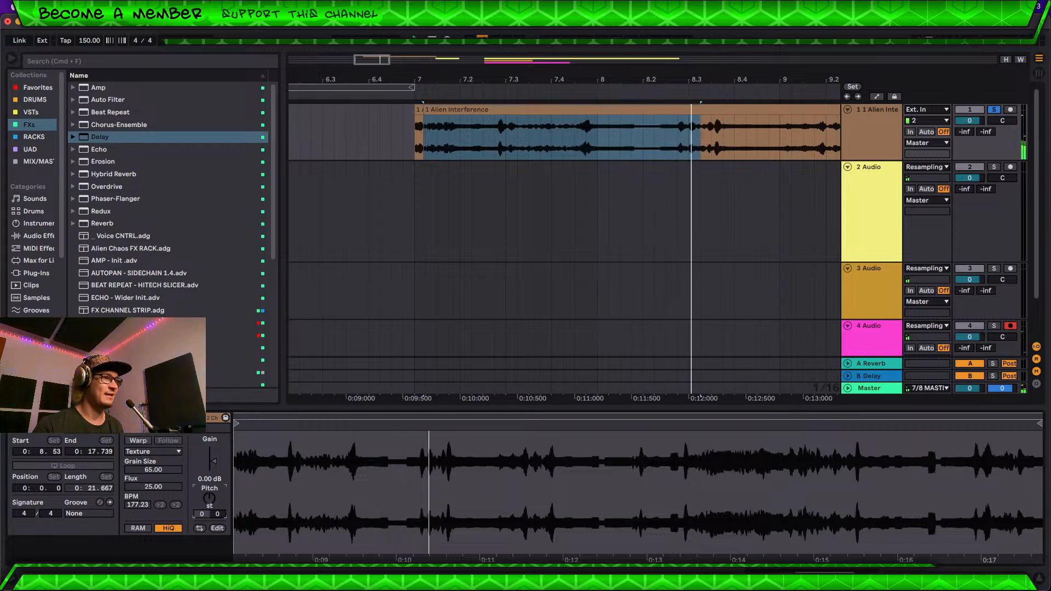
Step: Raise the extended copy's pitch to +21 st, play it briefly, and delete the copy
left_click_drag(209, 502, 209, 491)
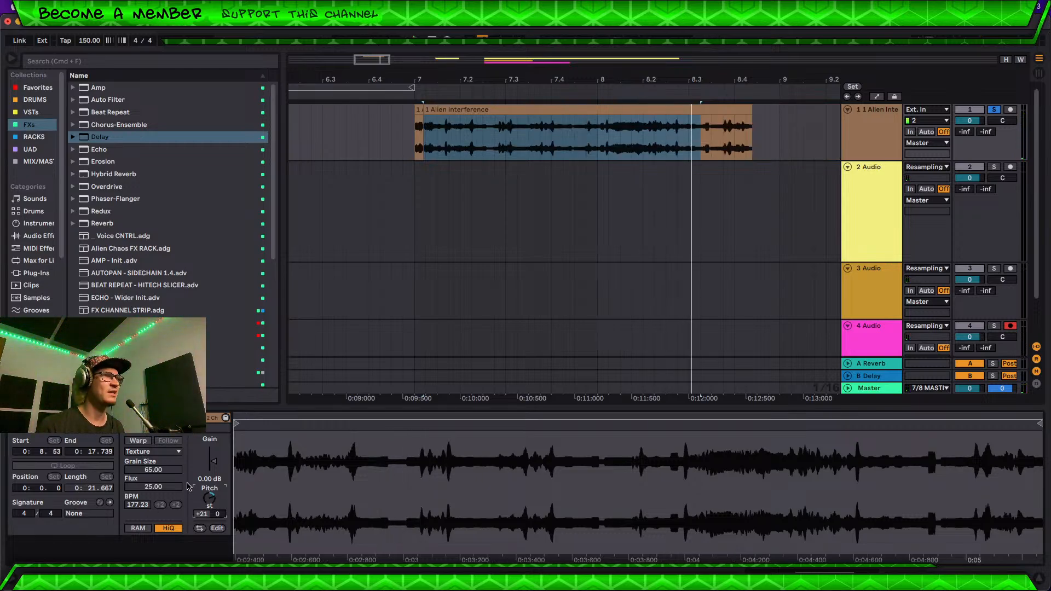
key("space")
key("space")
left_click(486, 112)
key("Delete")
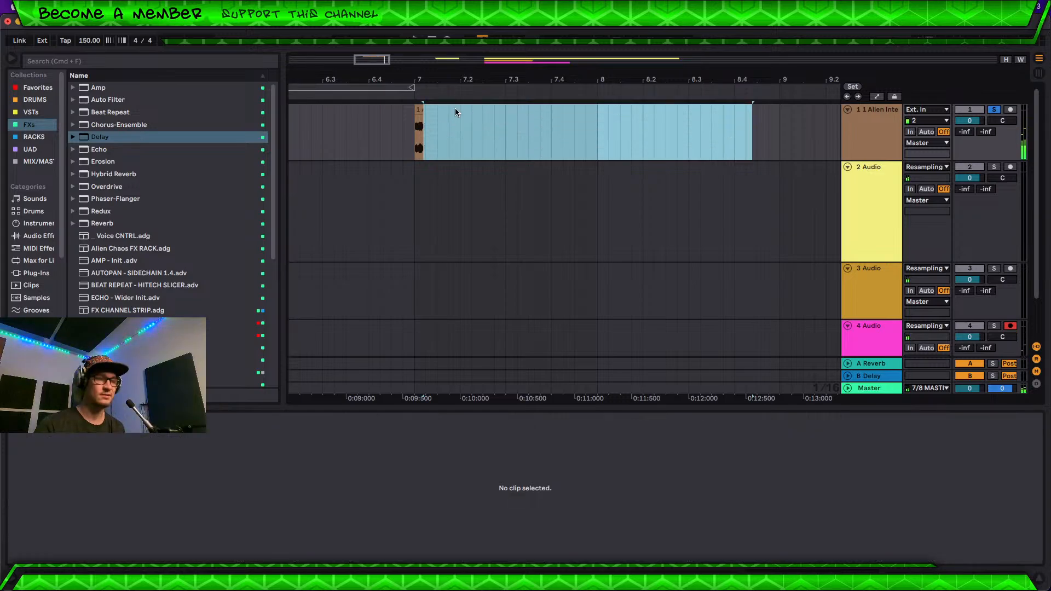
Step: Compare the short bar 7 clip dry and with Hybrid Reverb and Reverb switched back on
left_click(418, 106)
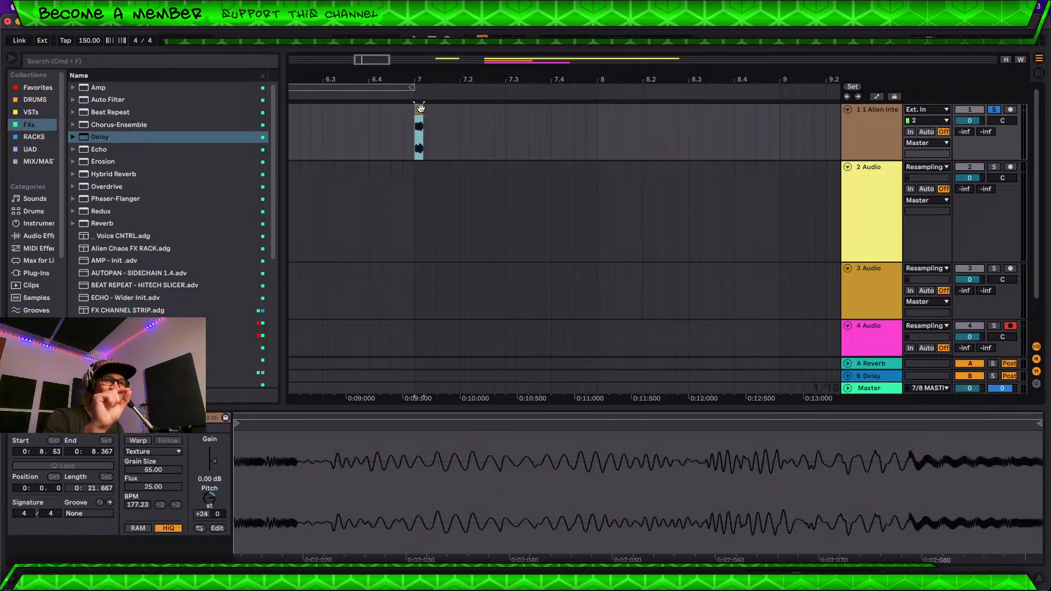
key("space")
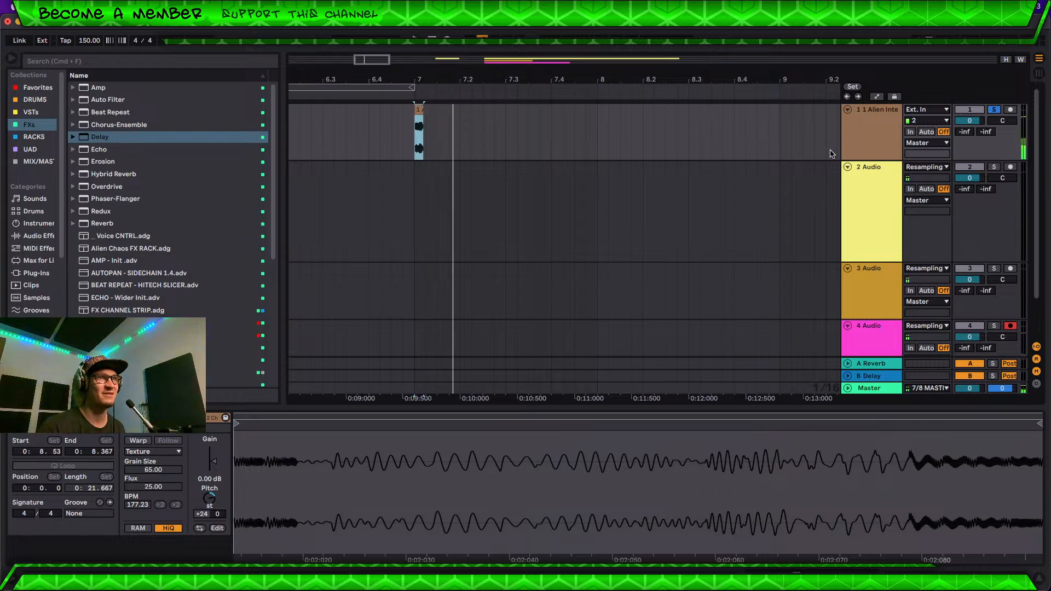
left_click(873, 146)
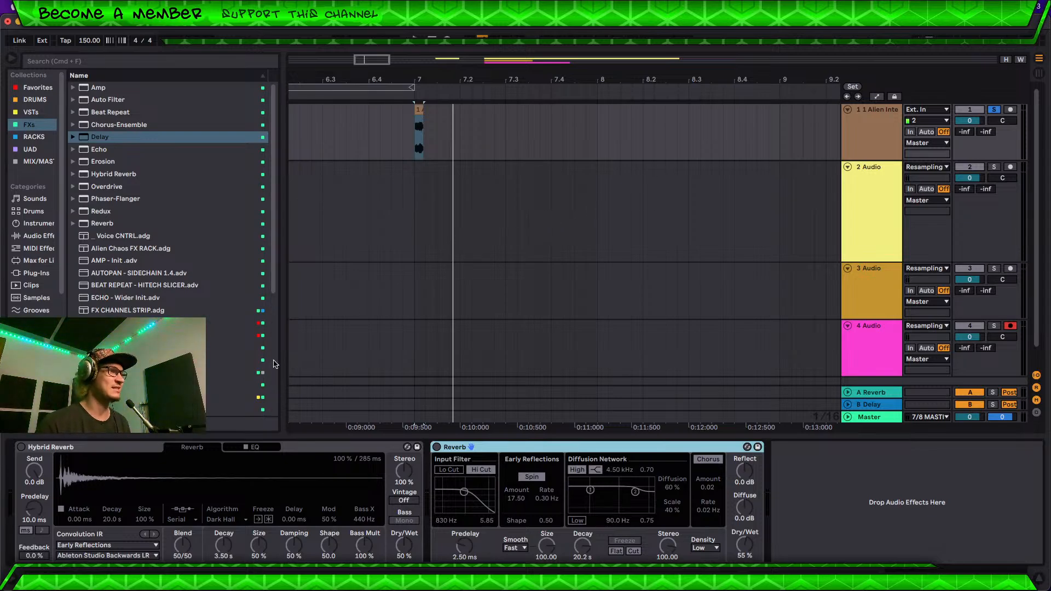
left_click(21, 447)
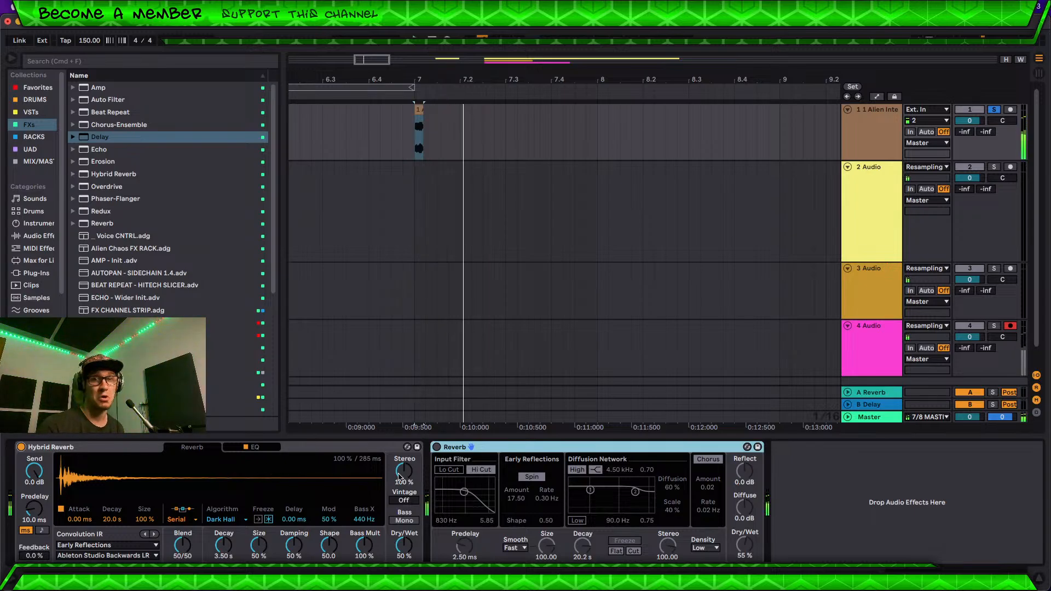
left_click(436, 448)
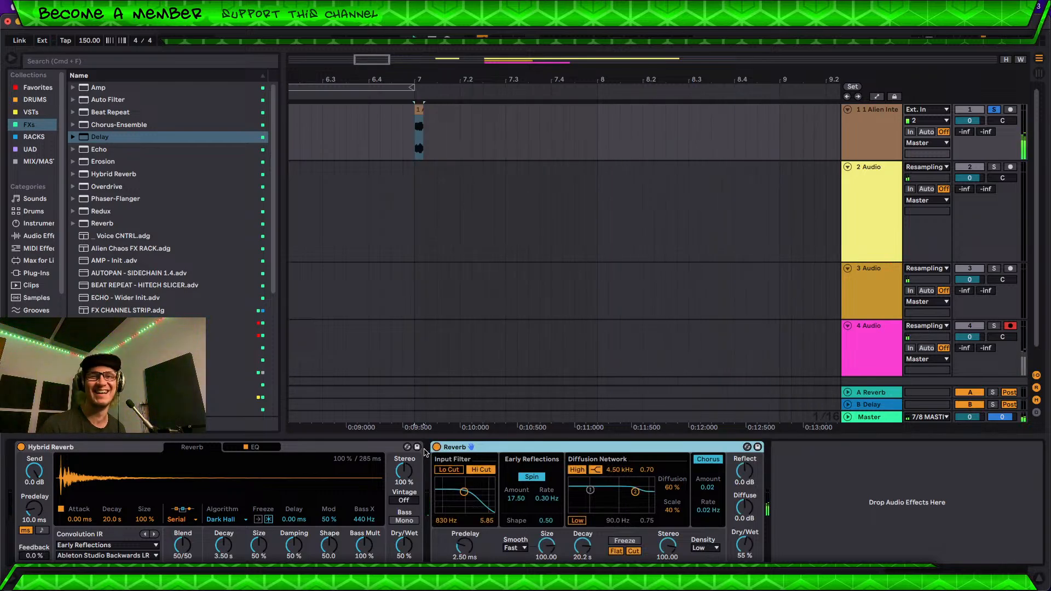
Step: Solo track 2, play its resampled clip at bar 13, and open that clip's settings
left_click_drag(502, 79, 449, 77)
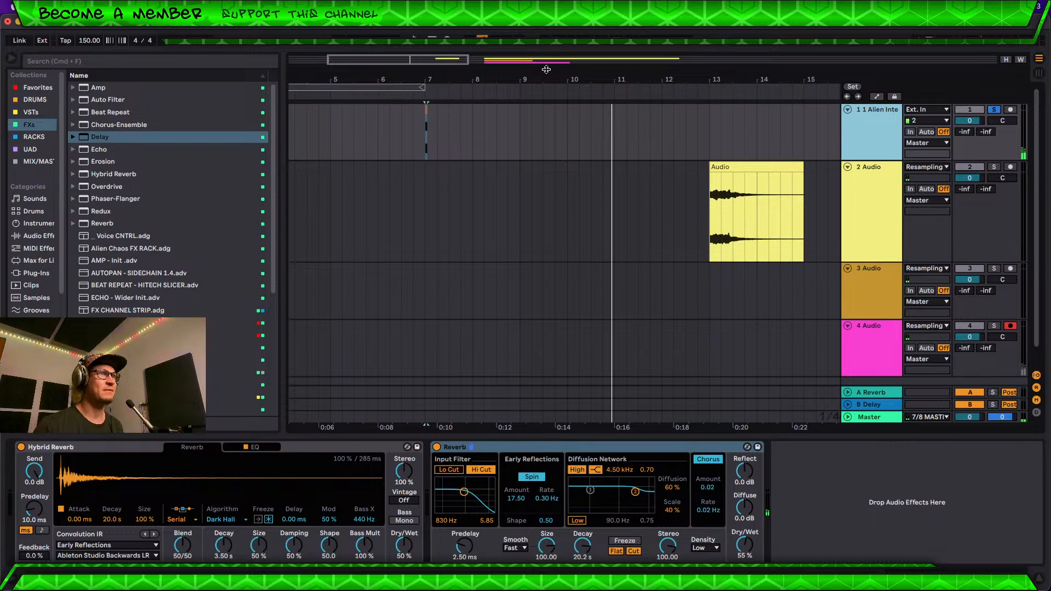
left_click_drag(595, 79, 397, 79)
left_click(490, 167)
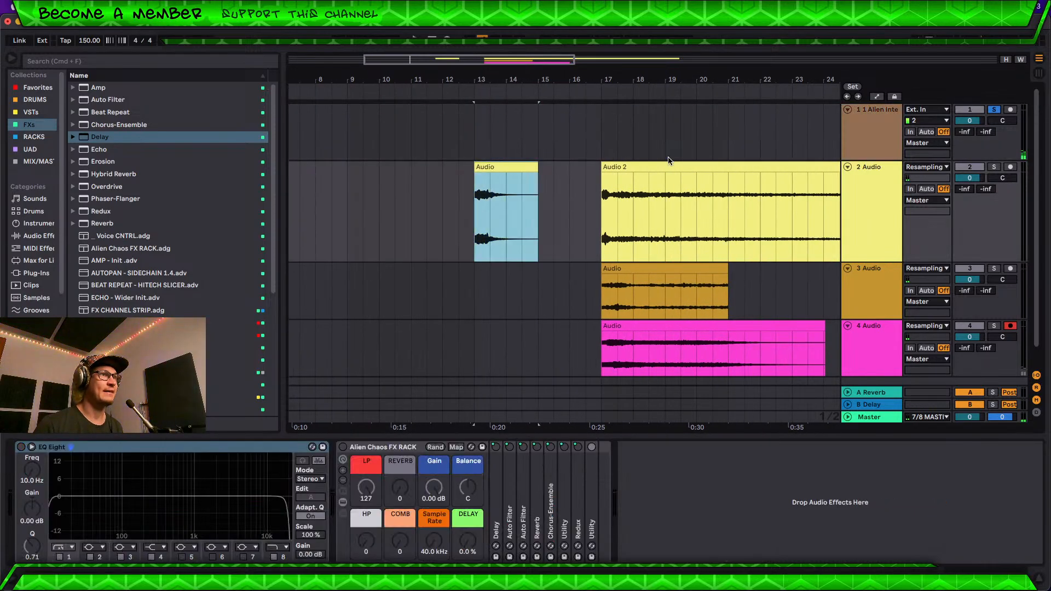
left_click(994, 167)
key("space")
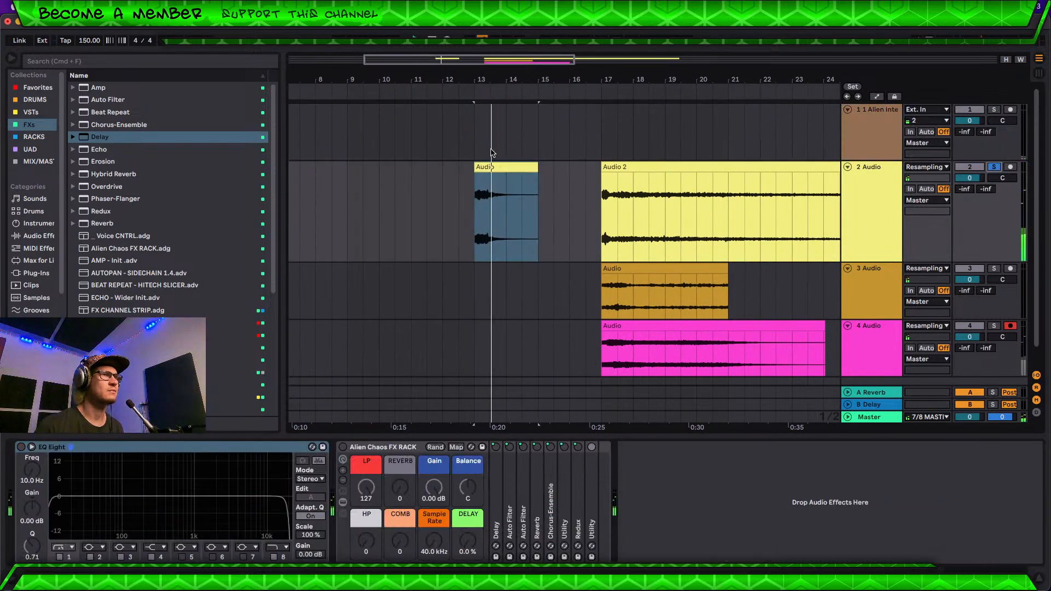
key("space")
left_click_drag(473, 80, 504, 80)
double_click(535, 170)
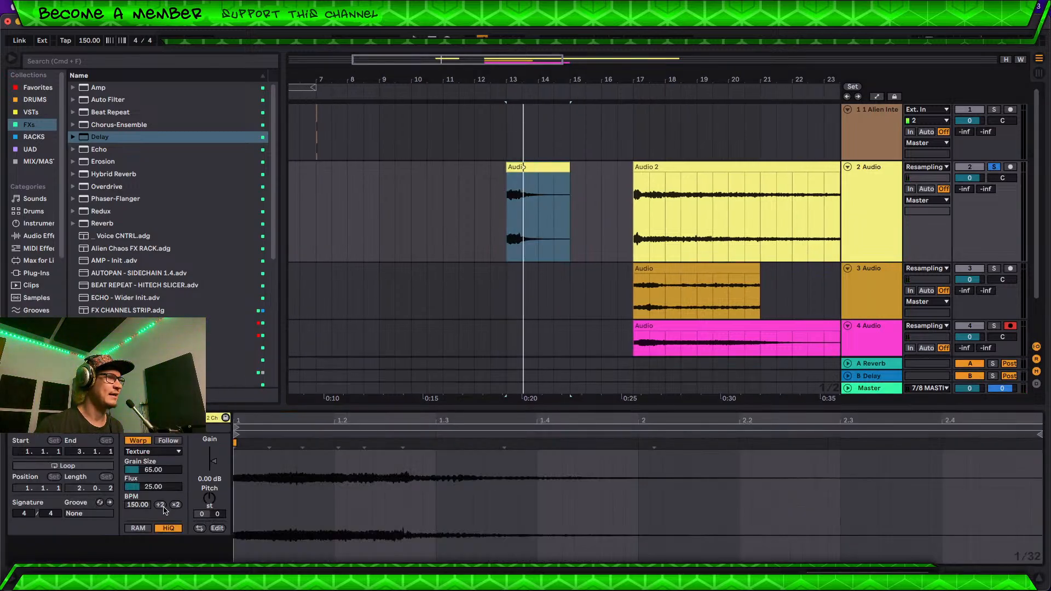
key("space")
Step: Play the Audio 2 clip on track 2 from bar 17
left_click(649, 166)
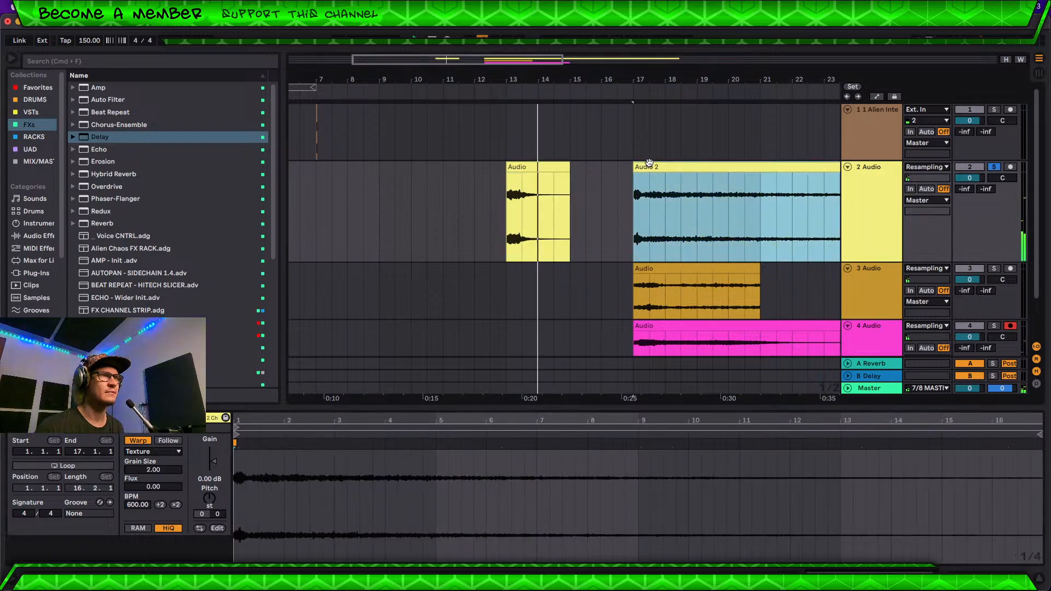
key("space")
key("space")
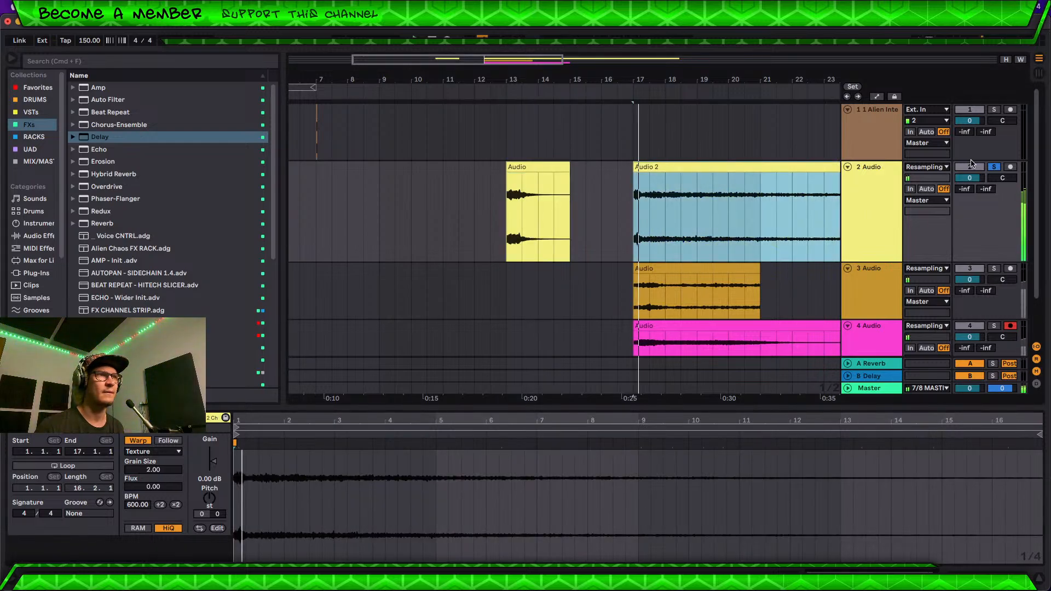
key("space")
left_click(660, 168)
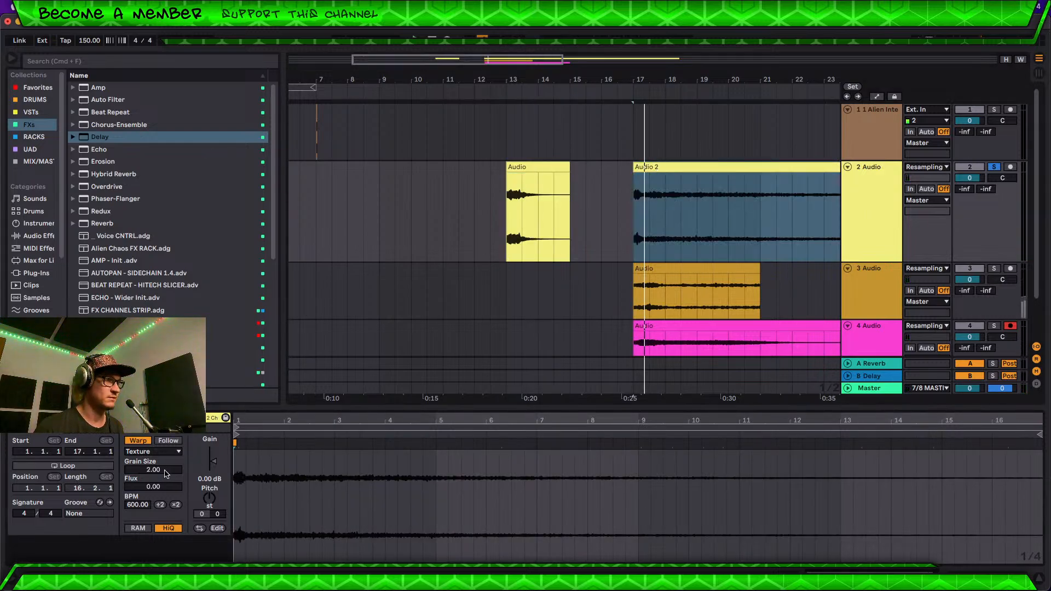
Step: Copy the first four bars of track 2's Audio 2 clip and paste them at bar 2
left_click_drag(702, 94, 618, 84)
left_click_drag(583, 211, 640, 203)
left_click(361, 206)
left_click(315, 205)
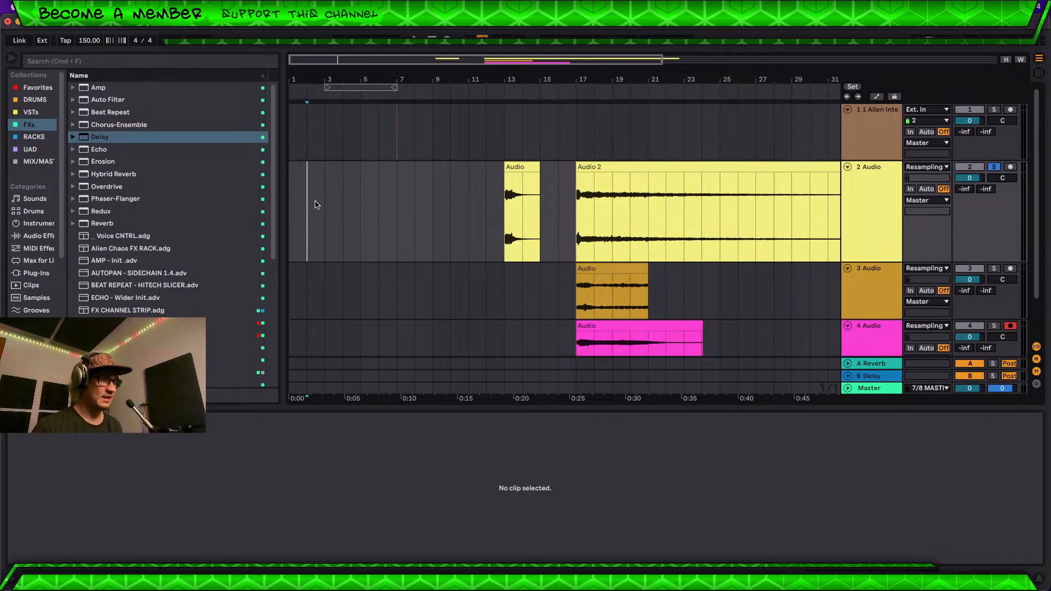
key("super+v")
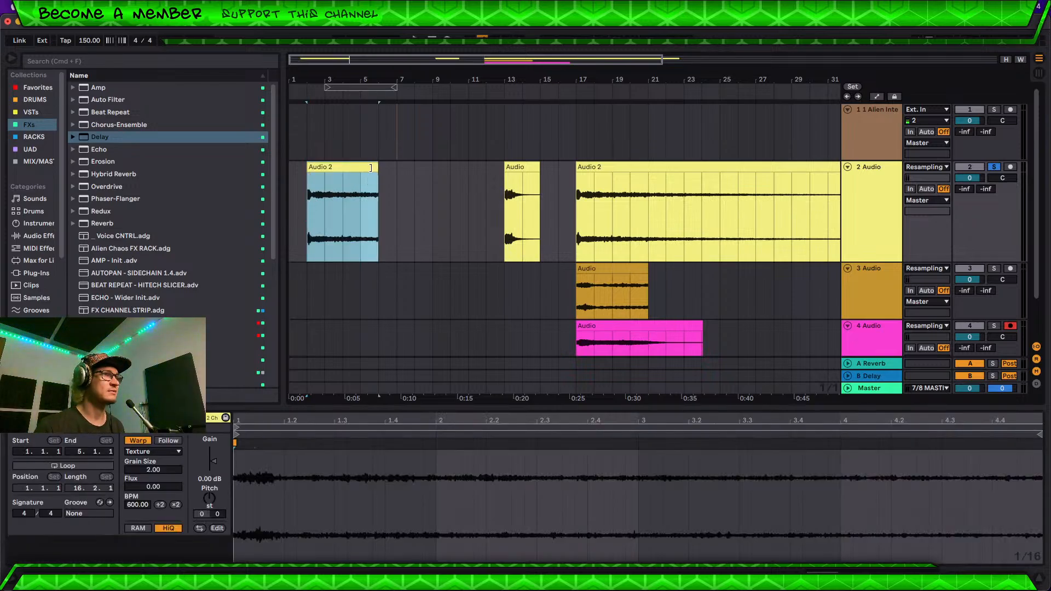
Step: Turn off warping for the Audio 2 copy at bar 2 and play it
left_click(138, 441)
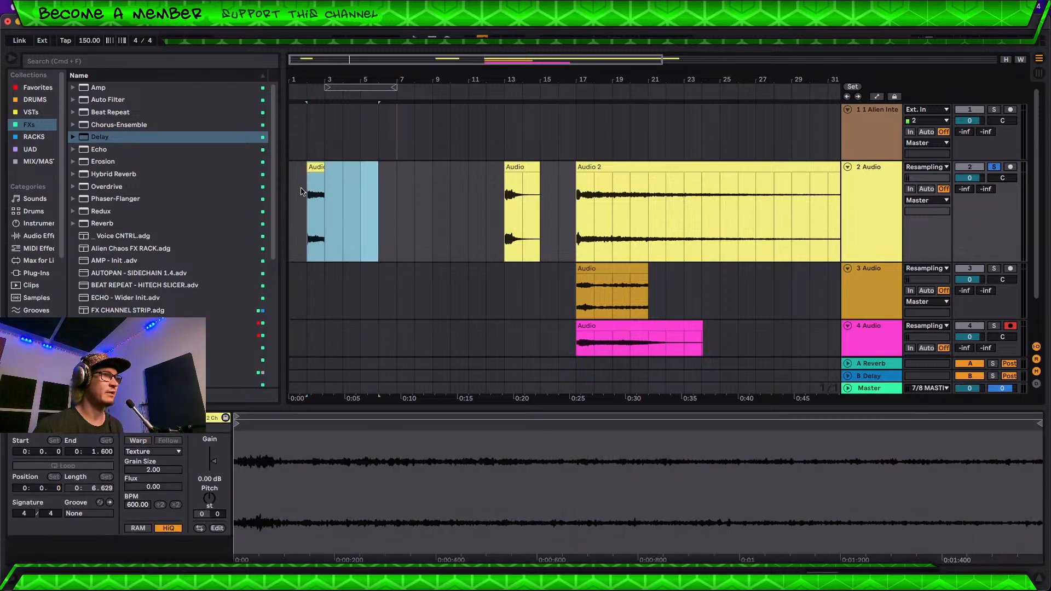
key("space")
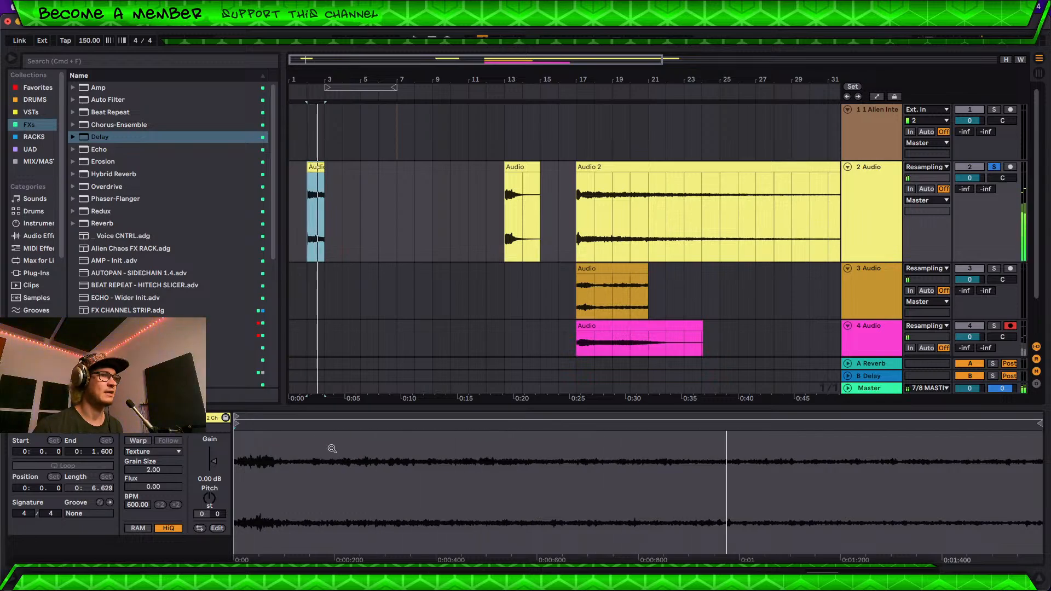
key("space")
Step: Play the warped Audio 2 clip from bar 17 for comparison and inspect track 3's resampled clip settings
left_click(589, 167)
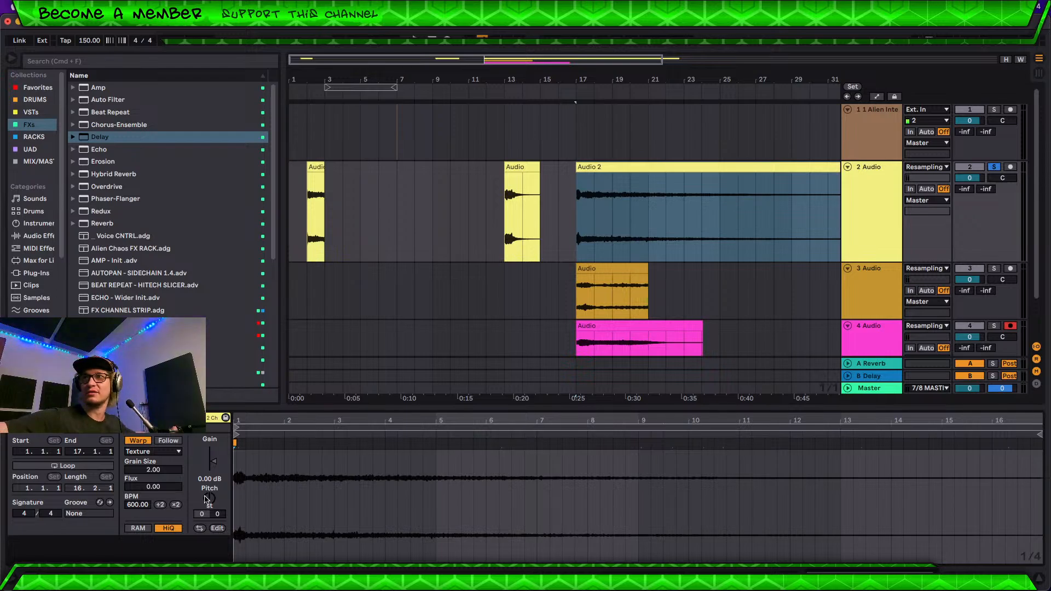
key("space")
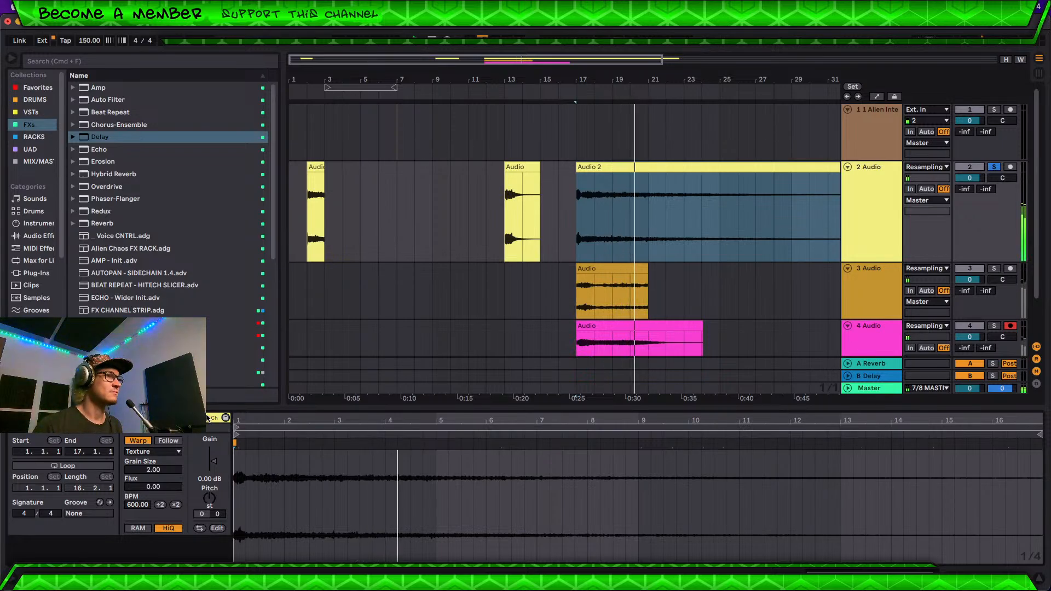
left_click_drag(162, 495, 162, 476)
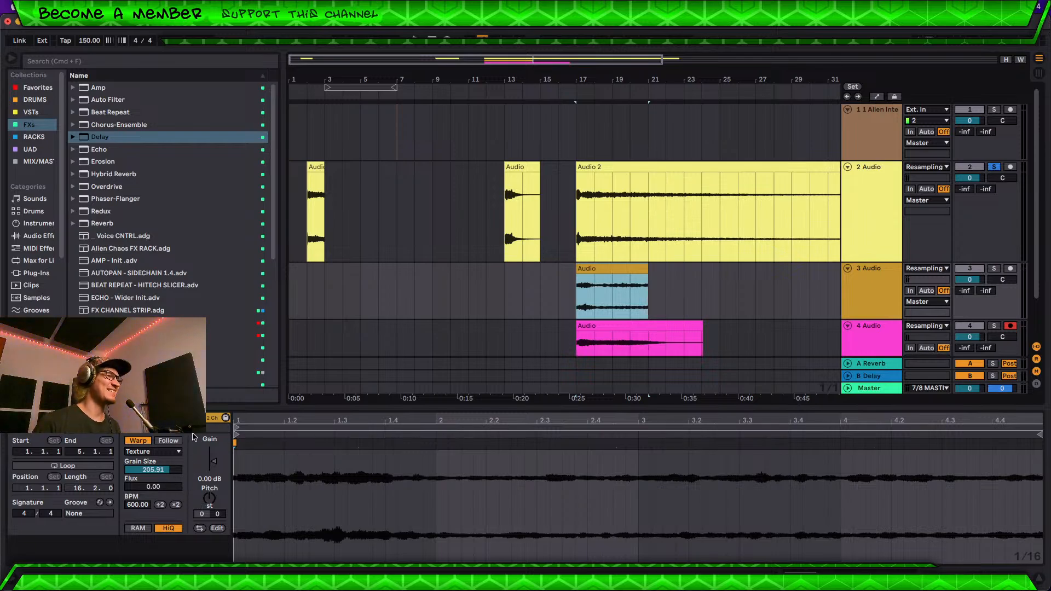
Step: Solo track 4, check track 3's effect chain, and play the resampled track 4 clip from bar 17
left_click(626, 324)
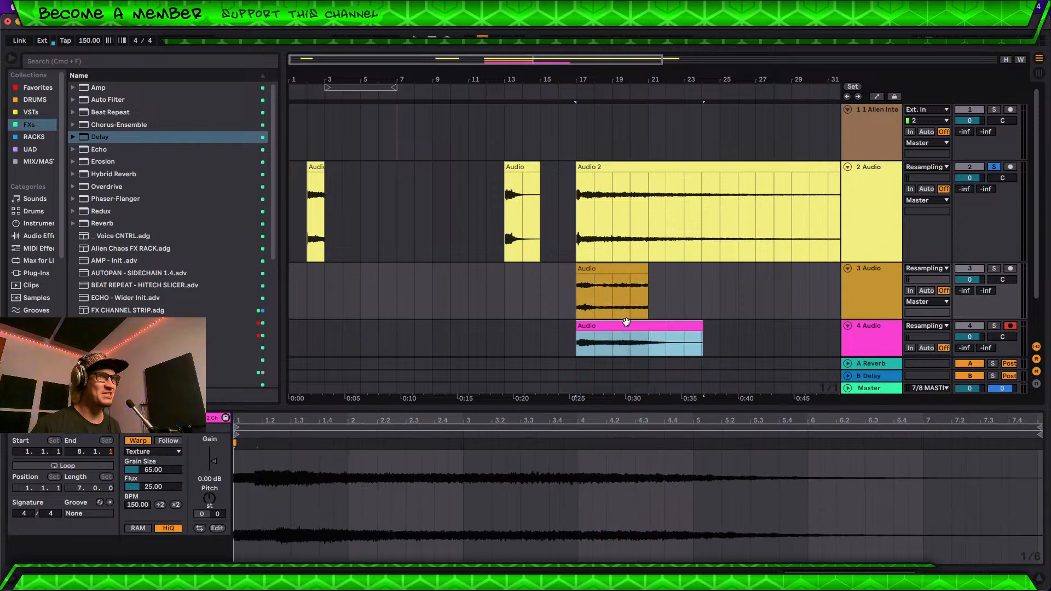
left_click(994, 326)
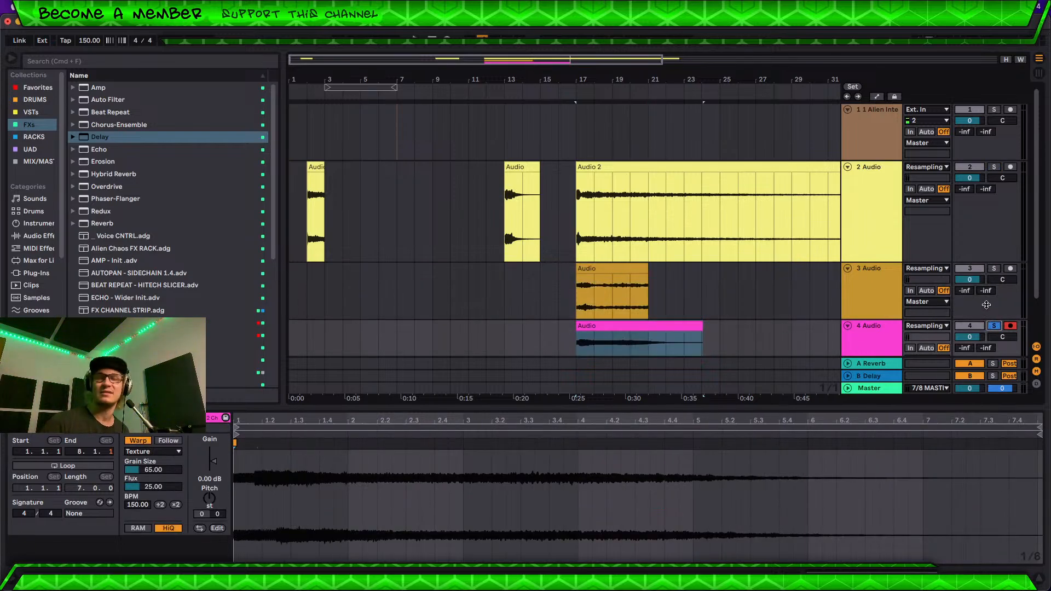
left_click(882, 299)
left_click(660, 327)
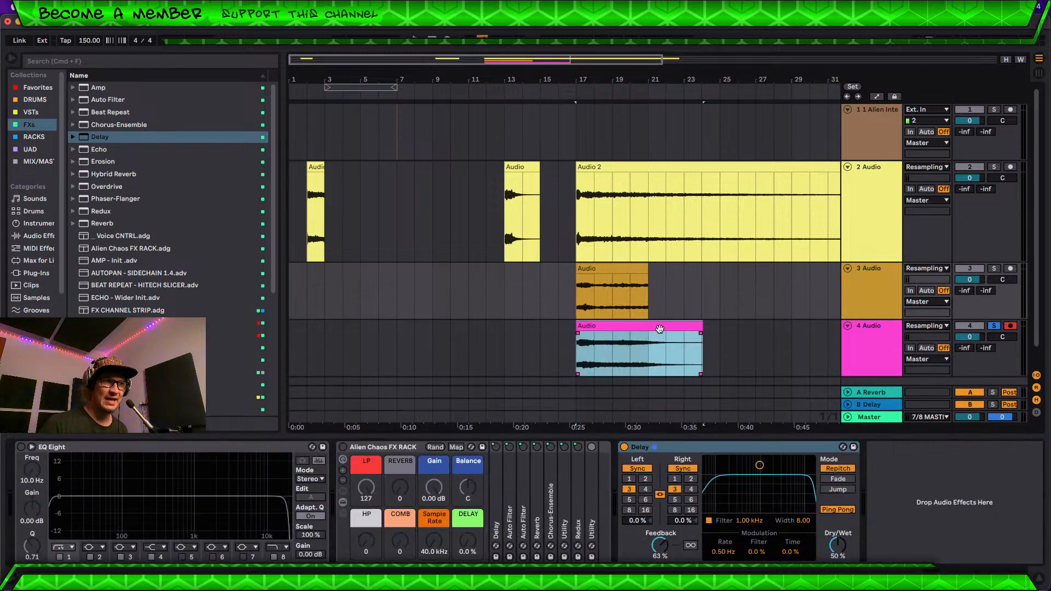
key("space")
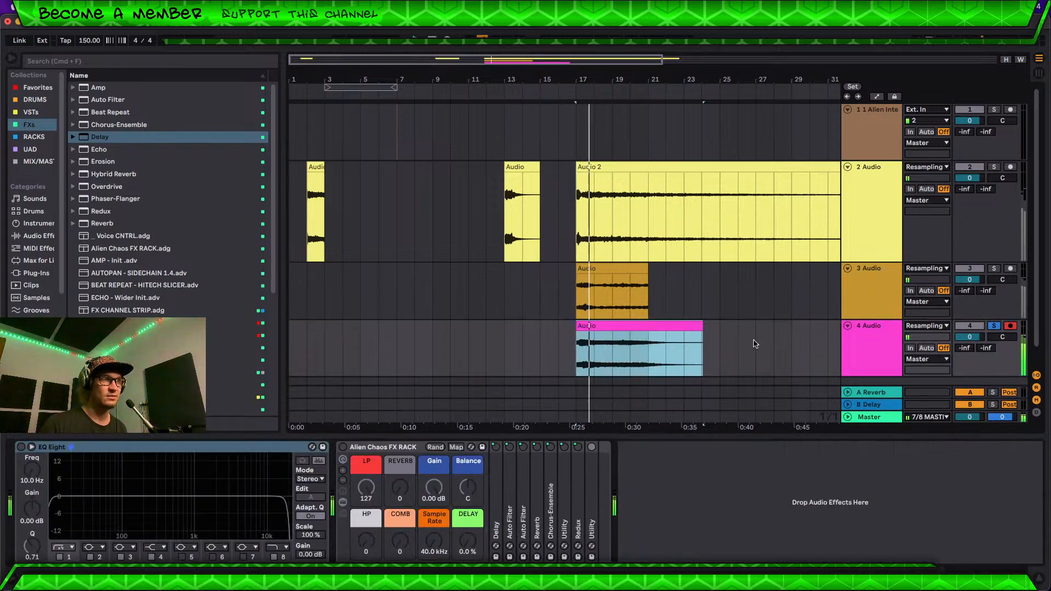
Step: Solo track 1, play its short clip from bar 7, and bypass the Reverb and Hybrid Reverb
left_click(397, 131)
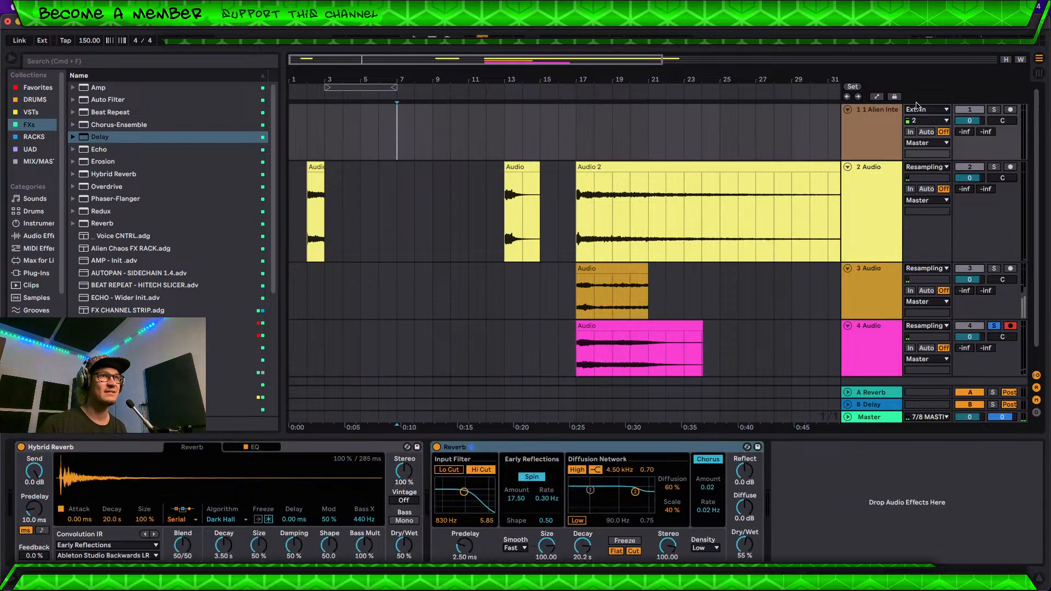
left_click(994, 109)
key("space")
left_click(437, 447)
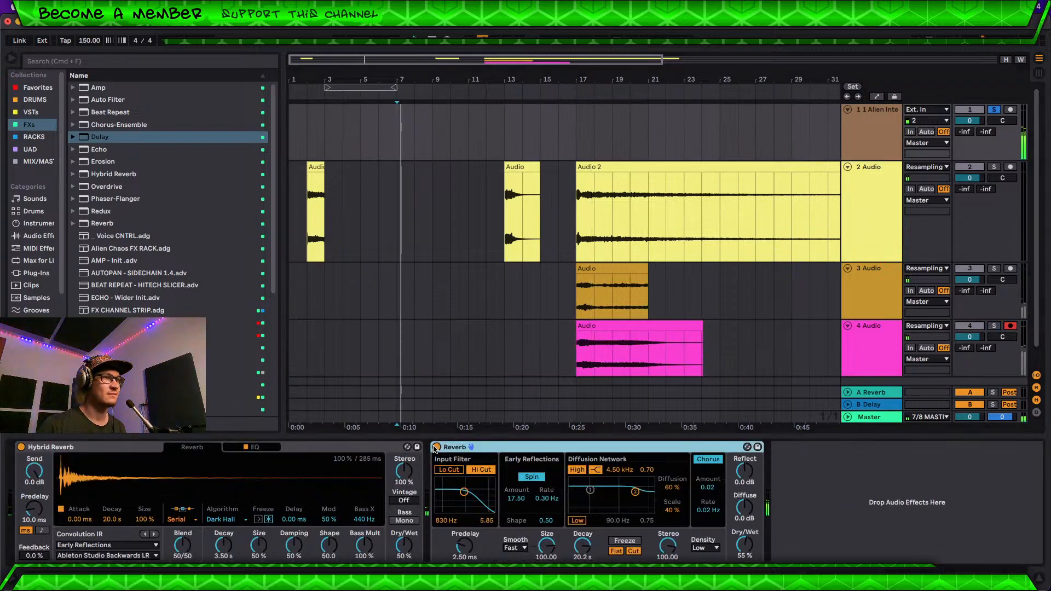
left_click(21, 447)
key("space")
scroll(332, 131, "up", 5)
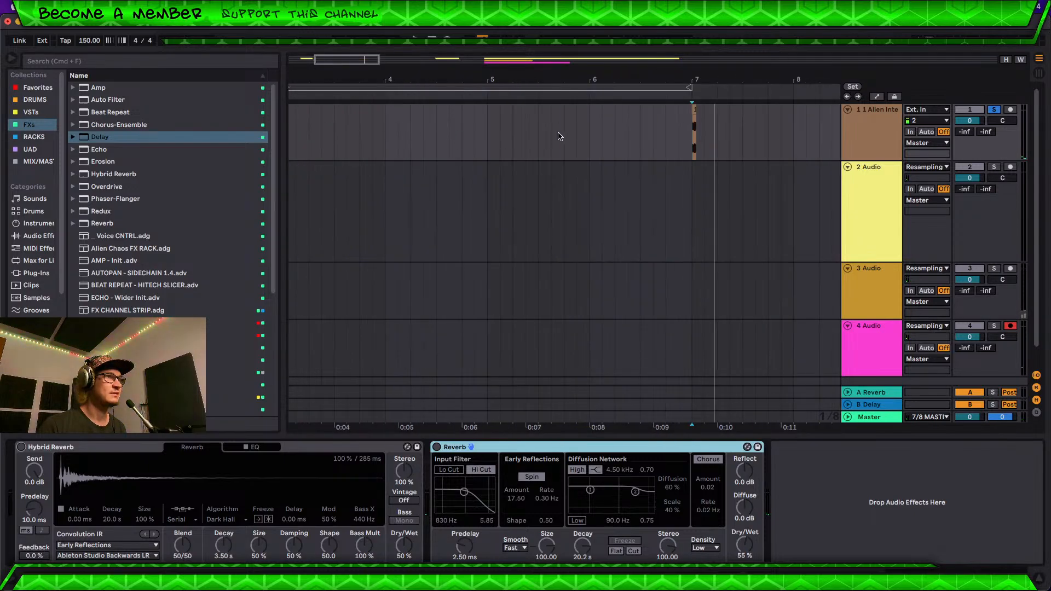
Step: Play the short Alien Interference clip on track 1 from bar 7 with the reverbs bypassed
left_click(559, 134)
left_click(696, 141)
left_click(690, 145)
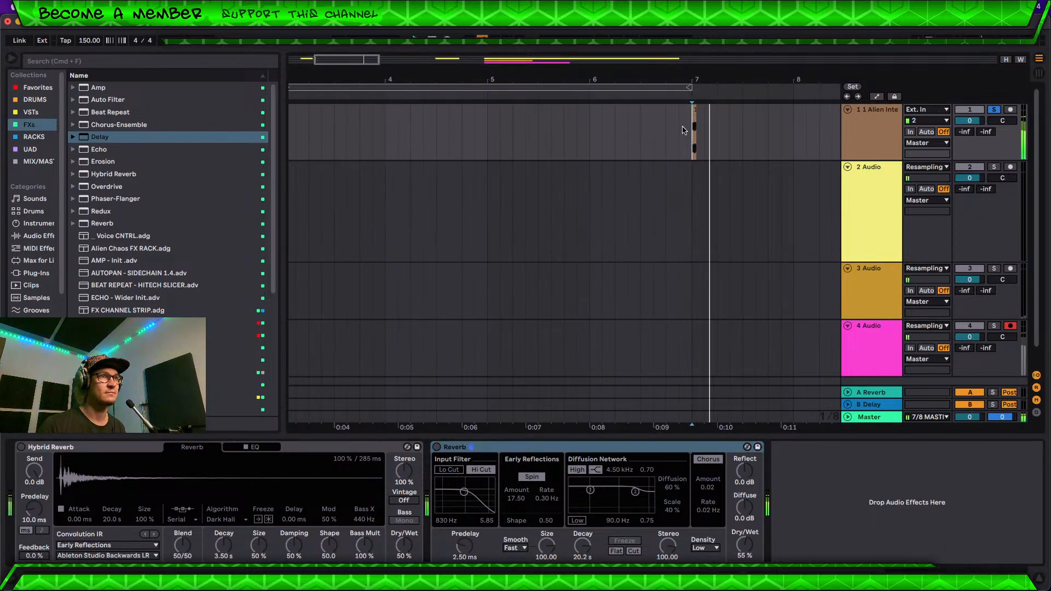
Step: Solo track 4 and play its resampled clip from bar 17 to compare it with the original sample
key("w")
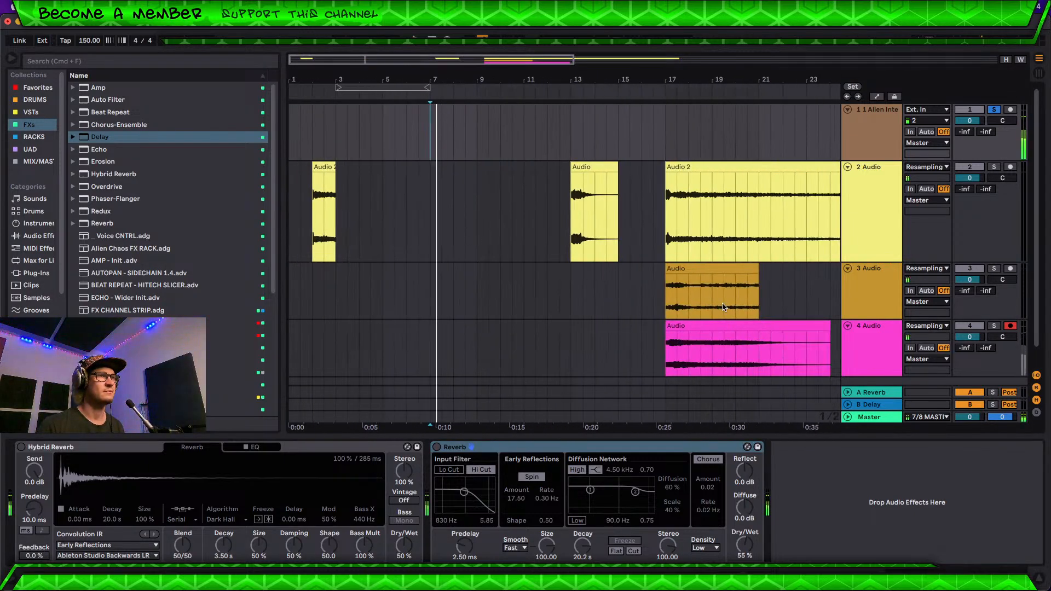
left_click(728, 345)
left_click(993, 327)
key("space")
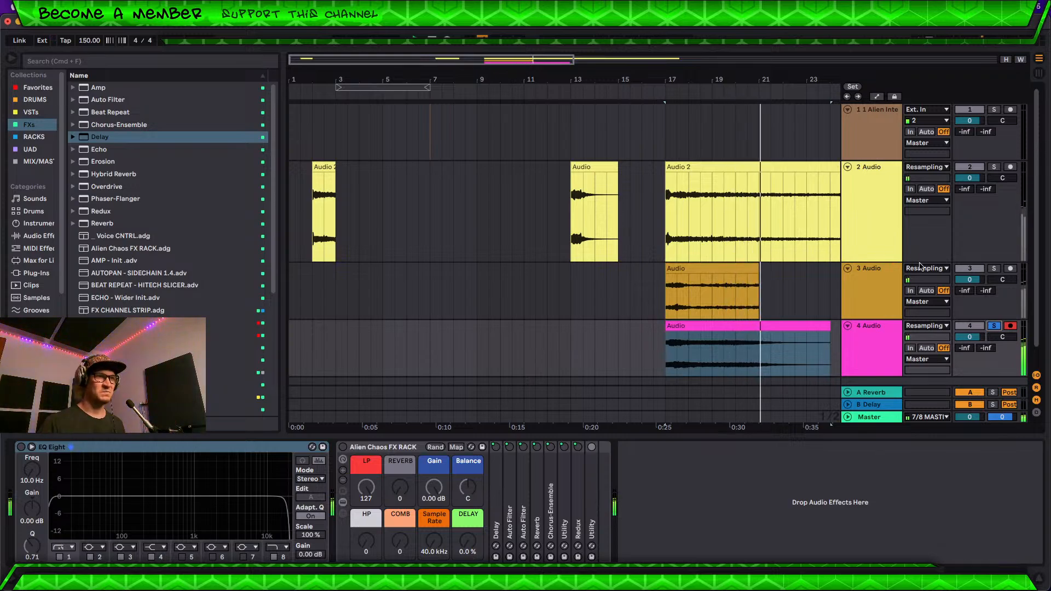
key("space")
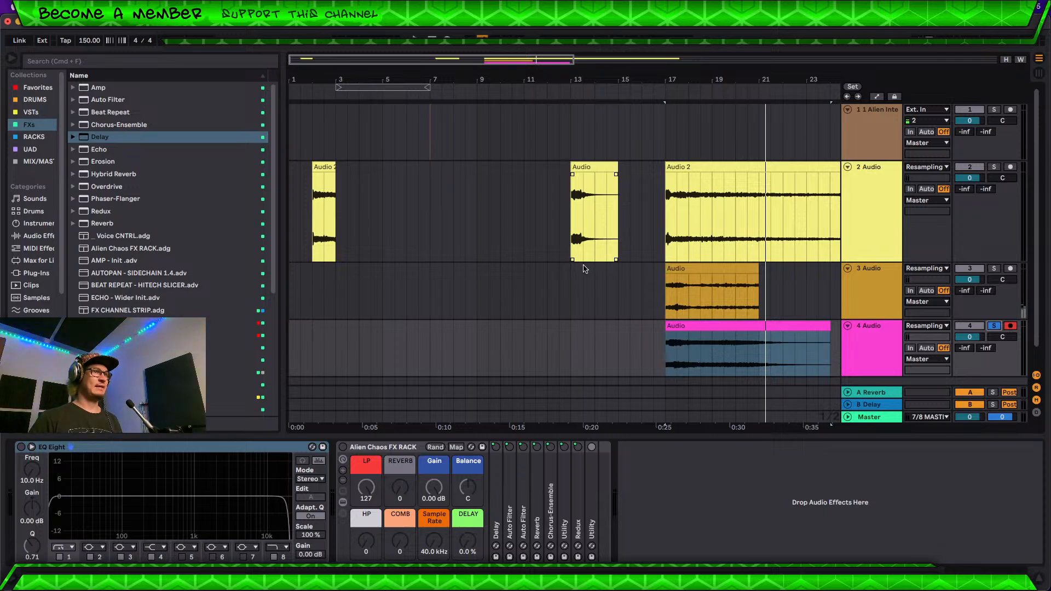
Step: Extend the Alien Interference clip on track 1 to just past 7.3 and open its clip settings
left_click_drag(426, 80, 426, 126)
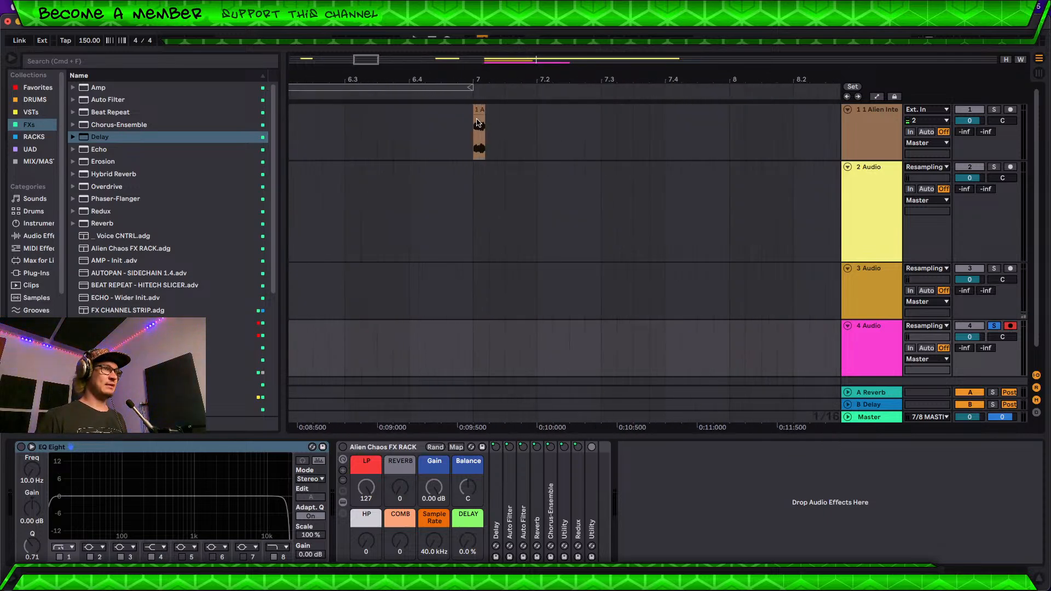
left_click_drag(483, 110, 619, 104)
double_click(540, 108)
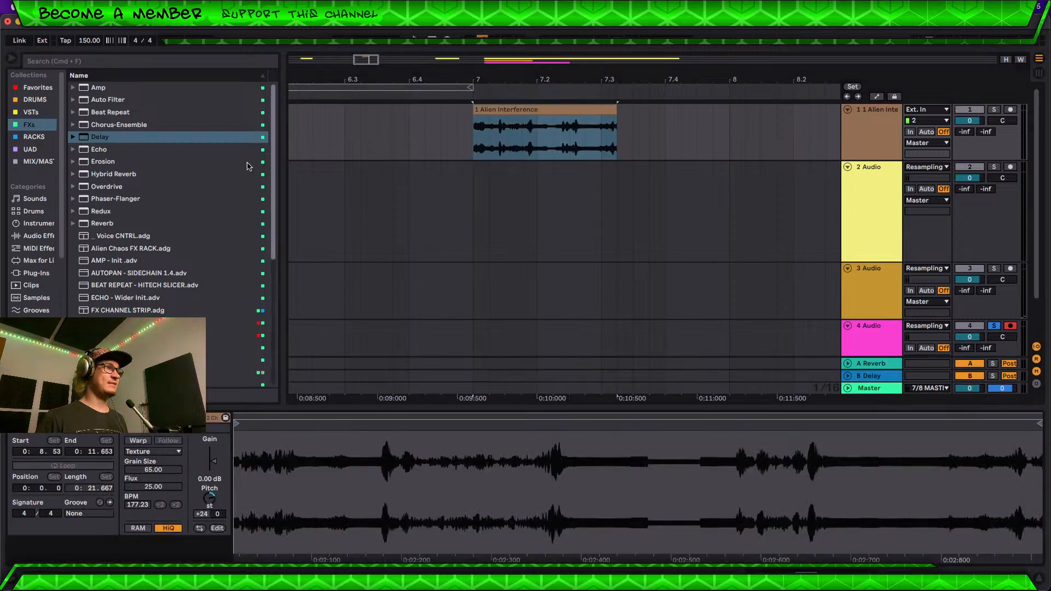
Step: Open the SAMPLES folder and audition Analog Filter LFO 1 to 5 in the Interestellar Tones pack
scroll(62, 264, "down", 5)
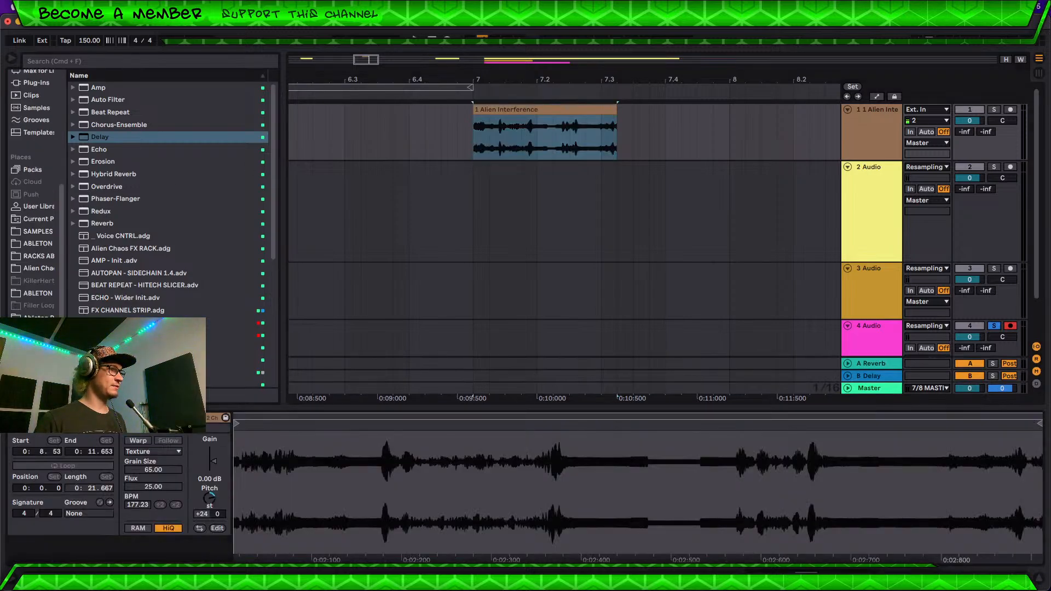
left_click(38, 331)
left_click(41, 231)
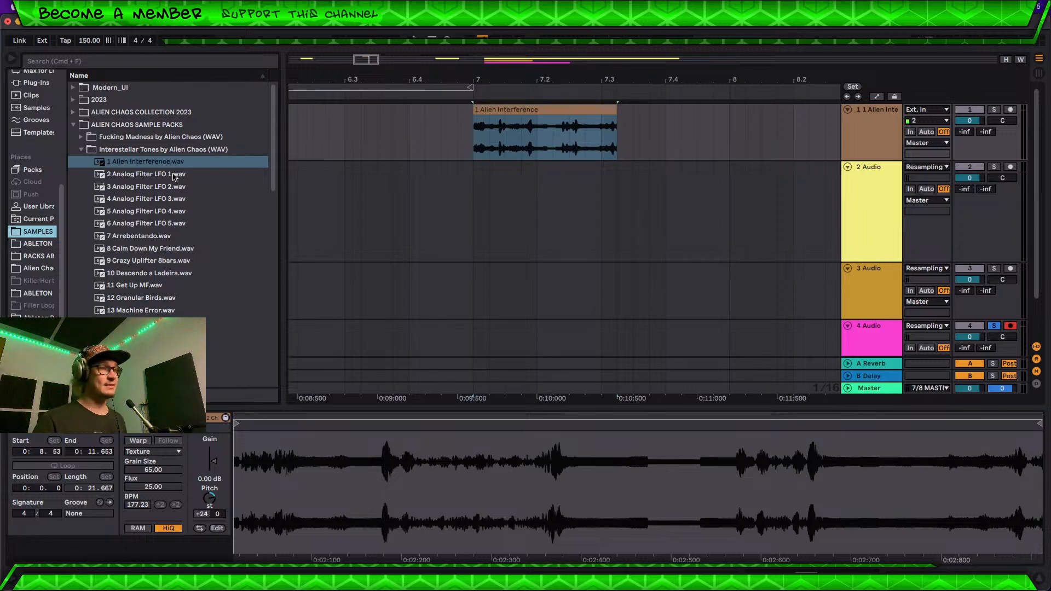
left_click(152, 176)
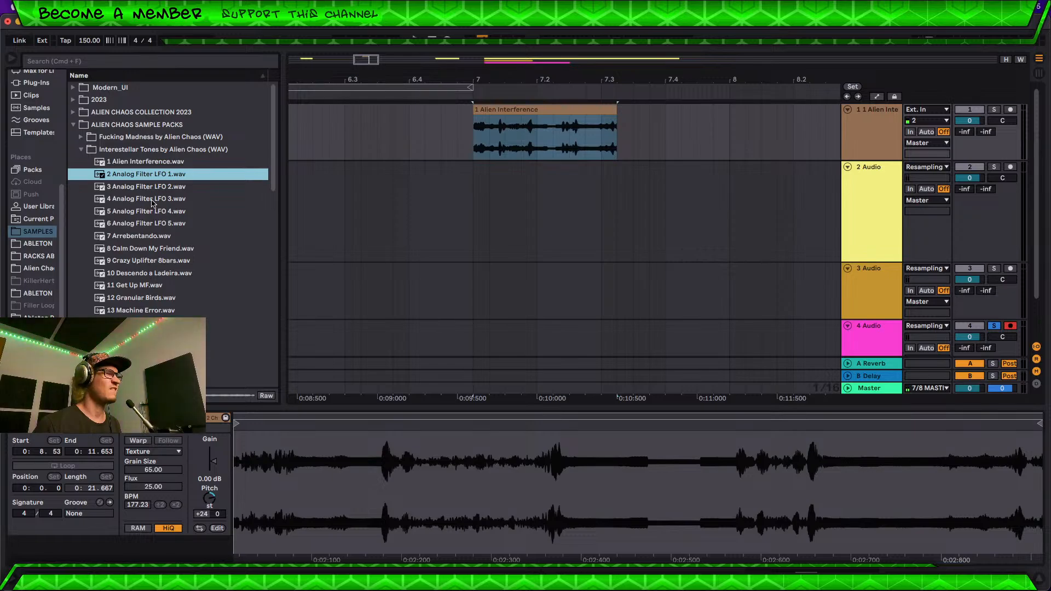
left_click(152, 201)
left_click(151, 213)
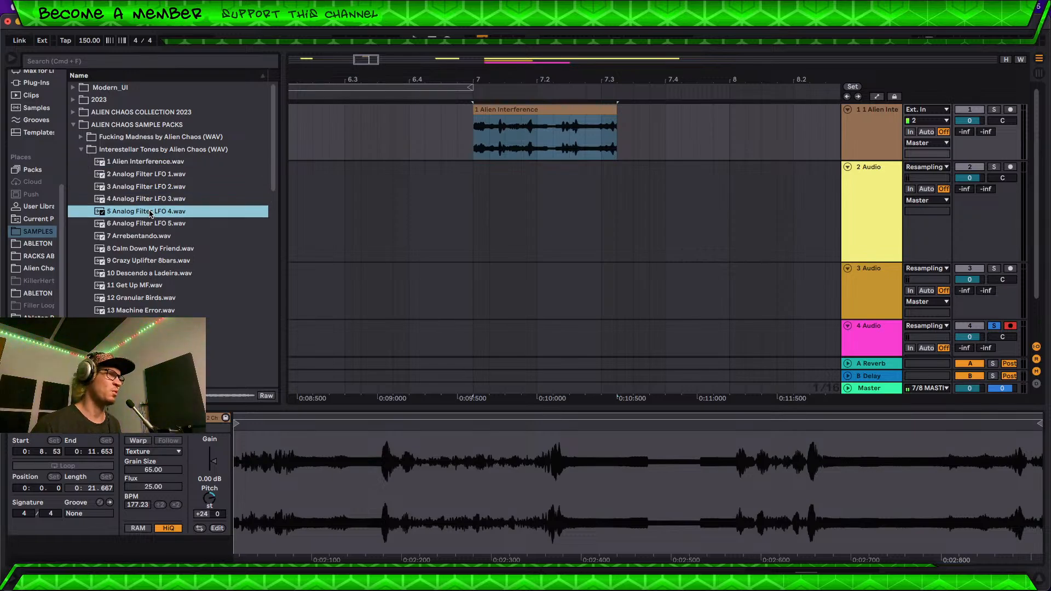
left_click(152, 224)
left_click(145, 188)
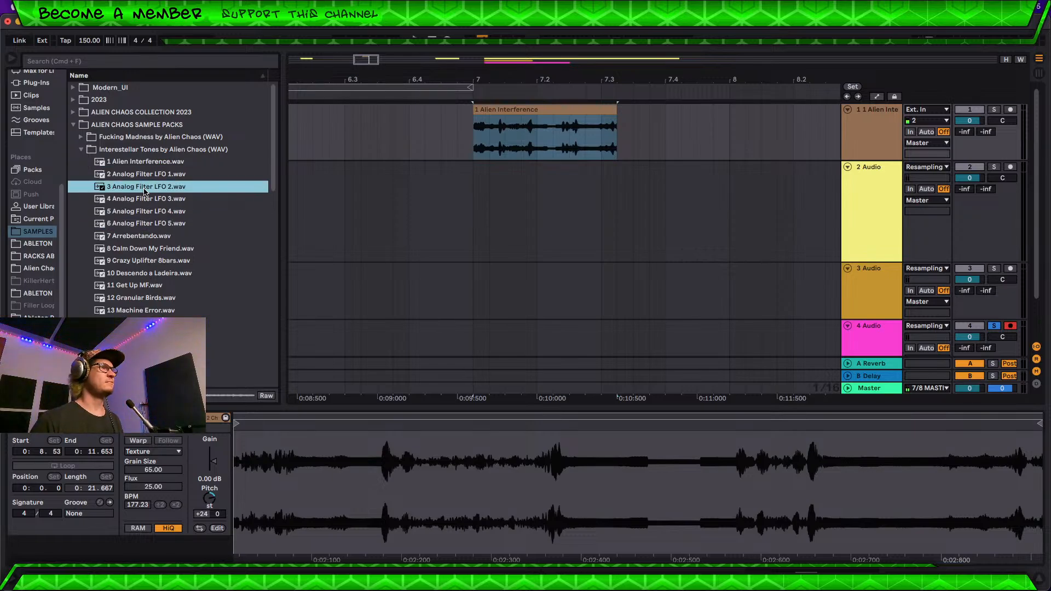
left_click(151, 211)
Step: Audition Arrebentando, Calm Down My Friend, Crazy Uplifter 8bars and Descendo a Ladeira from the same pack
left_click(145, 240)
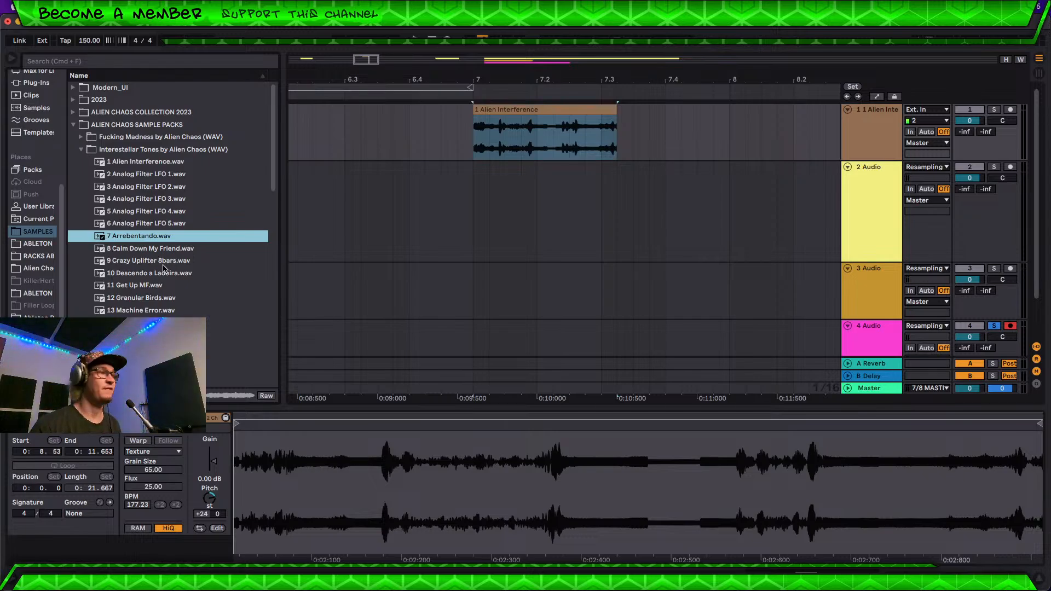
left_click(168, 250)
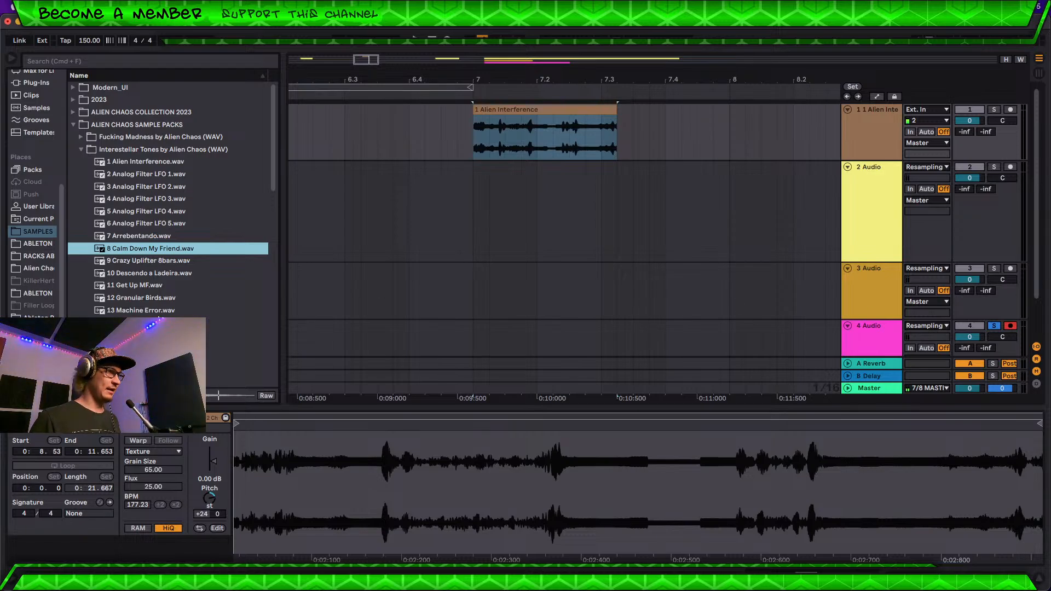
left_click(160, 263)
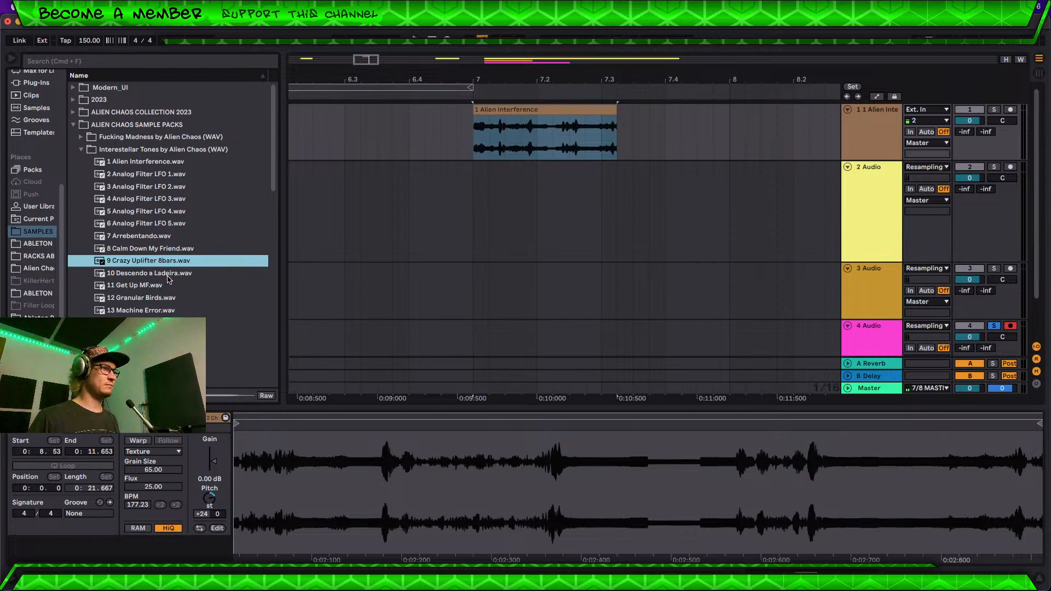
left_click(168, 275)
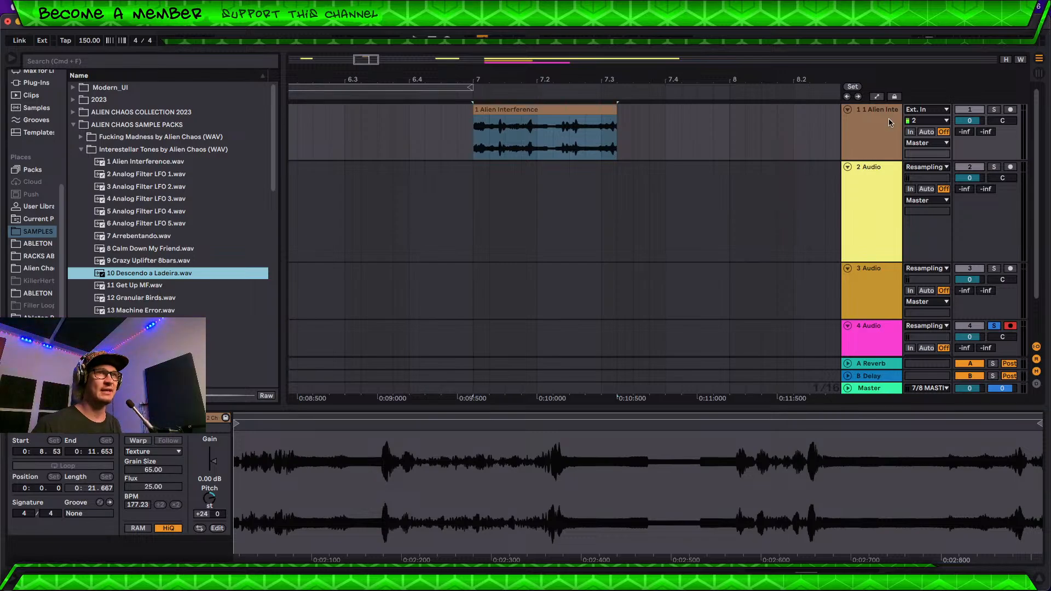
Step: Fit the arrangement tracks to the available height and list the installed plug-ins in the browser
left_click(1008, 60)
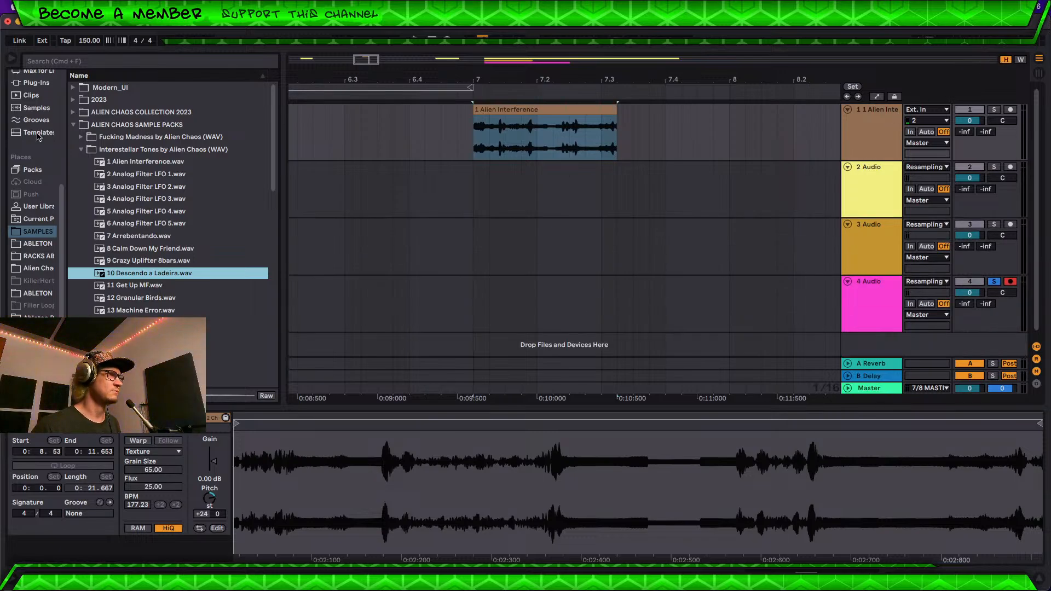
scroll(40, 134, "up", 4)
left_click(44, 193)
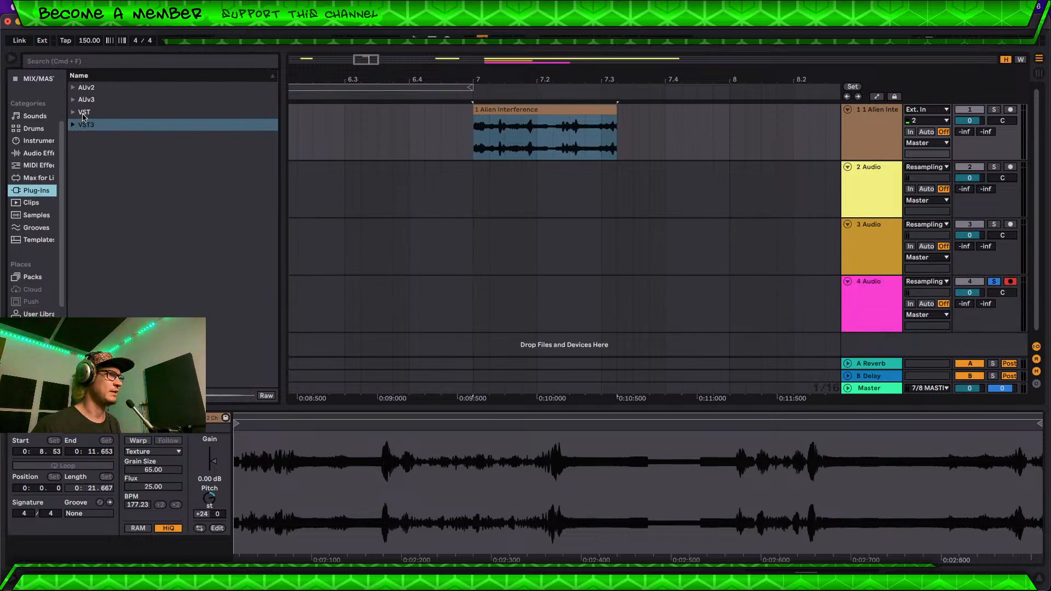
Step: Load the Alaskan Bites instrument from the VSTs collection onto a new track below the existing ones
scroll(35, 105, "up", 3)
left_click(32, 114)
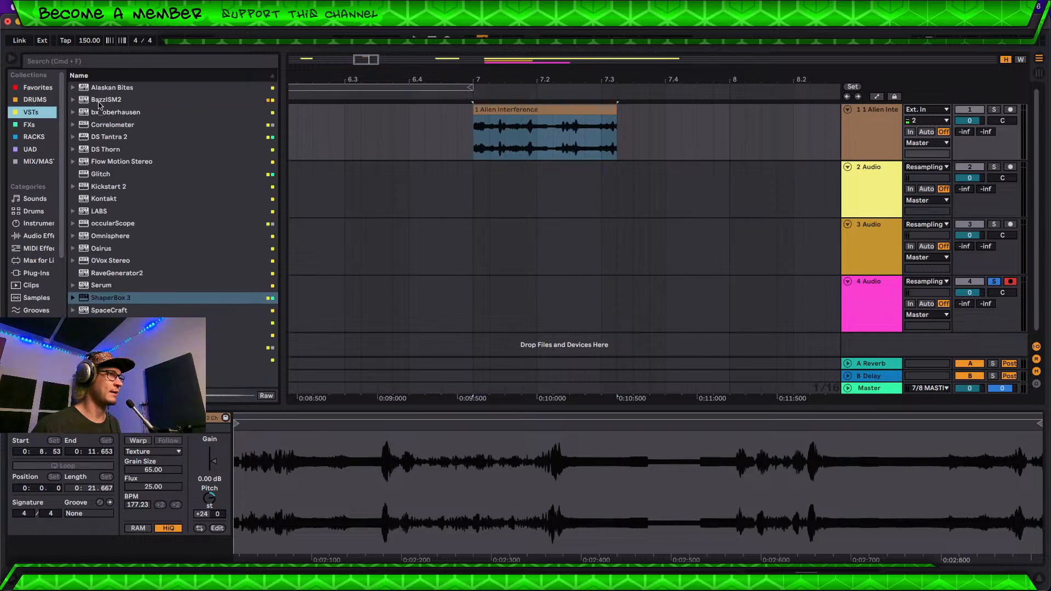
left_click_drag(130, 87, 674, 225)
left_click_drag(113, 90, 721, 341)
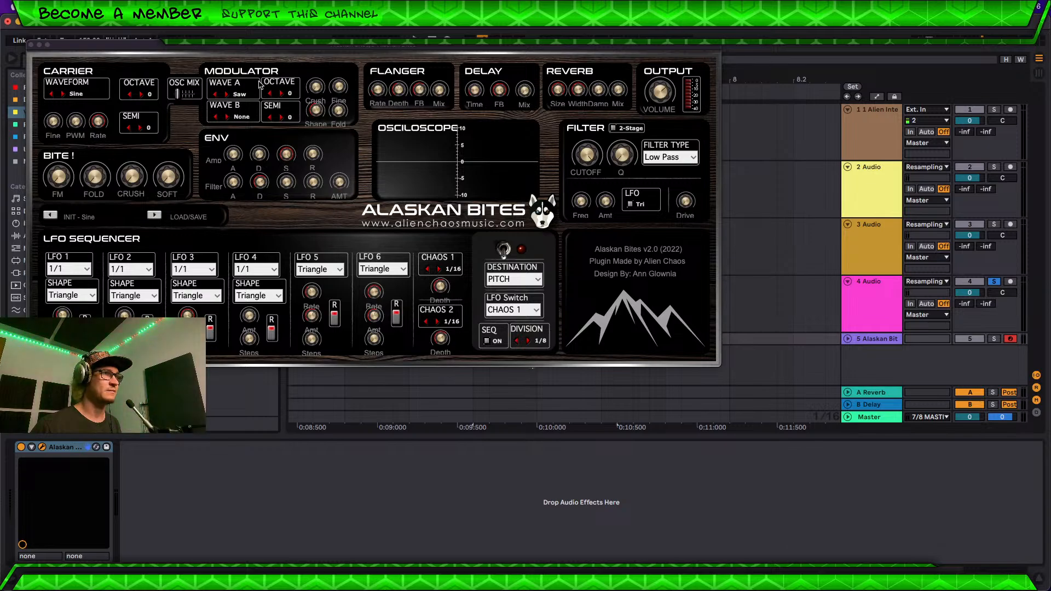
Step: Move the Alaskan Bites plug-in window clear of the browser and hide it
left_click_drag(347, 49, 479, 102)
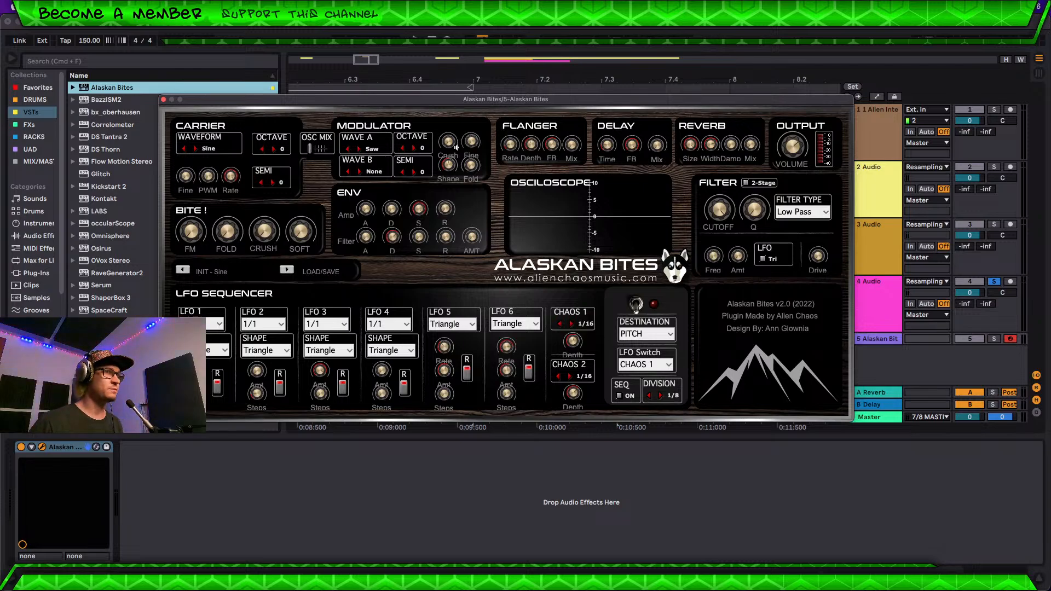
left_click_drag(555, 99, 564, 101)
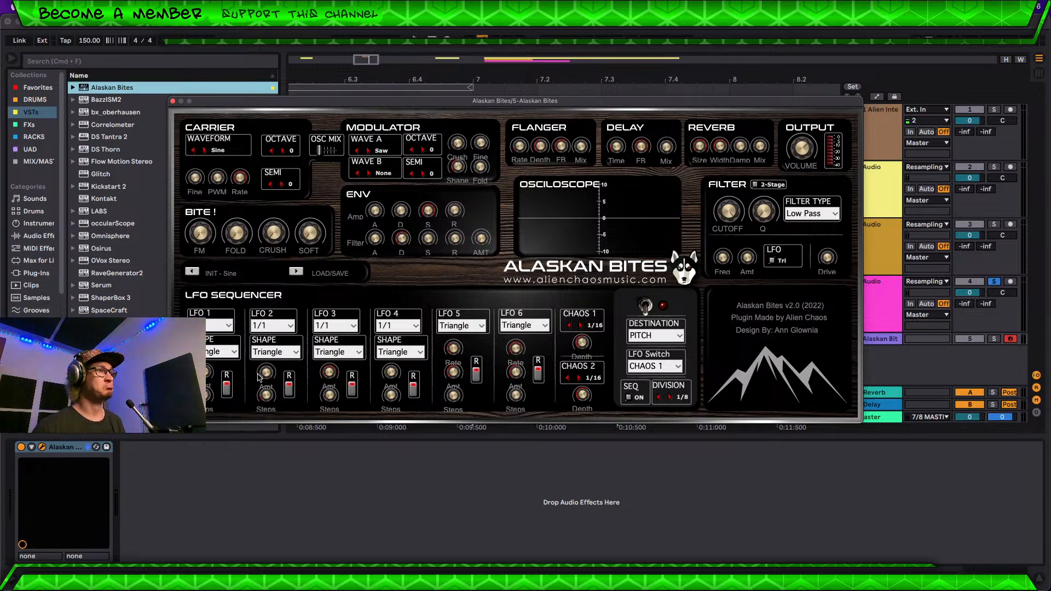
left_click(71, 447)
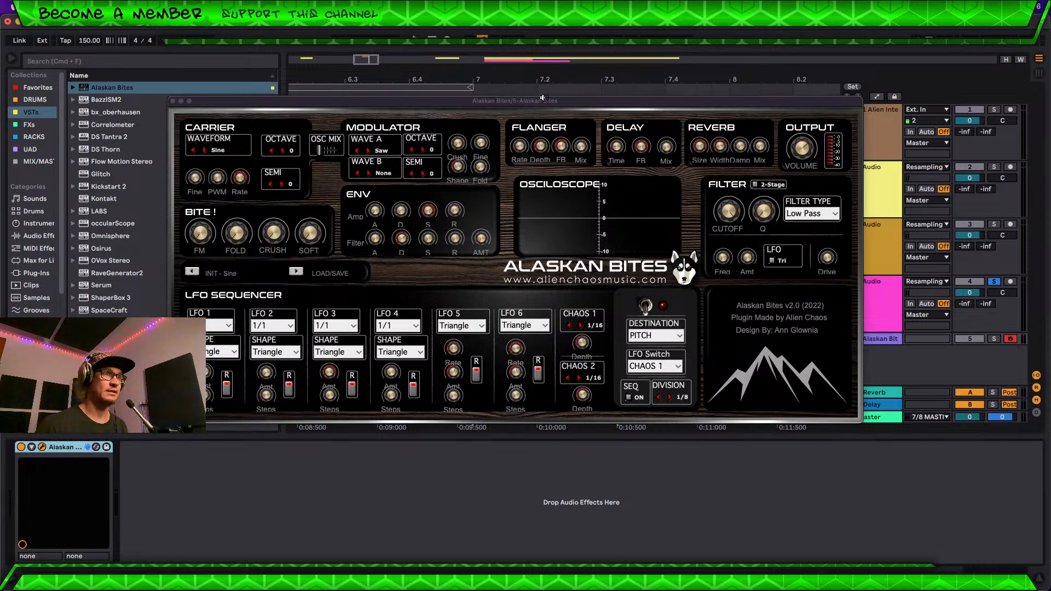
left_click_drag(544, 99, 649, 86)
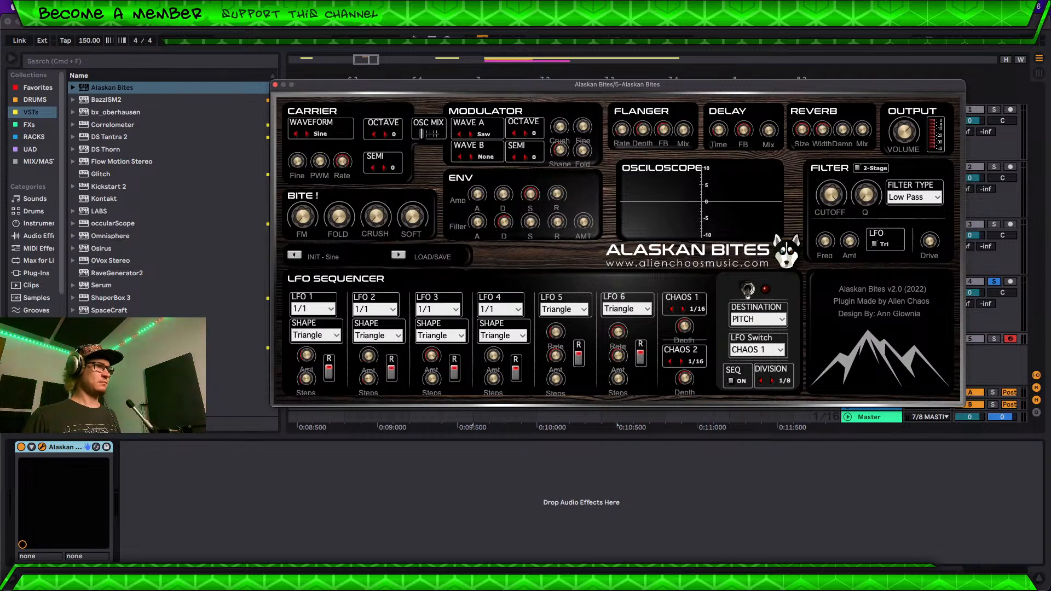
left_click(43, 447)
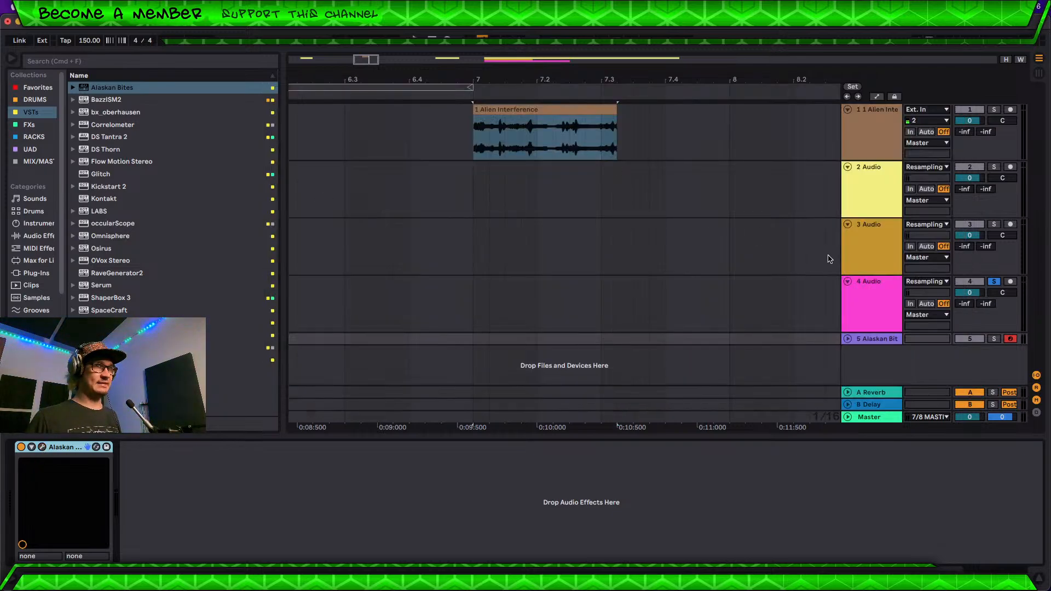
Step: Show the device chains of tracks 2 and 1, and play the Alien Interference clip
left_click(866, 195)
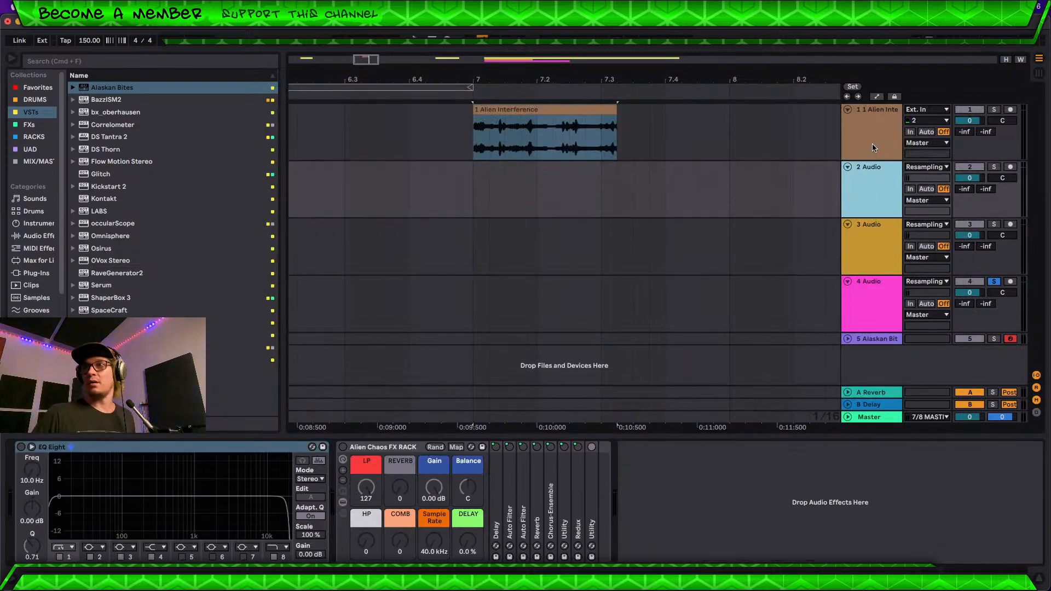
left_click(859, 126)
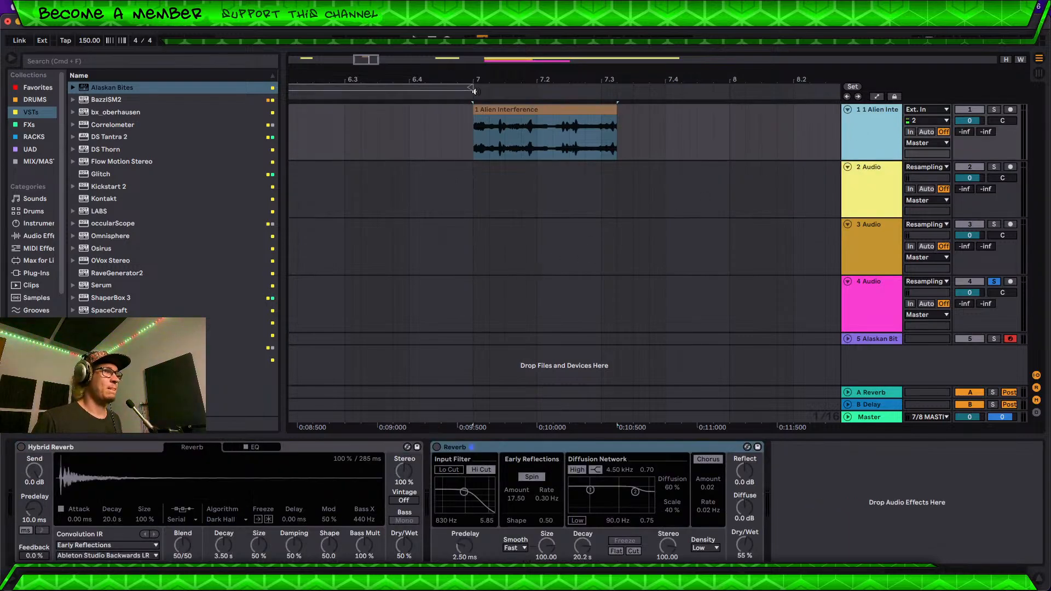
left_click(490, 110)
key("space")
key("space")
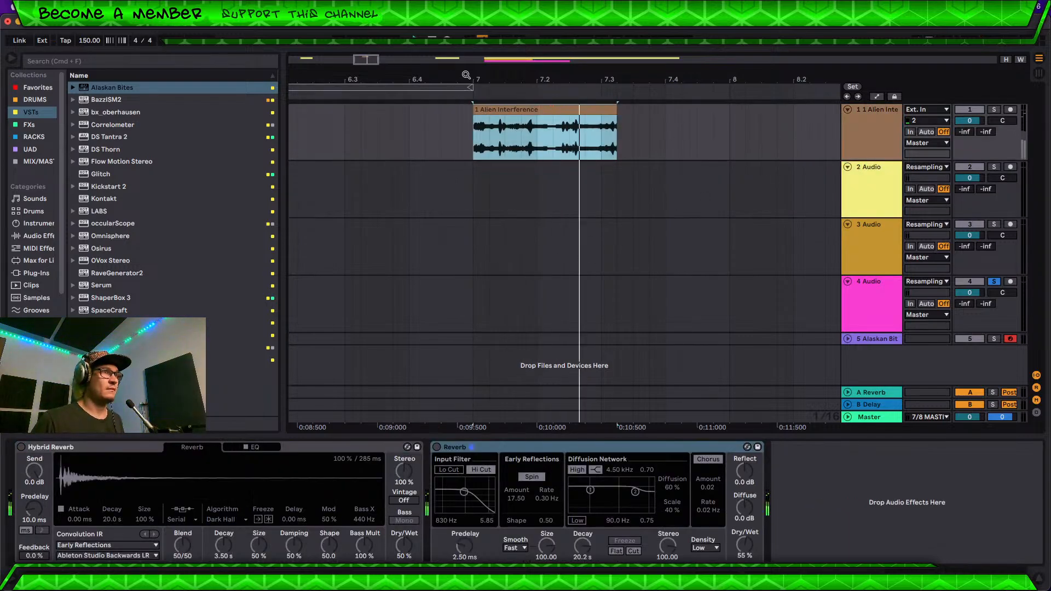
Step: Place 1. Dark Energy.wav from the DARK VOCALS by Alien Chaos folder on a new audio track, starting at bar 5
scroll(38, 351, "down", 8)
left_click(38, 350)
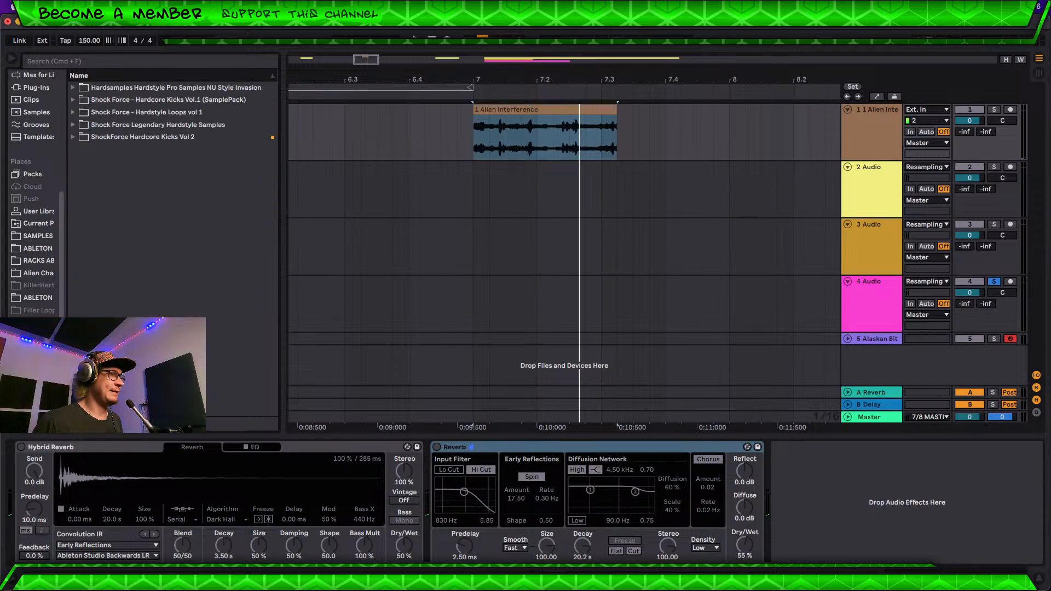
key("Down")
key("Down")
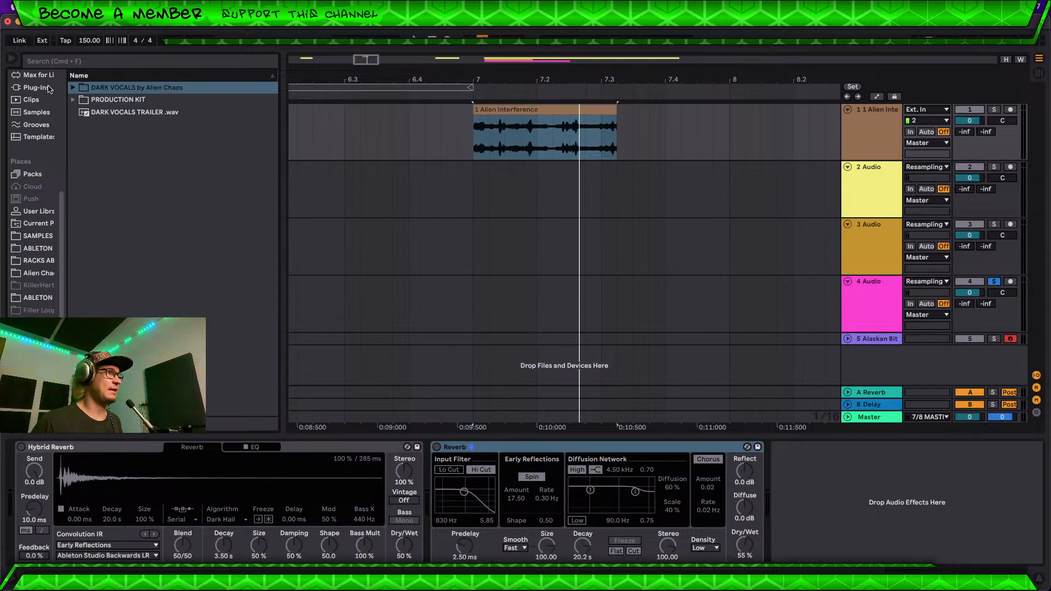
left_click(73, 88)
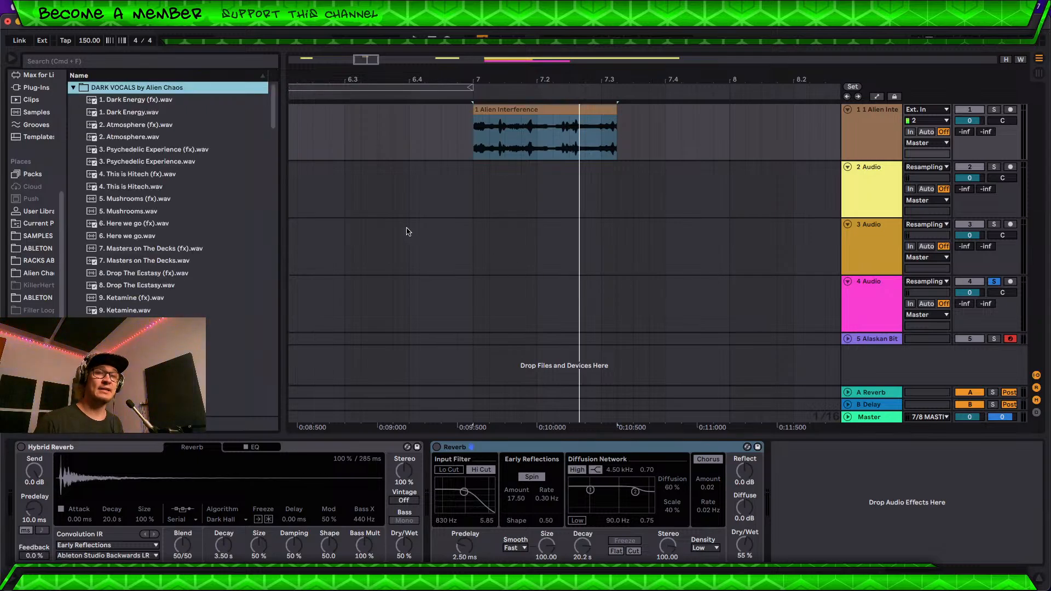
left_click(129, 114)
left_click_drag(122, 117, 332, 351)
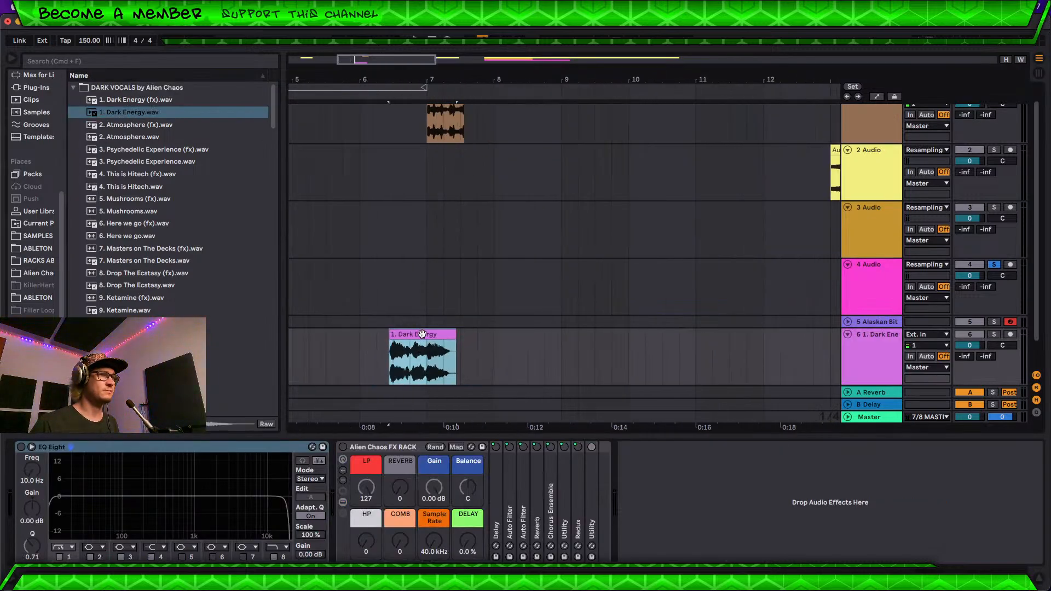
left_click_drag(423, 335, 326, 332)
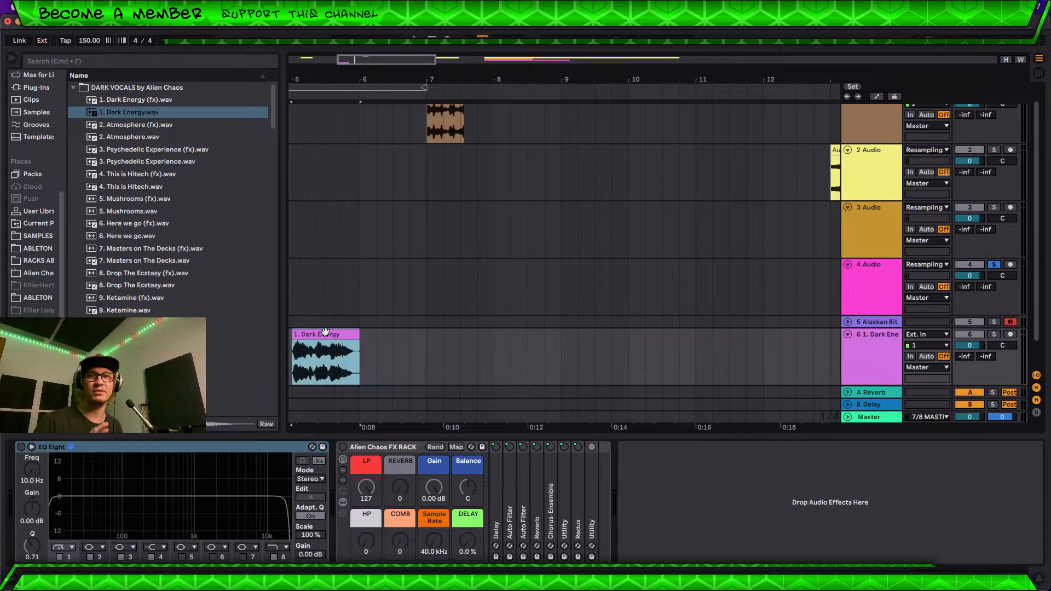
Step: Solo the Dark Energy track, turn off warping for its clip and audition it
key("space")
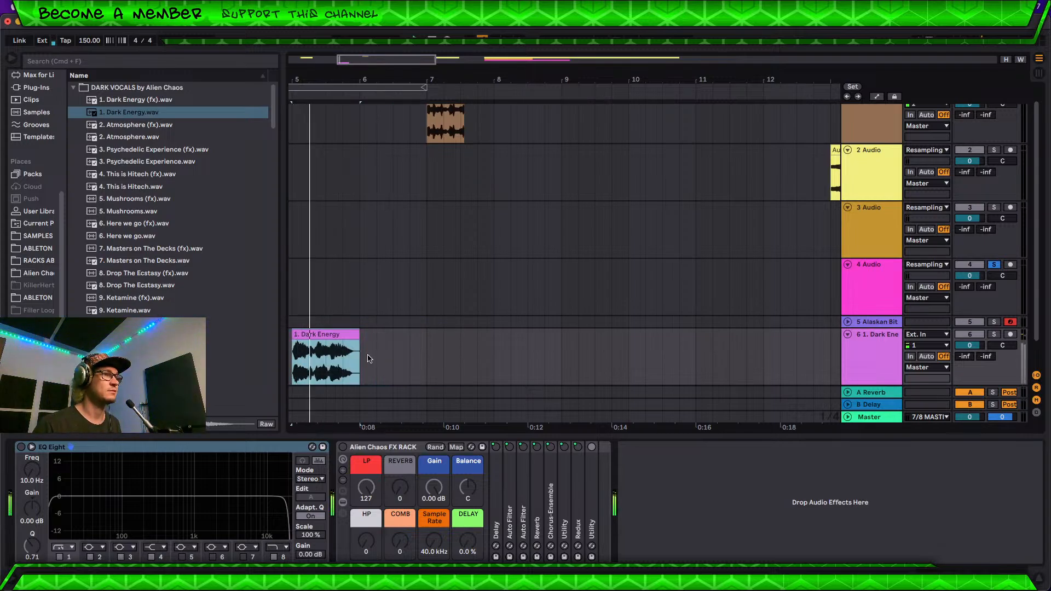
key("space")
left_click(994, 335)
double_click(320, 335)
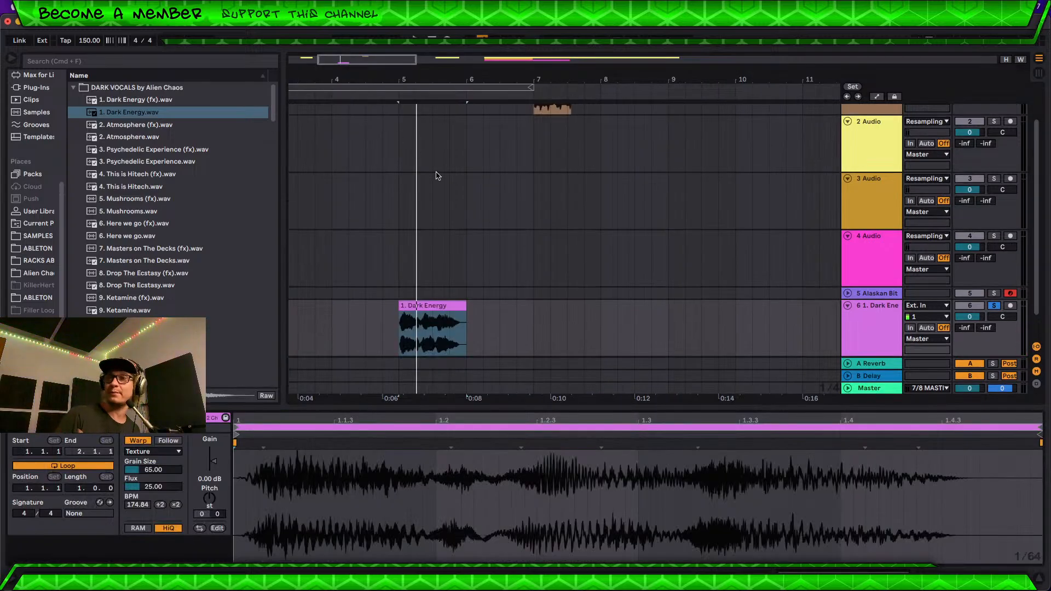
key("space")
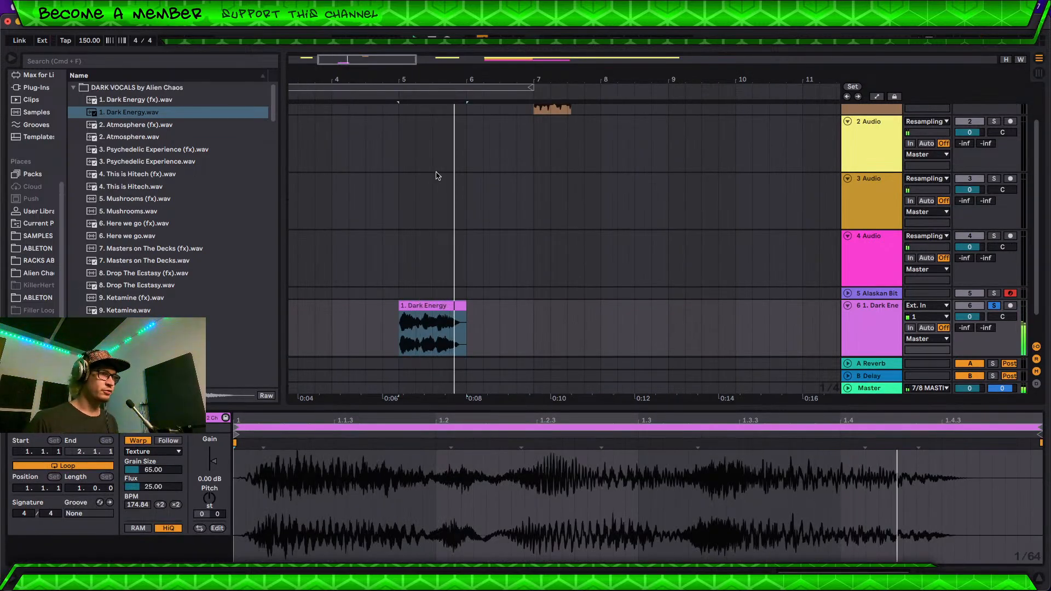
scroll(429, 179, "down", 1)
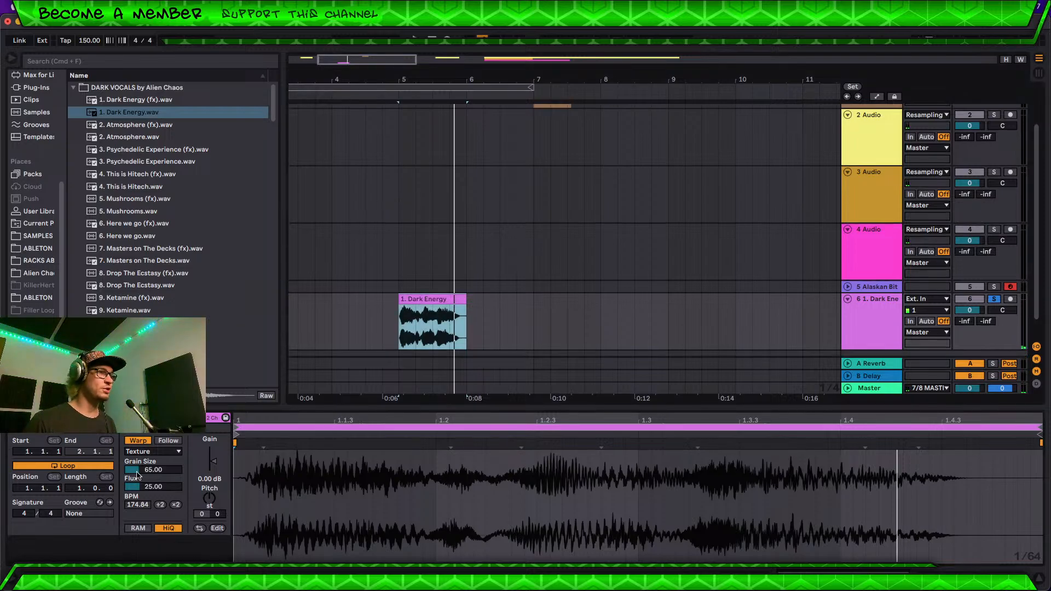
left_click(137, 441)
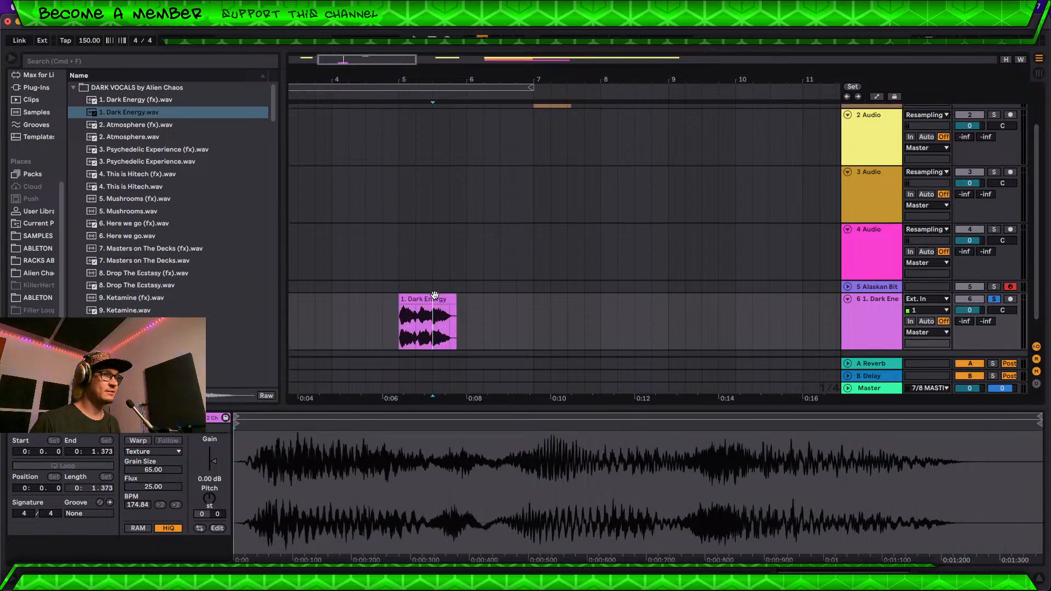
key("space")
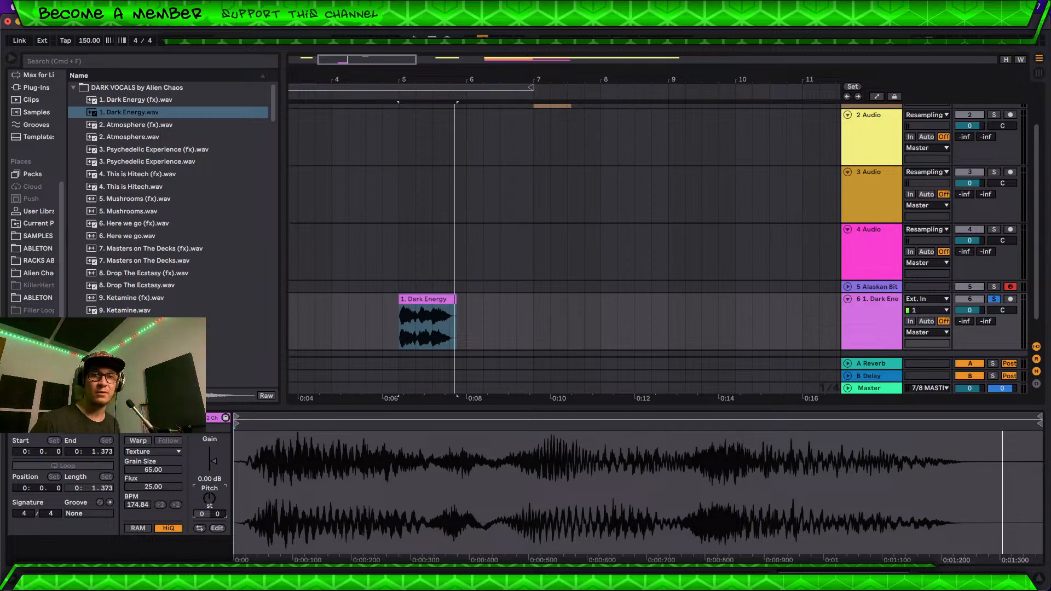
Step: Raise the Dark Energy clip's pitch in steps to +8 semitones while playing it
key("Up")
key("Up")
key("Up")
key("space")
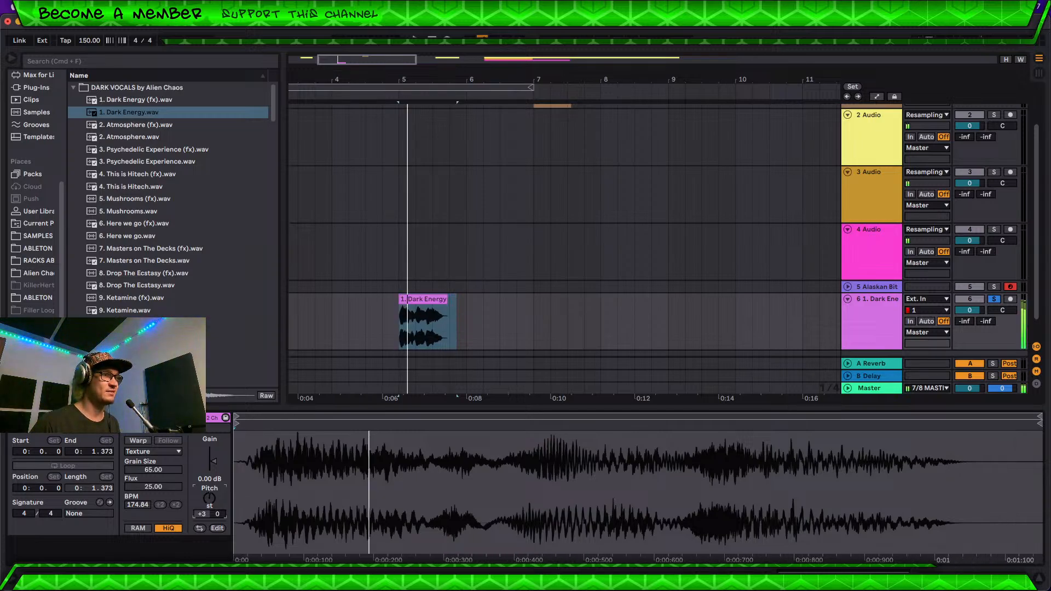
key("Up")
key("Up")
key("Up")
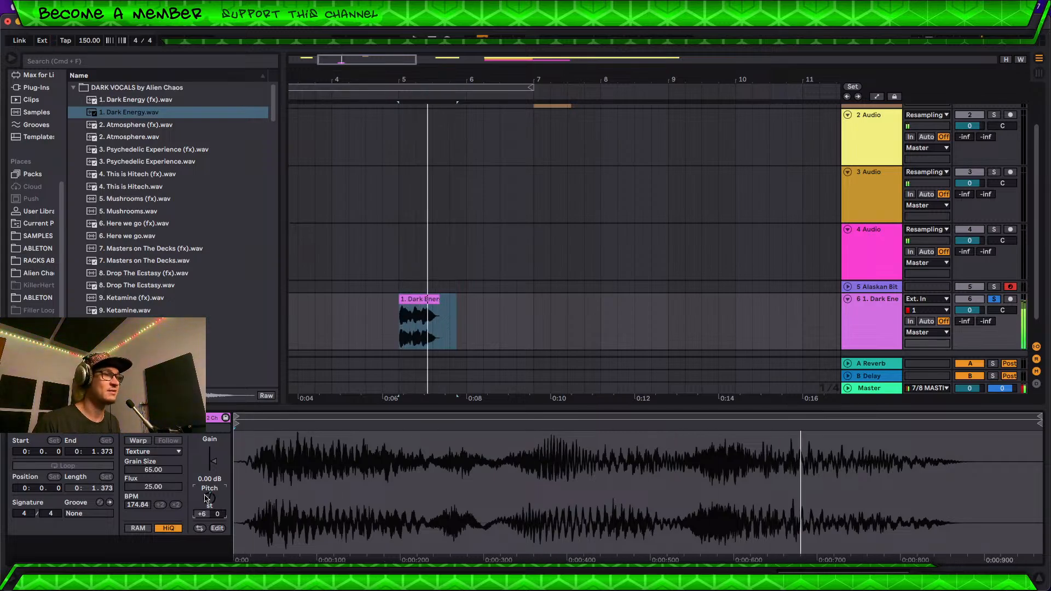
key("Up")
key("Up")
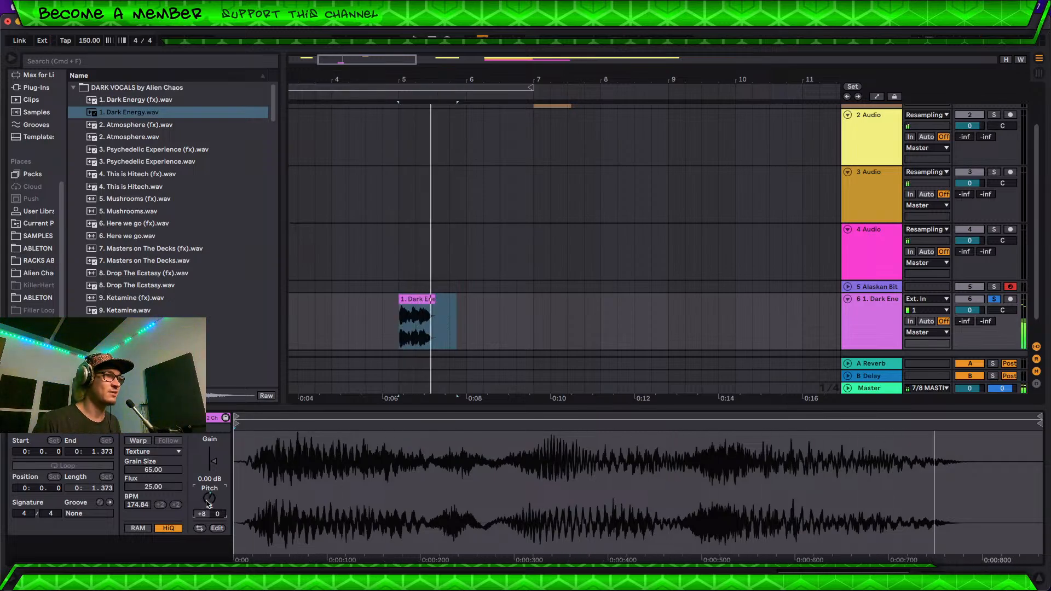
Step: Lower the Dark Energy clip's pitch to -13 semitones while listening to the result
key("Down")
key("Down")
key("Down")
key("Down")
key("Down")
key("Down")
key("Down")
key("Down")
key("Down")
key("Down")
key("Down")
key("Down")
key("Down")
key("Down")
key("Down")
key("Down")
key("Down")
key("Down")
key("Down")
key("Down")
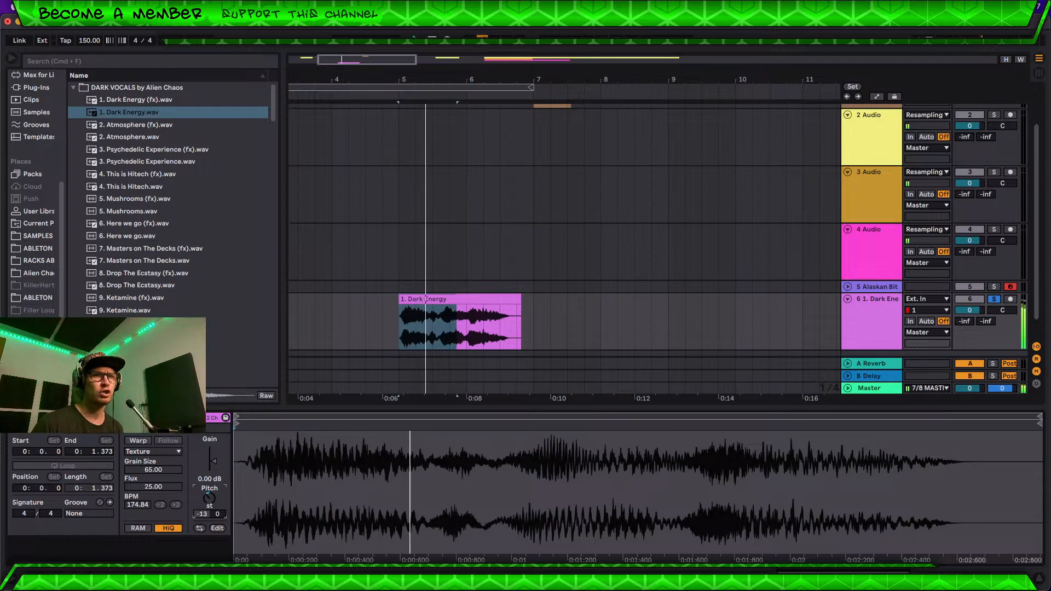
Step: Reset the Dark Energy clip's pitch to 0 semitones and play it again
key("space")
left_click_drag(207, 501, 208, 496)
key("space")
key("space")
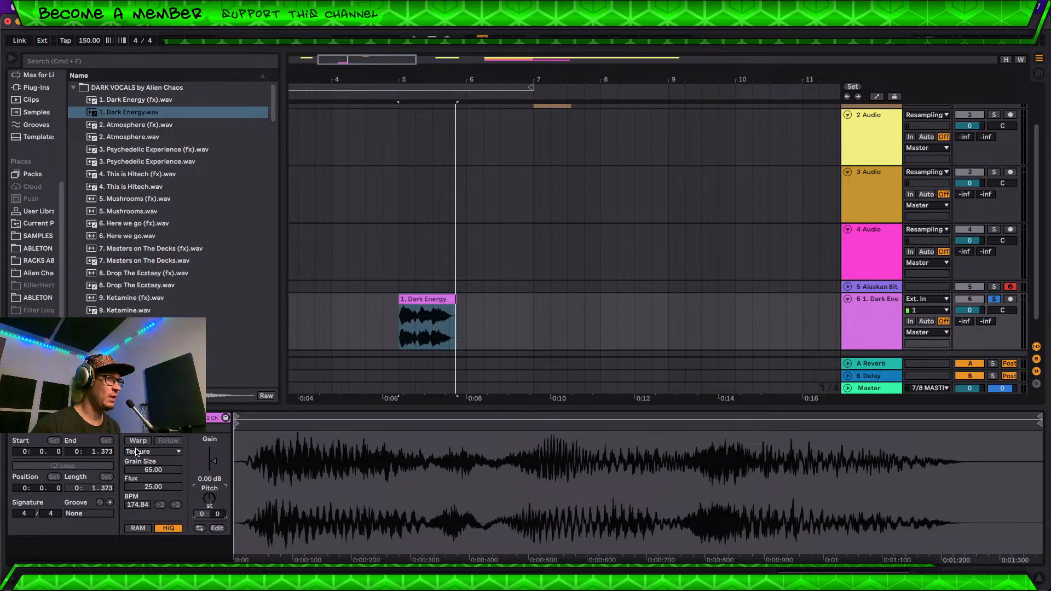
double_click(443, 300)
key("space")
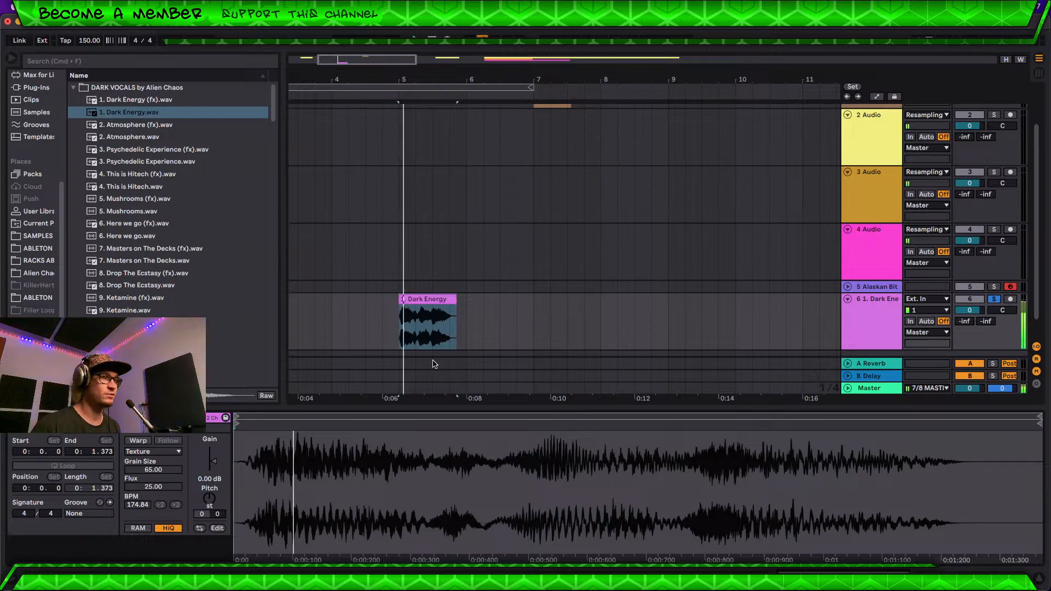
key("space")
Step: Turn warping on for the Dark Energy clip and double its BPM twice to 600.00 to stretch it
left_click(139, 440)
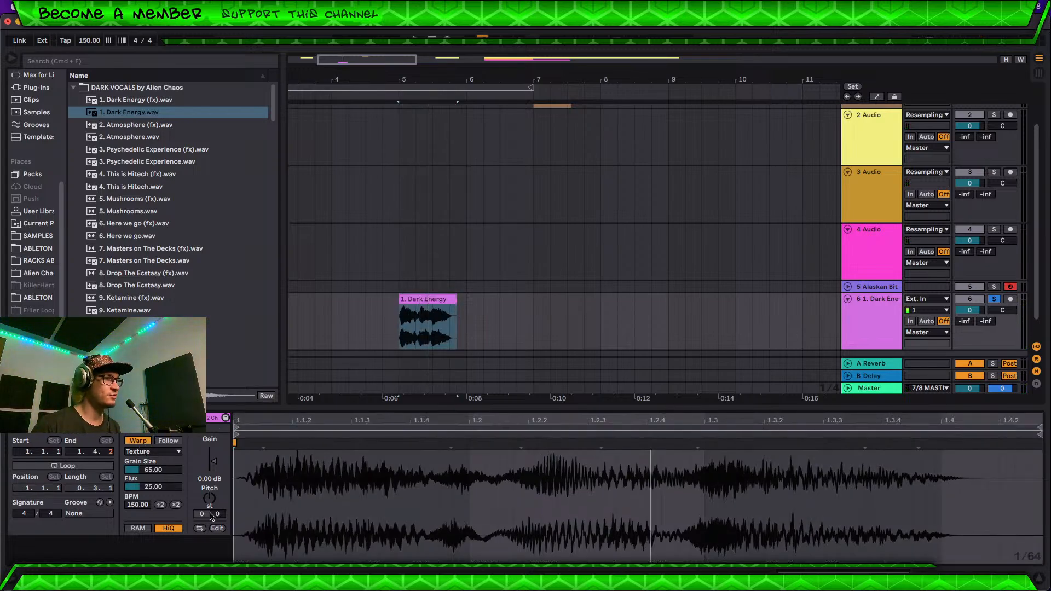
left_click(175, 504)
left_click(175, 505)
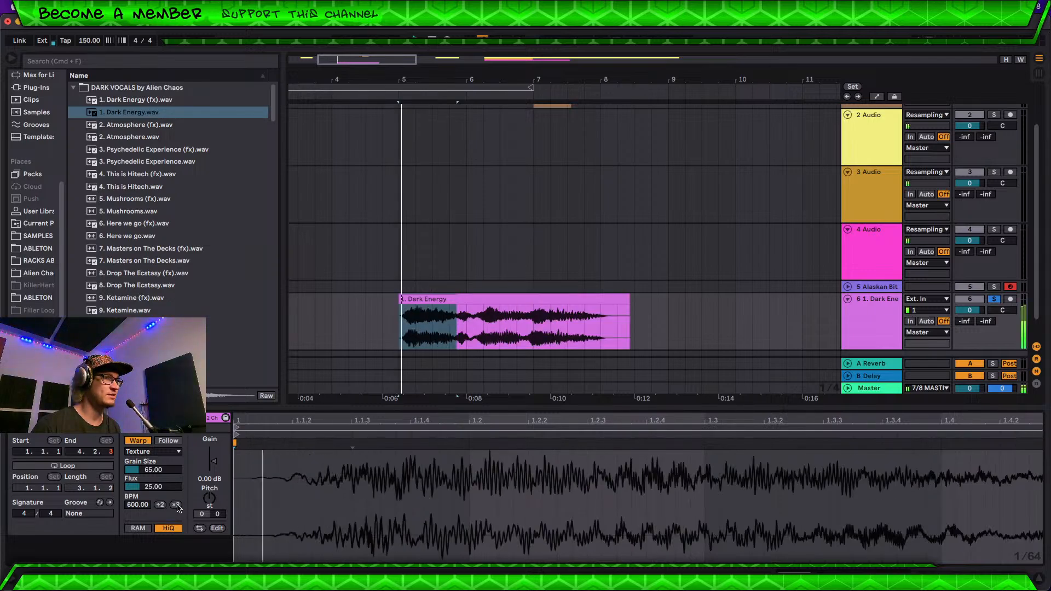
key("space")
Step: Set the clip's Texture warp to Flux 0.00 and Grain Size 24.43, and audition it
mouse_move(164, 486)
left_mouse_down()
mouse_move(165, 505)
mouse_move(164, 479)
mouse_move(164, 489)
left_mouse_up()
key("space")
key("space")
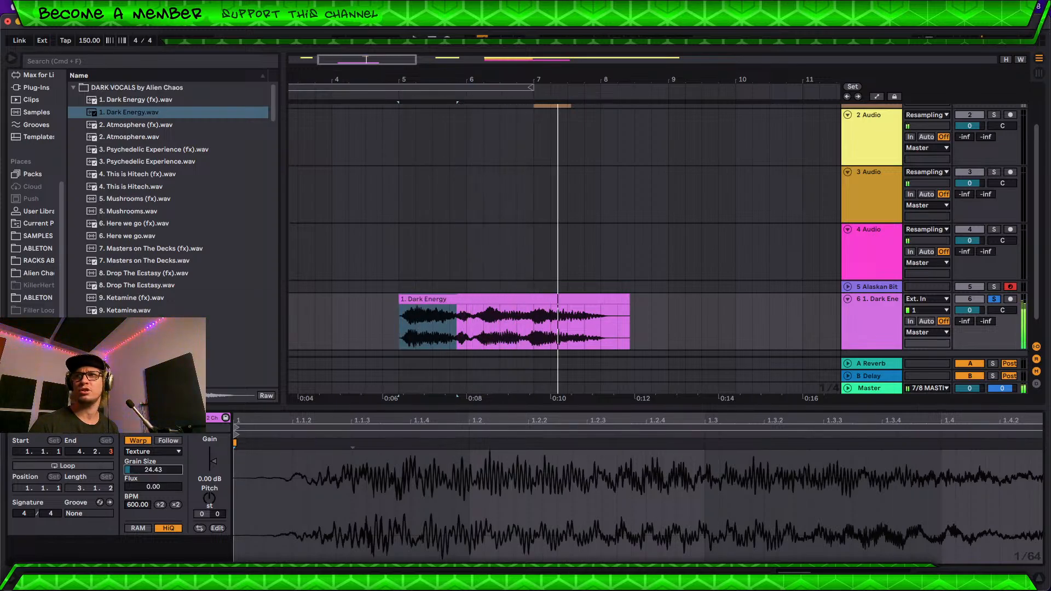
Step: Raise the clip's Grain Size to 263.00, playing it to compare the texture
left_click_drag(164, 471, 161, 403)
key("space")
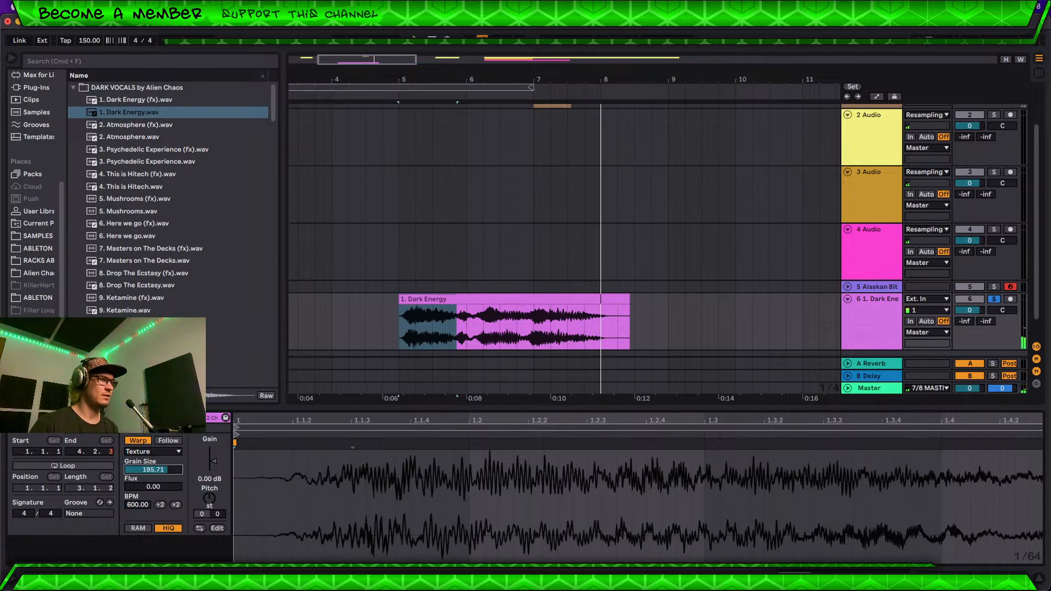
key("space")
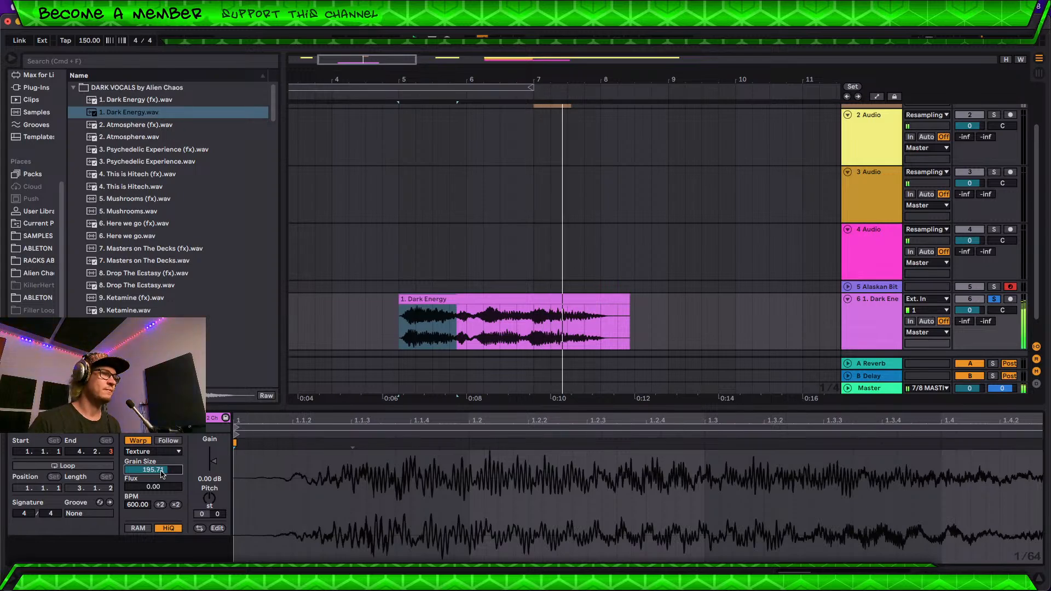
key("space")
key("space")
mouse_move(161, 471)
left_mouse_down()
mouse_move(161, 547)
mouse_move(161, 449)
mouse_move(159, 472)
left_mouse_up()
key("space")
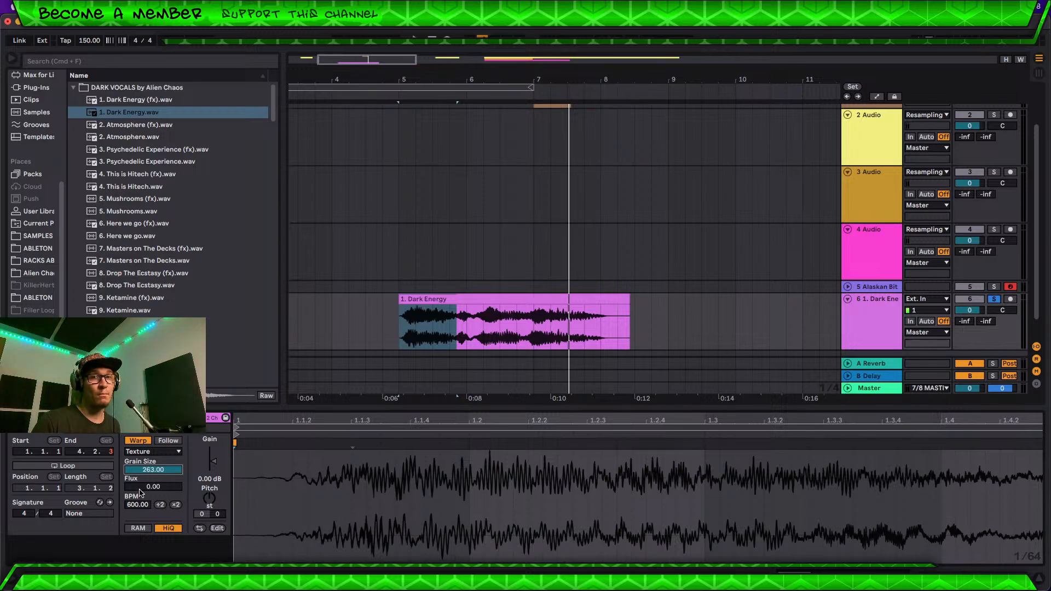
Step: View the clip's Grain Size envelope and return to the sample settings
left_click(199, 430)
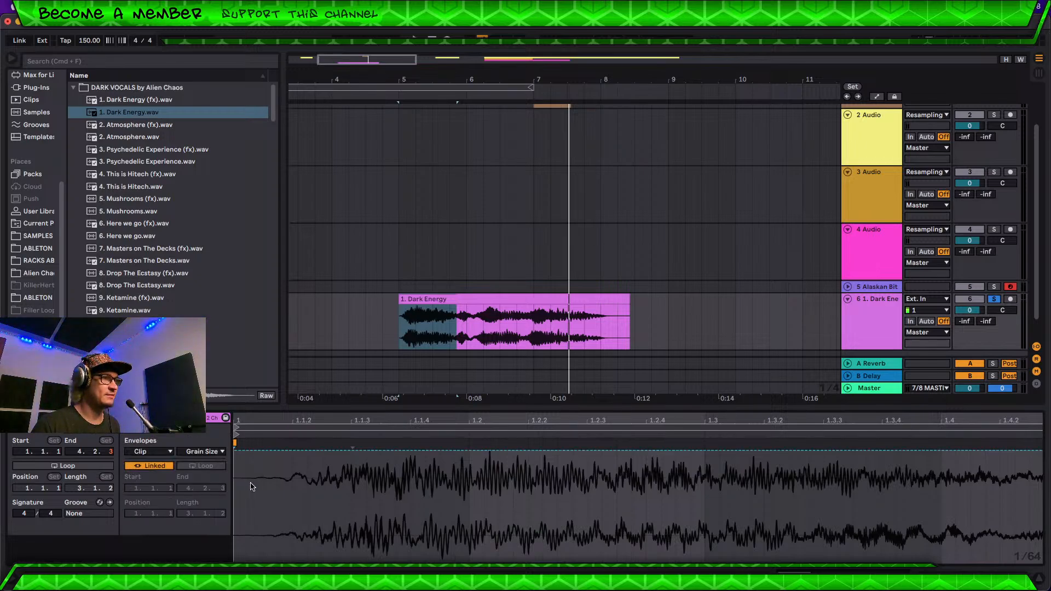
left_click(169, 431)
mouse_move(160, 472)
left_mouse_down()
mouse_move(164, 512)
mouse_move(164, 468)
left_mouse_up()
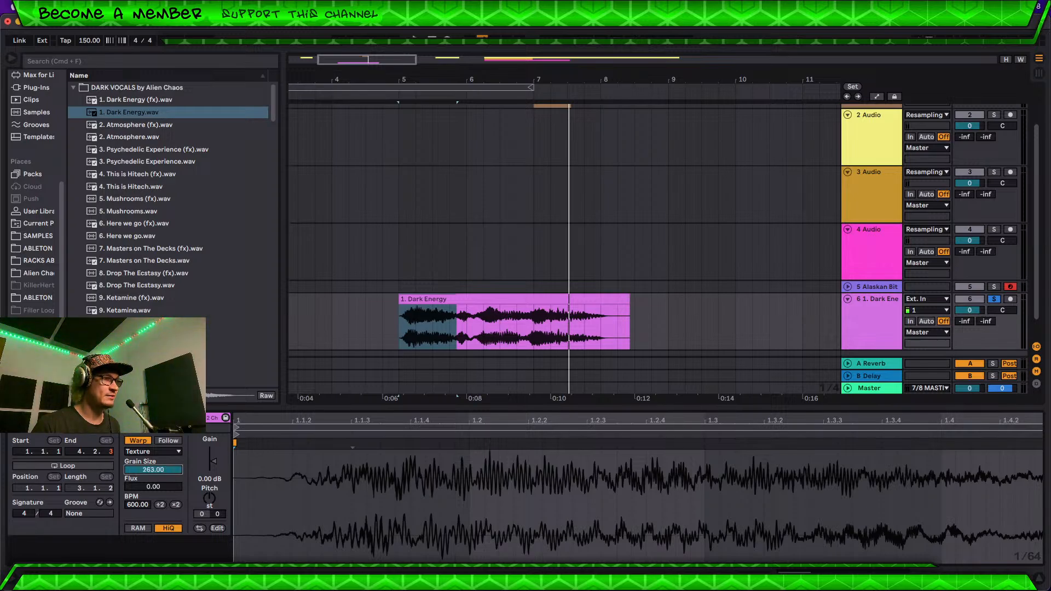
Step: Ramp the Dark Energy clip's Grain Size envelope from its minimum at the clip start up to 100% around 3.4, and audition it
left_click(194, 433)
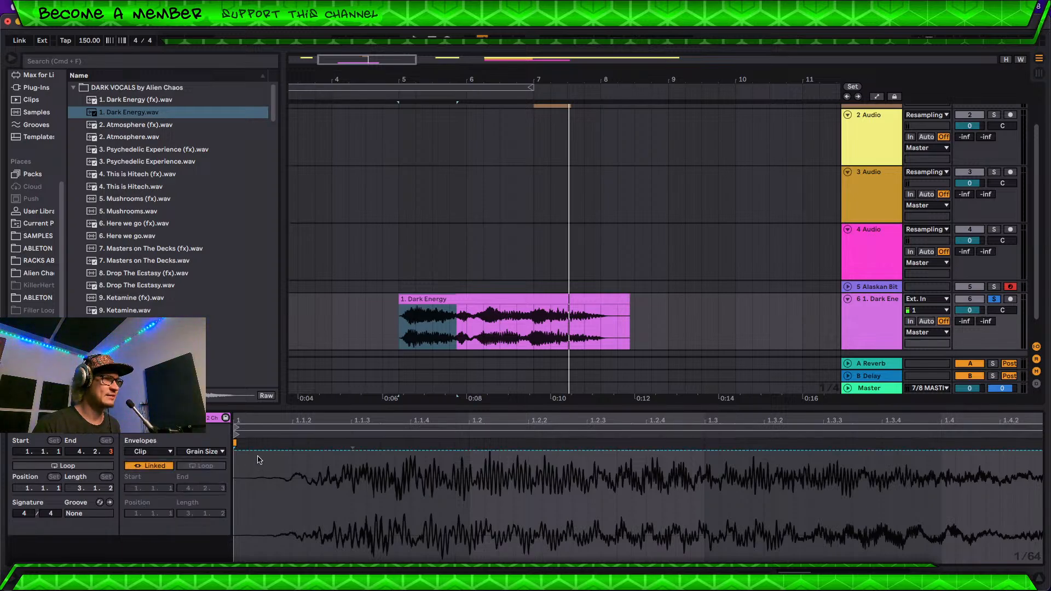
left_click_drag(261, 451, 930, 451)
scroll(871, 471, "down", 5)
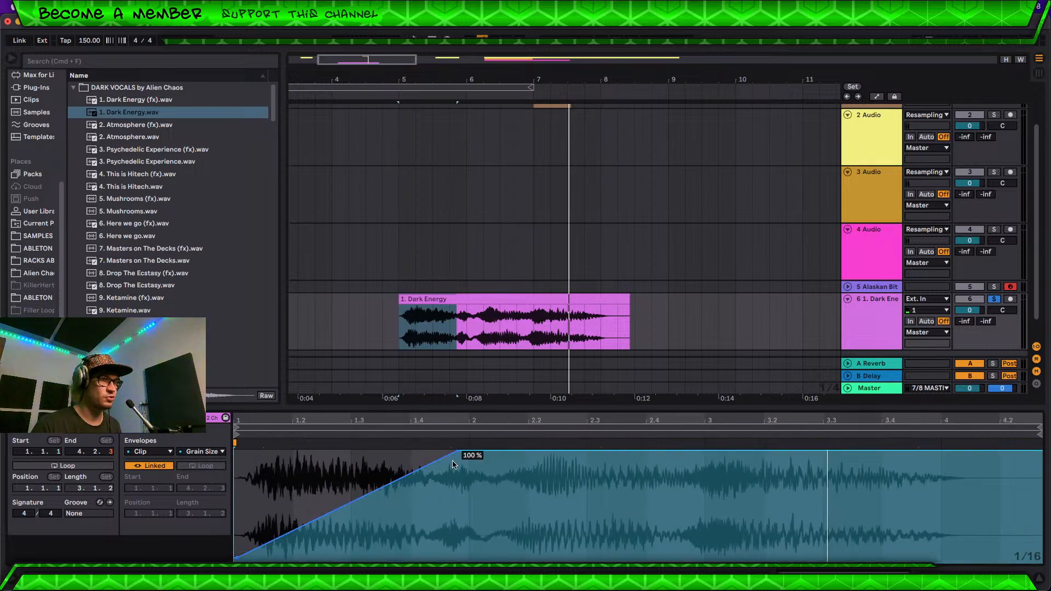
key("space")
left_click_drag(457, 451, 909, 455)
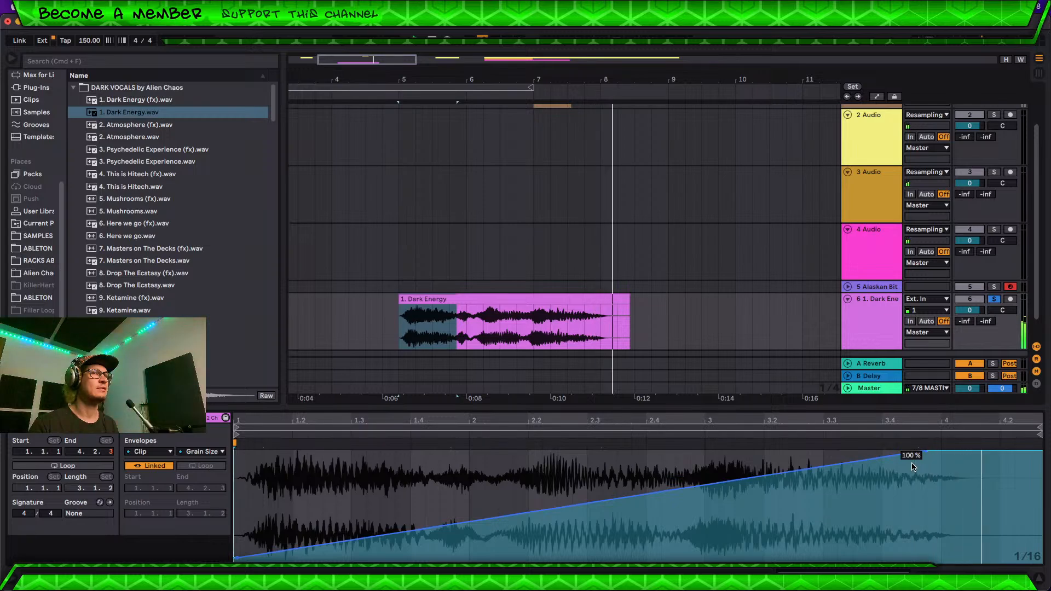
key("space")
left_click(874, 323)
key("space")
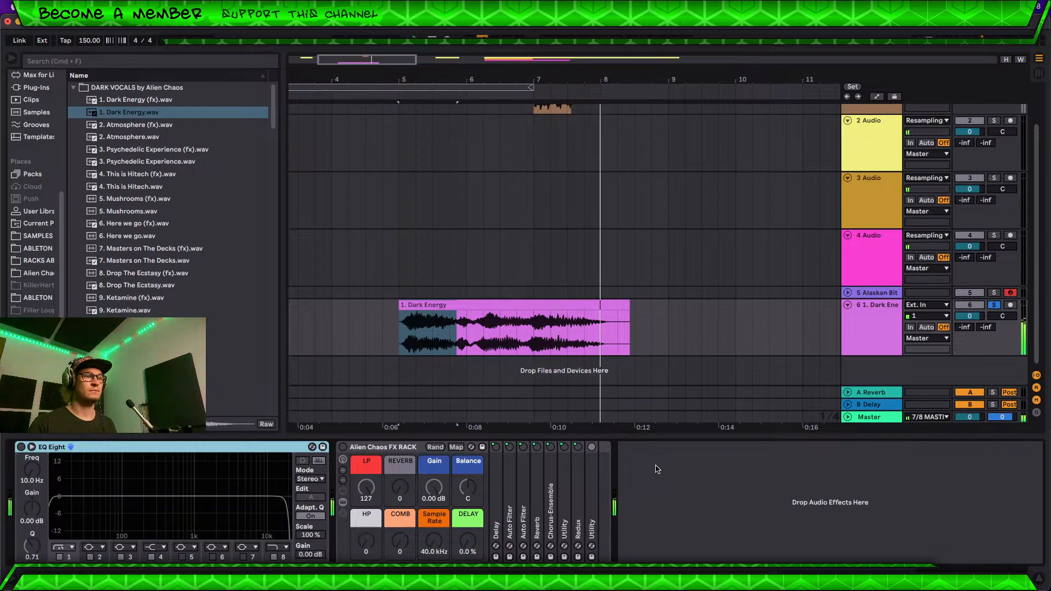
key("space")
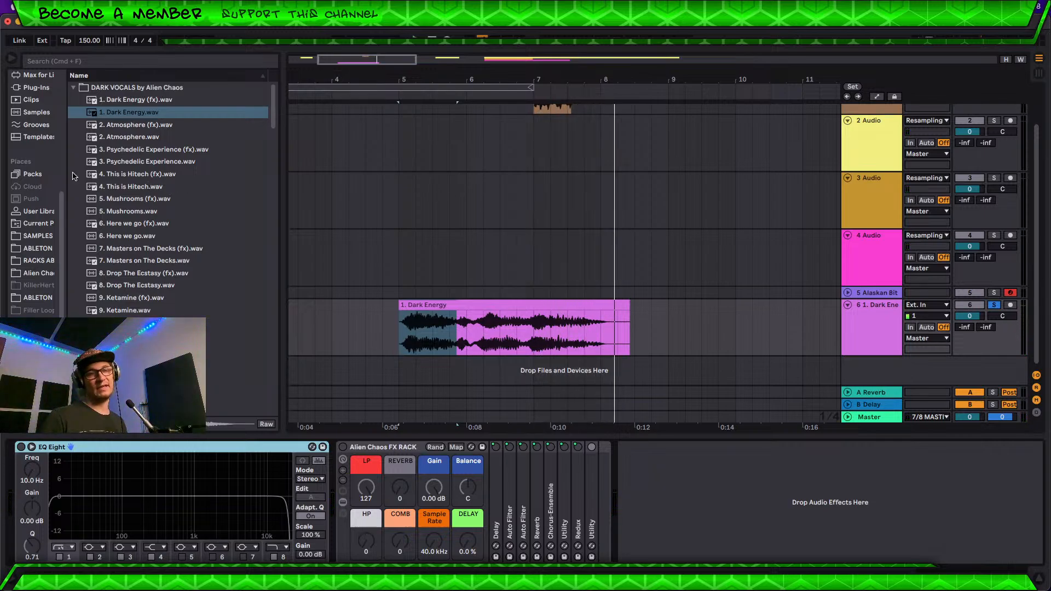
Step: Add Beat Repeat from the FXs collection to the Dark Energy track after the Alien Chaos FX RACK
scroll(22, 137, "up", 5)
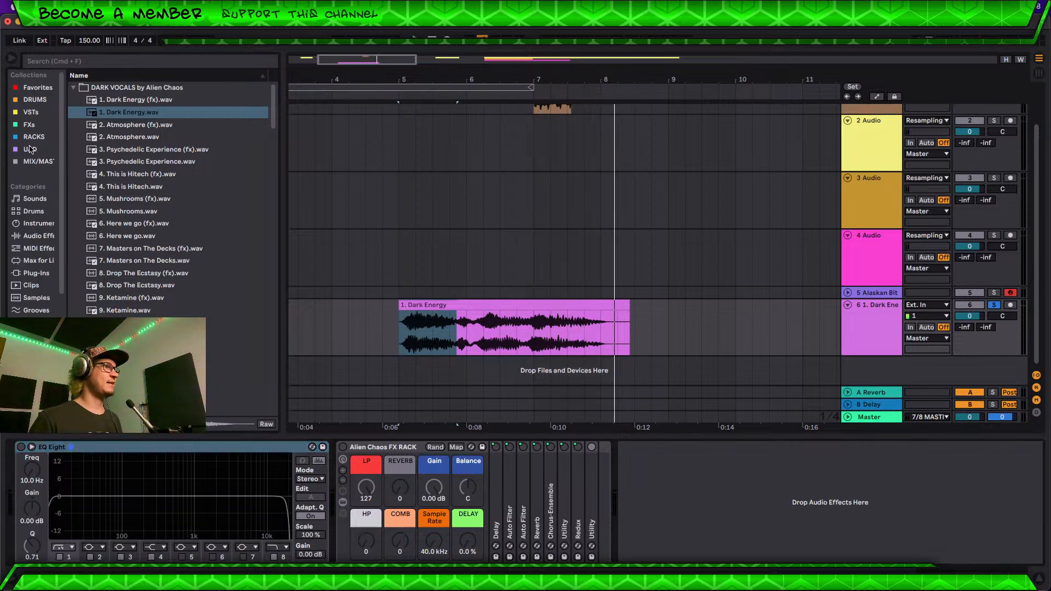
left_click(22, 113)
left_click(27, 124)
left_click(28, 113)
left_click(31, 124)
left_click(33, 113)
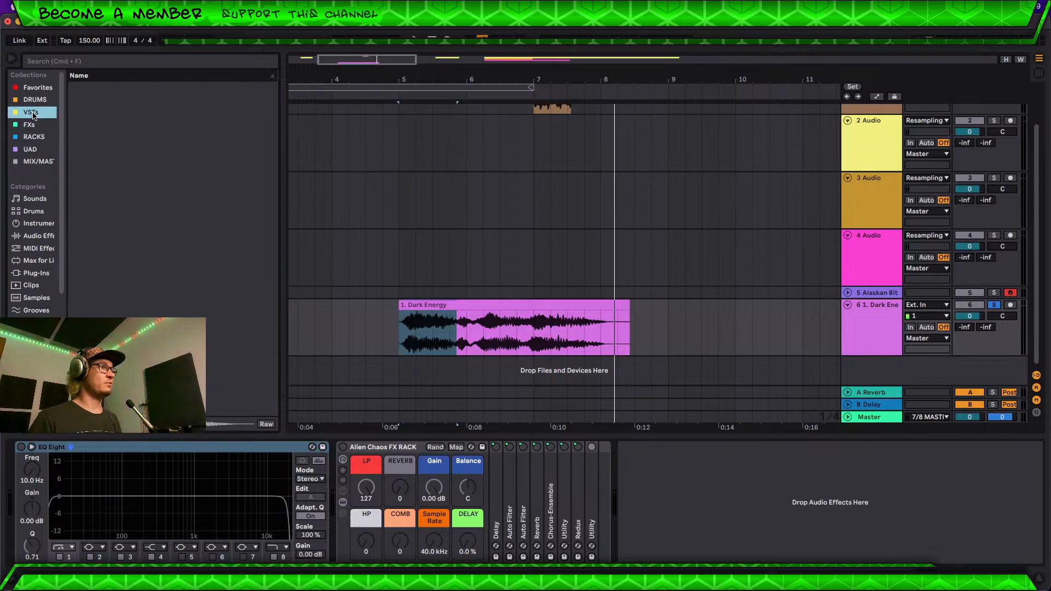
left_click(34, 104)
left_click(30, 124)
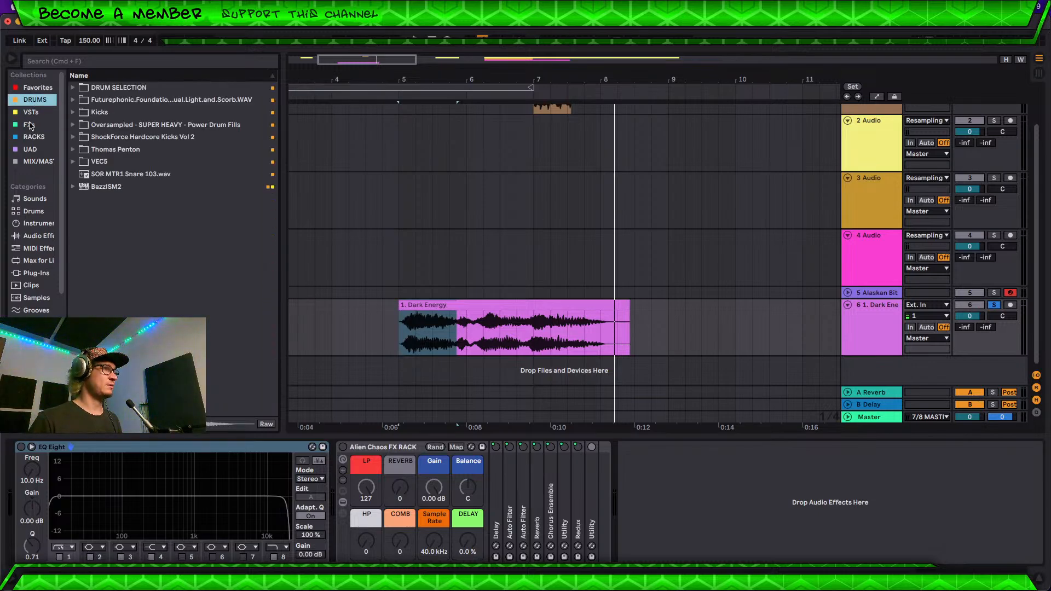
left_click(118, 115)
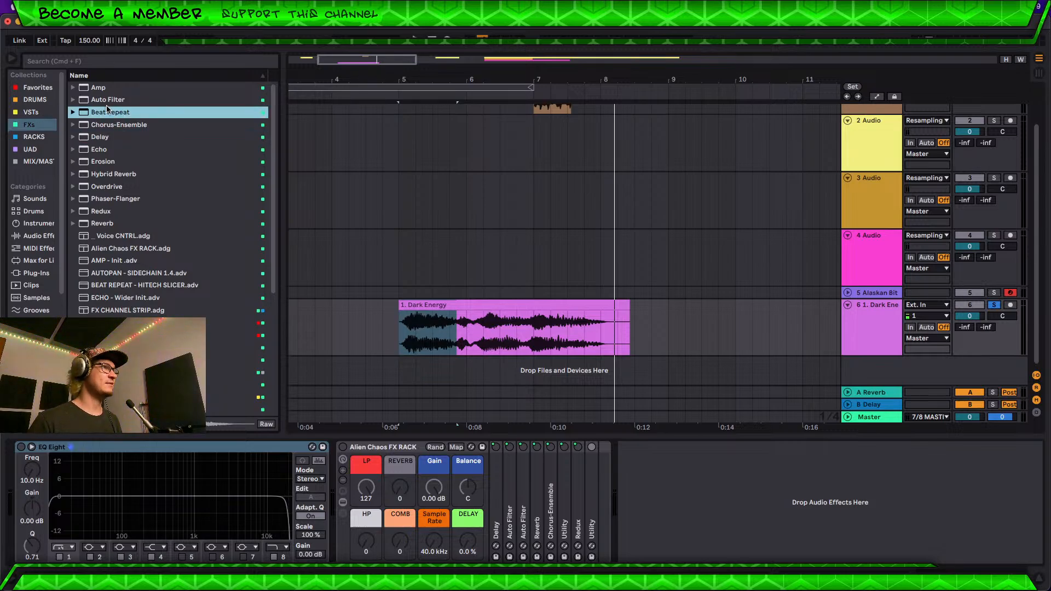
left_click_drag(106, 117, 453, 330)
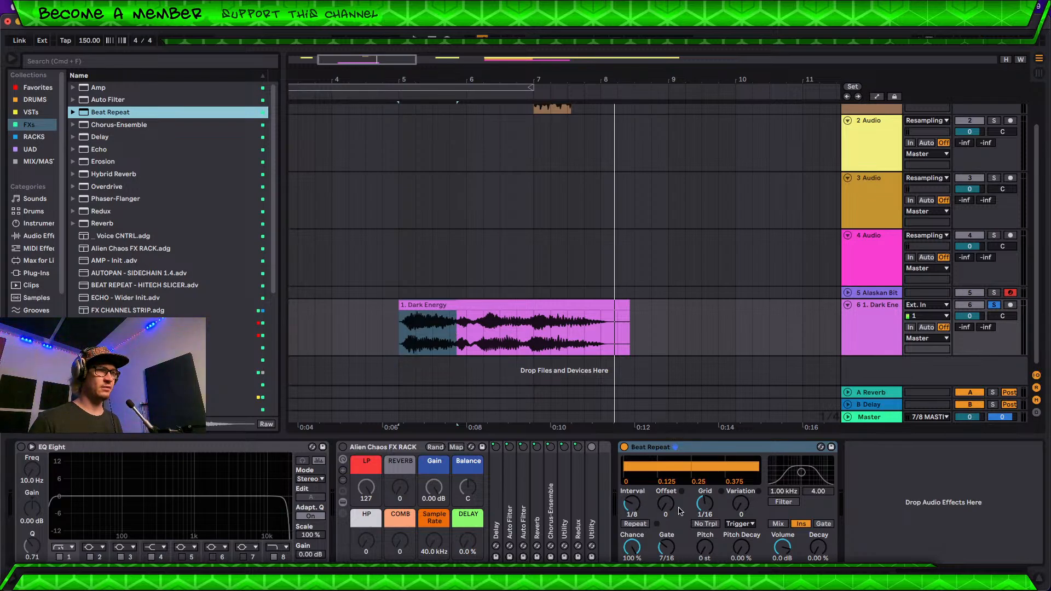
Step: Set Beat Repeat's Grid to 1/64 and Interval to 1/16, playing the clip to hear the stutter
left_click_drag(705, 504, 705, 520)
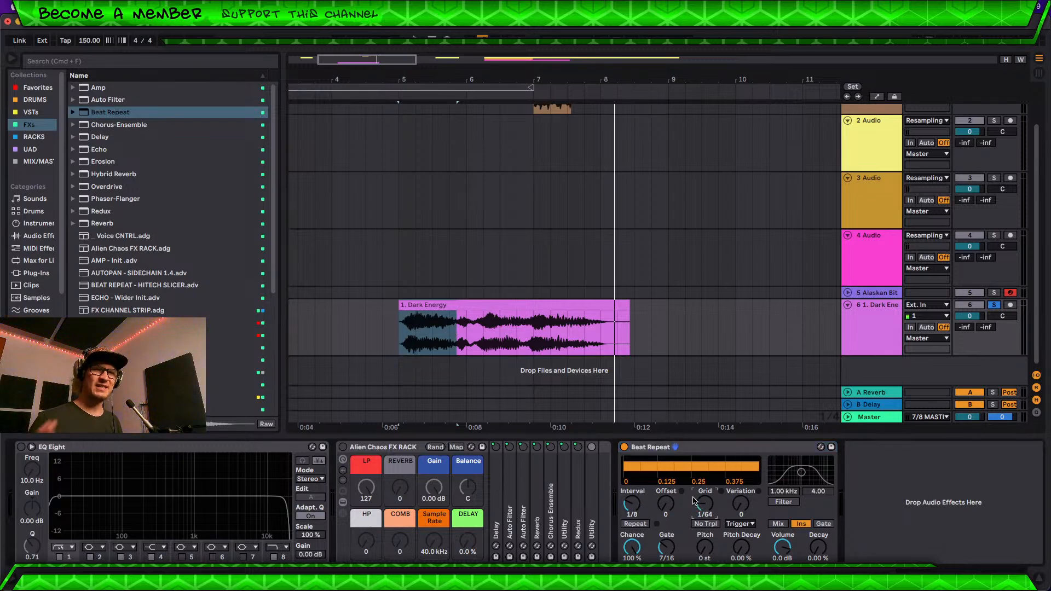
key("space")
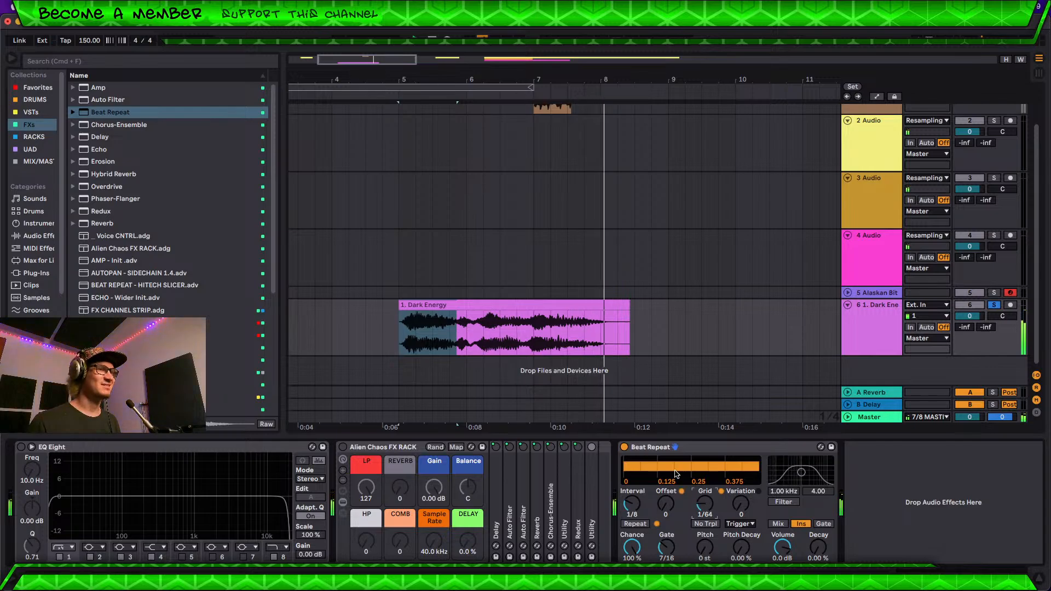
left_click_drag(633, 513, 633, 518)
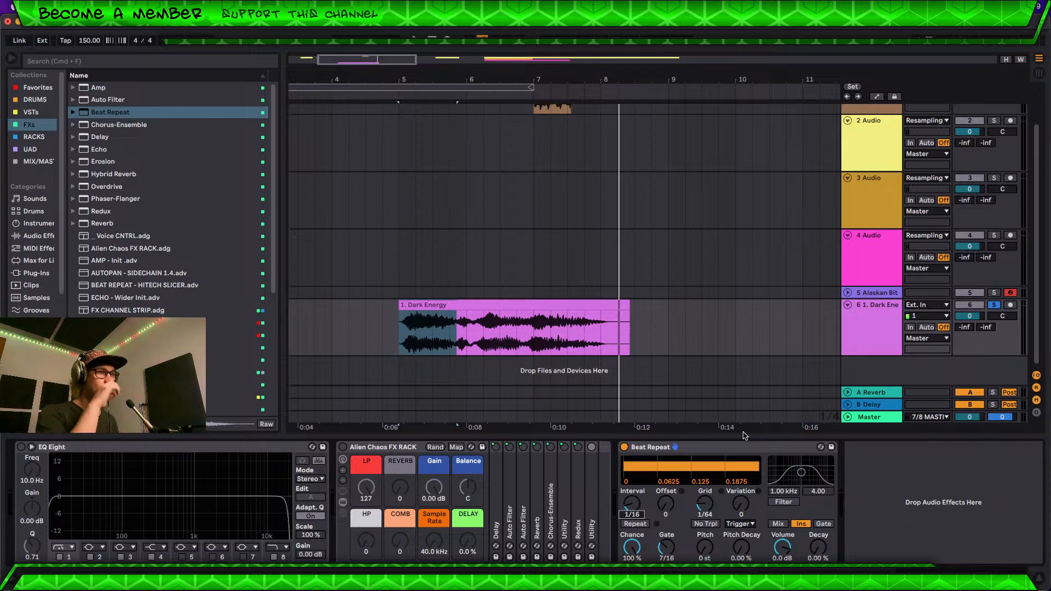
key("space")
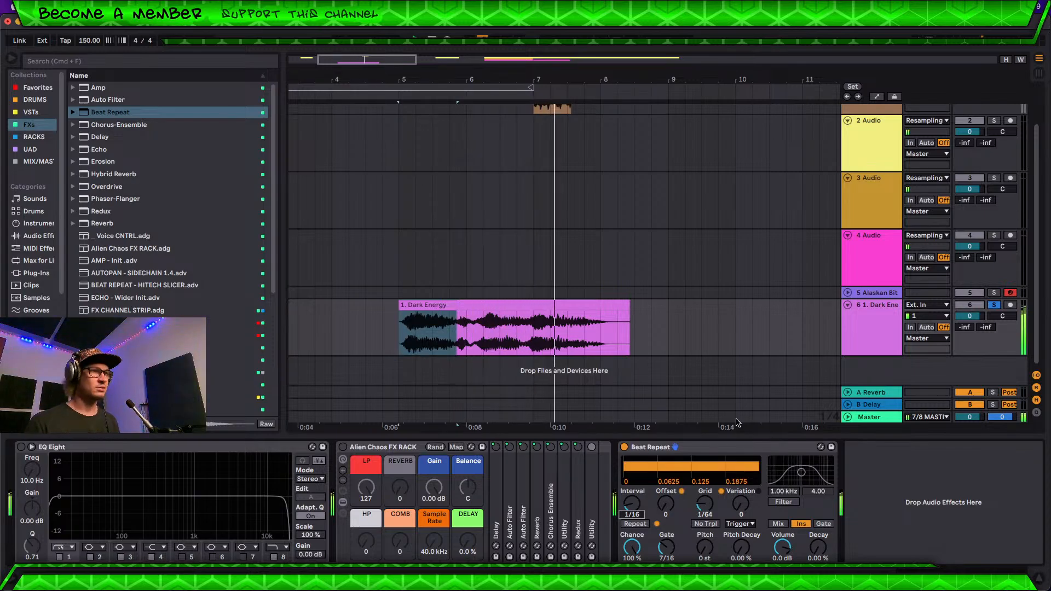
key("space")
Step: Turn warping off for the Dark Energy clip and play it several times through Beat Repeat
double_click(463, 305)
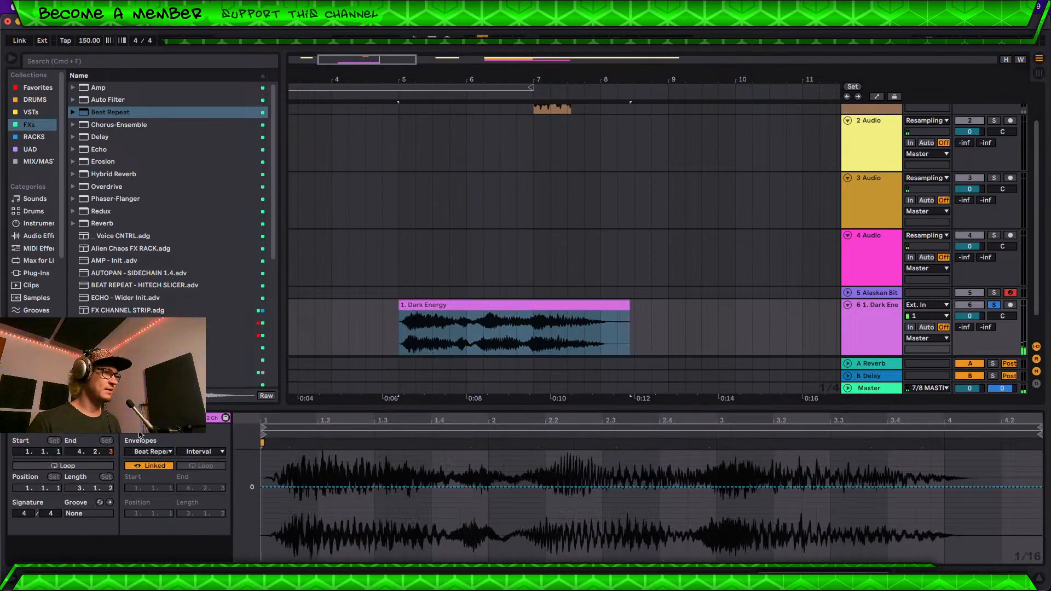
left_click(139, 431)
left_click(140, 441)
key("space")
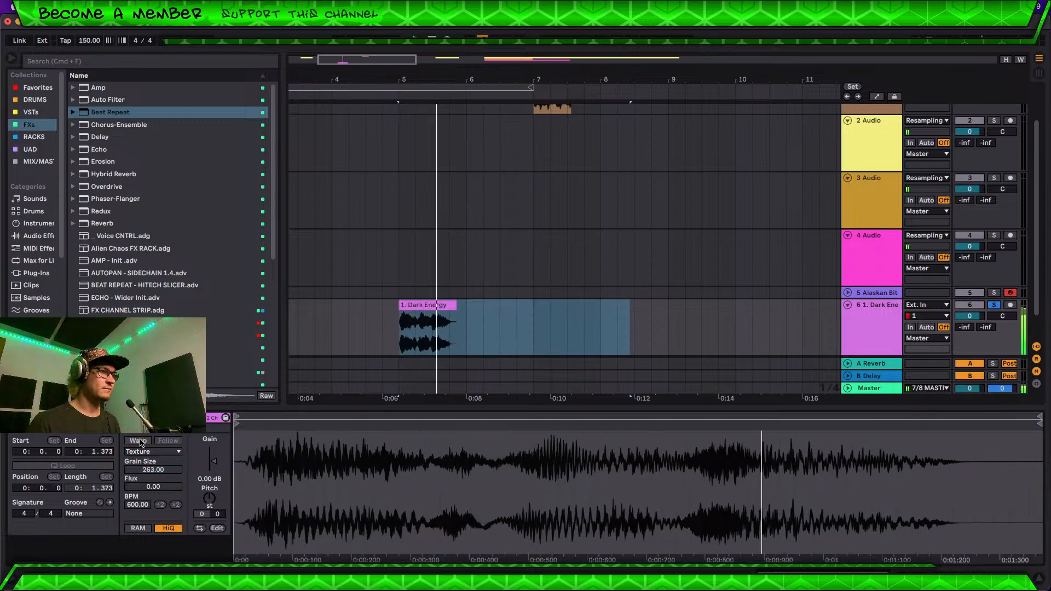
key("space")
key("space")
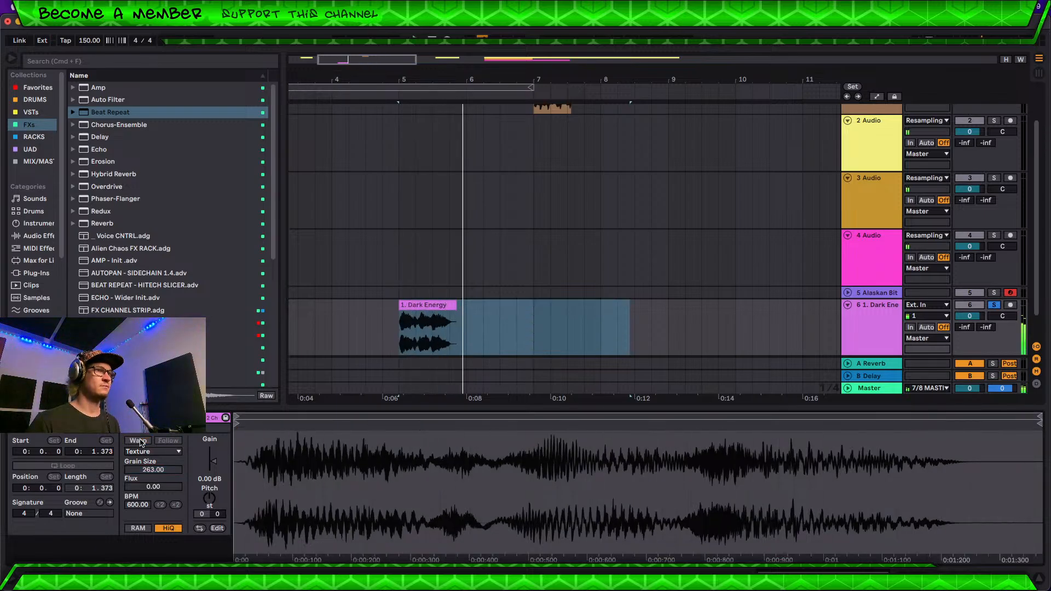
key("space")
key("space")
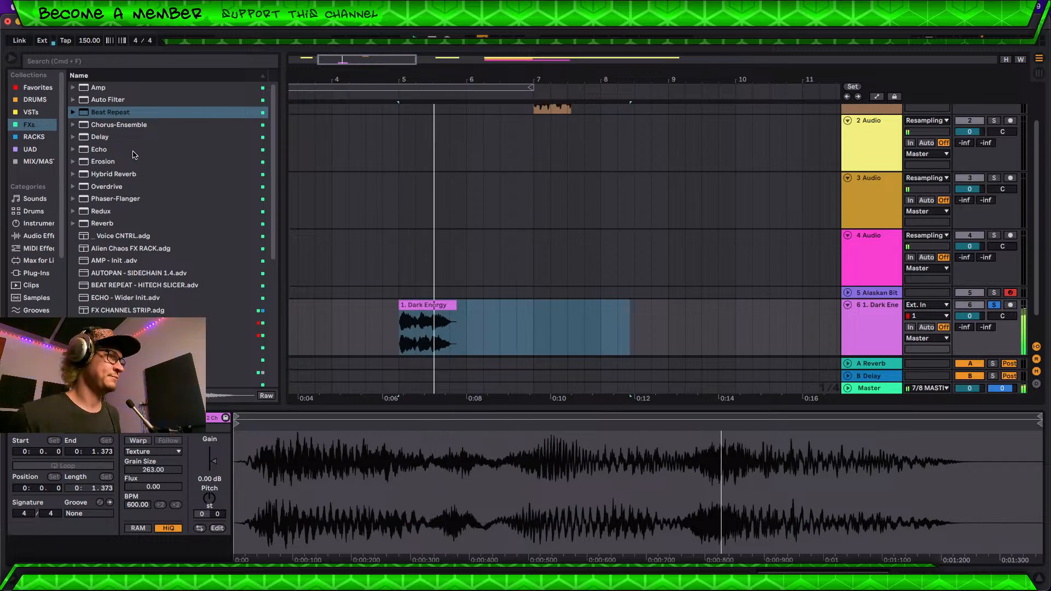
Step: Bypass Beat Repeat for one playback of the unwarped clip, and re-enable it
double_click(864, 333)
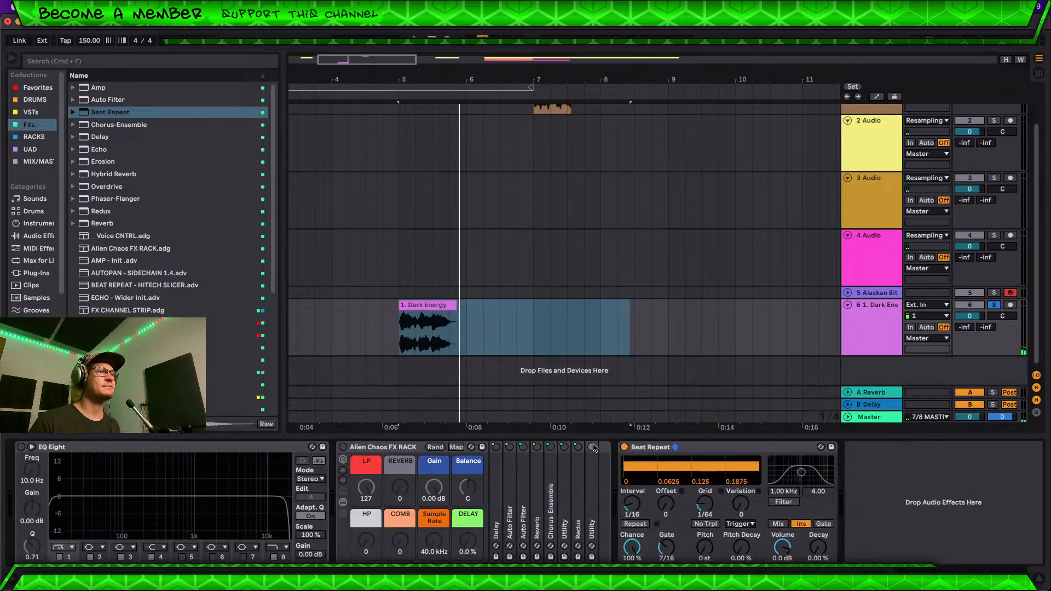
left_click(624, 448)
key("space")
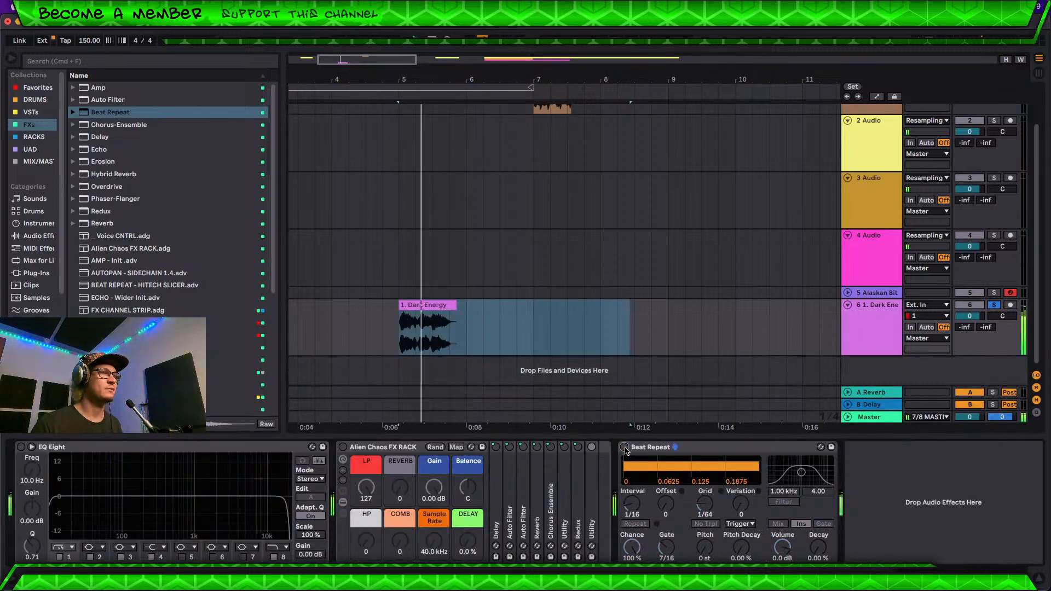
left_click(625, 448)
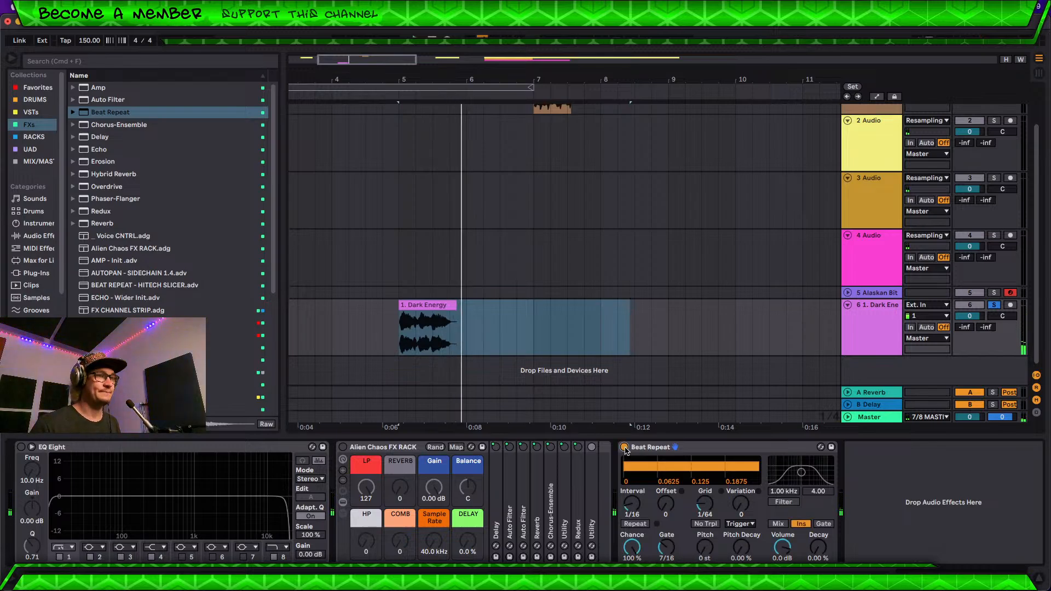
Step: Try Beat Repeat's Mix output mode, return it to Insert and play the clip
left_click(664, 448)
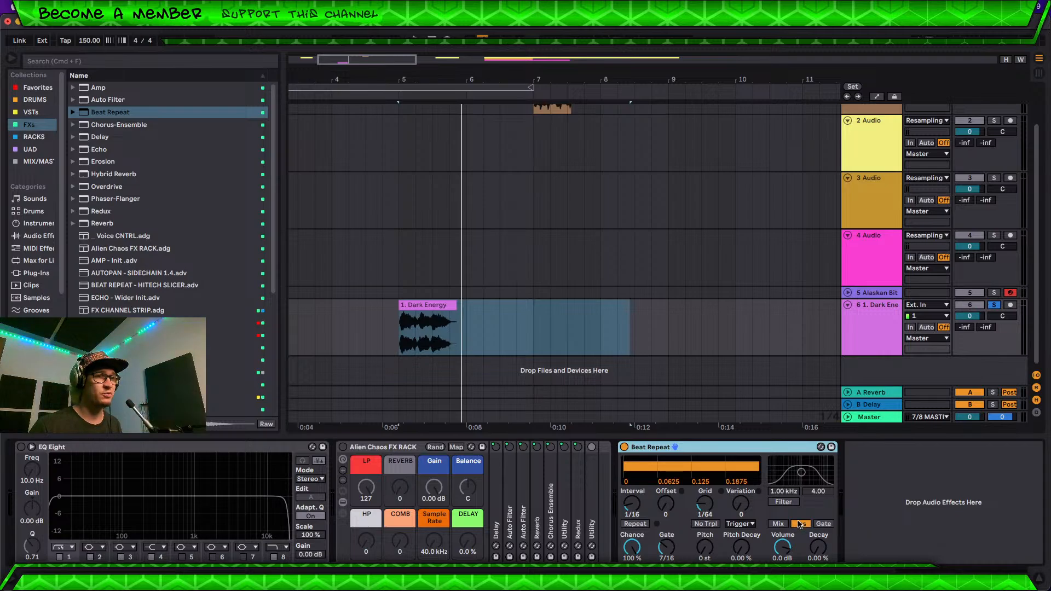
left_click(779, 525)
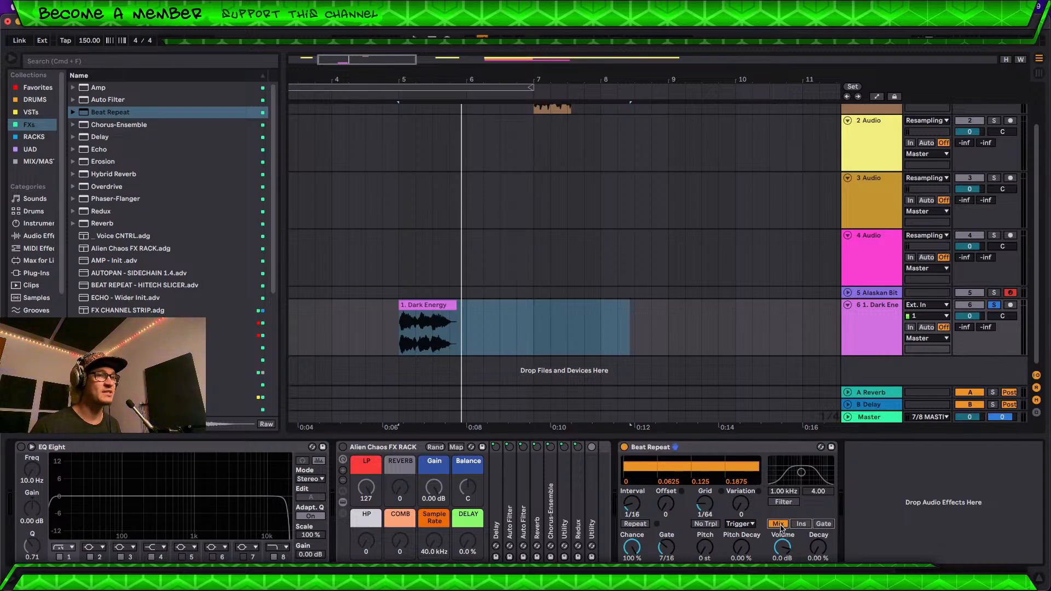
left_click(801, 524)
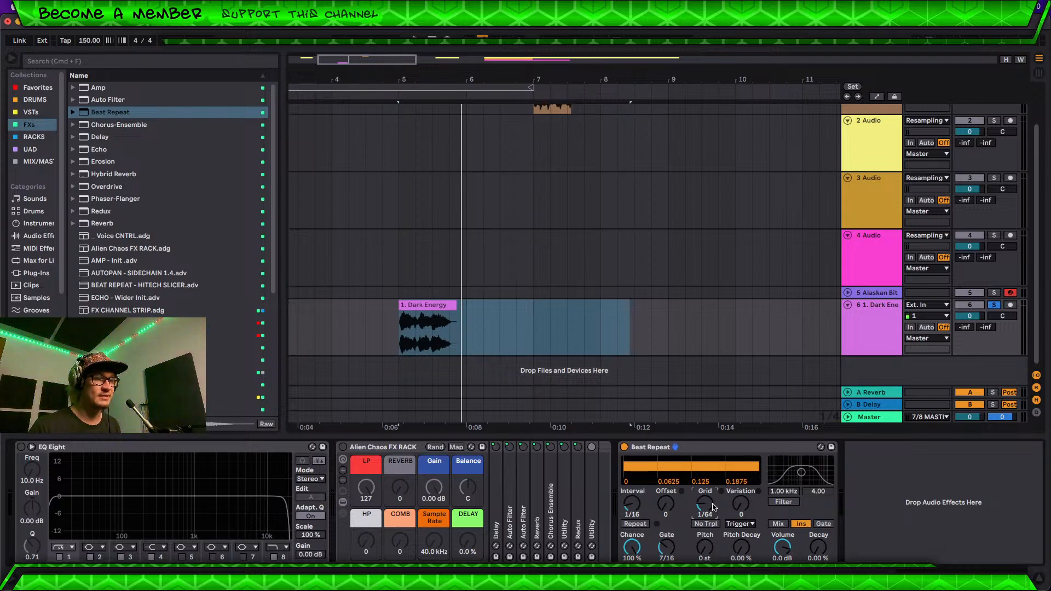
key("space")
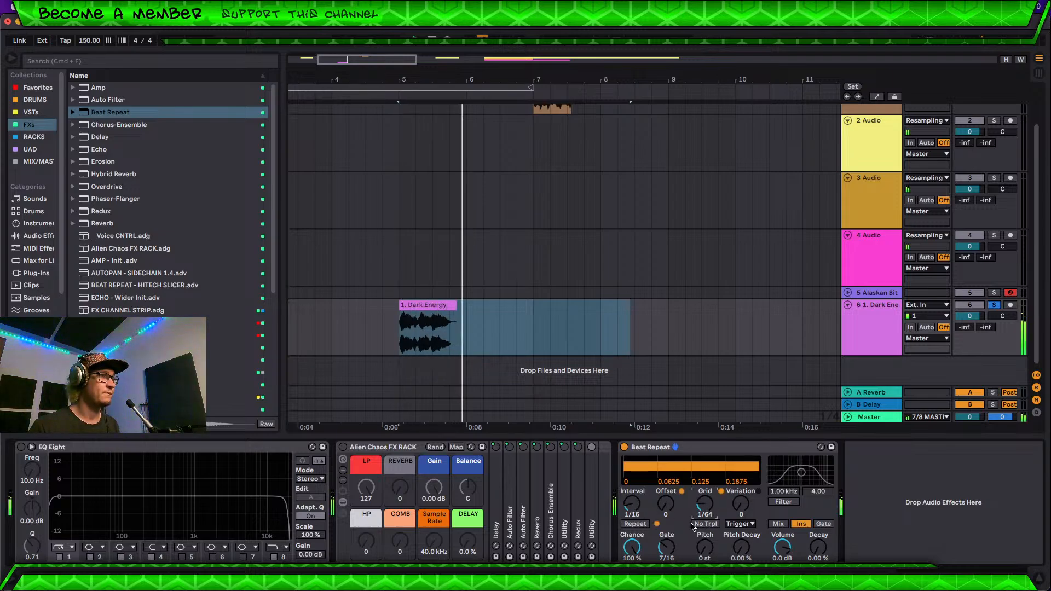
Step: Bypass Beat Repeat on the Dark Energy track and audition the dry clip from its start
double_click(441, 340)
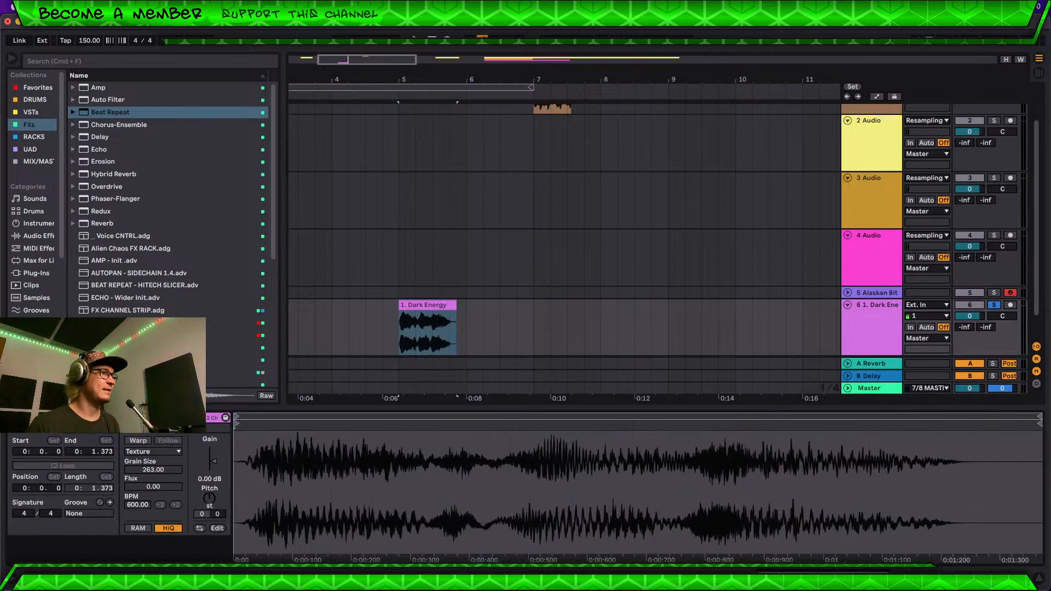
scroll(403, 327, "up", 5)
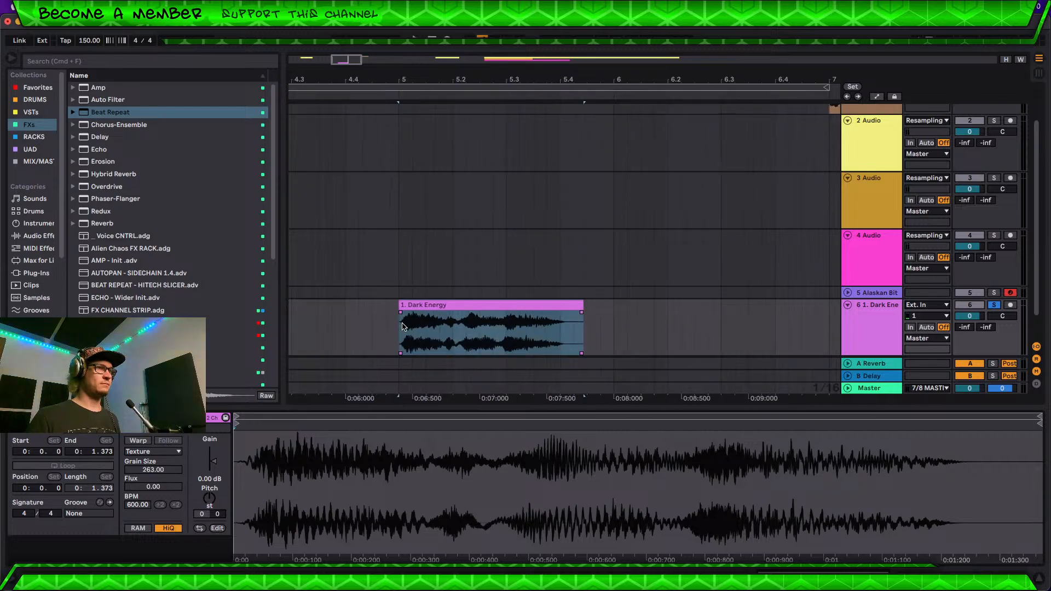
left_click(878, 329)
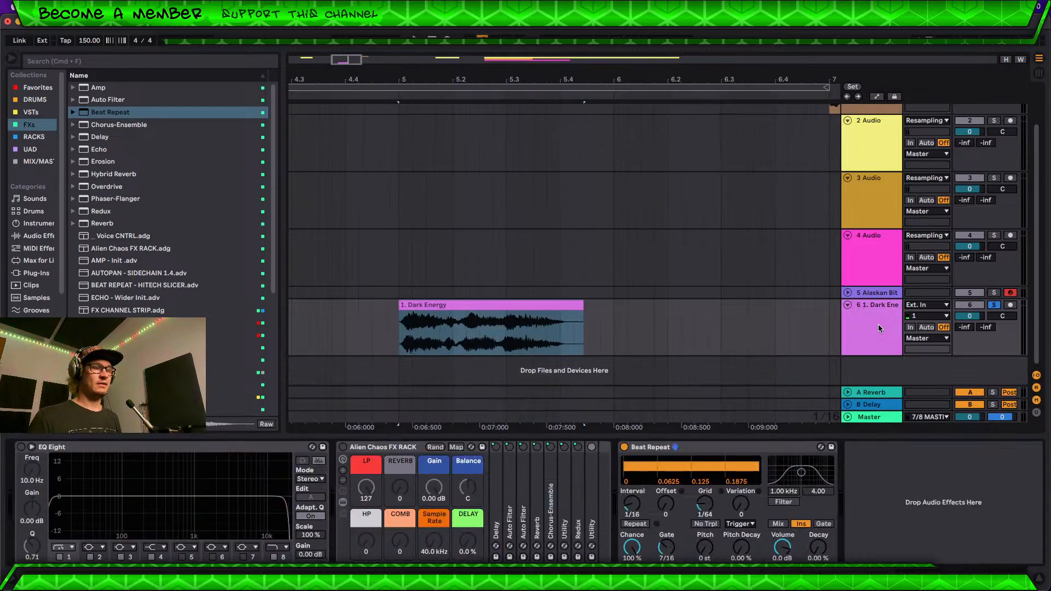
left_click(624, 447)
left_click(415, 304)
key("space")
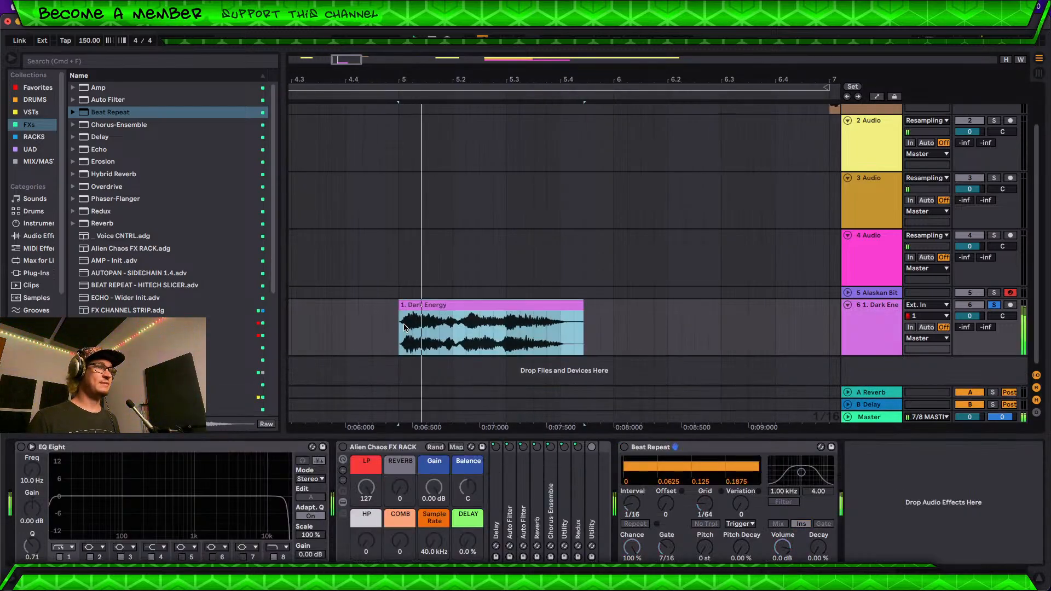
key("space")
key("space")
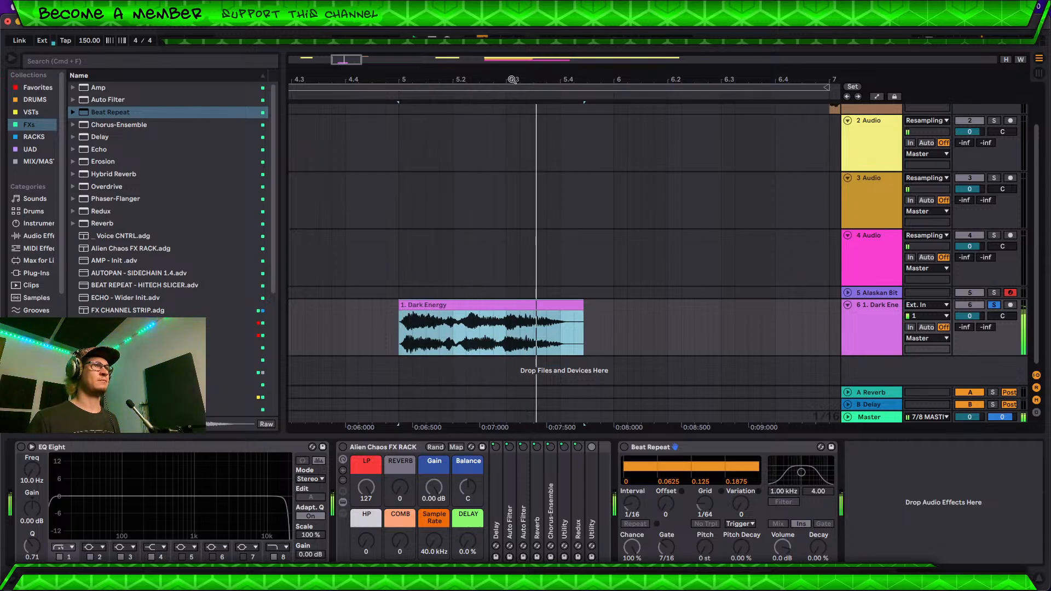
left_click_drag(509, 91, 547, 140)
key("space")
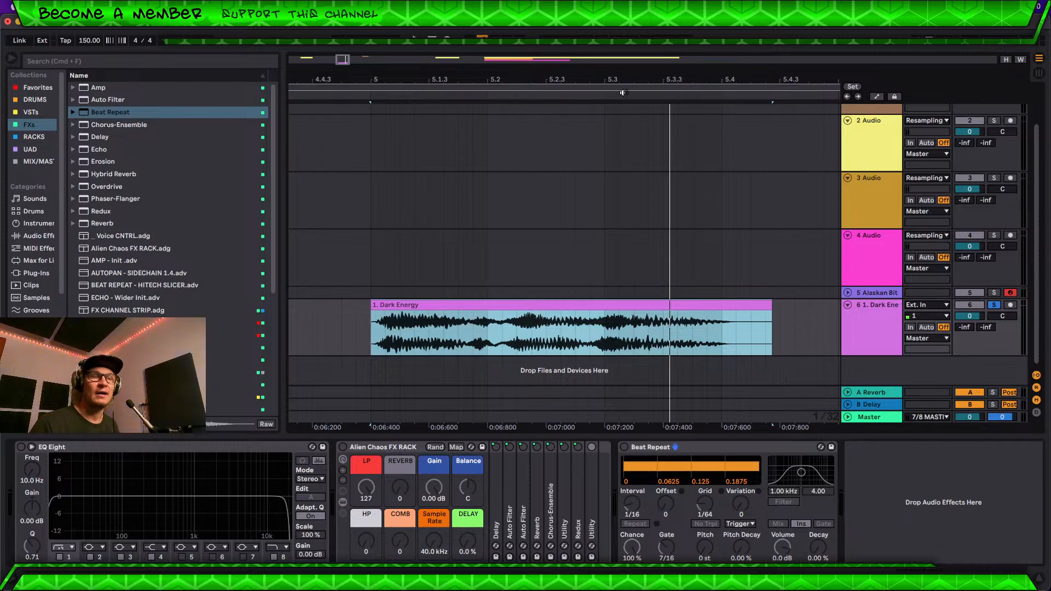
Step: Select the short Dark Energy slice just before beat 5.3.2 and duplicate it repeatedly back to back to build a manual stutter
left_click_drag(622, 79, 621, 126)
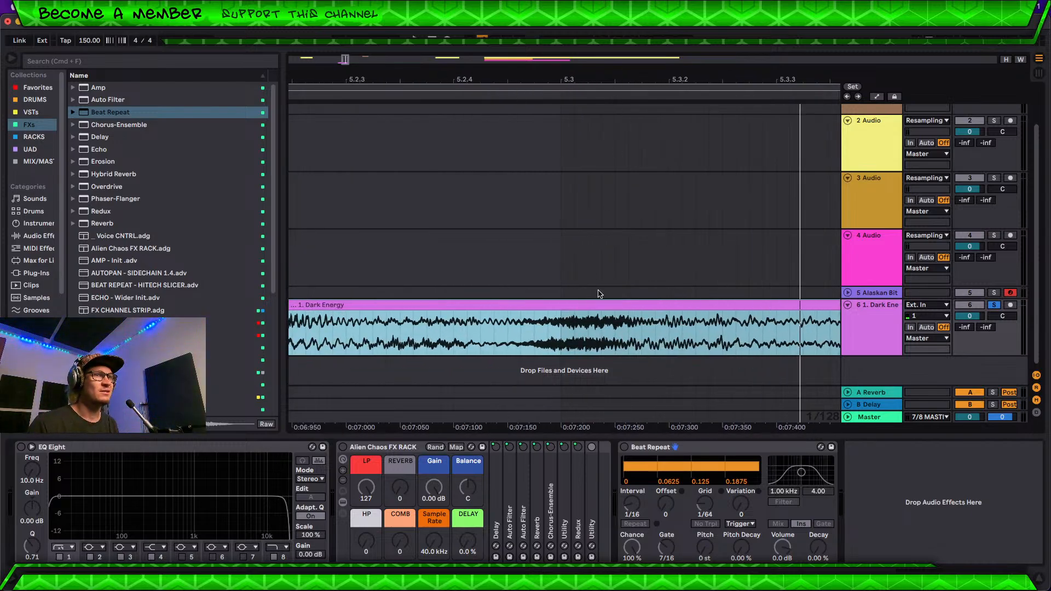
key("minus")
key("minus")
key("minus")
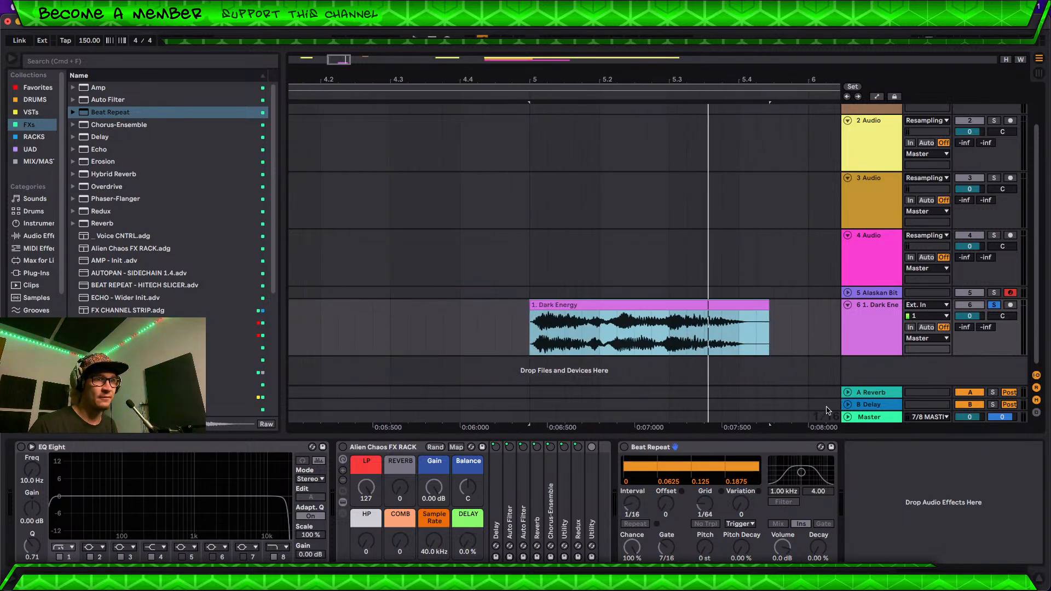
left_click_drag(668, 330, 689, 321)
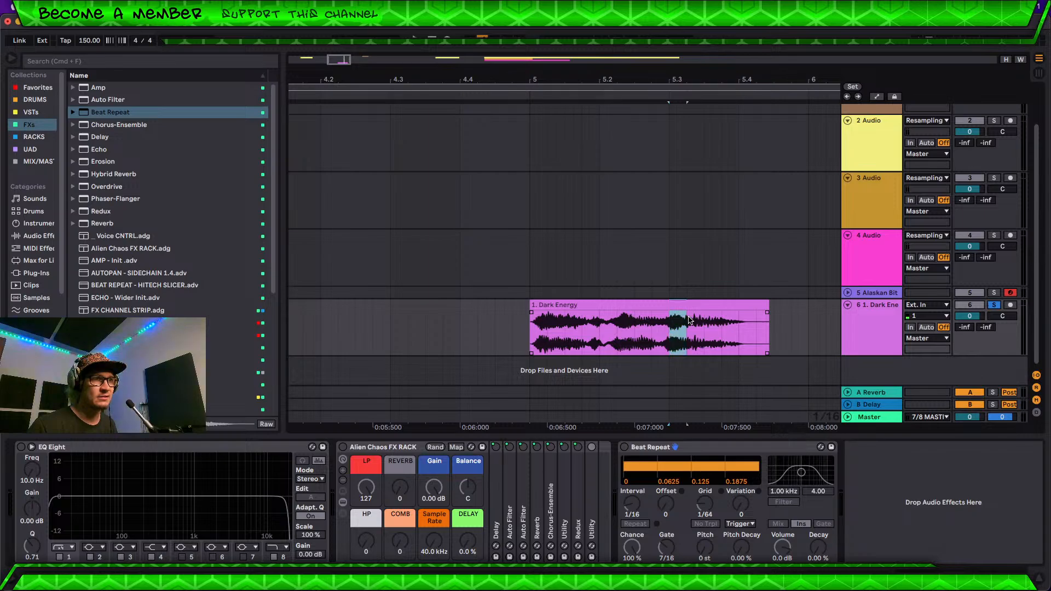
key("super+d")
key("super+d")
key("super+d")
key("super+d")
key("super+d")
key("super+d")
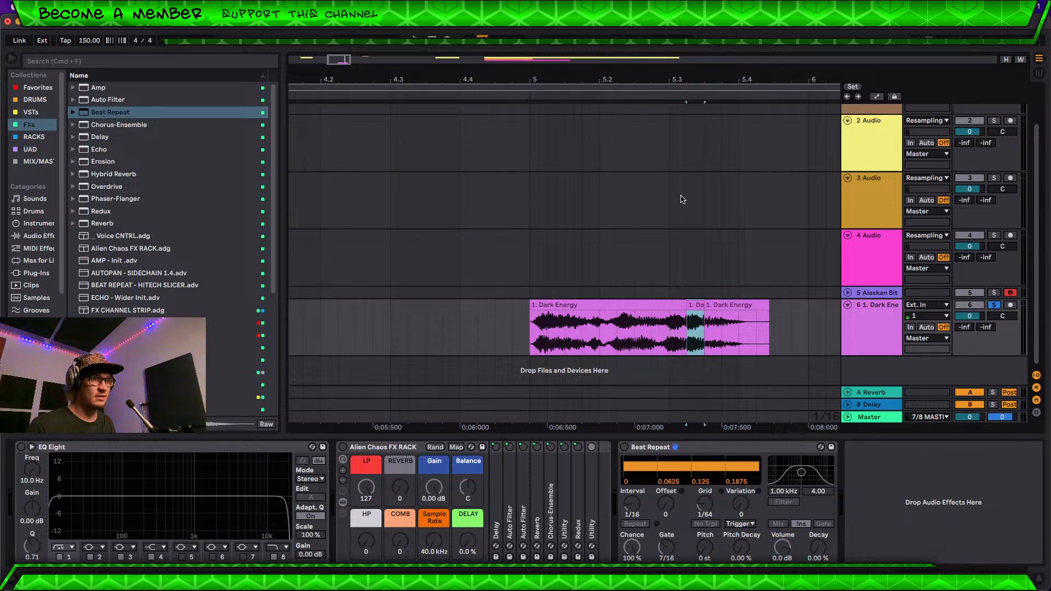
Step: Audition the Dark Energy stutter from beat 5.3 and duplicate its last slice once more to reach bar 6
left_click(670, 328)
key("space")
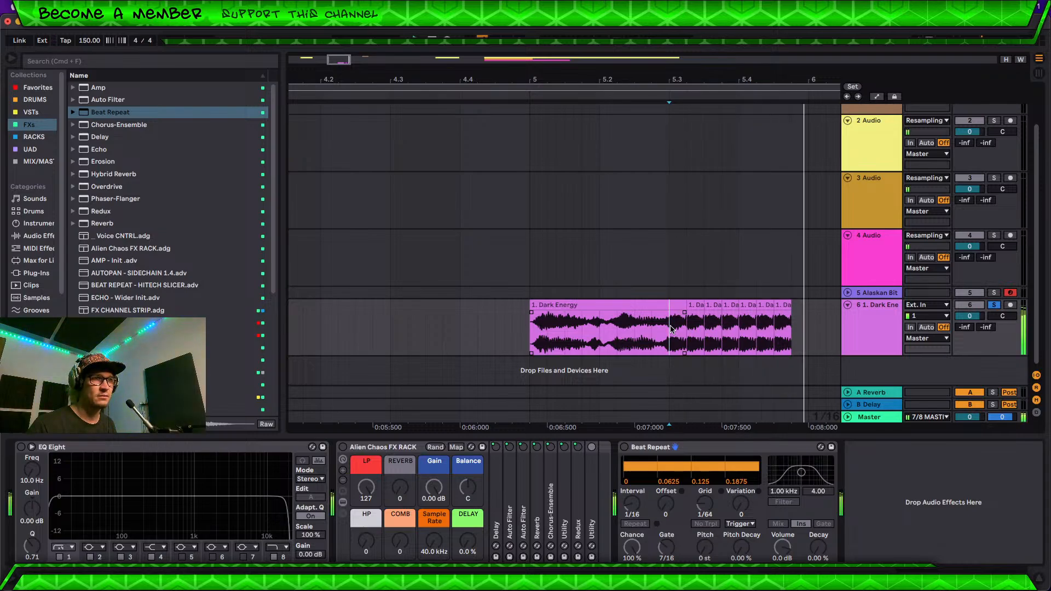
left_click(787, 302)
key("super+d")
Step: Select the first half of the Dark Energy slice at beat 5.4 and duplicate it repeatedly up to bar 6
left_click(615, 305)
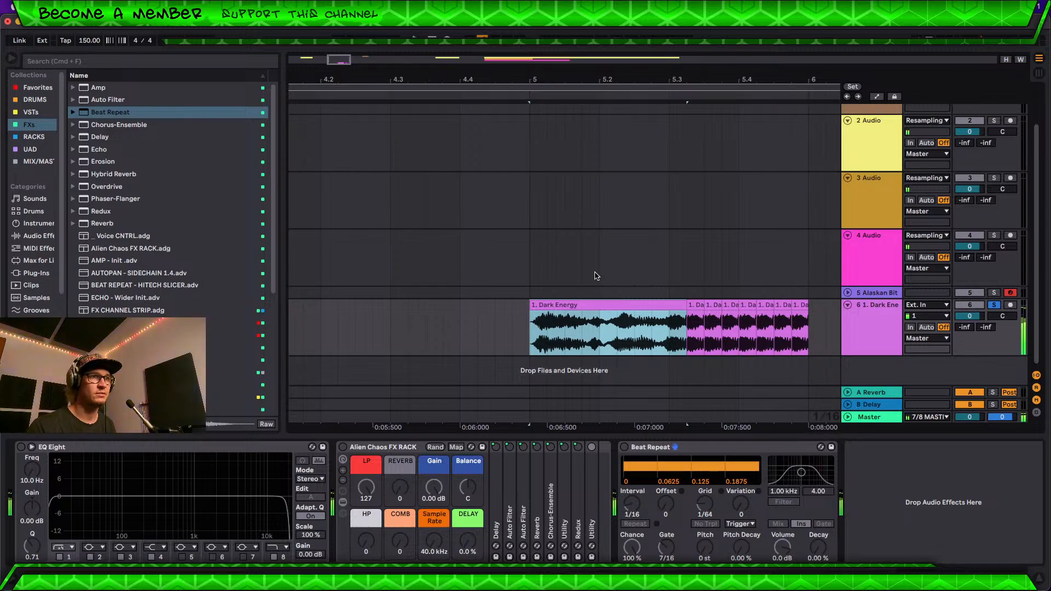
left_click_drag(759, 81, 668, 76)
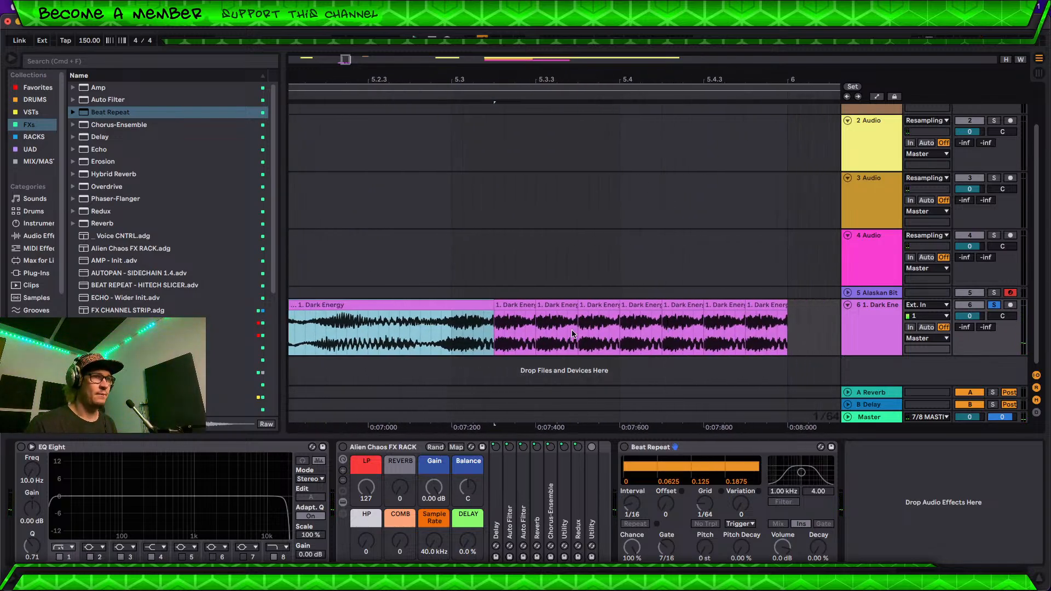
scroll(677, 323, "down", 1)
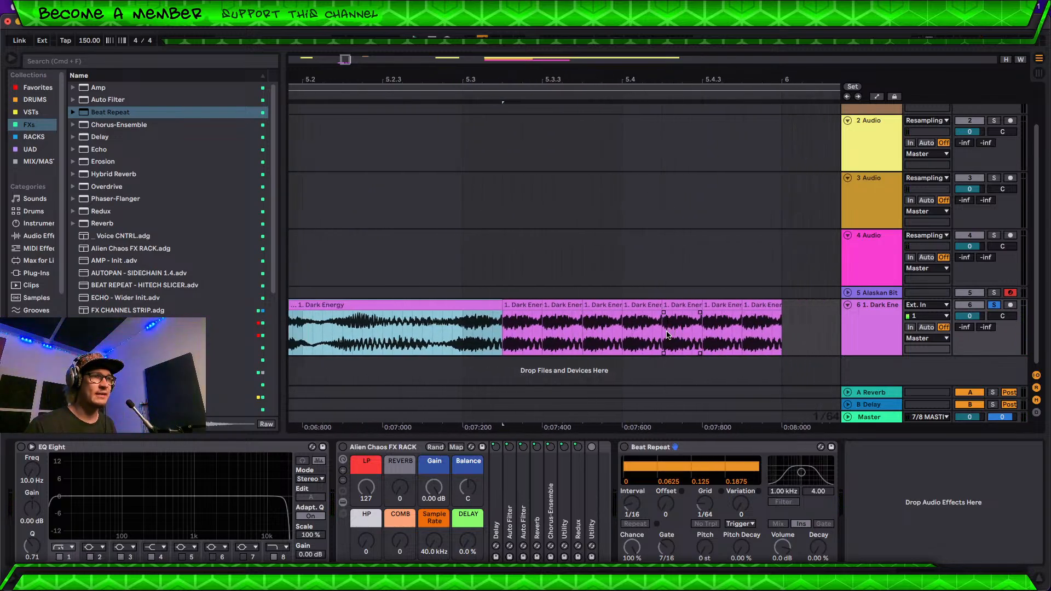
scroll(667, 335, "down", 2)
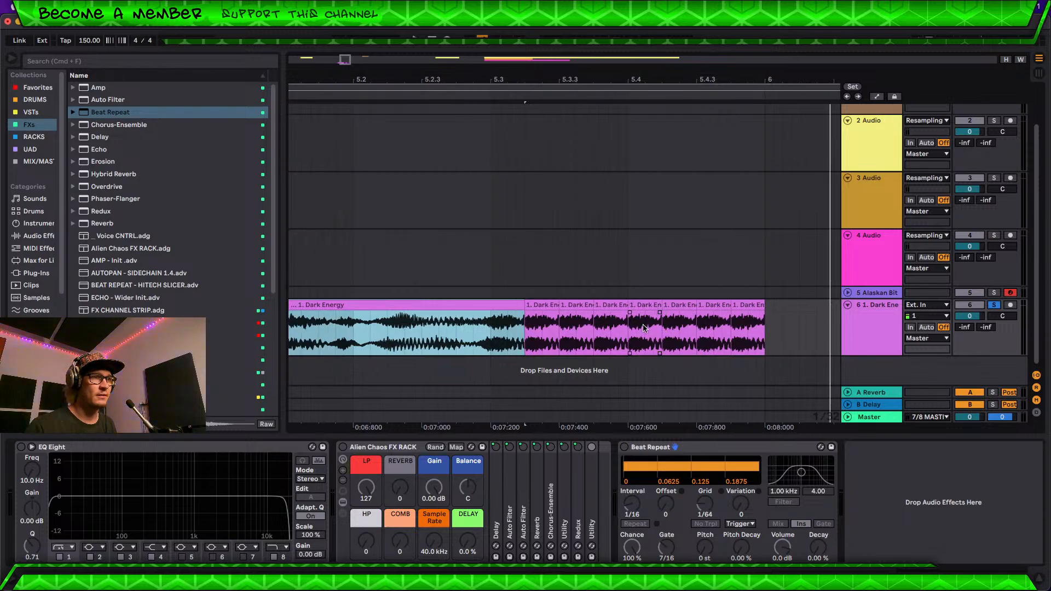
left_click_drag(643, 328, 642, 325)
key("super+d")
key("super+d")
key("super+d")
key("super+d")
key("super+d")
key("super+d")
key("super+d")
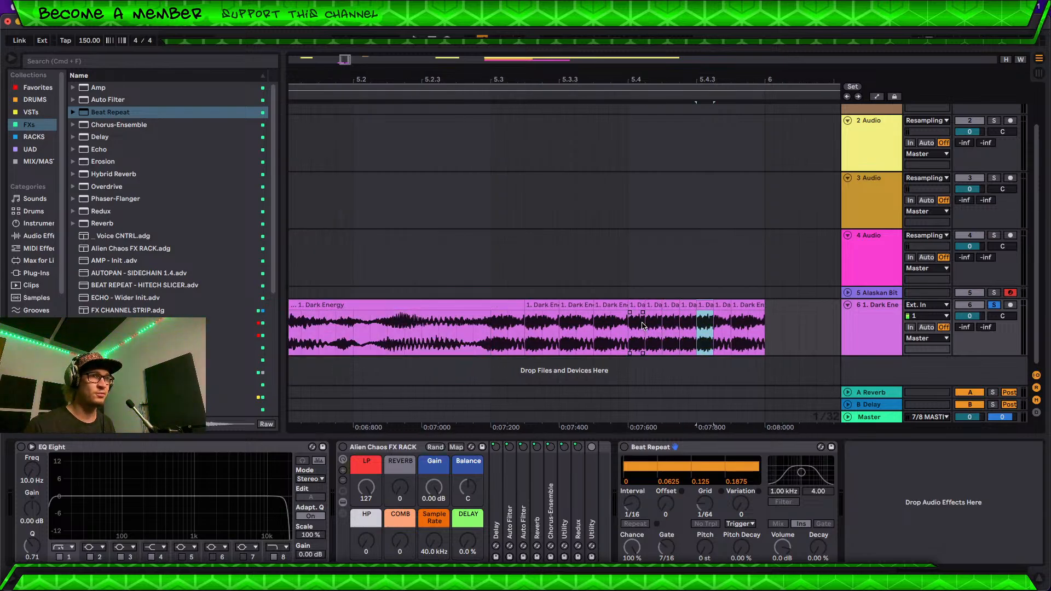
scroll(553, 331, "down", 2)
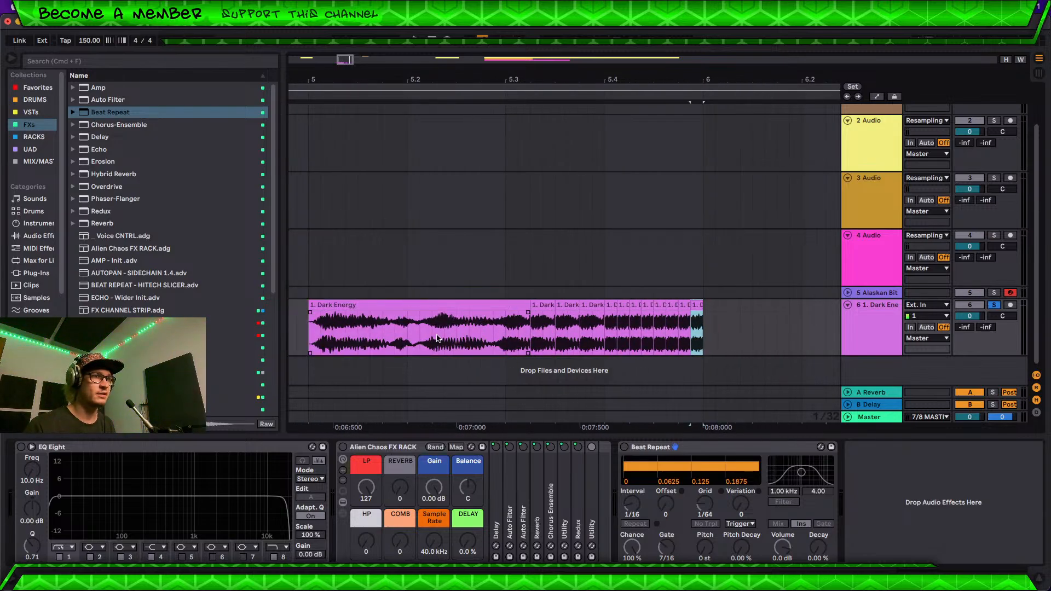
Step: Audition the Dark Energy clip with its accelerating stutter from bar 5
left_click(307, 336)
key("space")
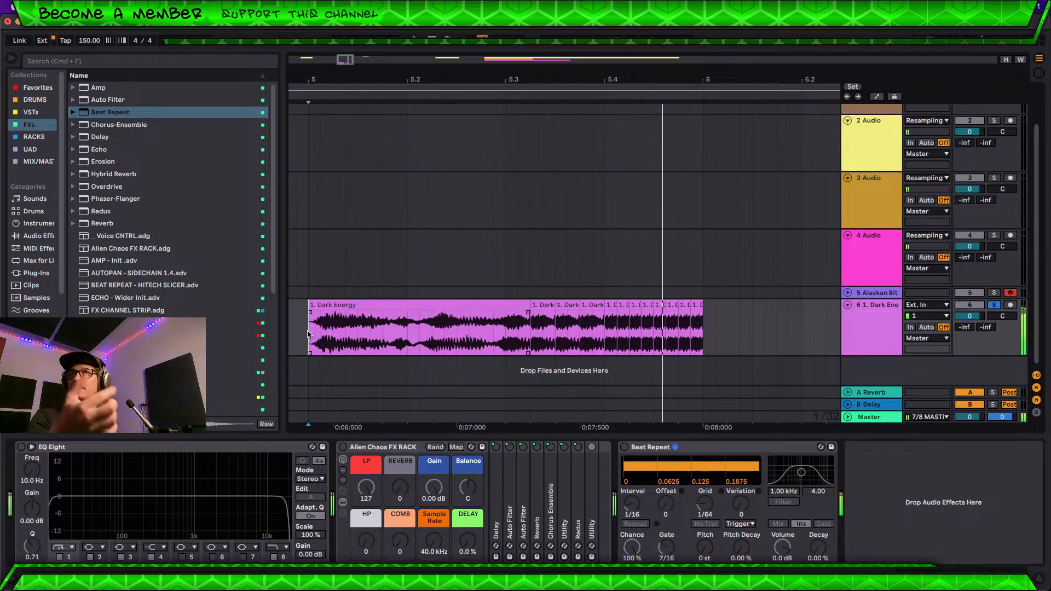
key("space")
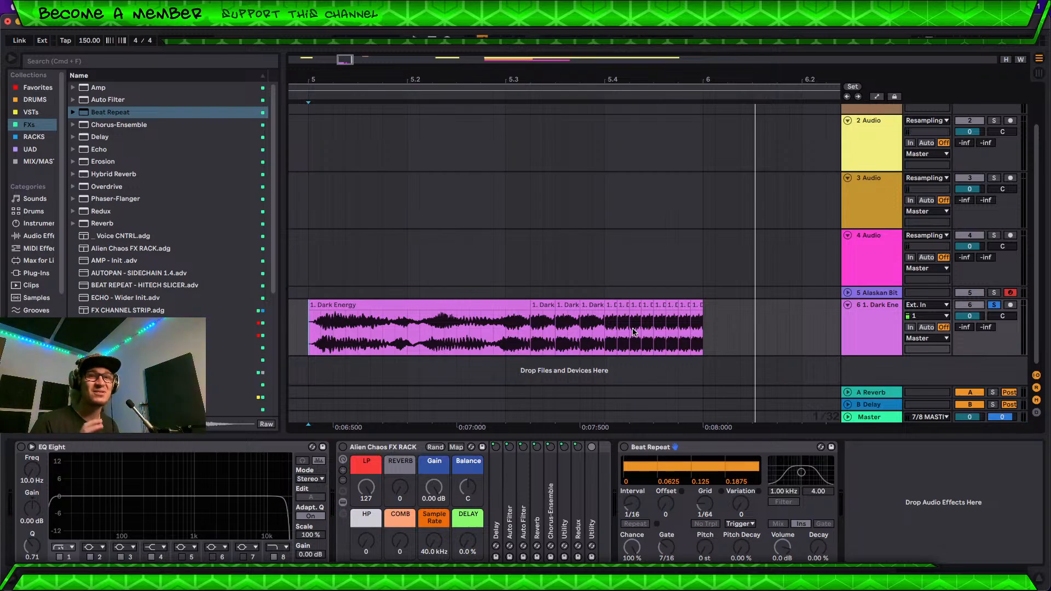
Step: Duplicate the last slice past bar 6, and repeat the first half of that copy back to back up to beat 6.2
left_click(699, 306)
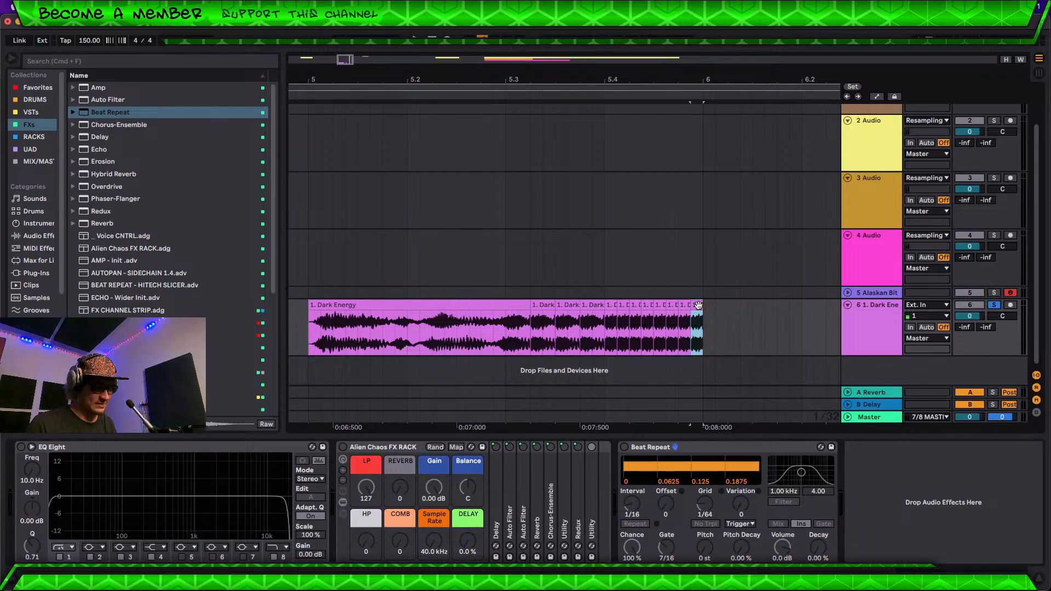
key("super+d")
scroll(719, 327, "up", 5)
left_click_drag(689, 329, 699, 329)
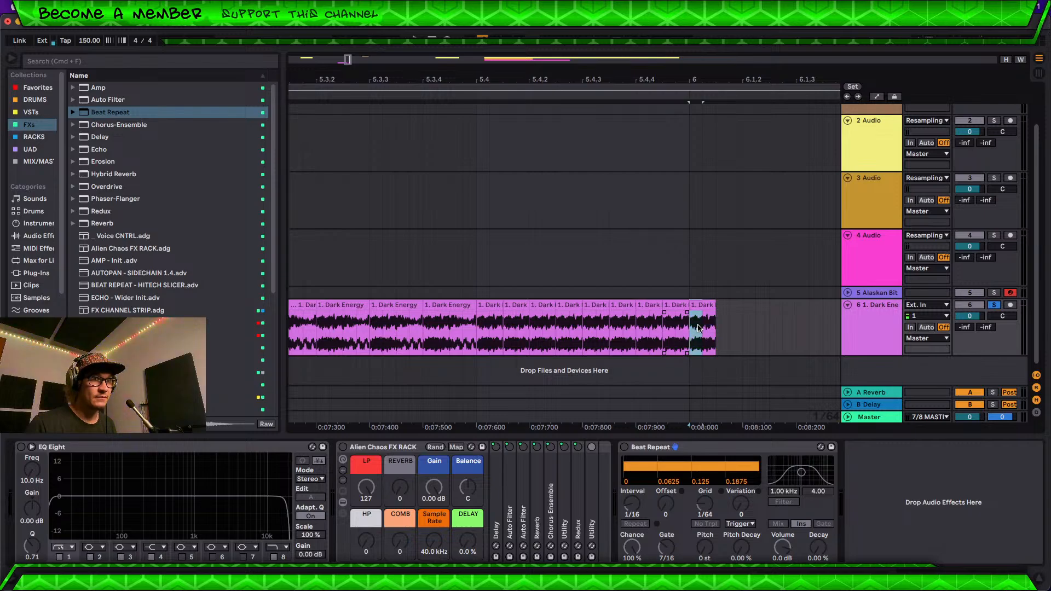
key("super+d")
key("super+d")
key("super+d")
key("super+d")
key("super+d")
key("super+d")
key("super+d")
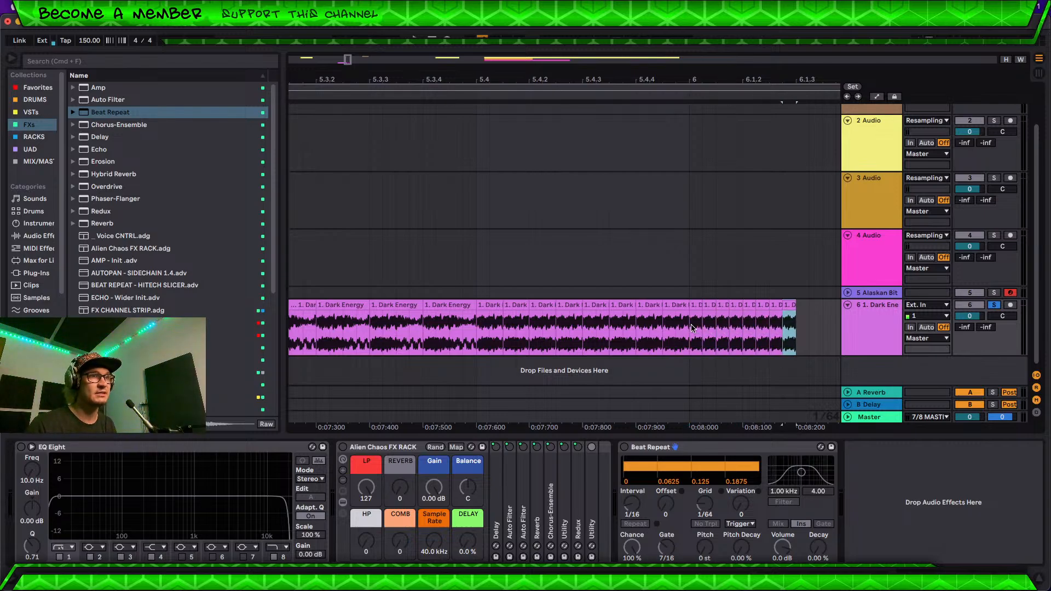
key("super+d")
key("super+d")
key("super+d")
key("super+d")
key("super+d")
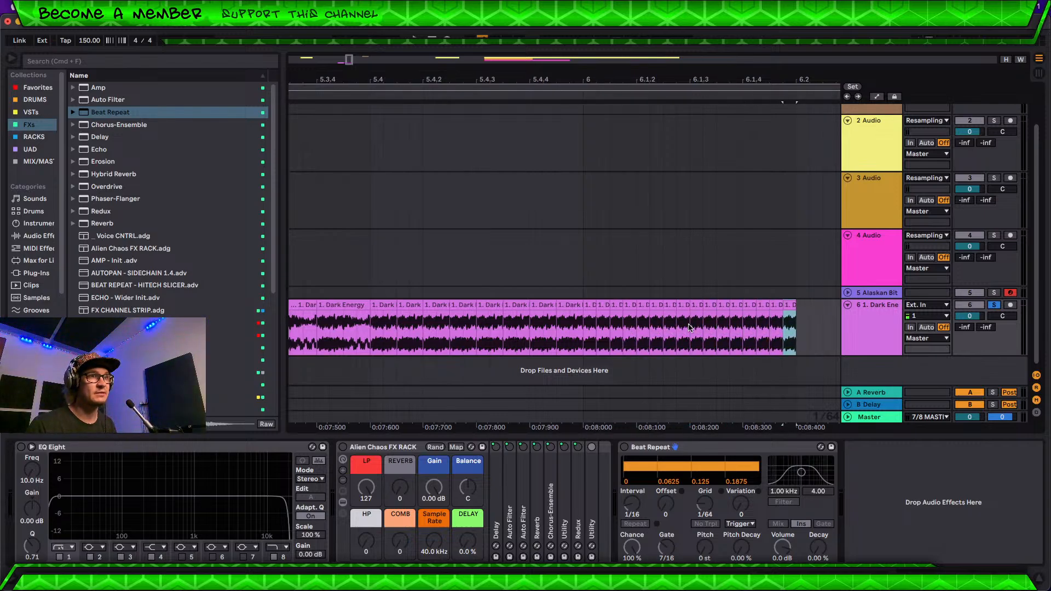
Step: Play the stutter from bar 5, and replay its fastest section from bar 6 several times
scroll(530, 342, "down", 5)
scroll(530, 343, "down", 2)
left_click(400, 330)
key("space")
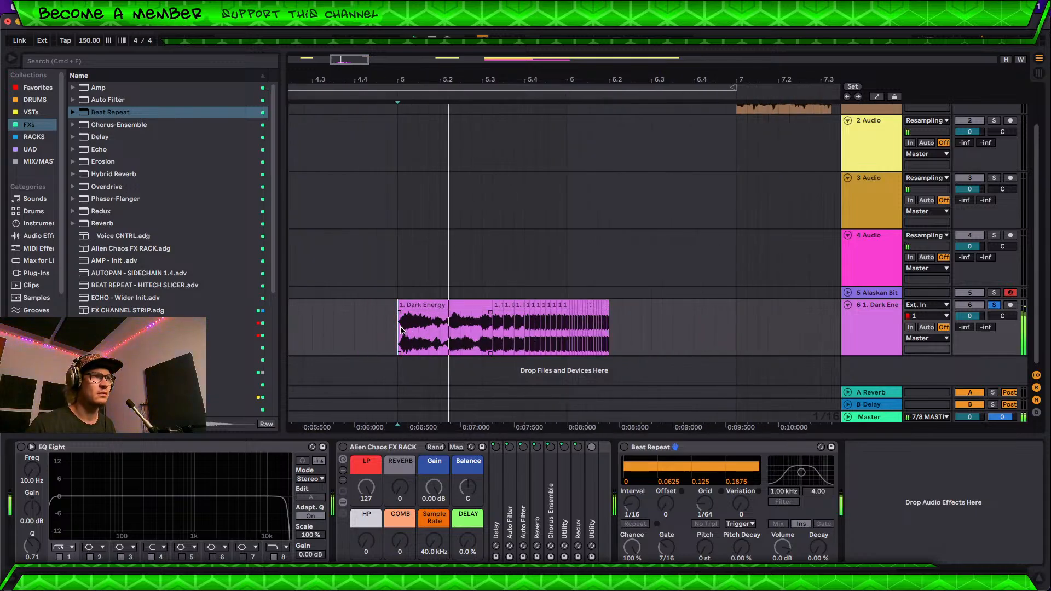
key("space")
key("space")
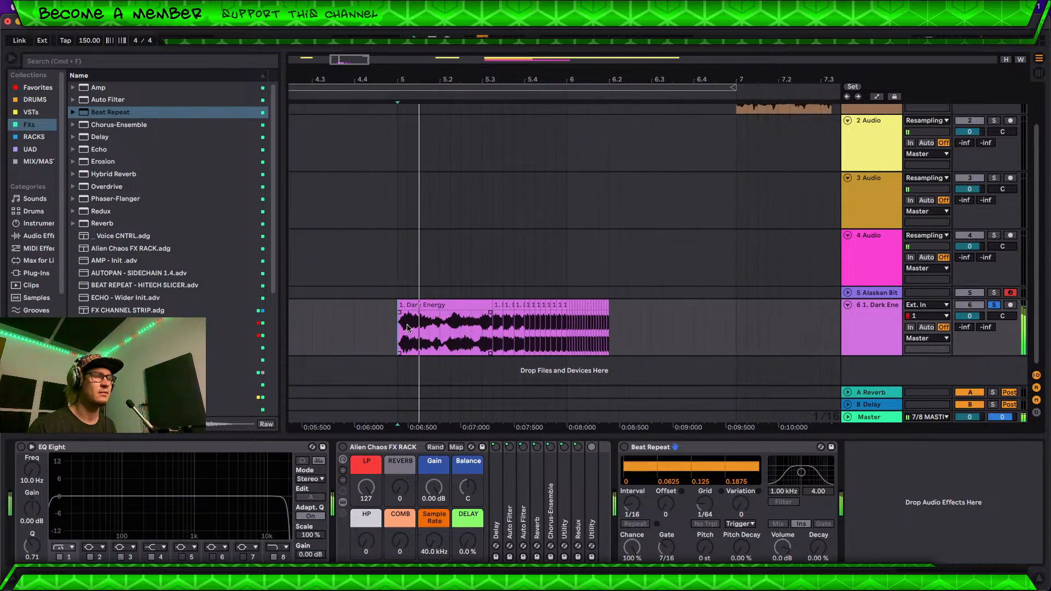
key("space")
left_click(568, 334)
key("space")
key("space")
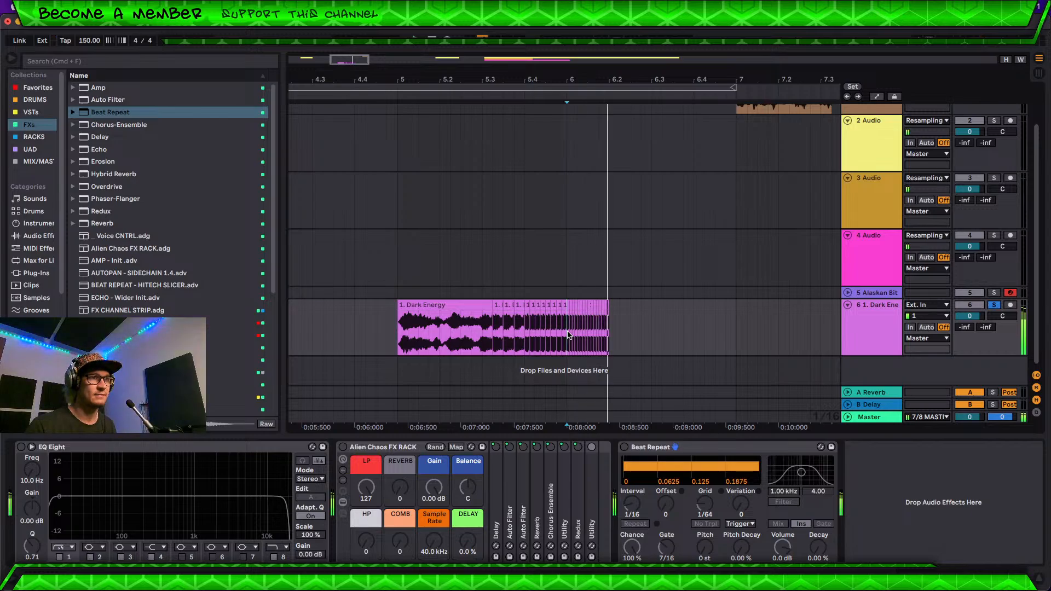
key("space")
key("space")
key("space")
key("space")
key("space")
key("space")
key("space")
key("space")
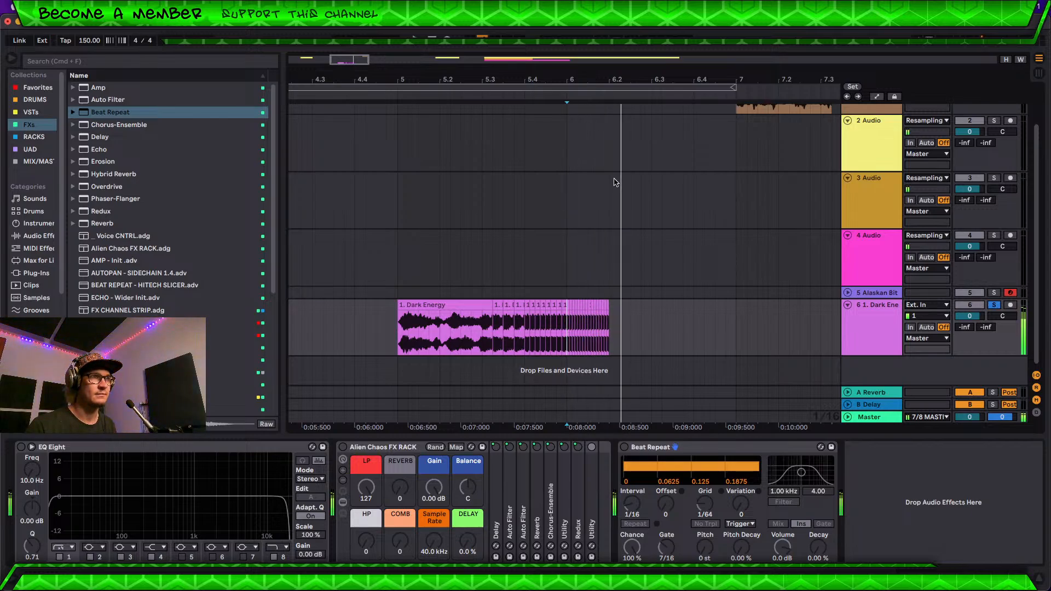
Step: Copy the last slice to beat 6.2 and duplicate its first half repeatedly until the slices run just past 6.2.3
left_click_drag(621, 78, 579, 77)
left_click(542, 305)
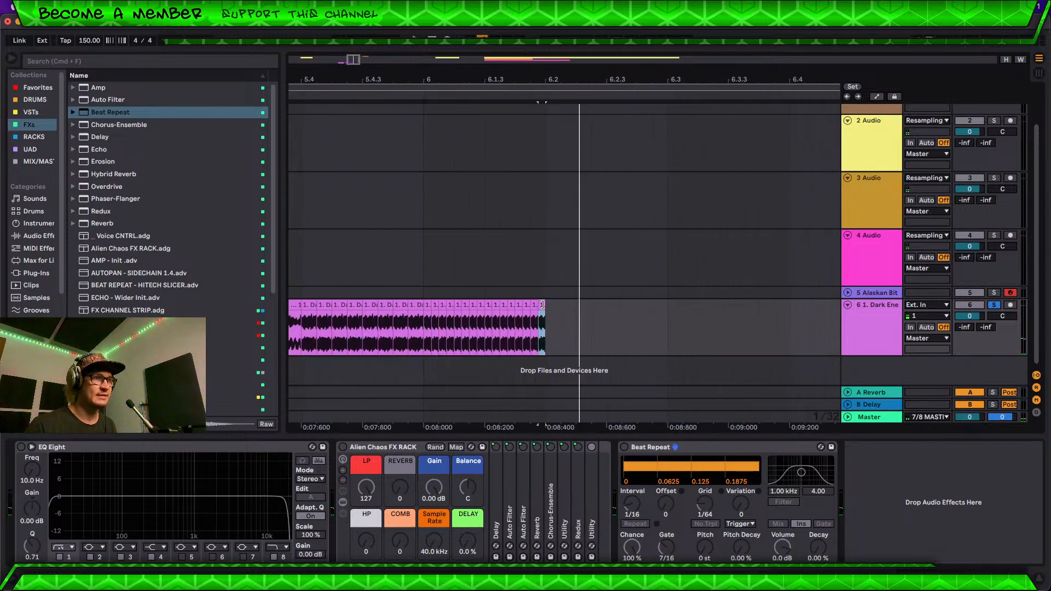
left_click_drag(542, 305, 549, 304)
scroll(553, 321, "up", 5)
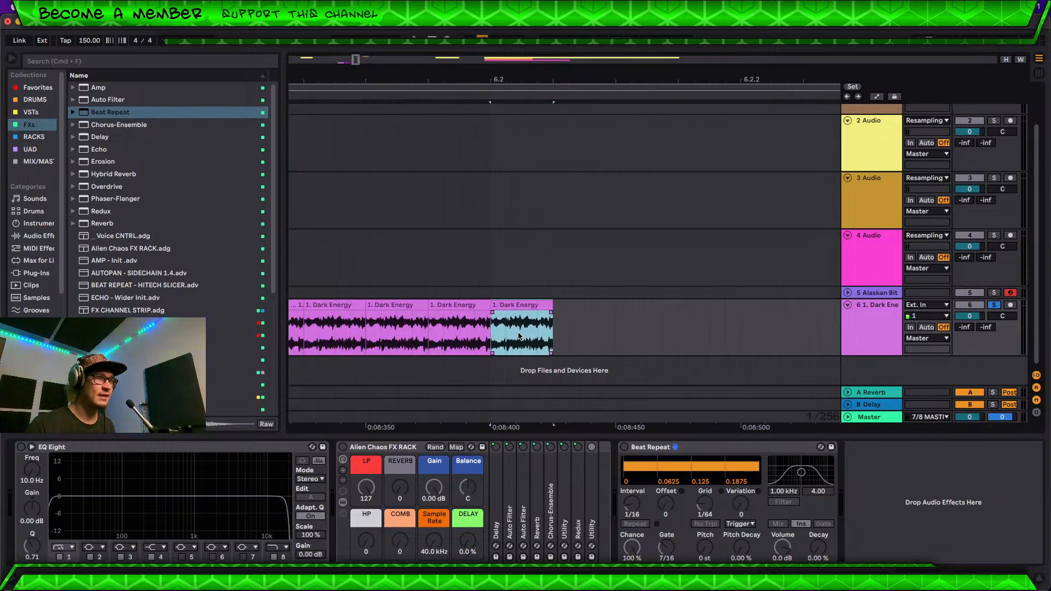
left_click_drag(497, 326, 512, 325)
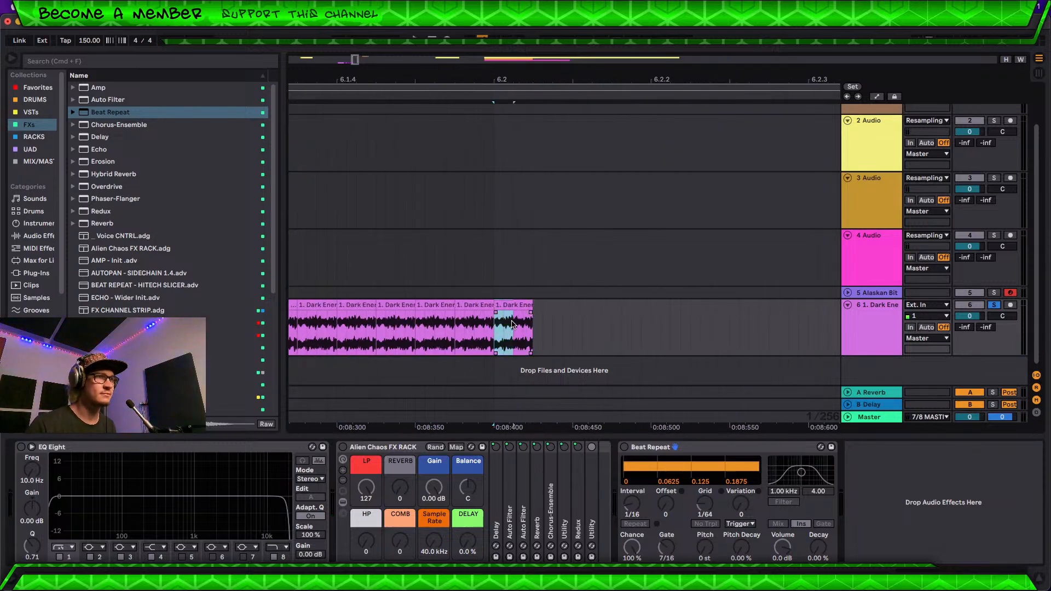
key("ctrl+d")
key("ctrl+d")
key("ctrl+d")
key("ctrl+d")
key("ctrl+d")
key("ctrl+d")
key("ctrl+d")
key("ctrl+d")
key("ctrl+d")
key("ctrl+d")
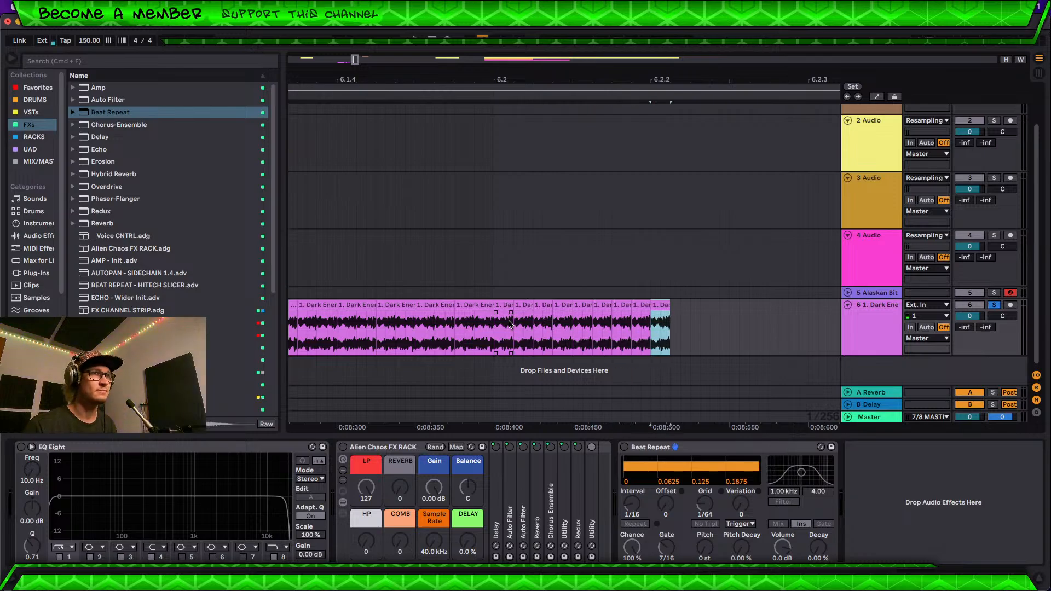
key("ctrl+d")
key("ctrl+d")
key("ctrl+d")
key("ctrl+d")
key("ctrl+d")
key("ctrl+d")
key("ctrl+d")
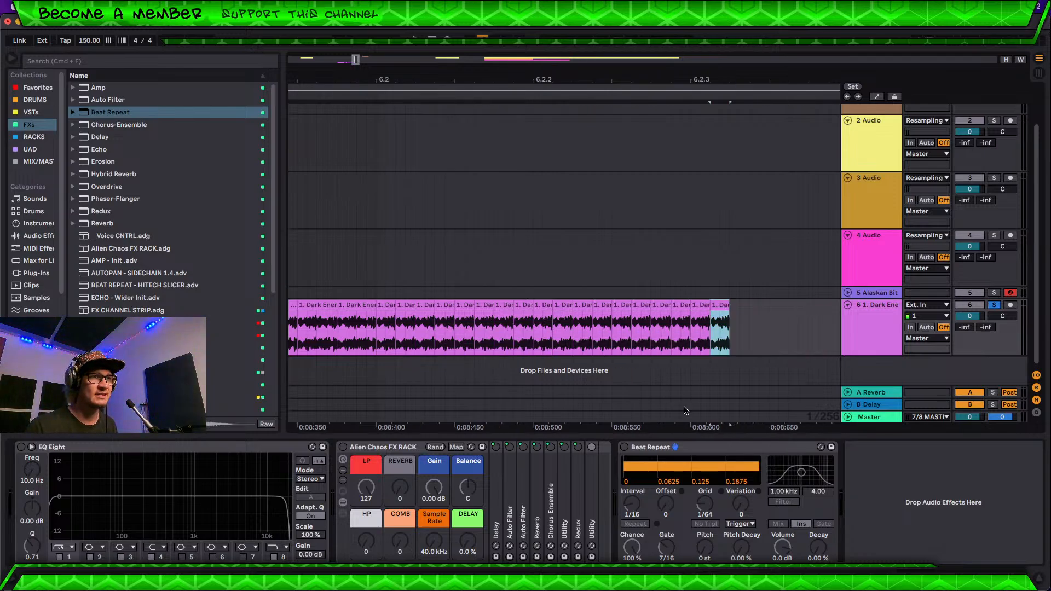
Step: Audition the shortest Dark Energy slices from beat 6.2
scroll(760, 371, "down", 3)
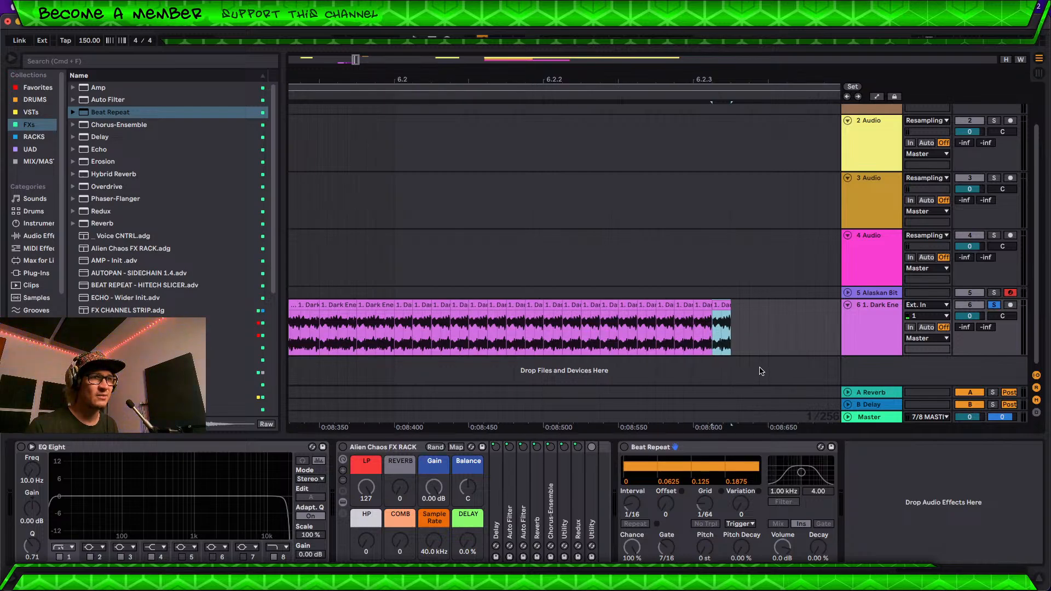
scroll(575, 335, "down", 3)
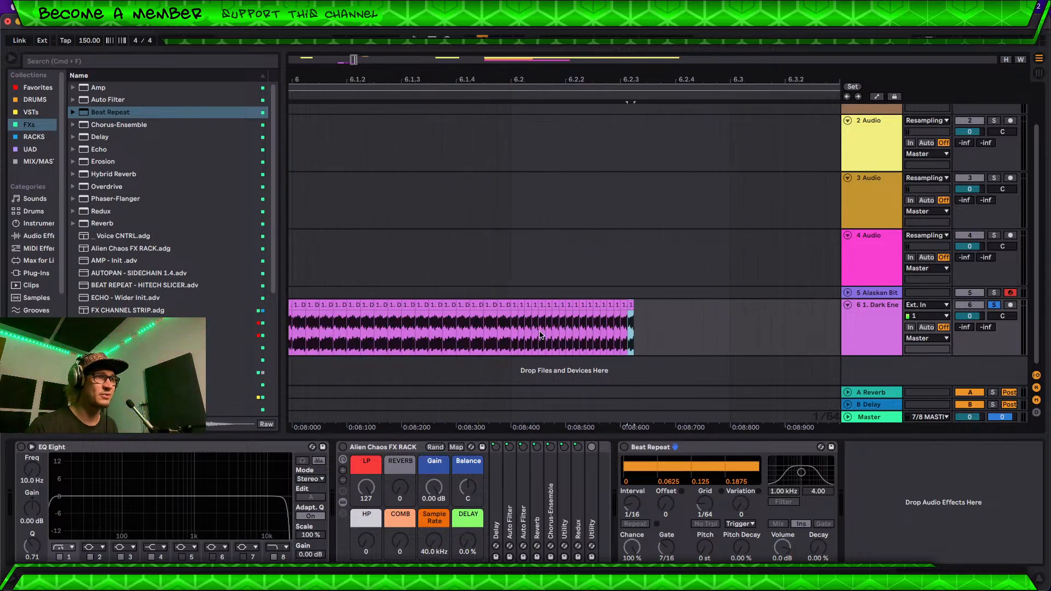
left_click(513, 331)
key("space")
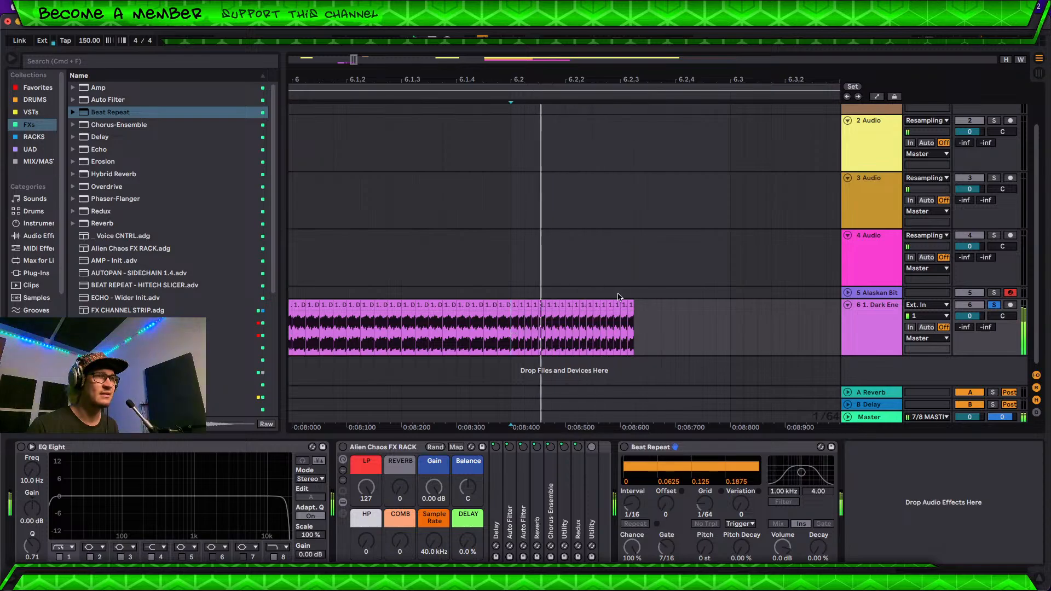
Step: Remove the surplus slice after 6.2.3 and duplicate the run of slices from 6.2 to 6.2.3 up to beat 6.3
left_click_drag(634, 313, 509, 320)
key("Delete")
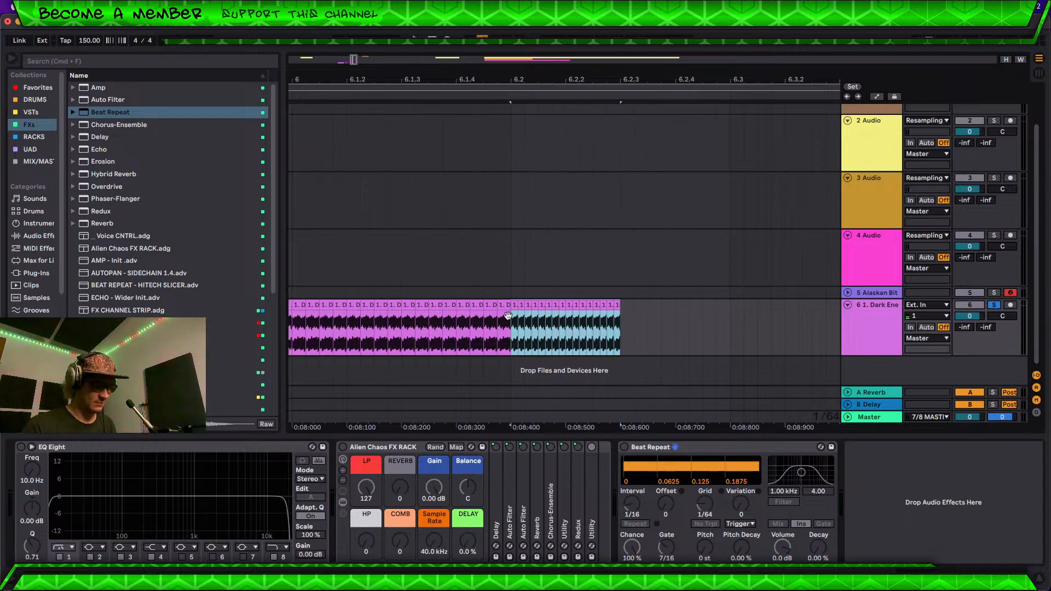
key("super+d")
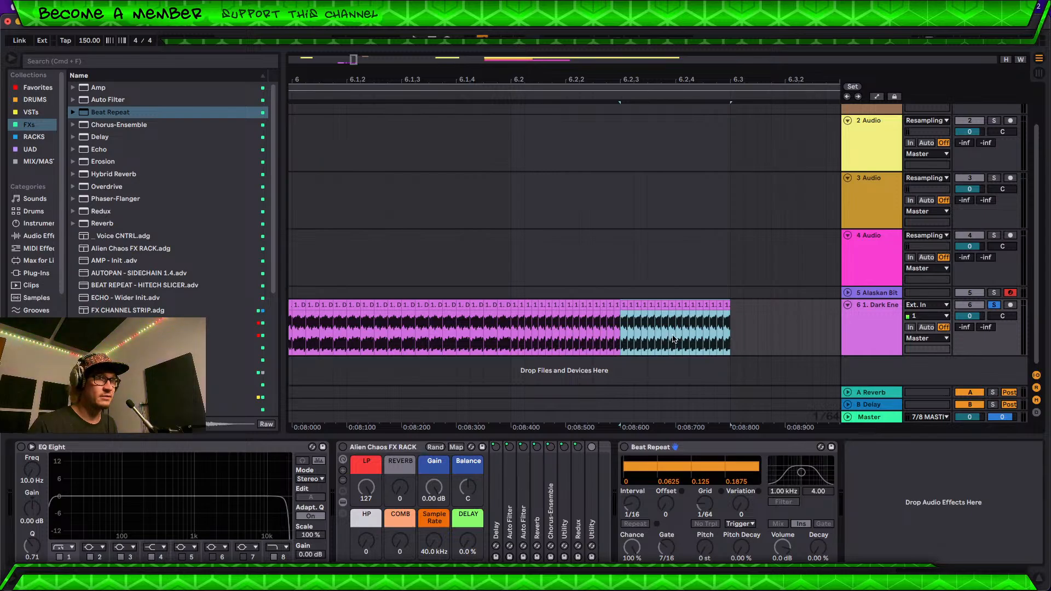
Step: Slip the audio inside the slices between 6.2.3 and 6.3, and audition the section from about beat 6.2
mouse_move(683, 337)
left_mouse_down()
mouse_move(645, 343)
mouse_move(705, 335)
mouse_move(671, 340)
left_mouse_up()
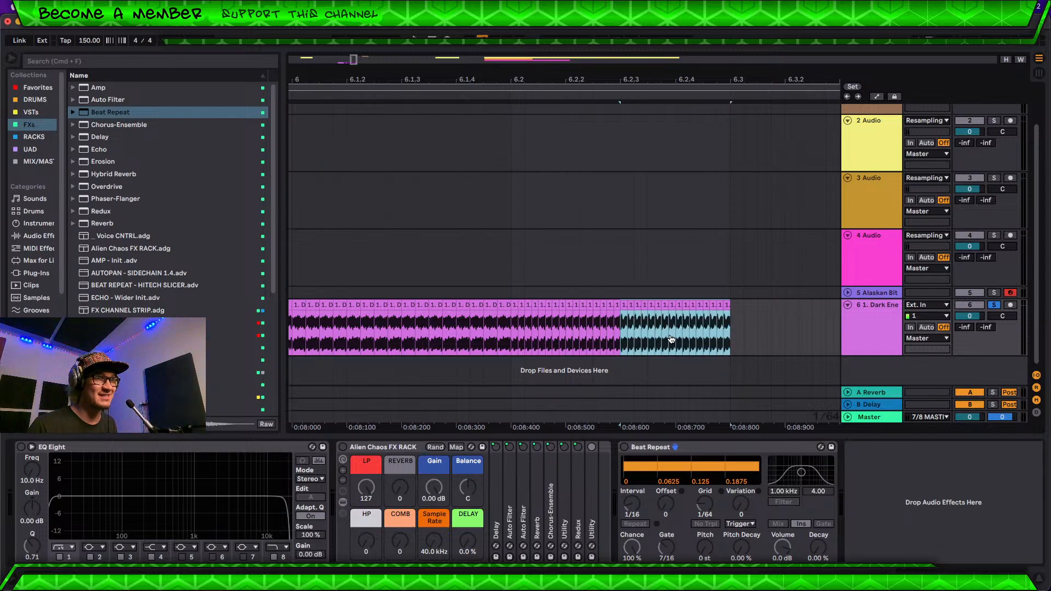
left_click_drag(671, 340, 669, 341)
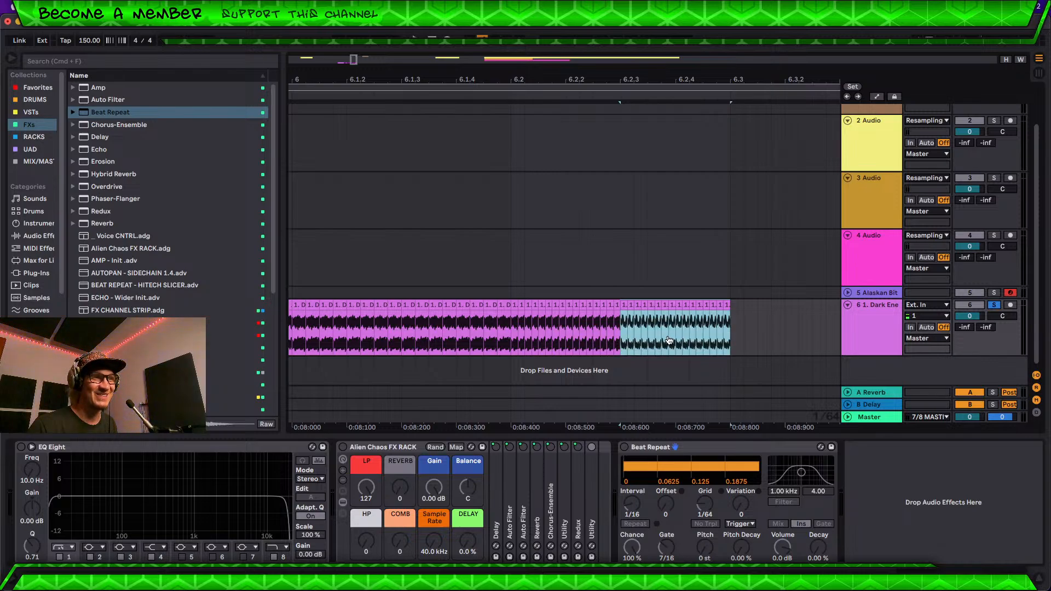
left_click(523, 342)
key("space")
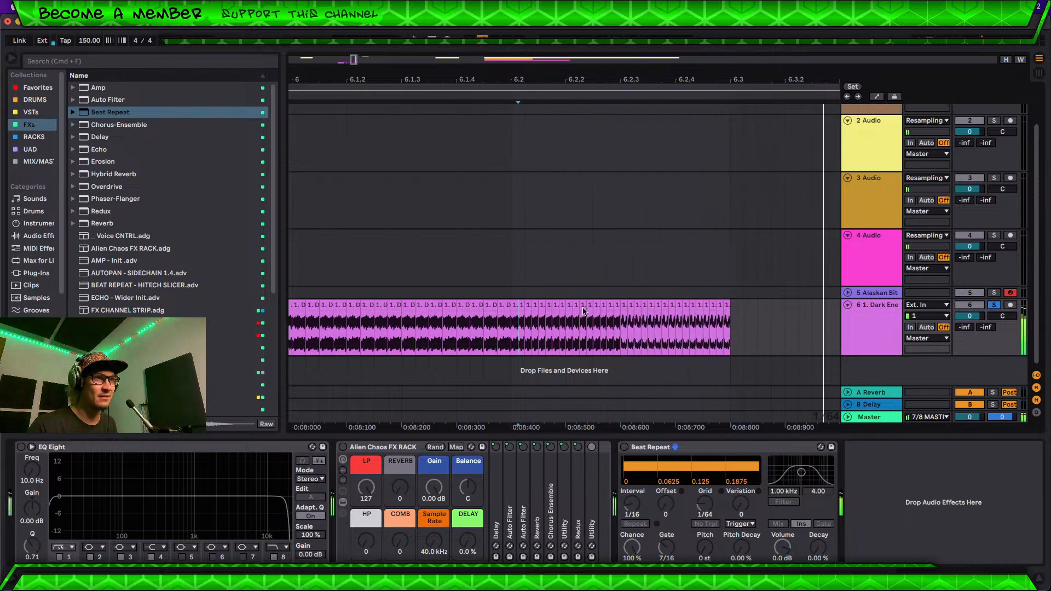
key("space")
Step: Duplicate the slices between 6.2.3 and 6.3 up to 6.3.3 and slip the audio inside the copies
scroll(639, 304, "down", 1)
left_click_drag(635, 319, 532, 313)
key("super+d")
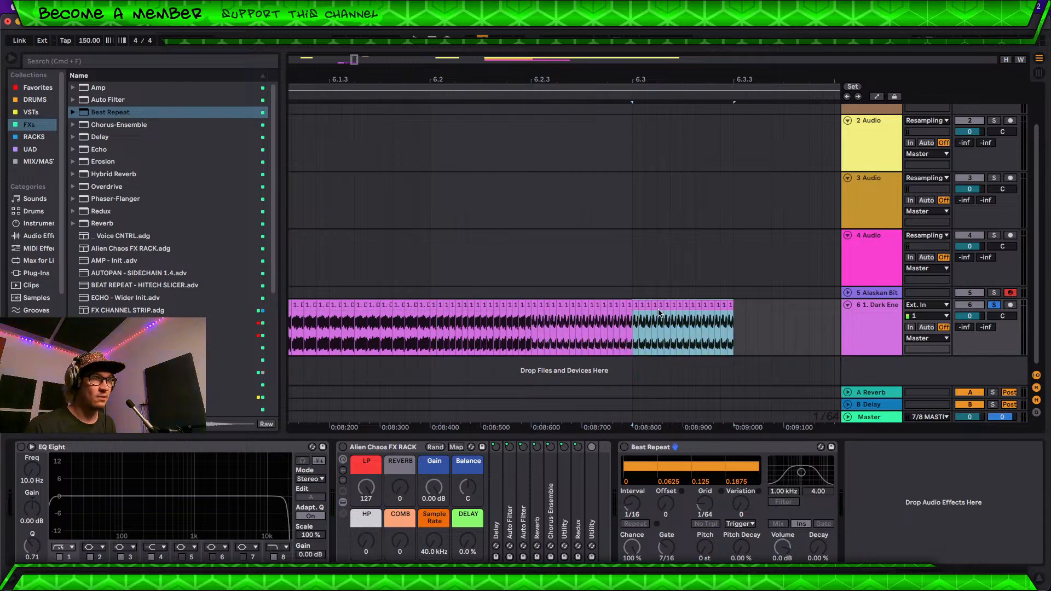
left_click_drag(659, 313, 675, 327)
left_click(731, 323, "shift")
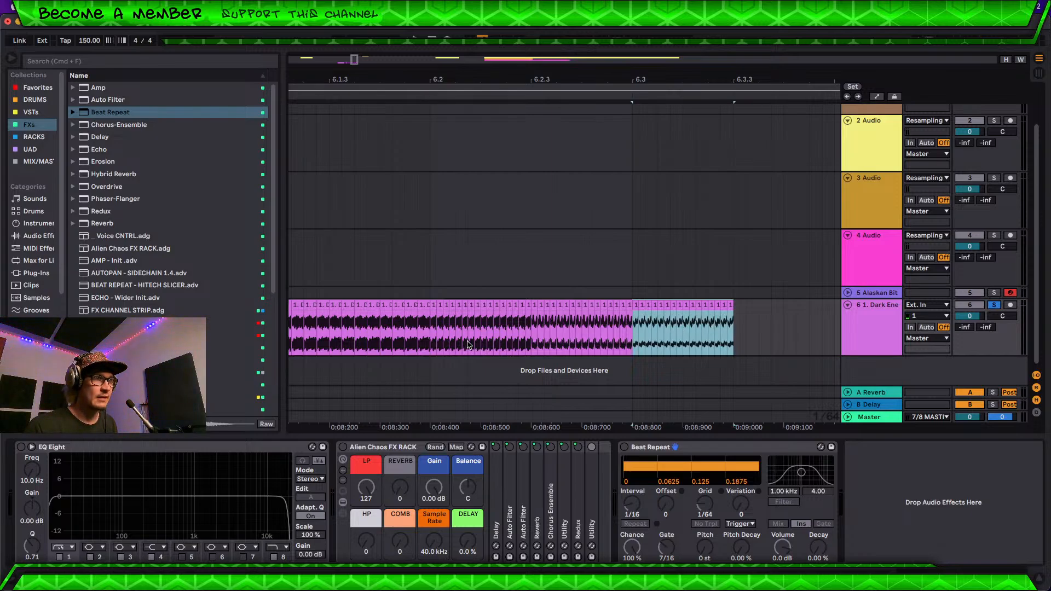
Step: Play the extended stutter from just before beat 6.2 and replay it
left_click(431, 329)
key("space")
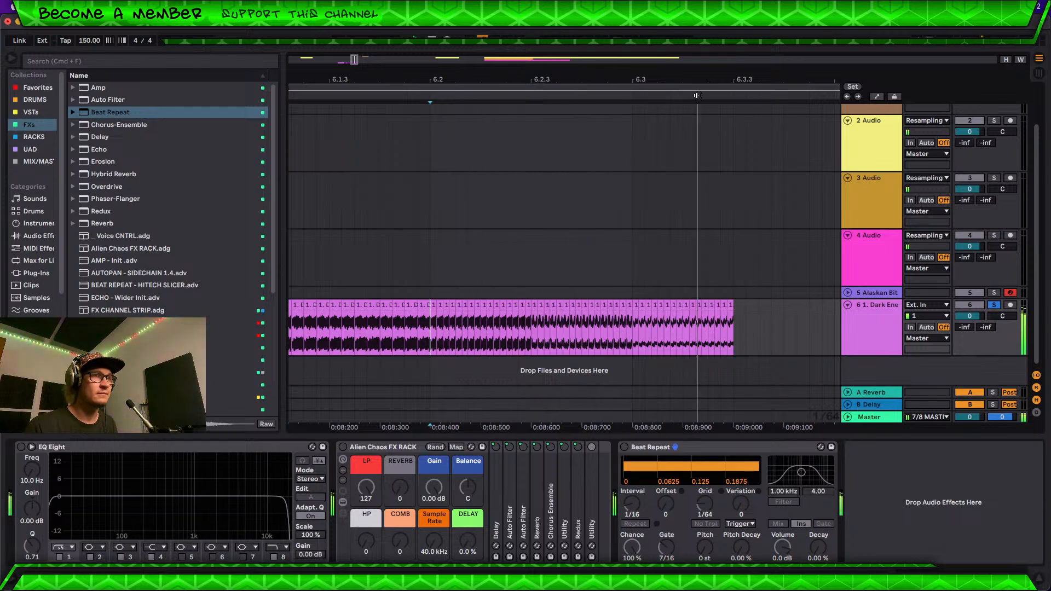
key("space")
key("space")
key("space")
Step: Cut a short gap in the slices just before beat 6.3.2 and audition the result from around 6.3
left_click_drag(697, 81, 669, 90)
left_click_drag(615, 306, 676, 304)
key("Delete")
left_click(589, 272)
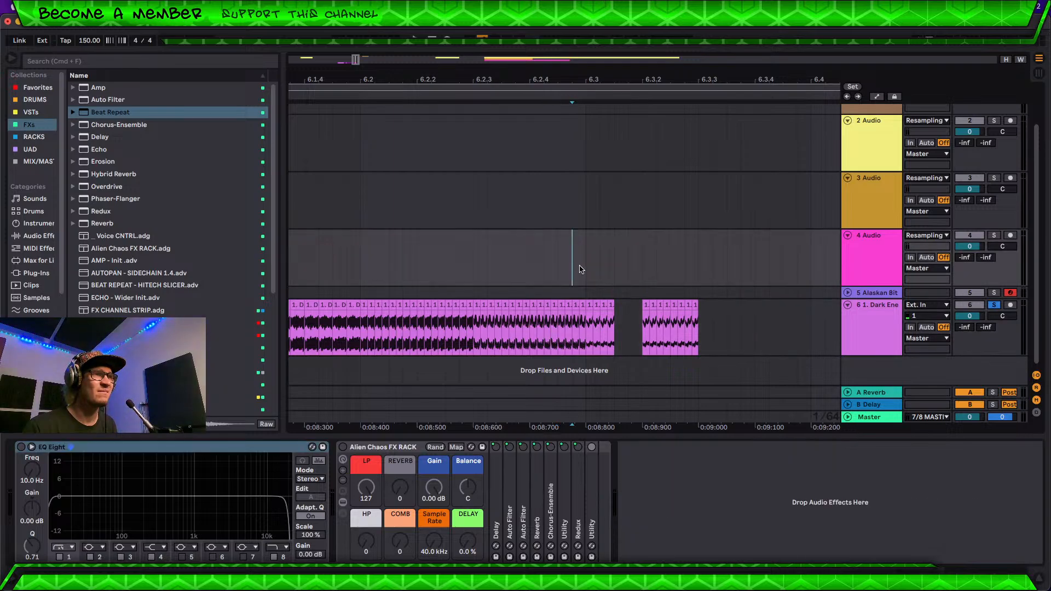
key("space")
key("space")
key("space")
key("space")
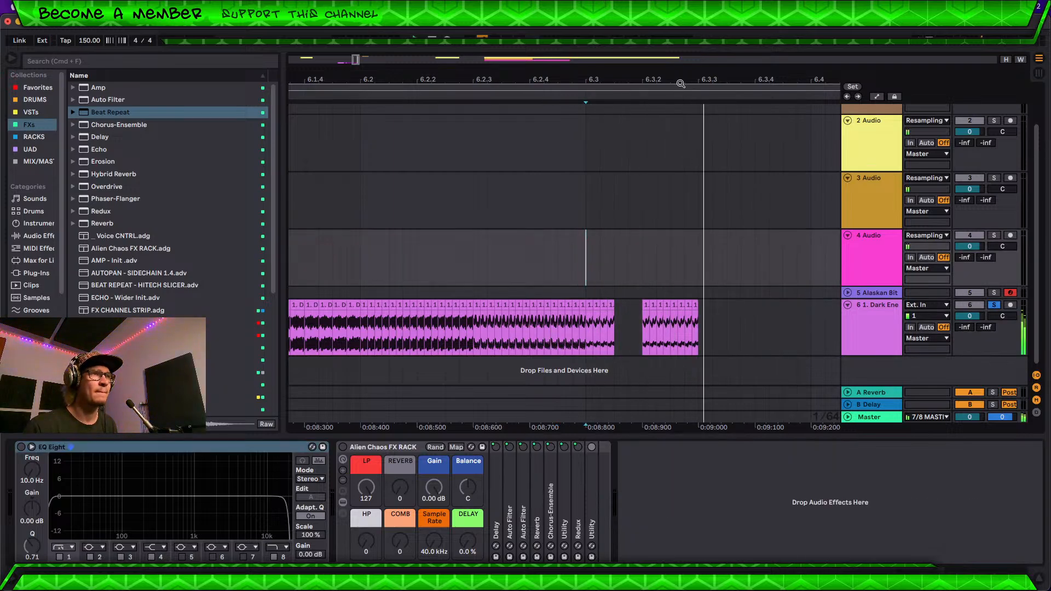
Step: Duplicate the Dark Energy slices and gap between just after 6.2.4 and 6.3.3 directly behind themselves
left_click_drag(680, 84, 671, 77)
left_click(688, 262)
left_click_drag(687, 331, 552, 332)
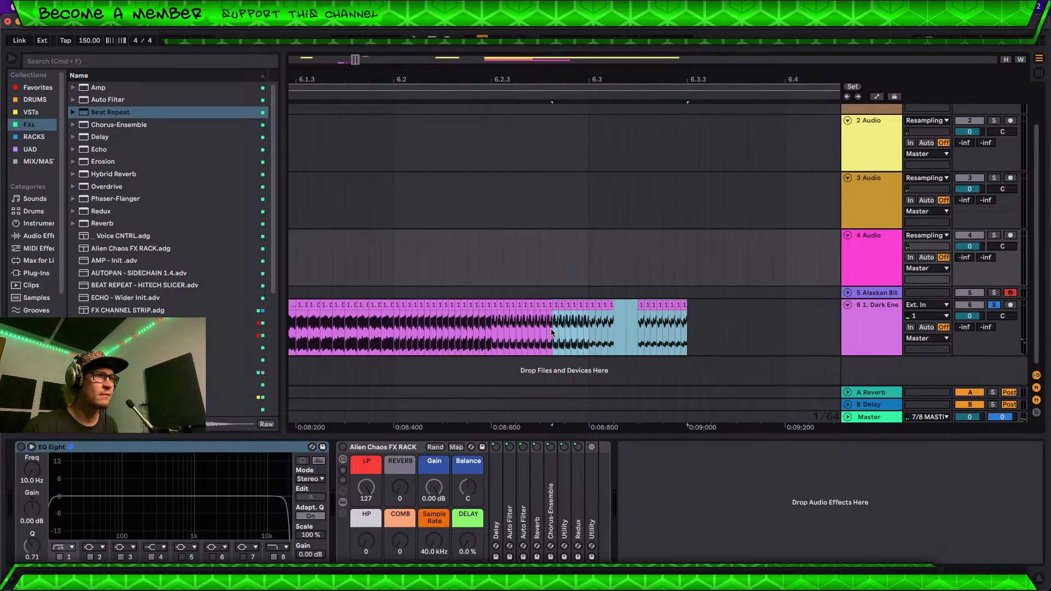
key("super+d")
left_click(705, 263)
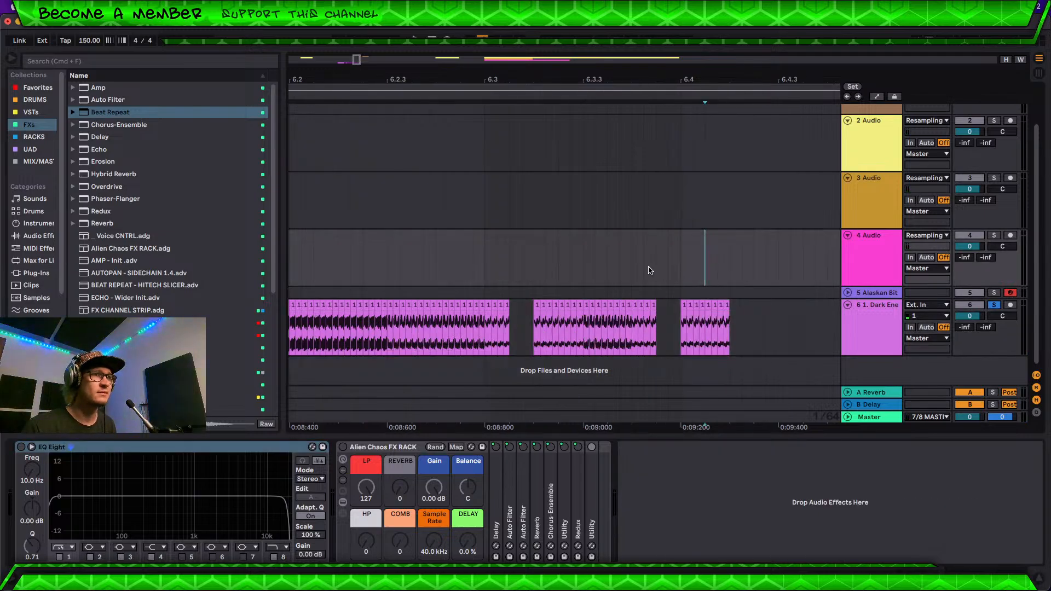
Step: Shift the slices from just before 6.3.4 onward slightly later to open another gap, and audition from about 6.2.2
left_click(646, 265)
left_click_drag(763, 318, 621, 318)
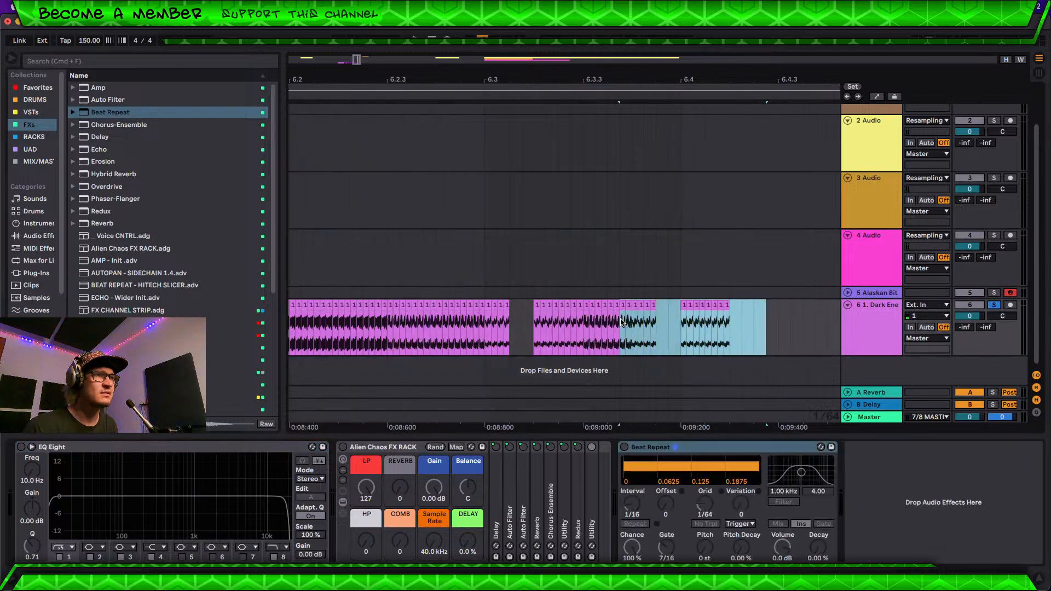
key("Right")
key("Right")
key("Right")
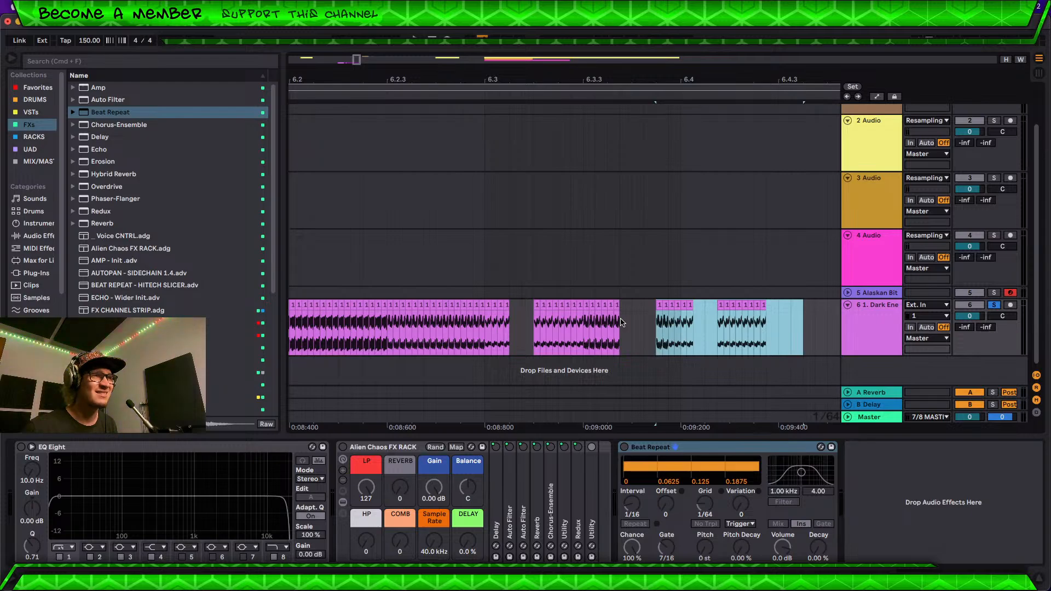
scroll(585, 301, "down", 4)
left_click(473, 327)
key("space")
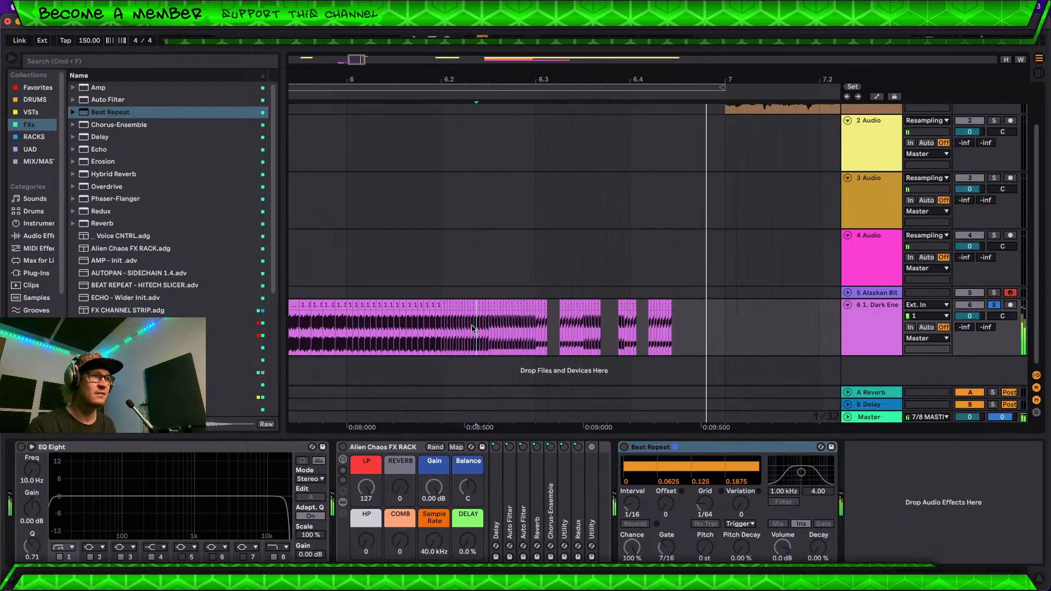
Step: Nudge the last two slice groups slightly earlier to narrow the gap before them, and audition from about 6.3
left_click_drag(713, 320, 619, 320)
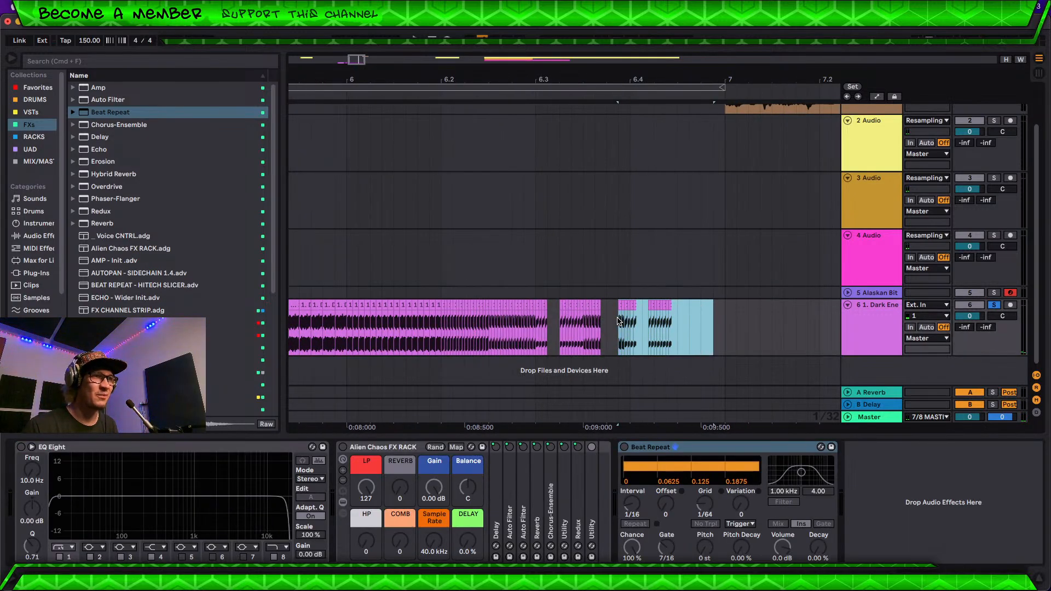
key("Left")
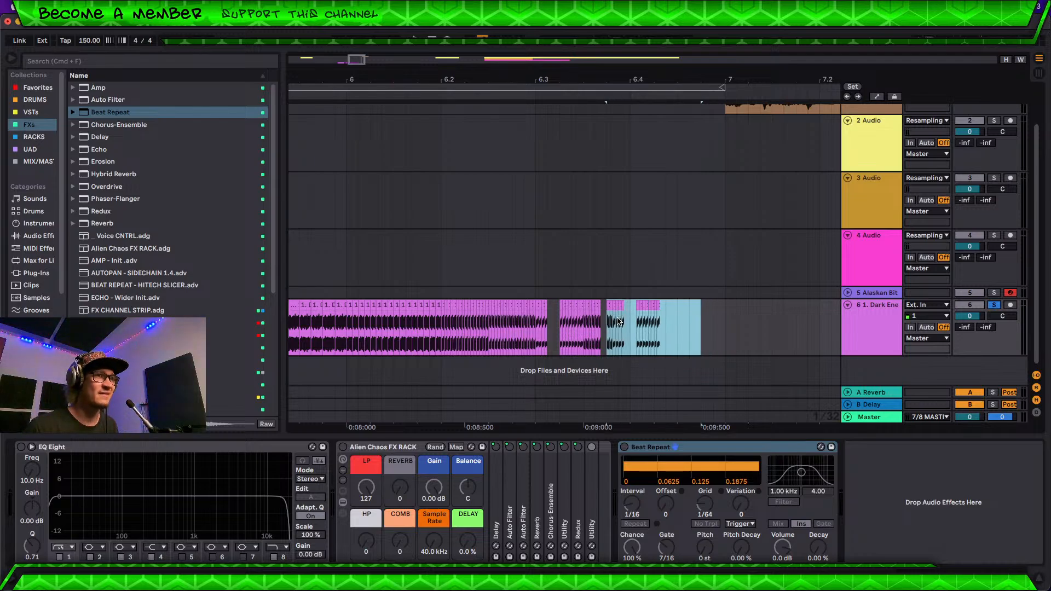
left_click(533, 338)
key("space")
key("space")
Step: Nudge the final slice group slightly earlier to start at about 6.4, and play the stutter from beat 6.2
left_click_drag(669, 314, 637, 315)
key("Left")
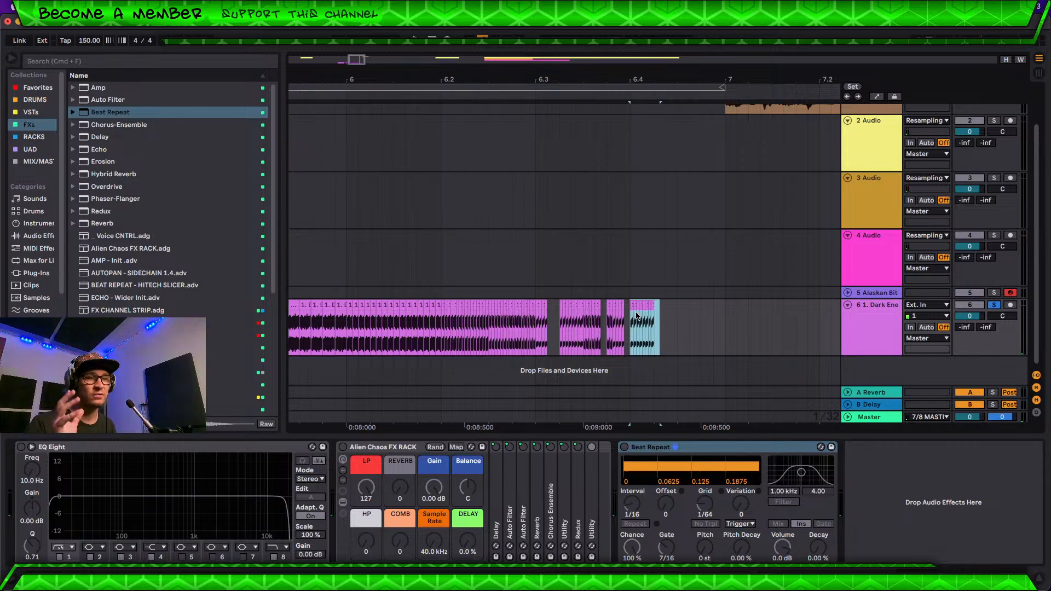
left_click(440, 333)
key("space")
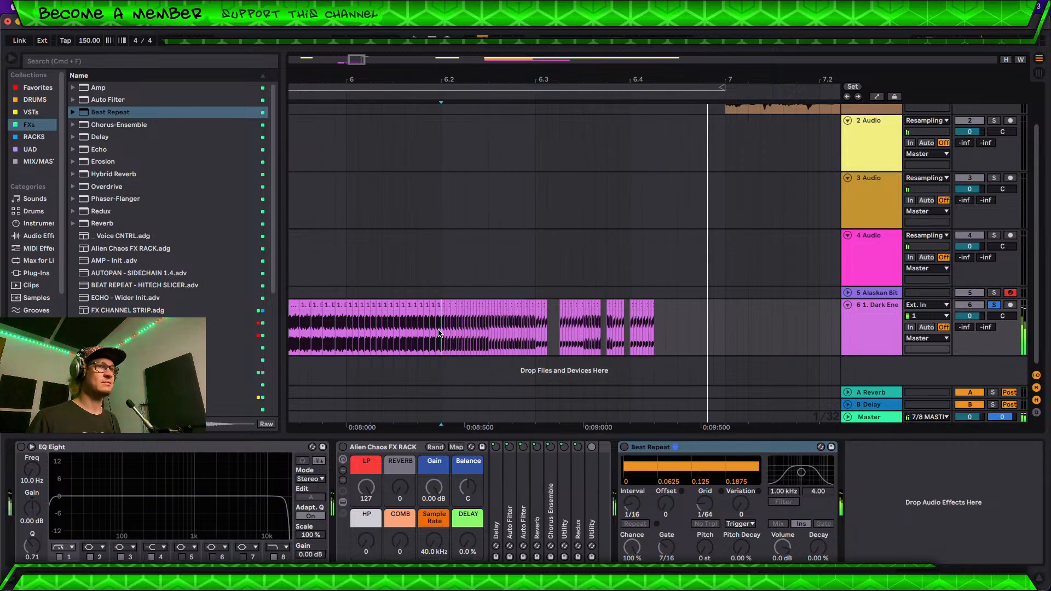
scroll(536, 277, "down", 5)
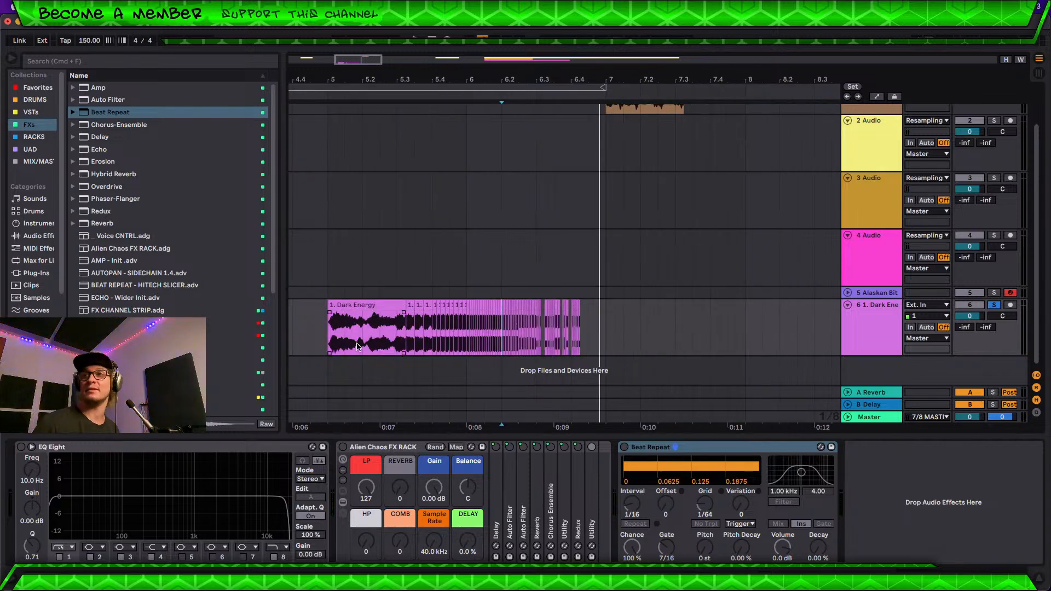
Step: Place a copy of the Dark Energy clip's tail section at bar 7 and play it
left_click_drag(380, 332, 672, 306)
key("space")
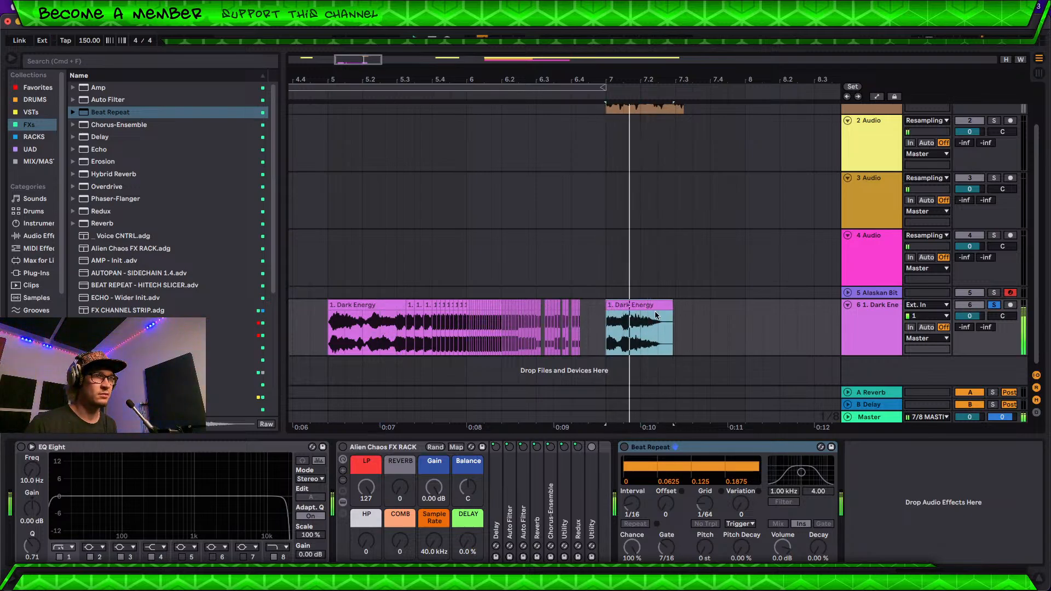
key("space")
Step: Split the Dark Energy copy at about 7.1.3 and audition the second part
left_click(625, 327)
key("super+e")
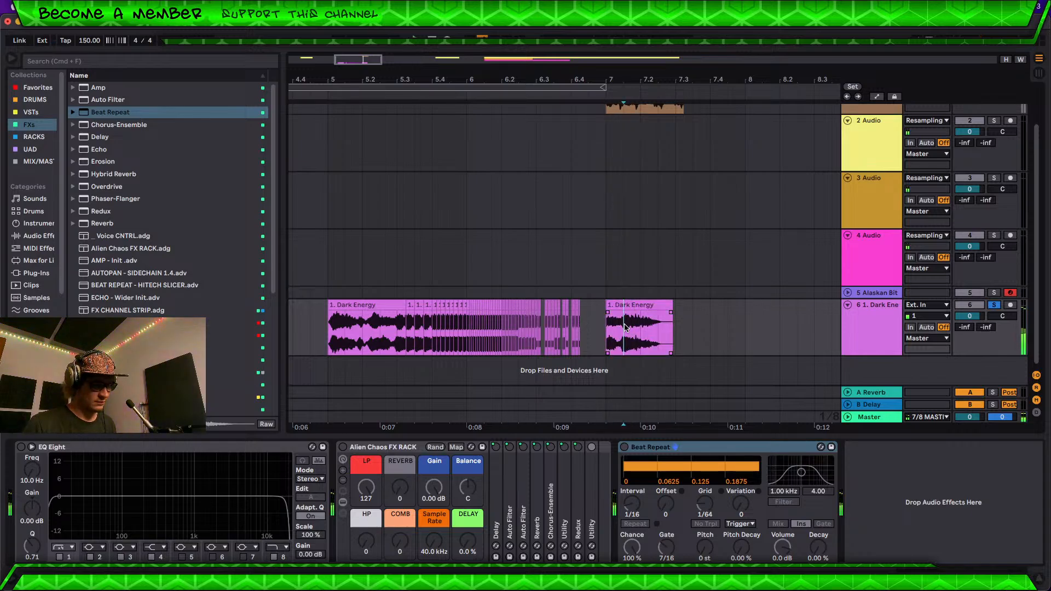
key("space")
key("space")
Step: Turn on warping for the second part of the clip and double its BPM twice to 600 while playing it
double_click(646, 304)
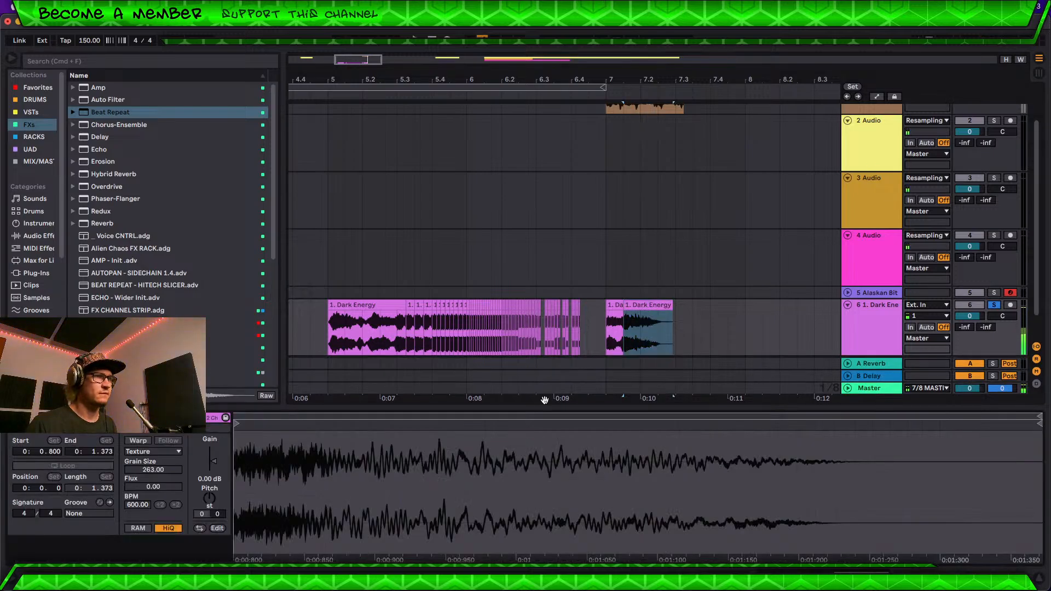
left_click(147, 441)
left_click(649, 357)
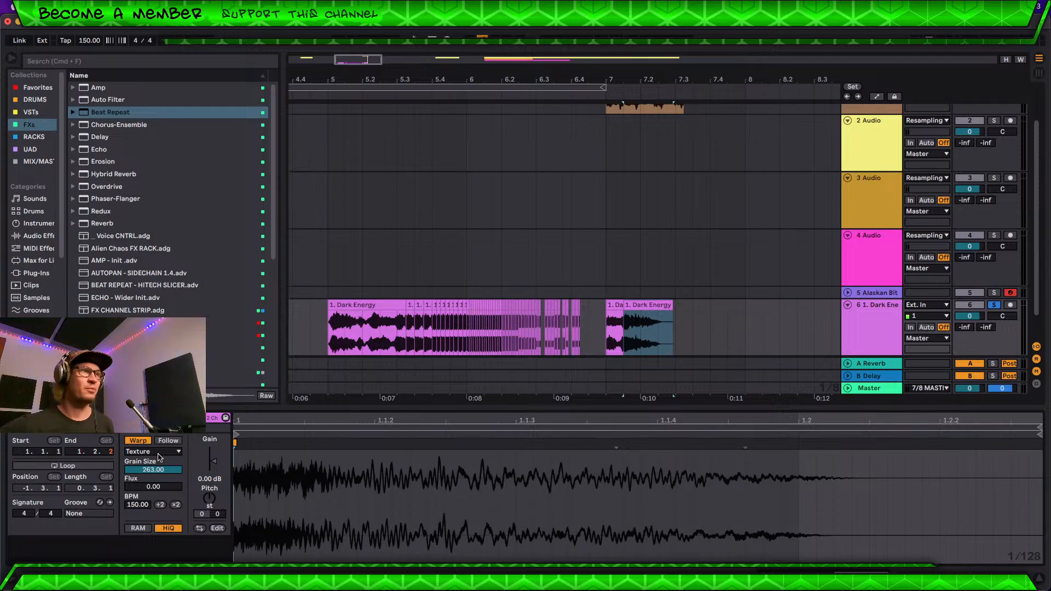
key("space")
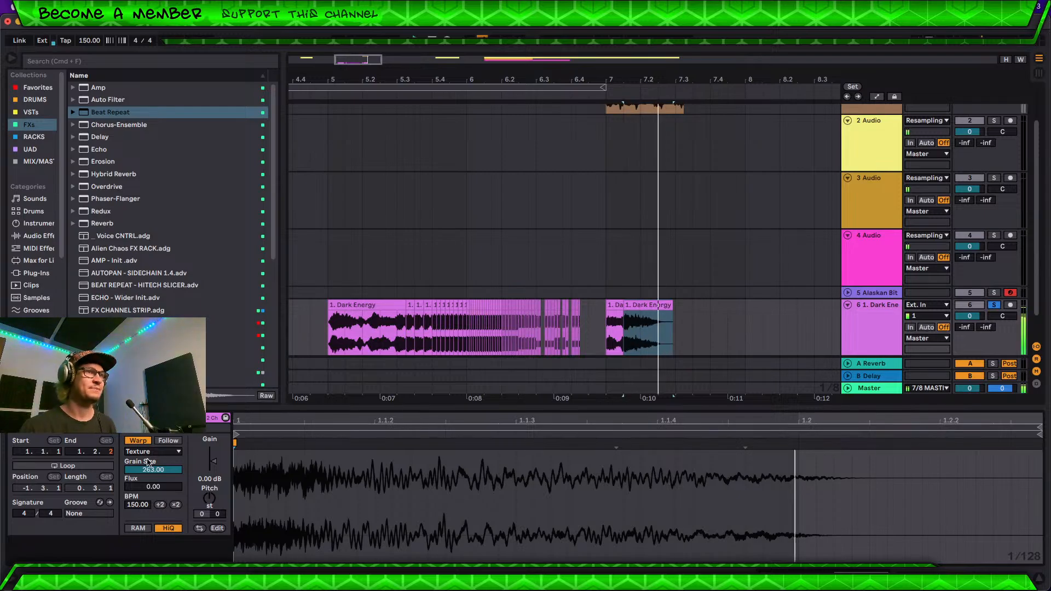
left_click(175, 504)
left_click(176, 504)
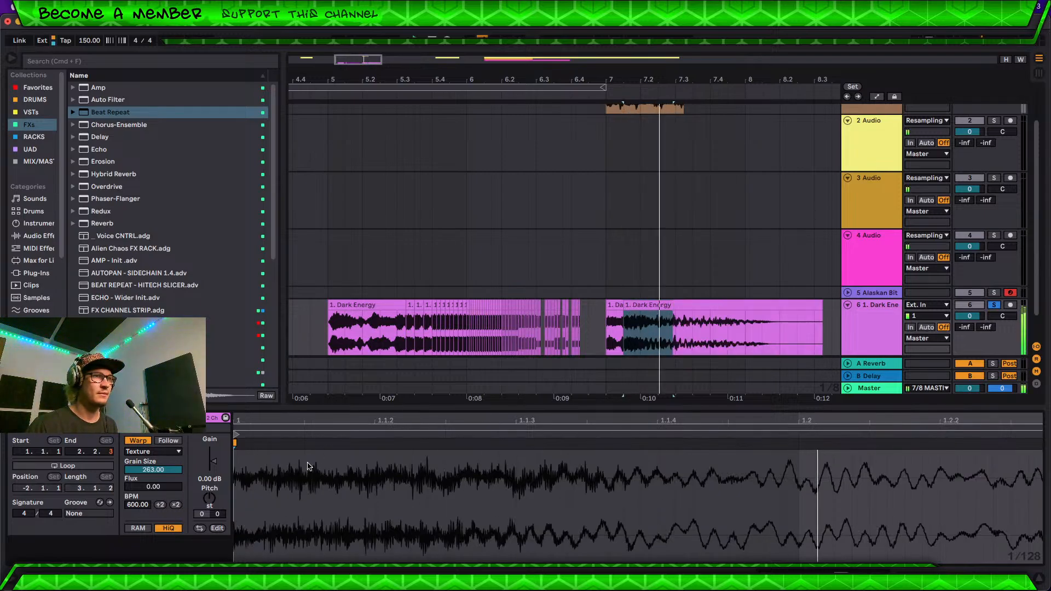
key("space")
Step: Duplicate a 1/32-note piece of the stretched clip at beat 7.3 repeatedly up to bar 8, and audition from before 7.2
mouse_move(656, 80)
left_mouse_down()
mouse_move(536, 366)
mouse_move(472, 369)
left_mouse_up()
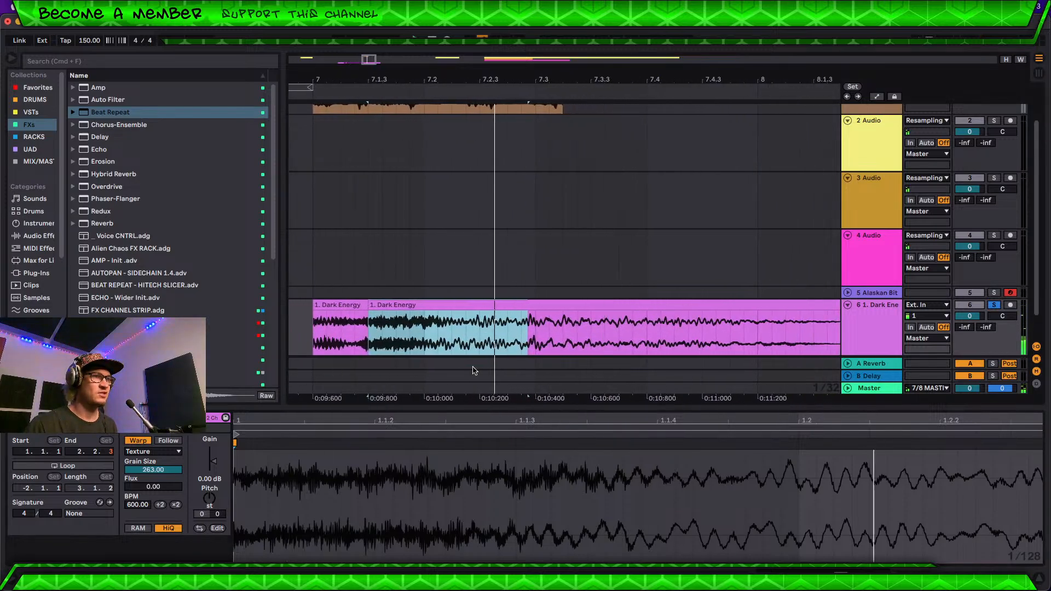
left_click(437, 338)
left_click_drag(536, 324, 548, 322)
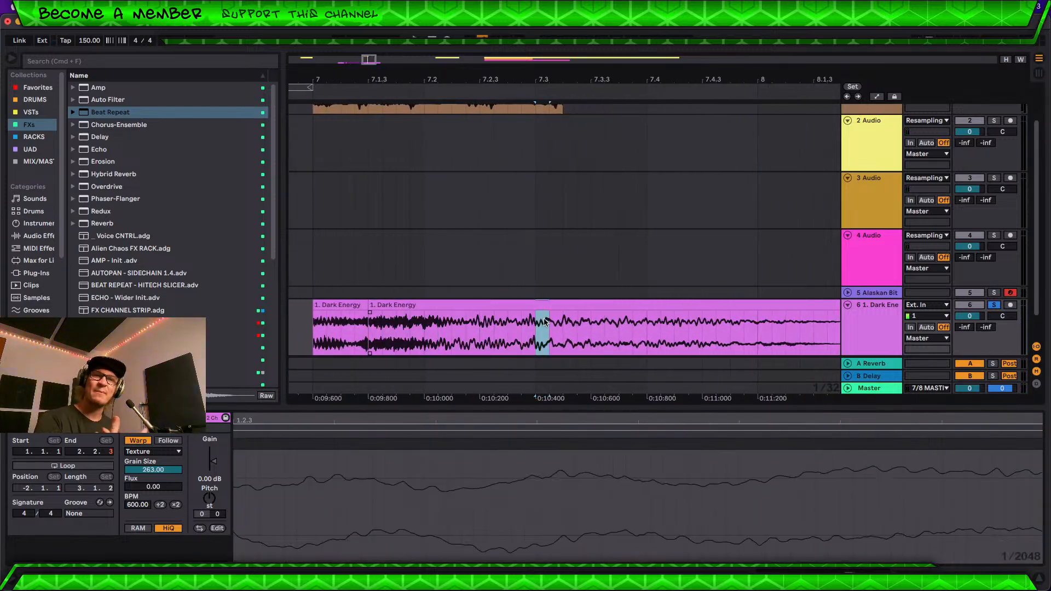
key("super+d")
key("super+d")
key("super+d")
key("super+d")
key("super+d")
key("super+d")
key("super+d")
key("super+d")
key("super+d")
key("super+d")
key("super+d")
key("super+d")
key("super+d")
key("super+d")
key("super+d")
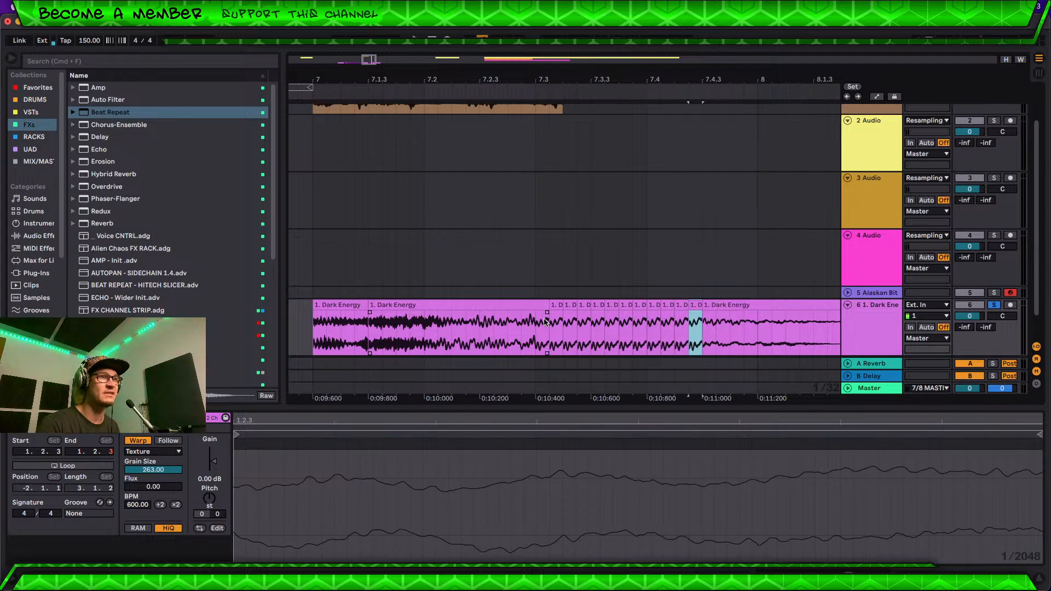
left_click(411, 329)
key("space")
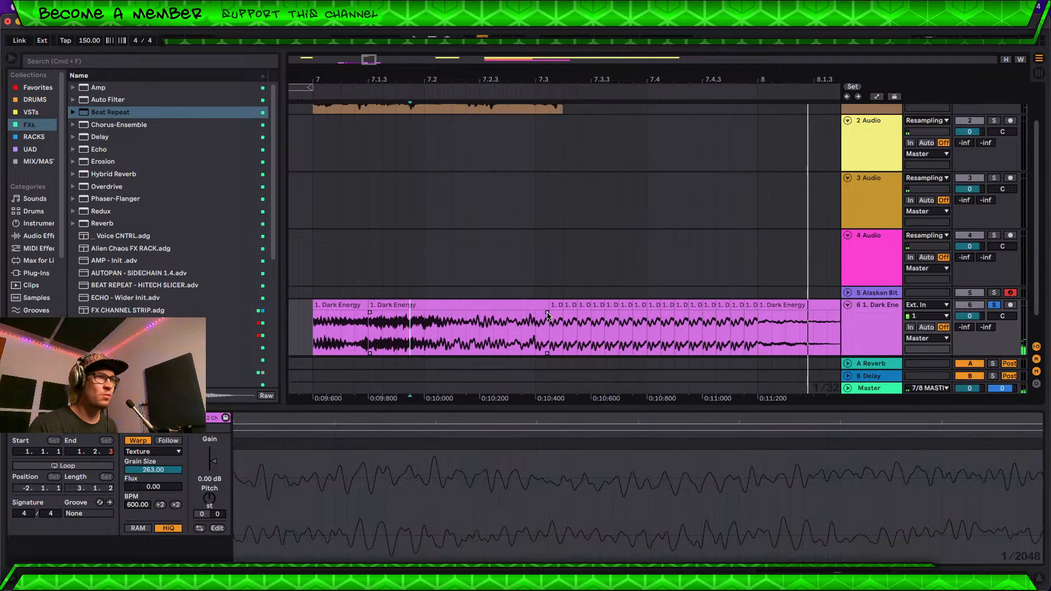
Step: Add a short fade-out to the slice at 7.3, duplicate it over the following slices up to bar 8, and audition from after bar 7
left_click_drag(540, 323, 549, 324)
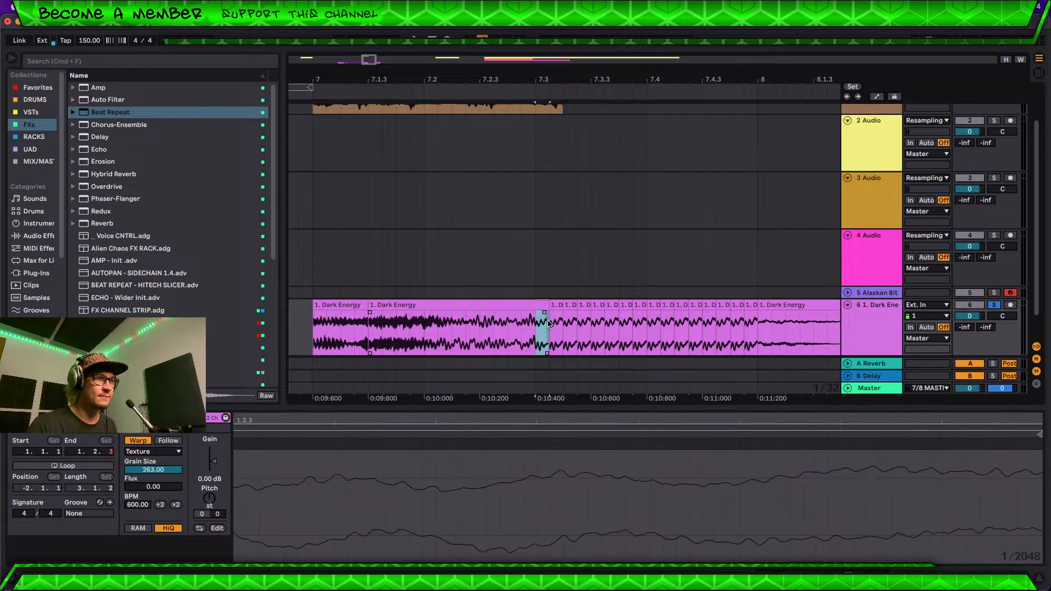
key("Right")
key("Right")
key("Right")
key("Right")
key("Right")
key("Right")
key("Right")
key("Right")
key("Right")
key("Right")
key("Right")
key("Right")
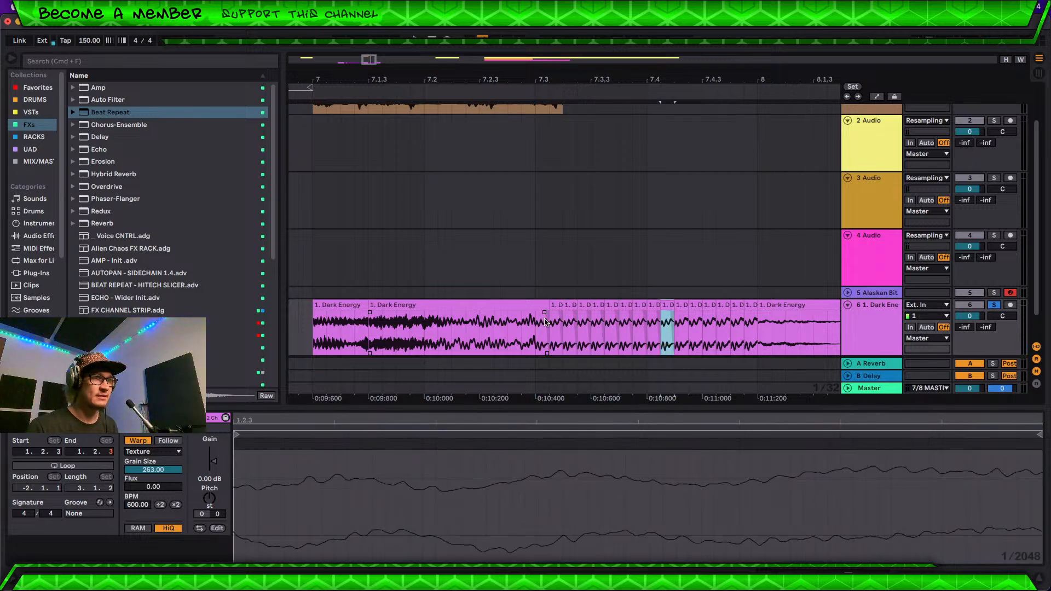
key("Right")
key("Right")
key("Right")
left_click(336, 334)
key("space")
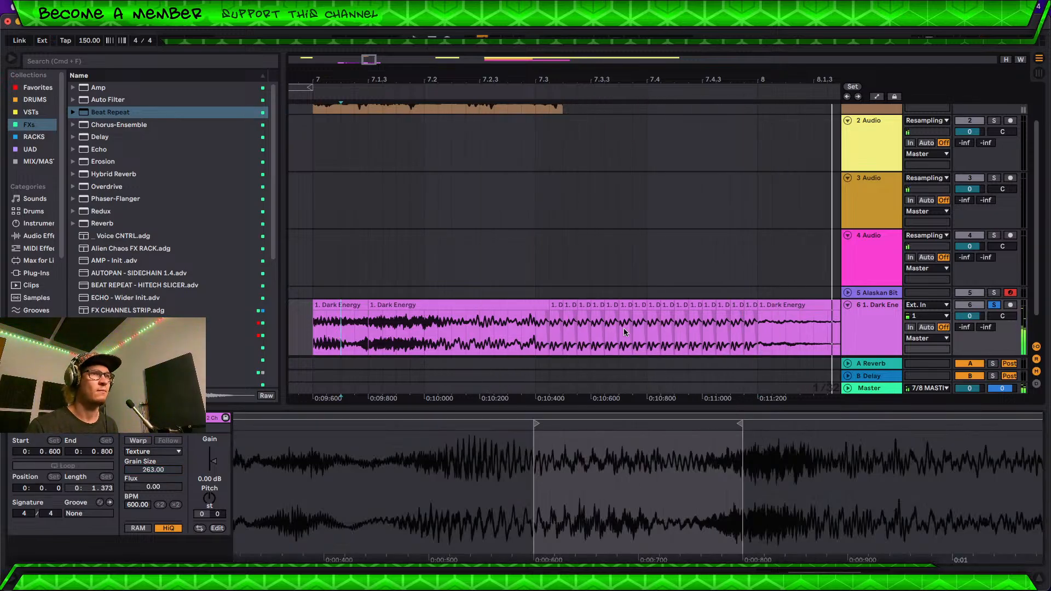
Step: Duplicate a 1/64-note piece of the slice at beat 7.4 repeatedly to past 7.4.2
left_click_drag(659, 76, 575, 172)
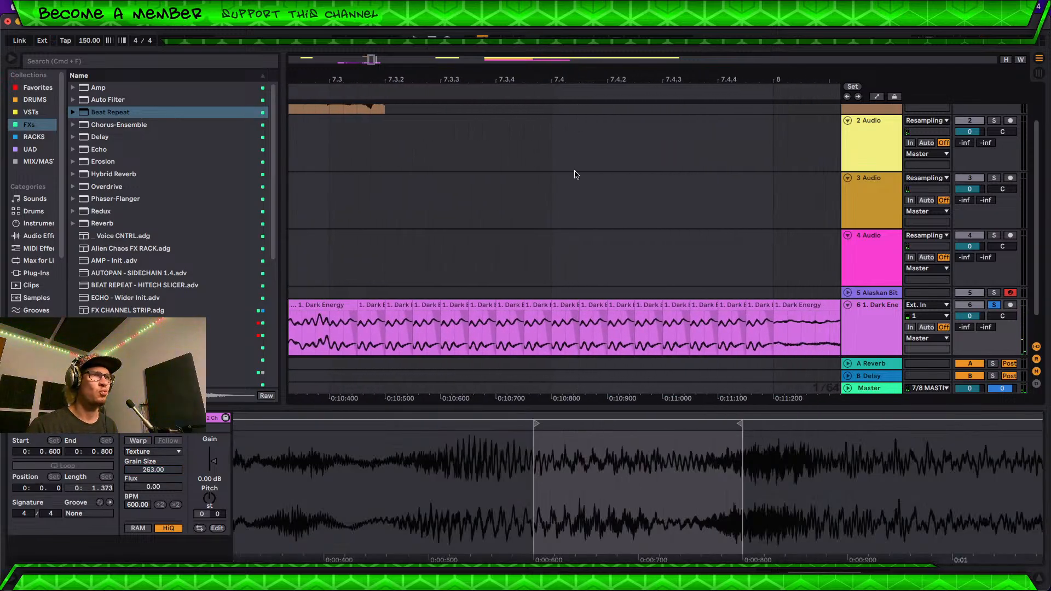
left_click(556, 330)
key("super+d")
key("super+d")
key("super+d")
key("super+d")
key("super+d")
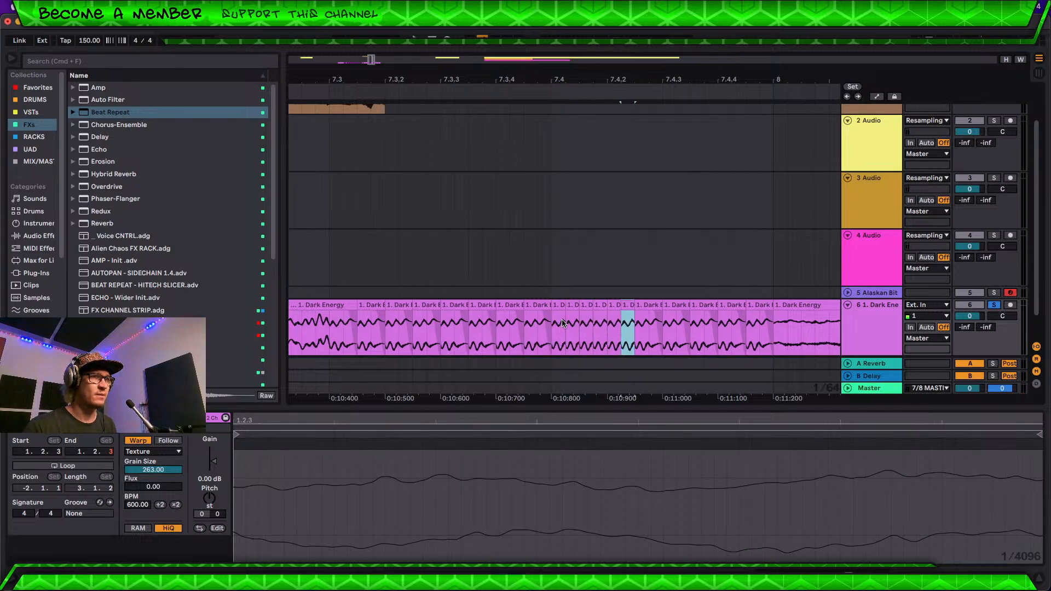
Step: Slip the audio inside the 1/64-note slices between 7.4 and just past 7.4.2
left_click(563, 323)
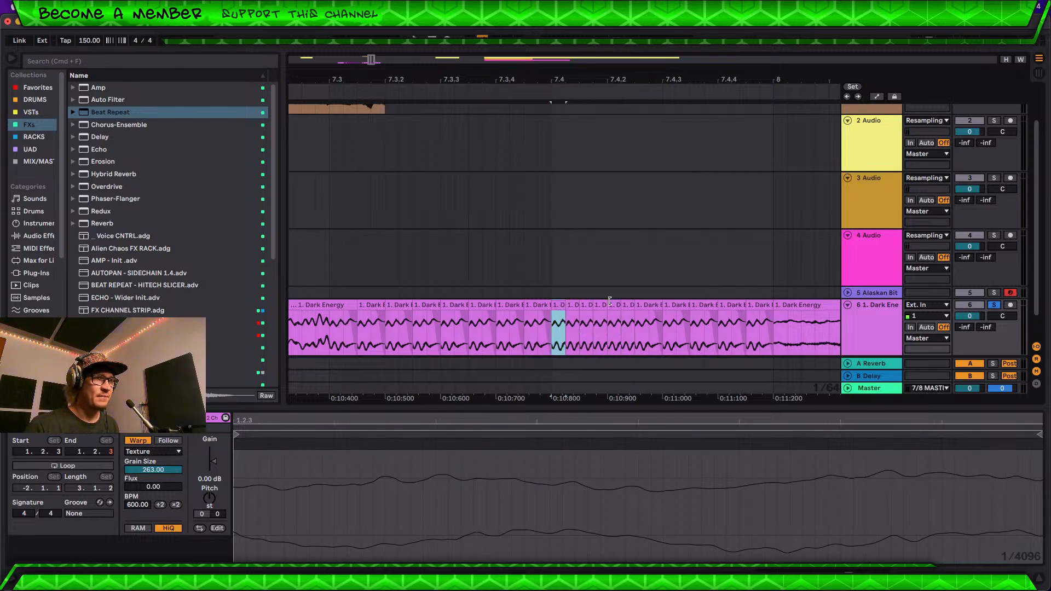
left_click(627, 326, "shift")
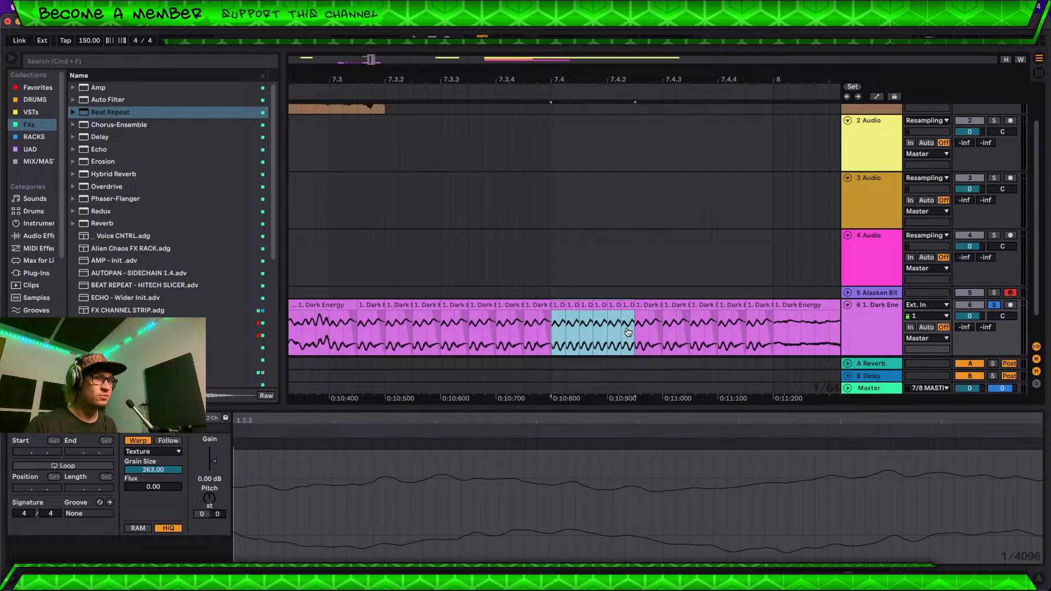
left_click_drag(626, 332, 559, 339)
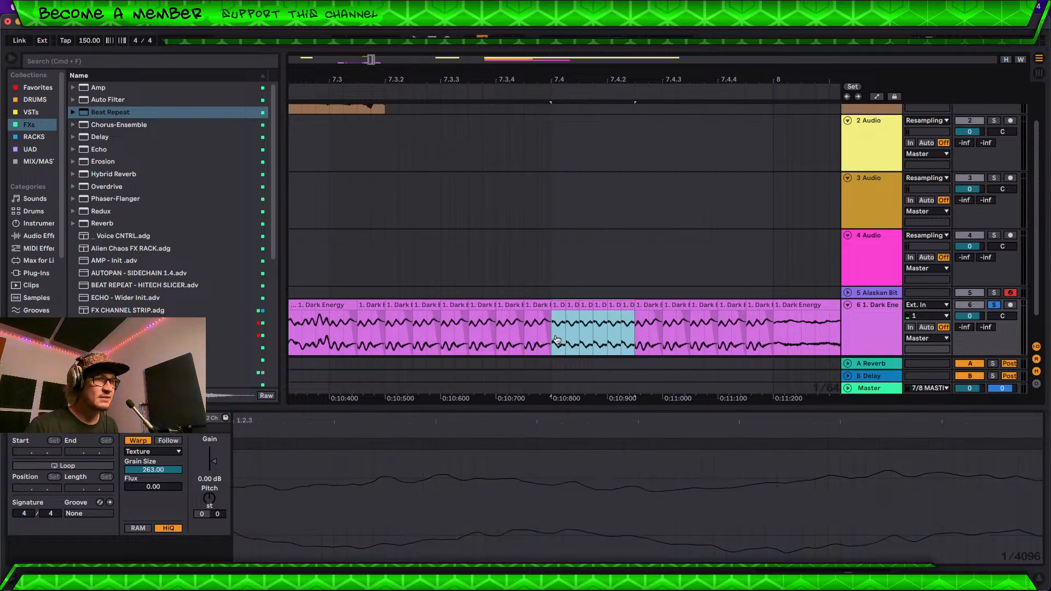
Step: Add a short fade-out to the 1/64-note slice at 7.4 and duplicate it over the following slices to bar 8
left_click(559, 323)
key("minus")
left_click(558, 318)
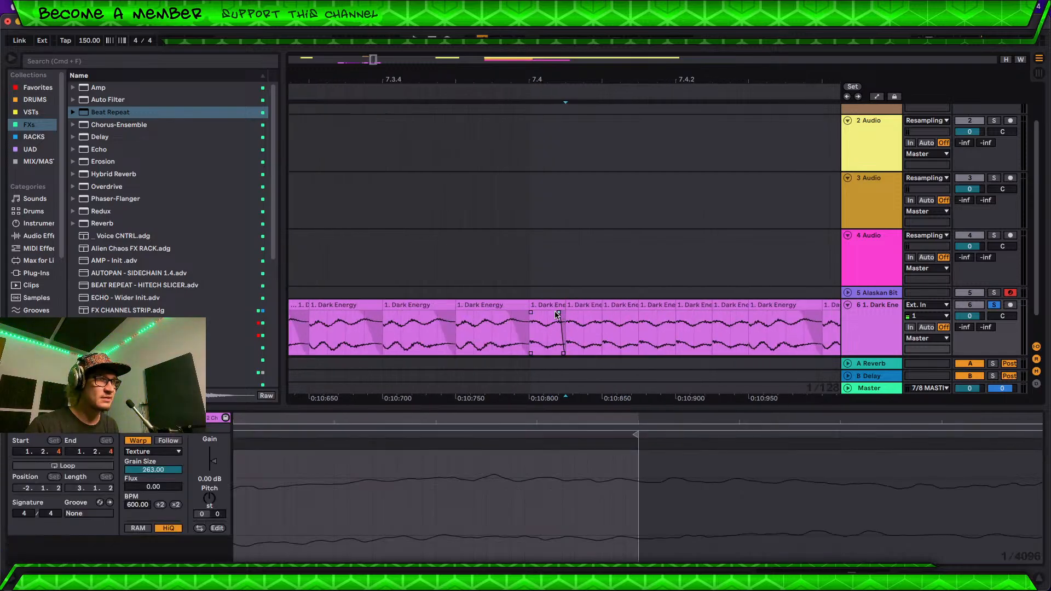
left_click(555, 305)
key("Right")
key("Right")
key("Right")
key("Right")
key("Right")
key("Right")
key("Right")
key("Right")
key("Right")
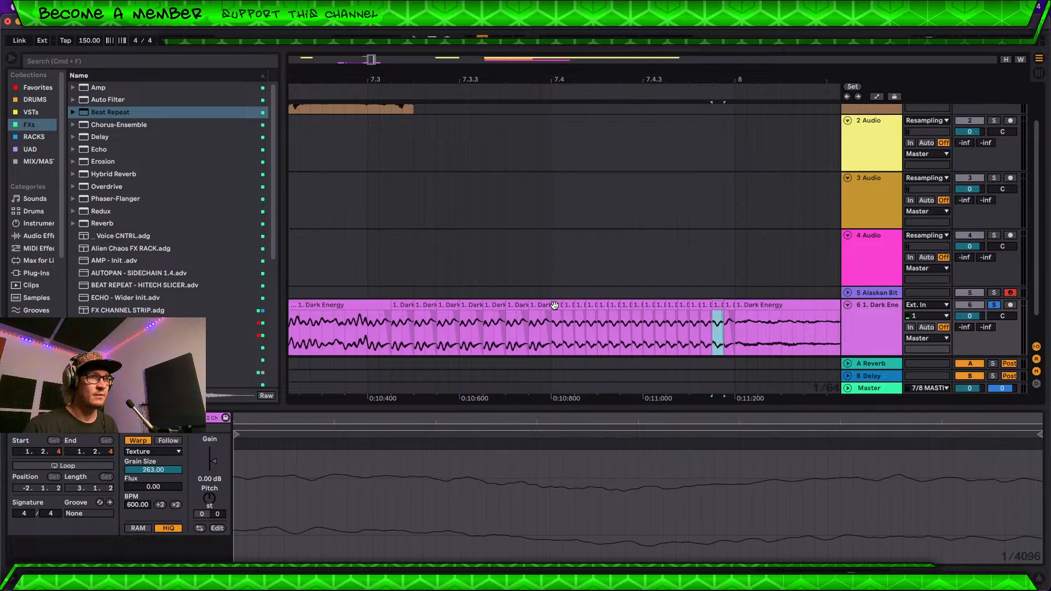
Step: Play the faded stutter from beat 7.3 through bar 8
left_click(367, 335)
key("space")
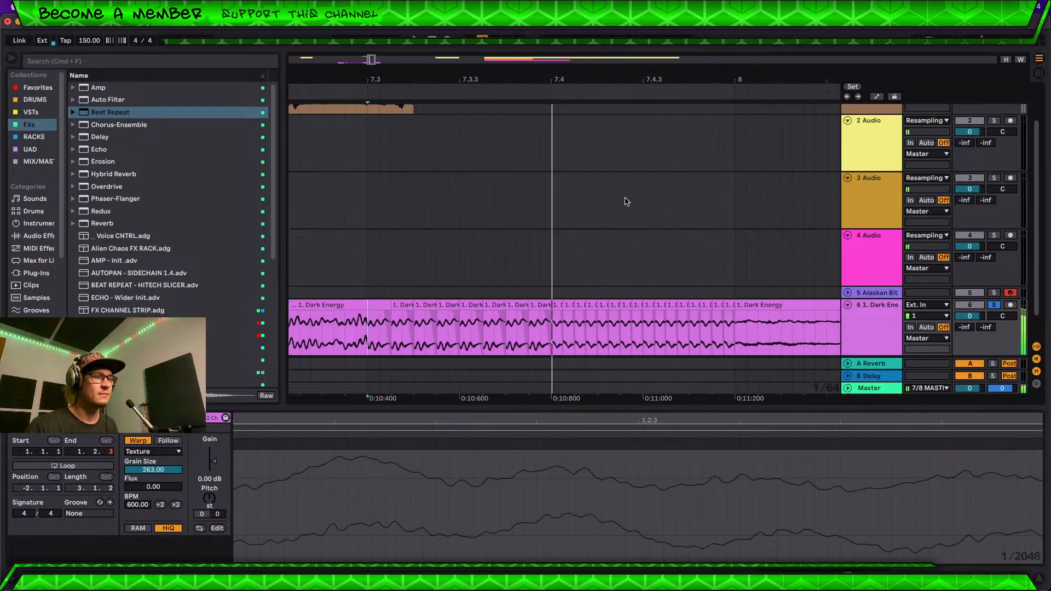
key("space")
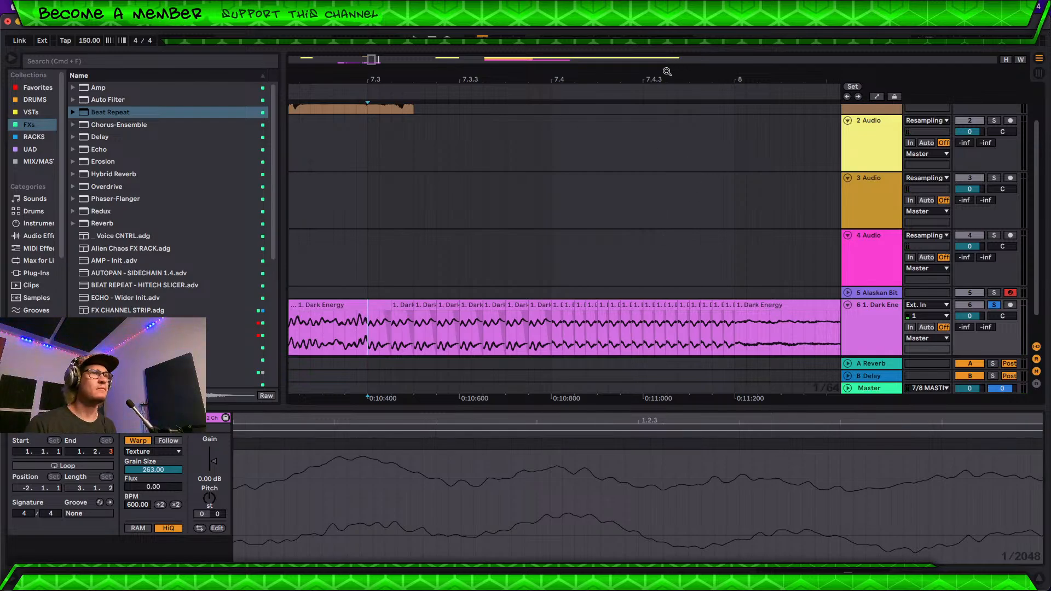
Step: Reverse the first Dark Energy clip at bar 5 and restore its original direction
left_click_drag(545, 80, 558, 49)
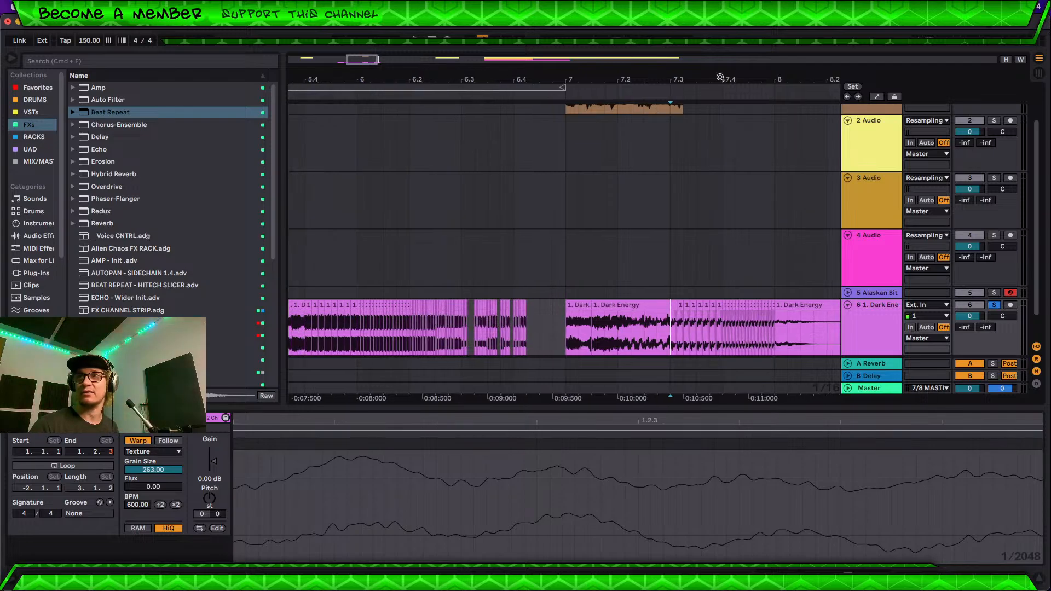
left_click_drag(411, 80, 715, 80)
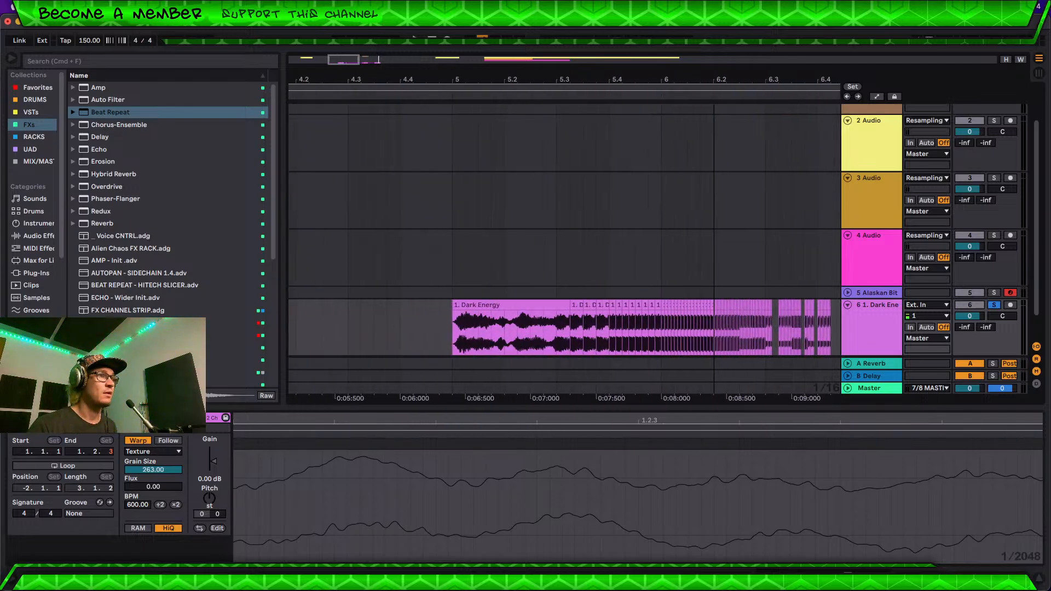
left_click(518, 305)
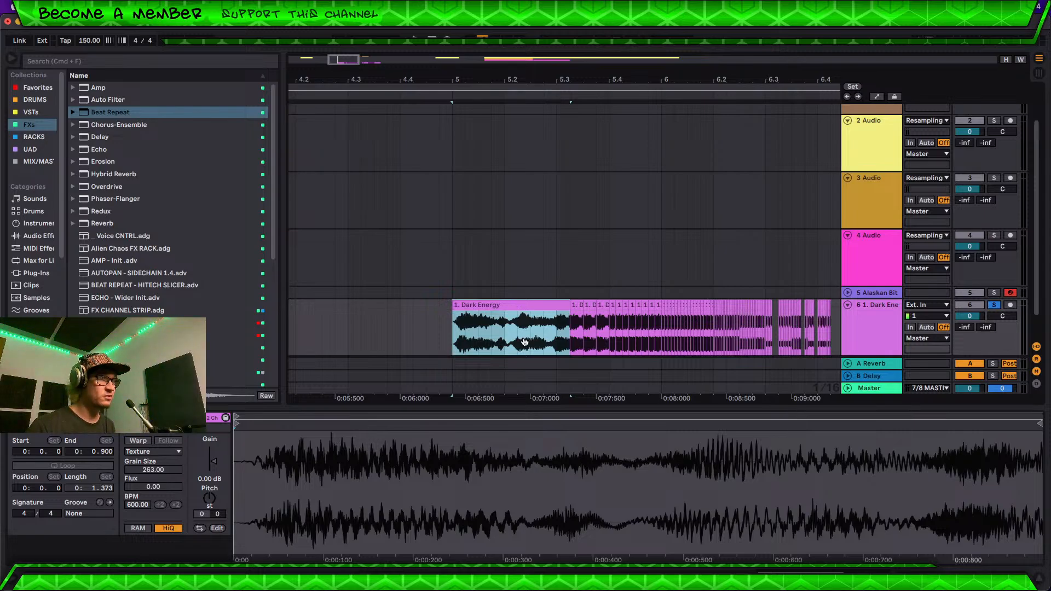
key("r")
key("r")
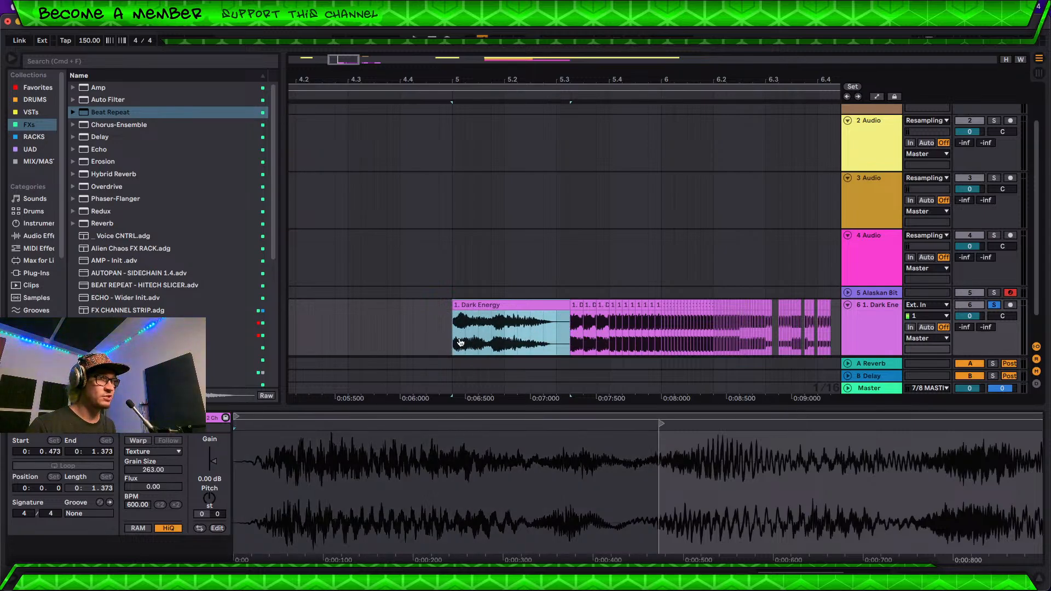
key("r")
key("r")
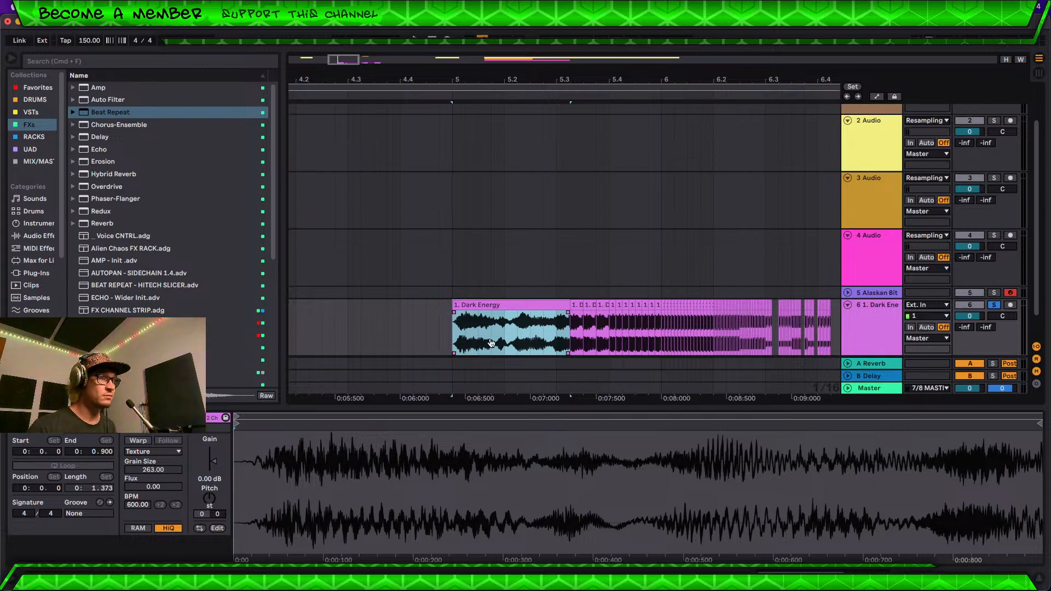
key("r")
key("r")
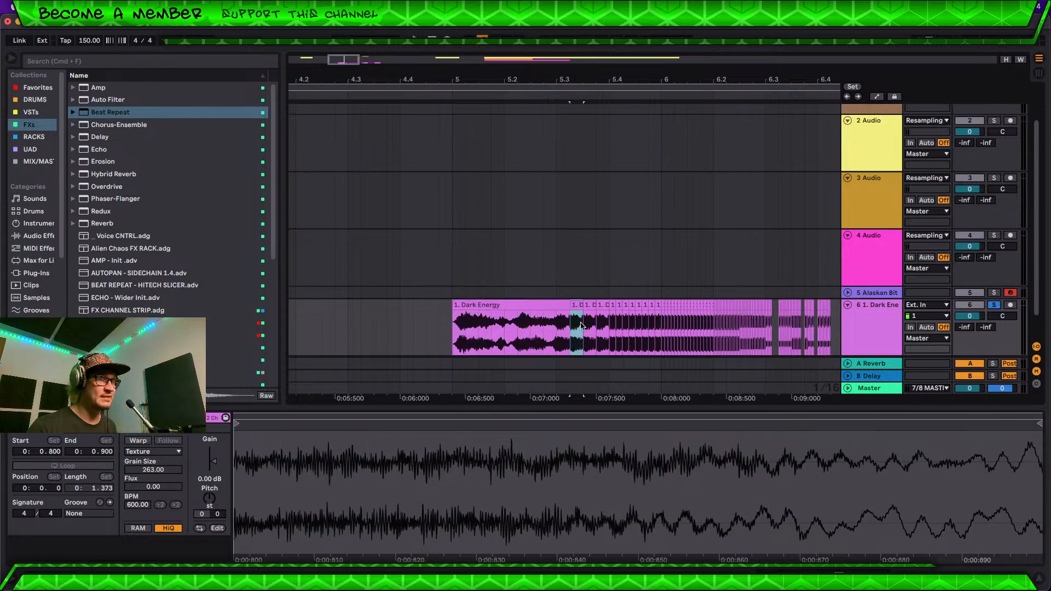
mouse_move(537, 349)
left_mouse_down()
mouse_move(521, 338)
mouse_move(486, 346)
mouse_move(583, 339)
mouse_move(424, 346)
mouse_move(477, 340)
left_mouse_up()
left_click(440, 343)
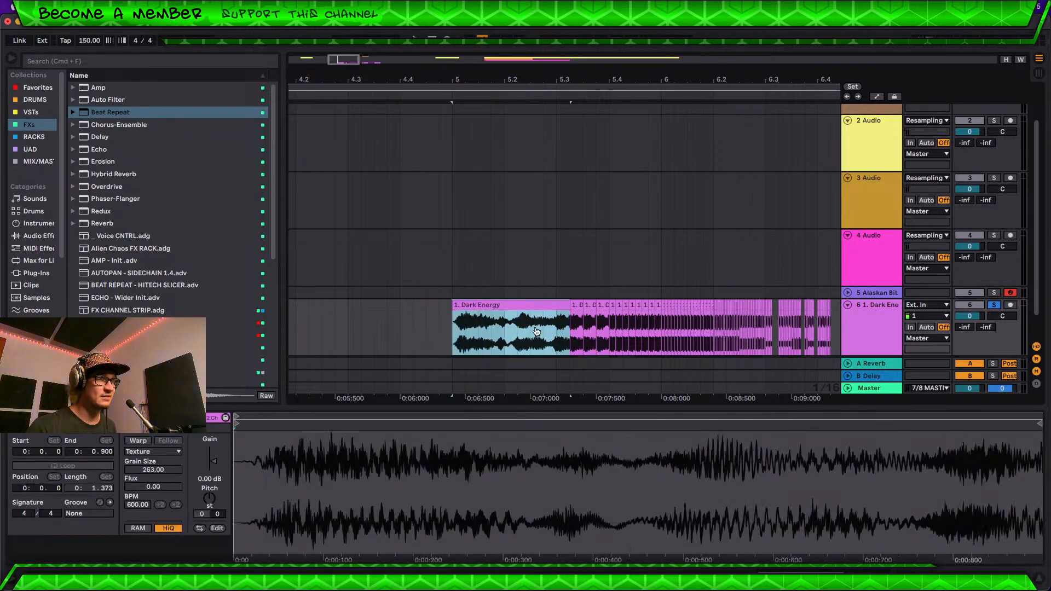
left_click(518, 329)
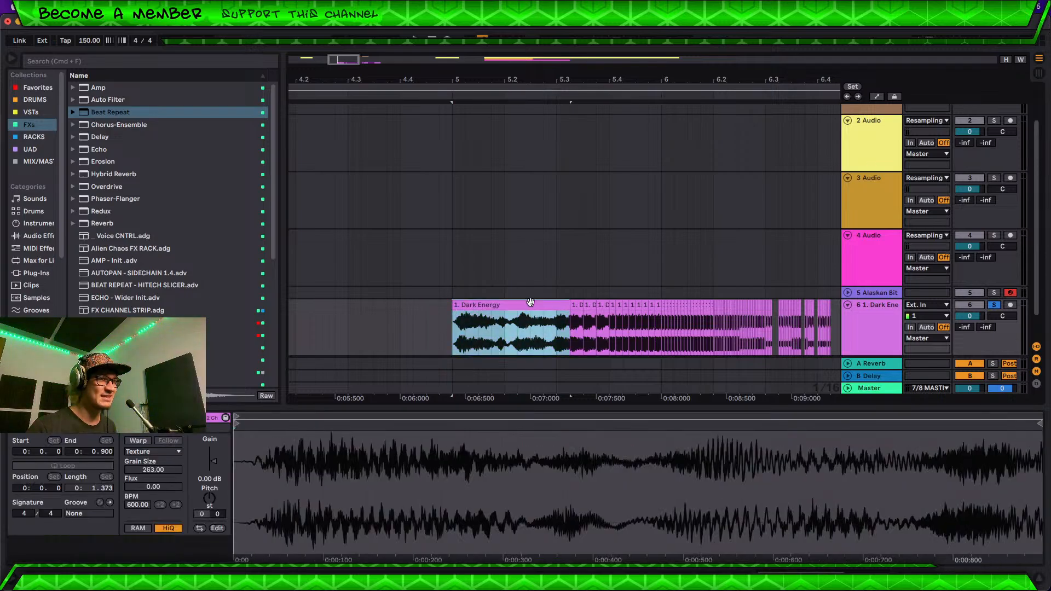
double_click(526, 348)
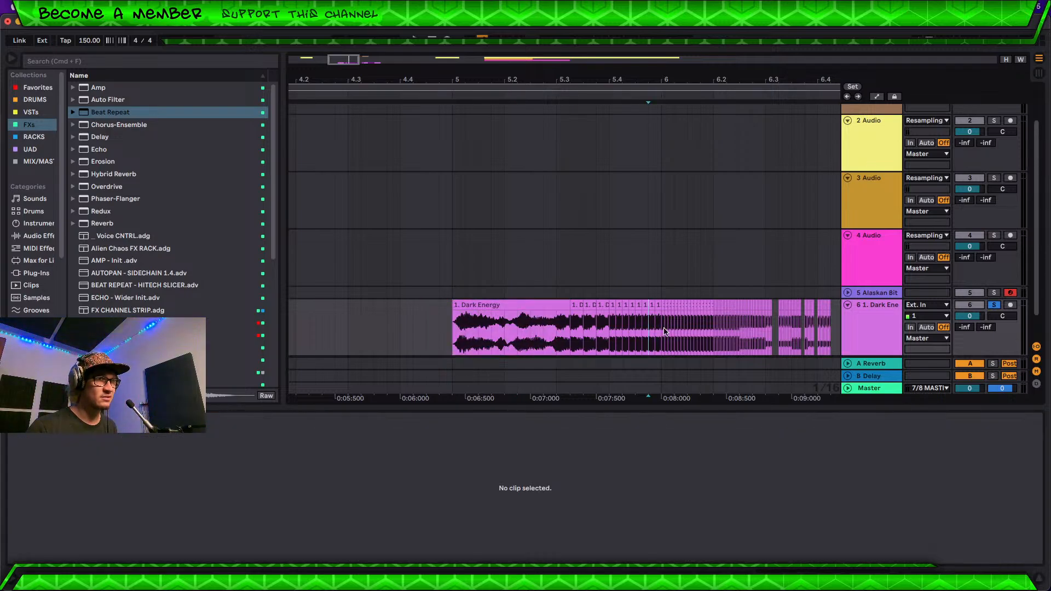
double_click(639, 331)
mouse_move(616, 333)
left_mouse_down()
mouse_move(641, 334)
mouse_move(569, 336)
left_mouse_up()
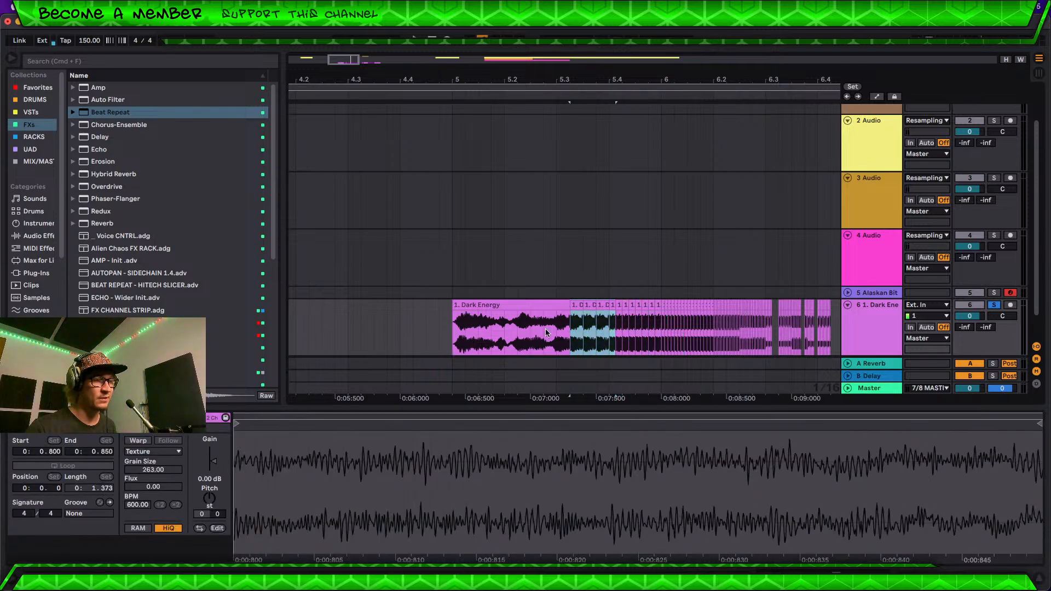
left_click(546, 329)
double_click(590, 336)
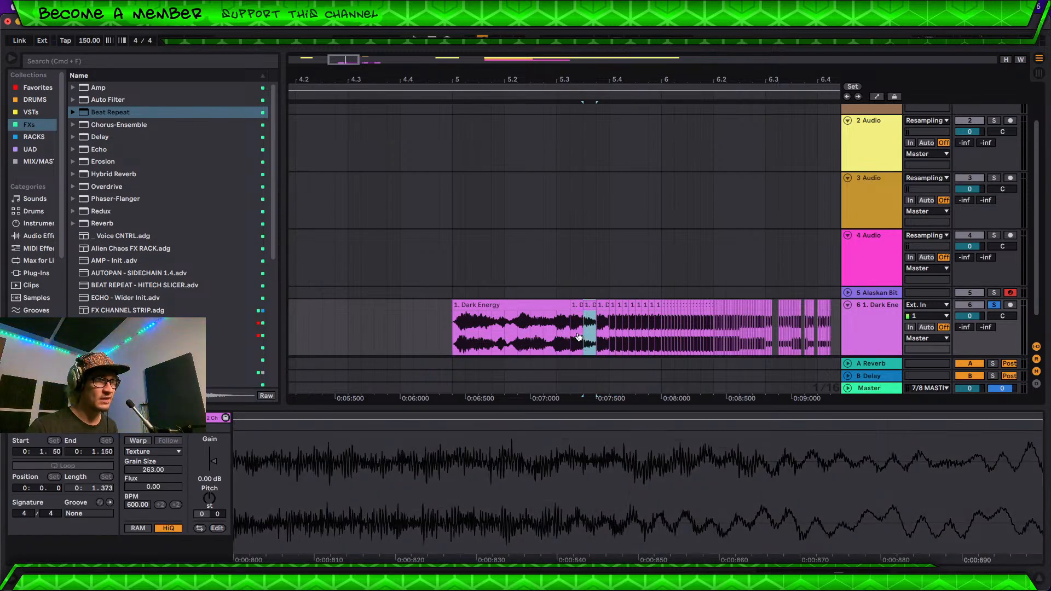
left_click(535, 306)
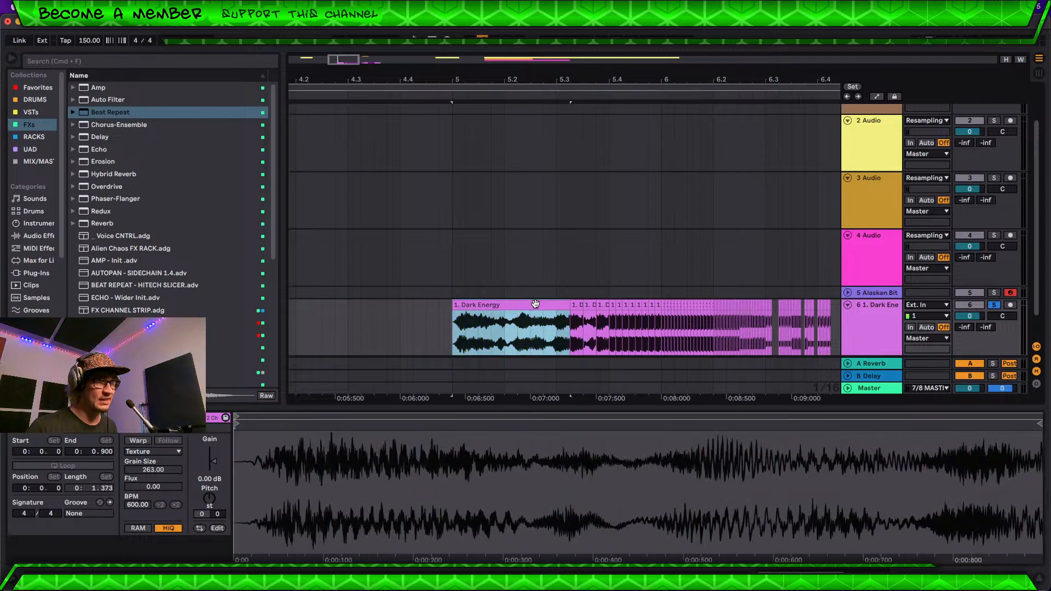
mouse_move(539, 338)
left_mouse_down()
mouse_move(493, 343)
mouse_move(580, 329)
left_mouse_up()
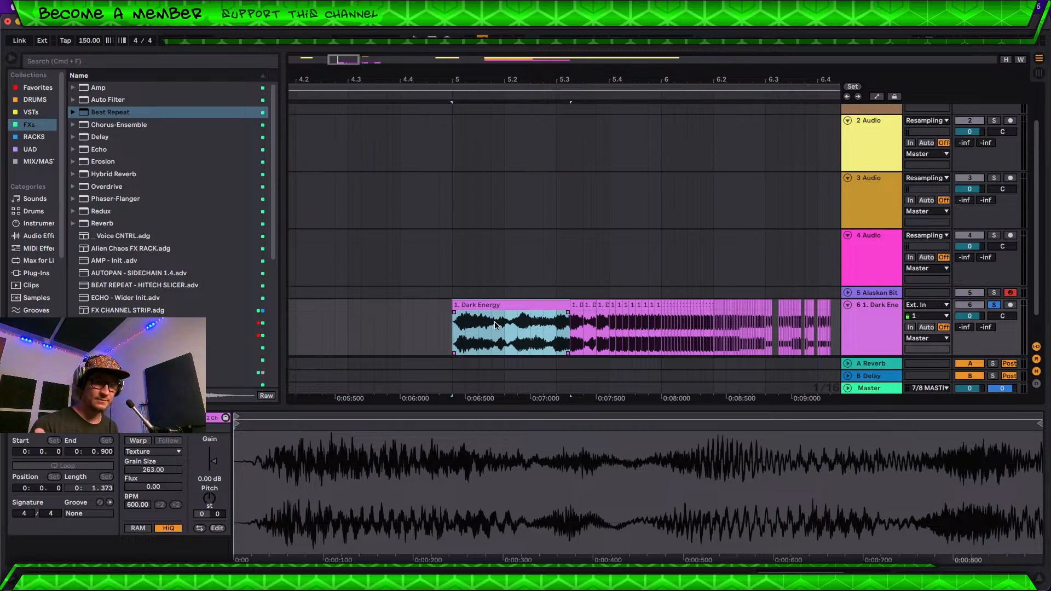
Step: Enlarge the Dark Energy track's height so the waveforms around bar 5 show in more detail
scroll(495, 326, "up", 5)
scroll(491, 327, "up", 8)
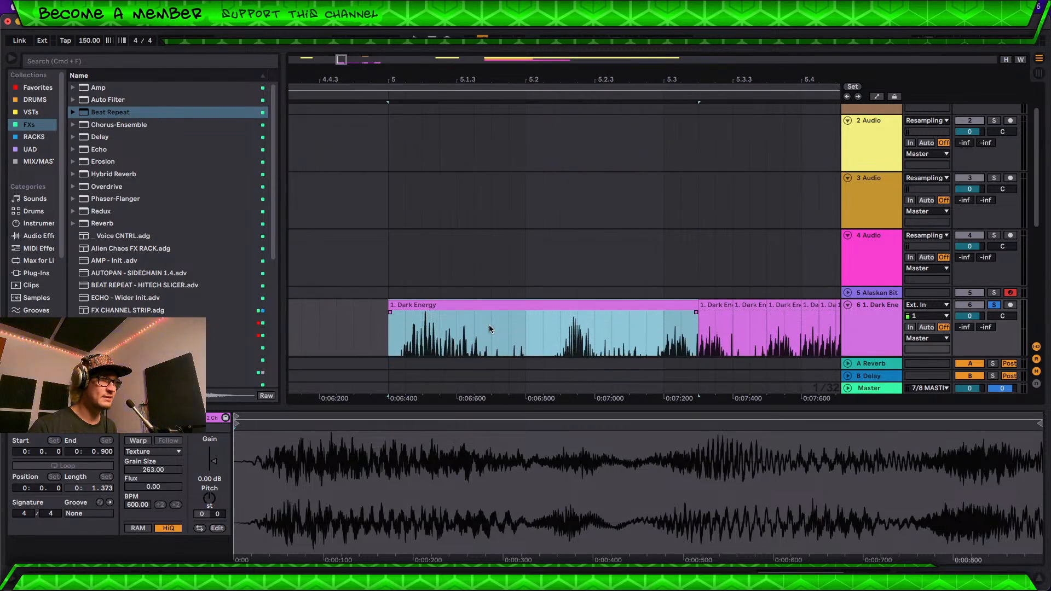
scroll(533, 247, "up", 1)
scroll(603, 236, "down", 4)
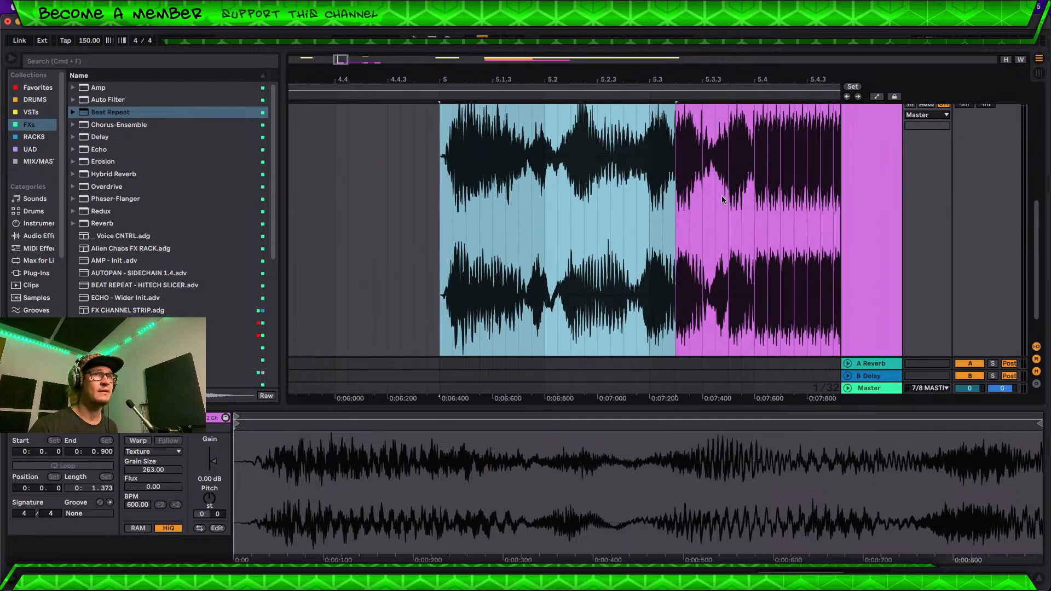
scroll(723, 199, "up", 1)
scroll(875, 344, "down", 2)
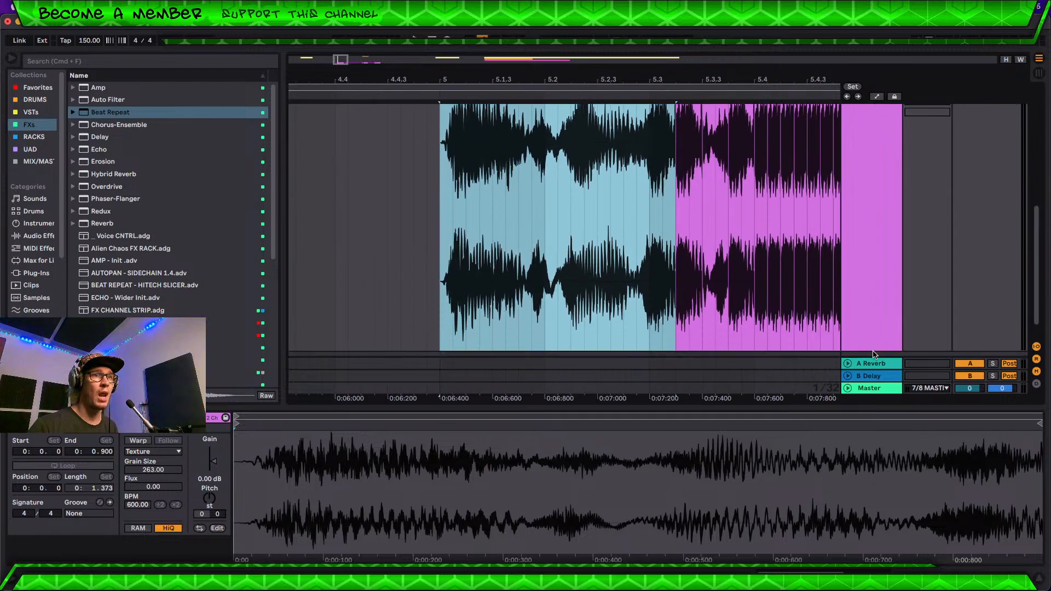
left_click_drag(875, 355, 862, 247)
scroll(712, 275, "up", 4)
left_click(586, 228)
scroll(587, 232, "down", 1)
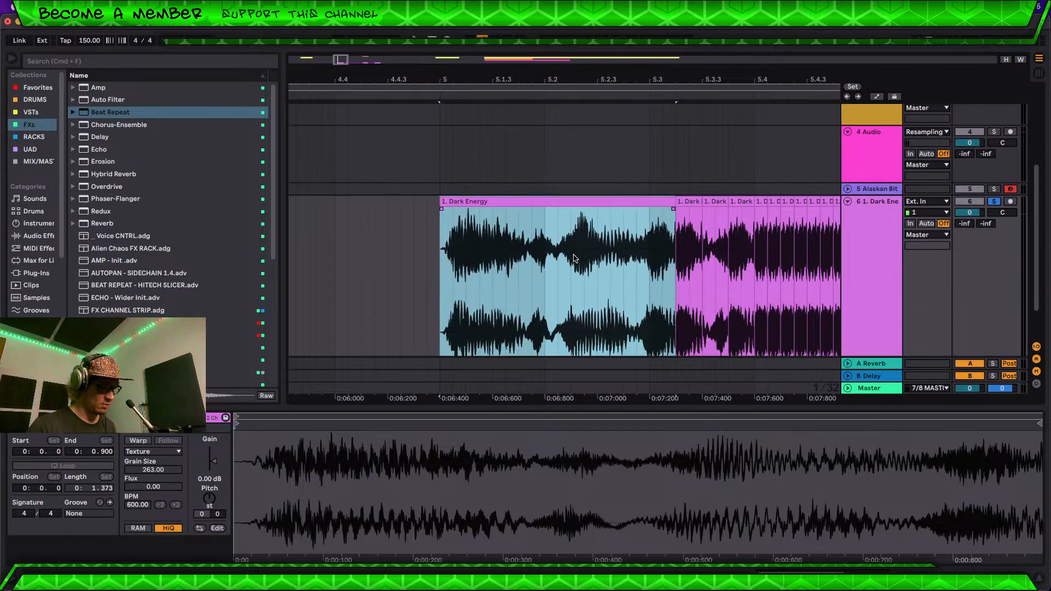
left_click_drag(571, 268, 634, 229)
left_click(610, 174)
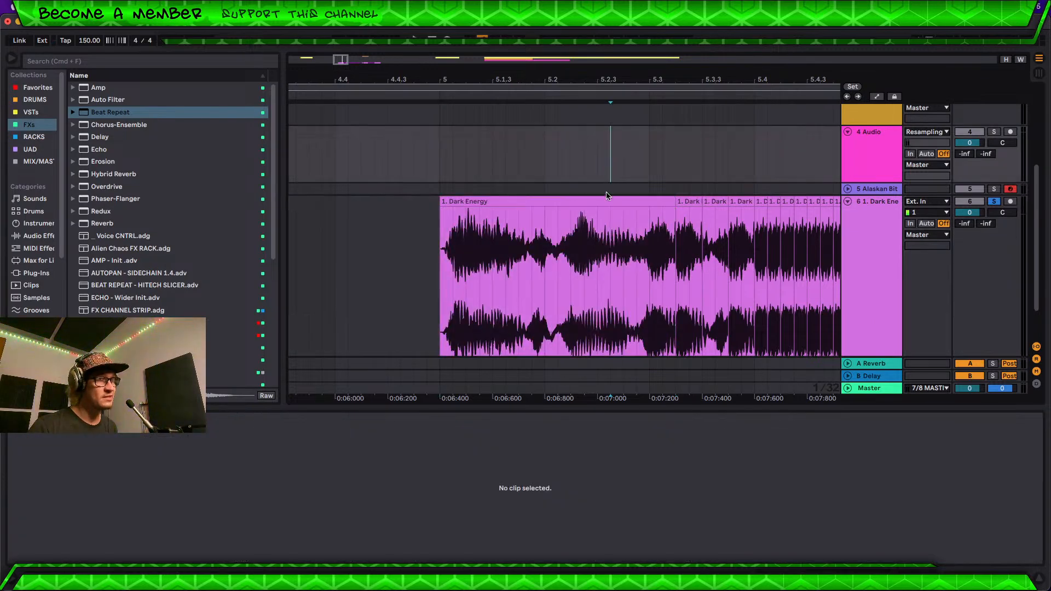
left_click(608, 203)
left_click_drag(624, 265, 731, 256)
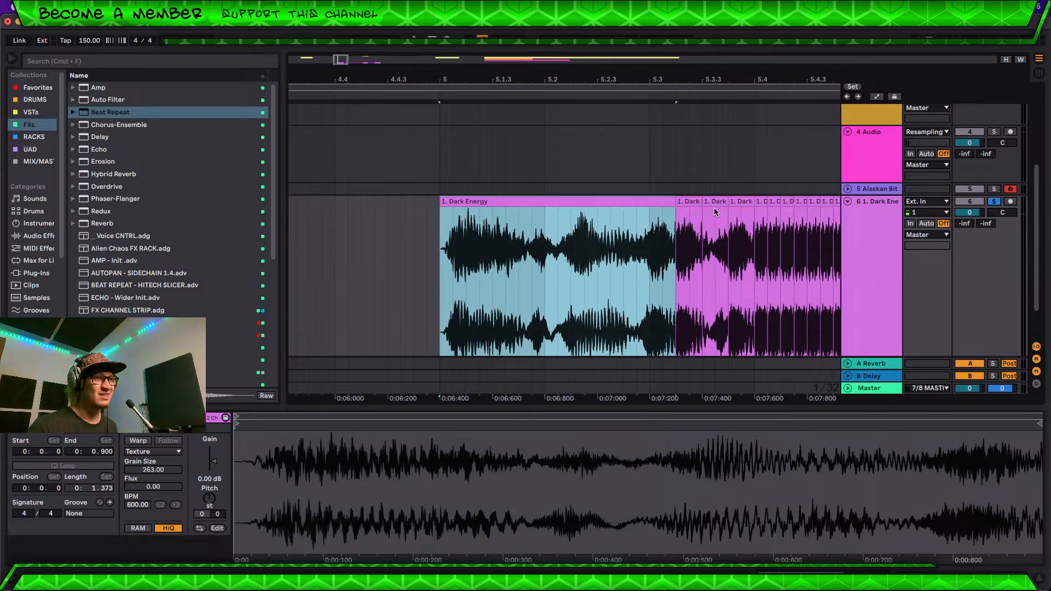
Step: Shorten the end of the 1/32-note slice at 5.4.2 to leave a small gap before the following slice
left_click_drag(710, 79, 394, 79)
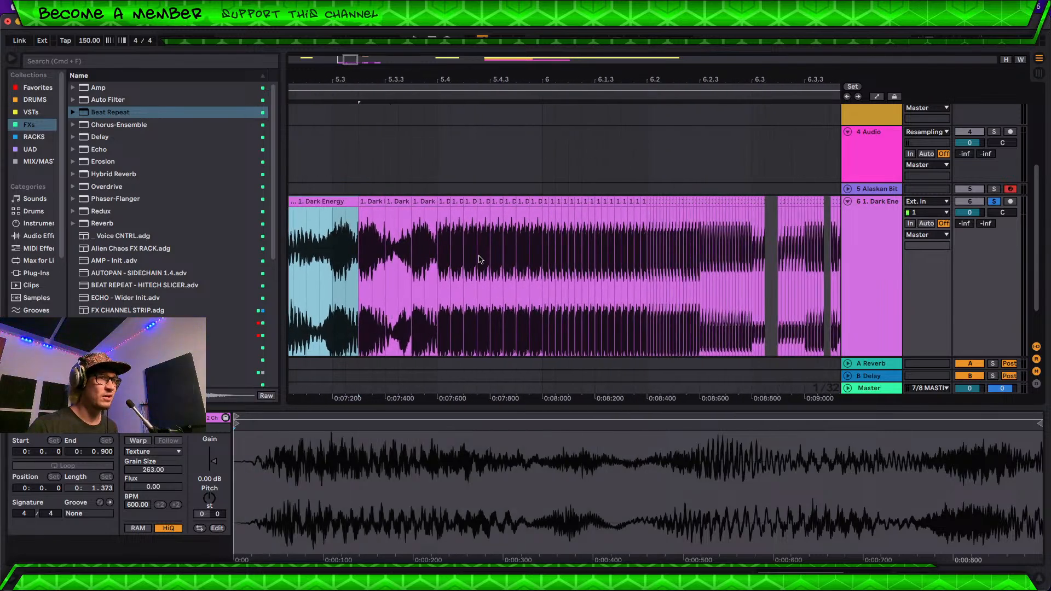
left_click_drag(444, 243, 505, 262)
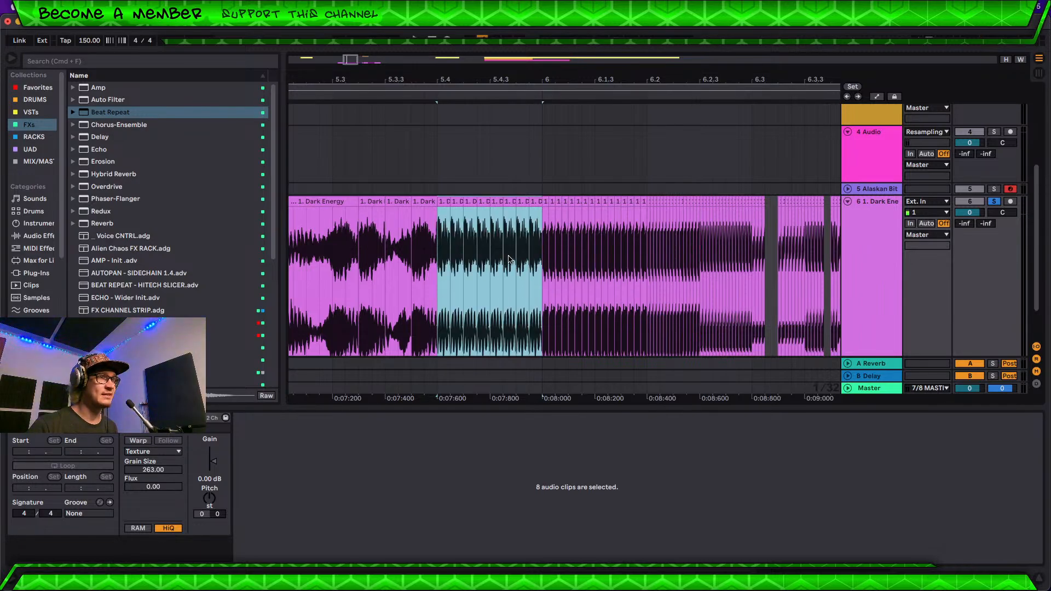
scroll(452, 222, "up", 5)
mouse_move(544, 202)
left_mouse_down()
mouse_move(511, 201)
mouse_move(533, 201)
left_mouse_up()
scroll(475, 217, "down", 2)
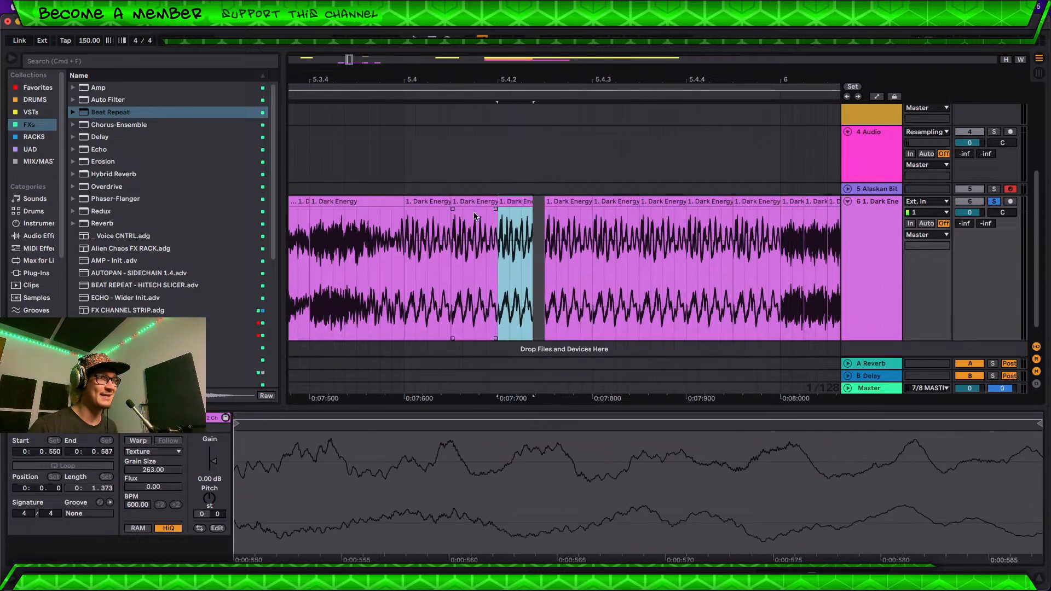
Step: Trim the other seven 1/32-note slices between 5.4 and bar 6 to half length, leaving gaps between them
scroll(464, 214, "up", 2)
left_click(440, 201)
left_click(755, 203, "shift")
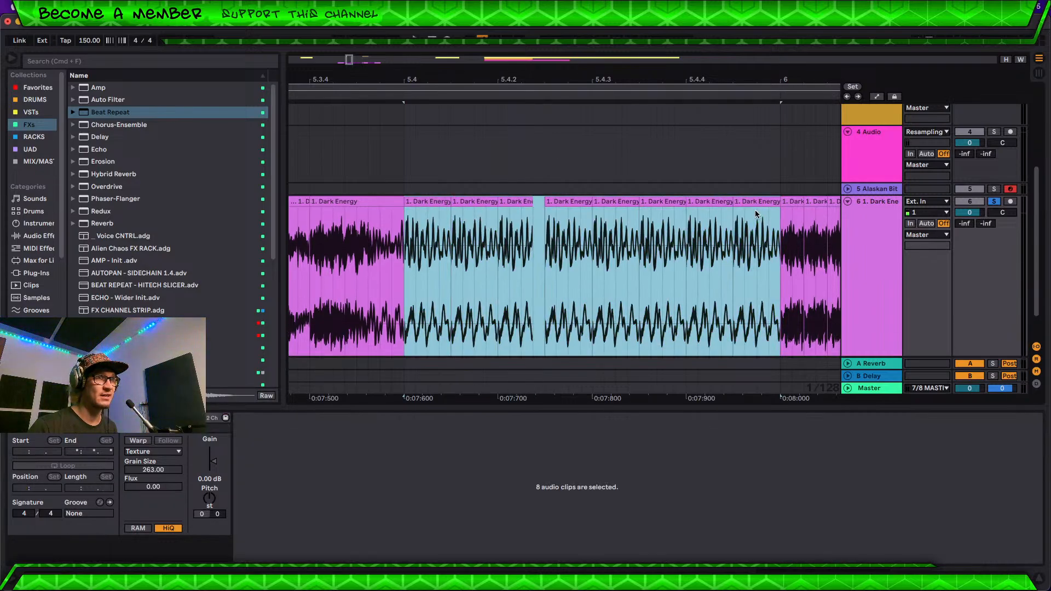
left_click_drag(774, 207, 569, 201)
left_click(571, 204)
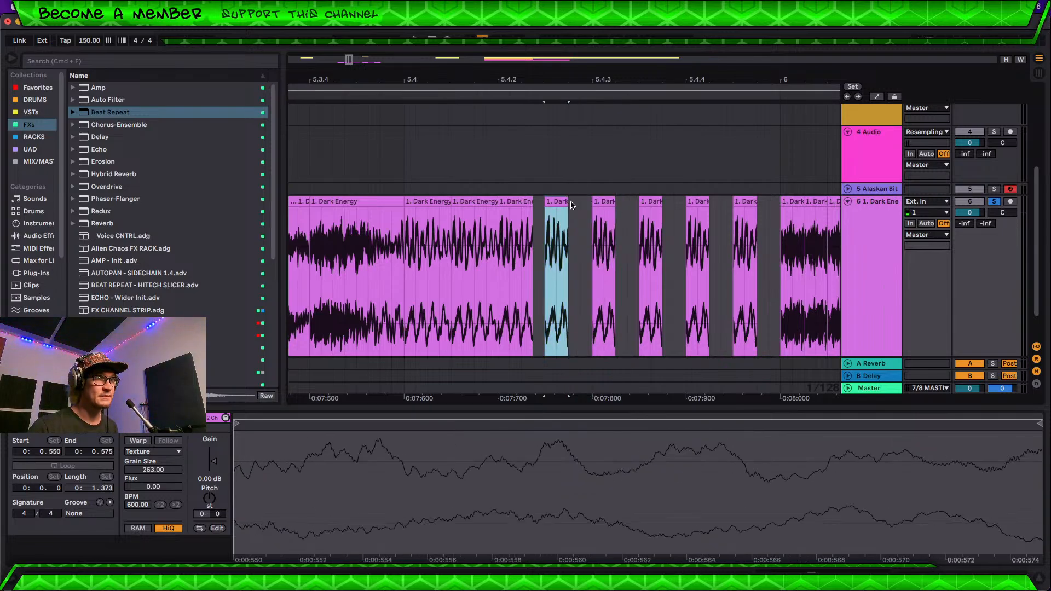
left_click(493, 202)
left_click_drag(497, 203, 428, 202)
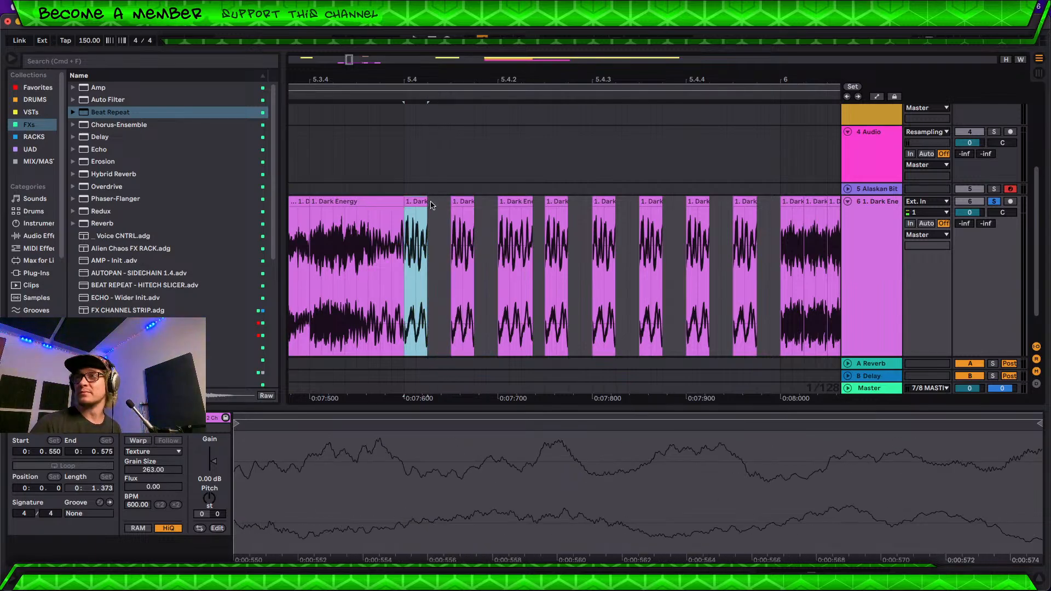
Step: Extend the trimmed slice at 5.4 so its sample end is at 0.584 seconds
scroll(462, 244, "down", 3)
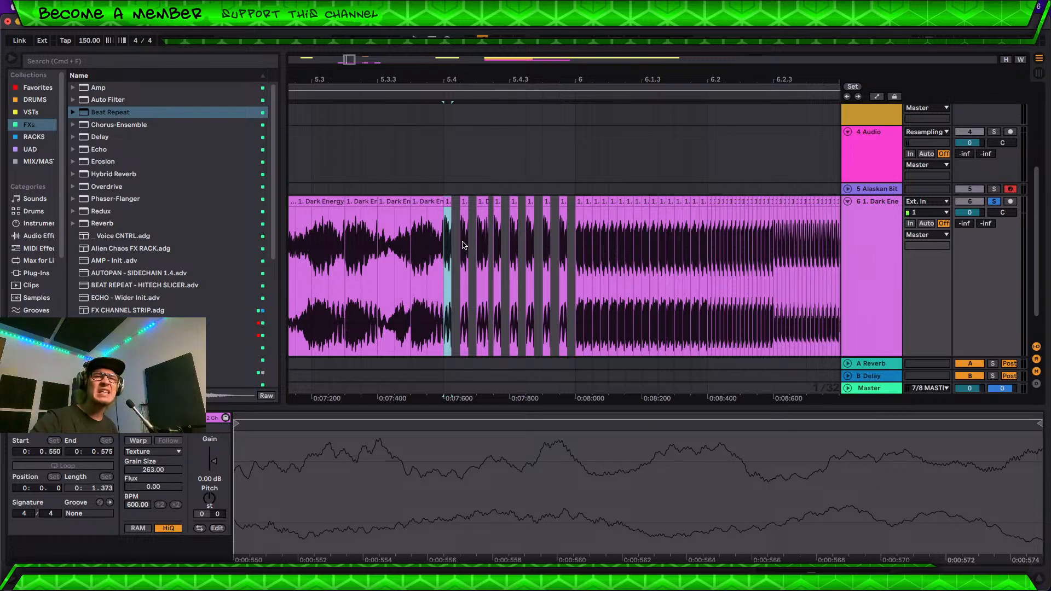
scroll(460, 224, "up", 3)
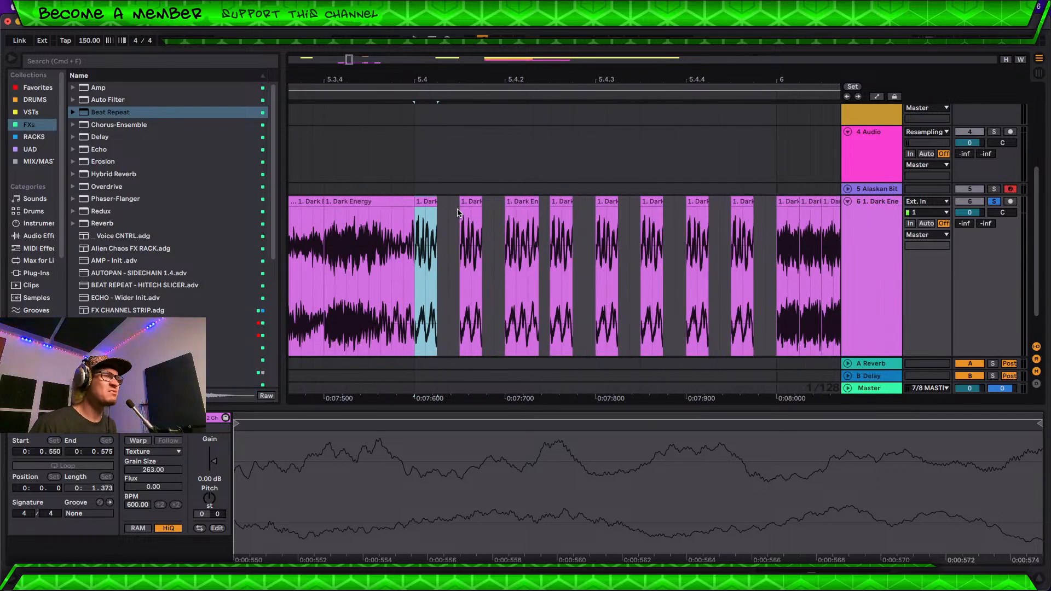
mouse_move(437, 201)
left_mouse_down()
mouse_move(453, 202)
mouse_move(445, 209)
left_mouse_up()
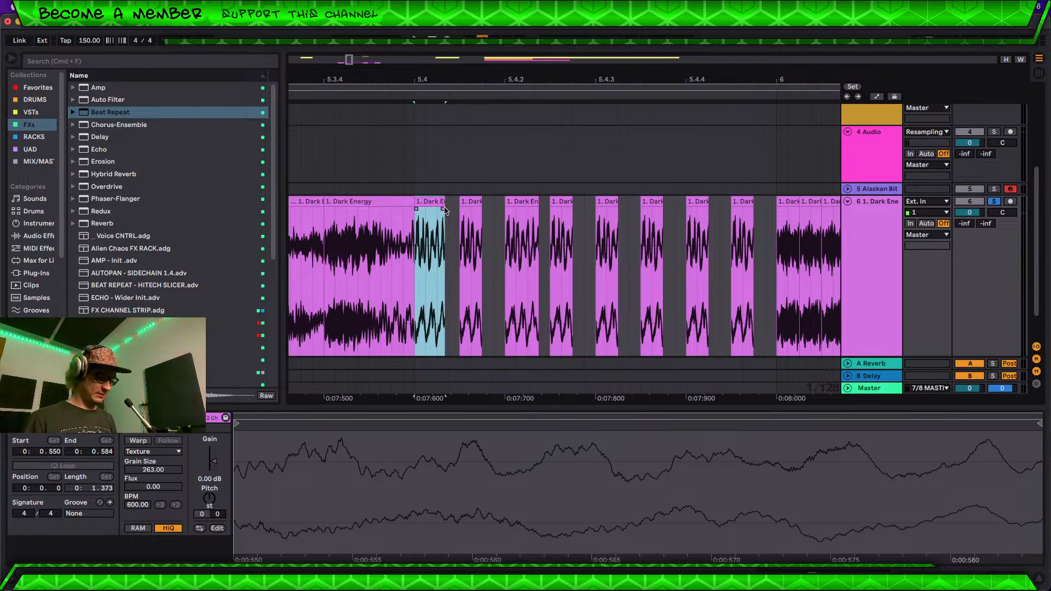
Step: Duplicate a 1/128-note piece of the Dark Energy clip at 7.1.3 repeatedly until the copies reach 7.2
scroll(467, 245, "down", 5)
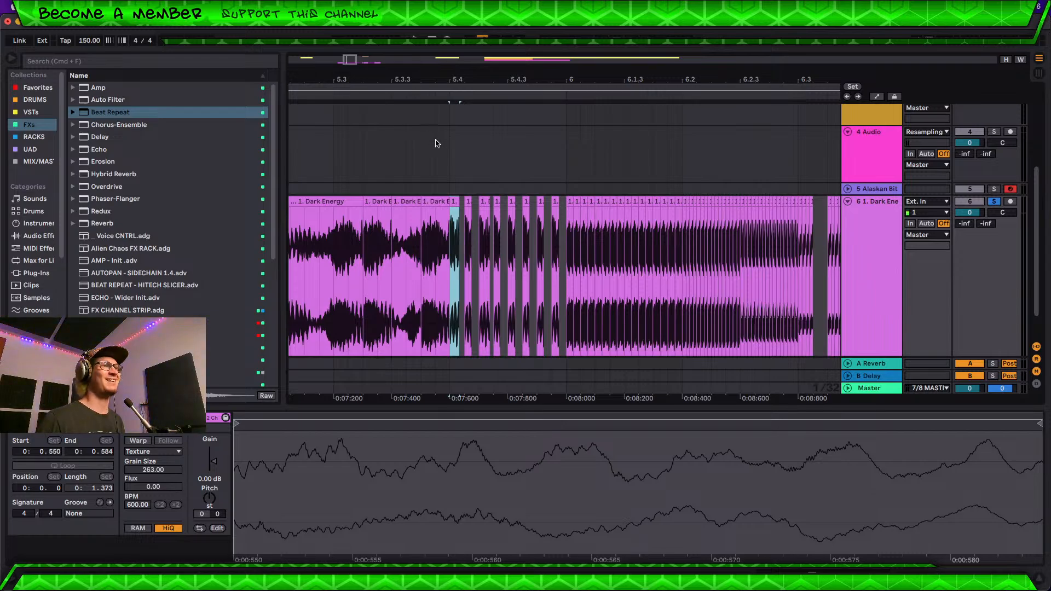
left_click_drag(447, 81, 508, 33)
left_click_drag(716, 82, 445, 118)
scroll(459, 251, "up", 2)
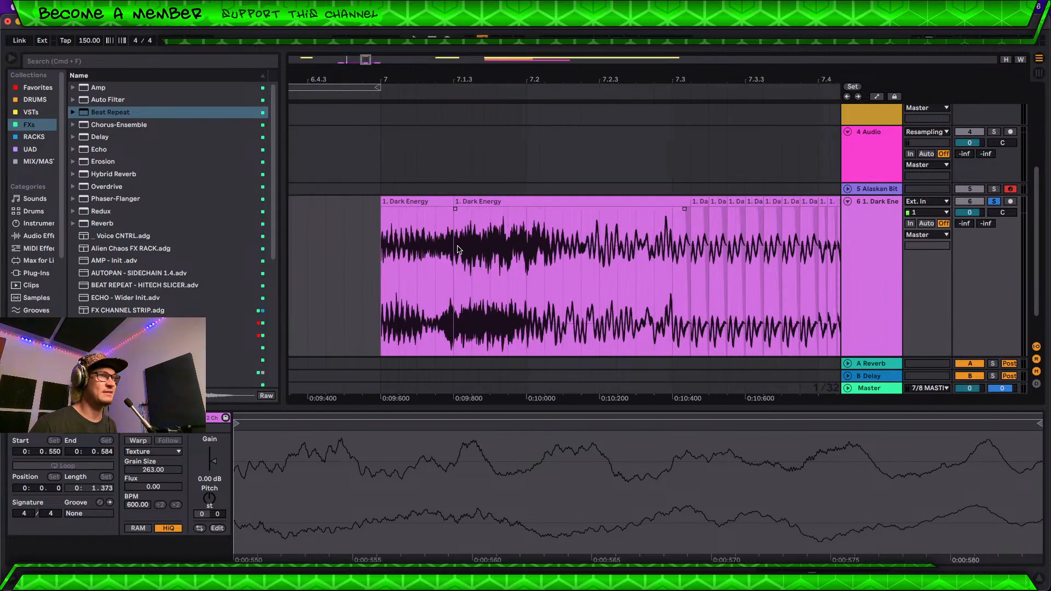
scroll(459, 254, "up", 4)
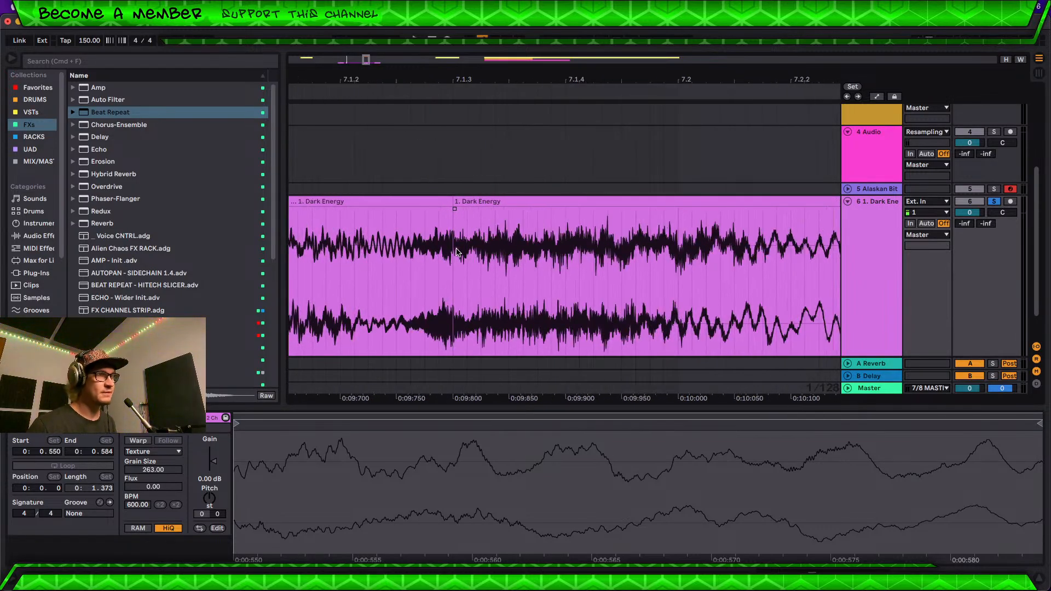
left_click_drag(458, 252, 463, 252)
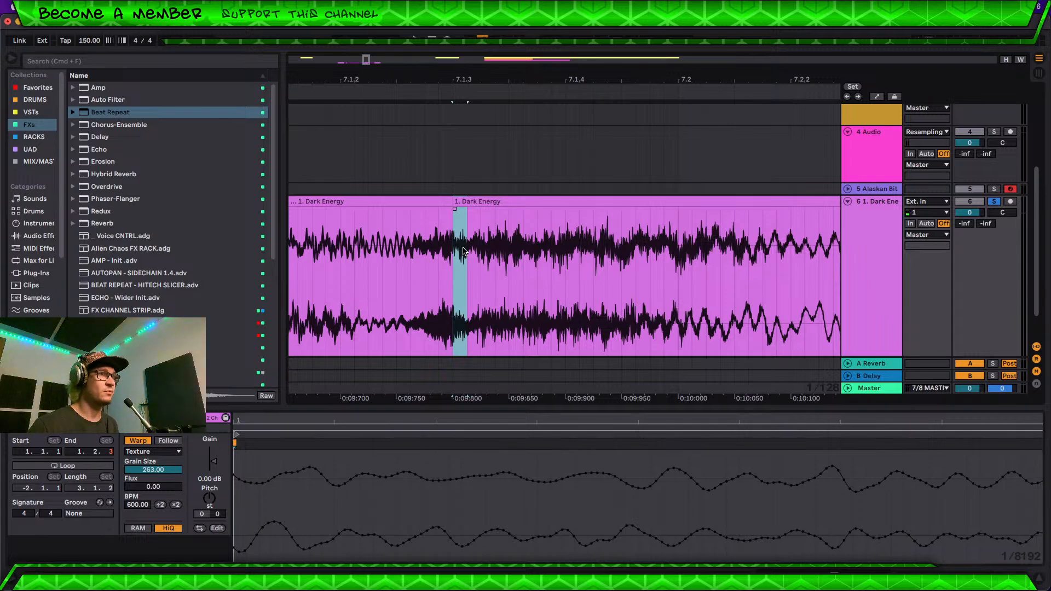
key("super+d")
key("super+d")
key("super+d")
key("super+d")
key("super+d")
key("super+d")
key("super+d")
key("super+d")
key("super+d")
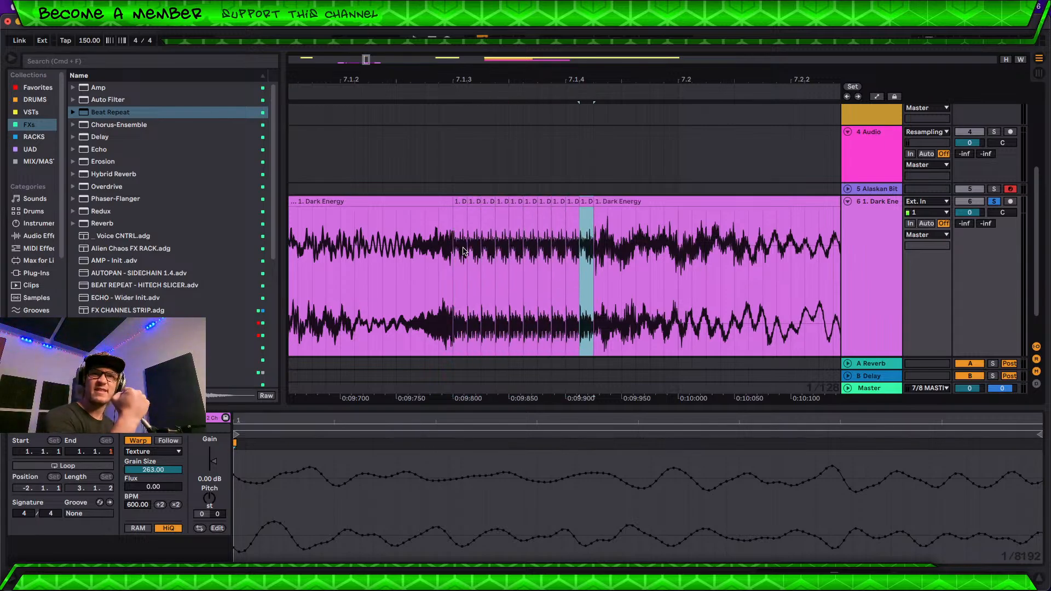
key("super+d")
key("super+d")
key("super+d")
key("super+d")
key("super+d")
key("super+d")
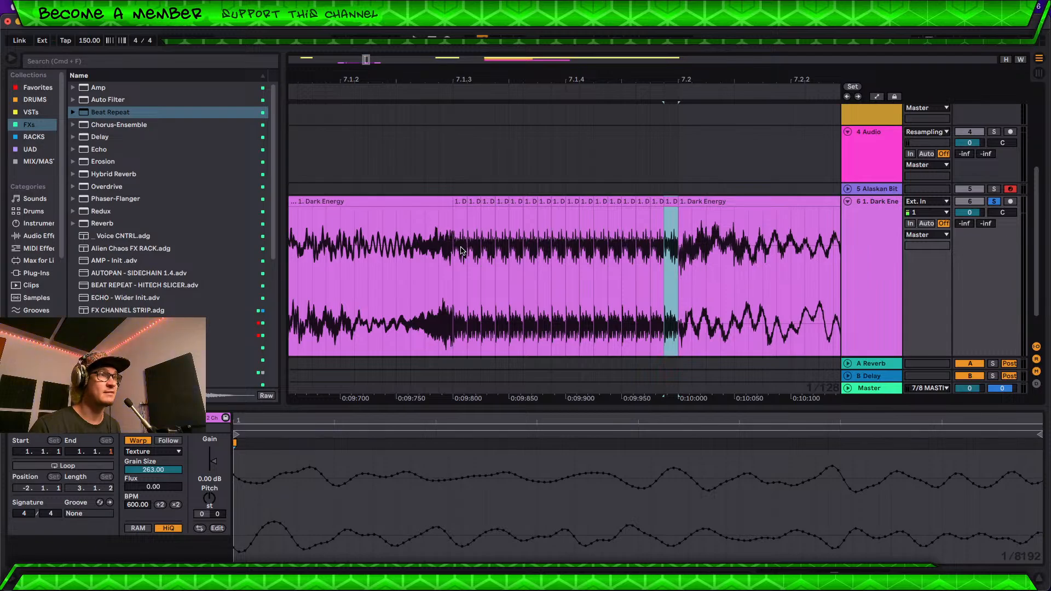
Step: Play the 1/128-note stutter from 7.1.3
left_click(454, 251)
key("space")
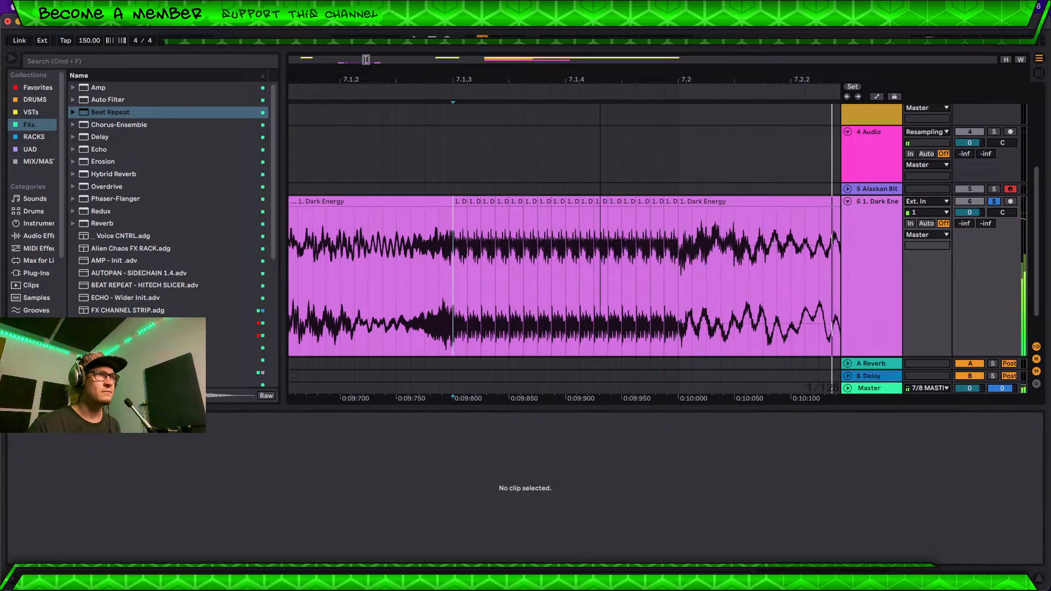
Step: Fit the track heights to the arrangement and examine the Dark Energy clips starting at bars 5 and 8
left_click_drag(454, 80, 584, 19)
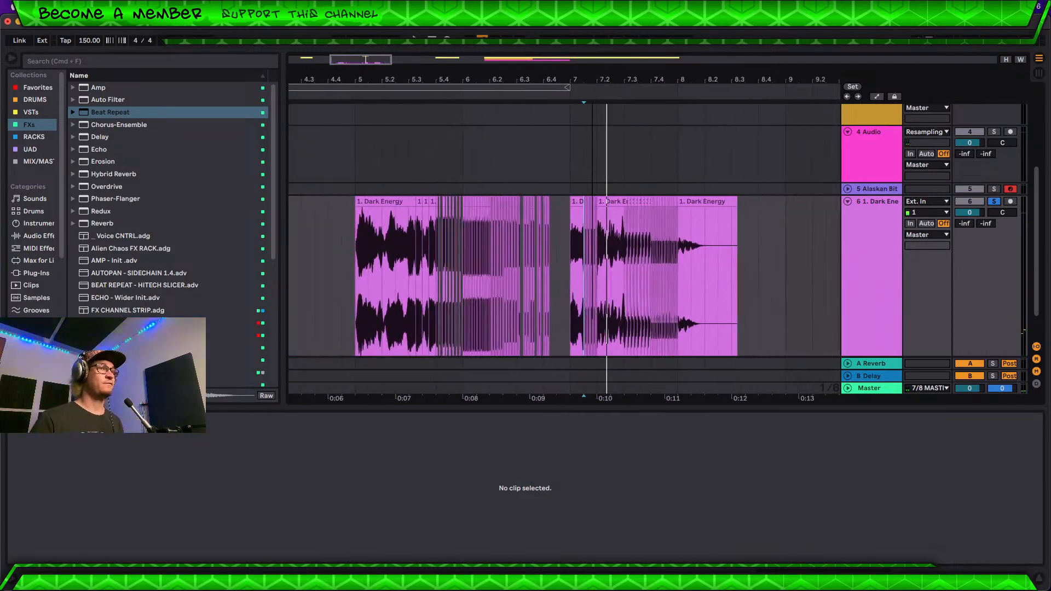
left_click_drag(592, 80, 476, 81)
left_click(1007, 62)
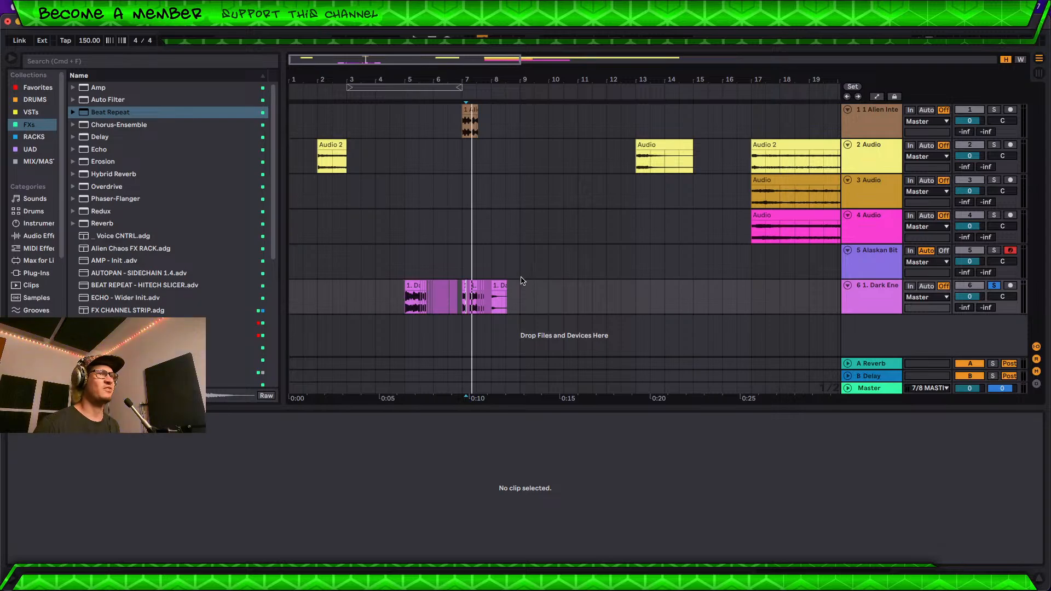
left_click(502, 286)
left_click_drag(503, 285, 502, 286)
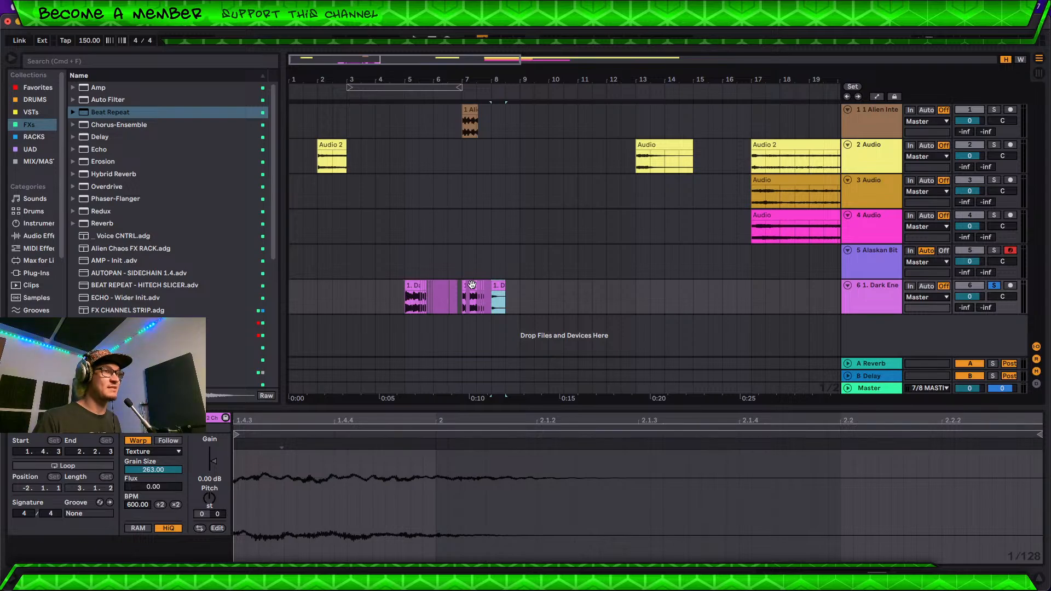
left_click(408, 284)
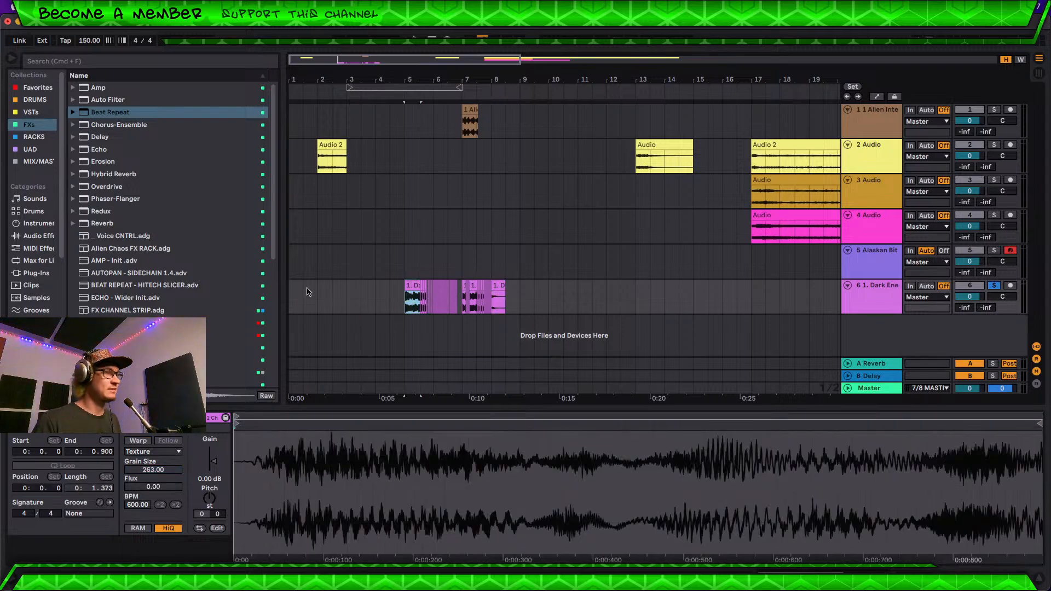
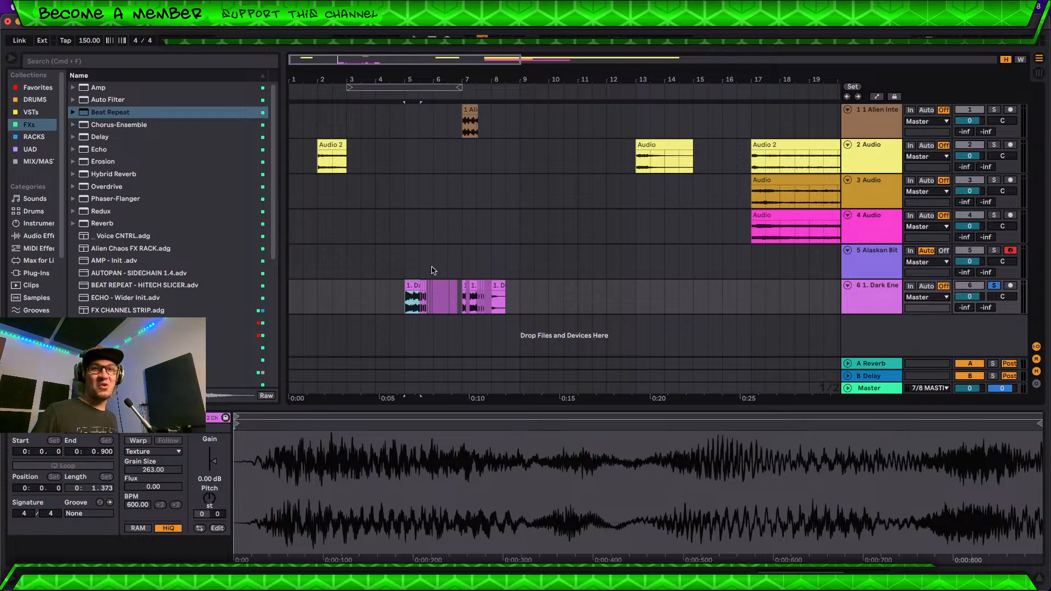
Step: Examine the gapped and fast stutter slices on the Dark Energy track between bars 5 and 8
scroll(401, 295, "up", 5)
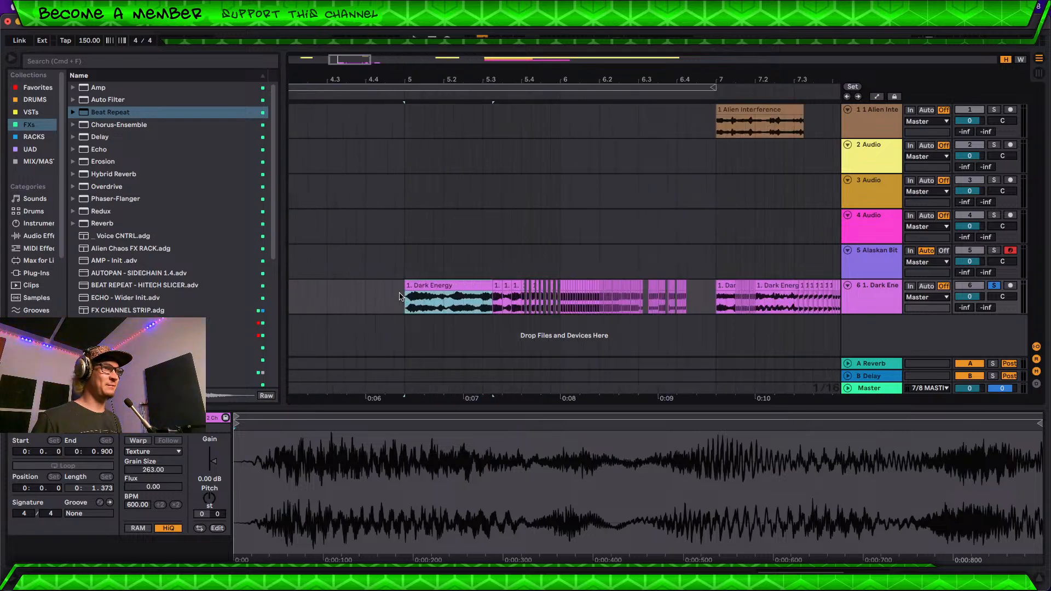
scroll(400, 295, "down", 10)
scroll(299, 307, "up", 5)
scroll(394, 287, "up", 3)
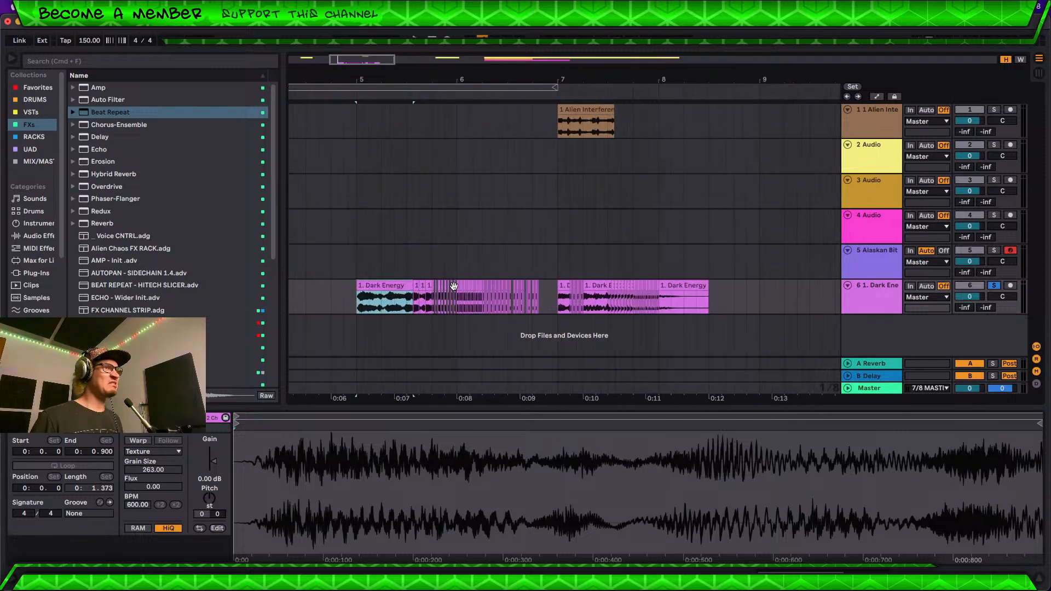
scroll(452, 299, "up", 2)
scroll(452, 298, "down", 3)
scroll(451, 305, "up", 3)
scroll(450, 305, "up", 3)
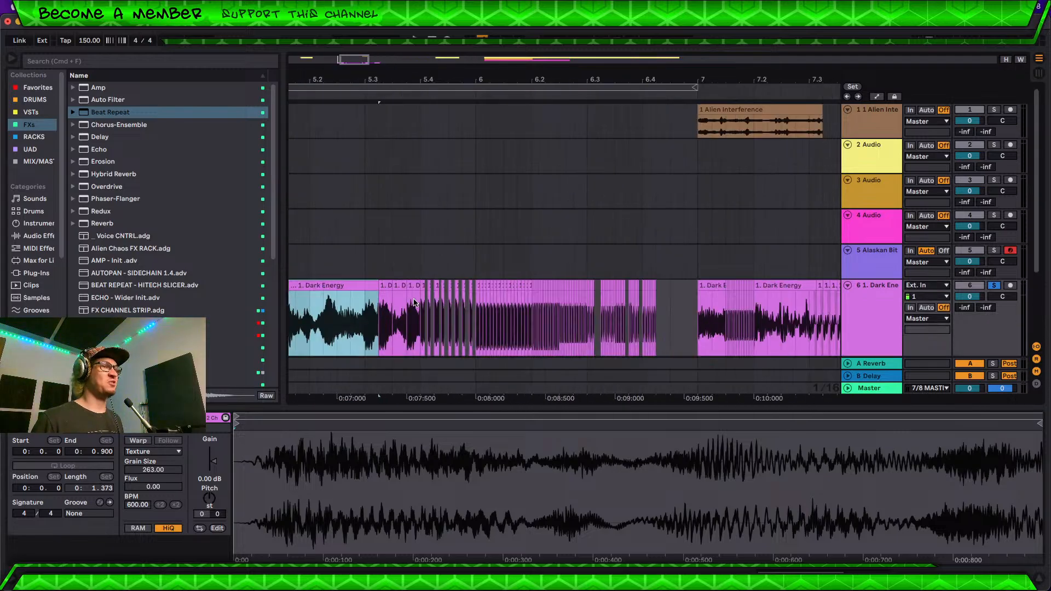
scroll(474, 304, "down", 8)
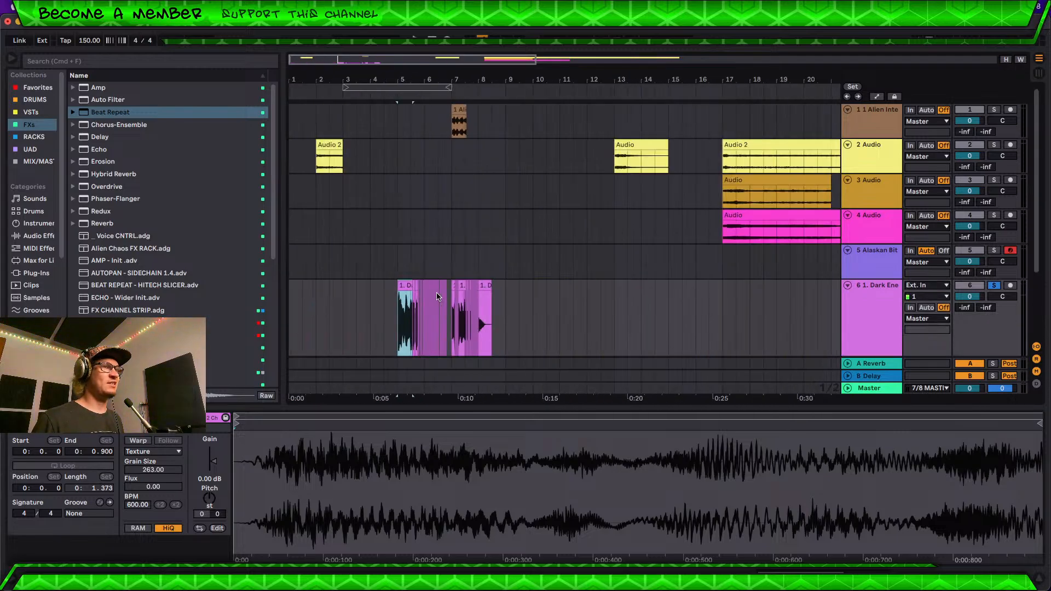
left_click(1004, 60)
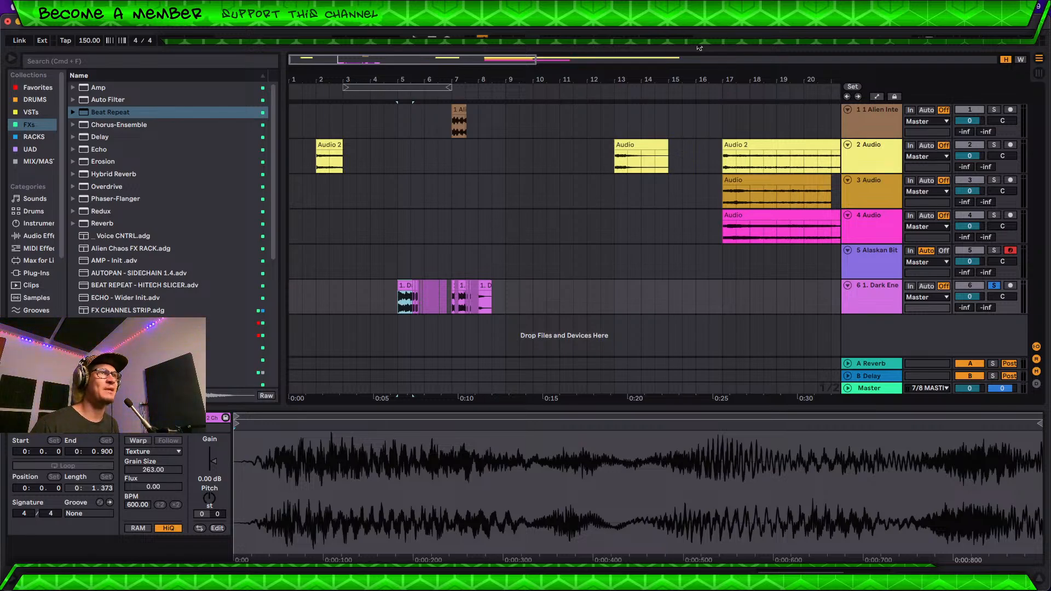
Step: Insert a new MIDI track below the Dark Energy track
left_click_drag(772, 75, 288, 76)
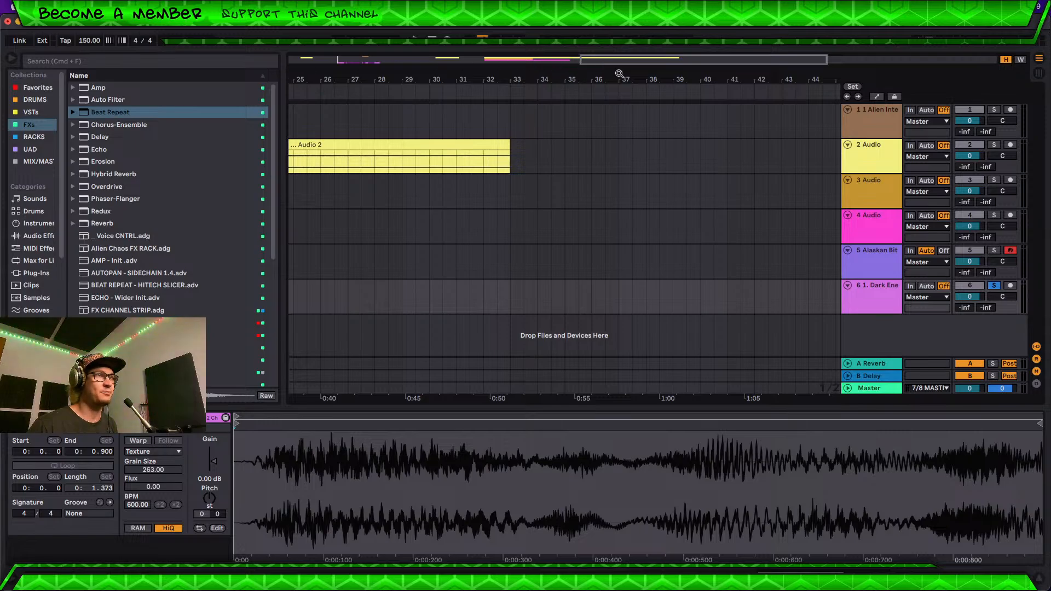
mouse_move(623, 77)
left_mouse_down()
mouse_move(422, 77)
mouse_move(621, 78)
left_mouse_up()
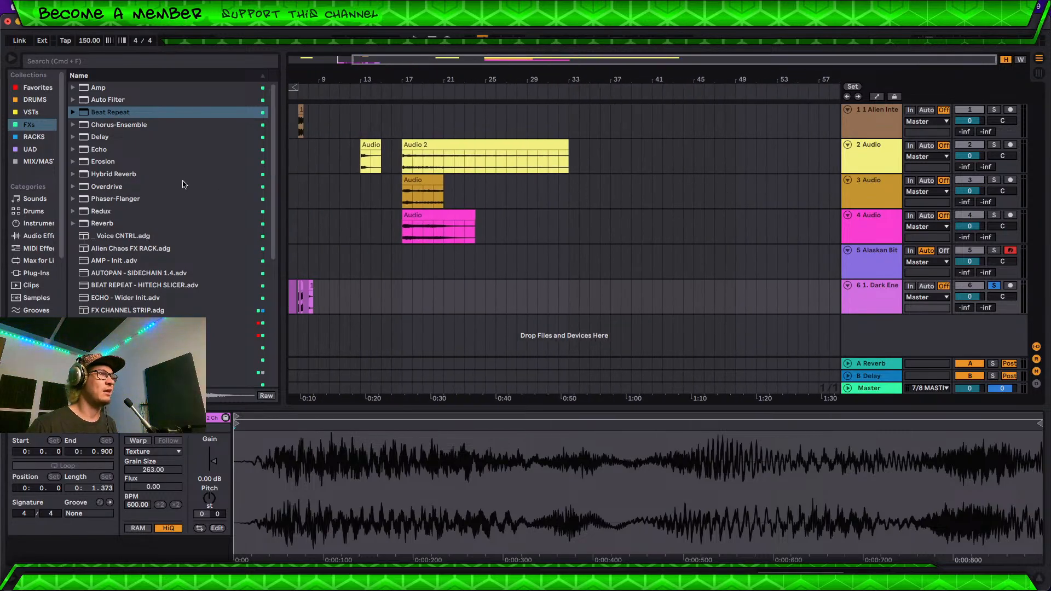
left_click(23, 225)
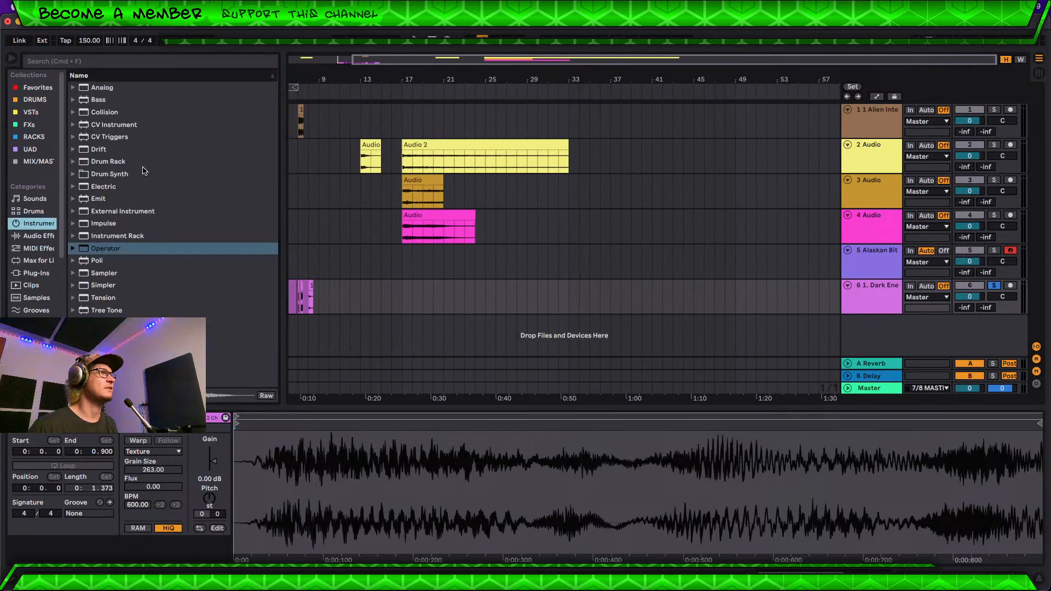
right_click(876, 326)
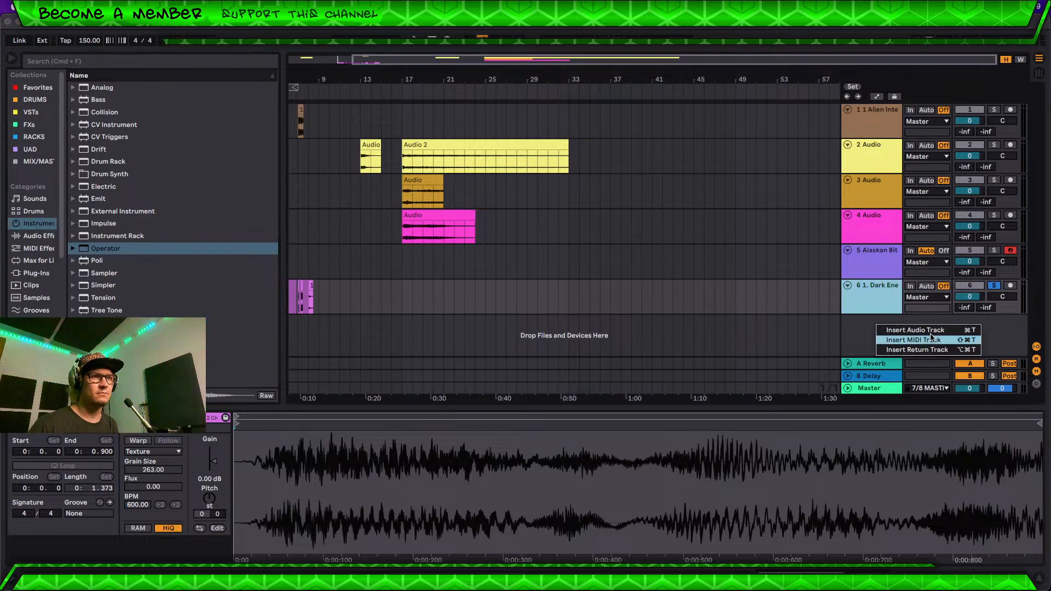
left_click(932, 341)
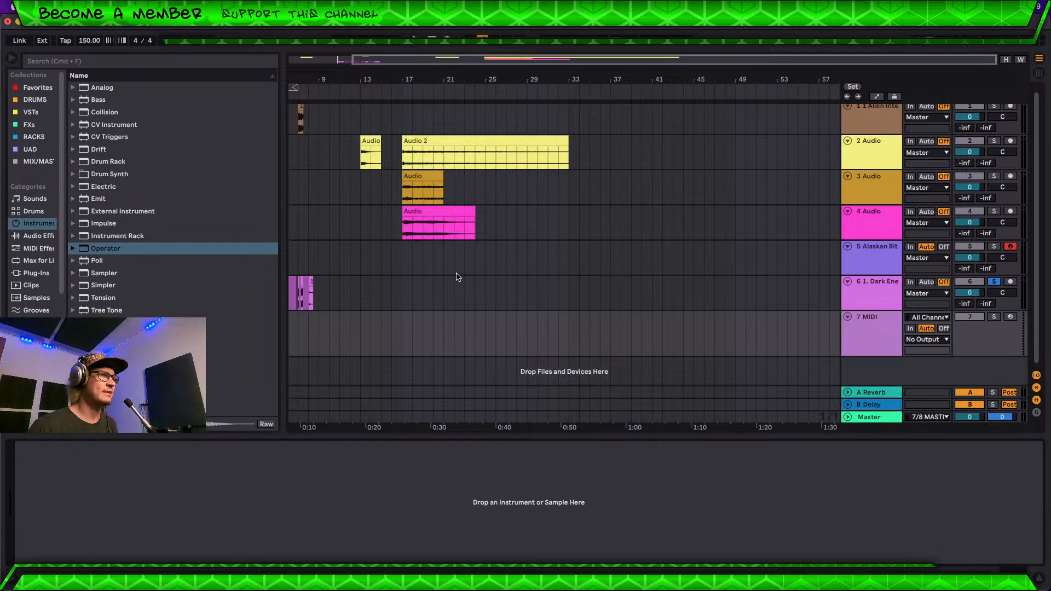
Step: Color the new MIDI track bright green and assign the track color to its clips
right_click(857, 338)
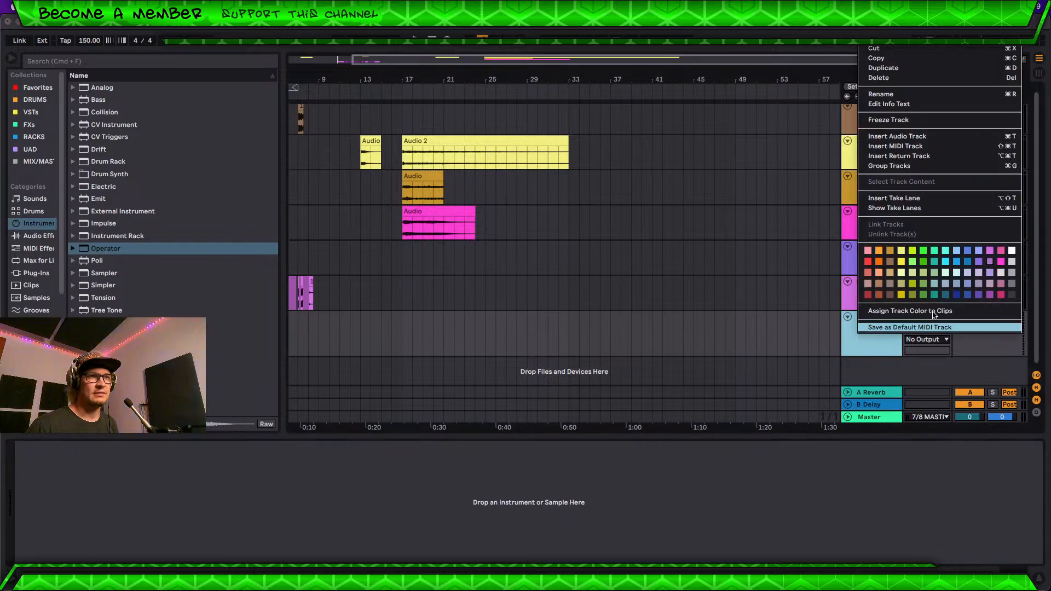
left_click(928, 266)
right_click(875, 337)
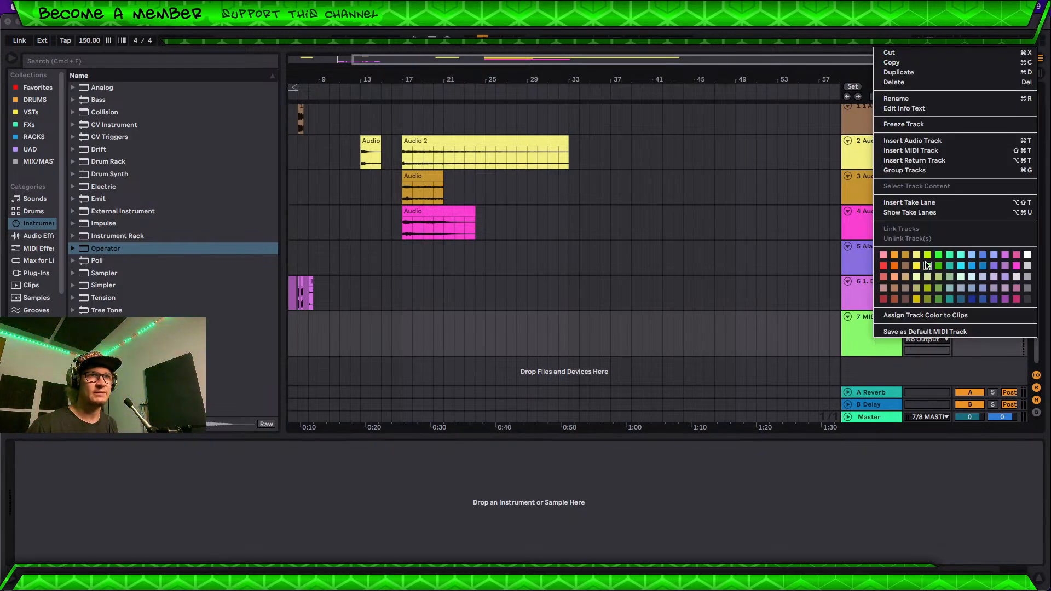
left_click(875, 337)
right_click(875, 331)
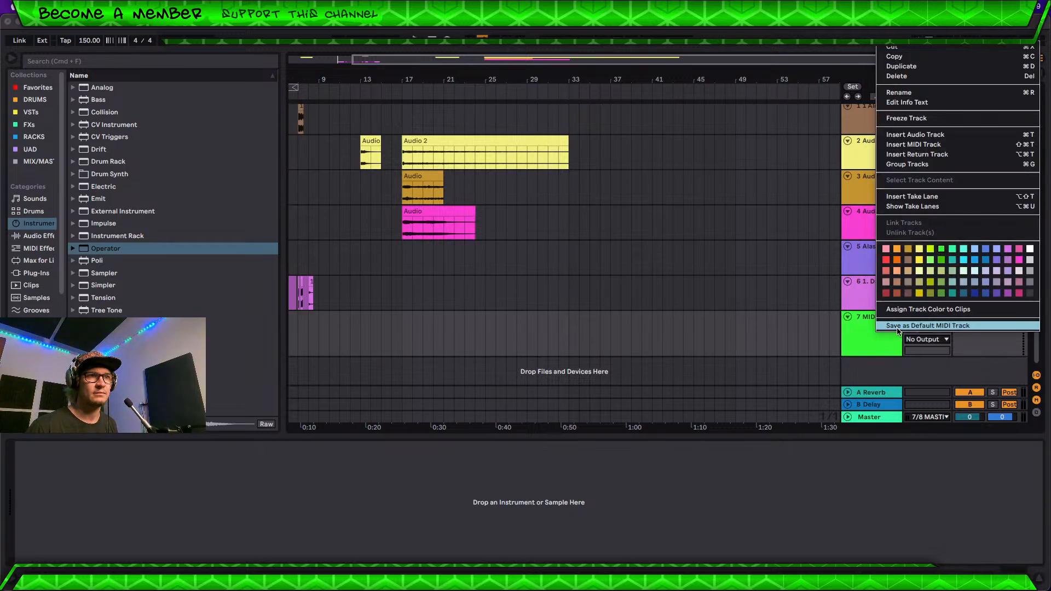
left_click(911, 311)
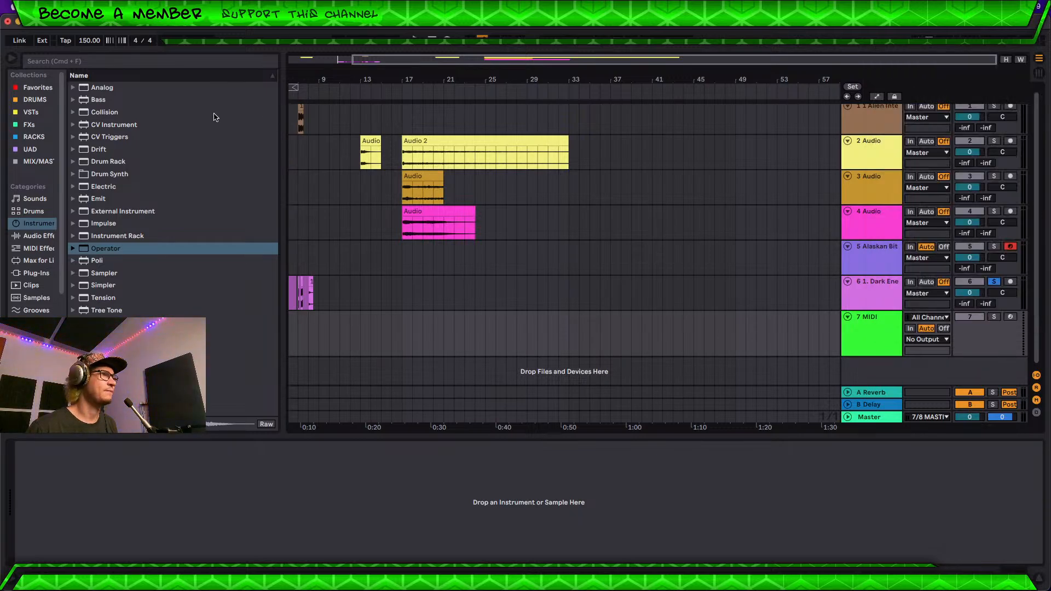
left_click(28, 113)
left_click(40, 213)
left_click(39, 236)
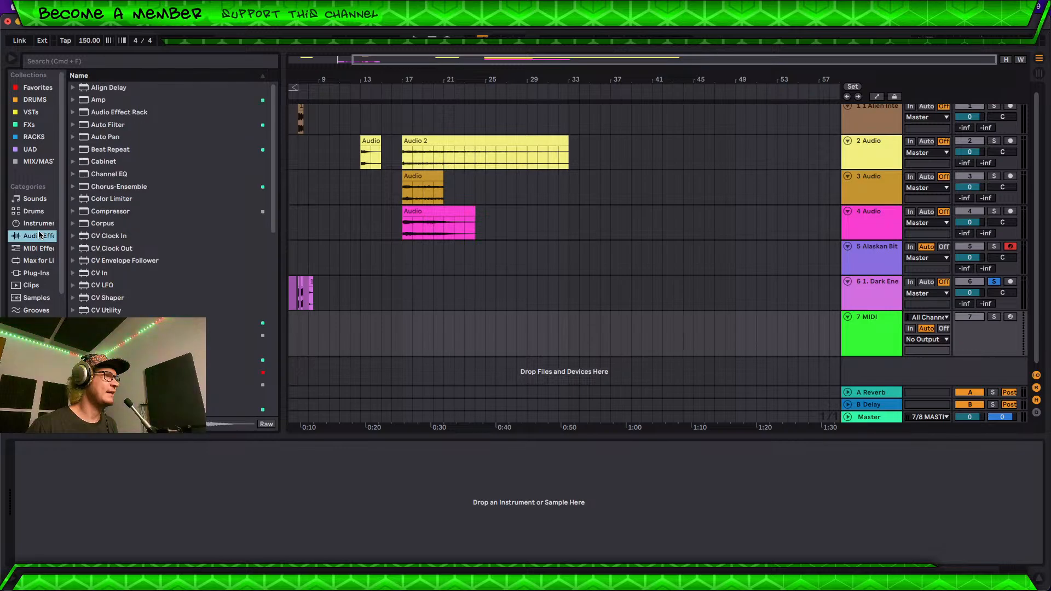
left_click(106, 135)
left_click(40, 261)
left_click(39, 248)
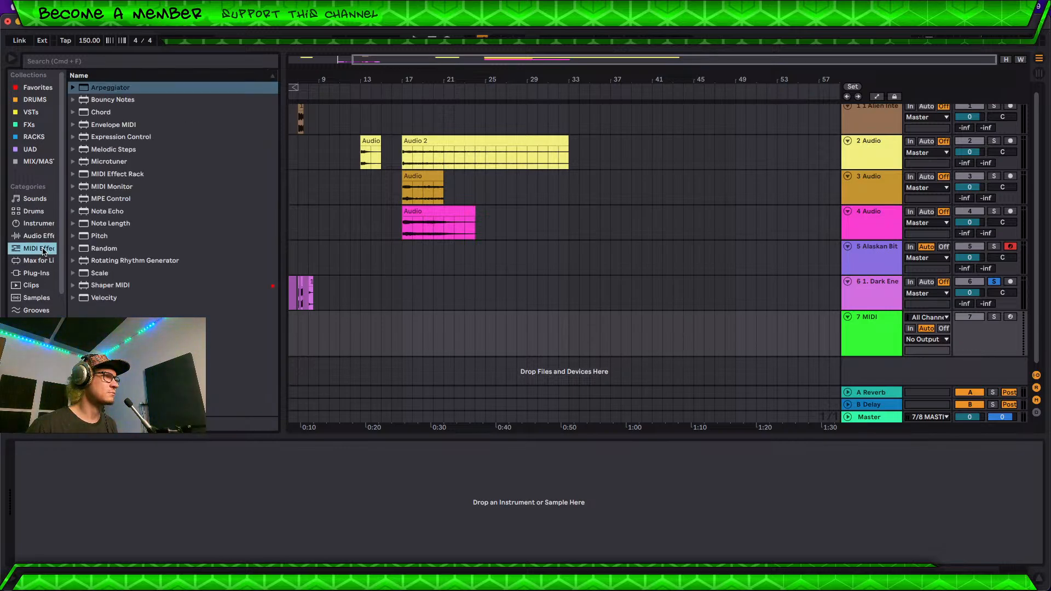
left_click(39, 236)
scroll(44, 257, "down", 2)
left_click(42, 217)
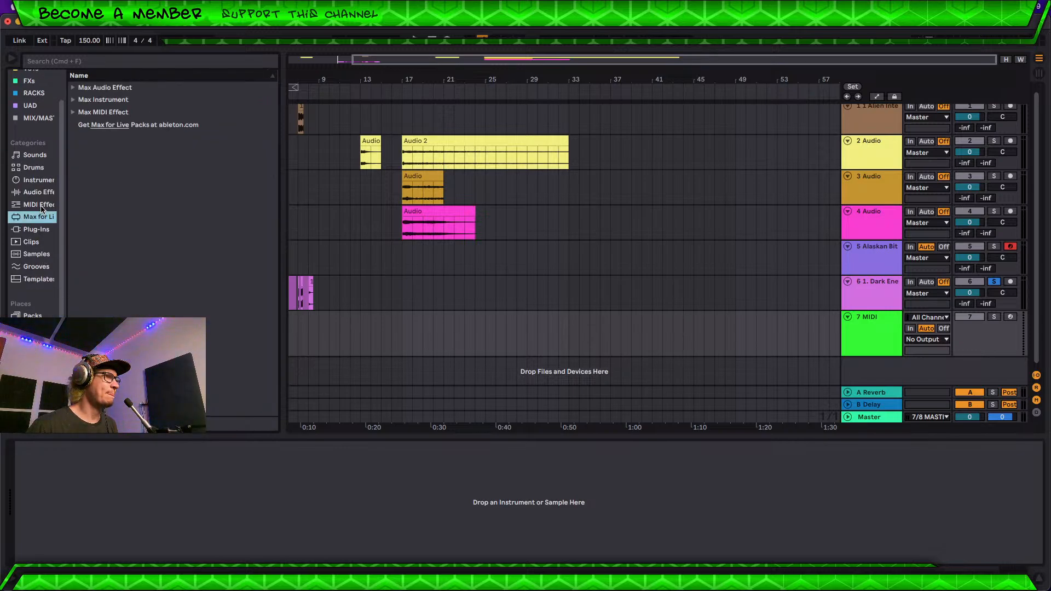
Step: Load 12 Granular Birds.wav from the Interstellar Tones sample pack into a Simpler on the green MIDI track
left_click(37, 353)
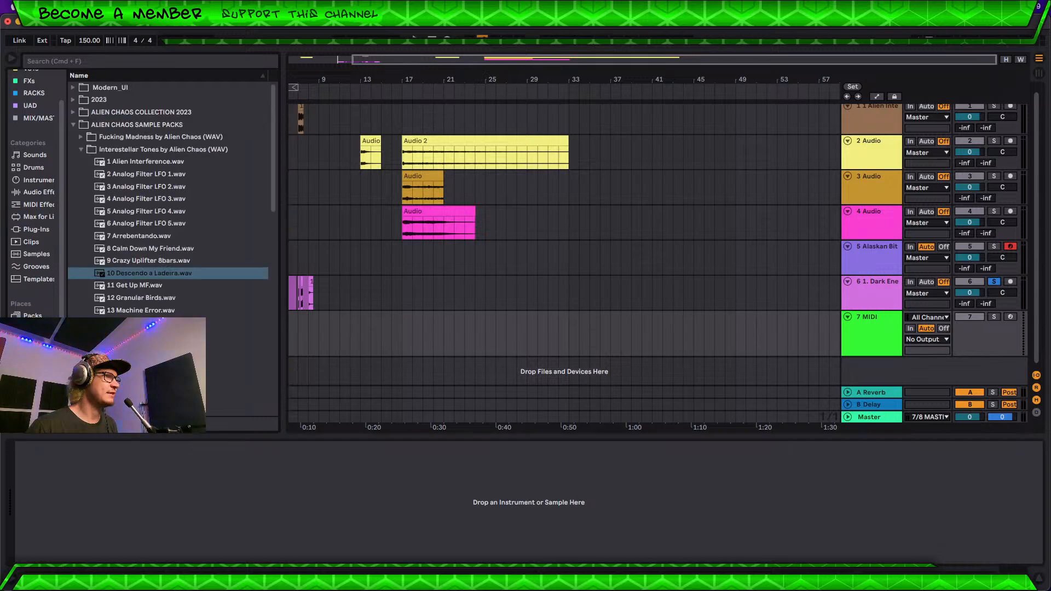
left_click(158, 301)
scroll(149, 293, "down", 9)
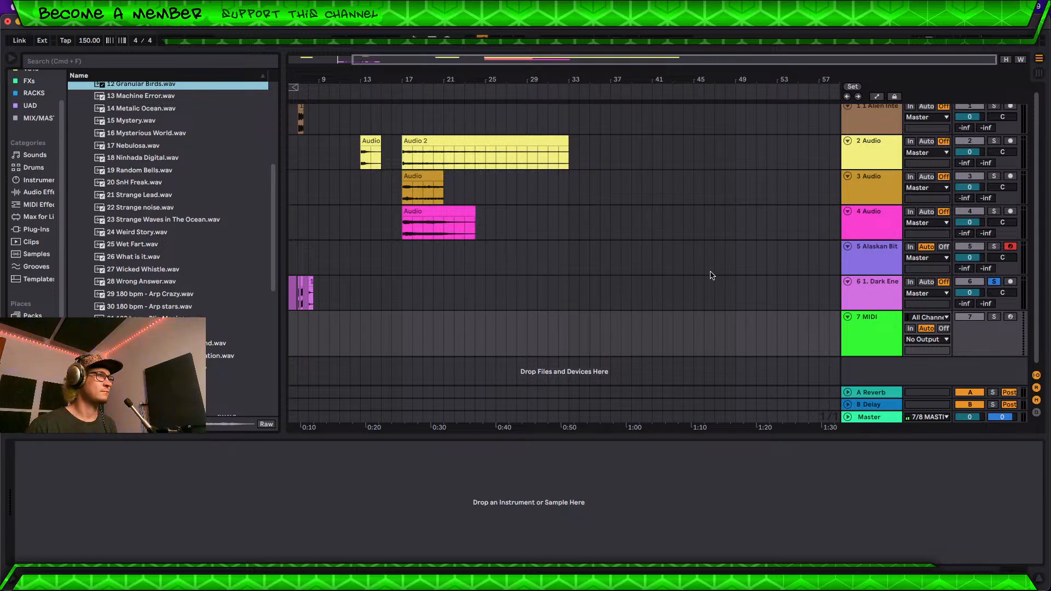
left_click(863, 329)
left_click_drag(152, 87, 373, 515)
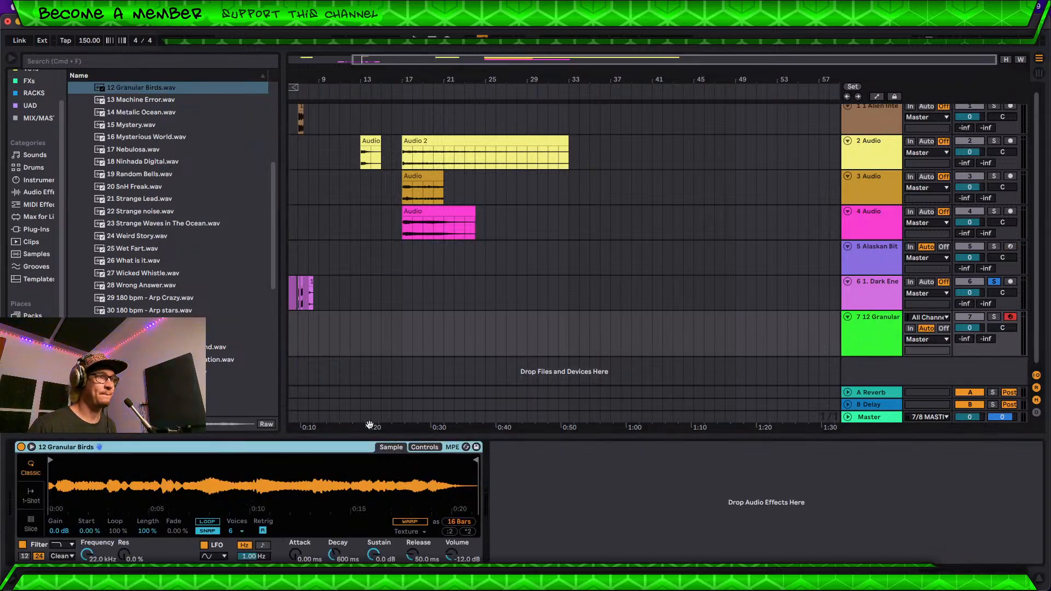
Step: Create an empty four-bar MIDI clip on the Granular Birds track from bar 45 to bar 49
left_click(621, 333)
left_click_drag(576, 325, 734, 322)
left_click(692, 326)
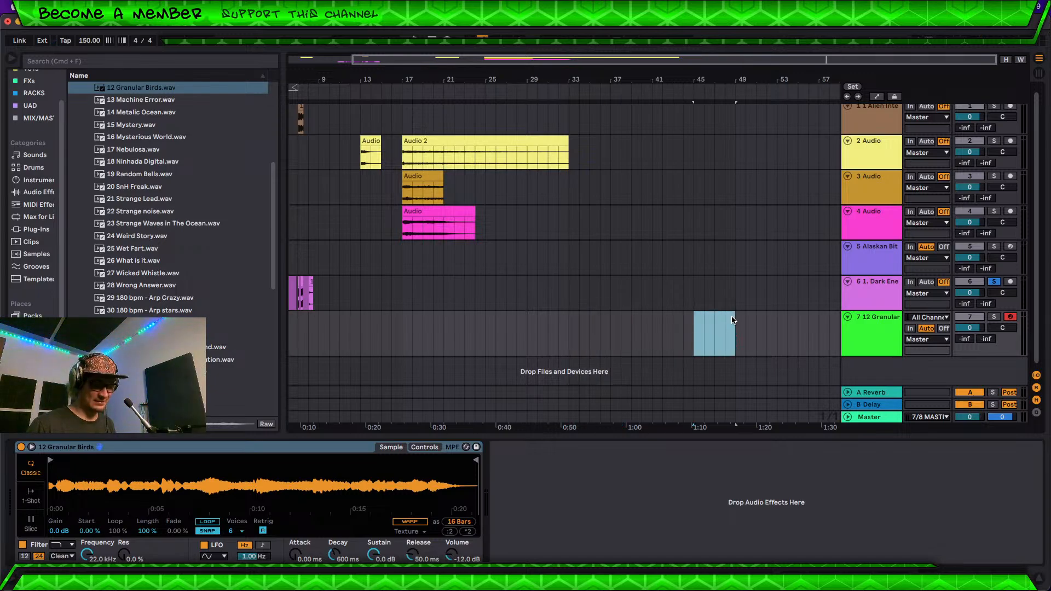
key("super+shift+m")
Step: Add a 1/16 C3 note at the start of the clip and duplicate it three times to fill the first beat
double_click(303, 531)
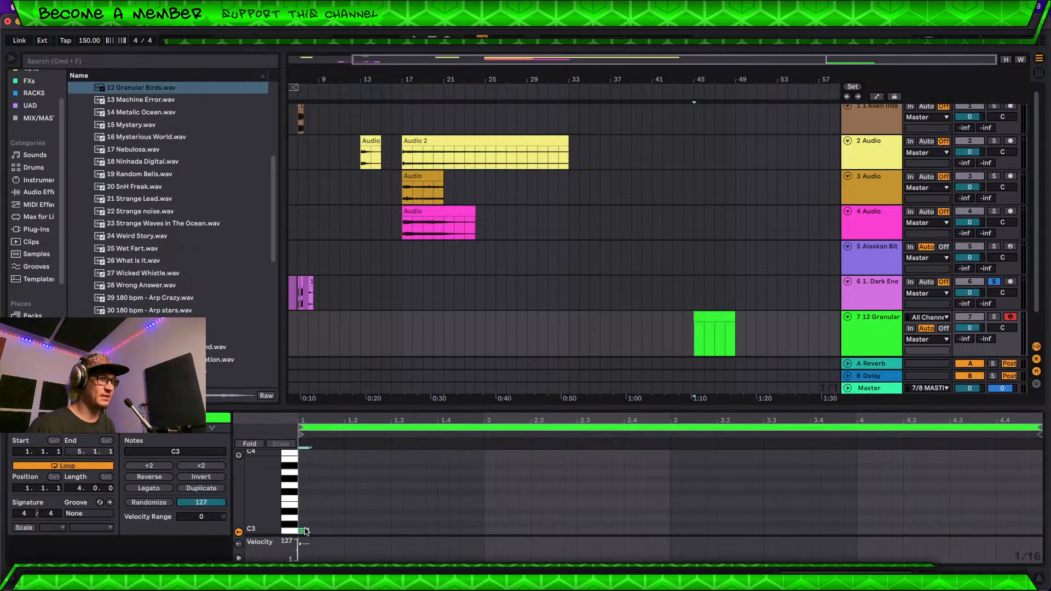
key("super+d")
key("super+d")
key("super+d")
Step: Shorten all four C3 notes together to about half a sixteenth each, leaving gaps between them
left_click_drag(305, 524, 340, 534)
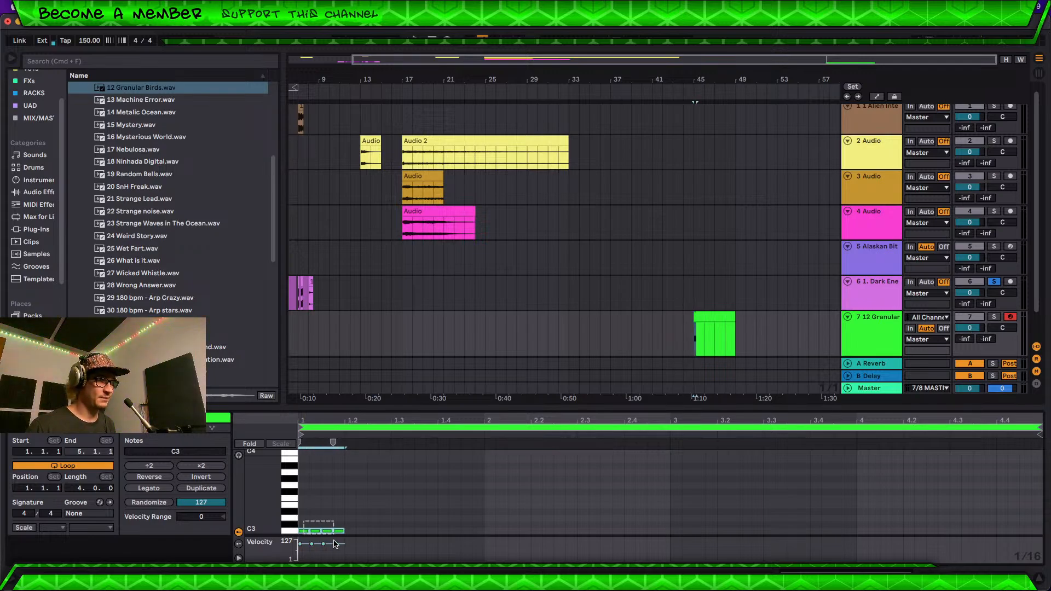
key("space")
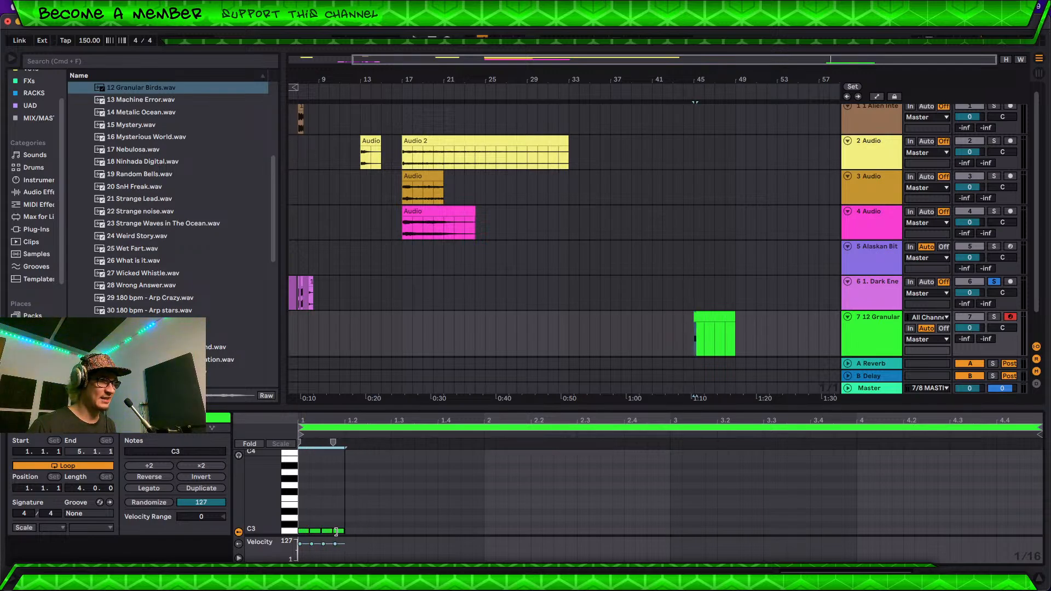
left_click_drag(343, 531, 338, 531)
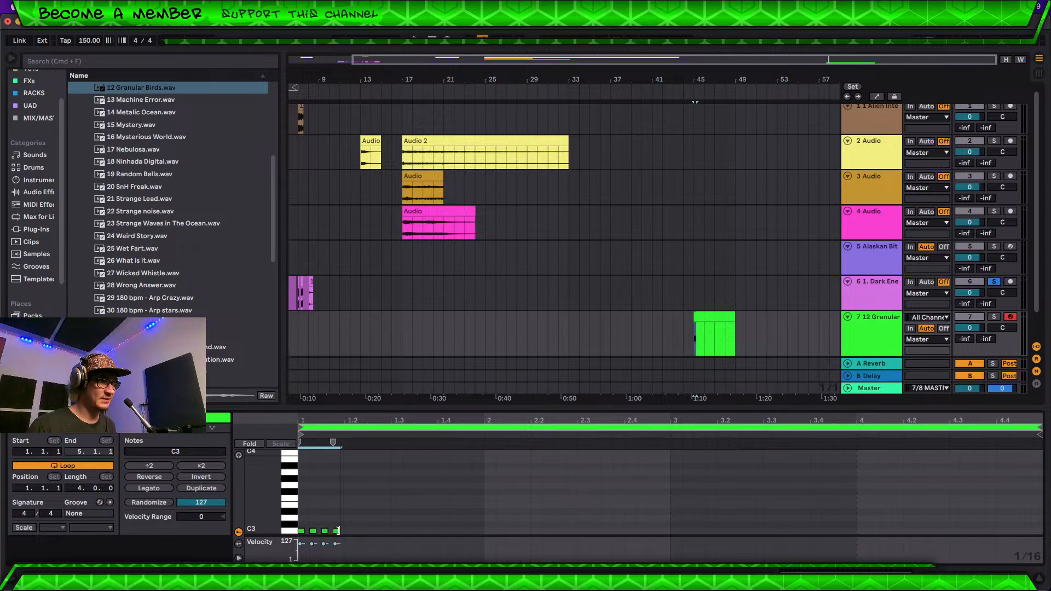
Step: Solo the Granular Birds track and play the four gapped C3 notes
left_click(994, 317)
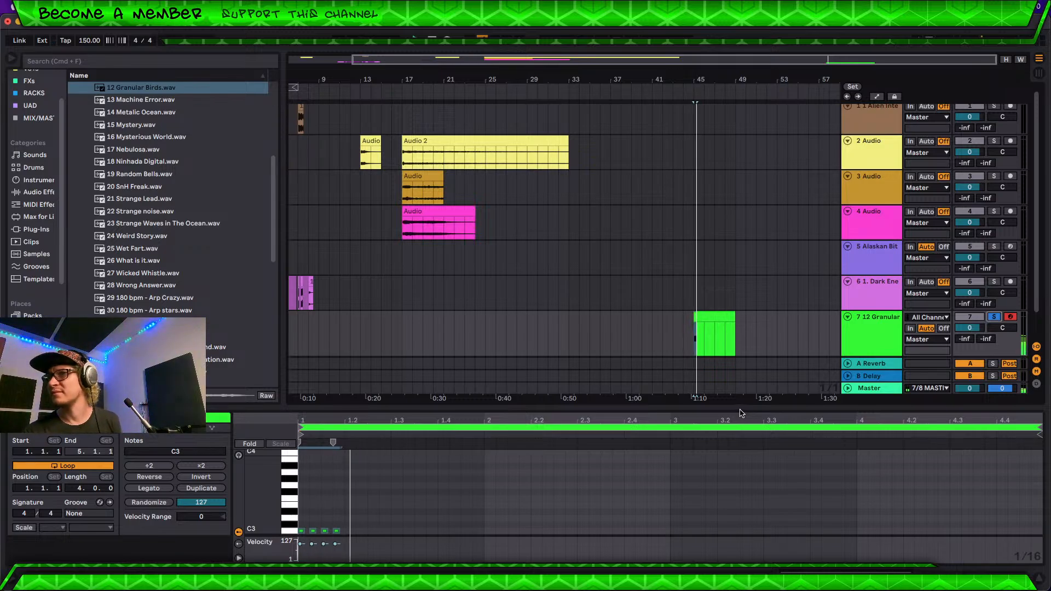
key("space")
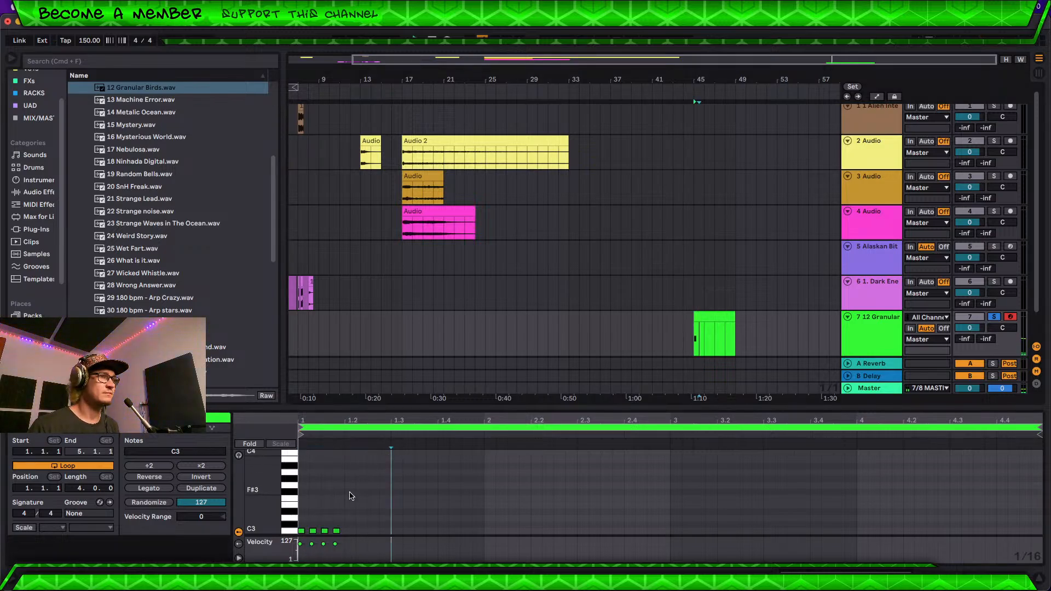
Step: Duplicate the four short C3 notes three times to fill the first bar and shorten the notes on beat 1.4
scroll(493, 482, "up", 3)
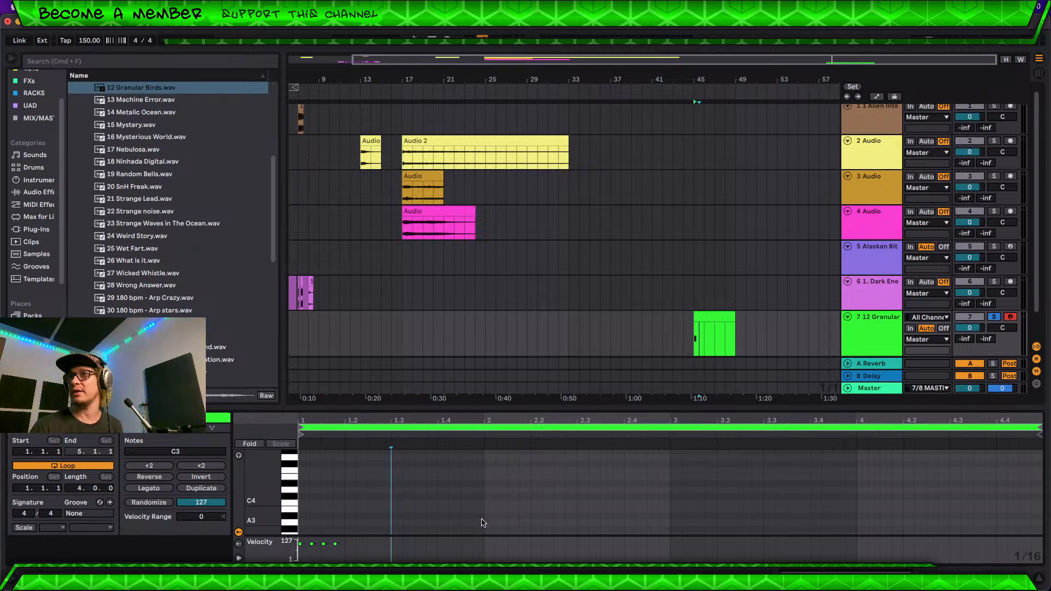
scroll(370, 528, "down", 1)
scroll(368, 529, "down", 3)
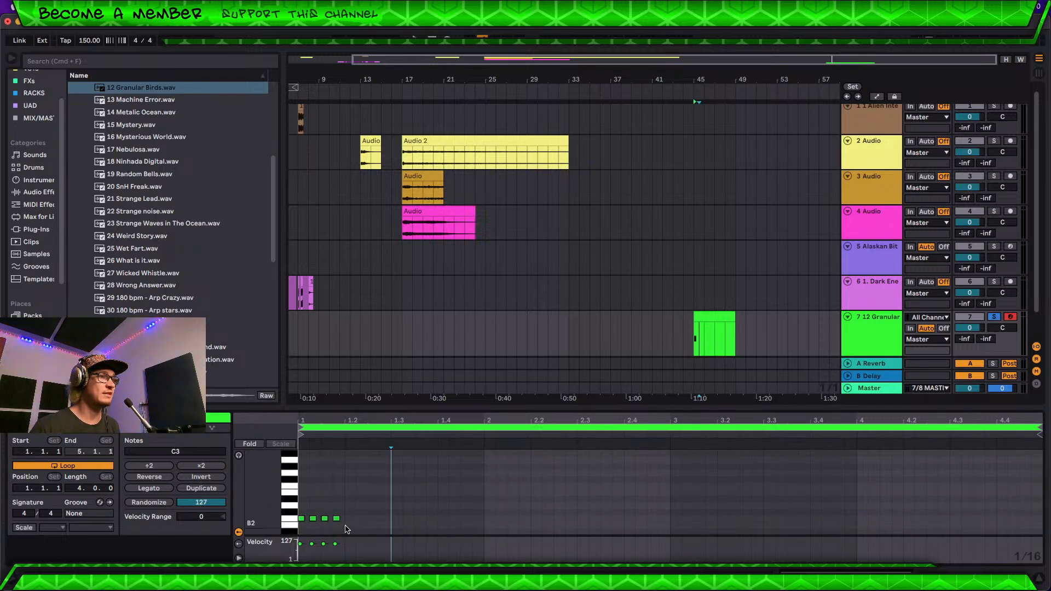
left_click_drag(339, 508, 279, 532)
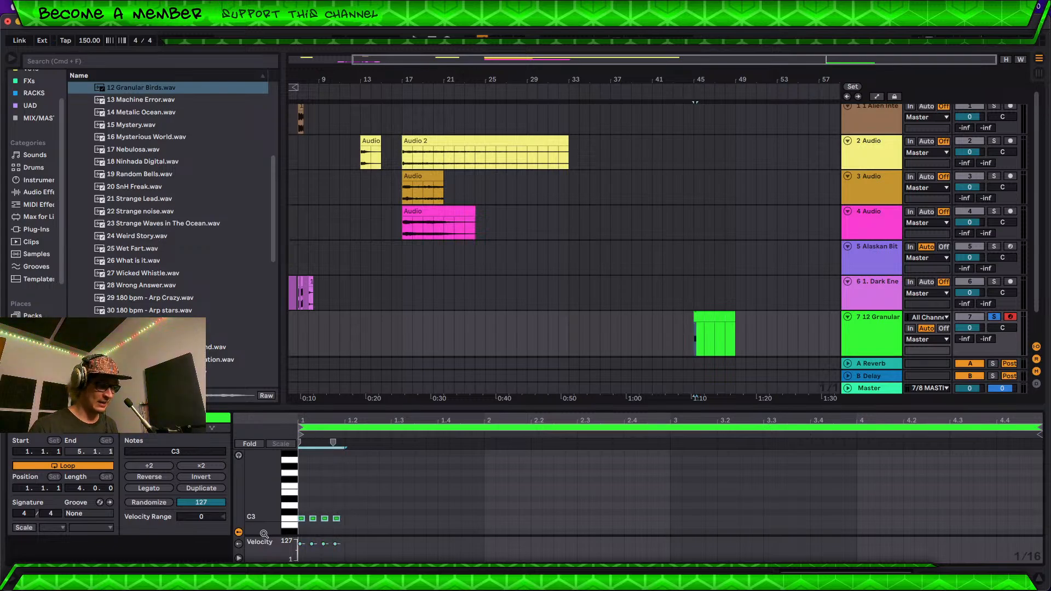
key("super+d")
key("super+d")
key("super+d")
left_click(448, 510)
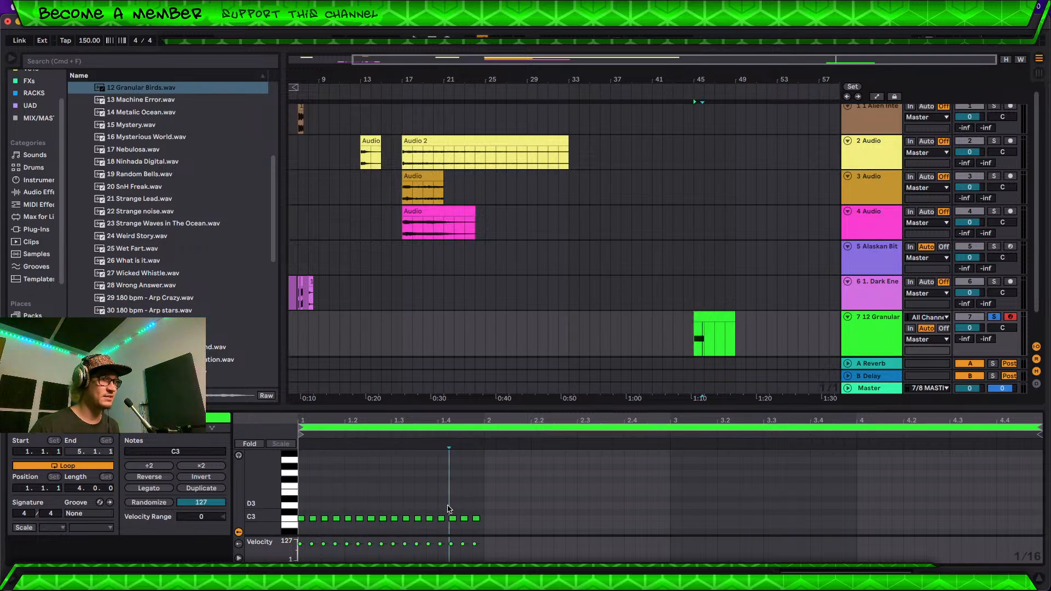
left_click_drag(448, 509, 474, 520)
Step: Delete three tiny slices around 7.1.4 in the Dark Energy track's stutter to leave gaps, and play the passage
key("z")
left_click(300, 307)
scroll(300, 308, "up", 10)
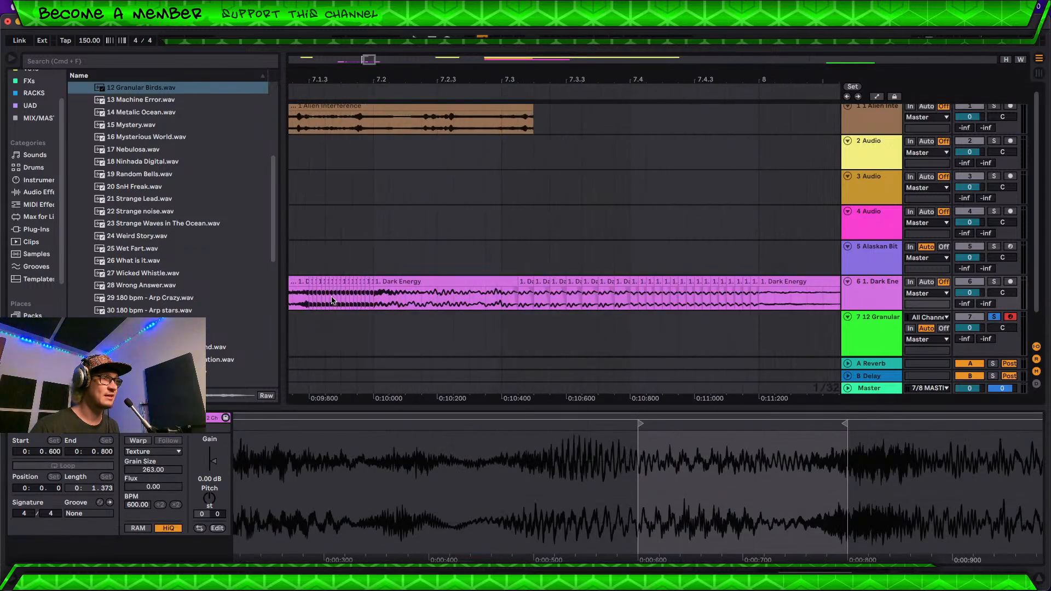
left_click(306, 301)
left_click_drag(308, 301, 374, 300)
scroll(330, 294, "up", 4)
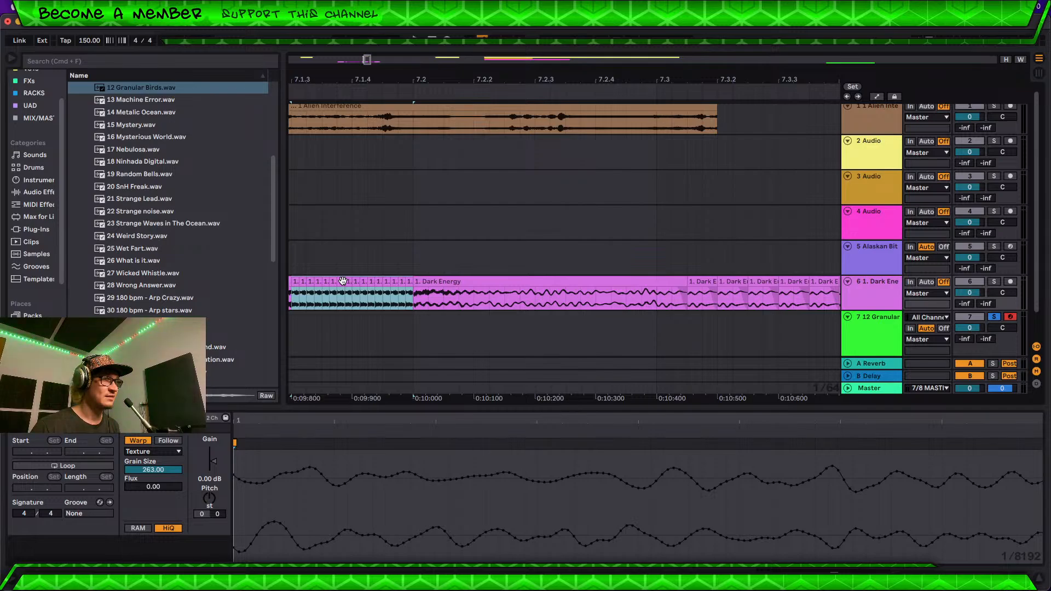
left_click(342, 281)
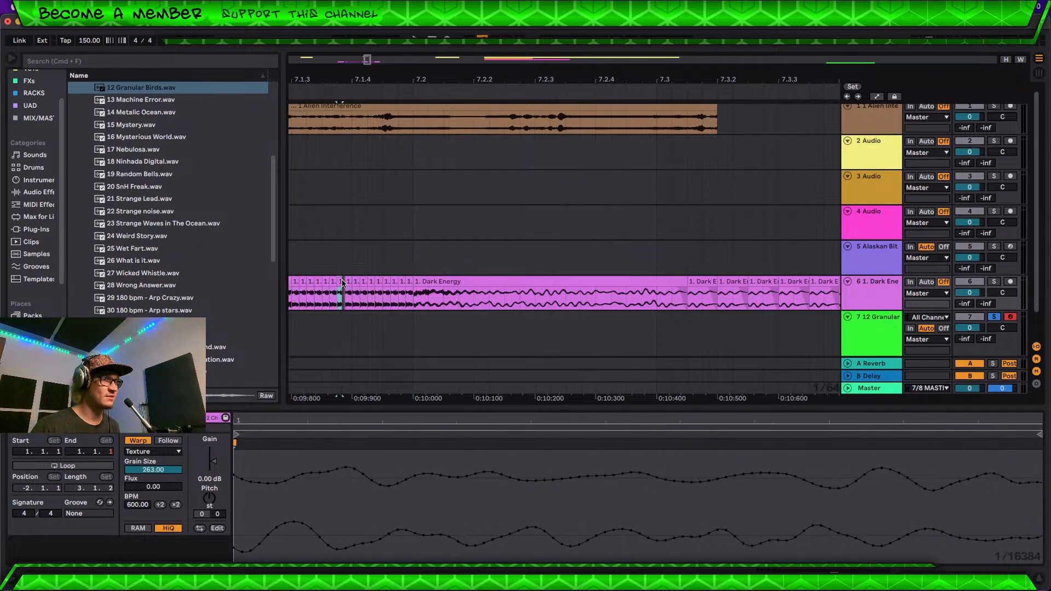
left_click(327, 280)
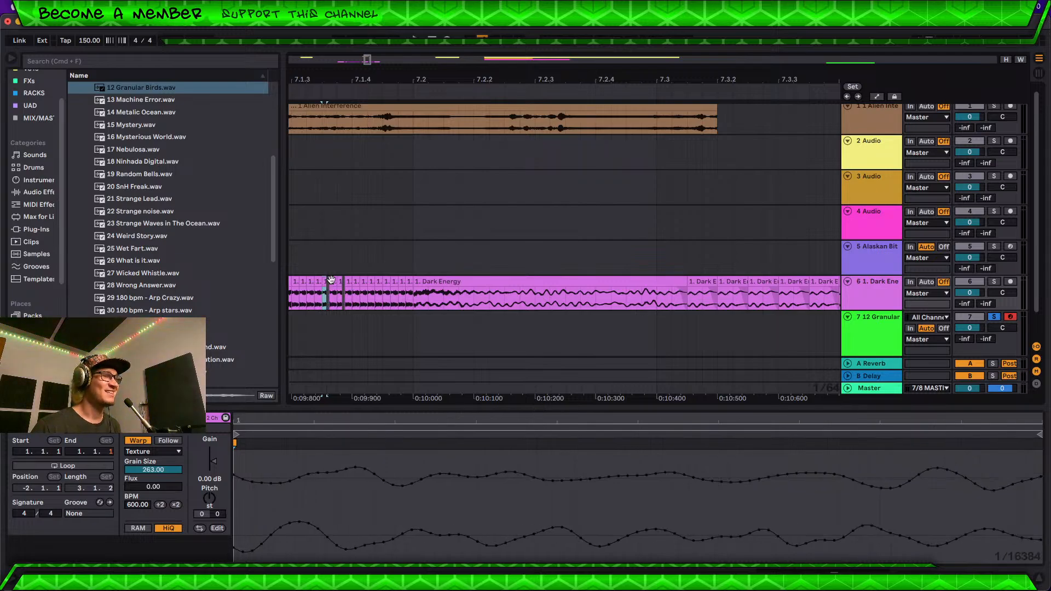
left_click(363, 280)
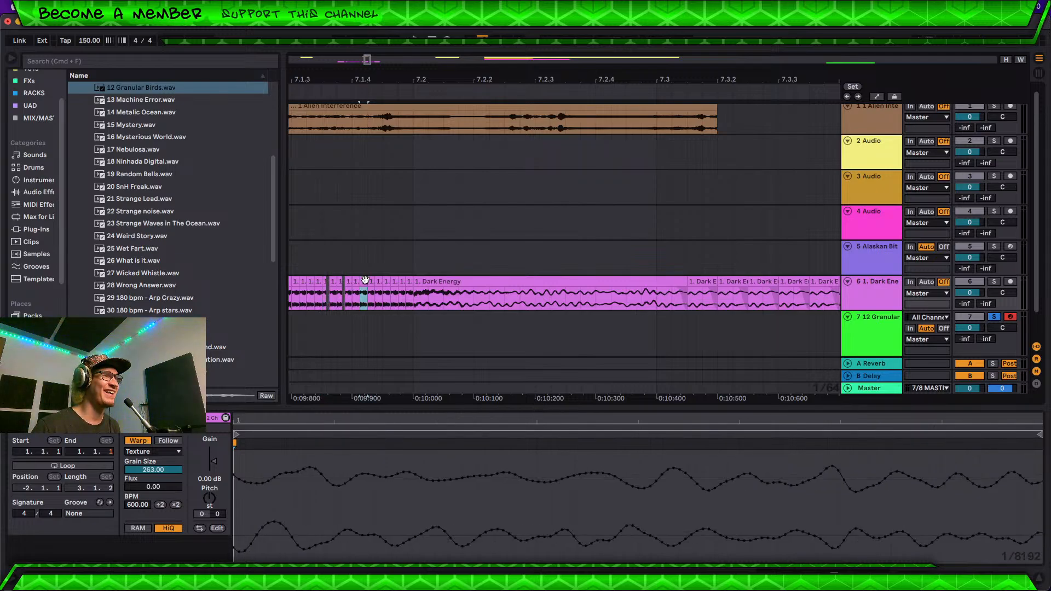
left_click_drag(365, 280, 362, 280)
left_click(314, 299)
key("space")
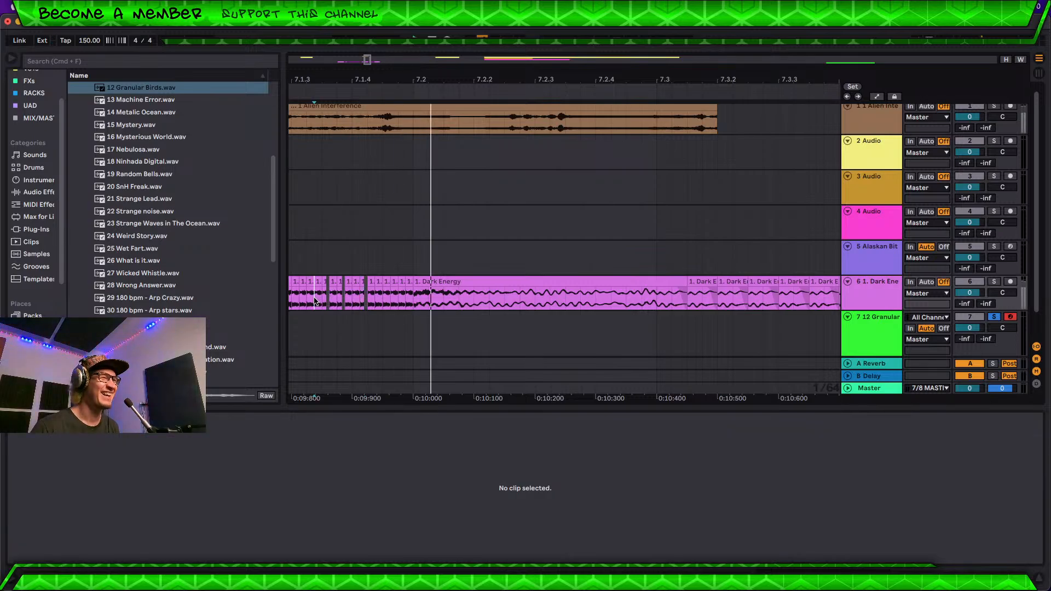
Step: Return to the Granular Birds MIDI clip at bar 45, select its C3 notes and play the one-bar stutter
scroll(508, 269, "down", 2)
scroll(508, 269, "down", 10)
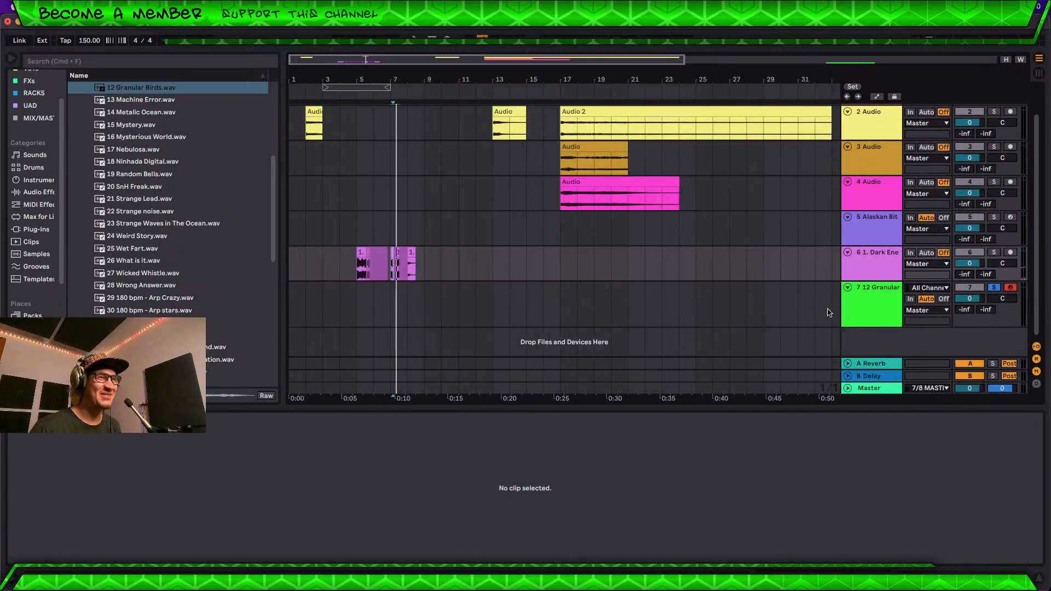
left_click(847, 306)
scroll(603, 301, "right", 10)
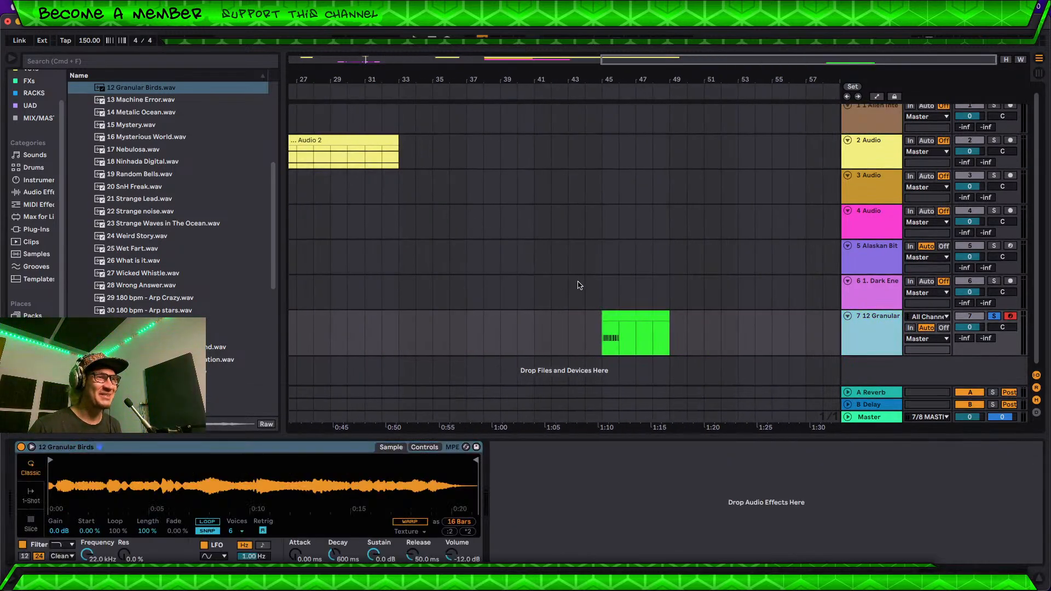
double_click(628, 329)
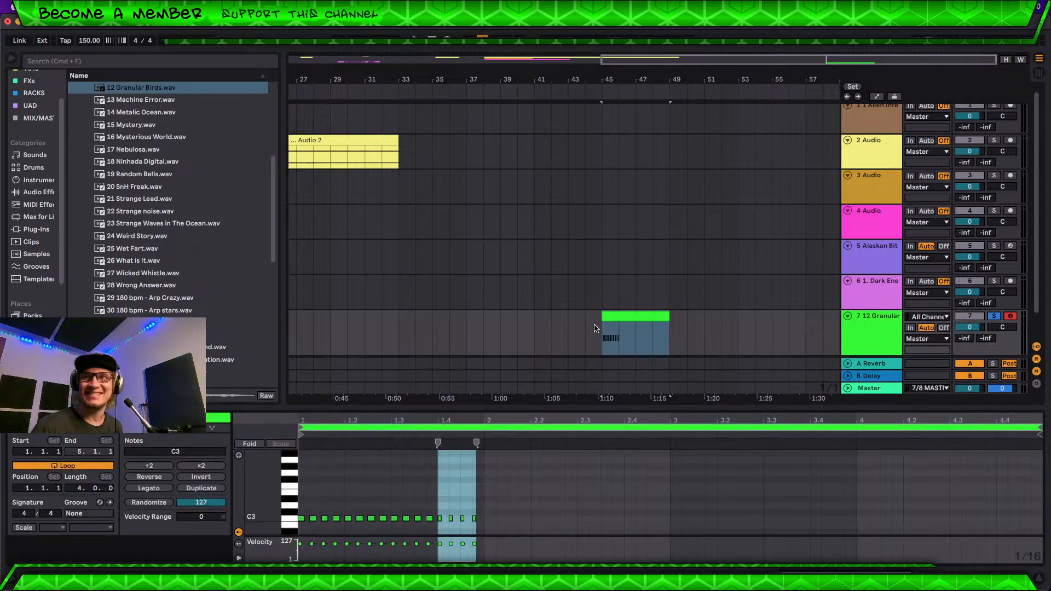
left_click_drag(481, 501, 264, 531)
key("space")
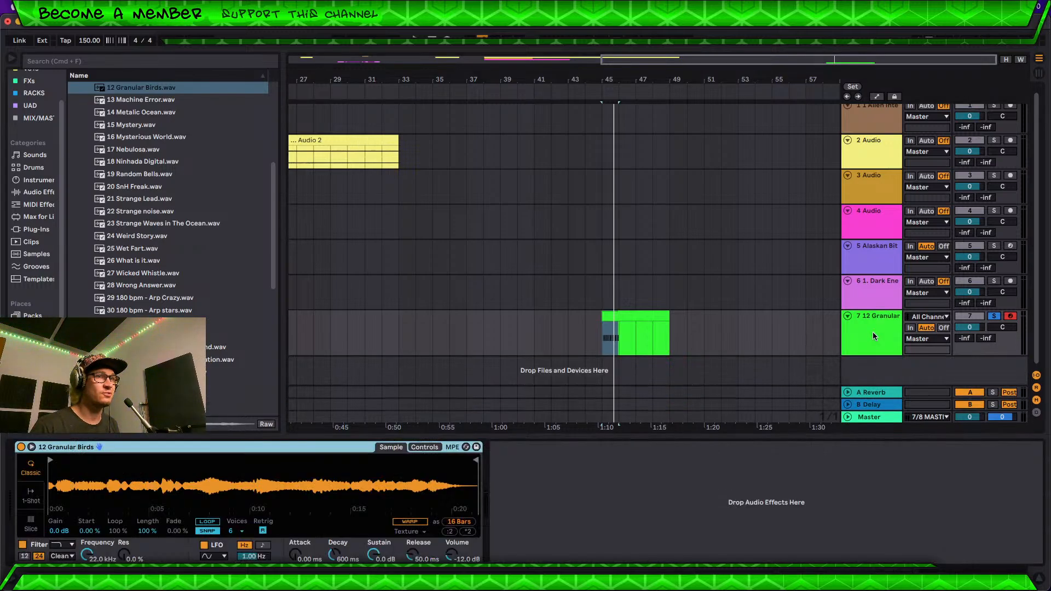
Step: Move the Granular Birds sample's start point deeper into the waveform in Simpler while auditioning the stutter
key("shift+Tab")
key("space")
left_click_drag(51, 460, 272, 444)
key("space")
key("space")
Step: Select all C3 notes in the Granular Birds clip, compress them to half their duration and play them
double_click(641, 337)
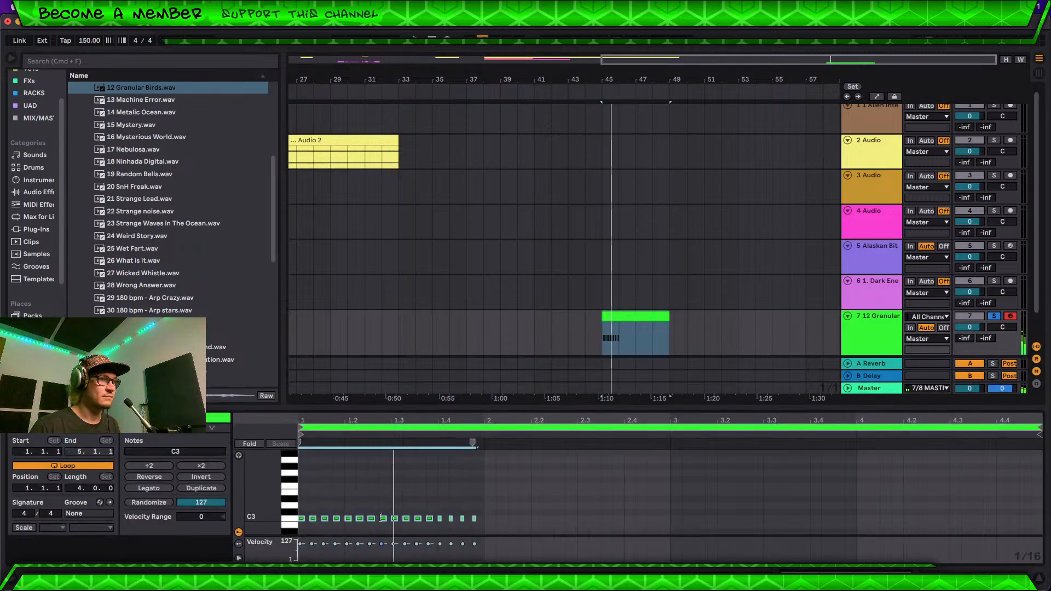
left_click_drag(302, 505, 483, 523)
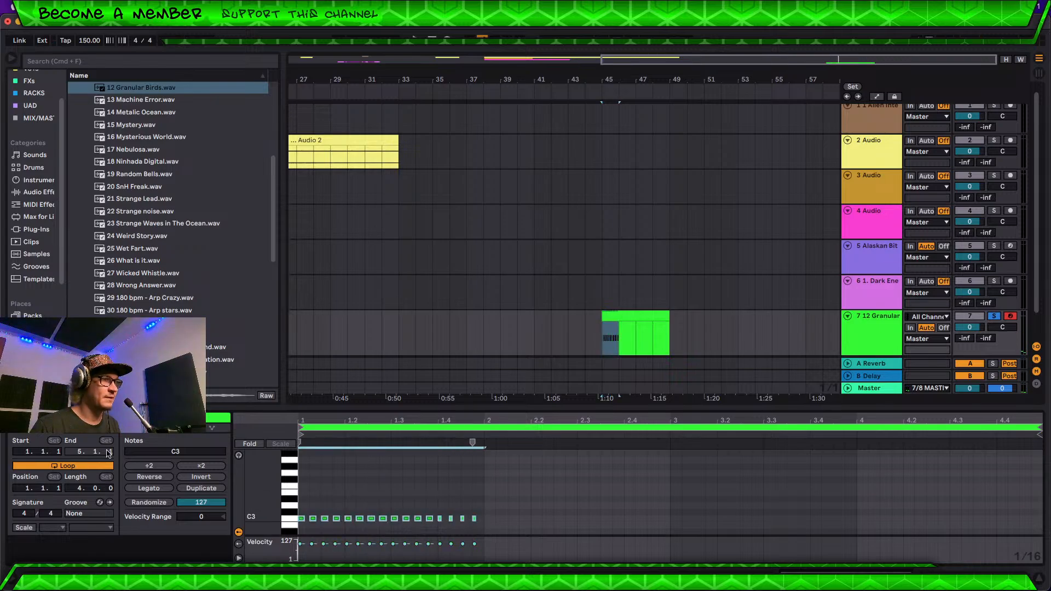
left_click(144, 466)
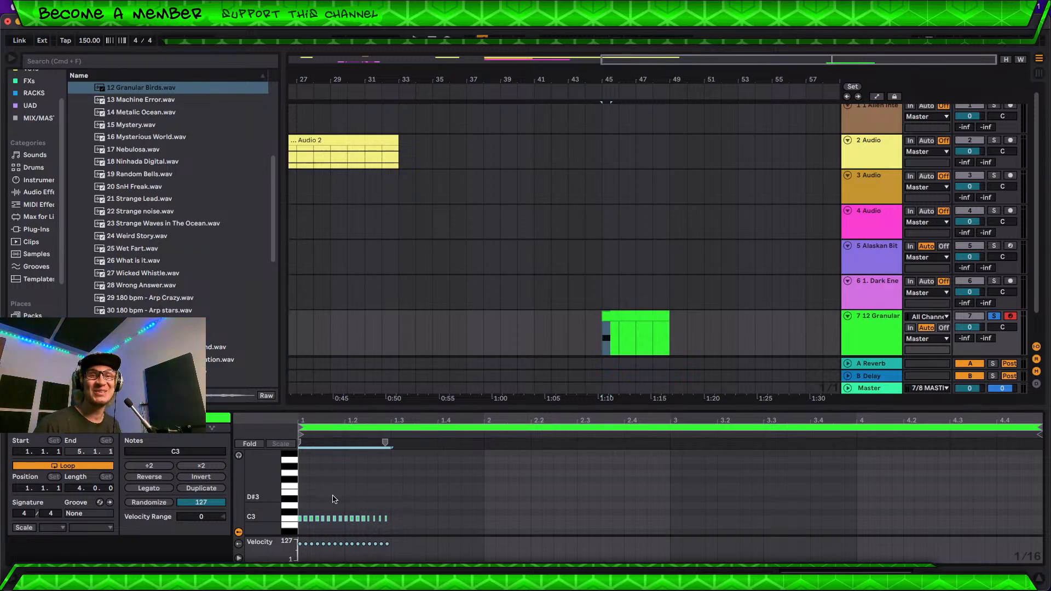
key("space")
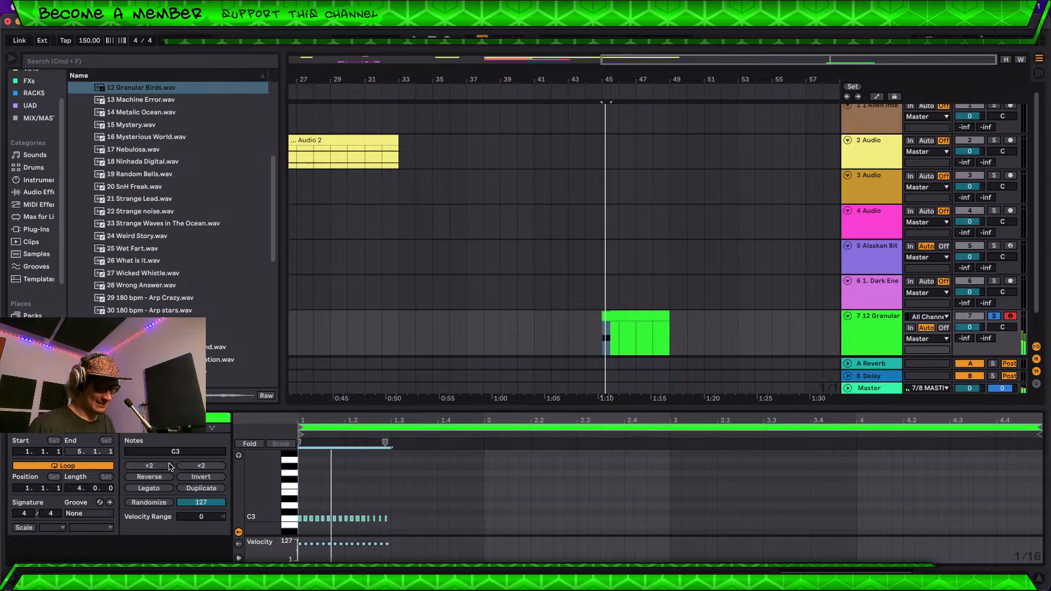
Step: Build an accelerating stutter over the first two beats by repeatedly compressing following groups of C3 notes to half duration during playback
left_click(151, 466)
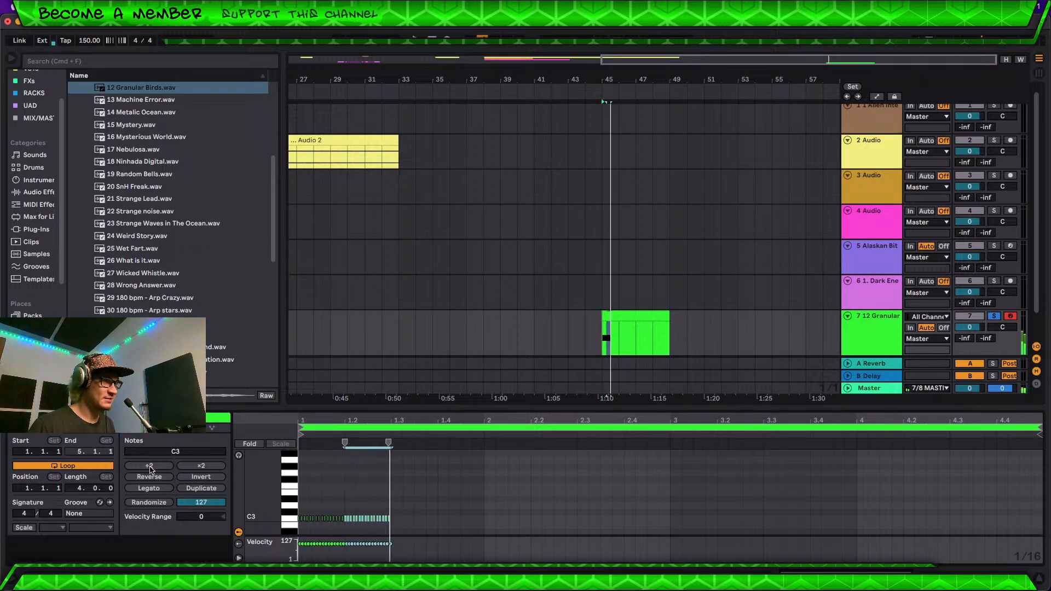
key("Right")
key("Left")
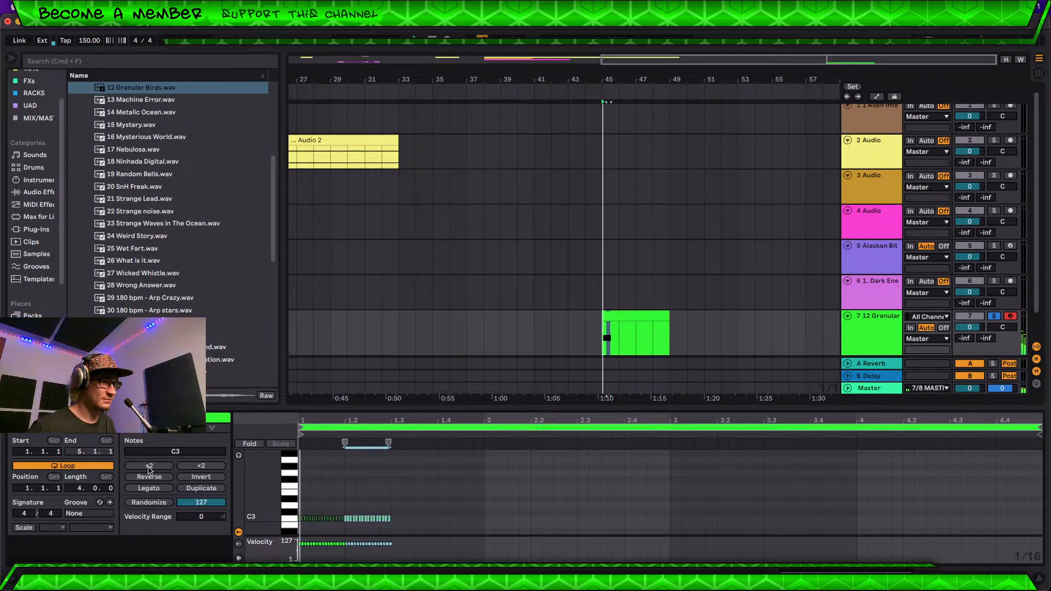
left_click(142, 463)
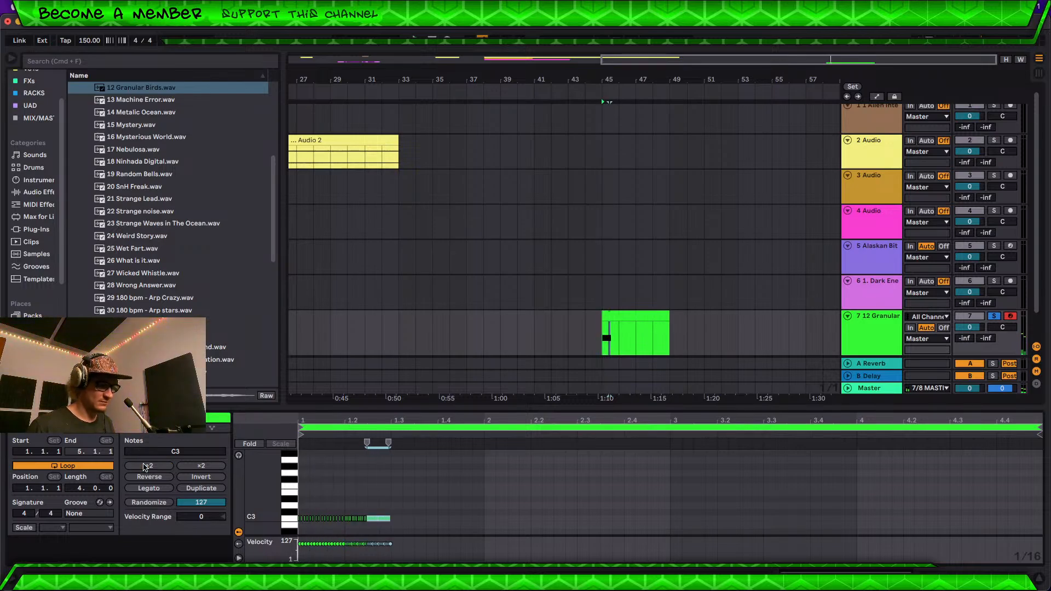
left_click(875, 319)
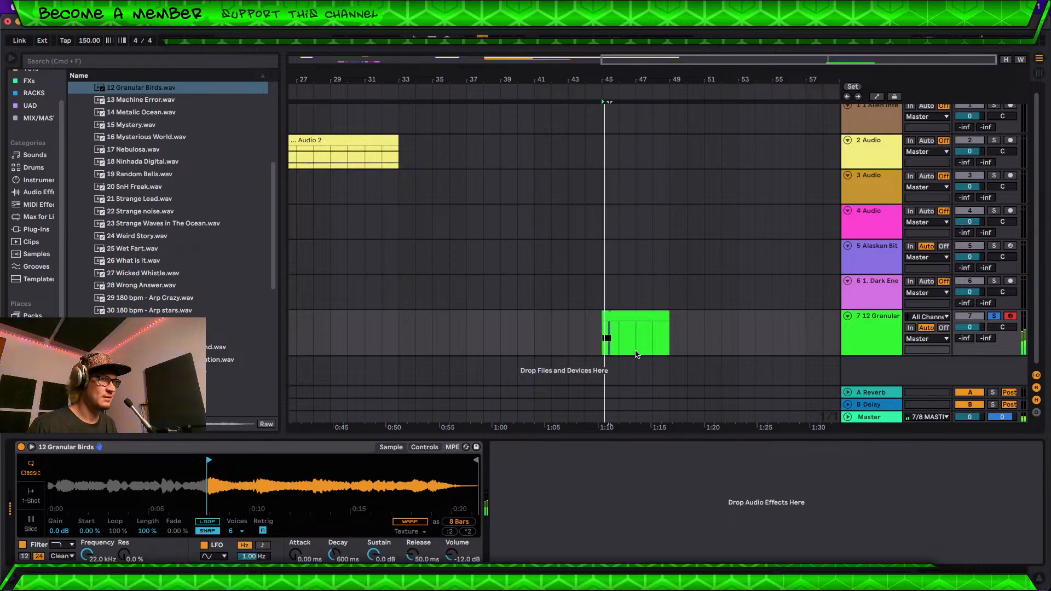
Step: Replace the stutter notes in the Granular Birds clip with one sustained C3 note lasting almost the whole first bar
double_click(630, 318)
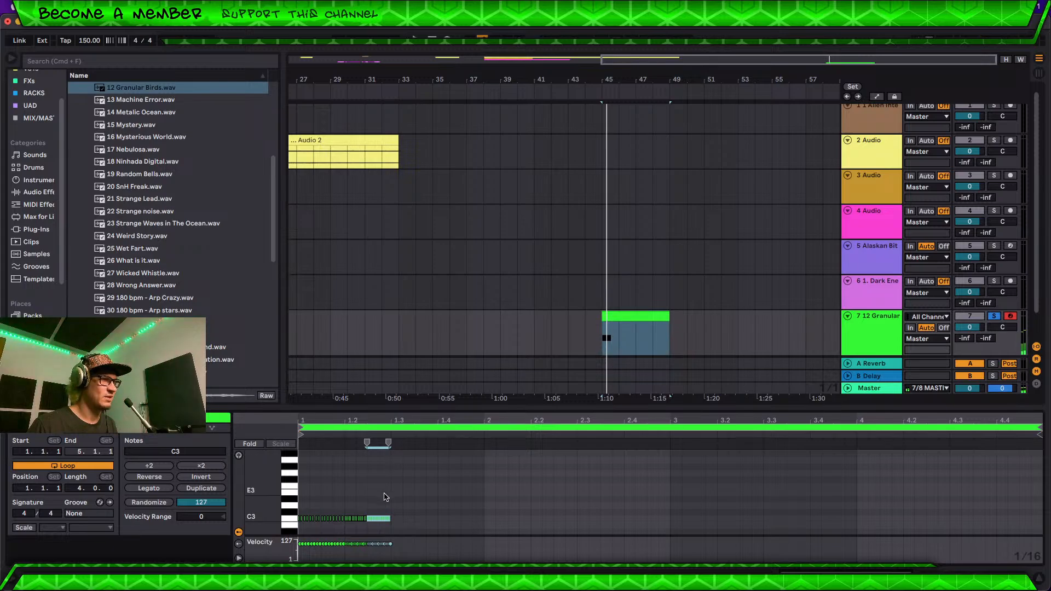
scroll(300, 518, "up", 5)
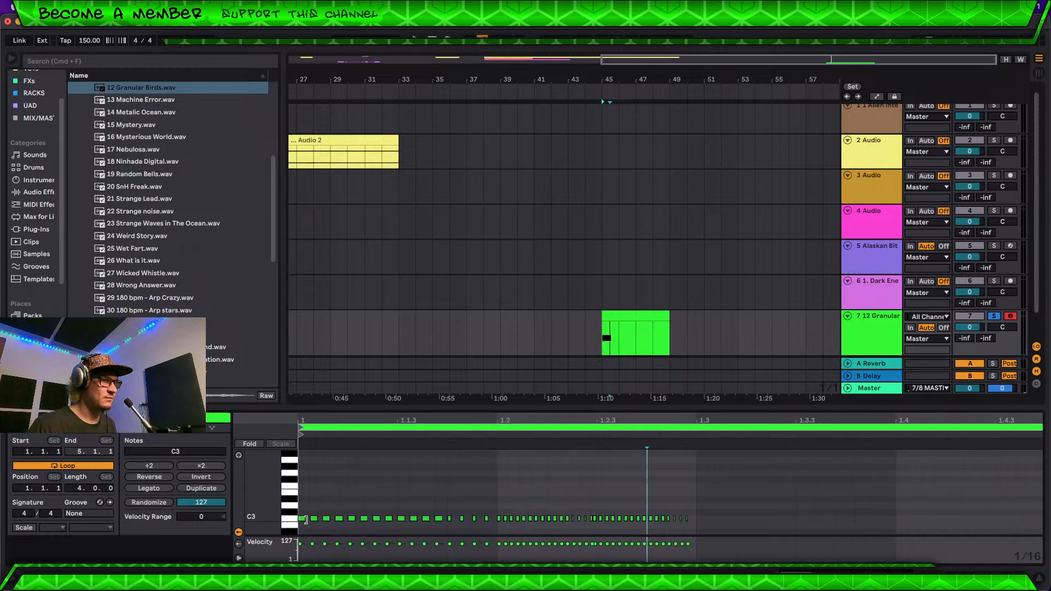
left_click_drag(307, 518, 1040, 503)
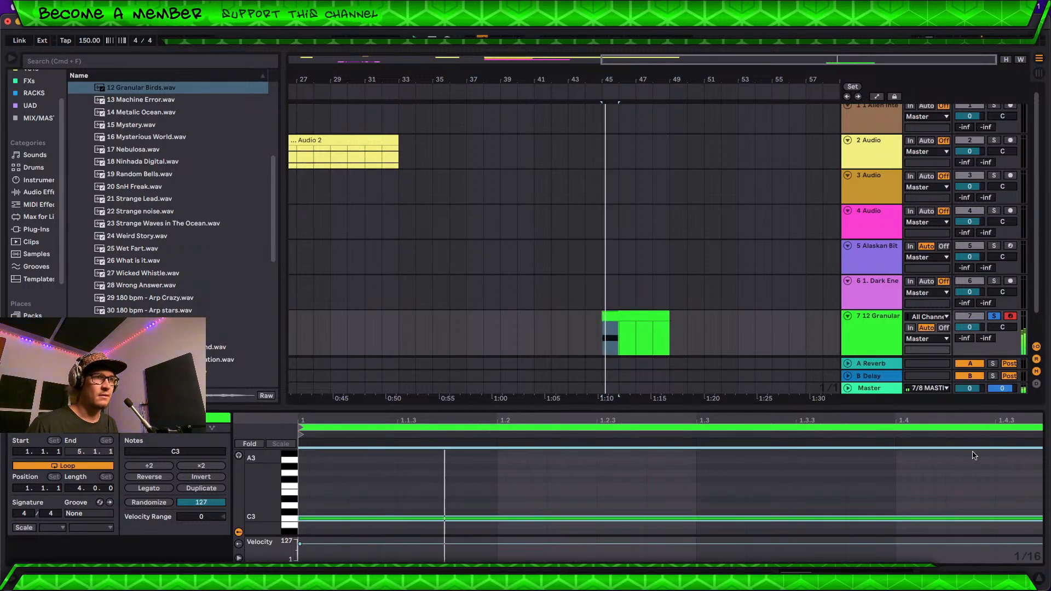
Step: Play the sustained note while shifting Simpler's sample start around, and move the start back to the beginning of the waveform
left_click(849, 336)
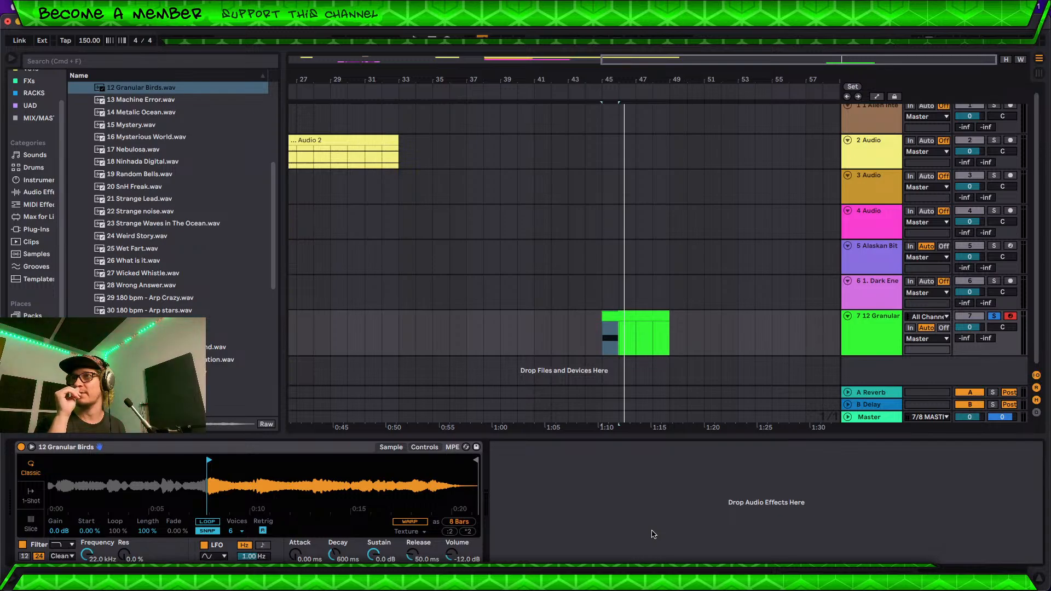
left_click(881, 331)
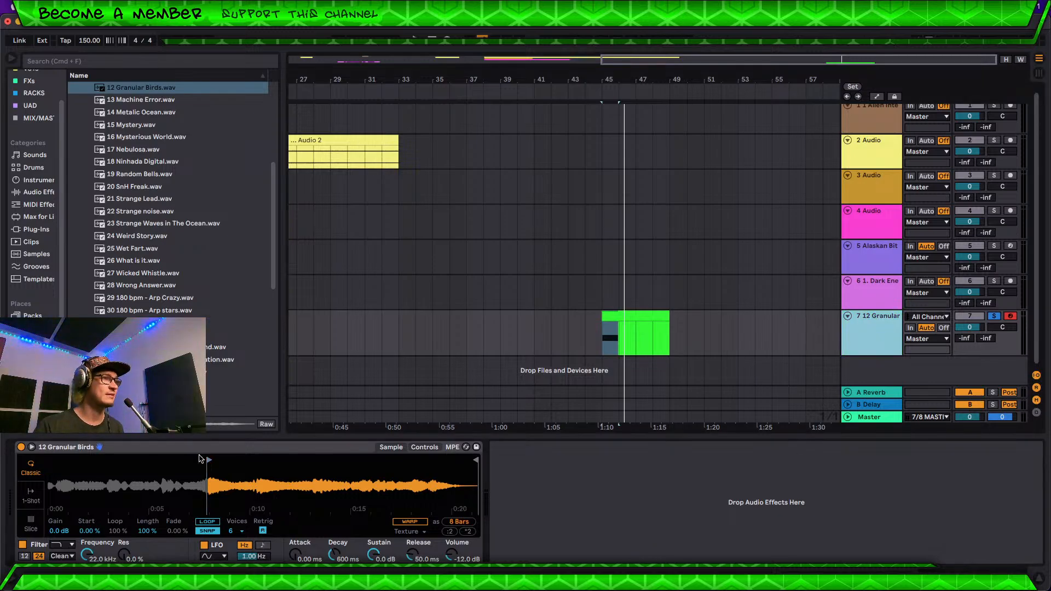
left_click(213, 466)
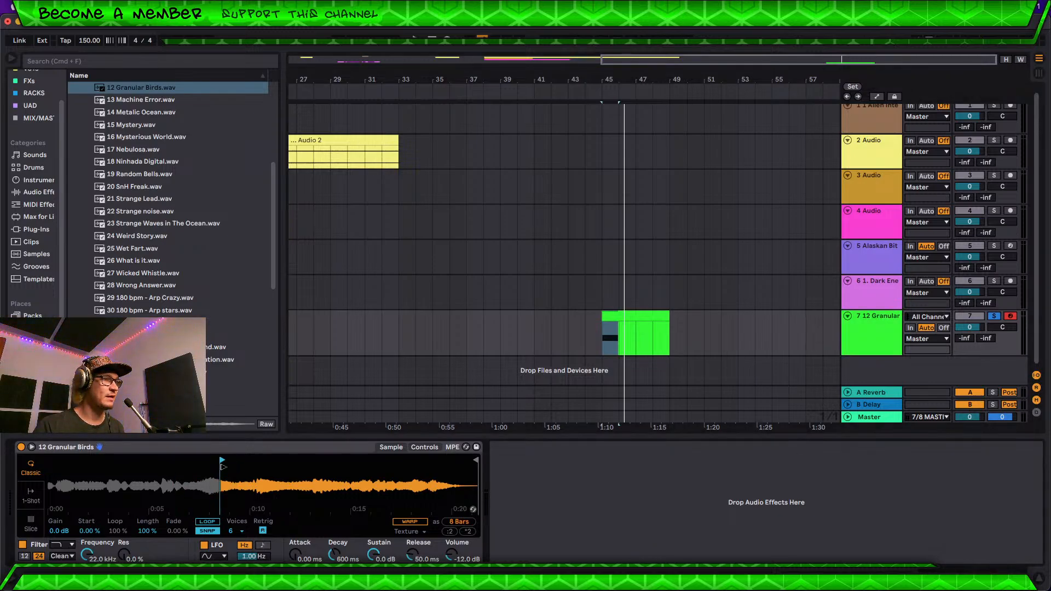
key("space")
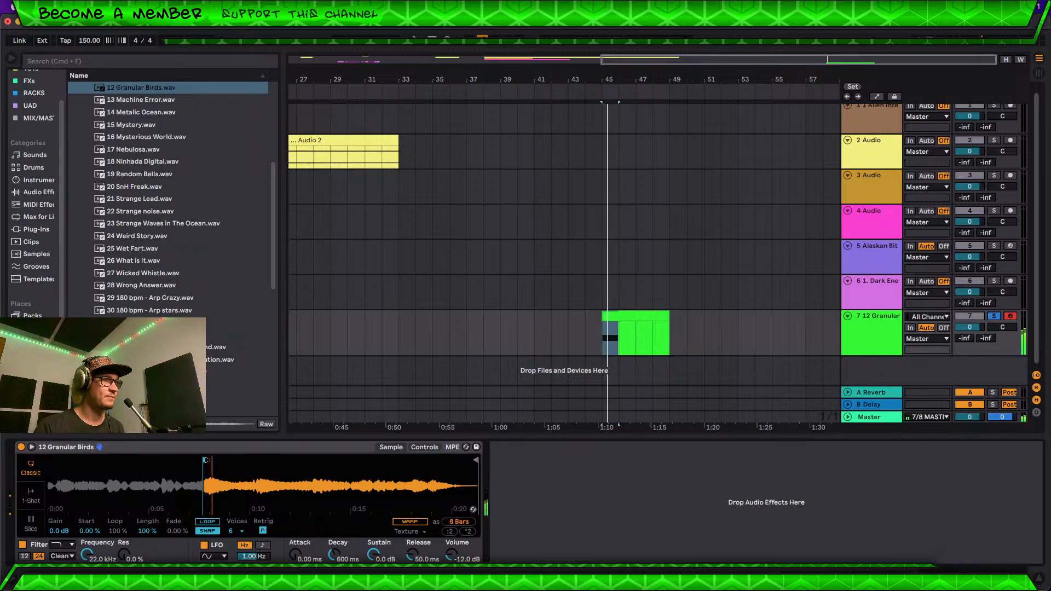
mouse_move(210, 461)
left_mouse_down()
mouse_move(248, 459)
mouse_move(52, 459)
left_mouse_up()
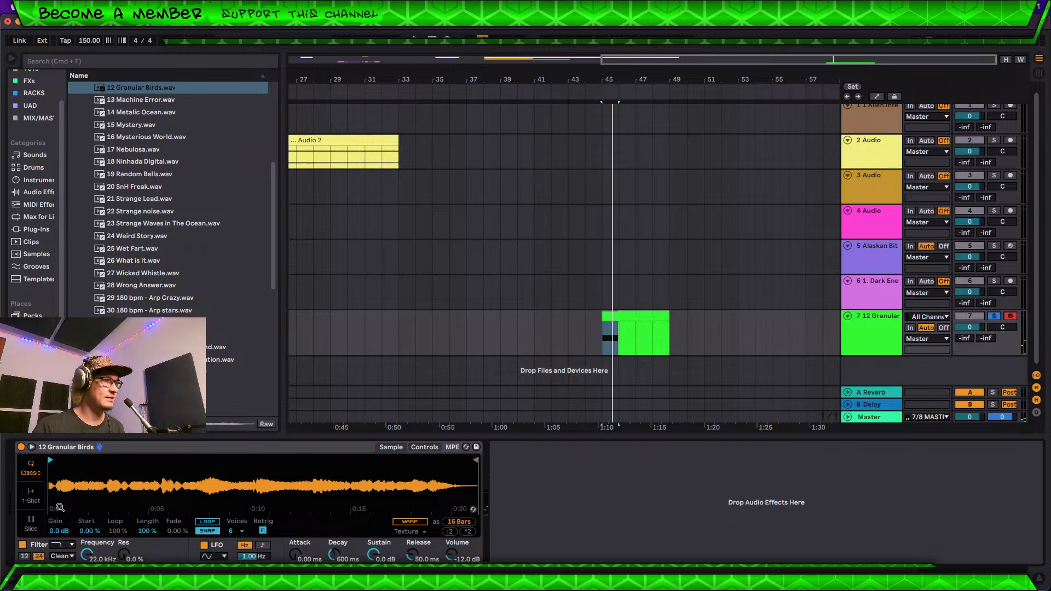
Step: Set Simpler's sample Start to 73.4 %, repeatedly restarting playback to audition different start points
mouse_move(83, 531)
left_mouse_down()
mouse_move(83, 508)
mouse_move(89, 545)
mouse_move(89, 530)
left_mouse_up()
key("space")
key("space")
key("space")
key("space")
key("space")
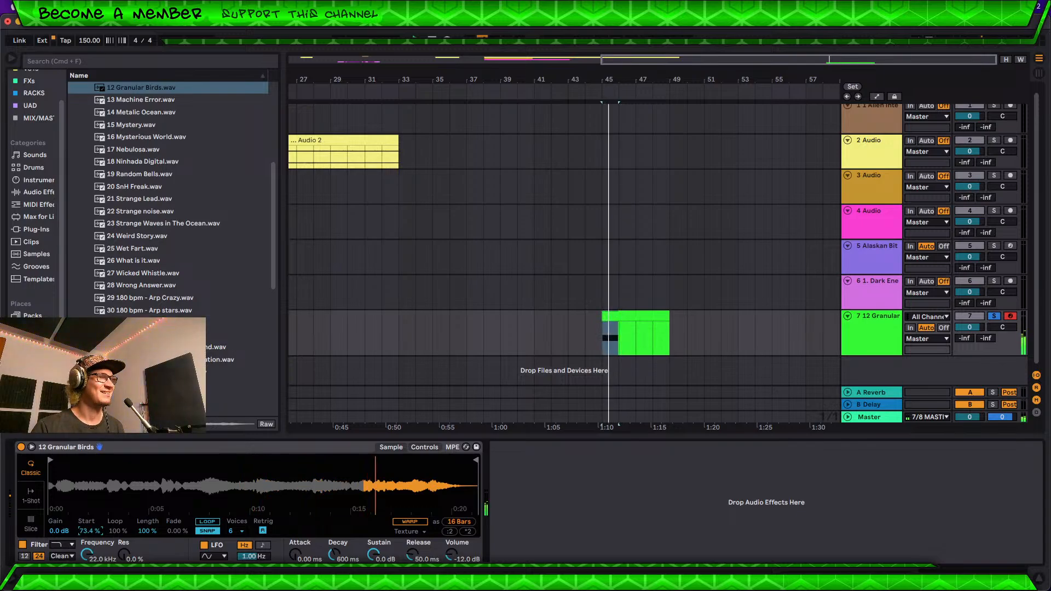
key("space")
key("space")
Step: Add an Arpeggiator before Simpler on the Granular Birds track and play the clip
double_click(630, 317)
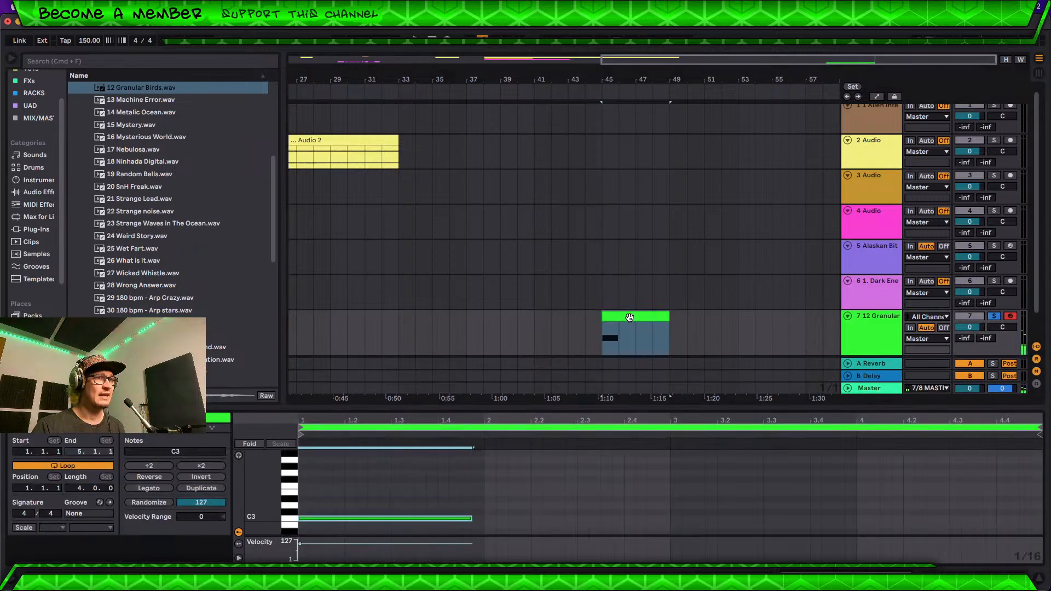
left_click(46, 207)
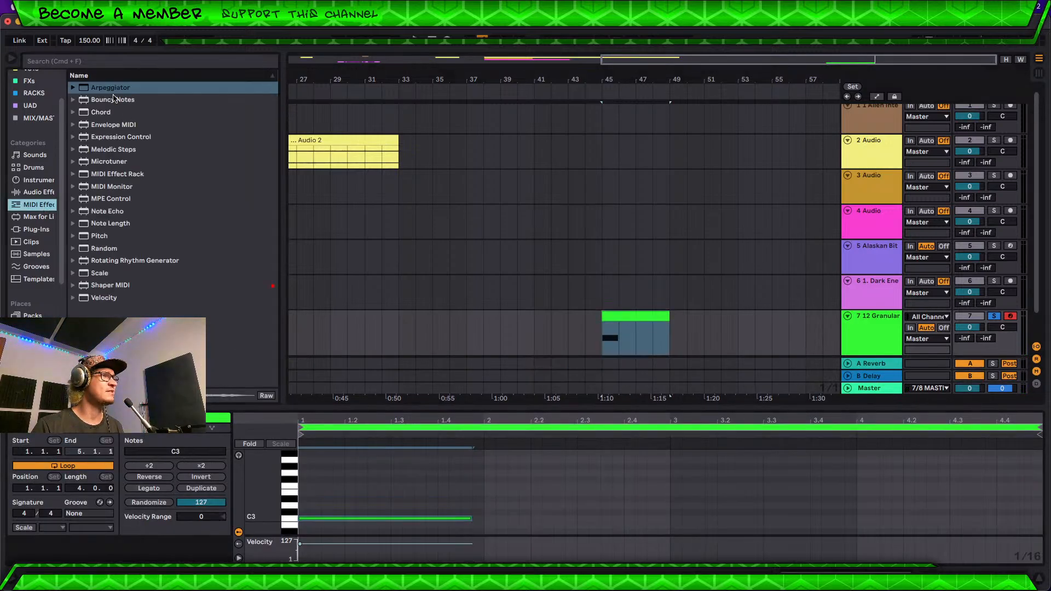
left_click_drag(537, 331, 537, 333)
key("space")
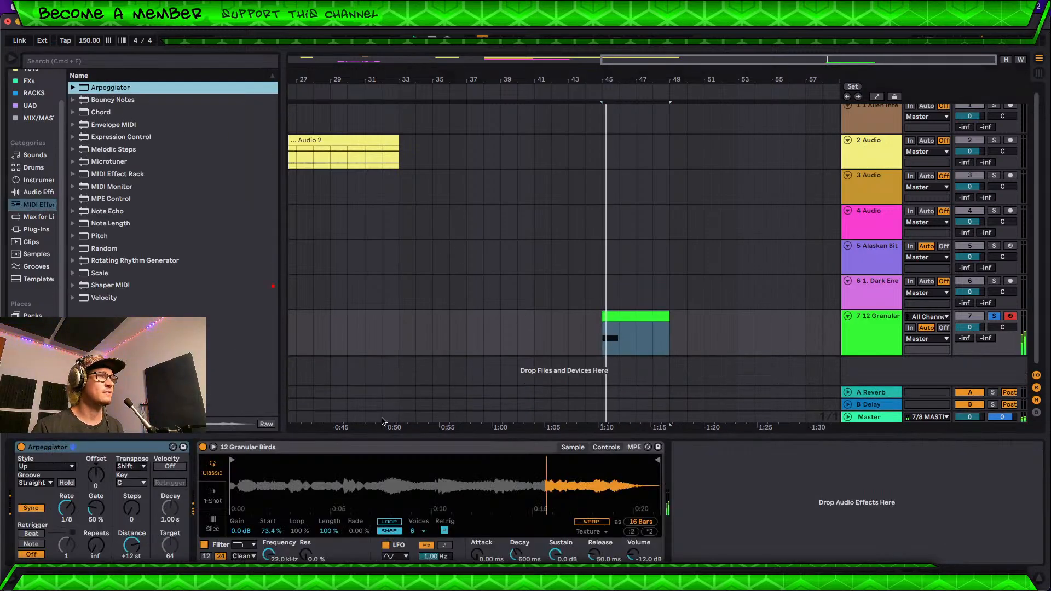
Step: Switch the Arpeggiator to free timing at a rate of 27.8 ms and set Simpler's sample Start to 39.1 %
left_click(32, 508)
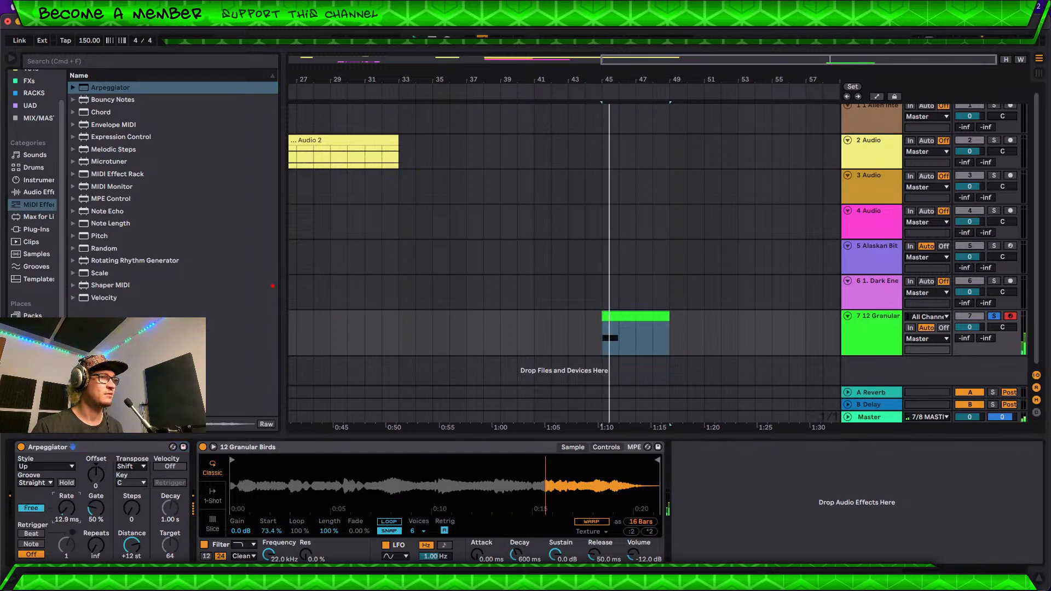
left_click_drag(66, 508, 66, 493)
key("space")
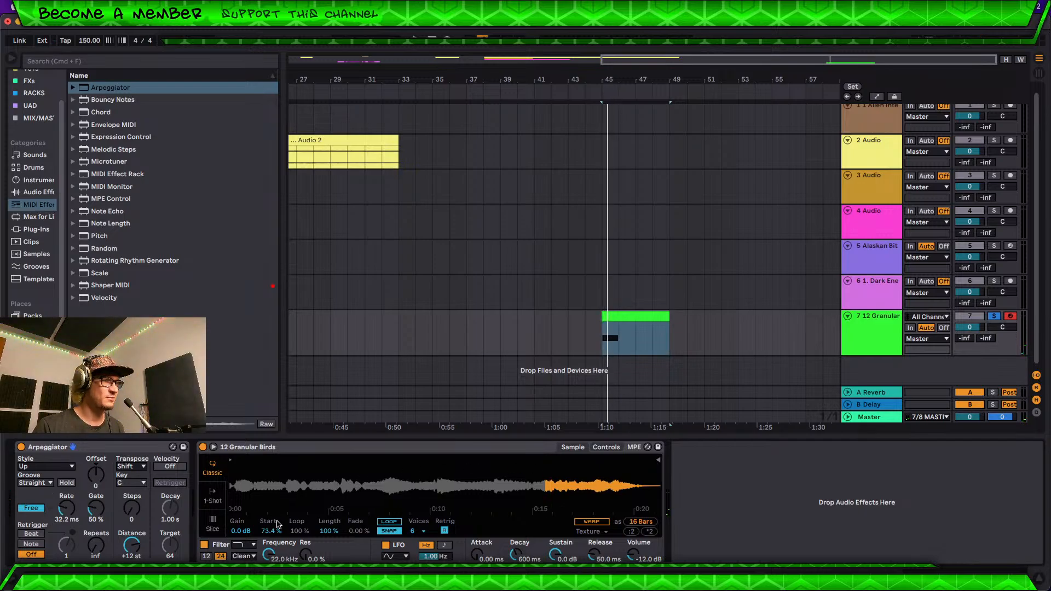
left_click_drag(272, 531, 271, 552)
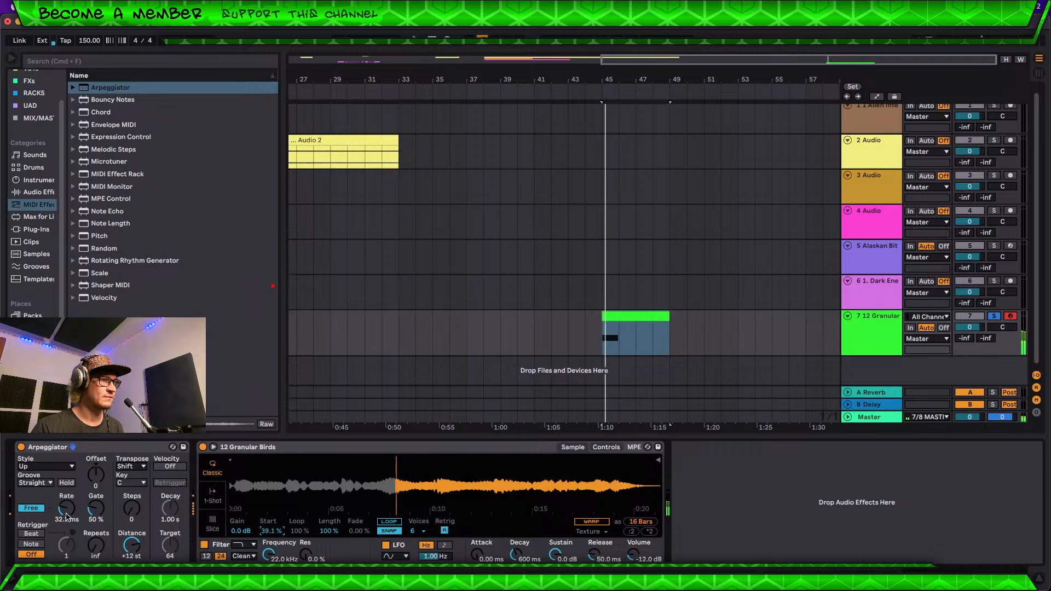
left_click_drag(66, 508, 66, 511)
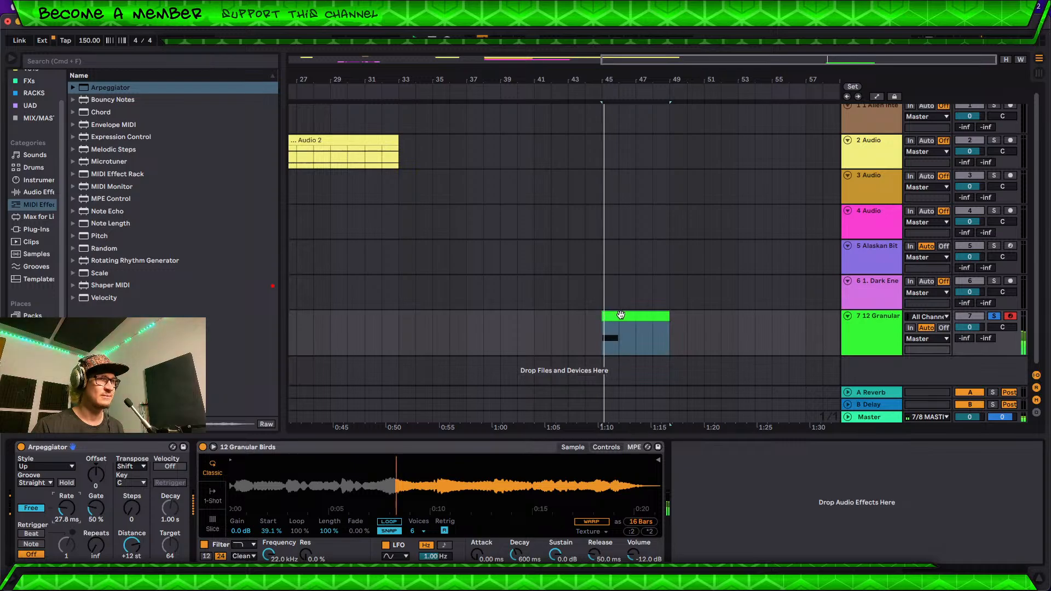
Step: Play the arpeggiated clip while sweeping Simpler's Transpose value, and return it to 0 st
left_click(612, 329)
left_click(607, 448)
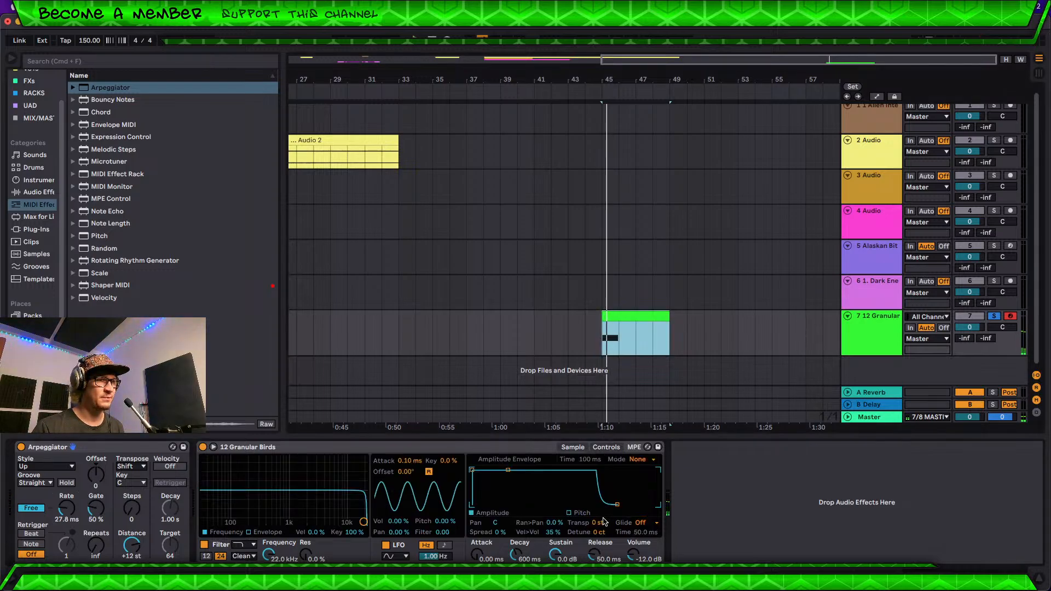
left_click_drag(604, 522, 604, 503)
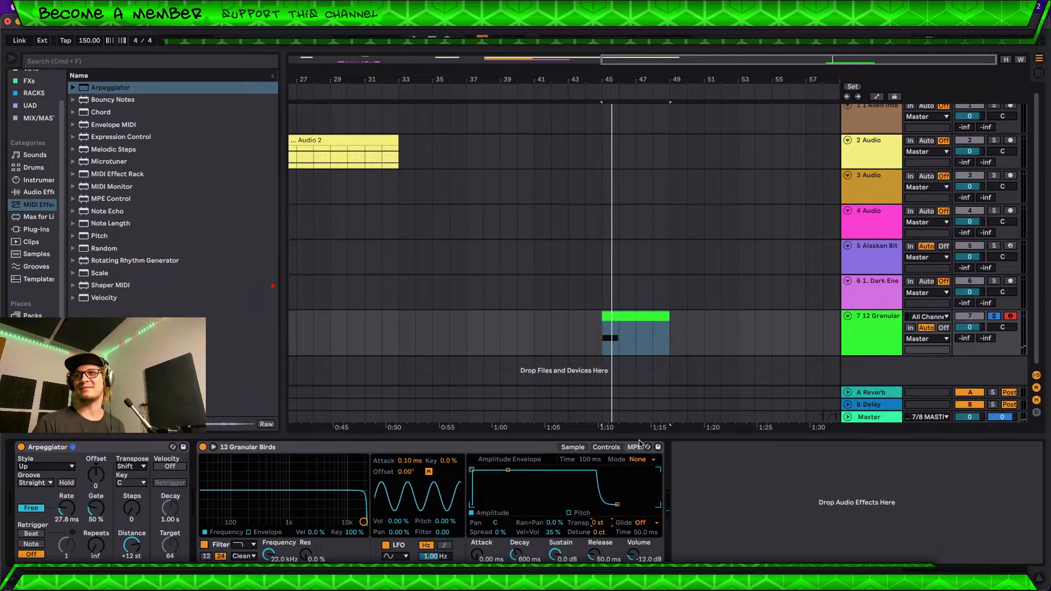
Step: Extend the C3 note across the whole four-bar Granular Birds clip with Legato and play the clip
double_click(658, 329)
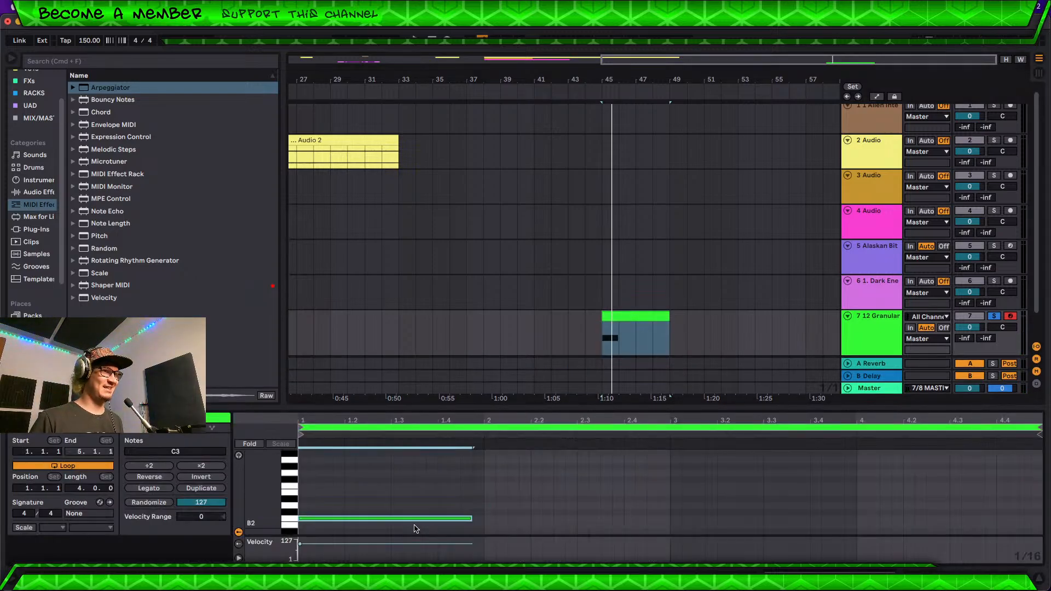
left_click(639, 305)
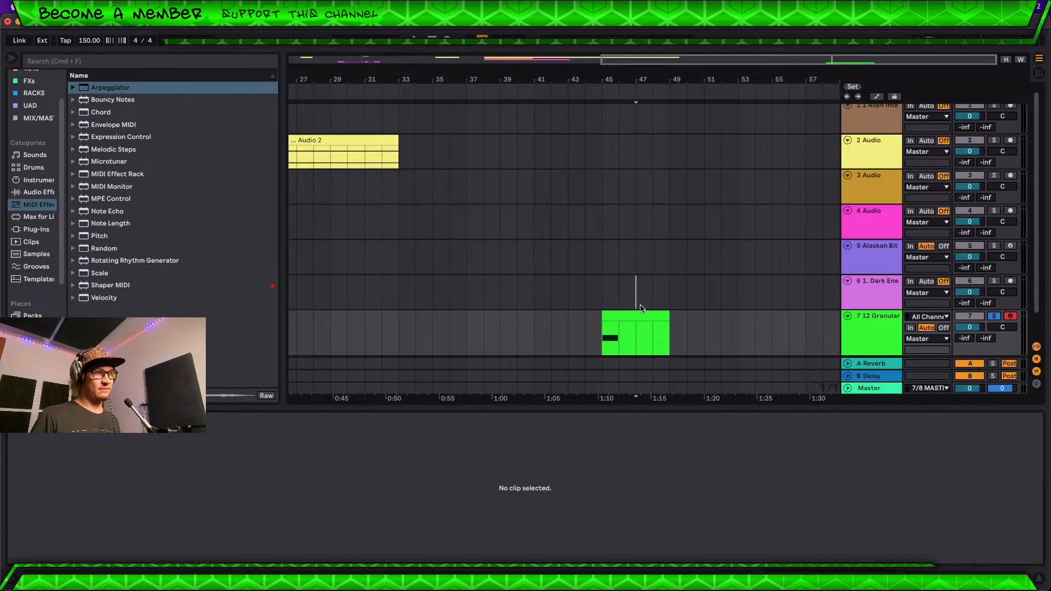
left_click(643, 314)
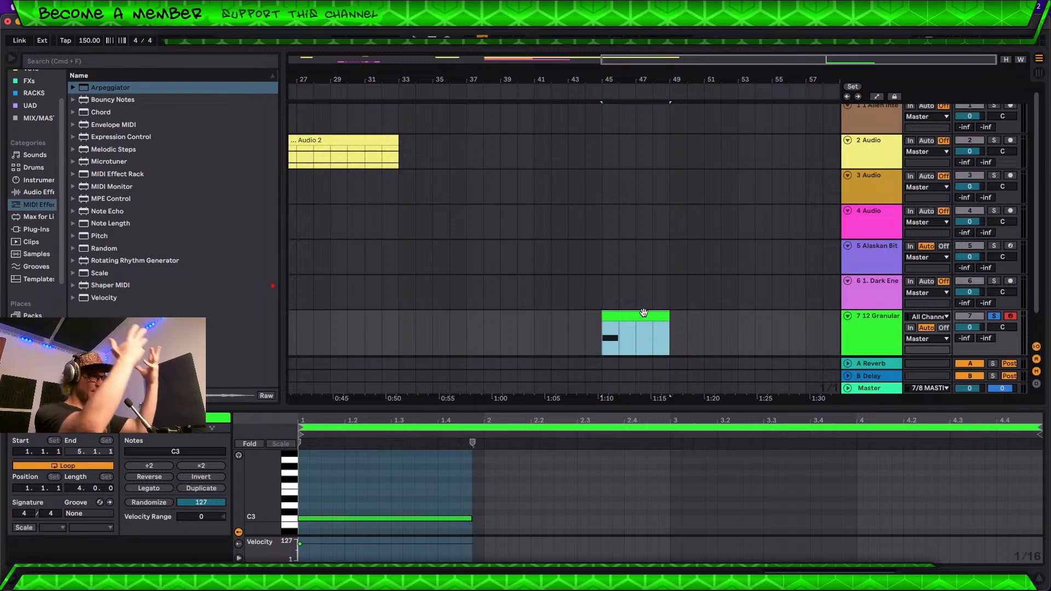
left_click(342, 488)
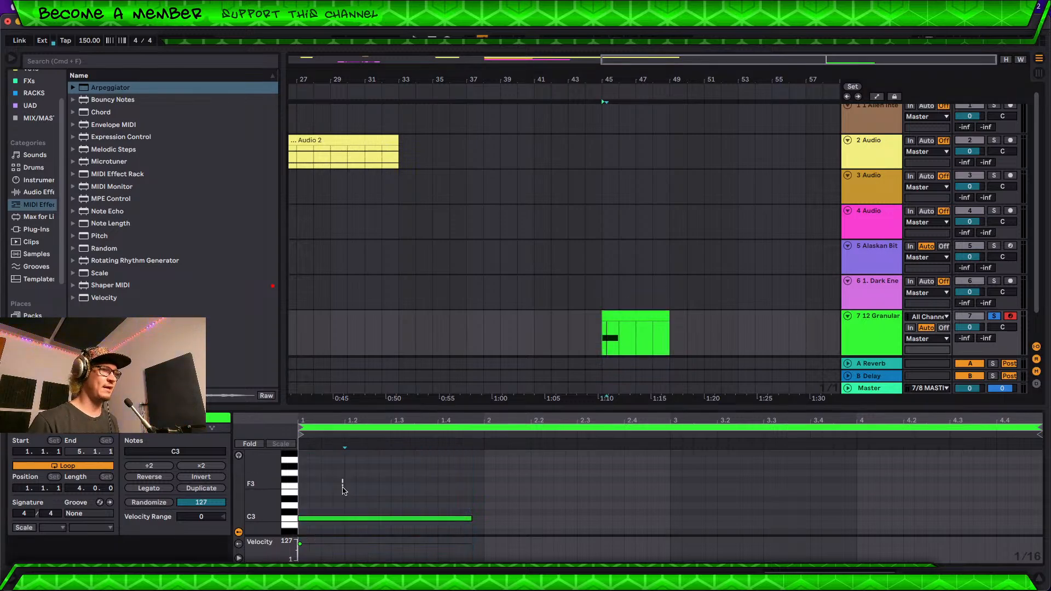
key("super+a")
left_click(149, 488)
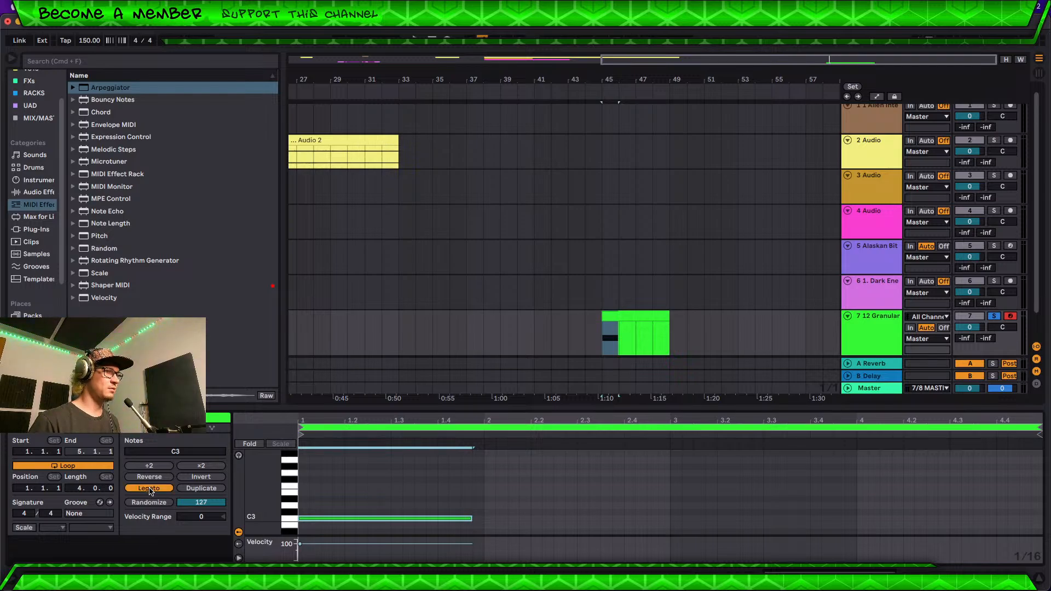
left_click(662, 315)
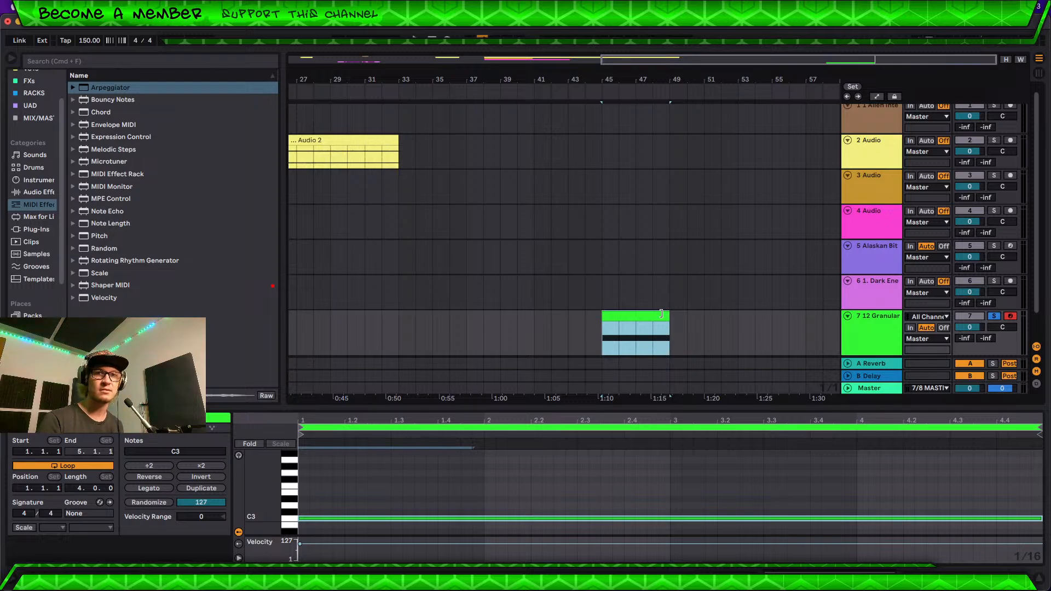
key("space")
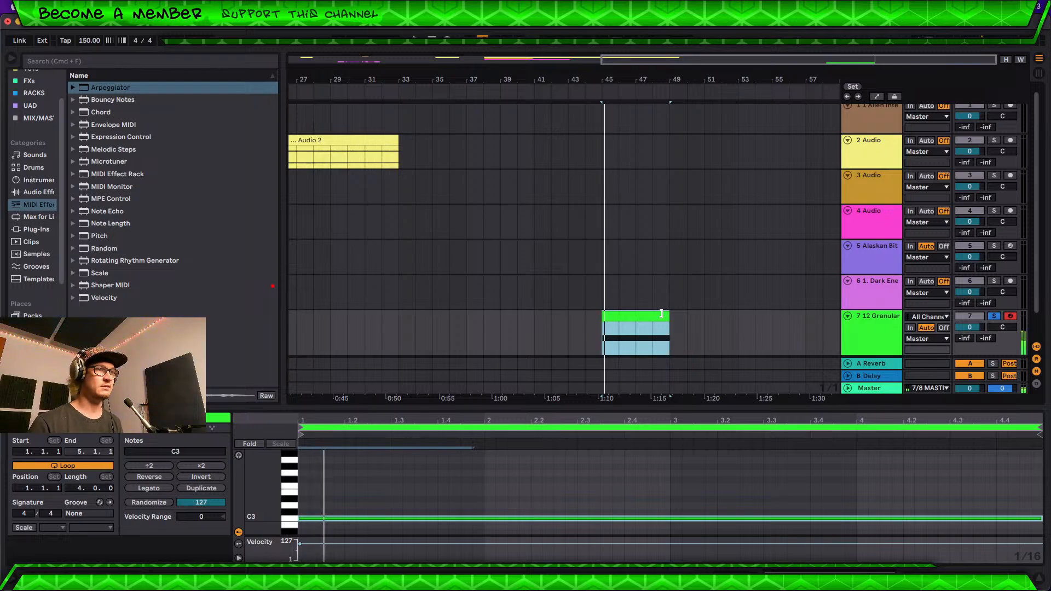
Step: Preview the original Granular Birds sample, bypass the Arpeggiator and play the clip without it for comparison
left_click(867, 331)
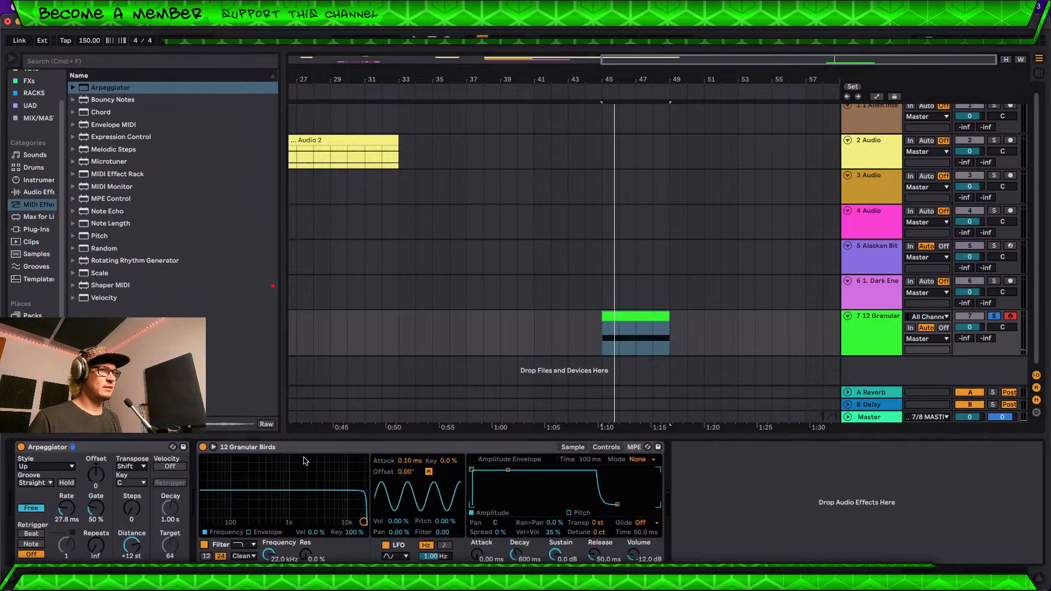
left_click(863, 329)
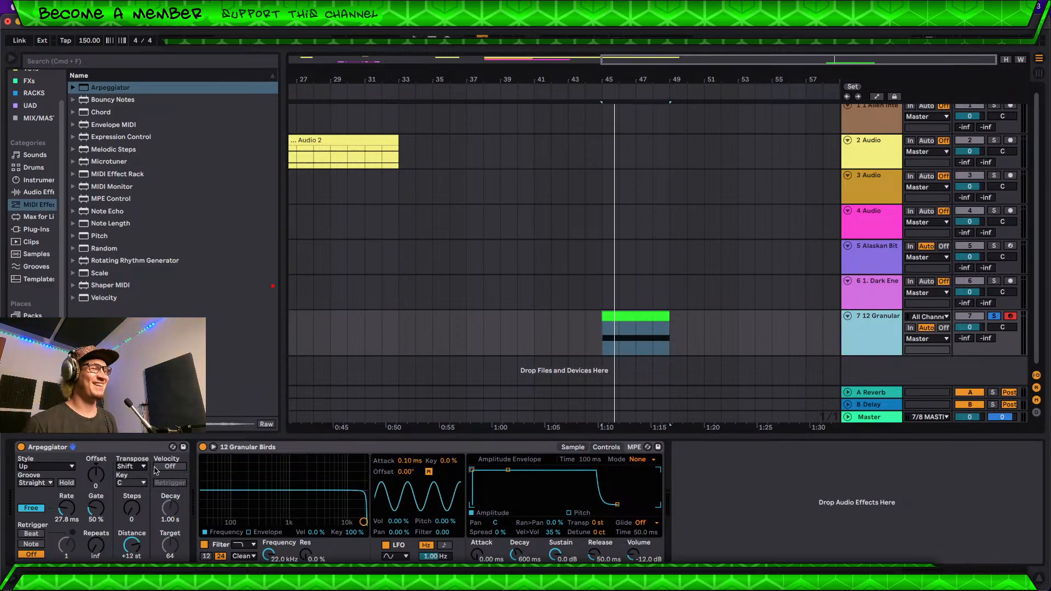
left_click(34, 353)
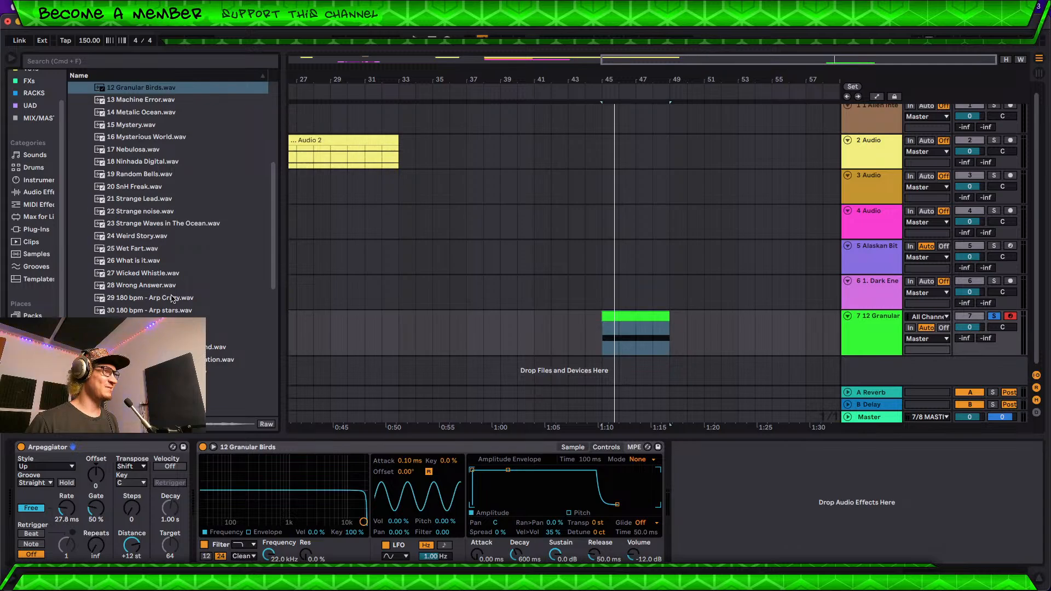
left_click(151, 90)
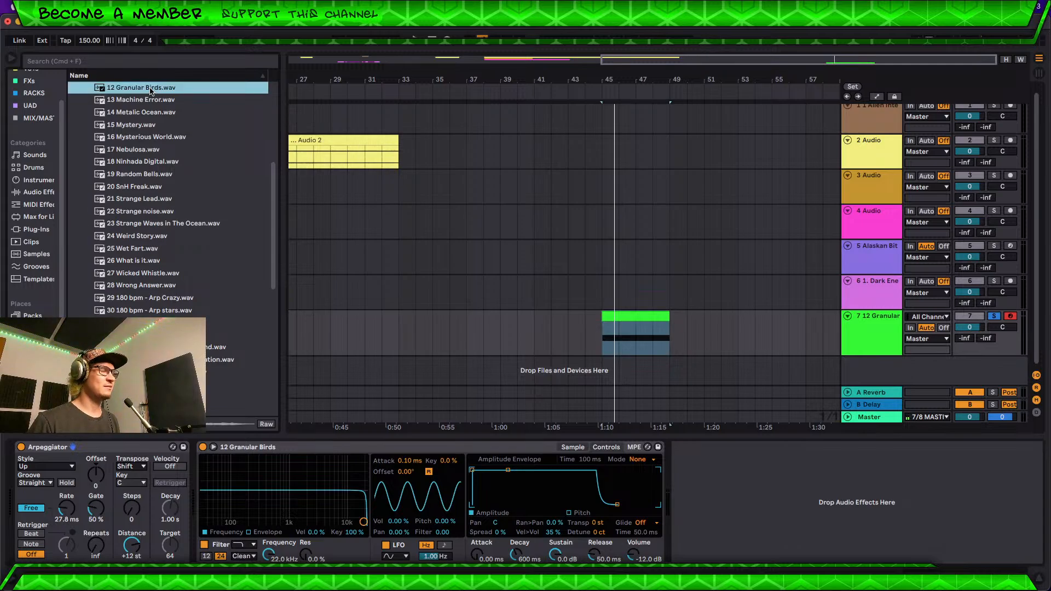
left_click(21, 447)
left_click(635, 315)
key("space")
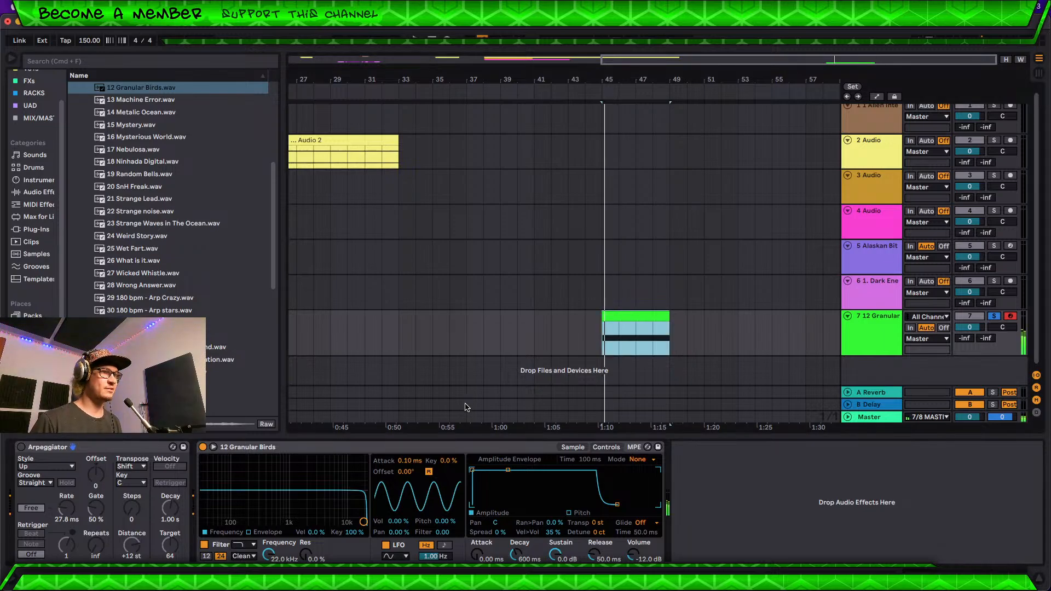
Step: Set Simpler's sample Start to 0 % and compare the unstuttered playback with the original Granular Birds file
left_click(573, 447)
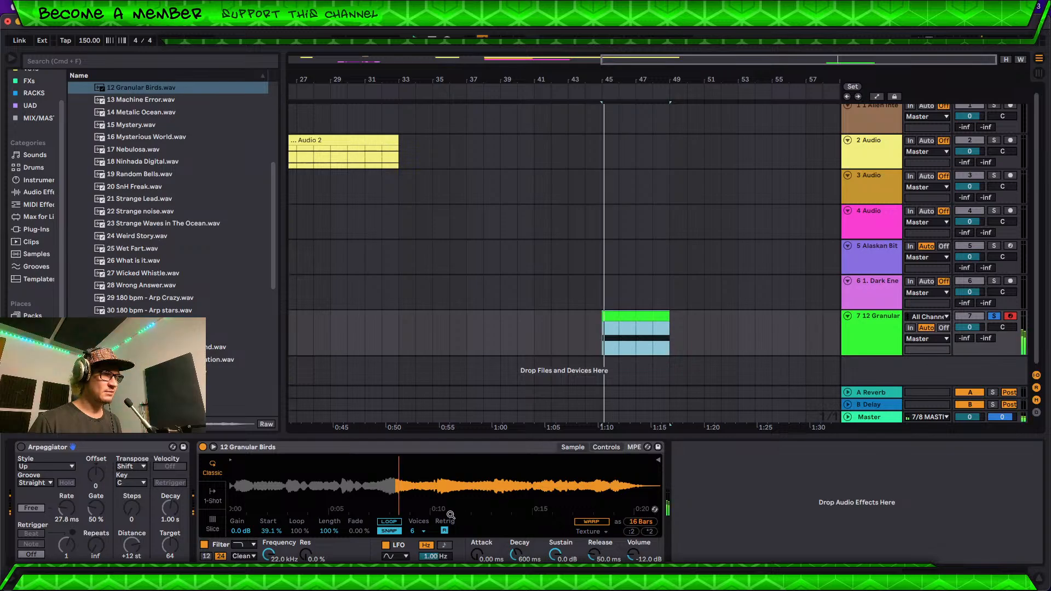
left_click_drag(272, 530, 272, 564)
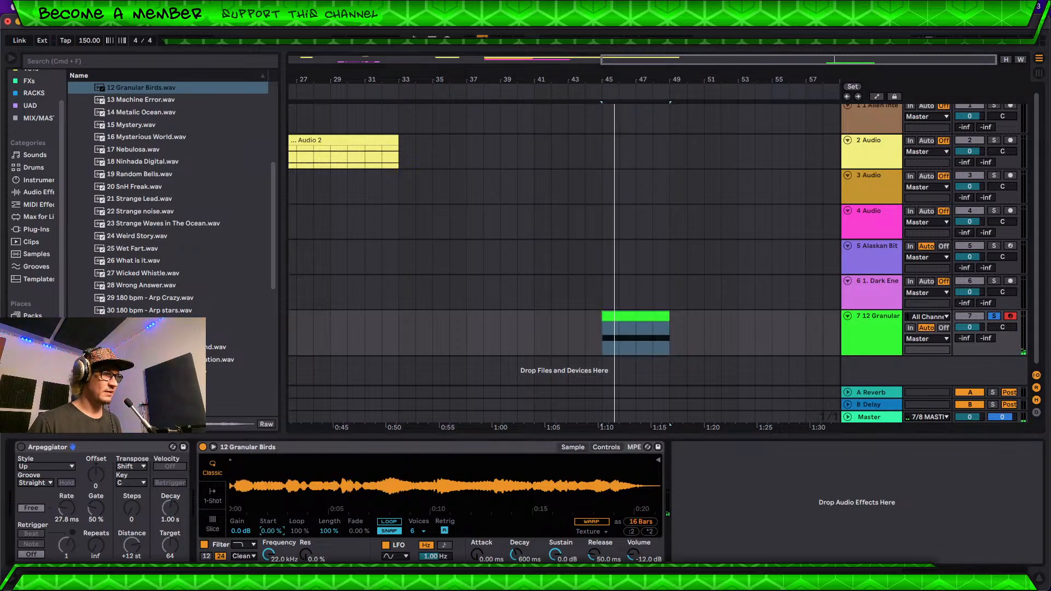
key("space")
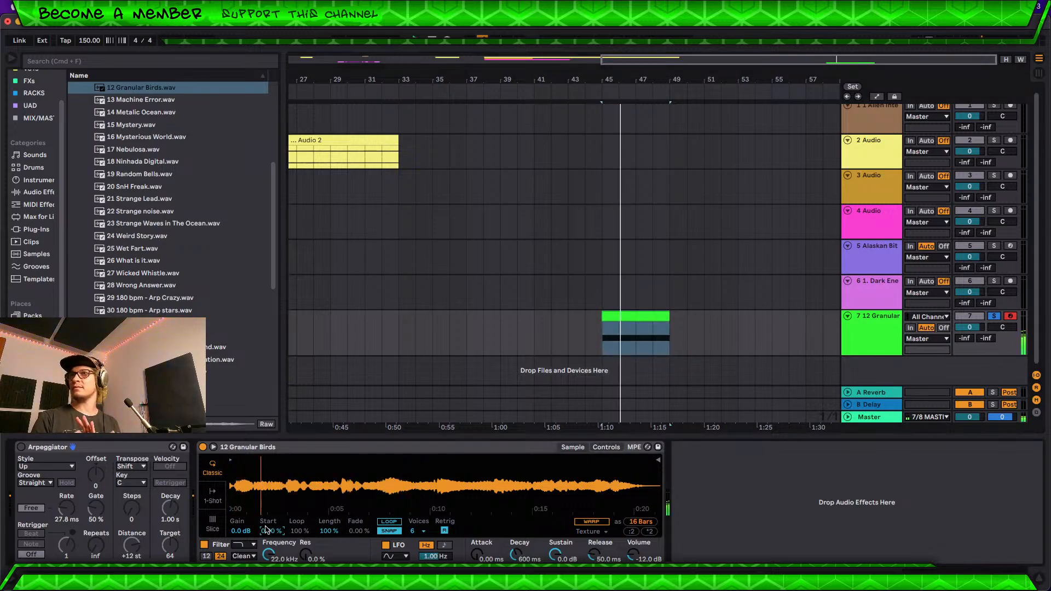
left_click(143, 87)
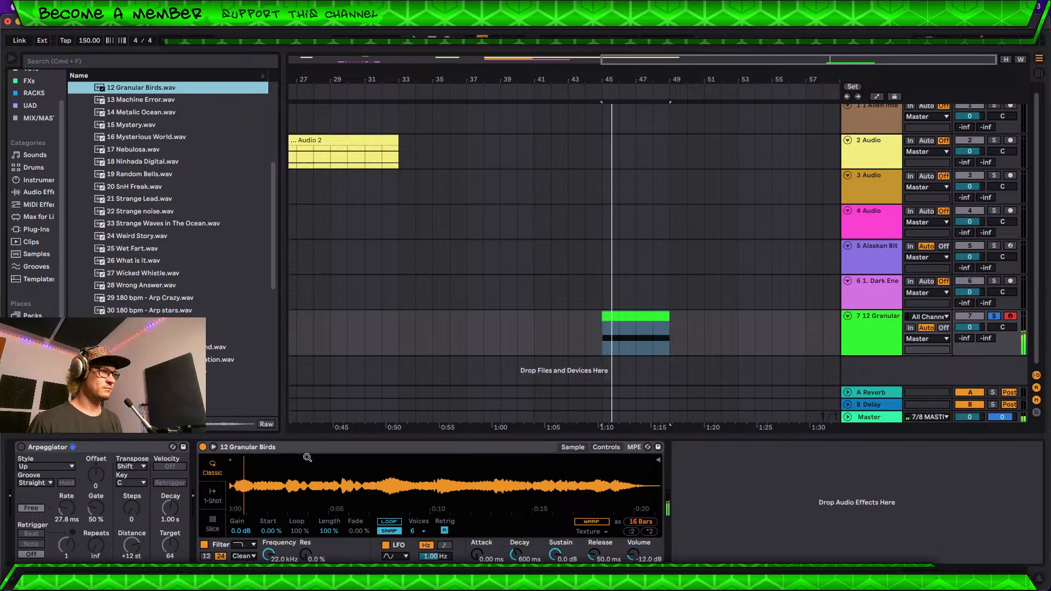
Step: Turn the Arpeggiator back on and play the Granular Birds clip from its beginning
left_click(21, 447)
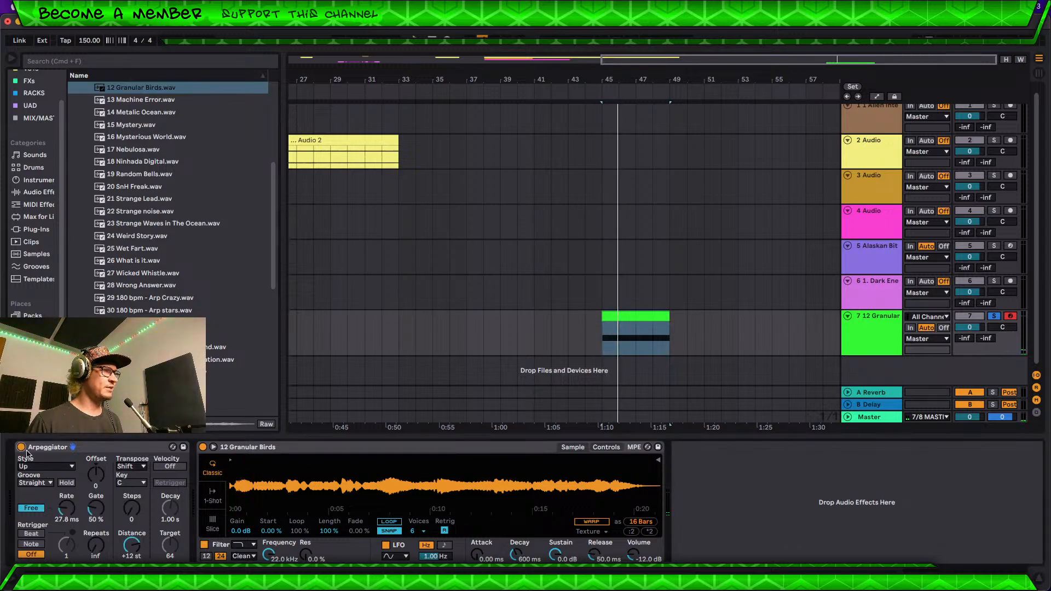
left_click(617, 316)
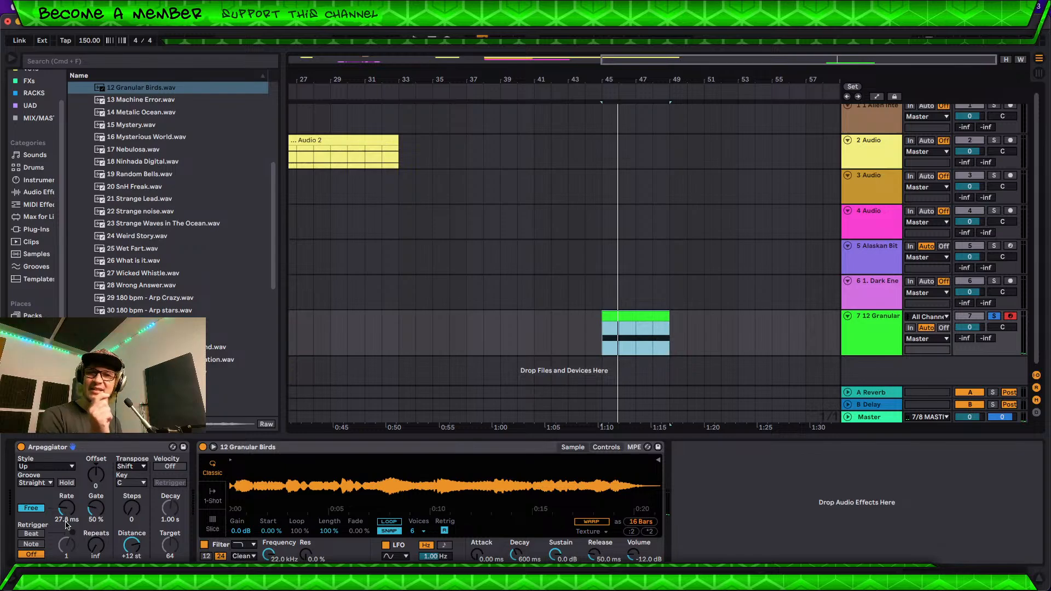
key("space")
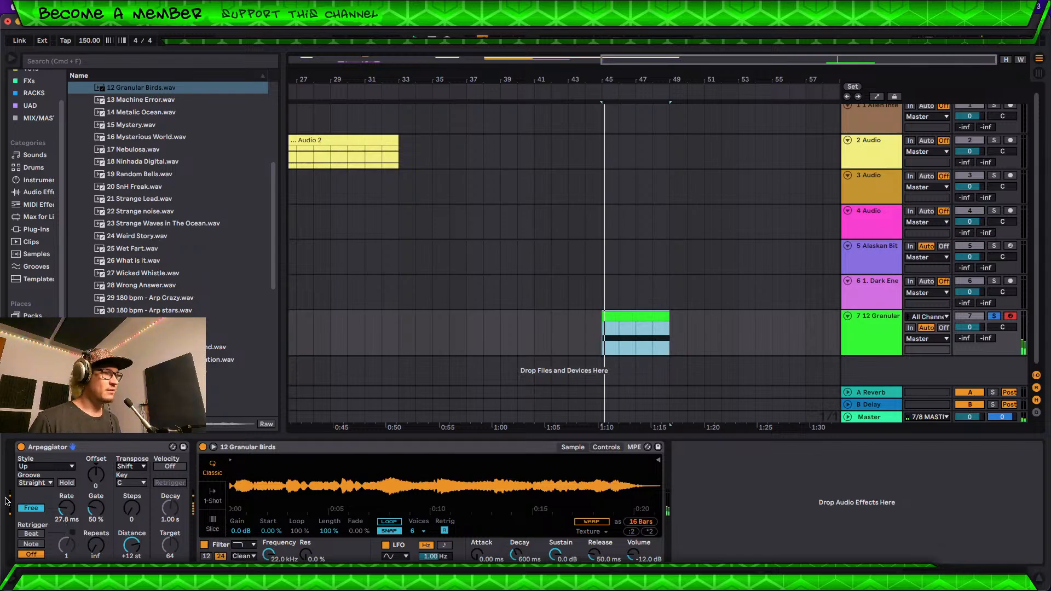
Step: Set Simpler's sample Start to 36.7 % and the Arpeggiator's Rate to 24.0 ms, auditioning other rates during playback
left_click(264, 531)
left_click_drag(265, 531, 264, 512)
key("space")
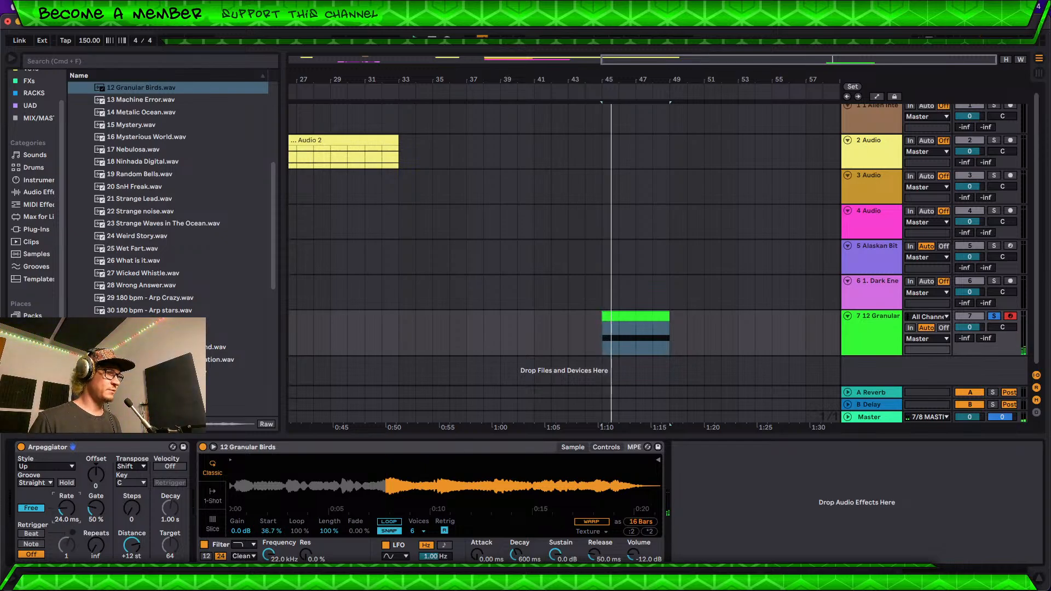
left_click_drag(66, 508, 66, 511)
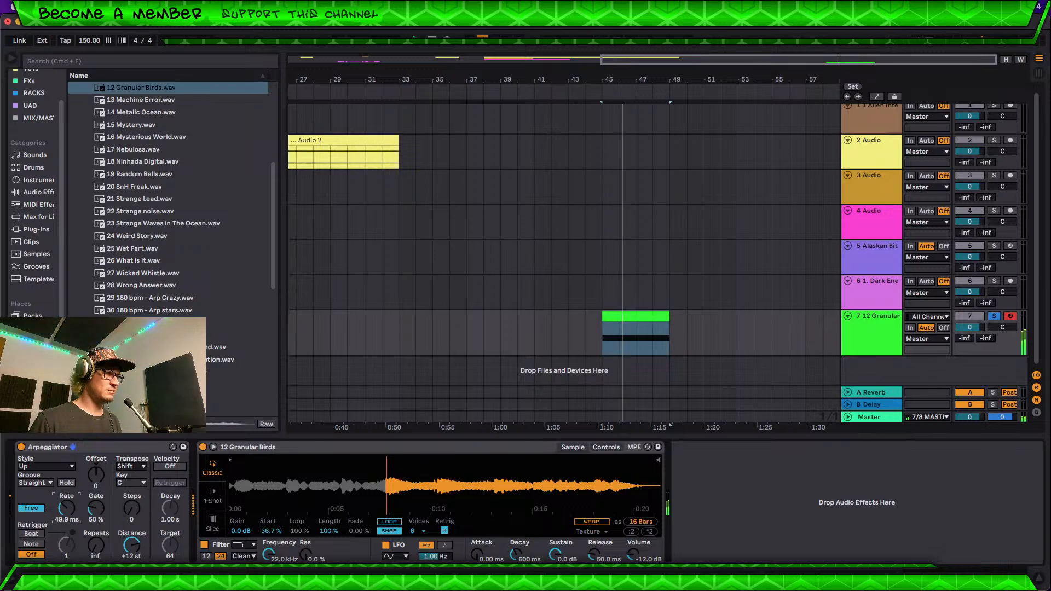
mouse_move(66, 511)
left_mouse_down()
mouse_move(66, 502)
mouse_move(66, 511)
left_mouse_up()
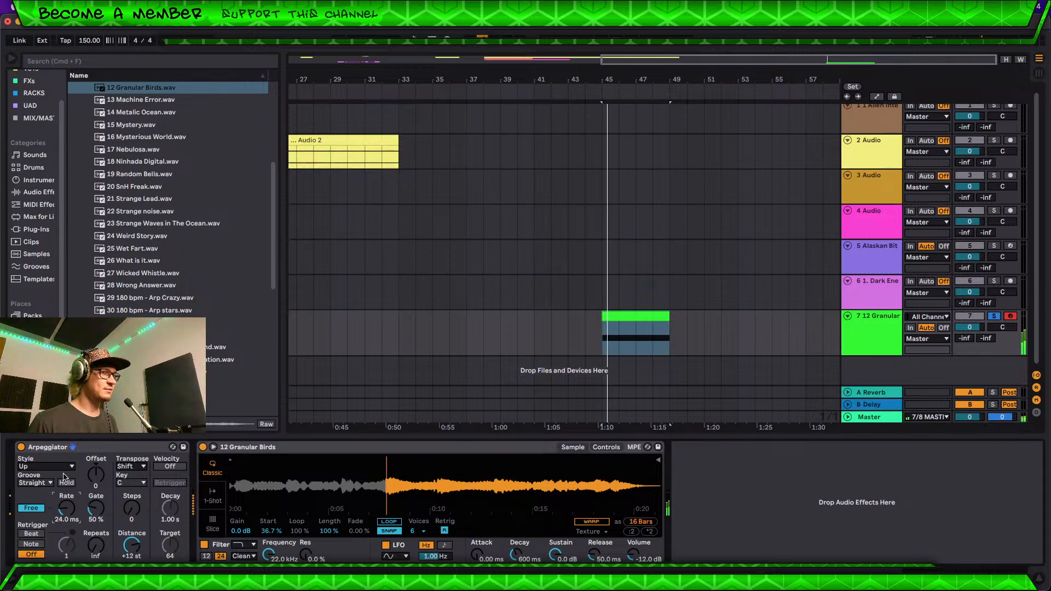
Step: Sweep Simpler's transposition up and down over the sustained stutter, and reset it to 0 st
left_click(606, 448)
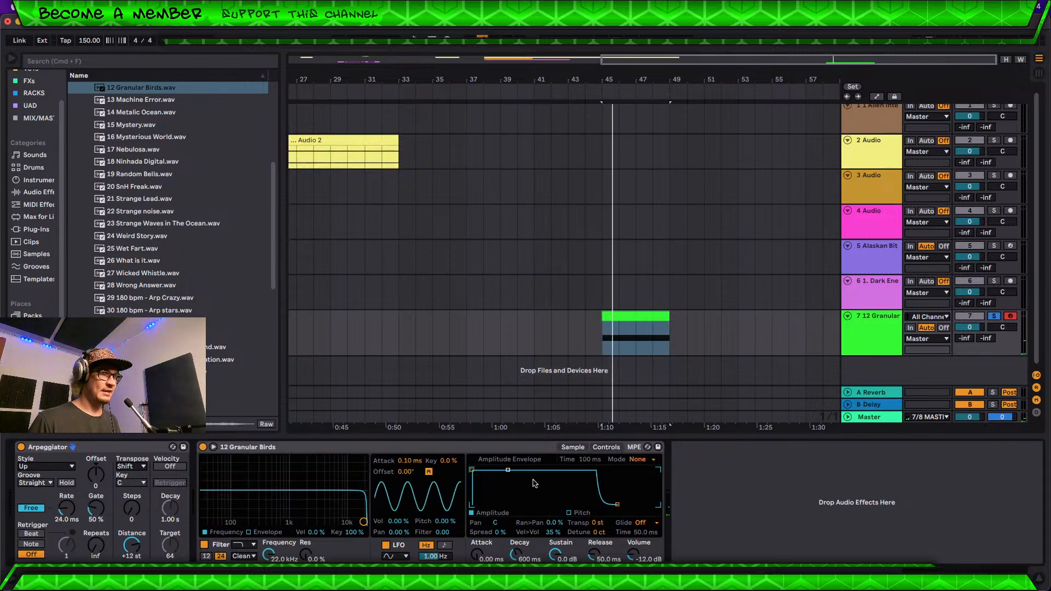
left_click_drag(599, 527, 599, 479)
left_click_drag(600, 523, 600, 547)
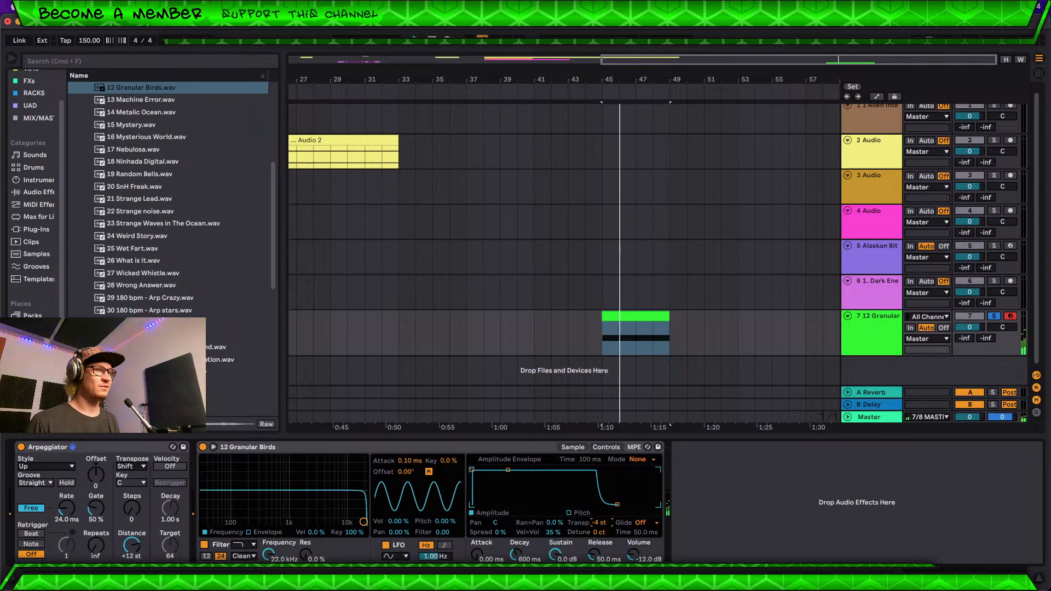
Step: Automate Simpler's transposition as a rising ramp from 0 st across the whole Granular Birds clip, and enlarge its automation lane during playback
left_click(879, 96)
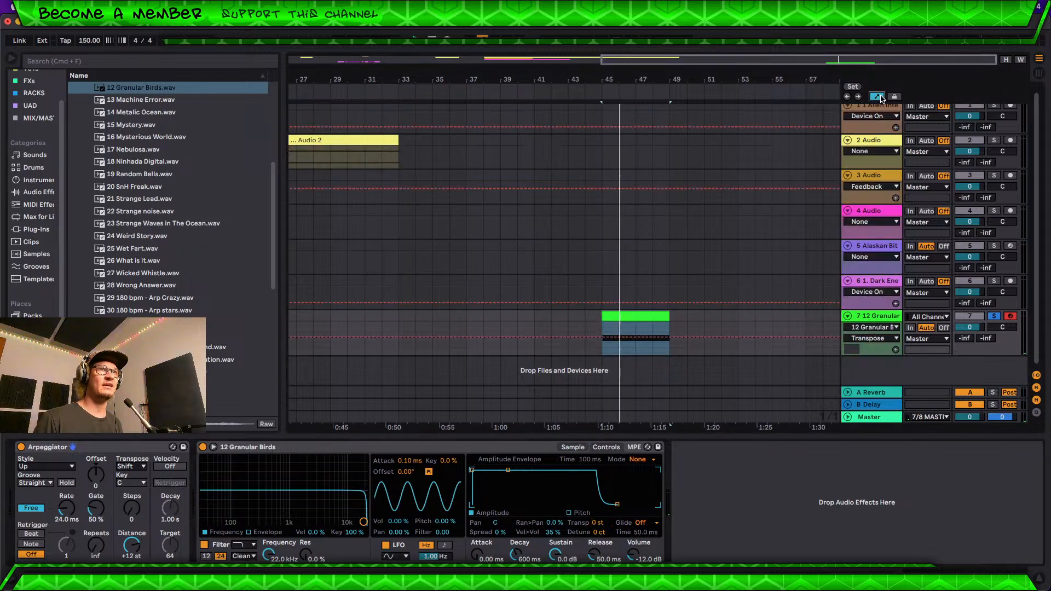
left_click(600, 338)
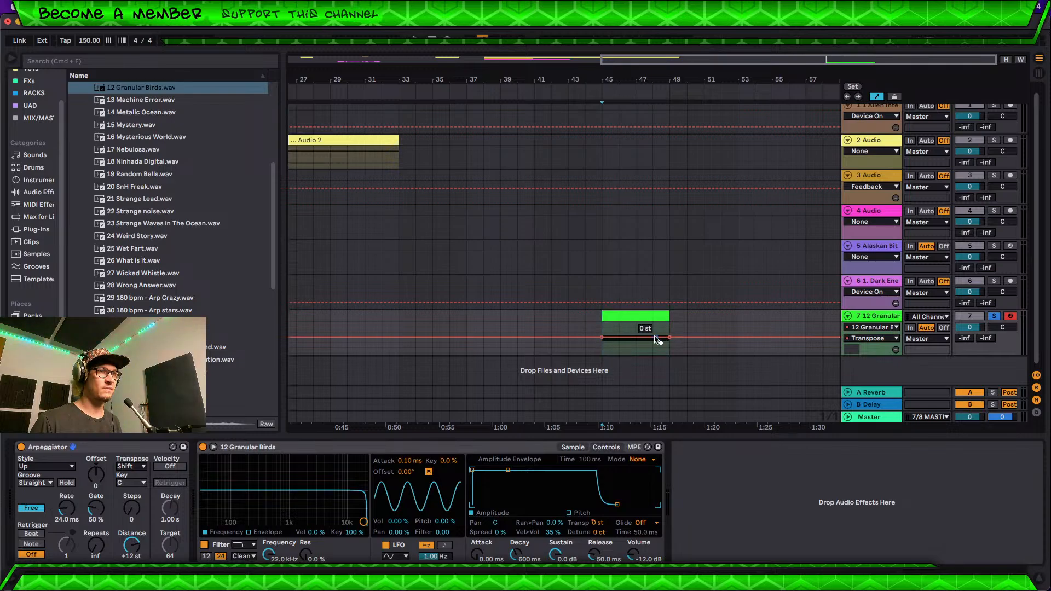
left_click_drag(670, 337, 670, 322)
key("space")
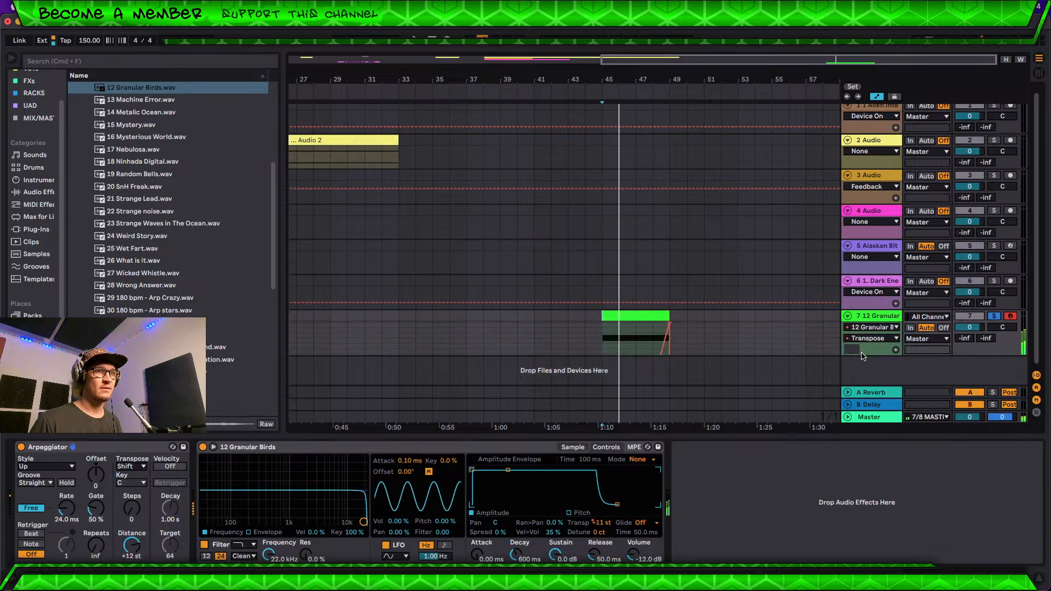
left_click_drag(862, 356, 861, 386)
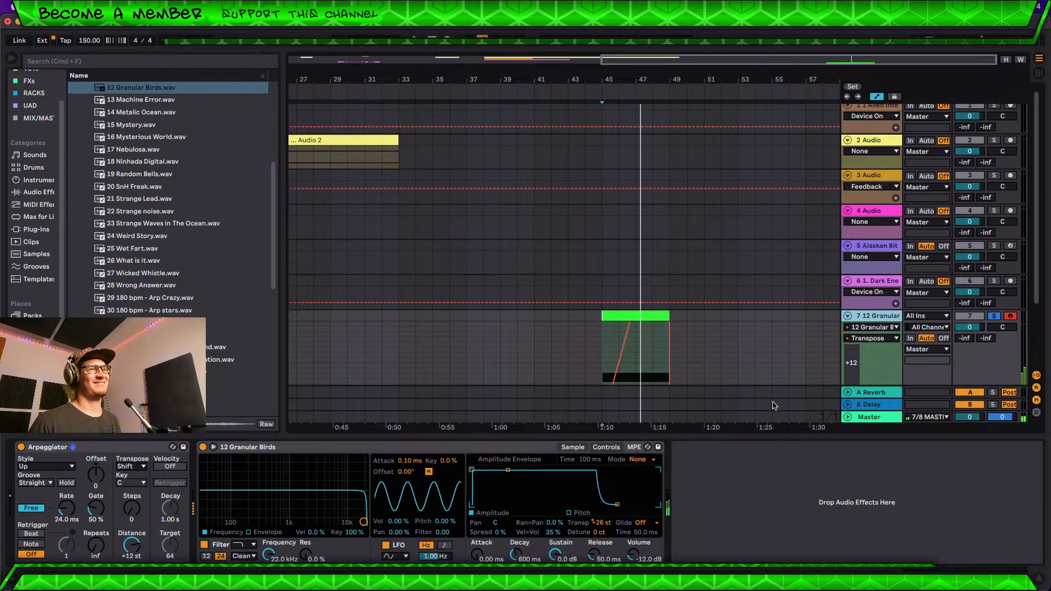
left_click_drag(774, 438, 765, 534)
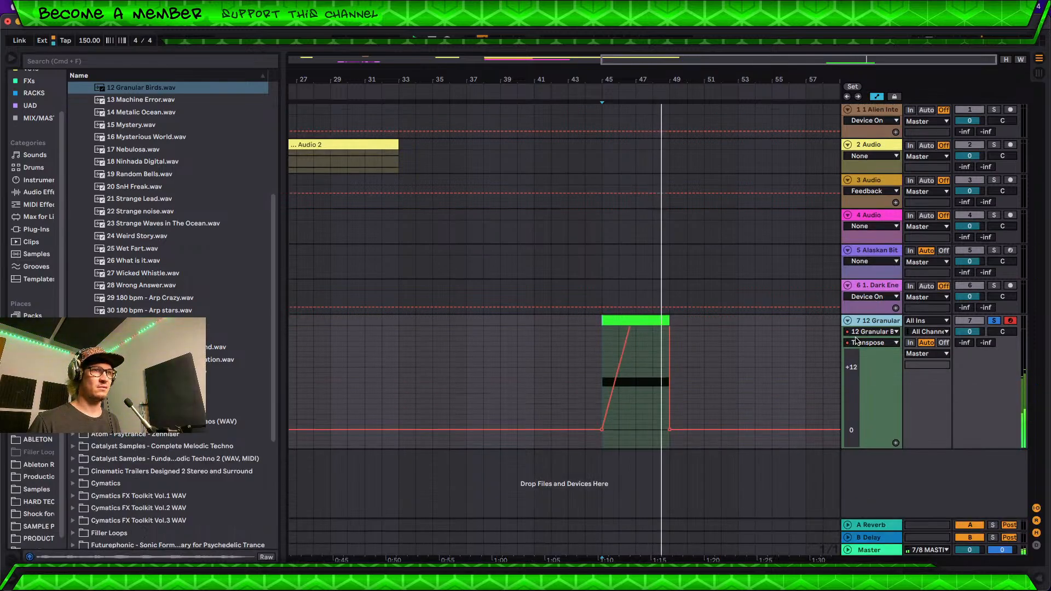
double_click(863, 323)
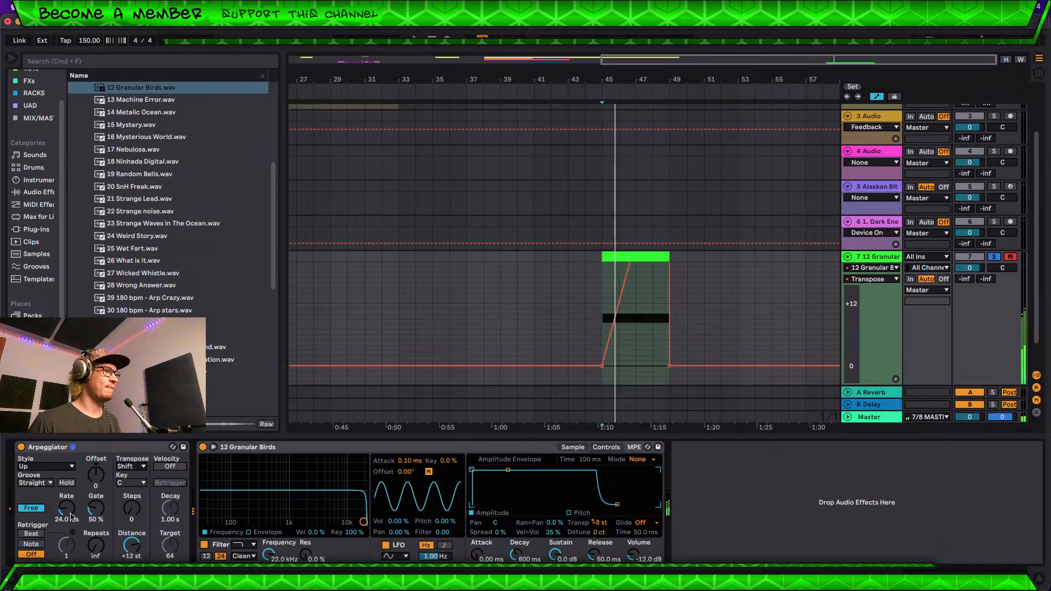
Step: Set the Arpeggiator's Rate to 12.5 ms and Gate to 124 %, and move Simpler's sample Start to 62.5 %
left_click_drag(71, 517, 71, 534)
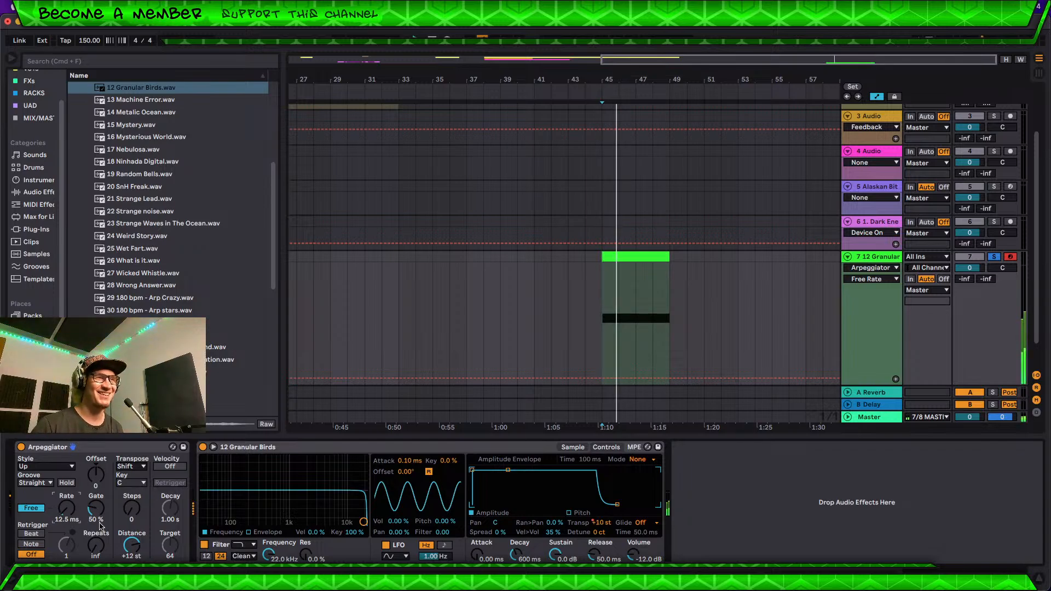
left_click_drag(95, 510, 96, 482)
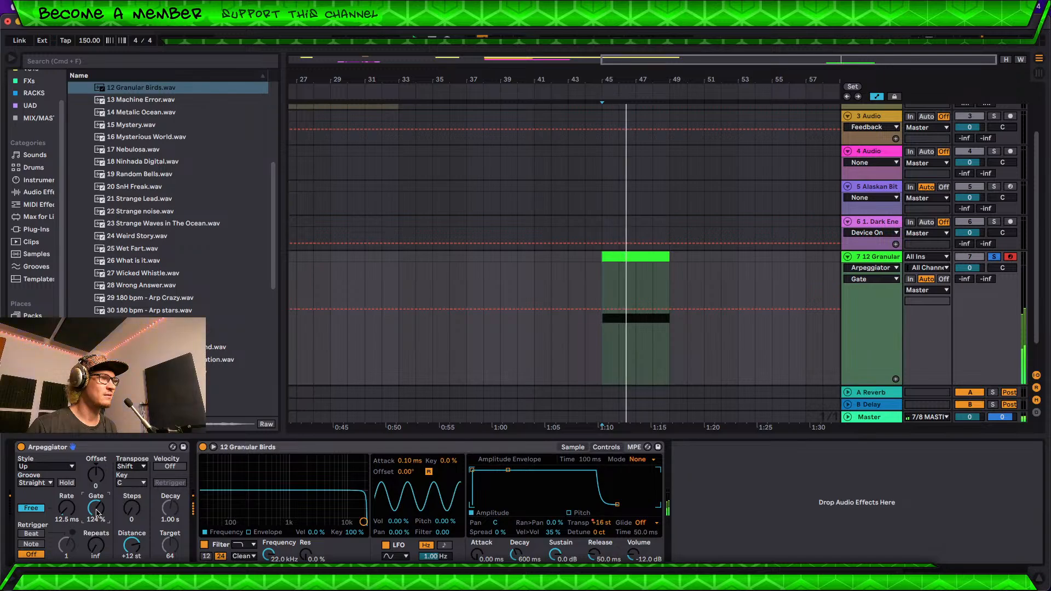
left_click(570, 448)
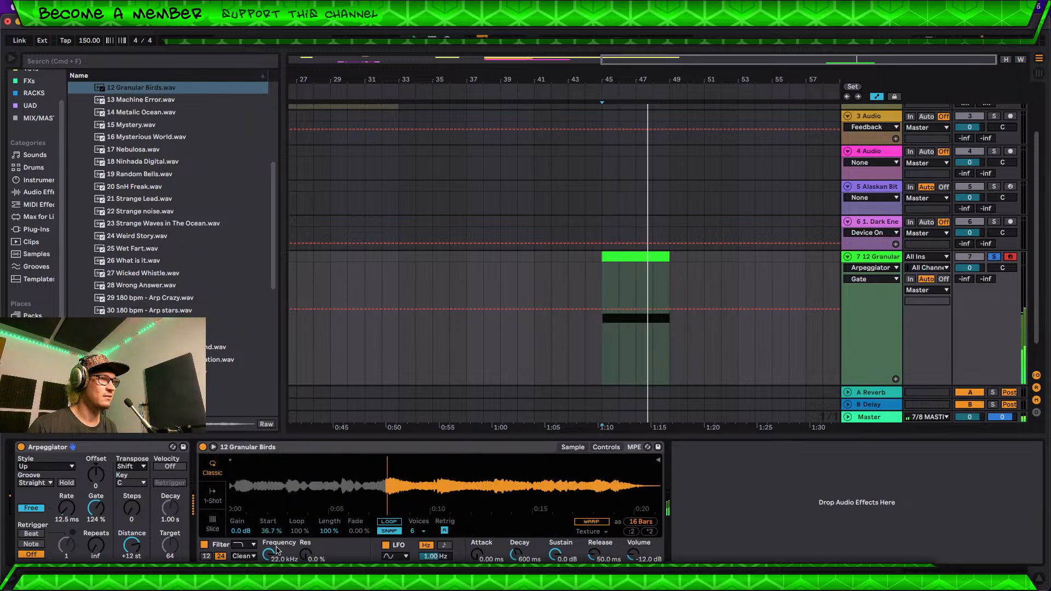
left_click_drag(269, 531, 269, 494)
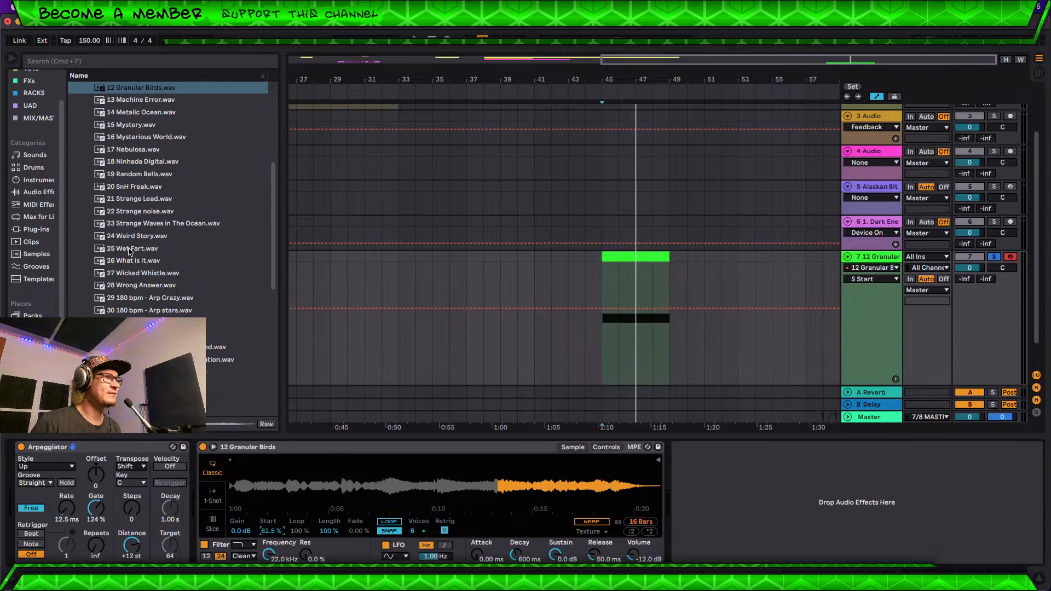
Step: Try 20 SnH Freak.wav with Start at 56.2 % and 26 What is it.wav with Start at 3.91 % in Simpler
left_click_drag(132, 188, 329, 485)
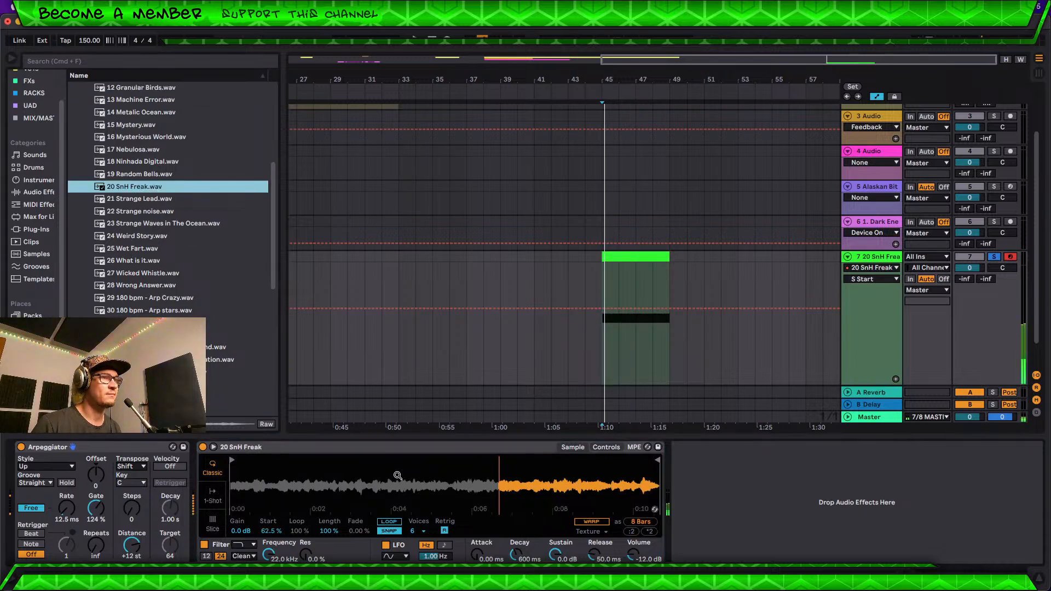
left_click_drag(271, 531, 272, 542)
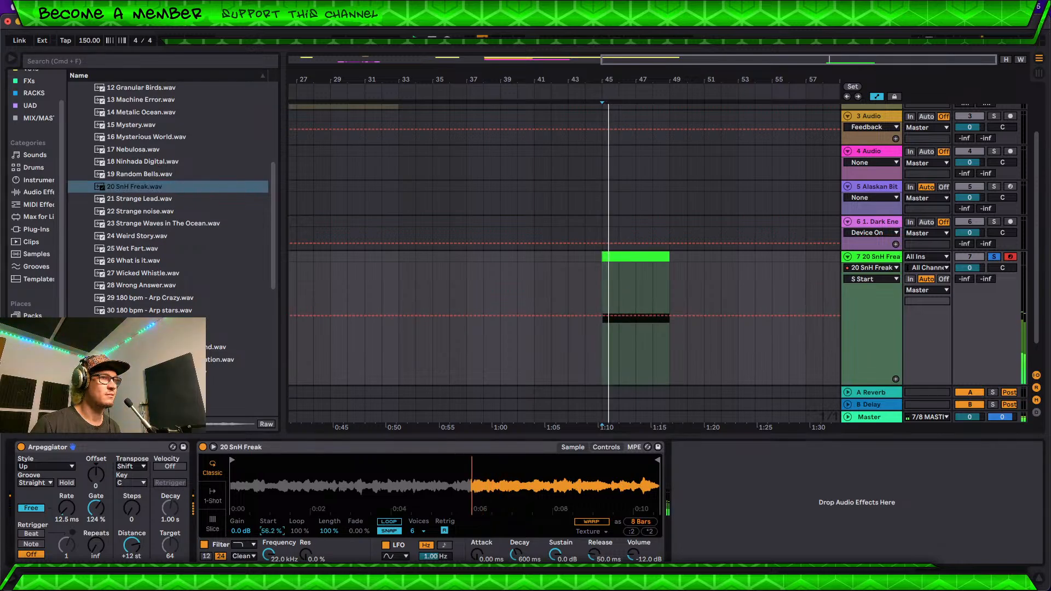
left_click_drag(126, 262, 397, 472)
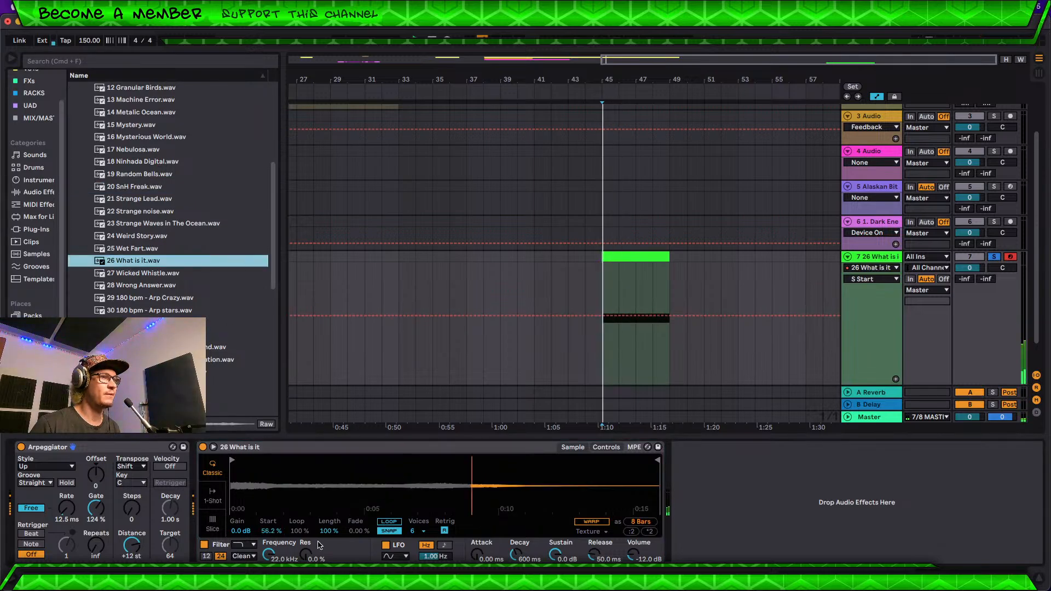
left_click_drag(268, 532, 268, 570)
left_click_drag(269, 531, 269, 538)
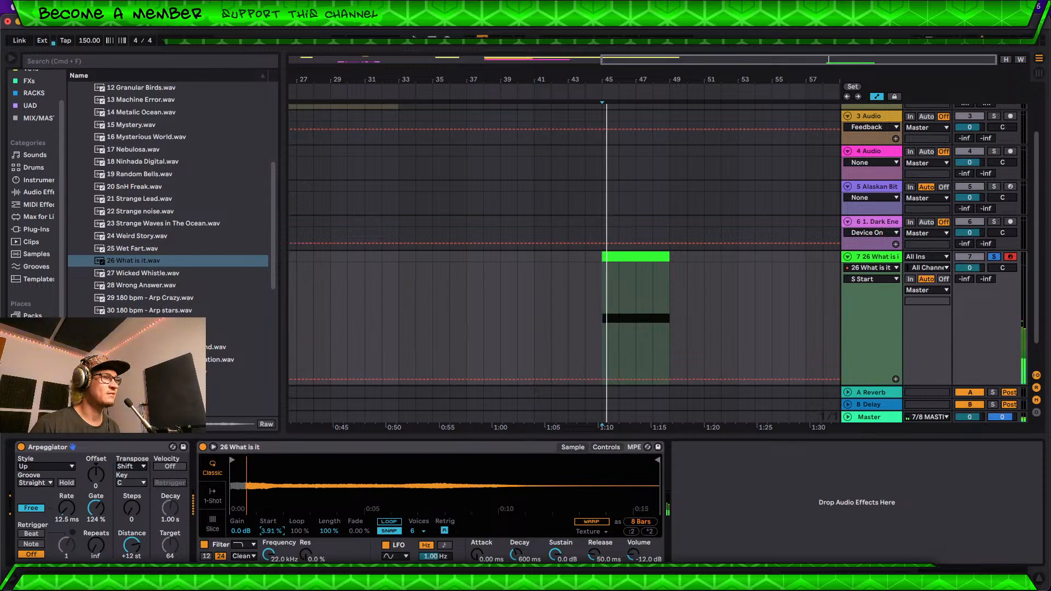
Step: Load the vocal 1. Dark Energy.wav from the Dark Vocals folder into Simpler and set its sample Start to 39.8 %
scroll(36, 246, "down", 1)
scroll(37, 273, "down", 5)
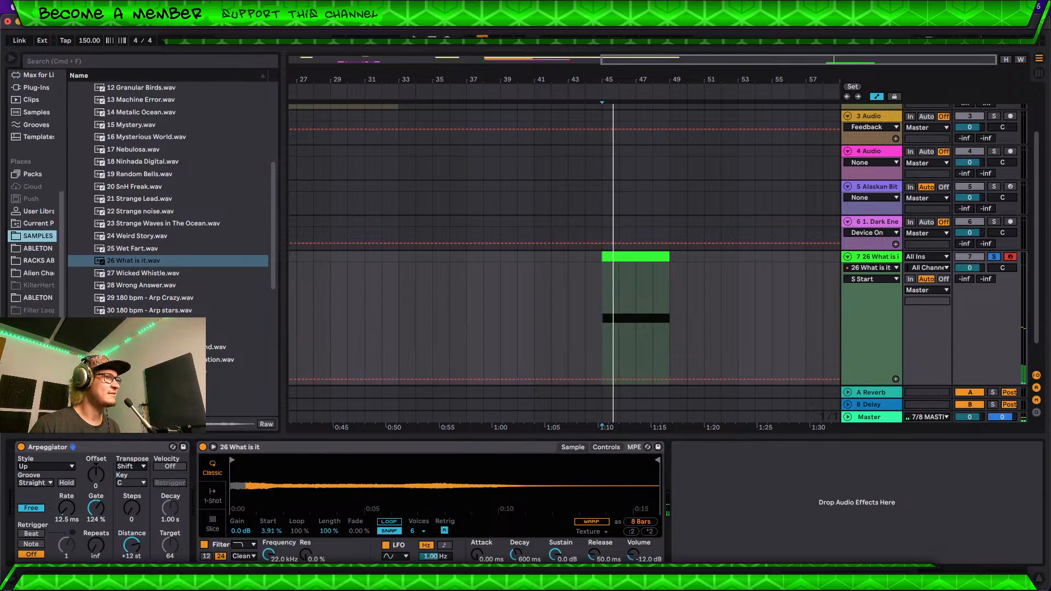
left_click(37, 347)
left_click(36, 360)
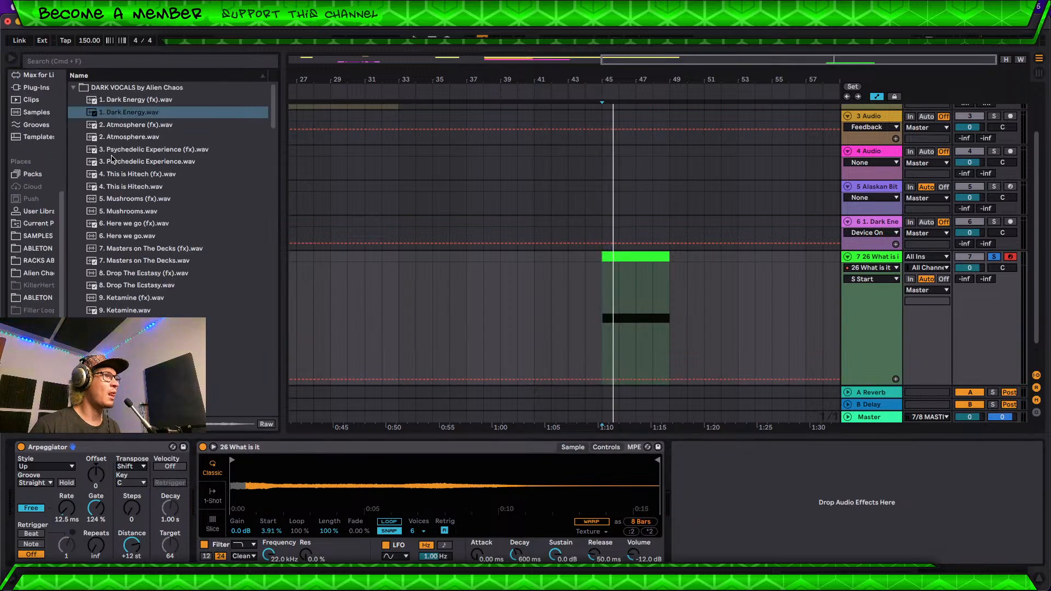
left_click_drag(128, 113, 330, 485)
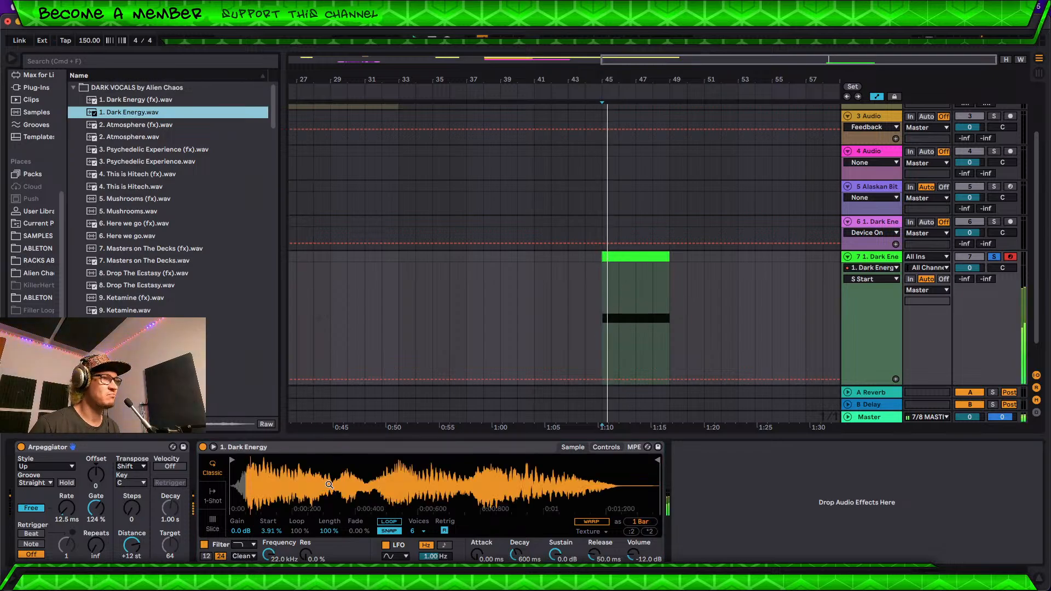
left_click_drag(269, 533, 269, 509)
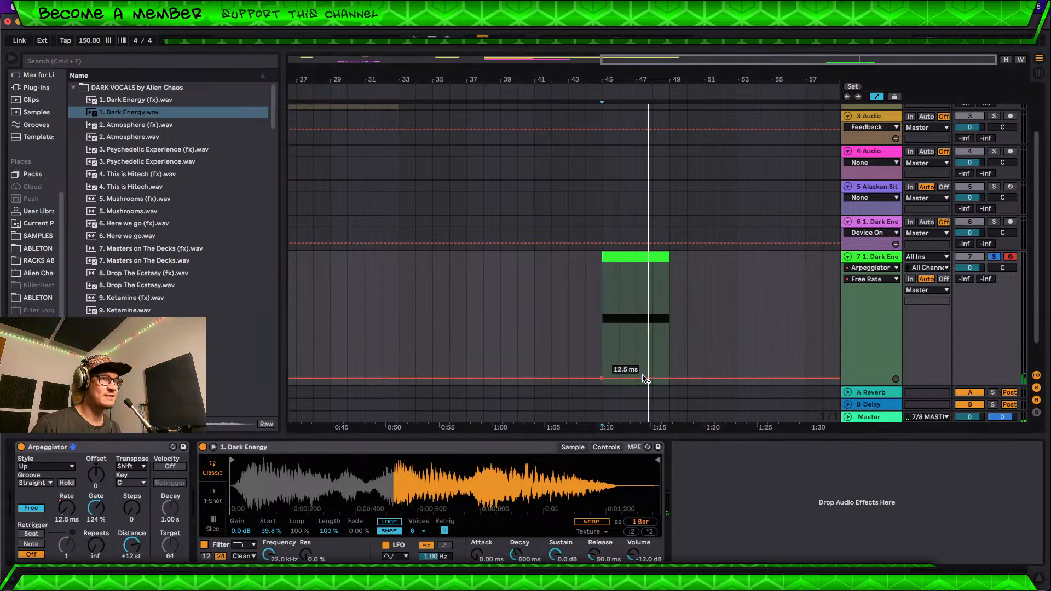
Step: Automate the Arpeggiator's Free Rate as a ramp rising from 12.5 ms to the clip's end, and play the clip
left_click_drag(669, 327, 670, 286)
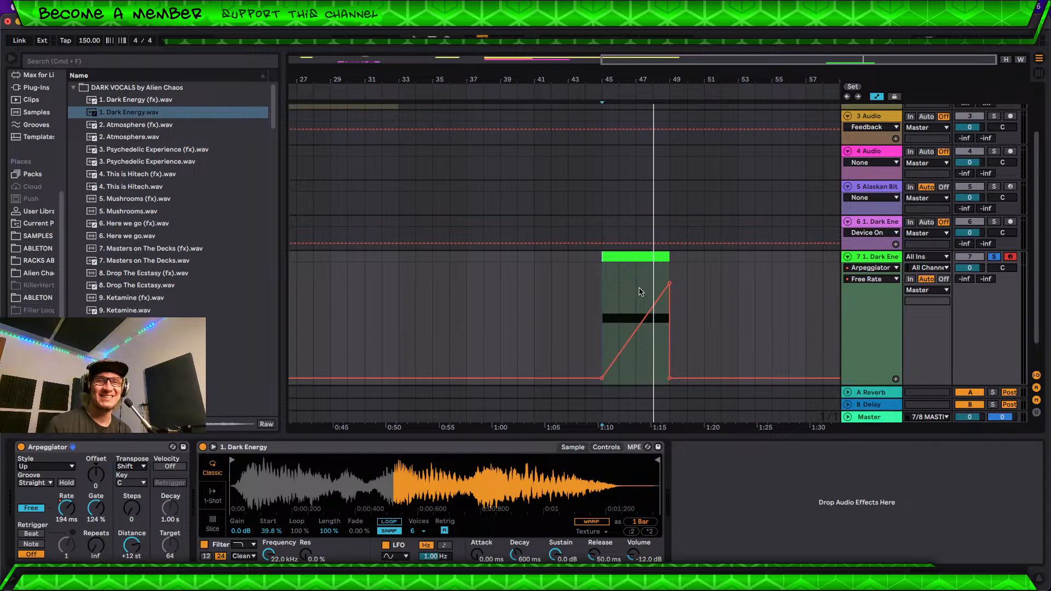
left_click(602, 448)
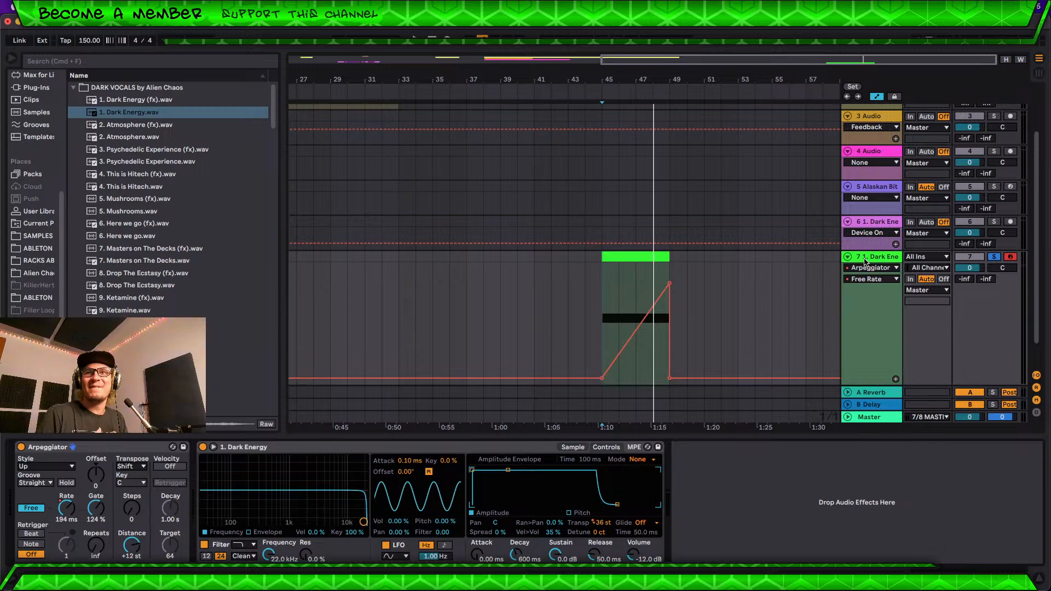
key("space")
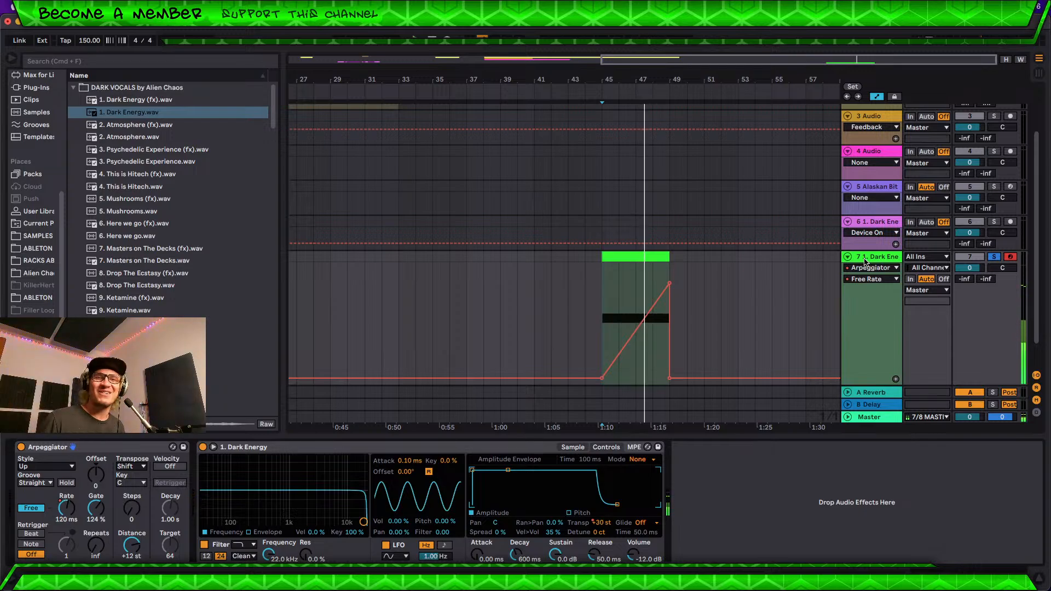
key("space")
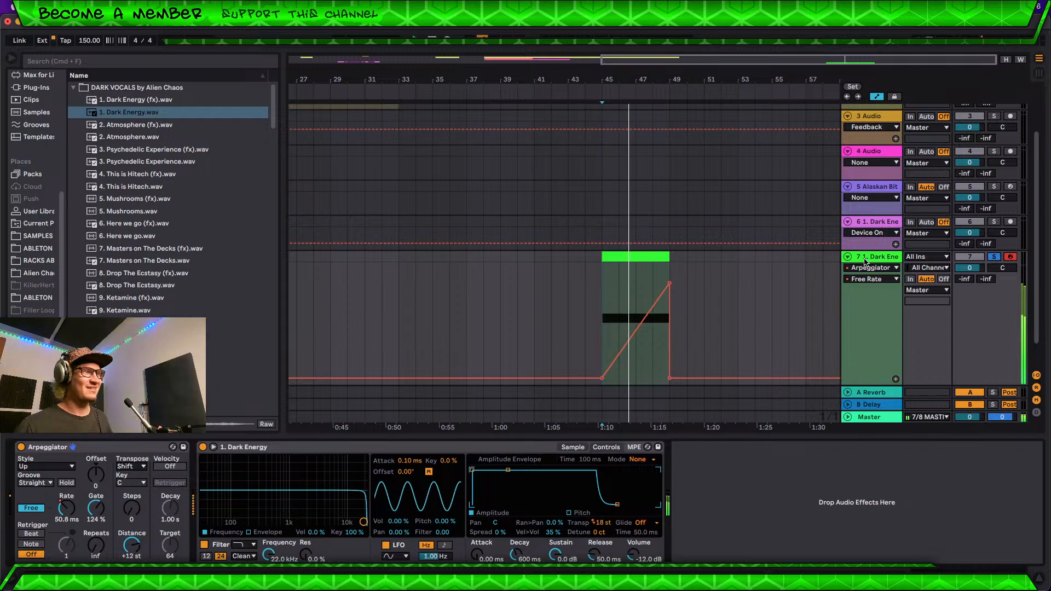
scroll(865, 262, "down", 2)
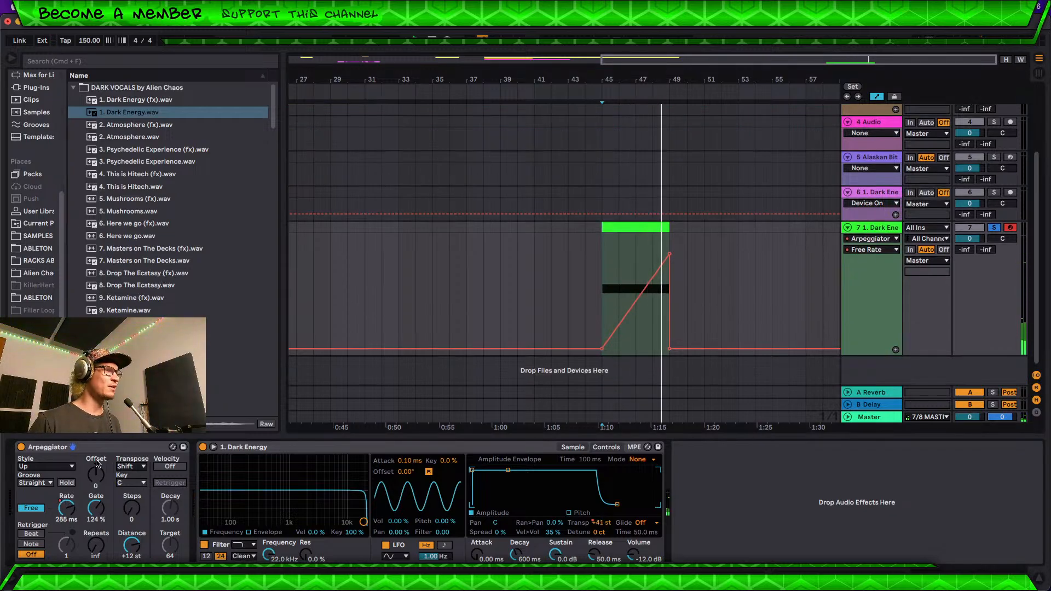
Step: Set Simpler's sample Start to 0 % and replay the clip with the full Dark Energy vocal
left_click(573, 447)
left_click_drag(274, 532, 275, 570)
key("space")
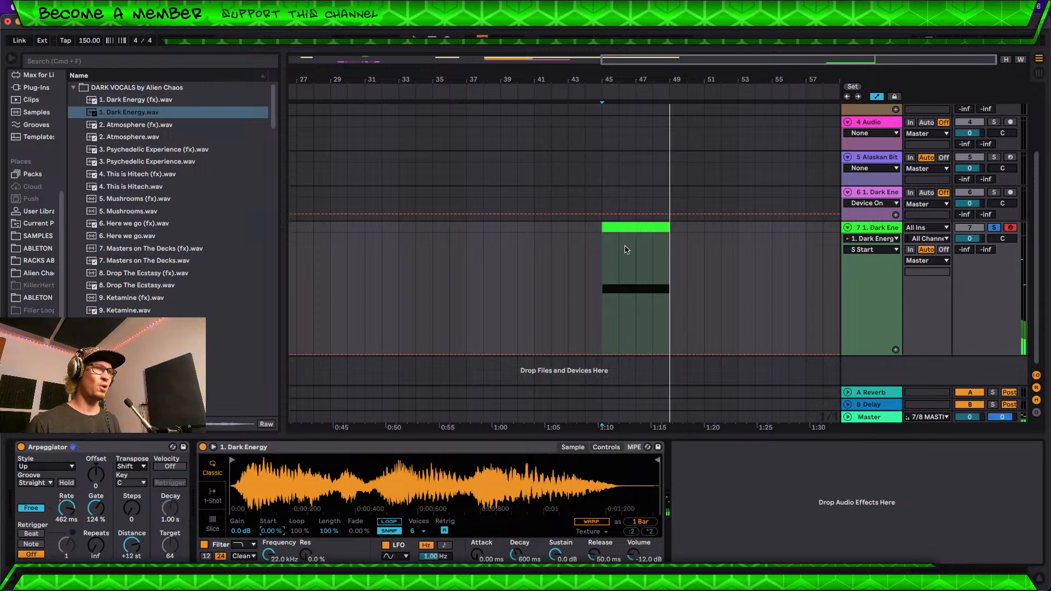
Step: Move the transposition automation's peak to about bar 48, dropping back to 0 st at bar 49, and play the clip
left_click(606, 447)
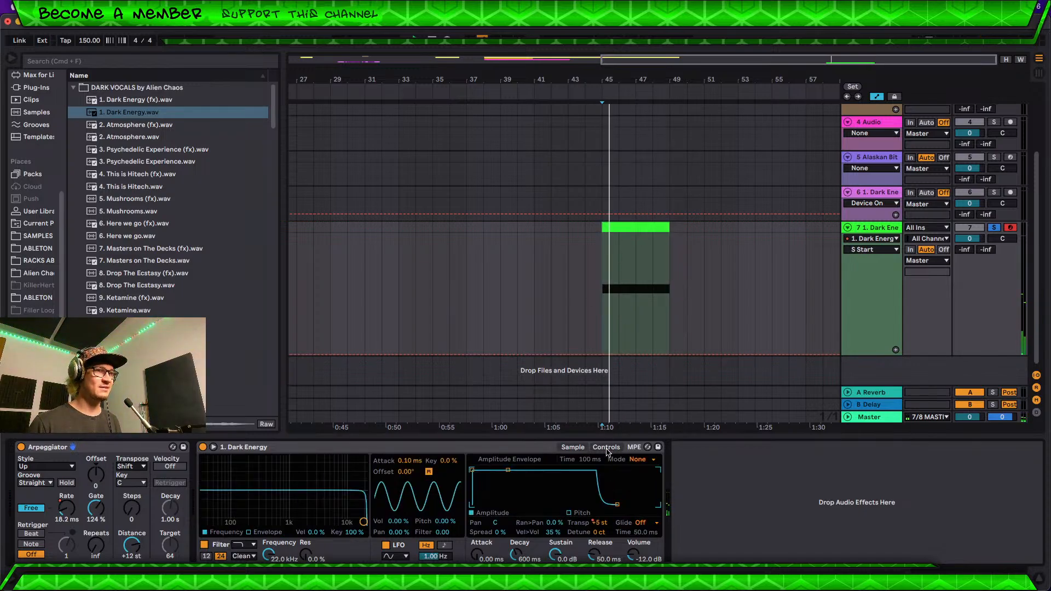
left_click(604, 524)
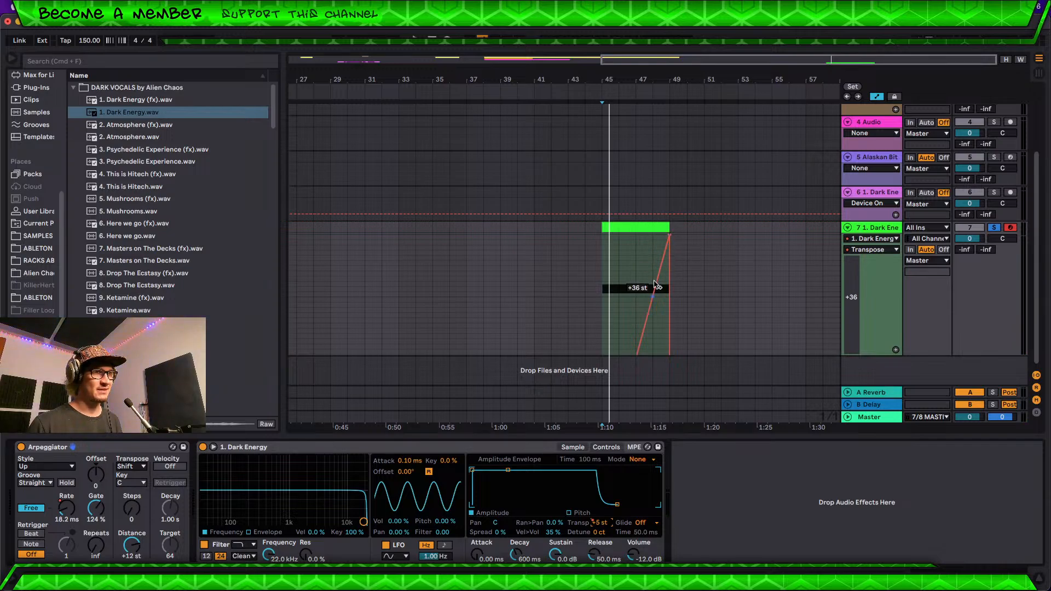
key("space")
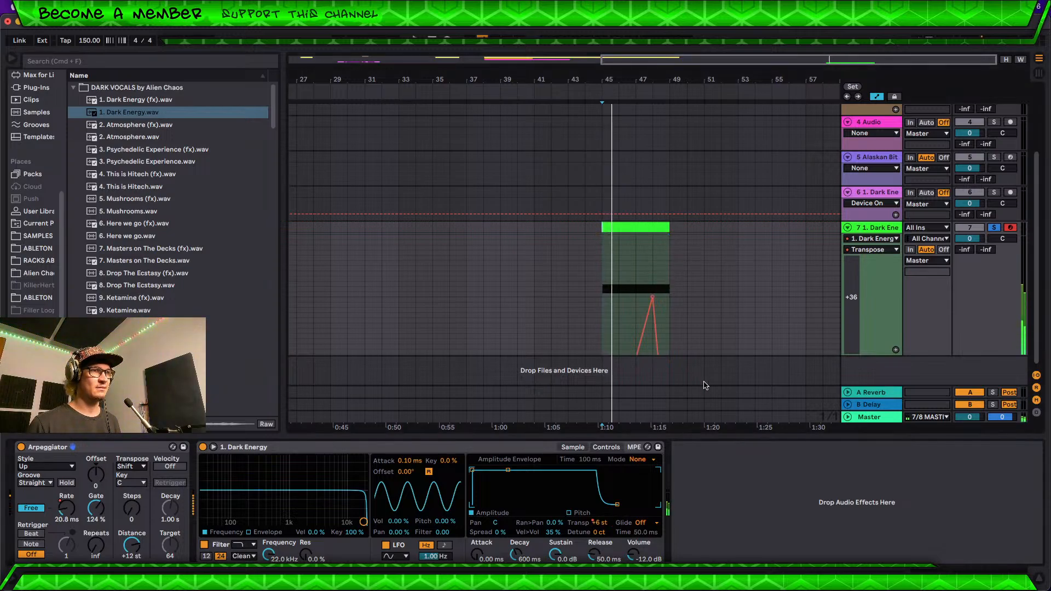
scroll(694, 314, "down", 3)
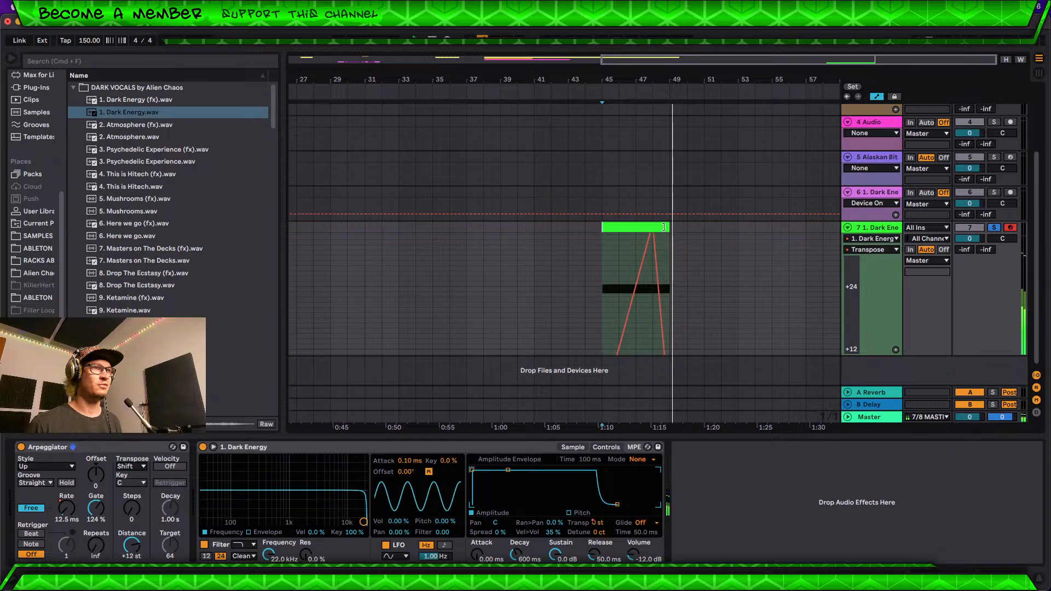
Step: Extend the clip to bar 51 and reshape the Free Rate automation to peak at bar 49 and fall by the clip's new end
left_click_drag(664, 227, 701, 217)
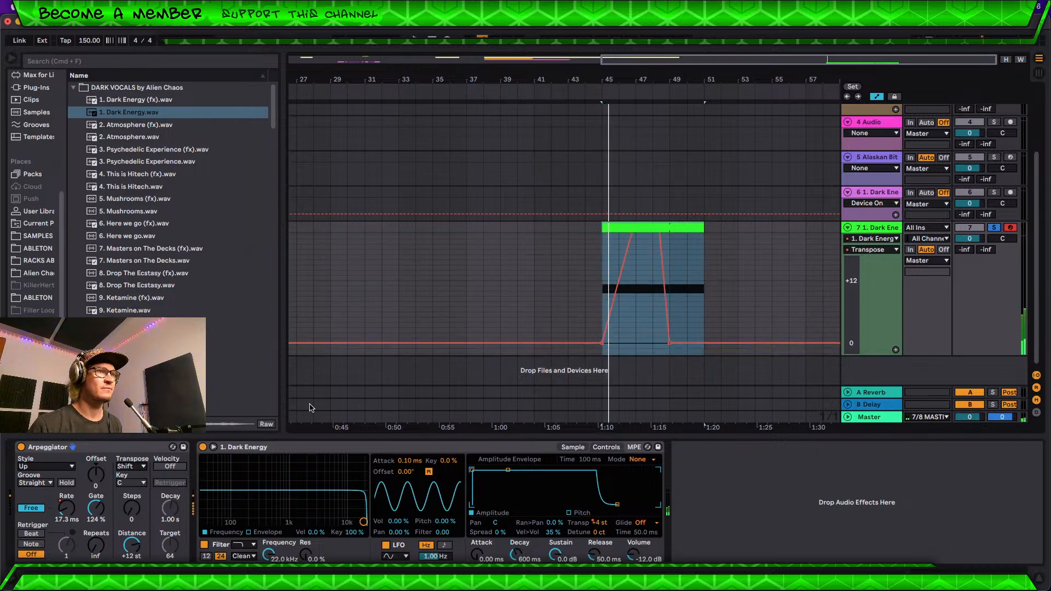
left_click(65, 509)
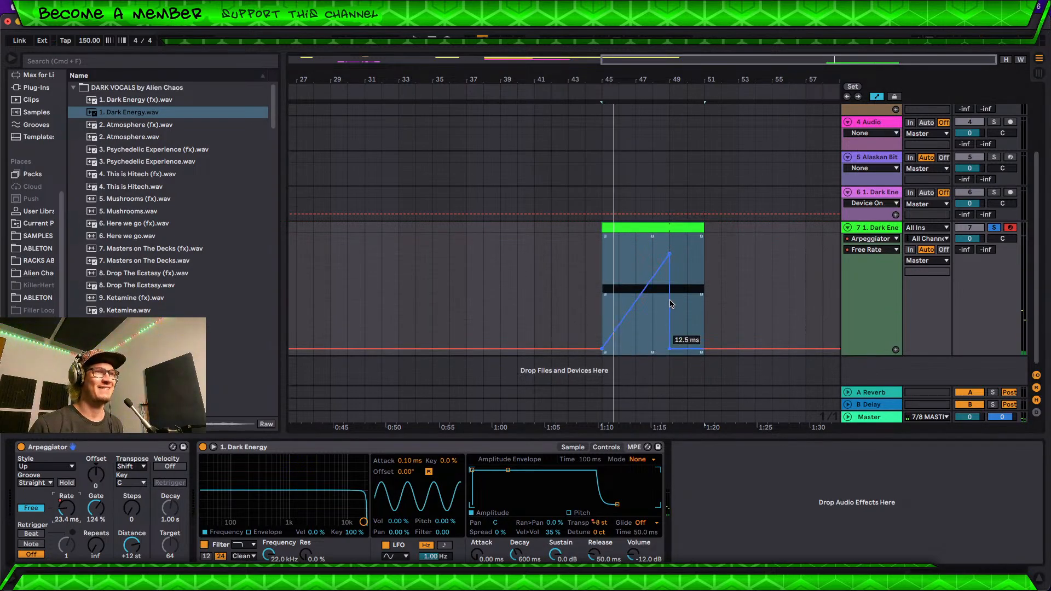
left_click(670, 349)
left_click(687, 227)
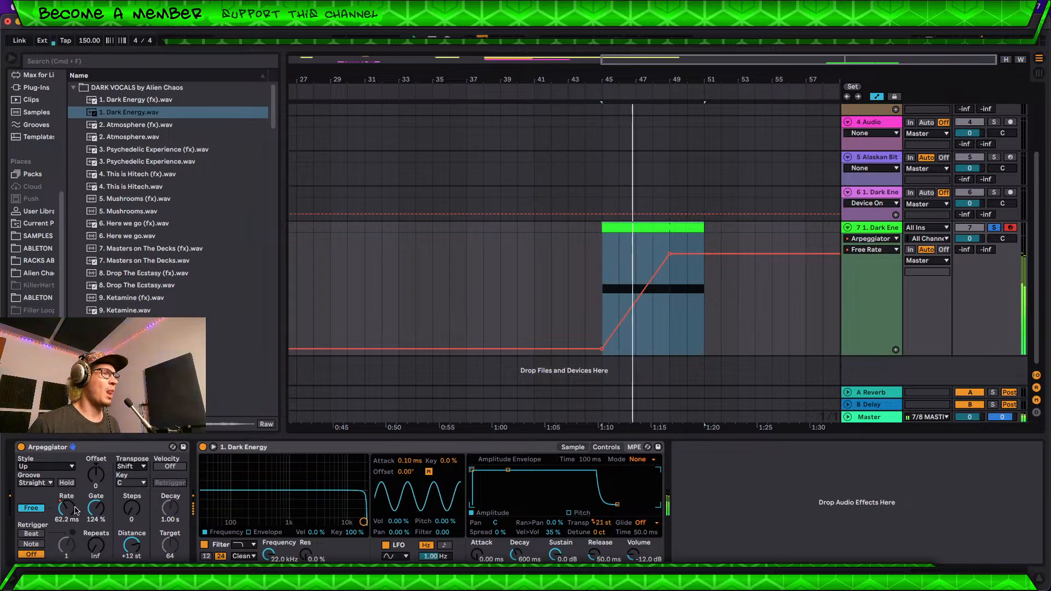
left_click(683, 254)
left_click_drag(692, 254, 706, 333)
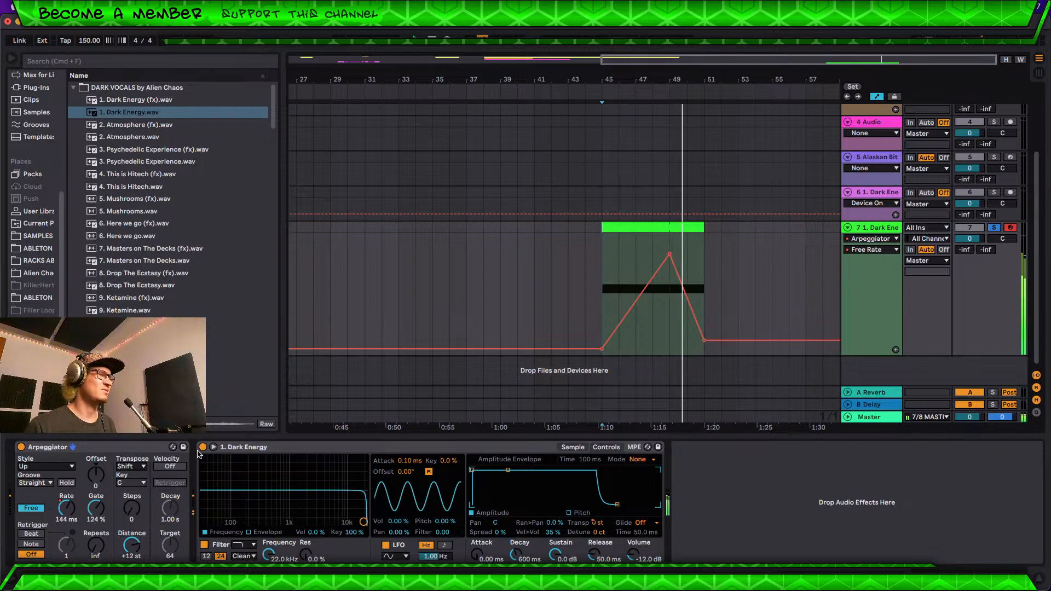
key("space")
key("space")
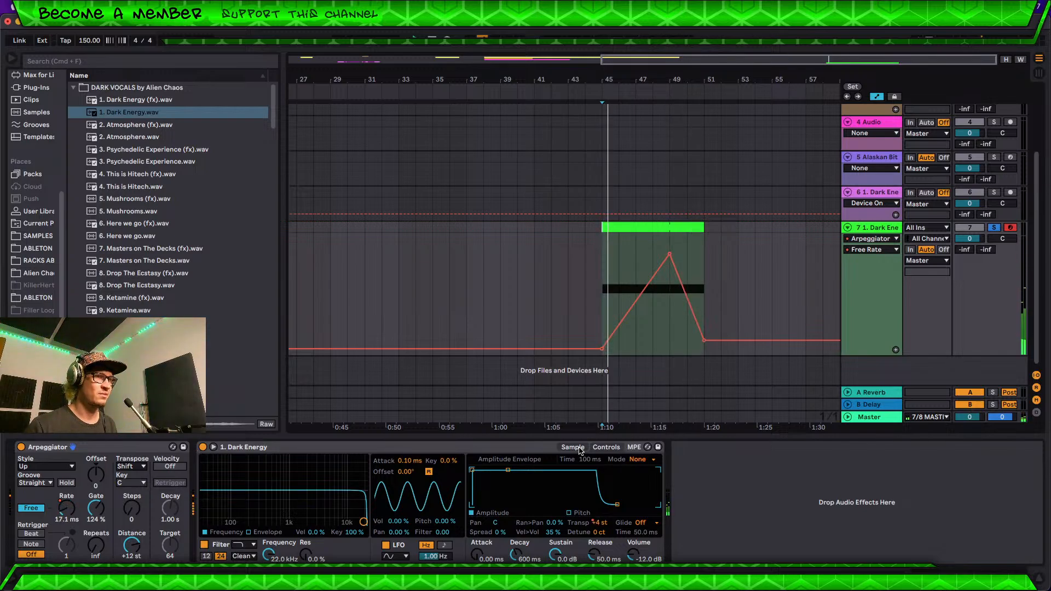
Step: Reshape Simpler's transposition automation over the extended section to drop to about -34 st at bar 51
left_click(599, 523)
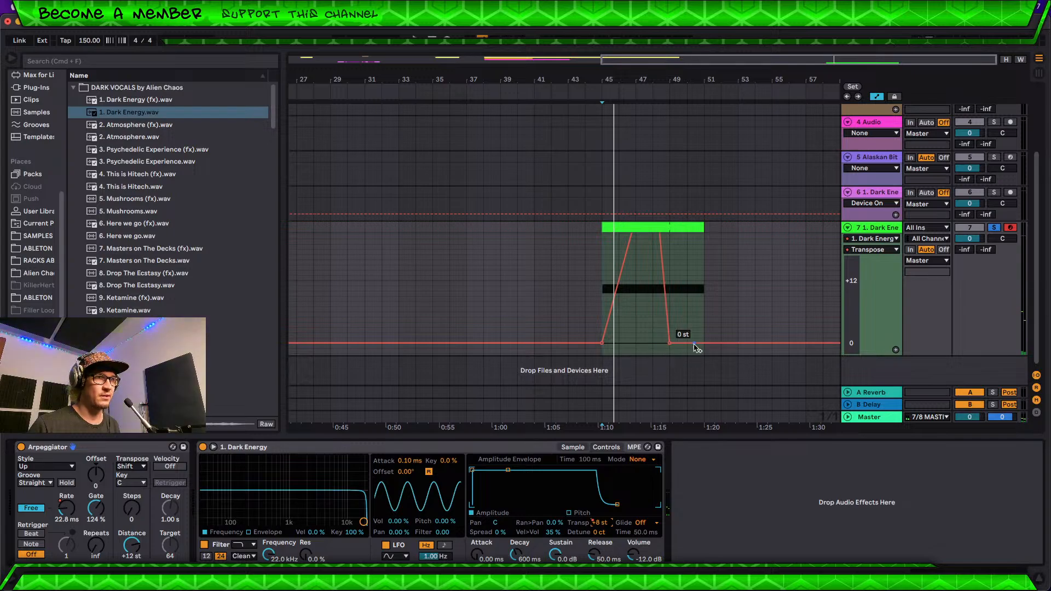
left_click_drag(696, 346, 706, 283)
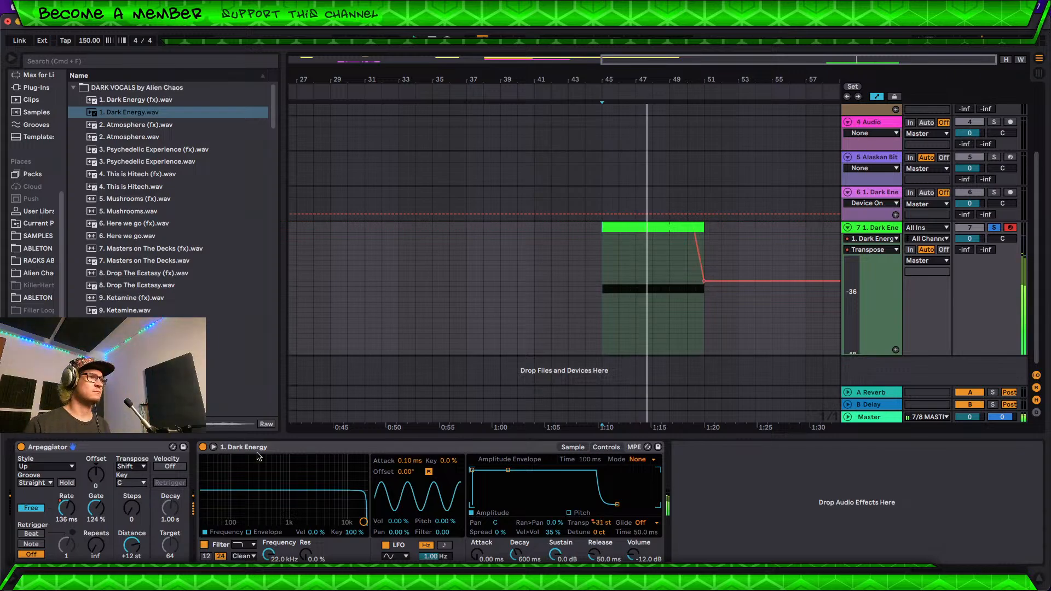
Step: Show the Arpeggiator's Free Rate automation on track 7 and replay the clip from bar 45 to 51
left_click(66, 509)
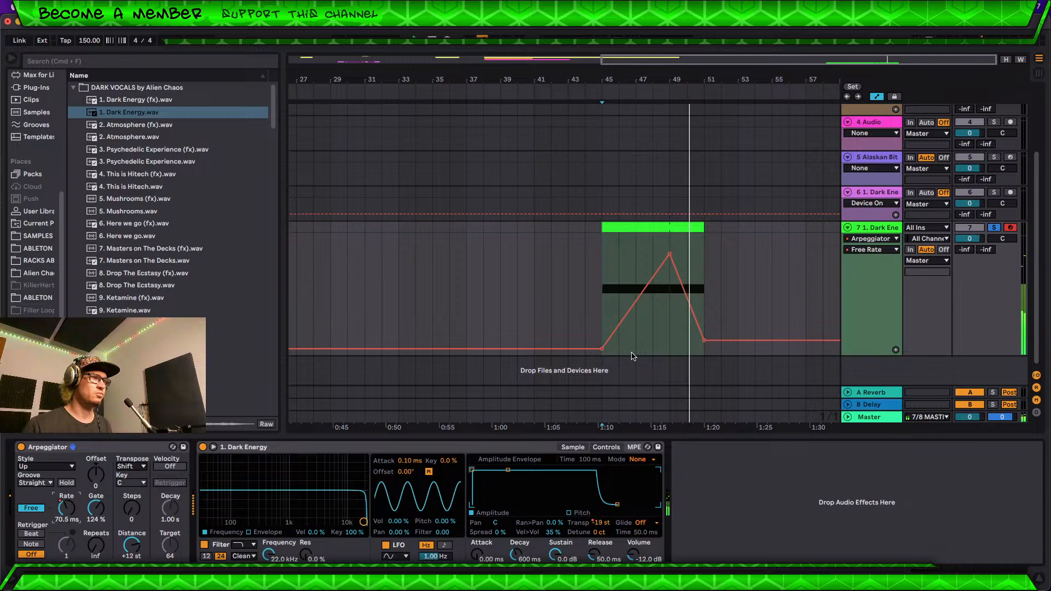
left_click(656, 227)
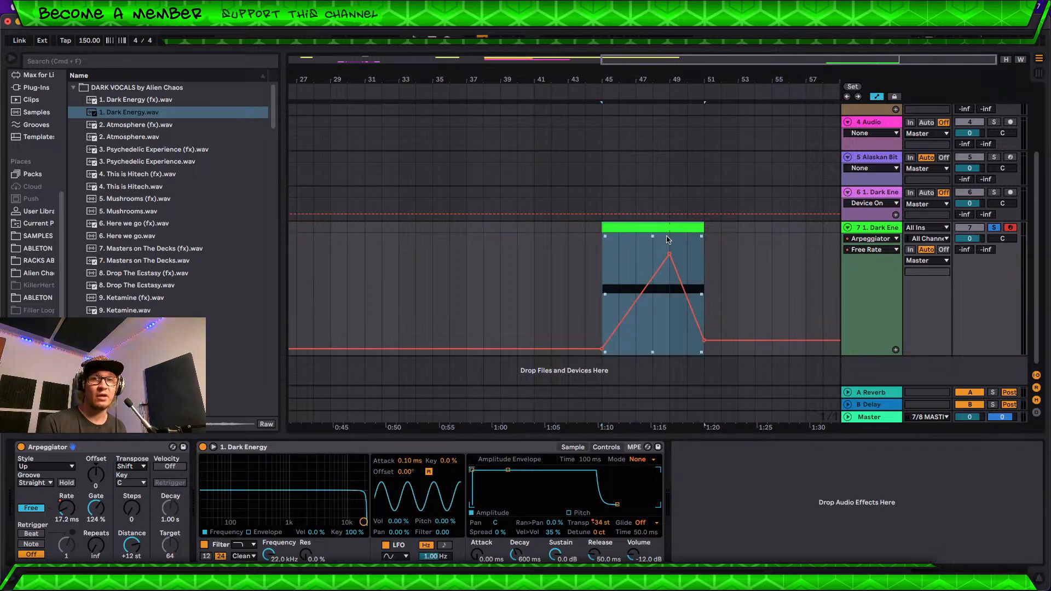
left_click(337, 450)
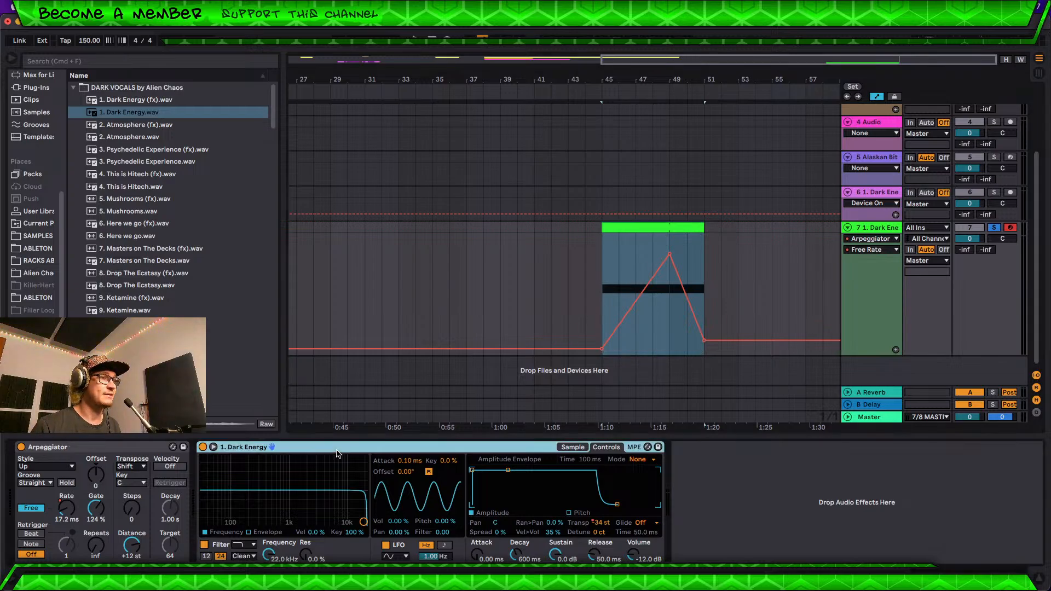
key("space")
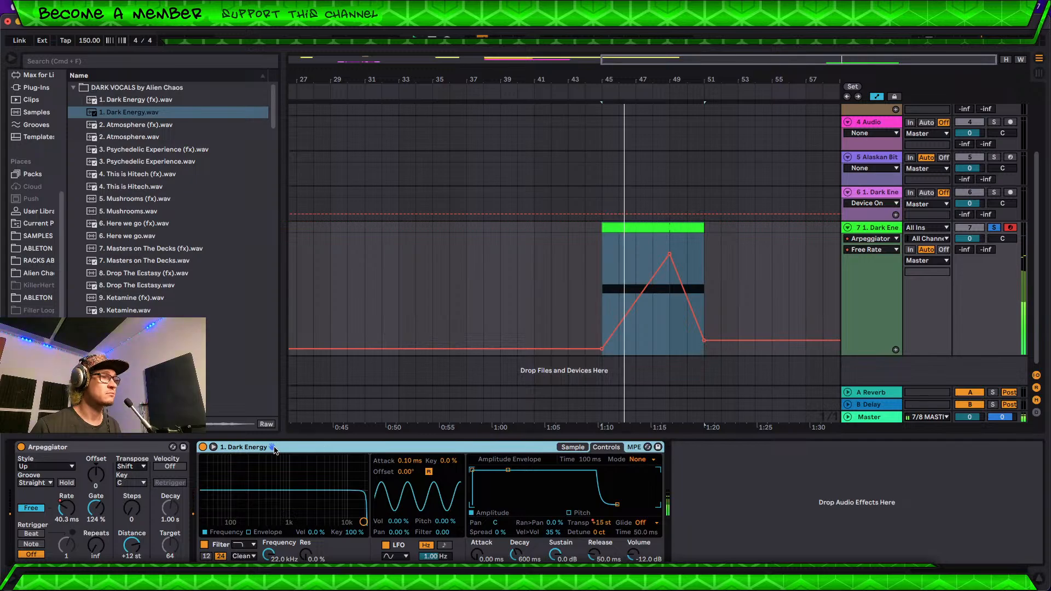
Step: Show Simpler's sample view and set the Arpeggiator's Steps to 1 and Distance to +3 st during playback
left_click(574, 447)
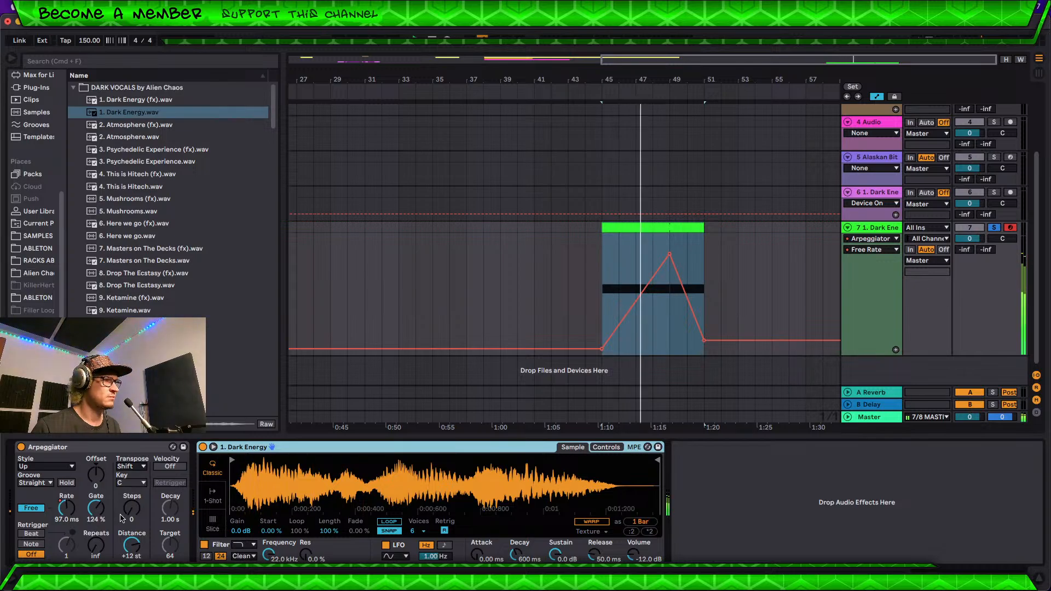
left_click_drag(132, 508, 132, 509)
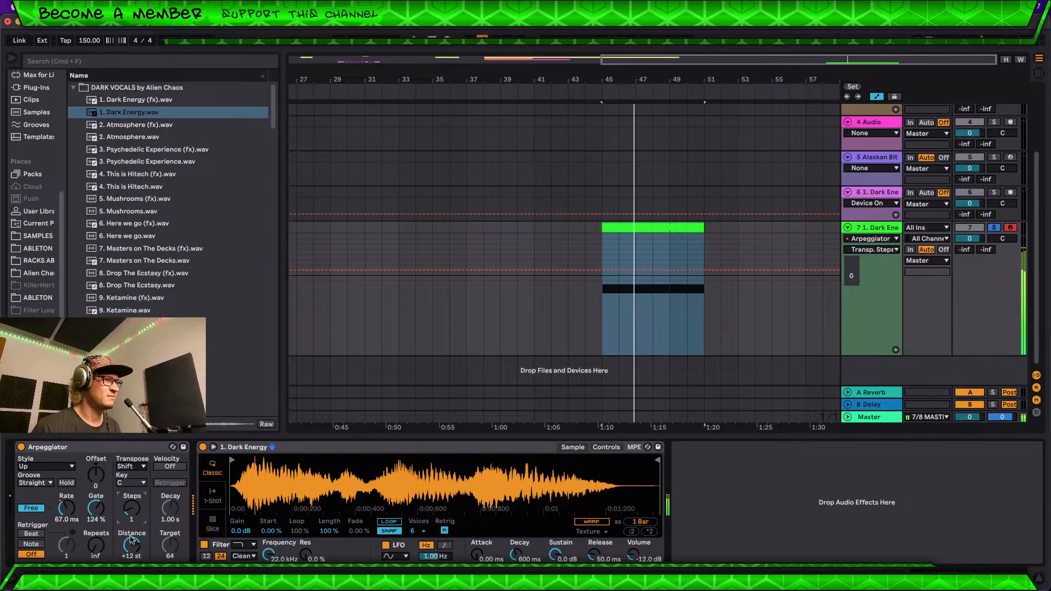
left_click_drag(131, 545, 131, 553)
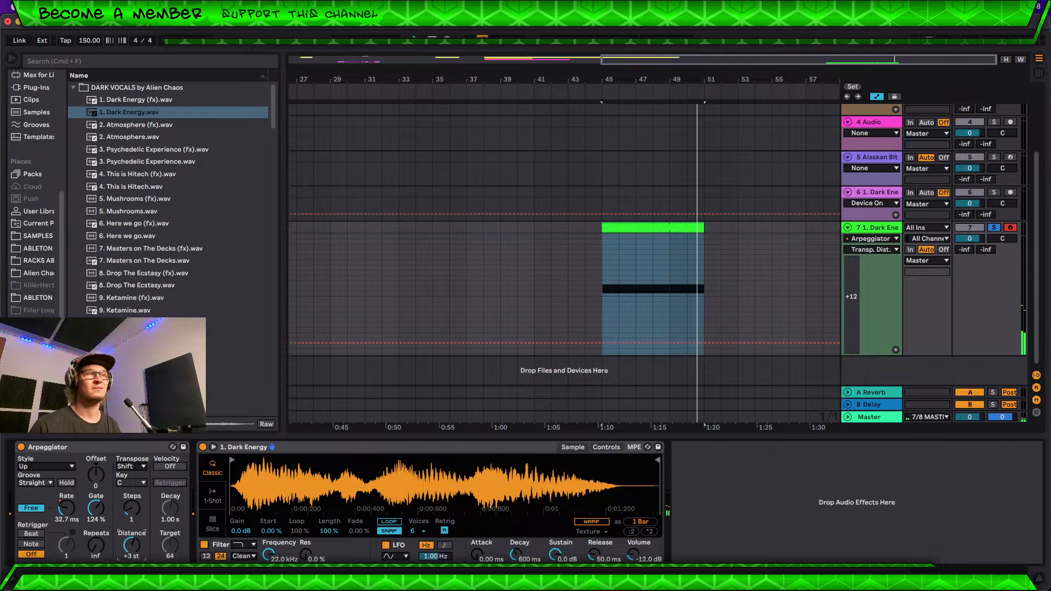
Step: Add a Spectral Resonator after Simpler on track 7, bring up its Freq automation and play the clip through it
scroll(33, 125, "up", 5)
left_click(33, 124)
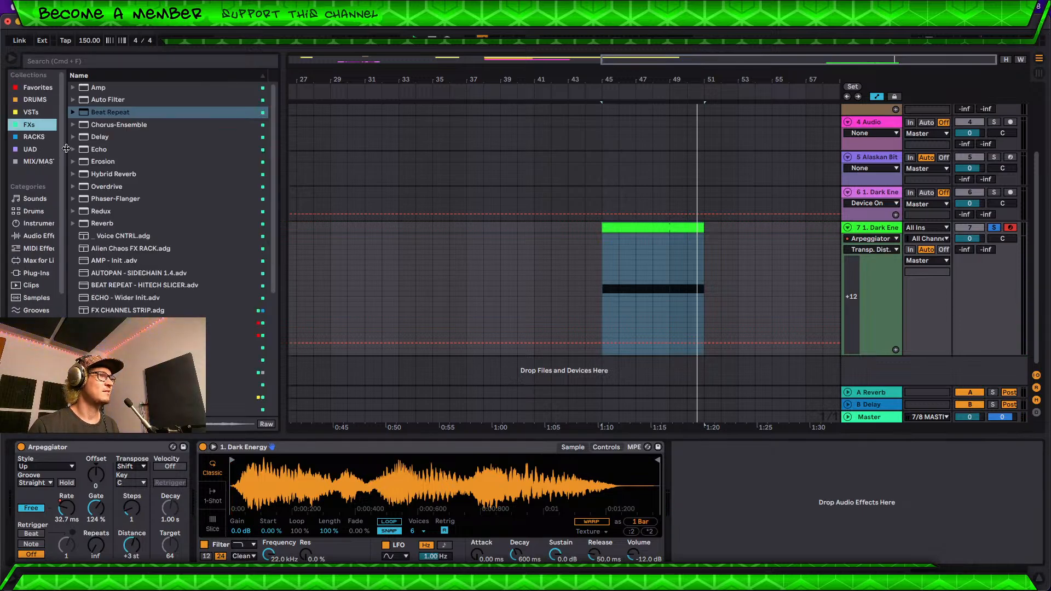
scroll(156, 213, "down", 10)
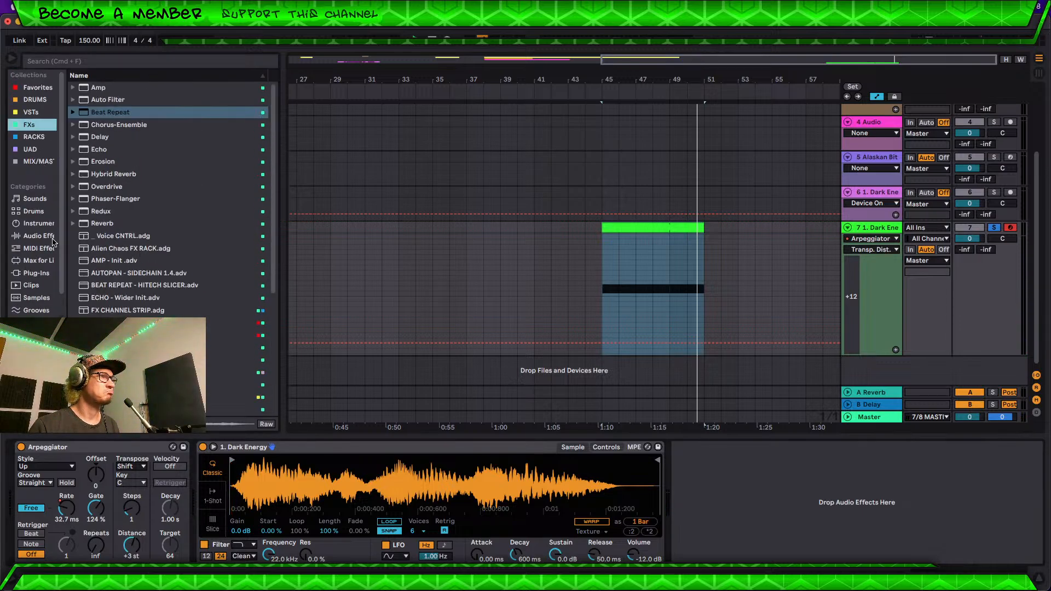
left_click(33, 235)
scroll(145, 264, "down", 5)
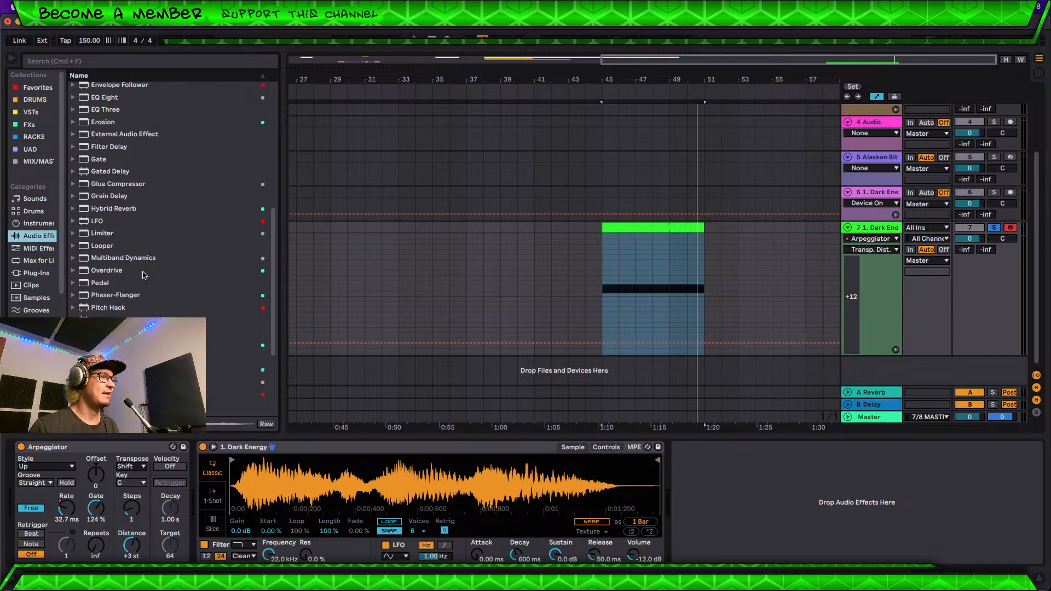
scroll(138, 299, "down", 3)
left_click_drag(143, 333, 745, 478)
left_click(753, 504)
left_click(746, 477)
key("space")
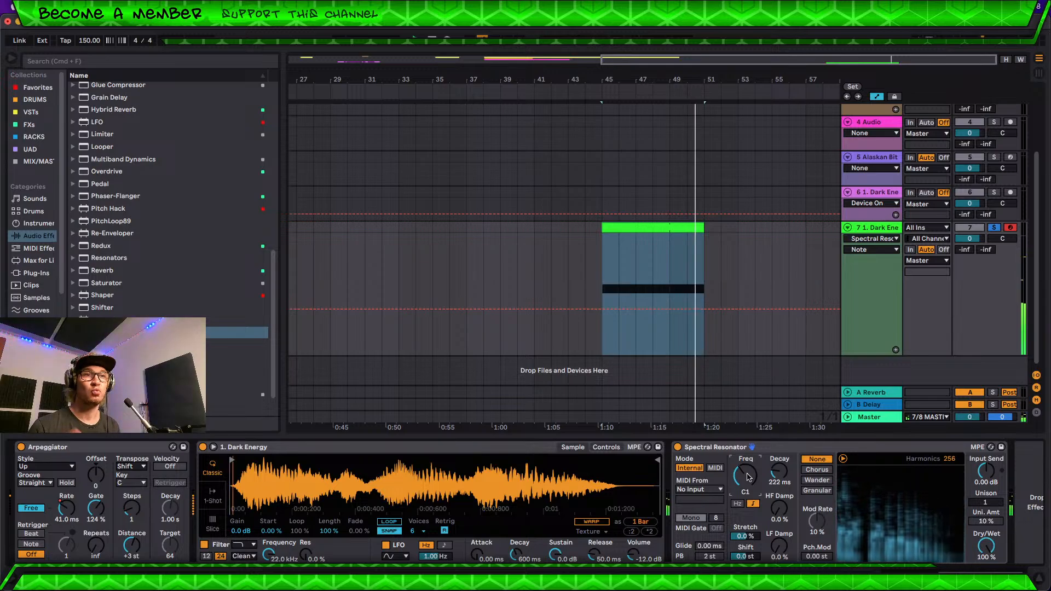
key("space")
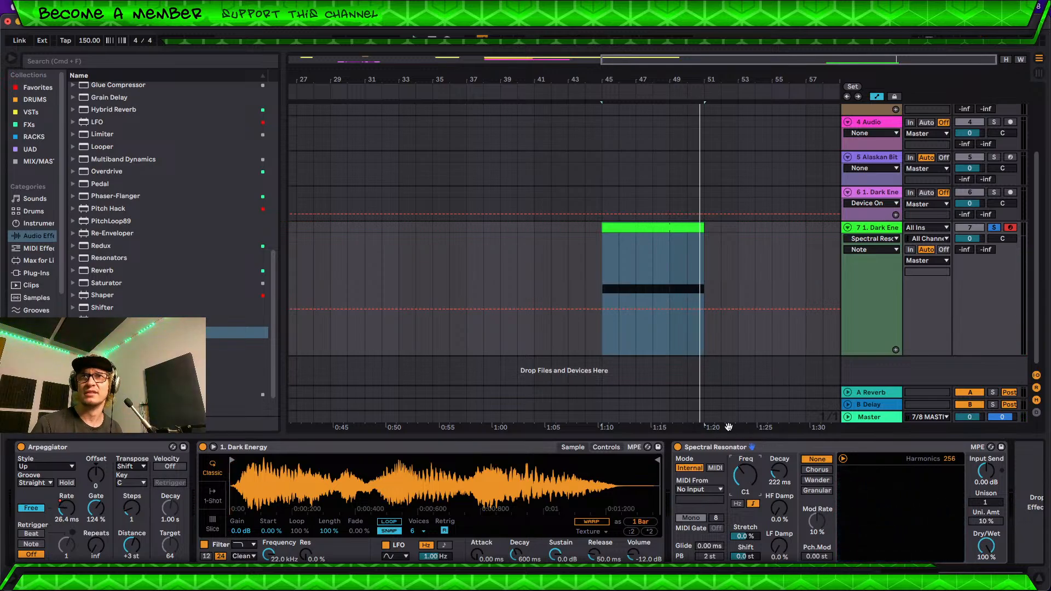
Step: Automate the Spectral Resonator's Stretch to fall from its maximum at bar 45 to its minimum at bar 51
key("space")
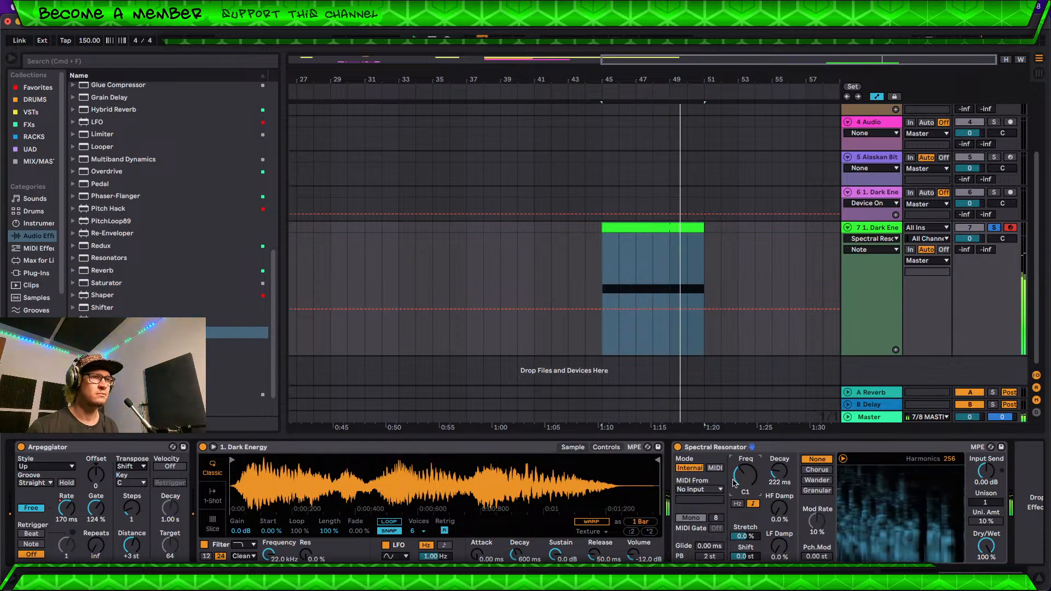
left_click_drag(746, 536, 745, 512)
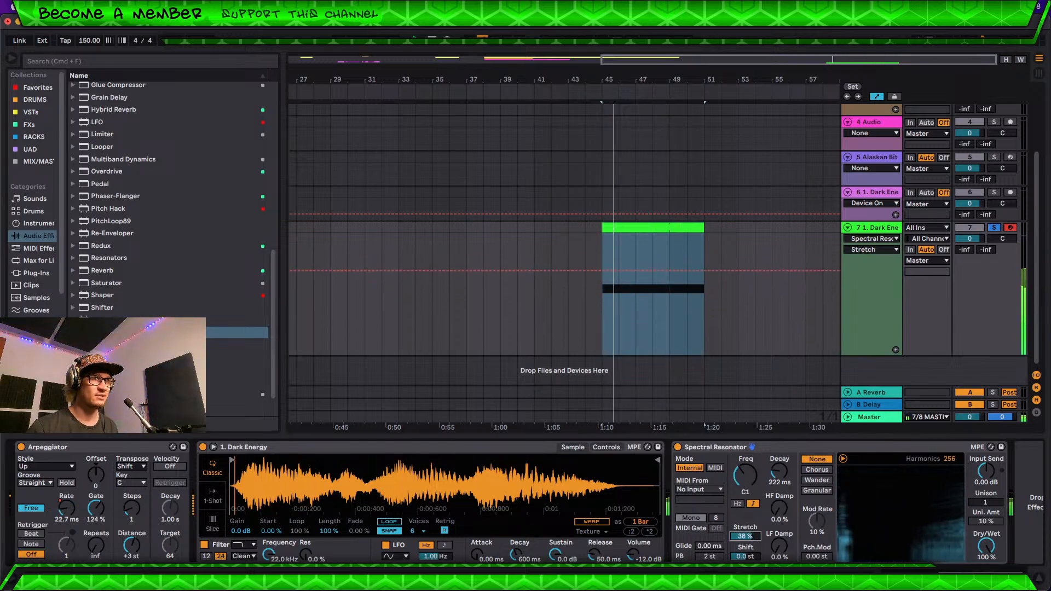
left_click_drag(604, 268, 704, 355)
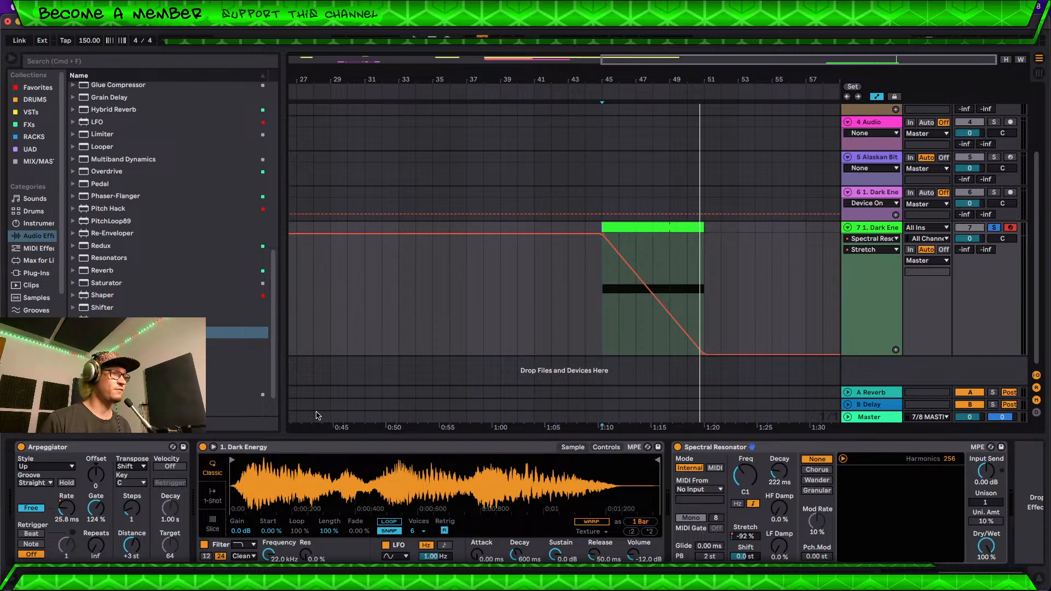
Step: Look through the vocal samples in the DARK VOCALS by Alien Chaos folder
scroll(33, 219, "down", 5)
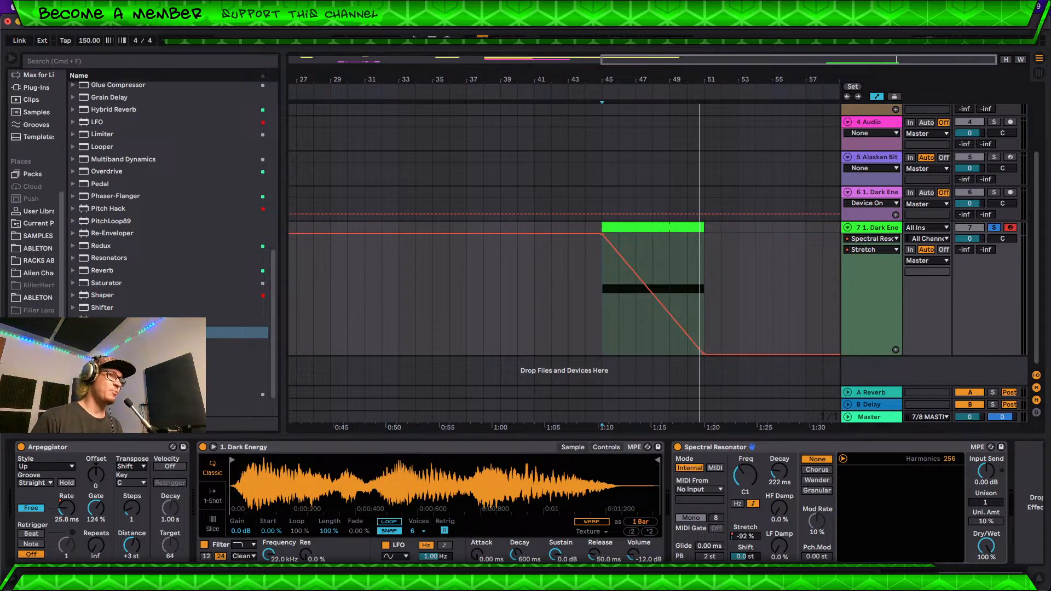
left_click(37, 348)
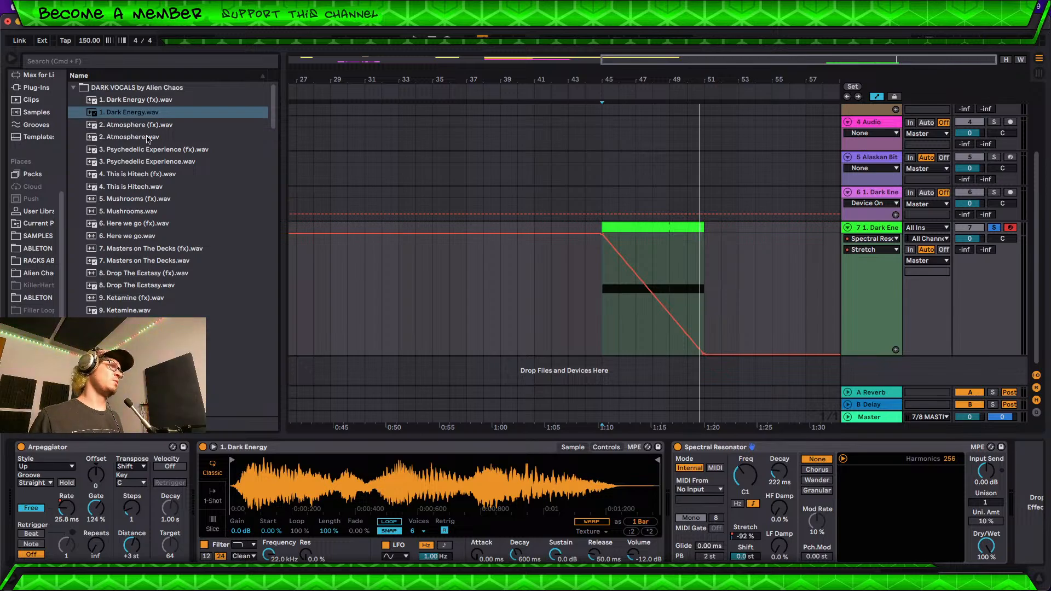
scroll(175, 219, "down", 20)
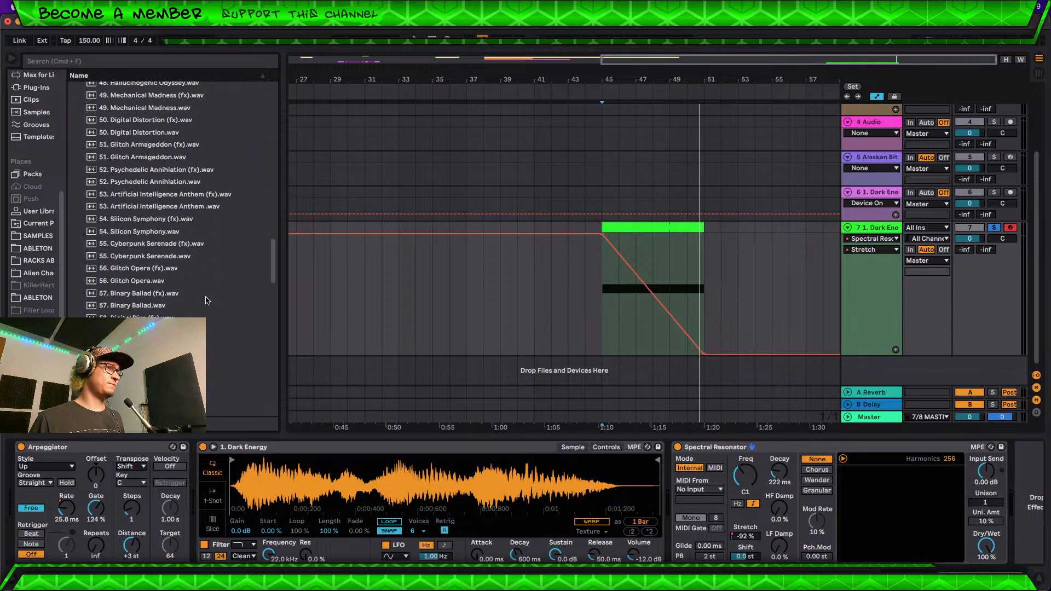
scroll(209, 301, "down", 3)
scroll(209, 320, "up", 20)
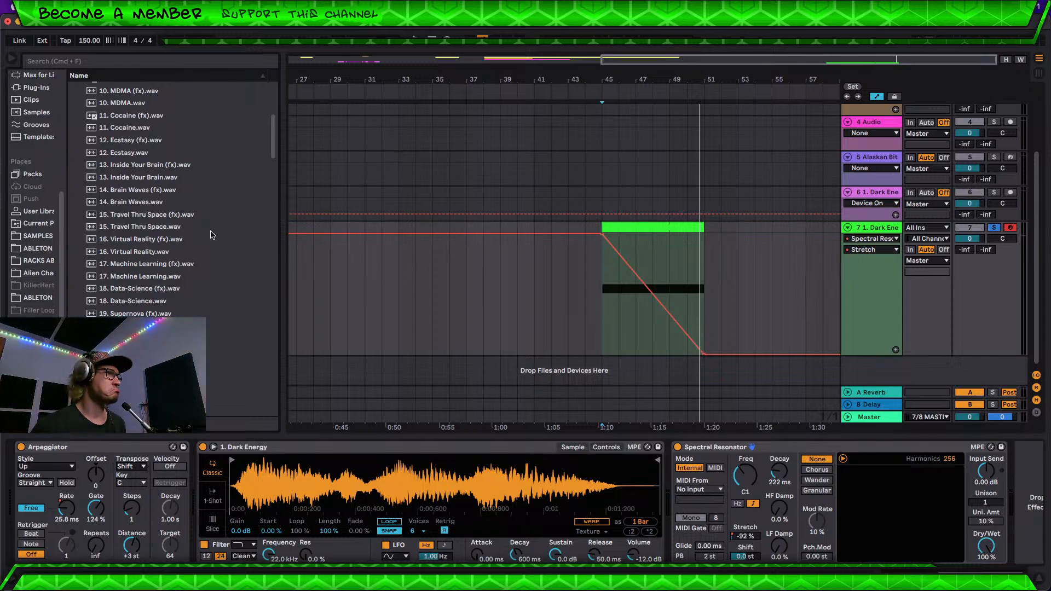
scroll(164, 227, "up", 5)
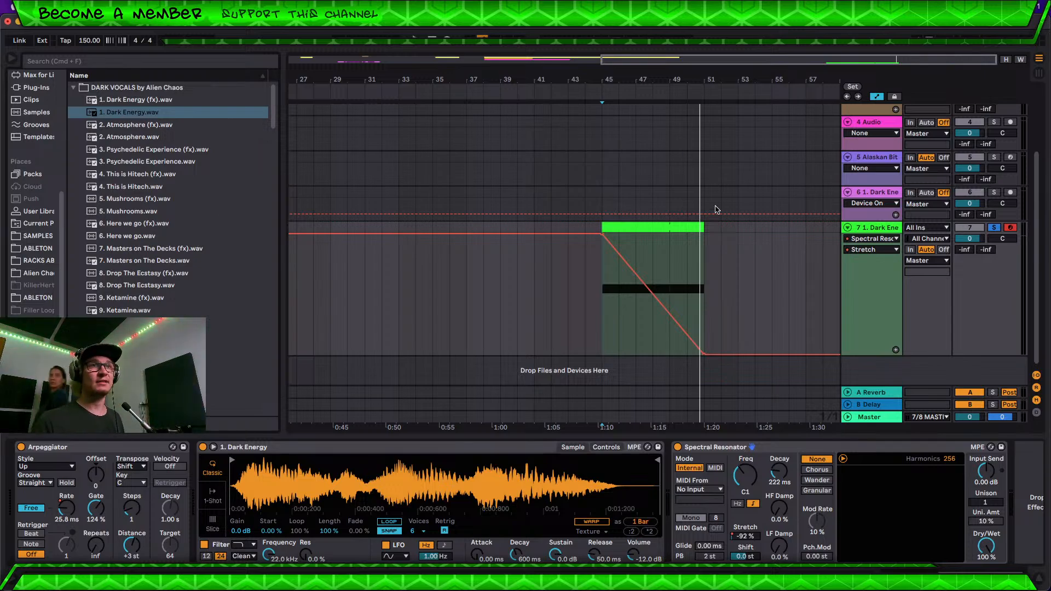
Step: Add an EQ Eight after the Spectral Resonator on track 7
scroll(1024, 553, "right", 2)
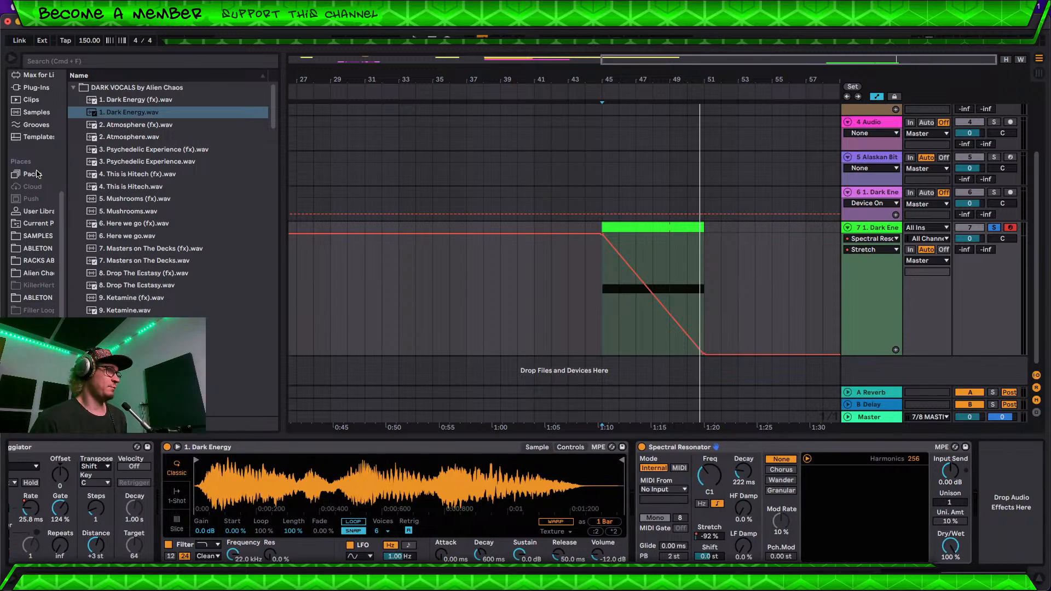
scroll(38, 174, "up", 5)
left_click(34, 235)
scroll(141, 204, "up", 10)
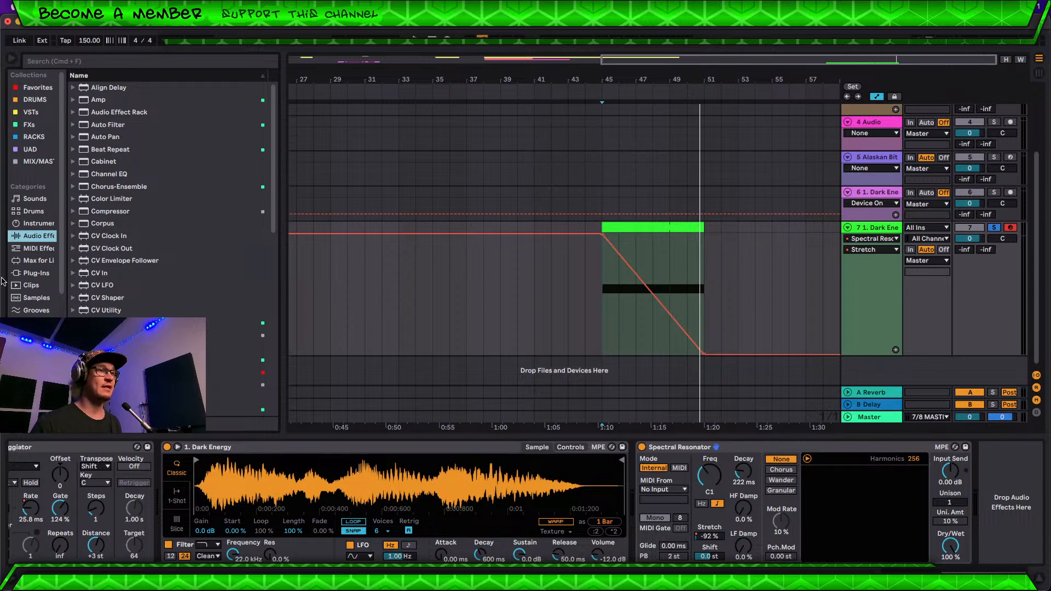
left_click(46, 162)
left_click_drag(103, 115, 934, 478)
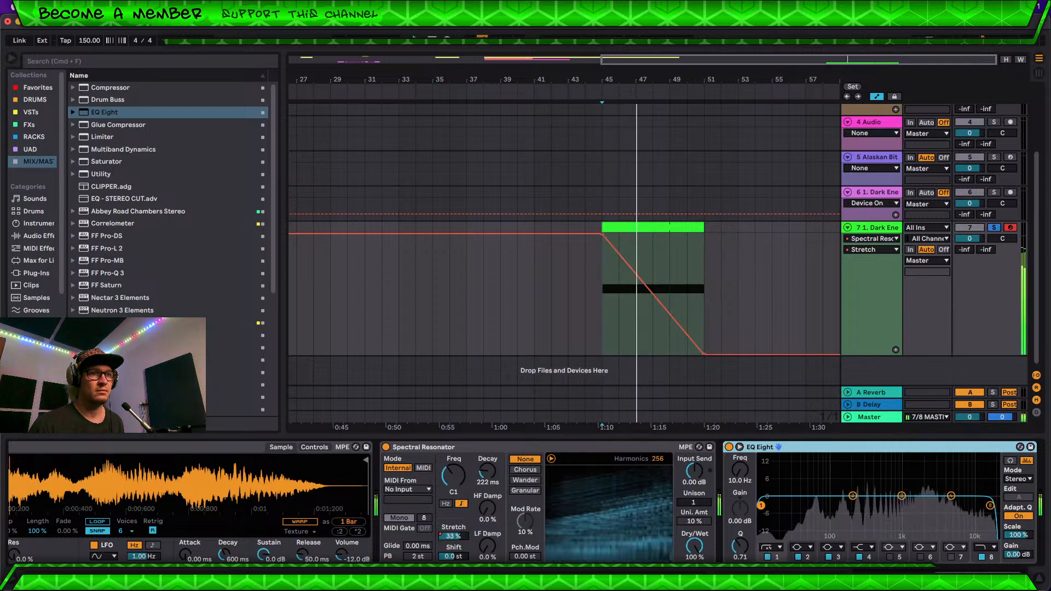
Step: Try boosting and cutting an EQ Eight band around 4.4 kHz with Q 2.20, and delete the EQ Eight
left_click_drag(902, 496, 949, 468)
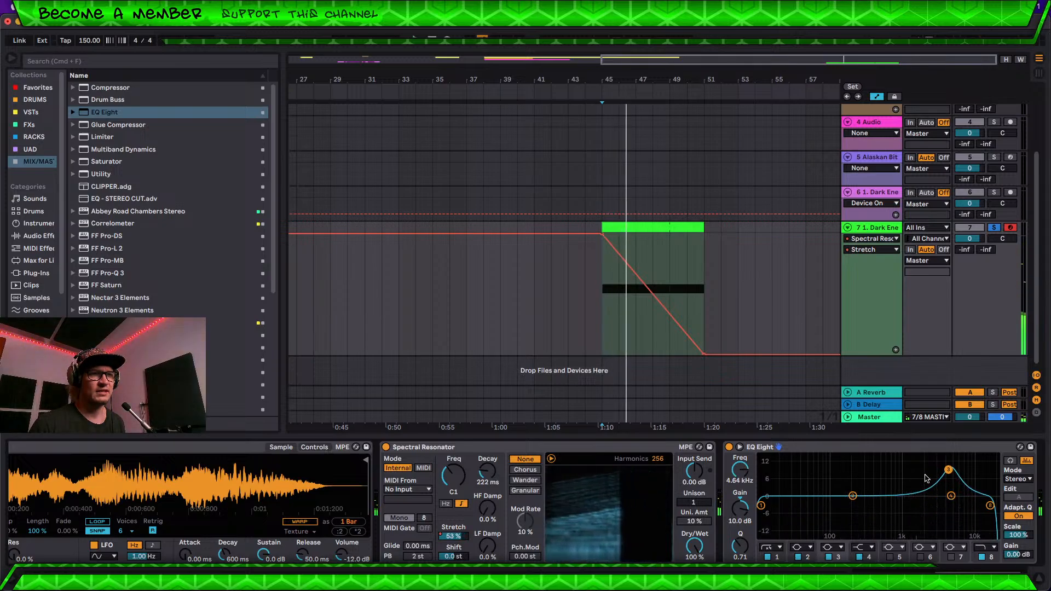
left_click_drag(740, 508, 740, 529)
key("space")
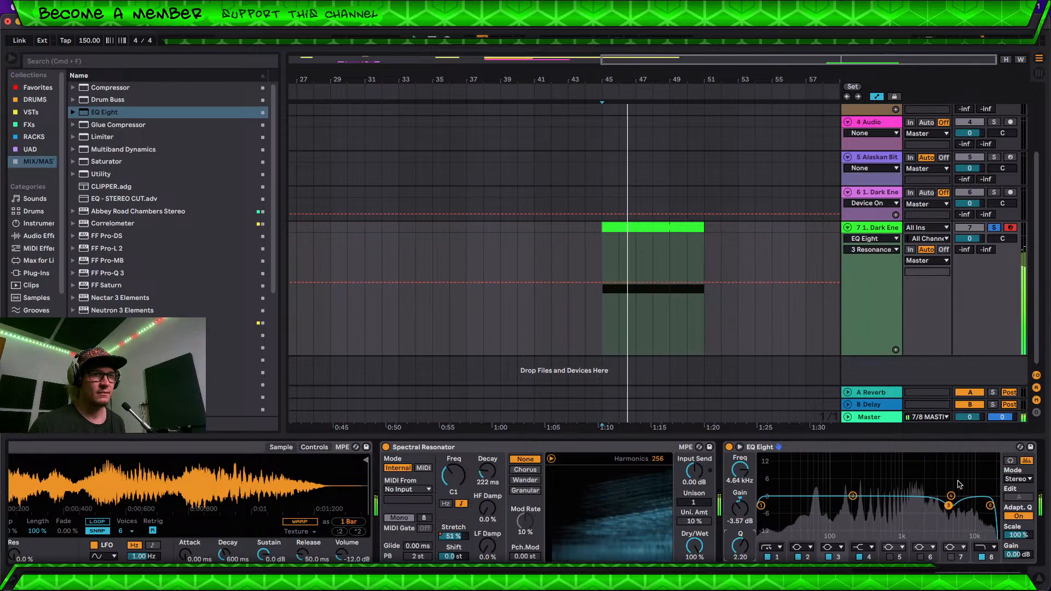
mouse_move(949, 504)
left_mouse_down()
mouse_move(948, 517)
mouse_move(948, 497)
left_mouse_up()
key("space")
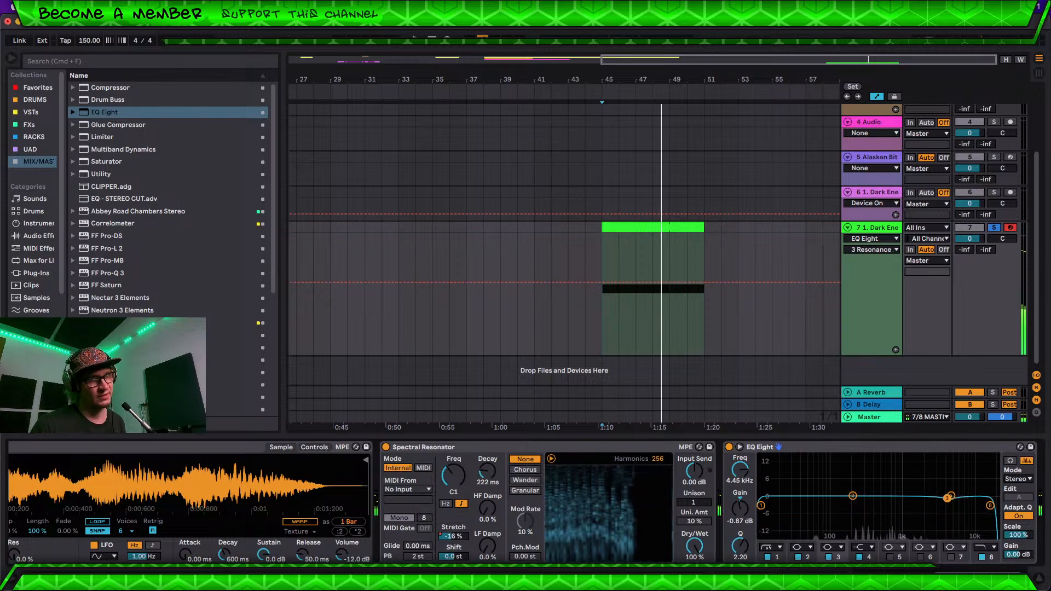
left_click(758, 448)
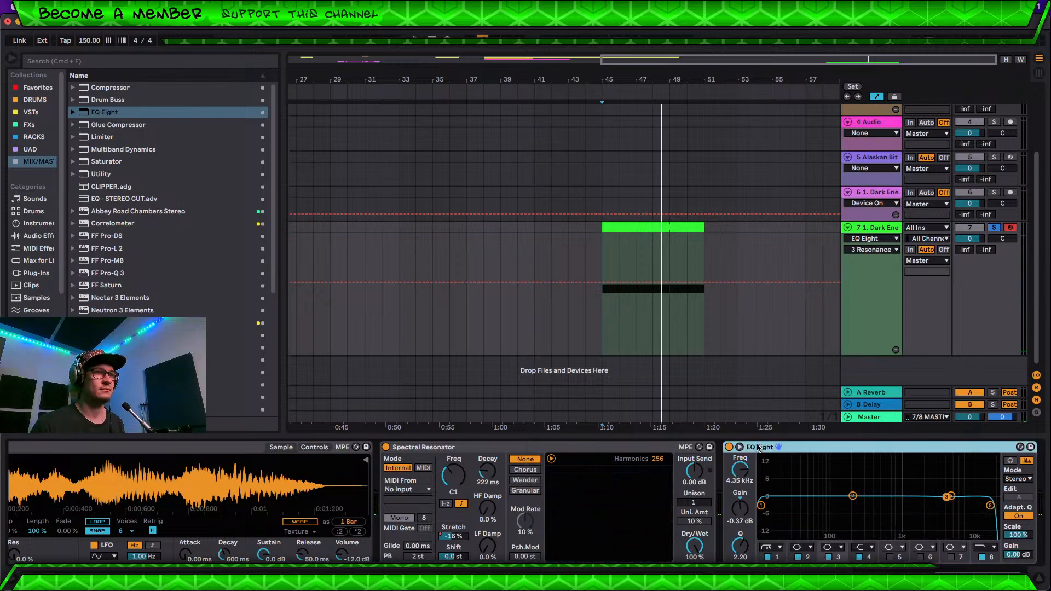
key("Delete")
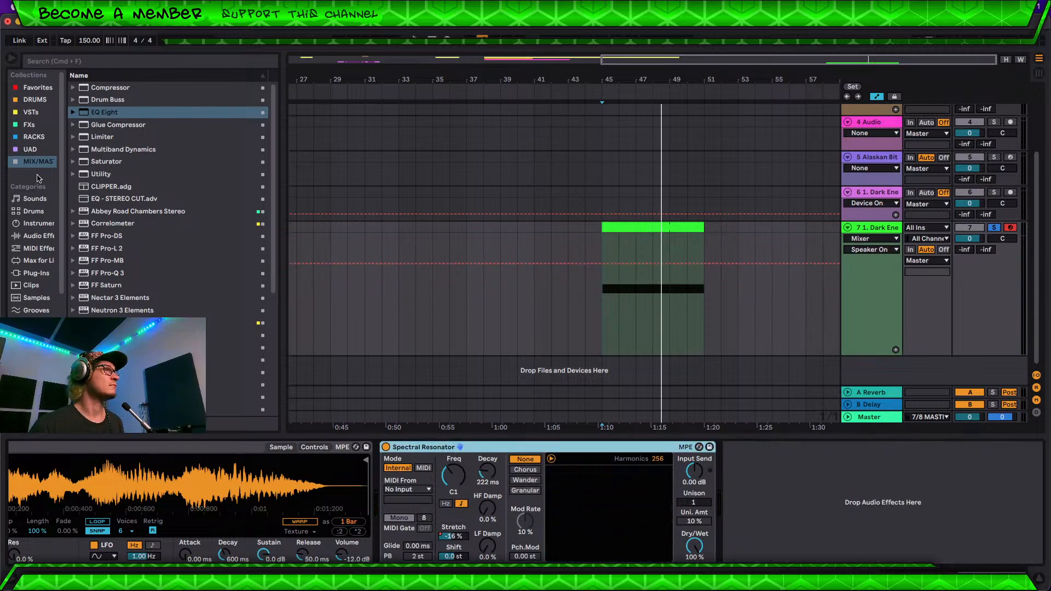
Step: Find the UAD Precision De-Esser among the plug-ins and add it after the Spectral Resonator
left_click(27, 151)
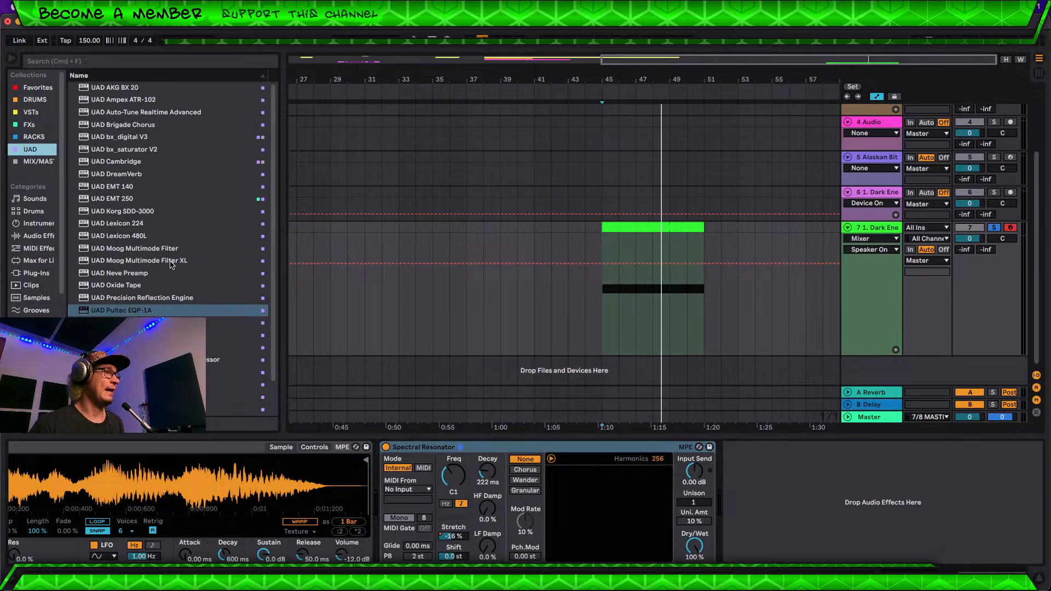
scroll(173, 323, "down", 1)
scroll(173, 323, "down", 2)
scroll(173, 323, "up", 3)
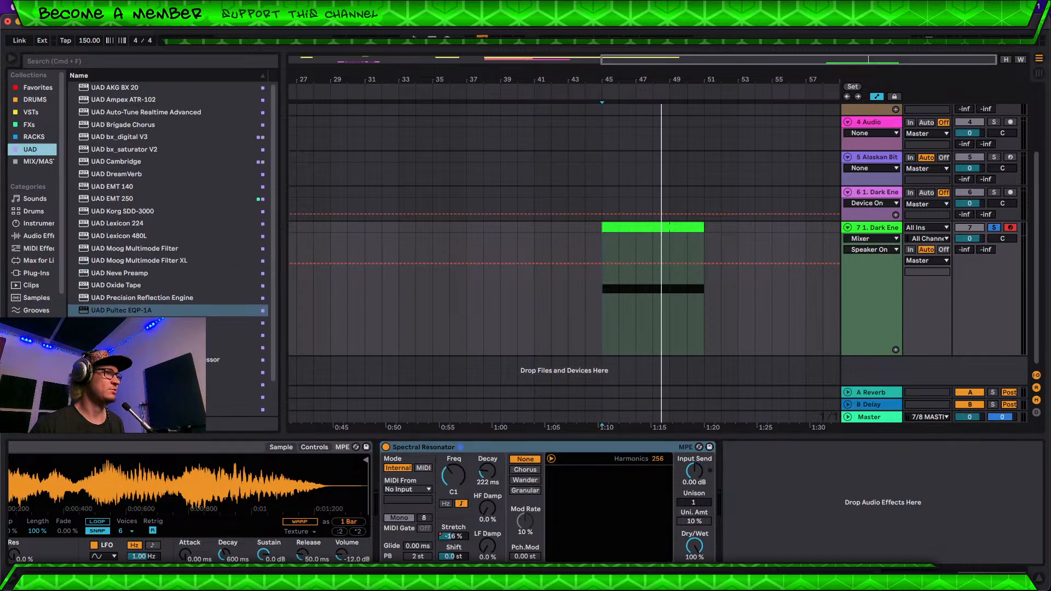
scroll(172, 249, "down", 3)
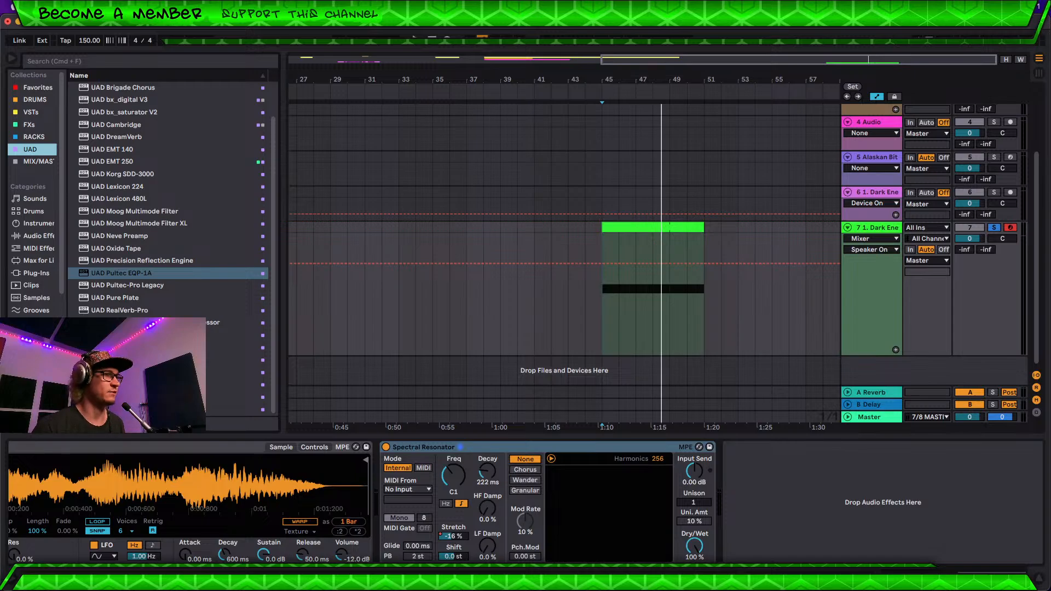
left_click(36, 162)
scroll(164, 247, "down", 5)
left_click(163, 310)
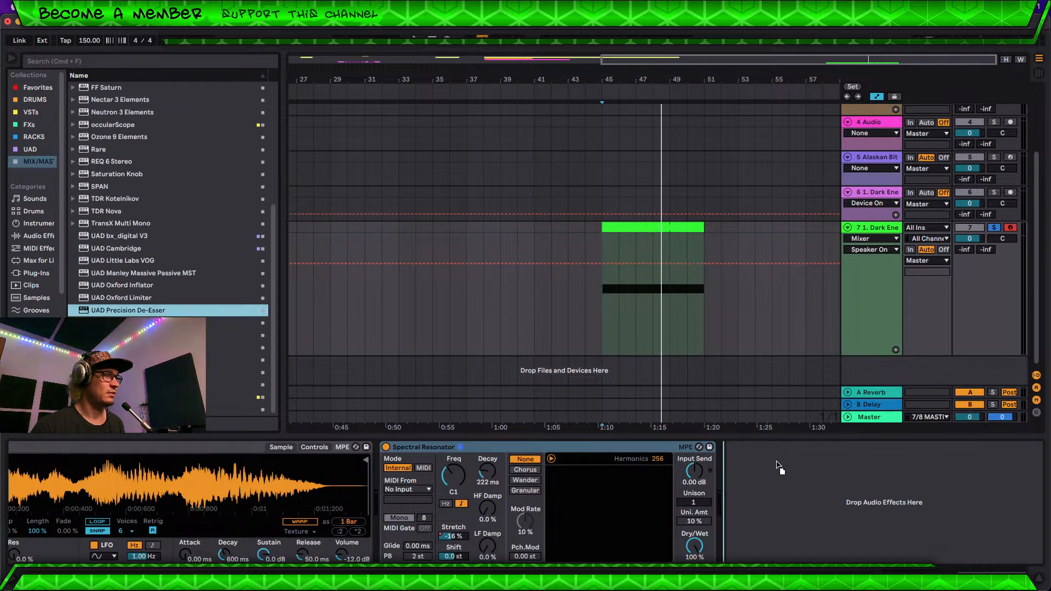
left_click_drag(780, 468, 780, 469)
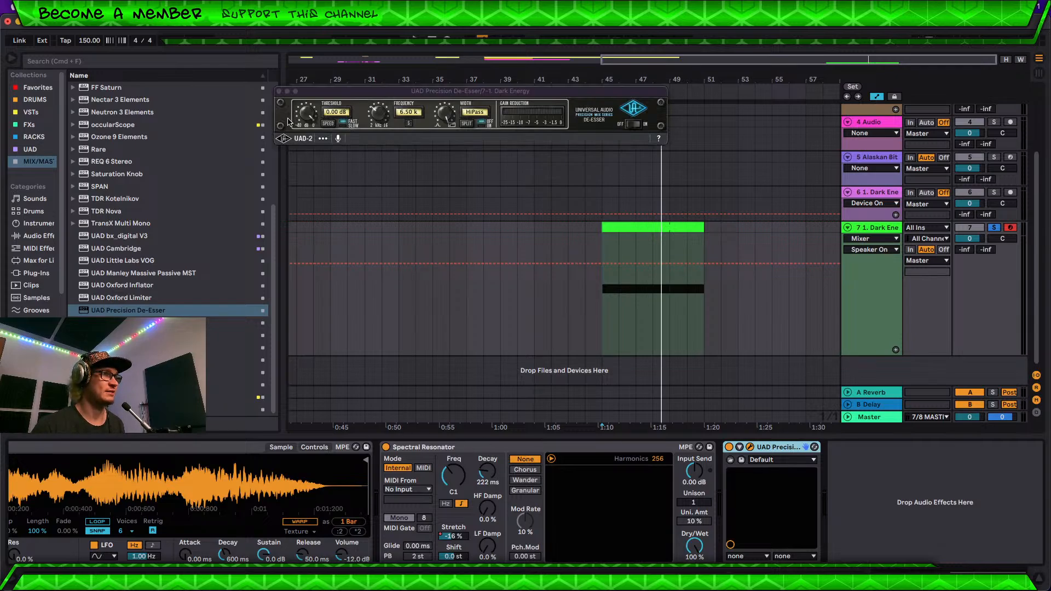
Step: Lower the De-Esser's threshold to about -12 dB while the clip plays, and stop playback
key("space")
left_click_drag(307, 114, 310, 208)
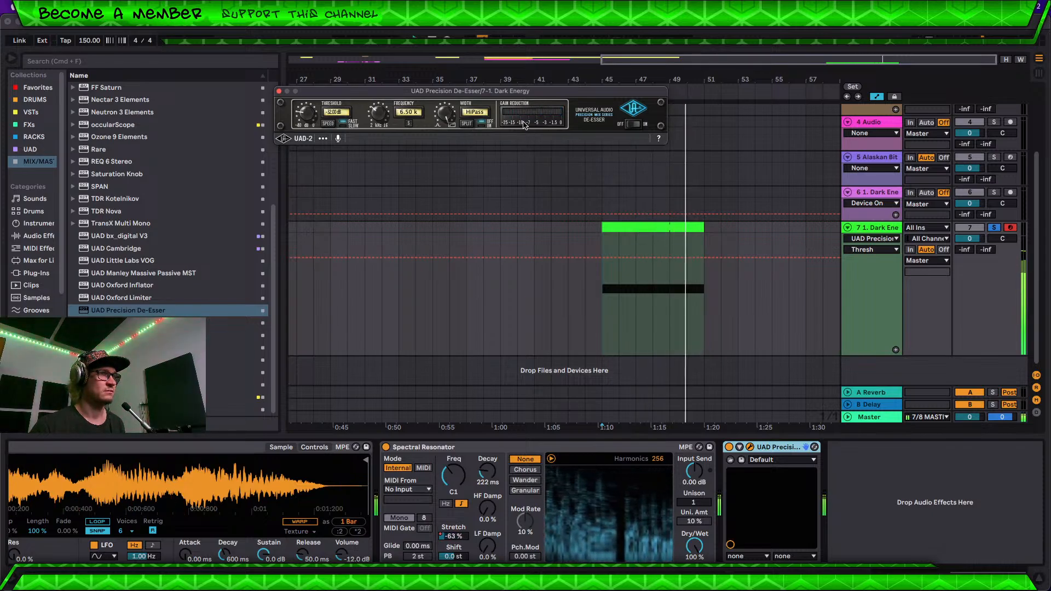
key("space")
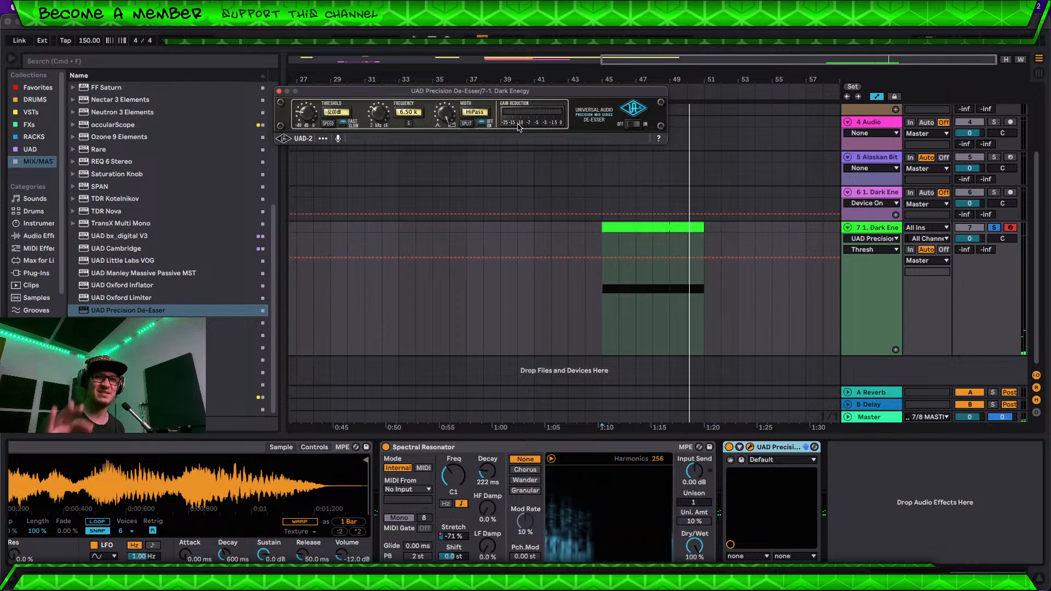
Step: Audition the de-essed clip on track 7, stop playback, and delete the UAD Precision De-Esser
key("space")
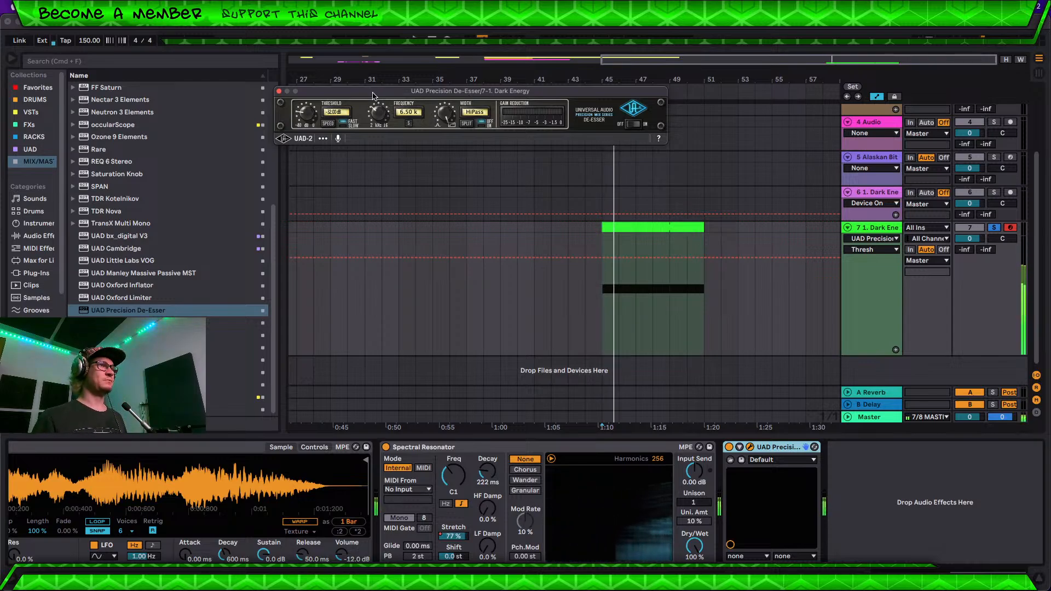
key("space")
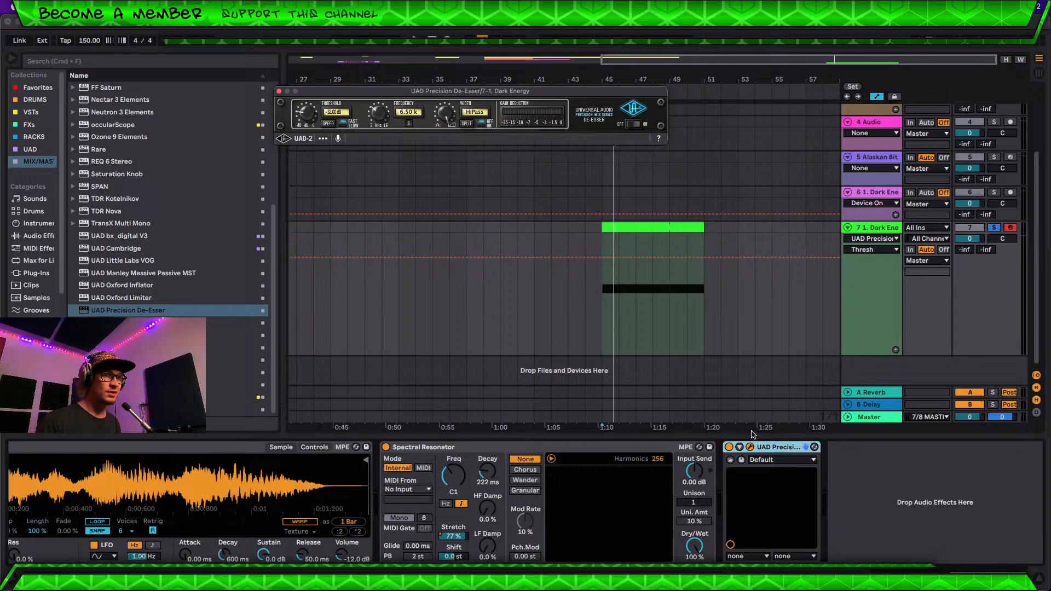
left_click(786, 448)
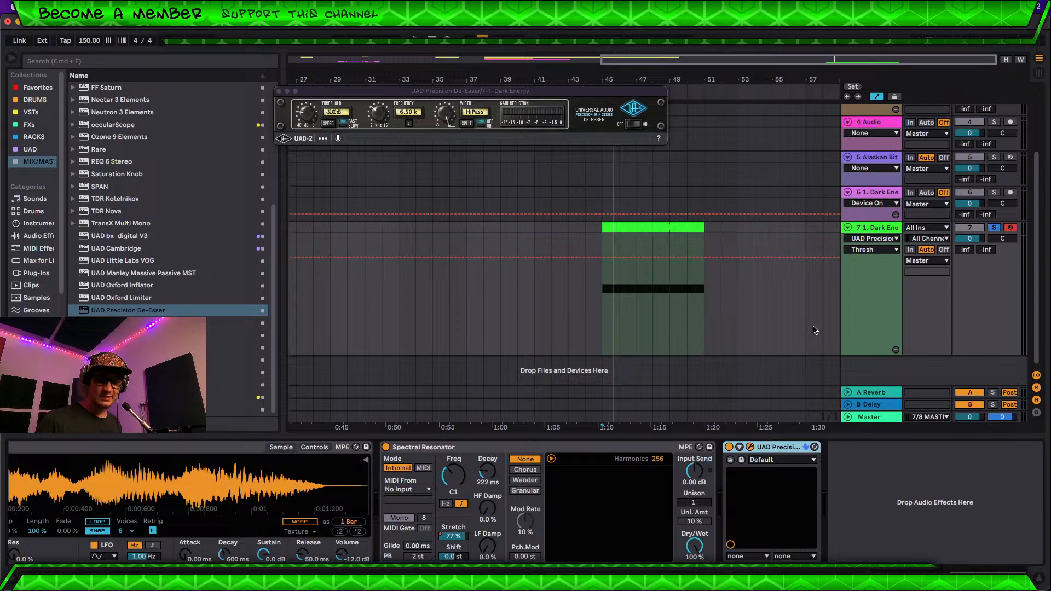
key("Delete")
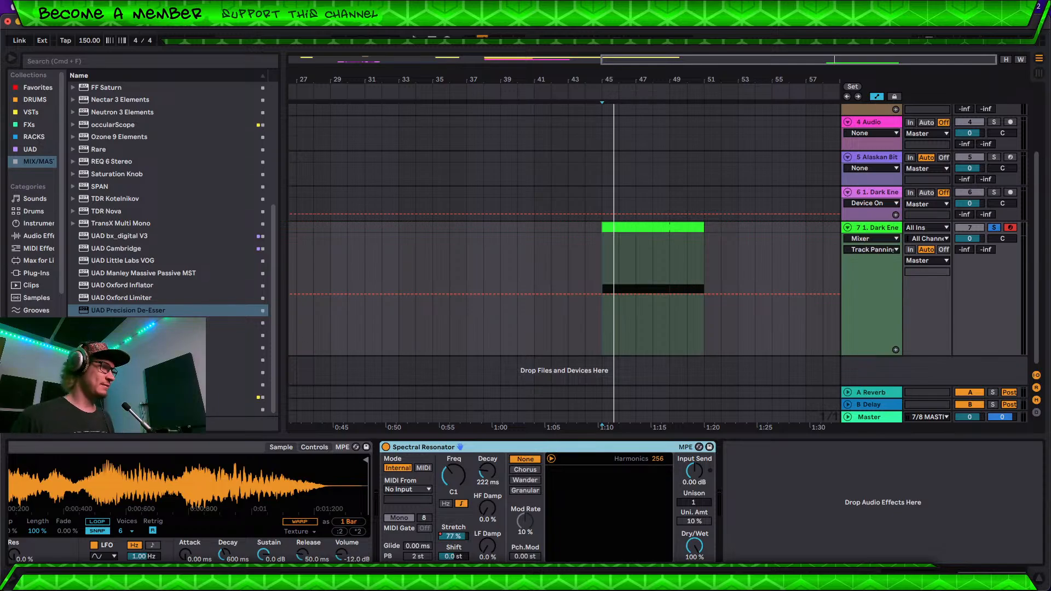
scroll(170, 197, "up", 5)
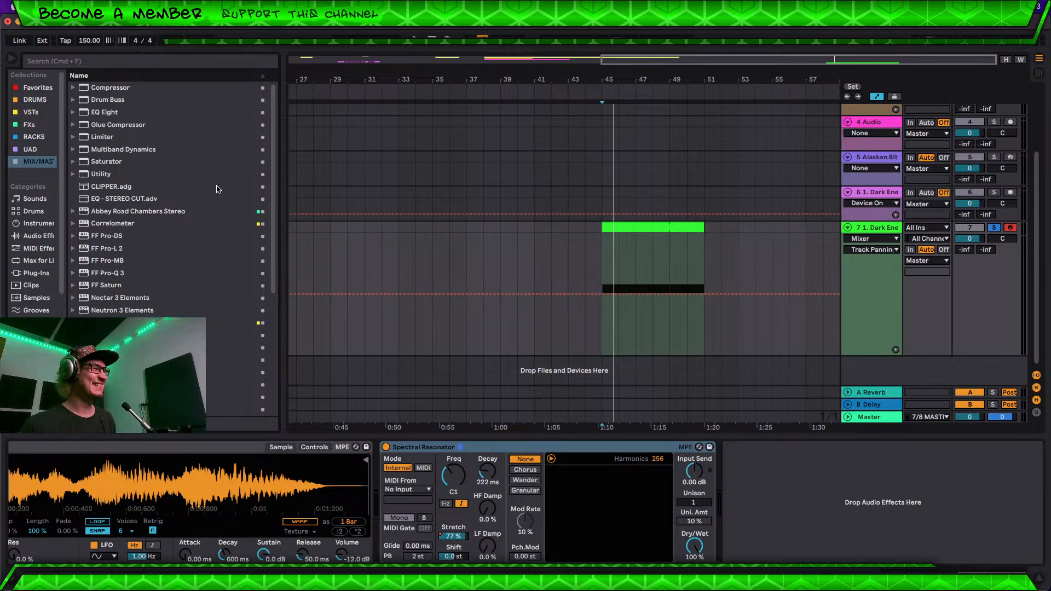
scroll(49, 273, "down", 1)
scroll(138, 303, "down", 8)
scroll(134, 303, "up", 8)
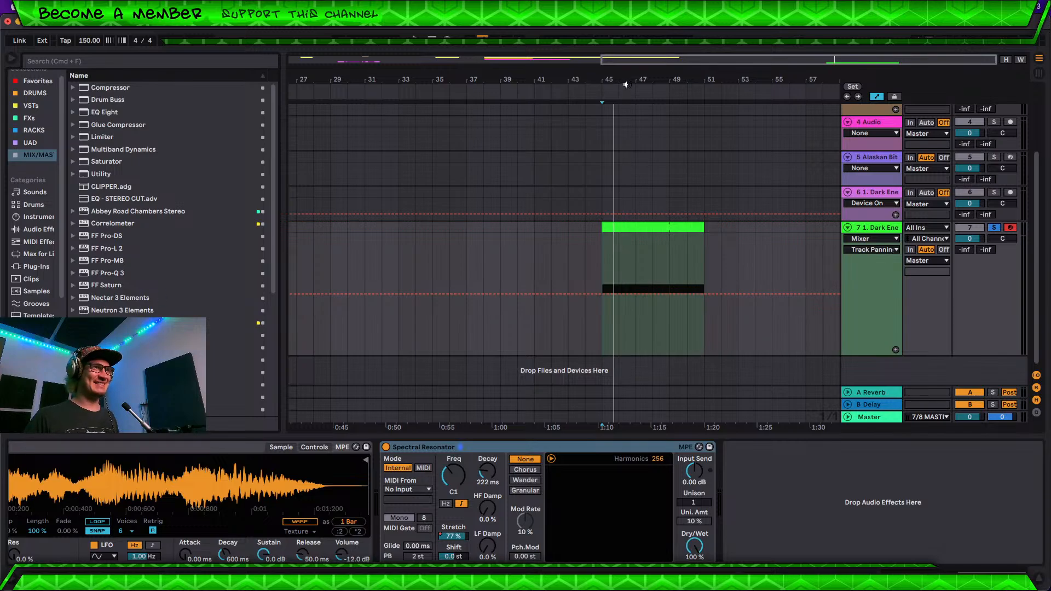
Step: Fit the whole arrangement into view and insert an audio track below track 7
key("w")
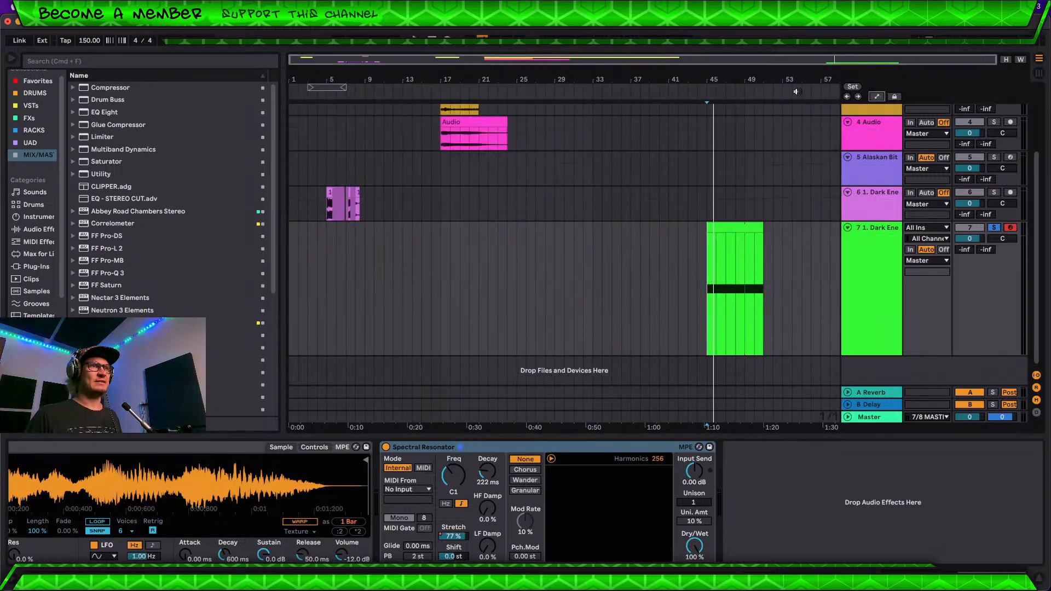
left_click(1004, 60)
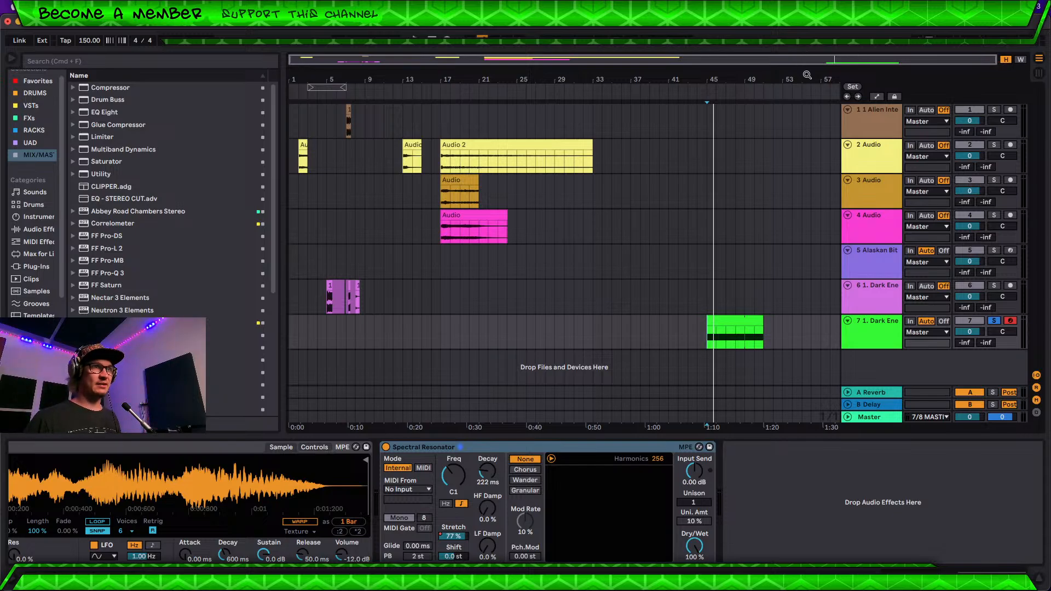
mouse_move(808, 76)
left_mouse_down()
mouse_move(808, 87)
mouse_move(808, 76)
left_mouse_up()
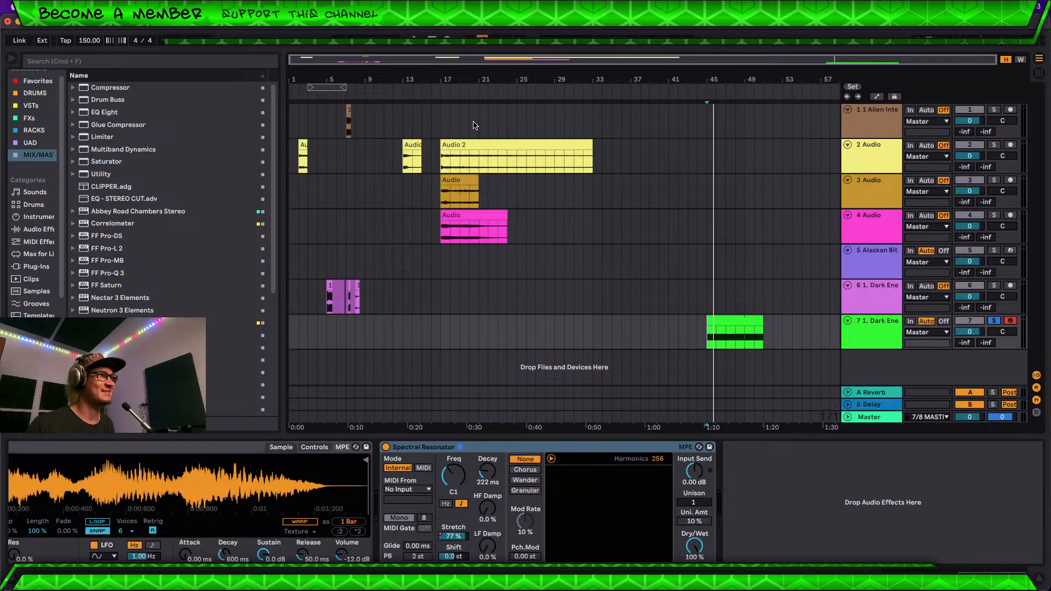
right_click(877, 357)
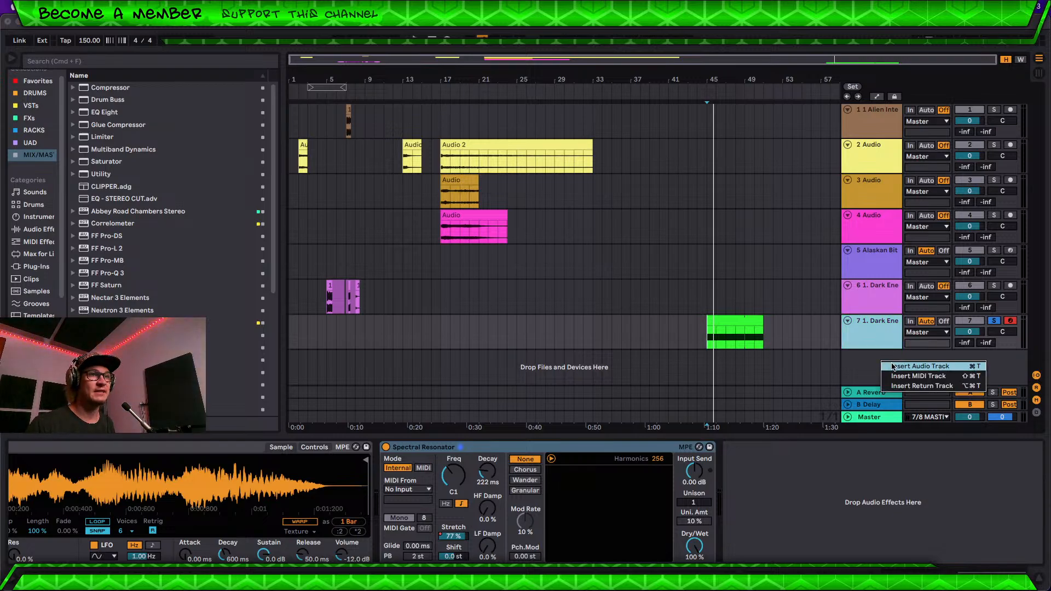
left_click(893, 367)
Step: Load Granulator II from the favourites onto a new track of its own, and delete the empty audio track 8
left_click(41, 227)
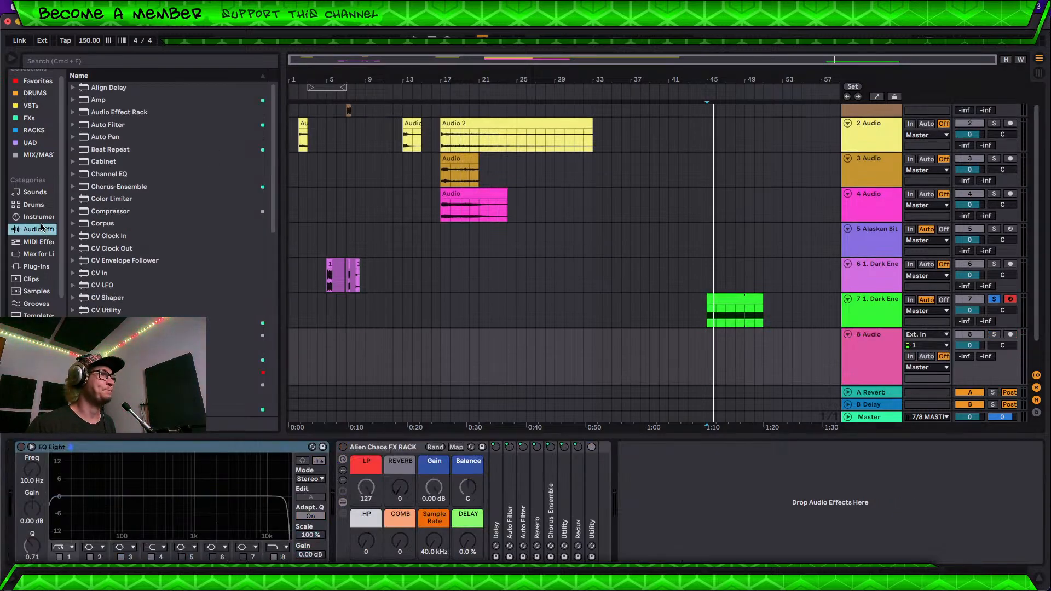
scroll(30, 97, "up", 1)
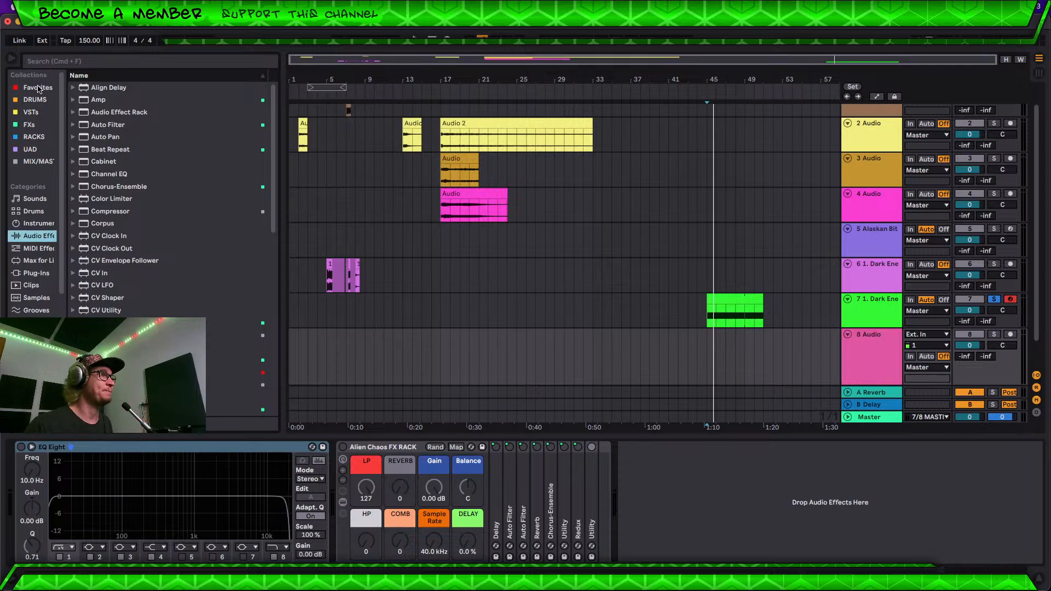
left_click(36, 87)
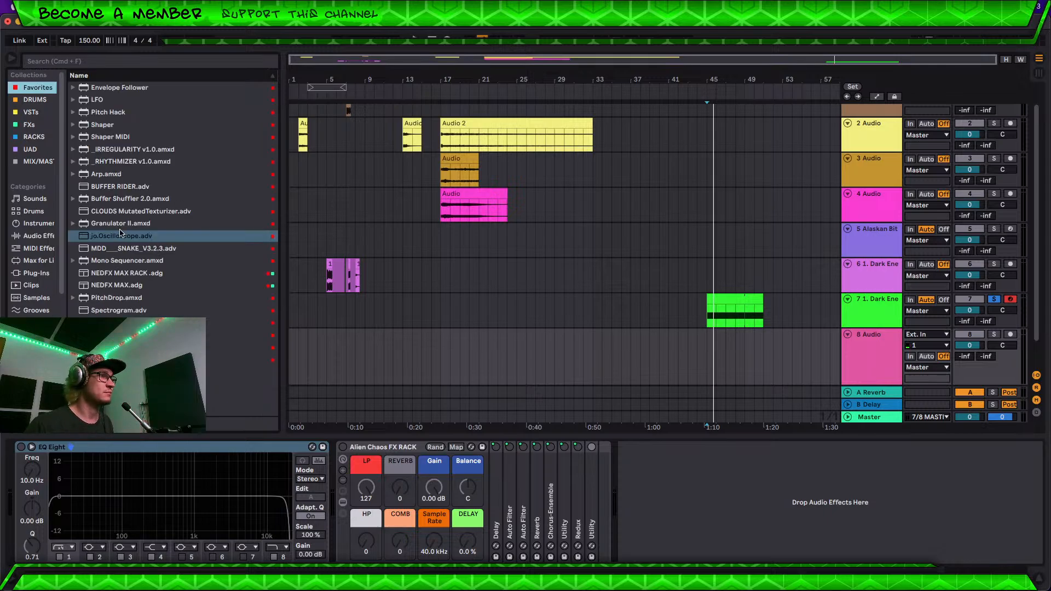
left_click_drag(119, 225, 792, 346)
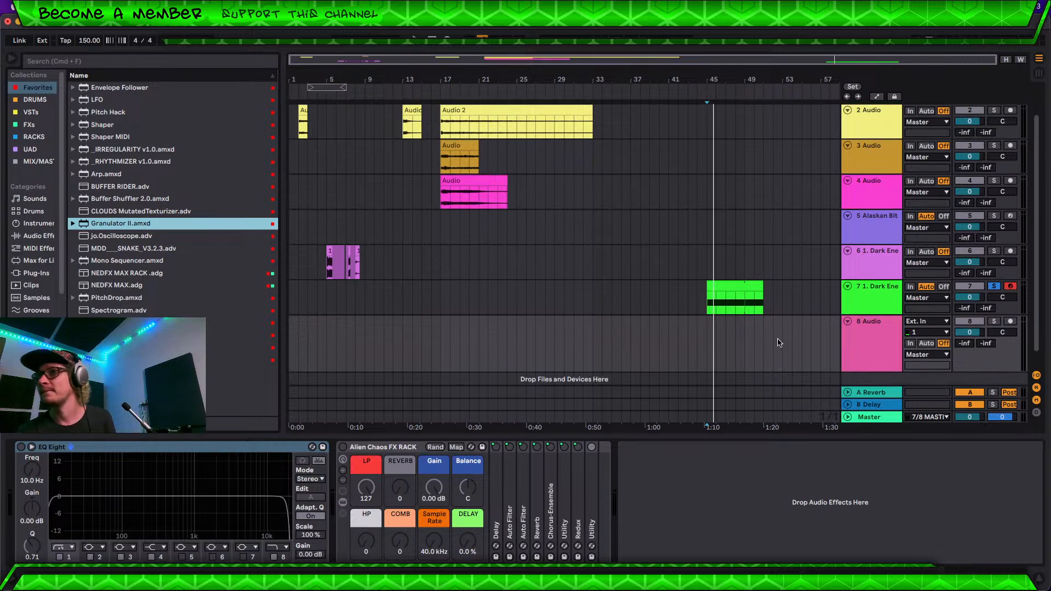
left_click(857, 353)
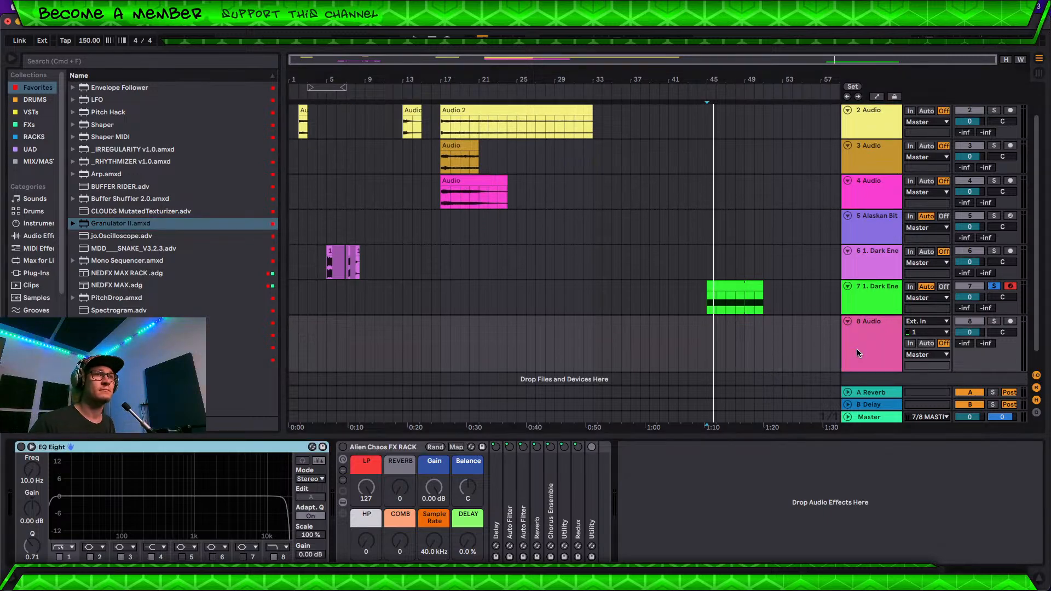
left_click(129, 225)
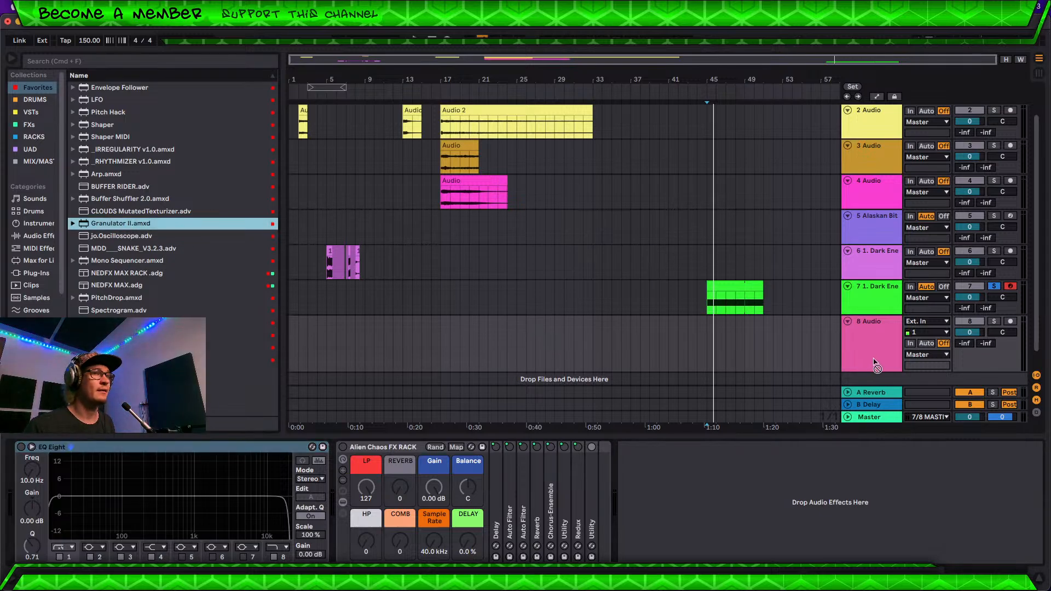
scroll(812, 379, "down", 1)
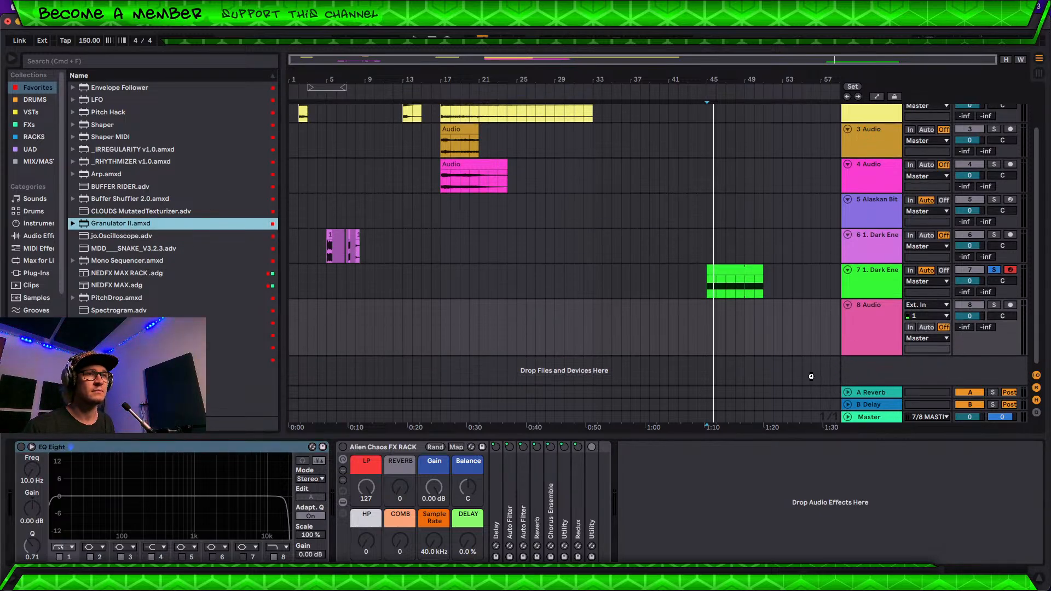
left_click_drag(811, 377, 816, 373)
left_click(863, 334)
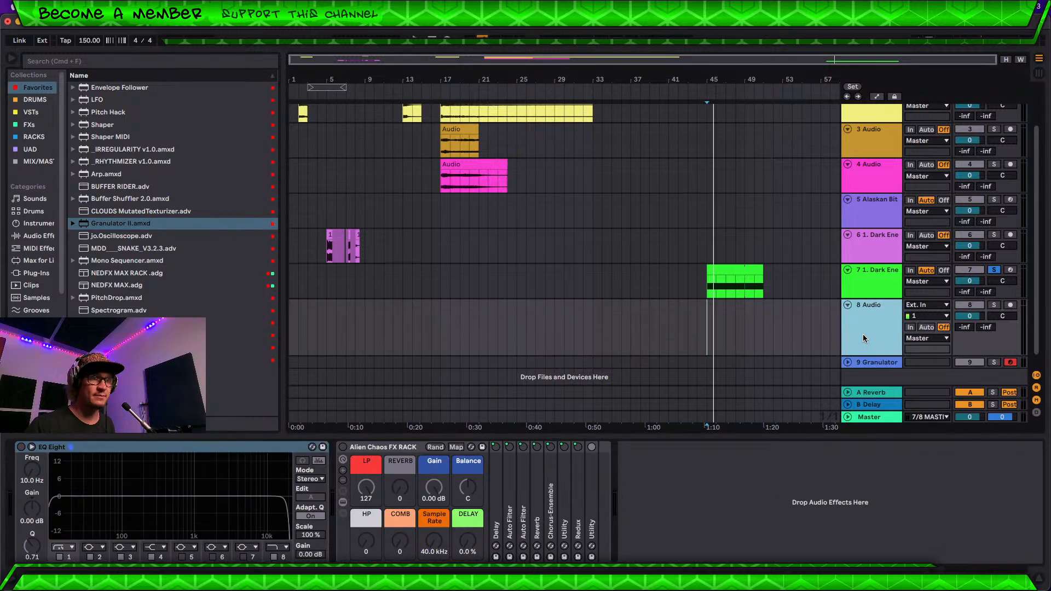
key("Delete")
Step: Insert an empty four-bar MIDI clip from bar 53 to 57 on the Granulator track
left_click_drag(796, 71, 811, 307)
key("super+shift+m")
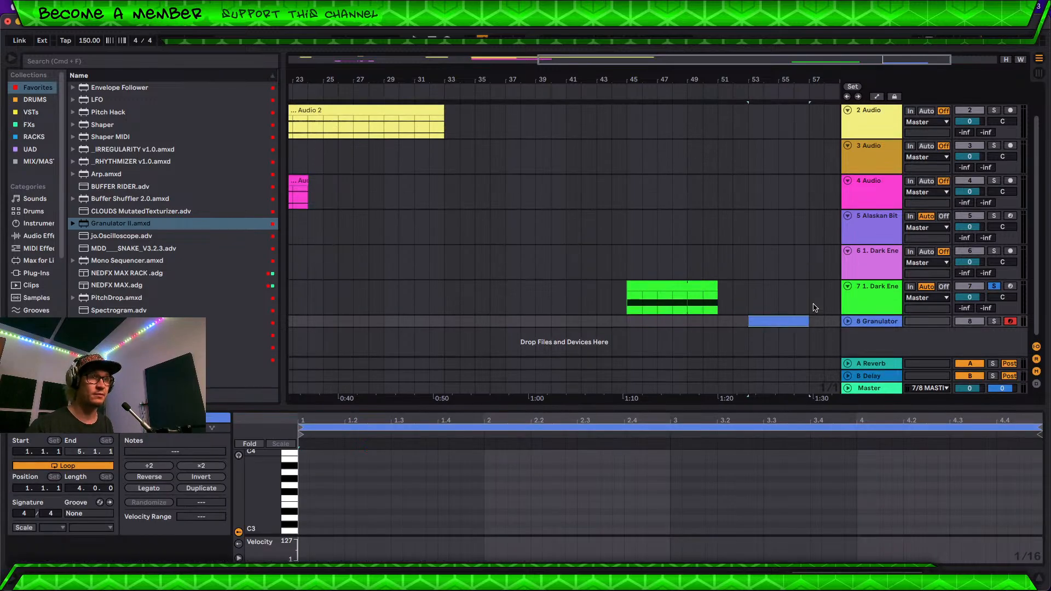
Step: Show the Granulator II device and open the ABLETON folder of one-shot samples and loops among the browser's places
left_click(872, 321)
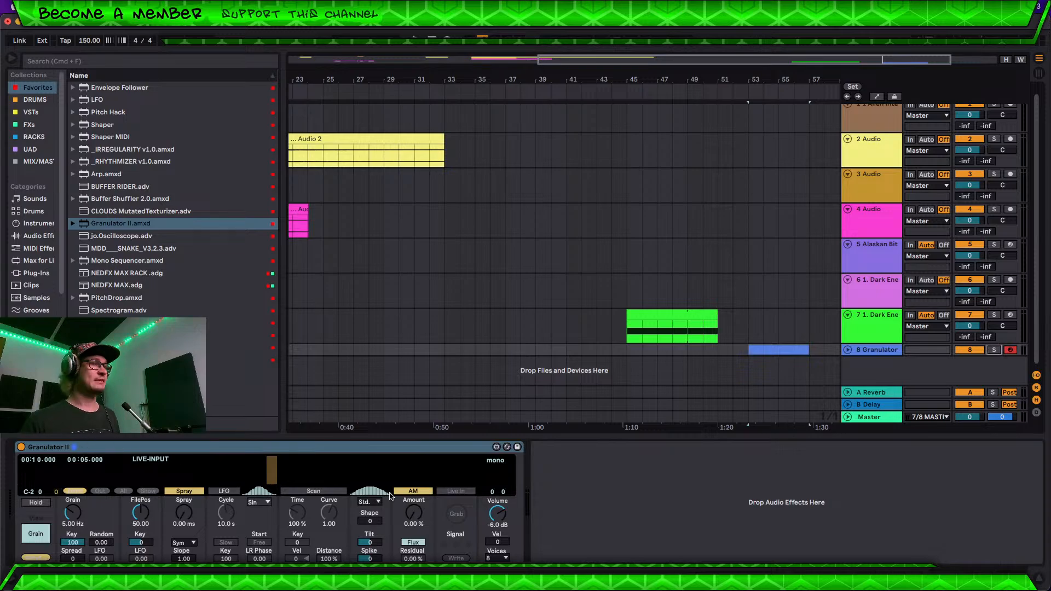
scroll(33, 192, "down", 6)
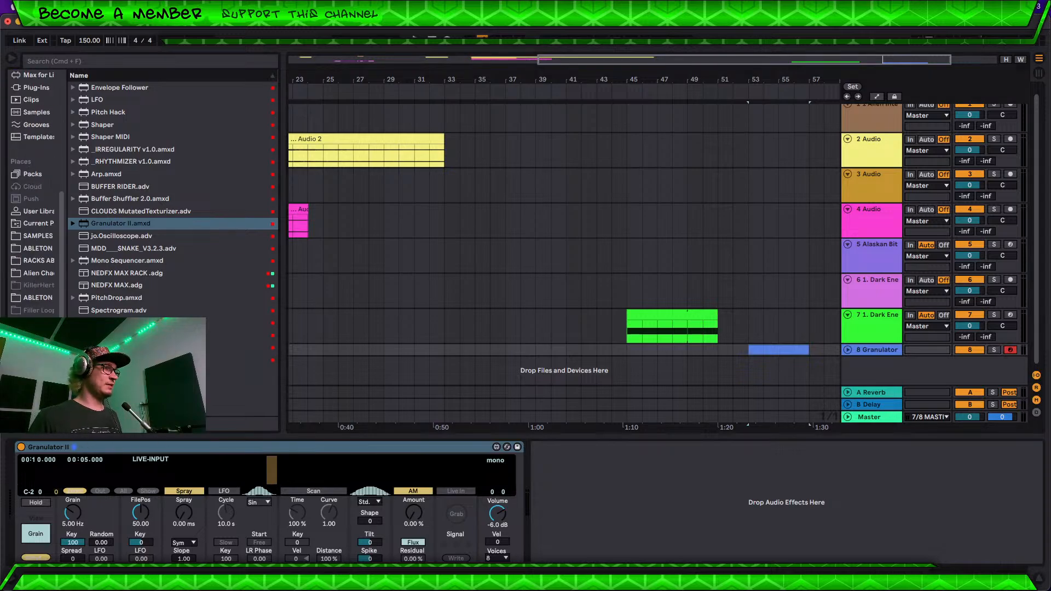
left_click(31, 249)
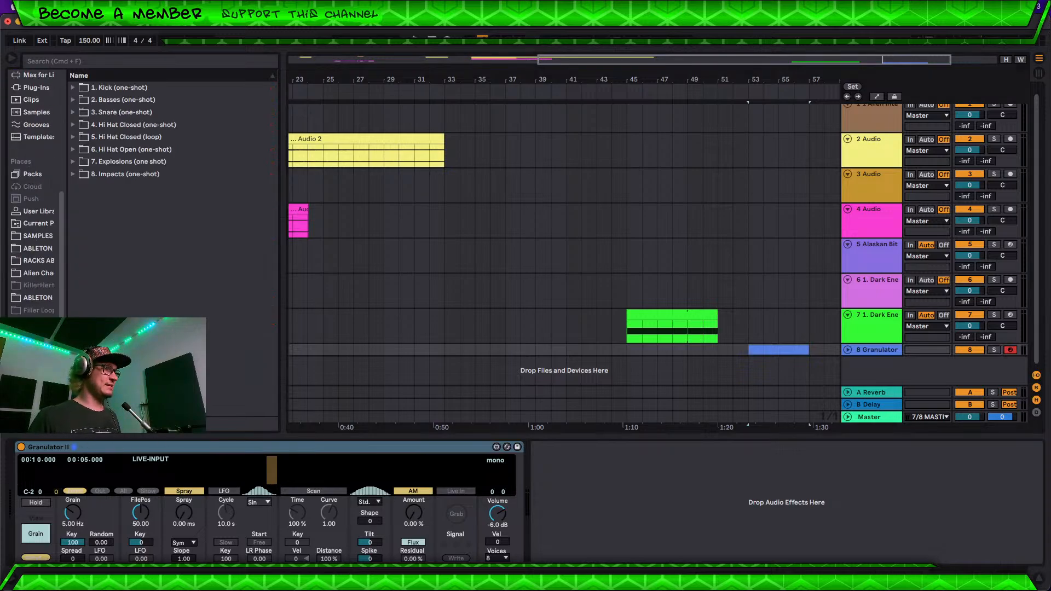
Step: Expand the Organic Soundscapes by Alien Chaos (WAV) sample pack within the SAMPLES folder
left_click(31, 241)
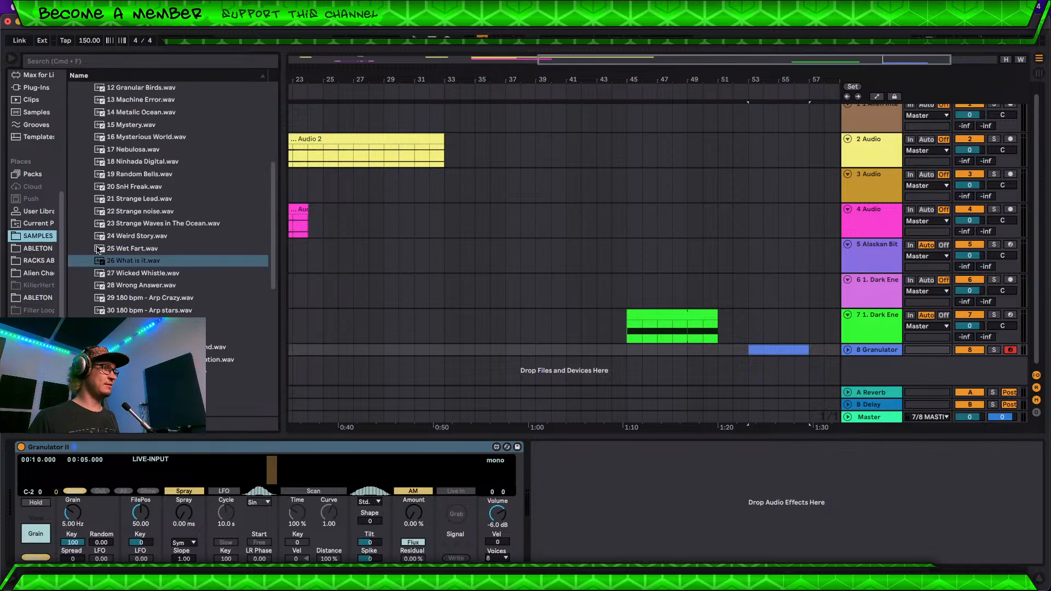
scroll(95, 197, "up", 5)
left_click(81, 149)
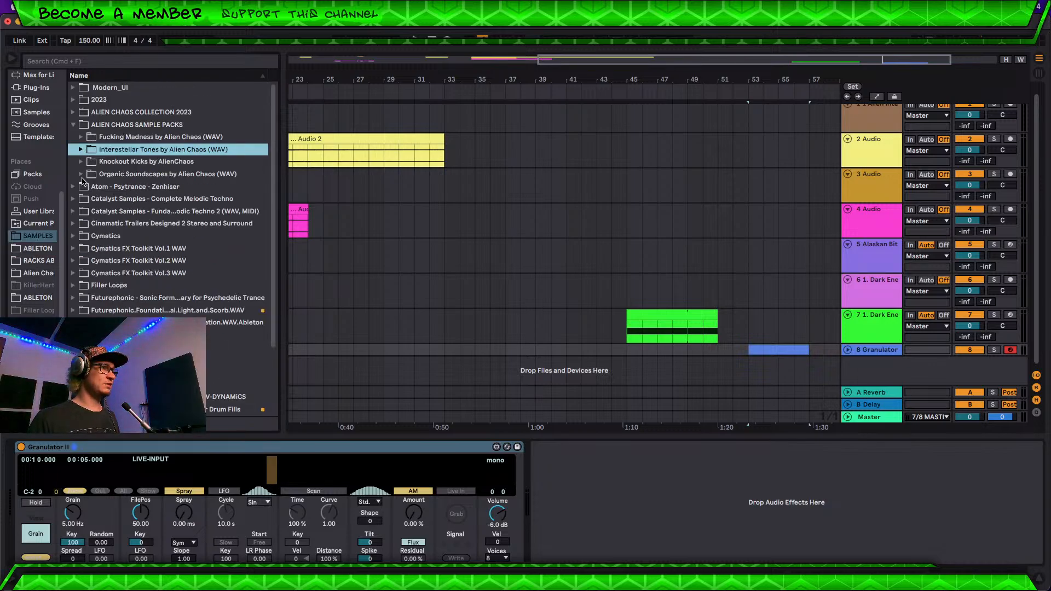
left_click(81, 175)
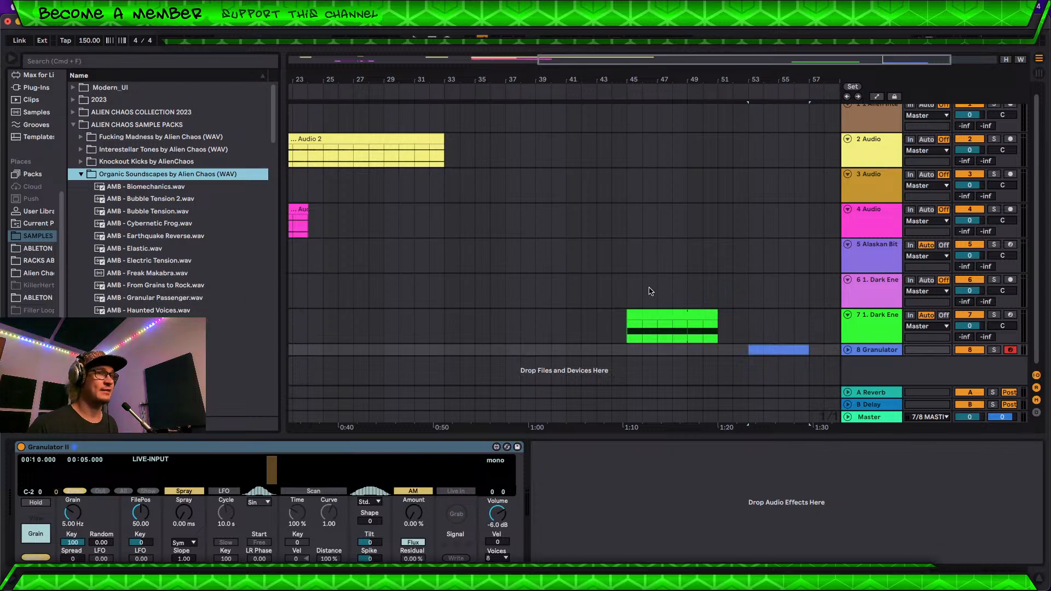
left_click_drag(775, 82, 585, 82)
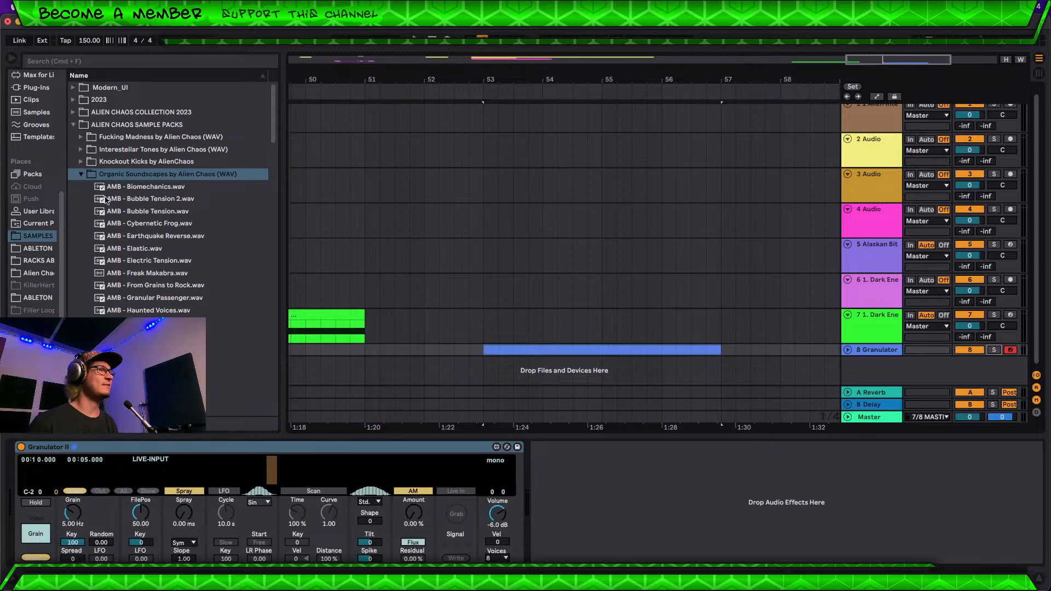
Step: Audition the AMB samples Biomechanics, Bubble Tension 2, Bubble Tension and Earthquake Reverse from the Organic Soundscapes pack
left_click(146, 191)
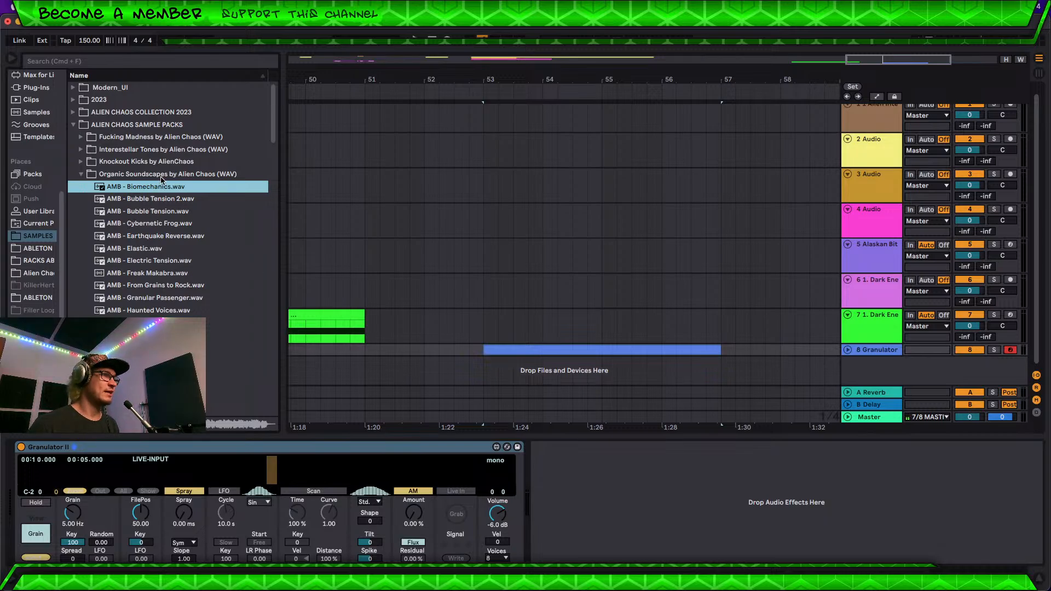
scroll(148, 183, "down", 2)
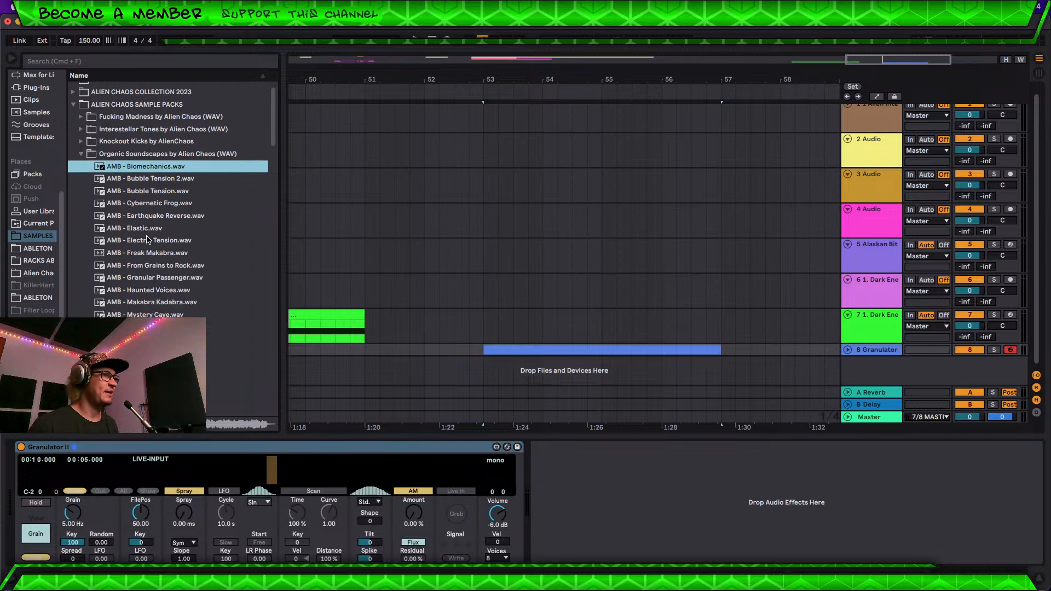
left_click(130, 183)
left_click(130, 190)
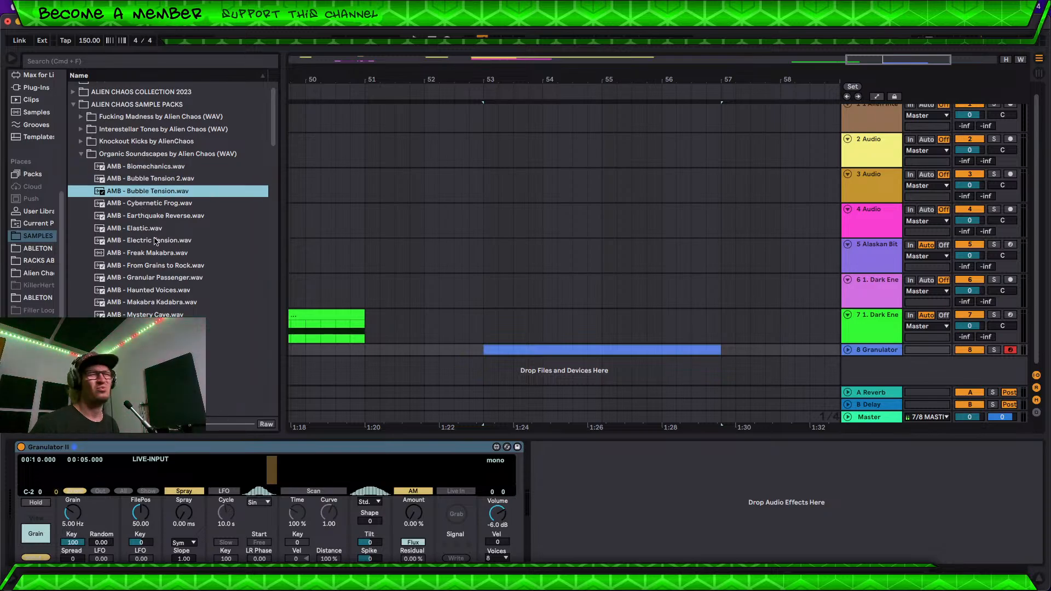
left_click(134, 216)
Step: Audition the pack's DRY samples one after another, from DRY - Bells.wav through DRY - Deep Dive.wav
left_click(151, 364)
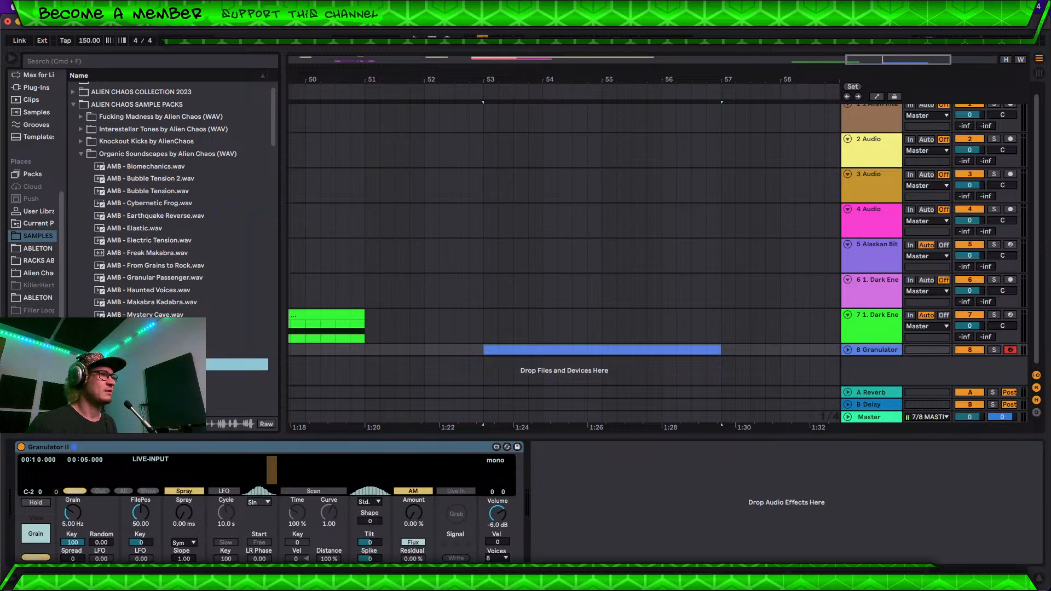
scroll(151, 344, "down", 2)
scroll(170, 219, "down", 1)
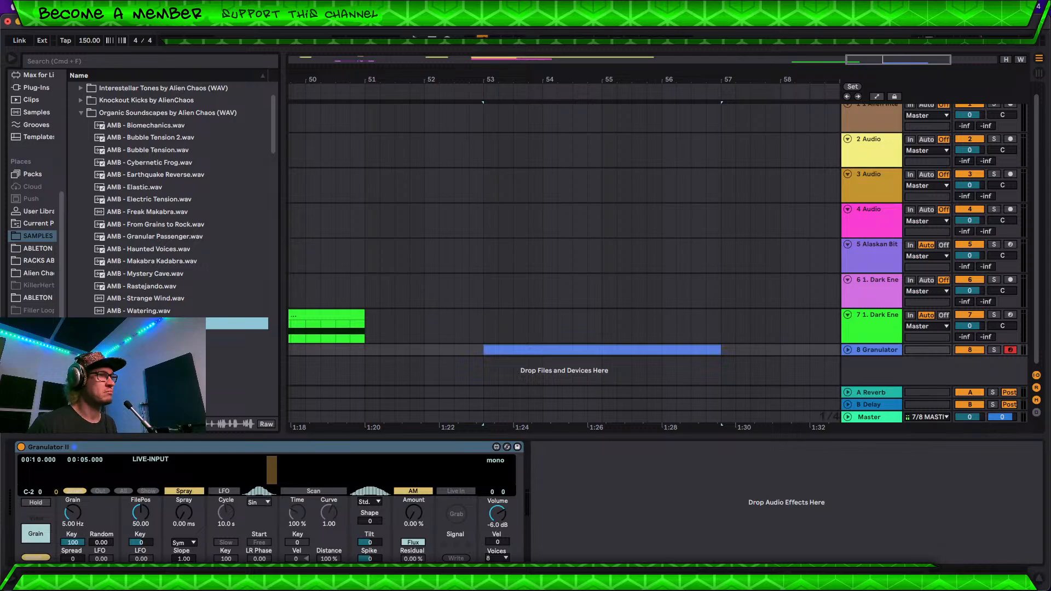
key("Down")
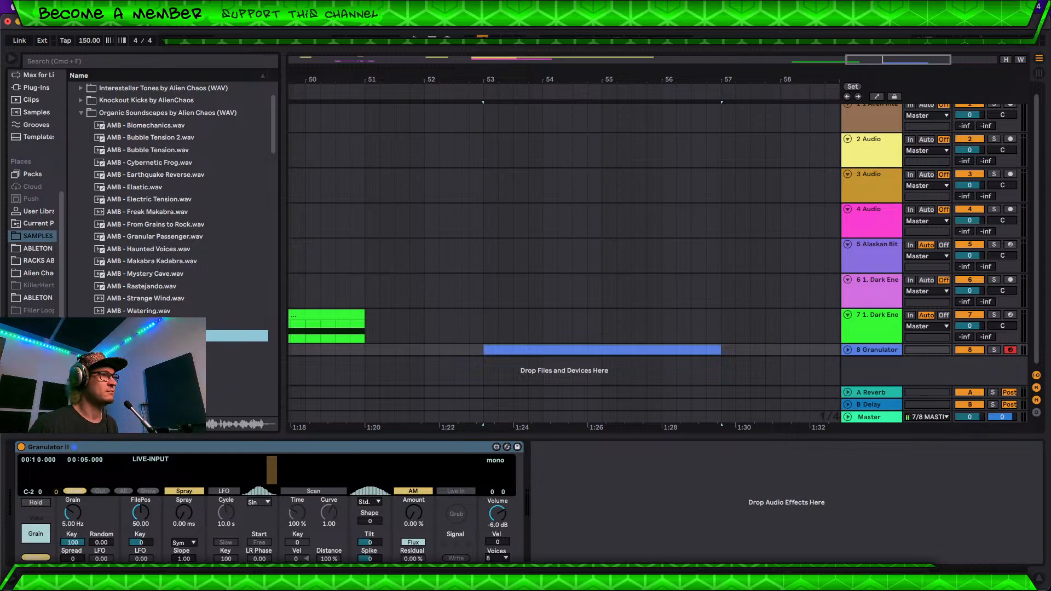
key("Down")
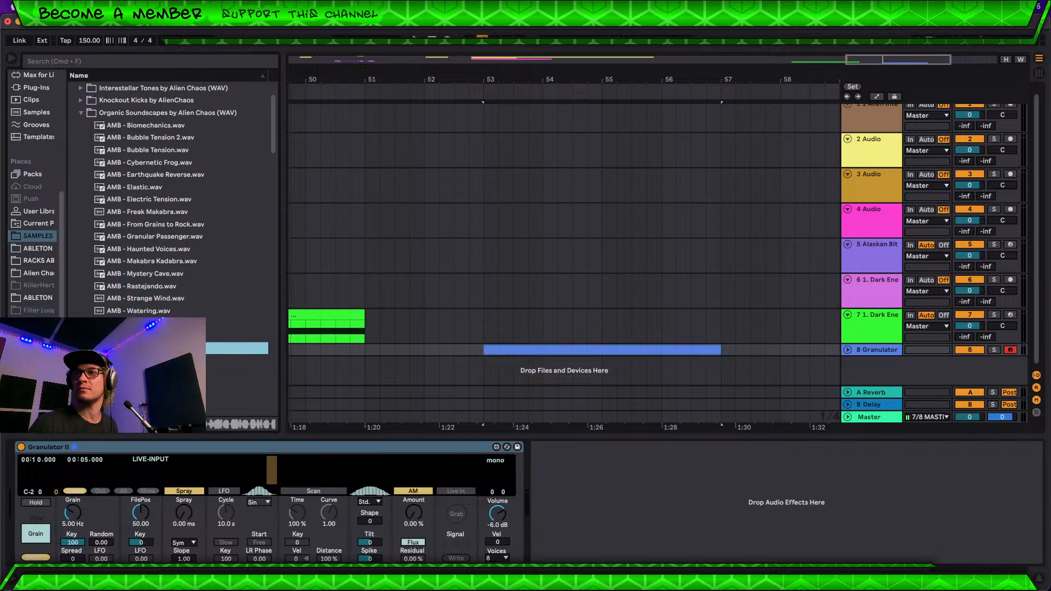
key("Down")
key("Down")
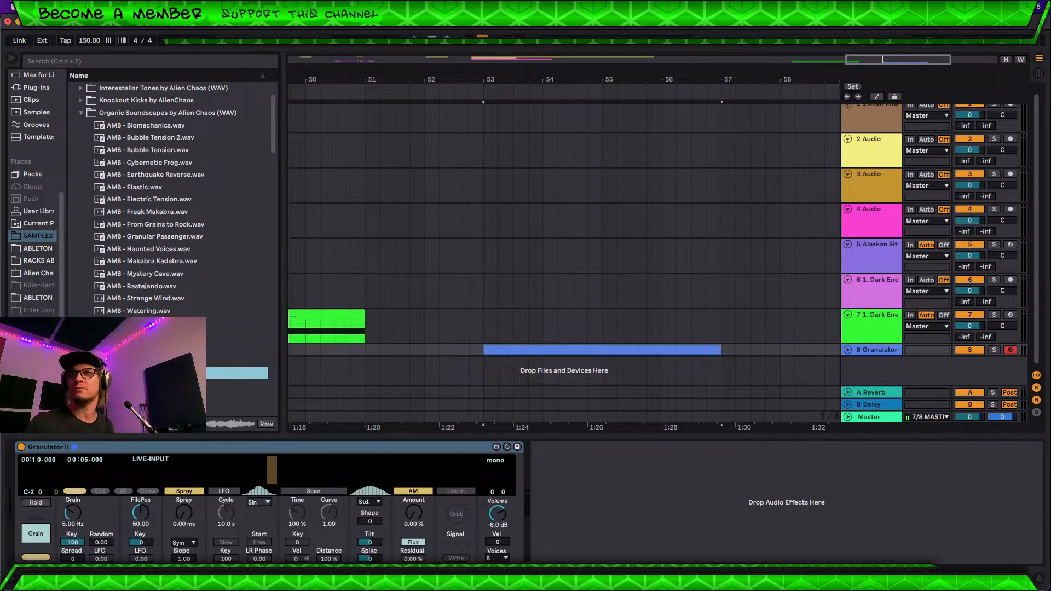
scroll(137, 293, "down", 3)
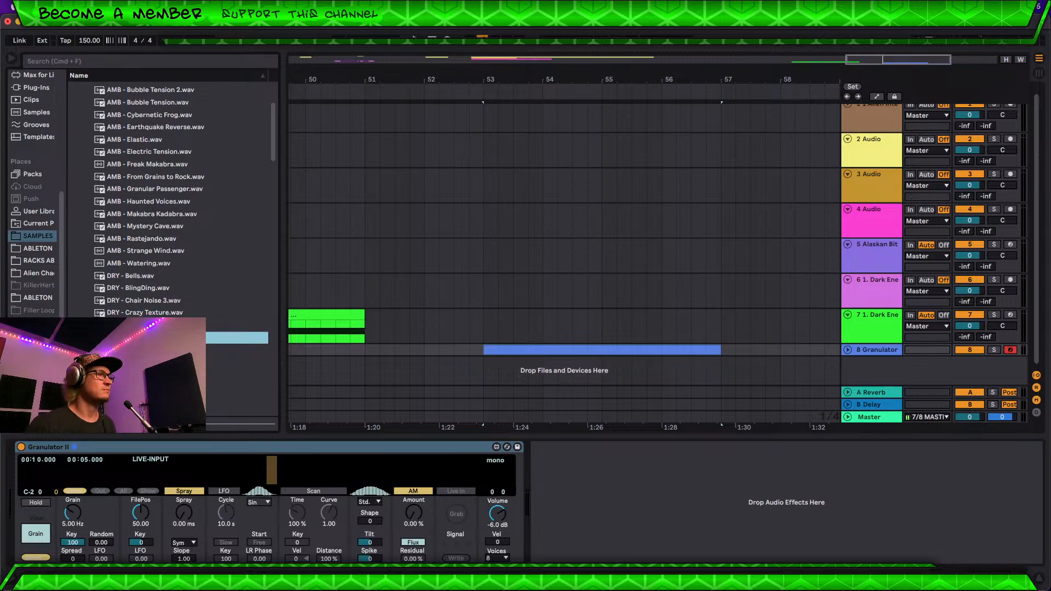
key("Down")
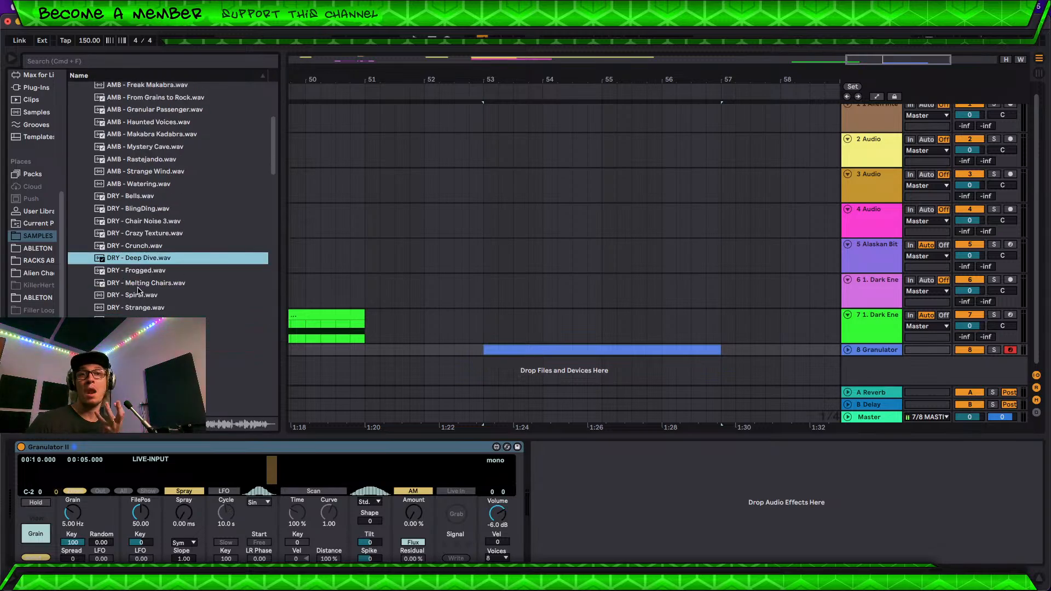
Step: Audition the remaining DRY samples and the first IMPACT samples, returning to DRY - Water 2.wav
left_click(138, 288)
left_click(141, 294)
left_click(142, 321)
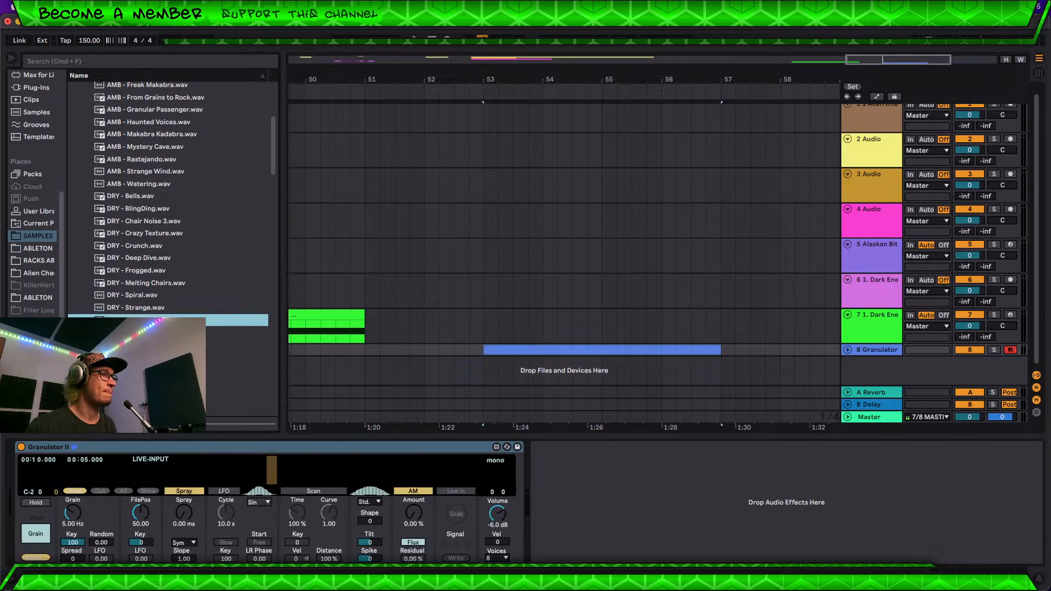
left_click(143, 345)
left_click(144, 357)
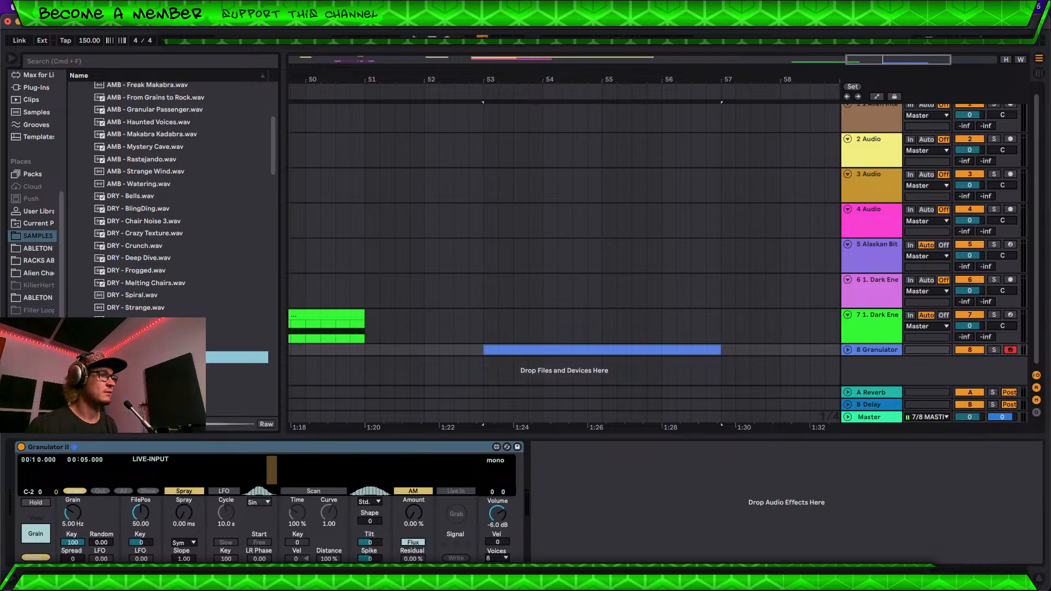
left_click(144, 333)
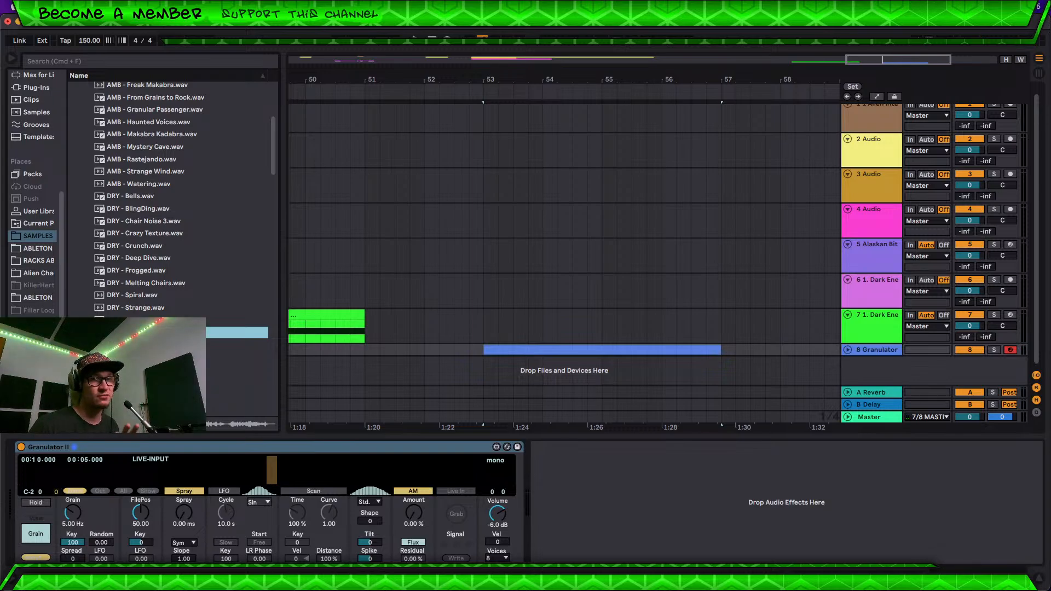
scroll(168, 200, "down", 3)
scroll(169, 200, "down", 1)
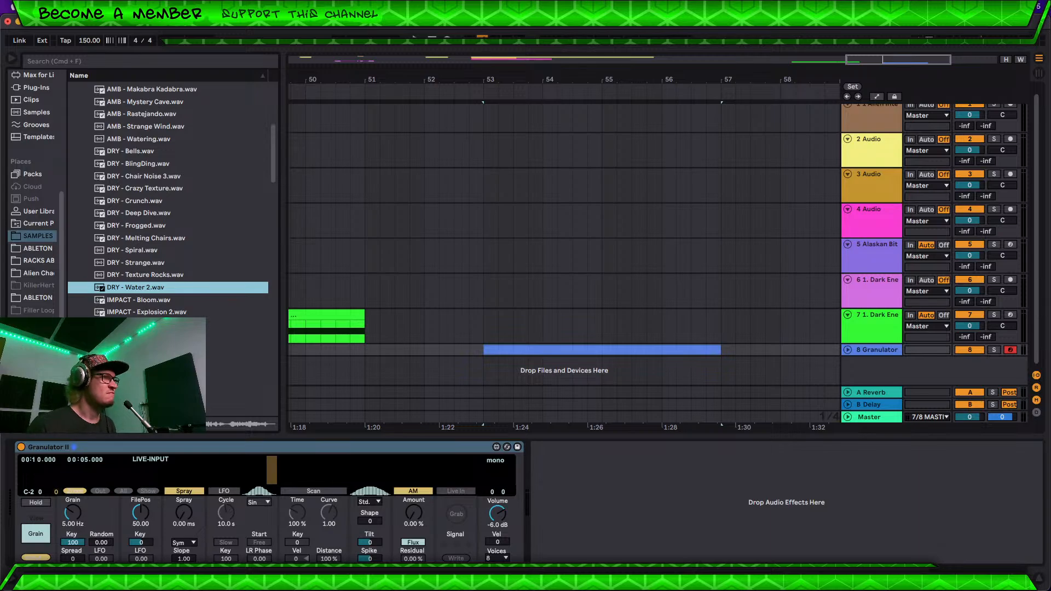
Step: Audition the RAW samples Arranha, Chain and Chair Noise 2, 4 and 3 from the pack
left_click(148, 349)
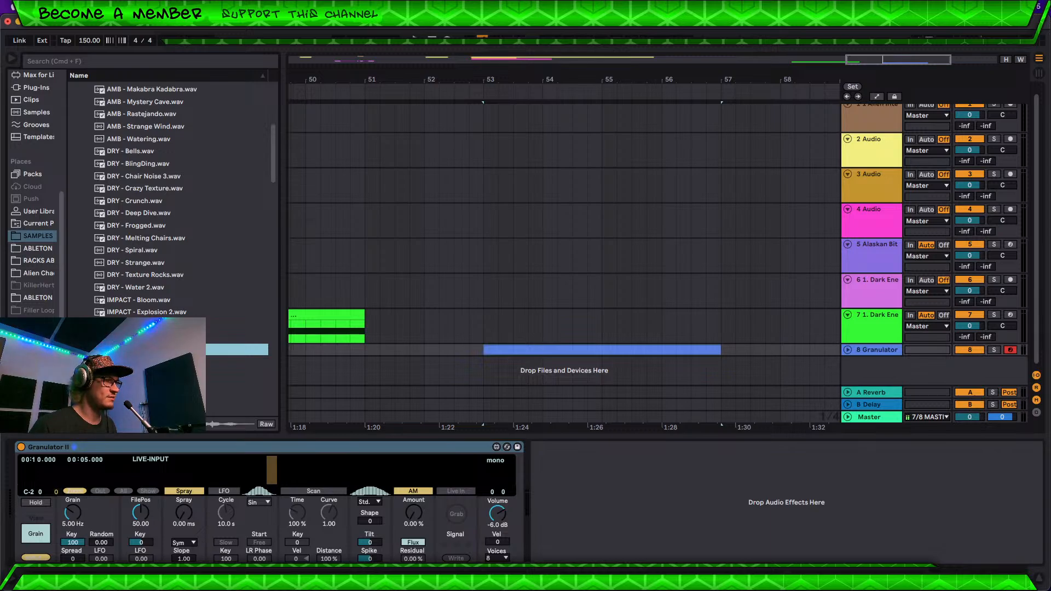
key("Down")
key("Down")
scroll(207, 354, "down", 3)
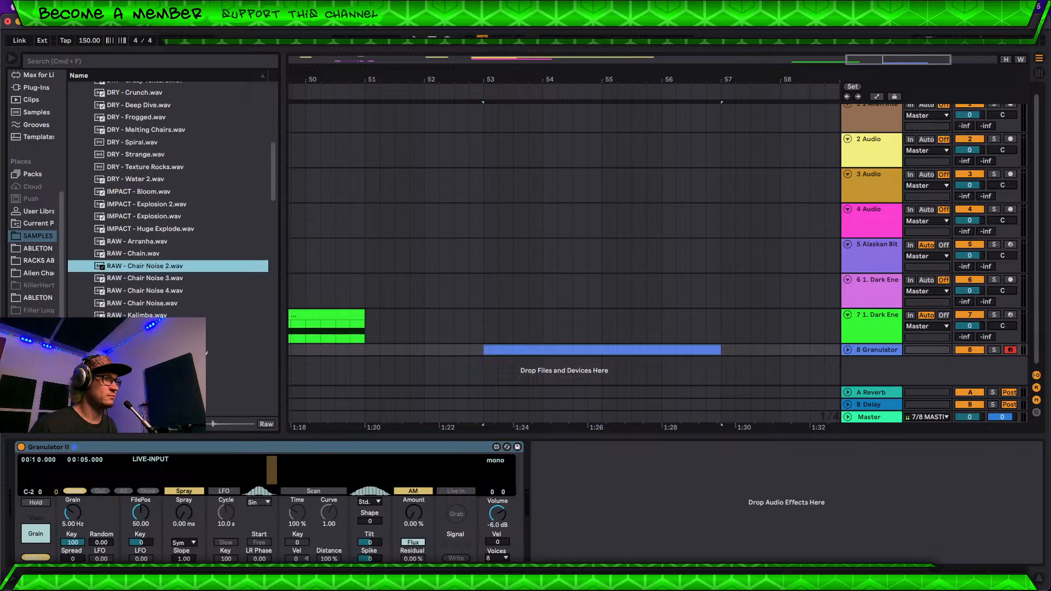
left_click(162, 293)
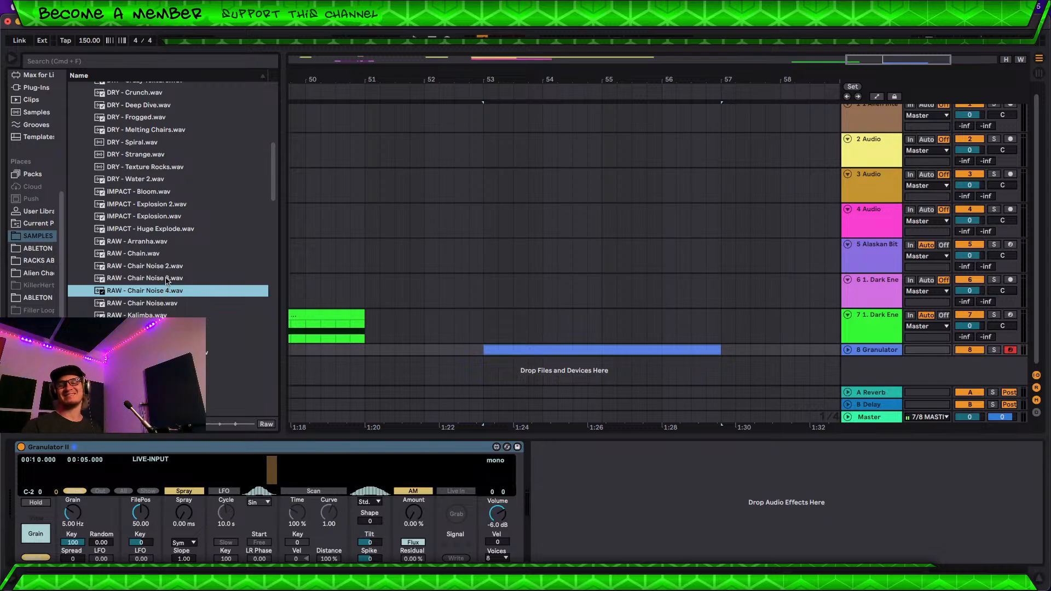
left_click(166, 276)
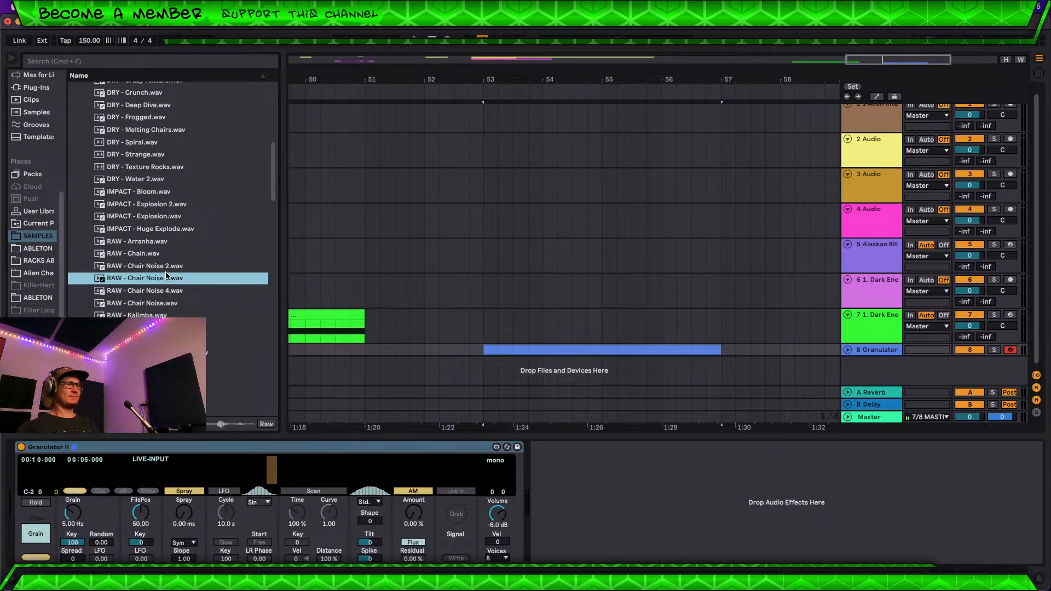
Step: Load the RAW - Water.wav sample into Granulator II and briefly run playback at bar 53
left_click(164, 365)
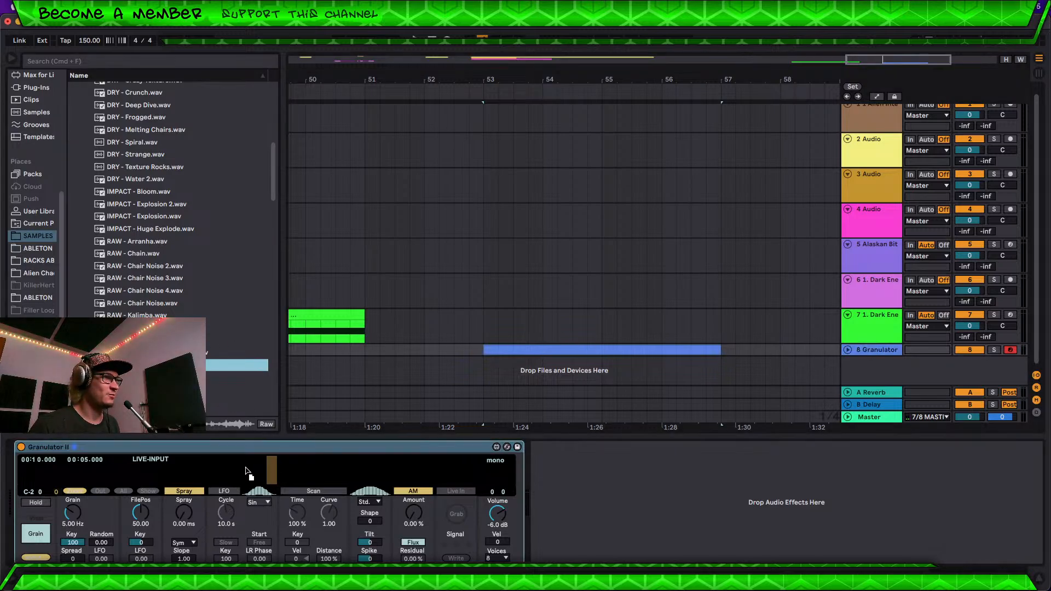
left_click_drag(247, 471, 248, 472)
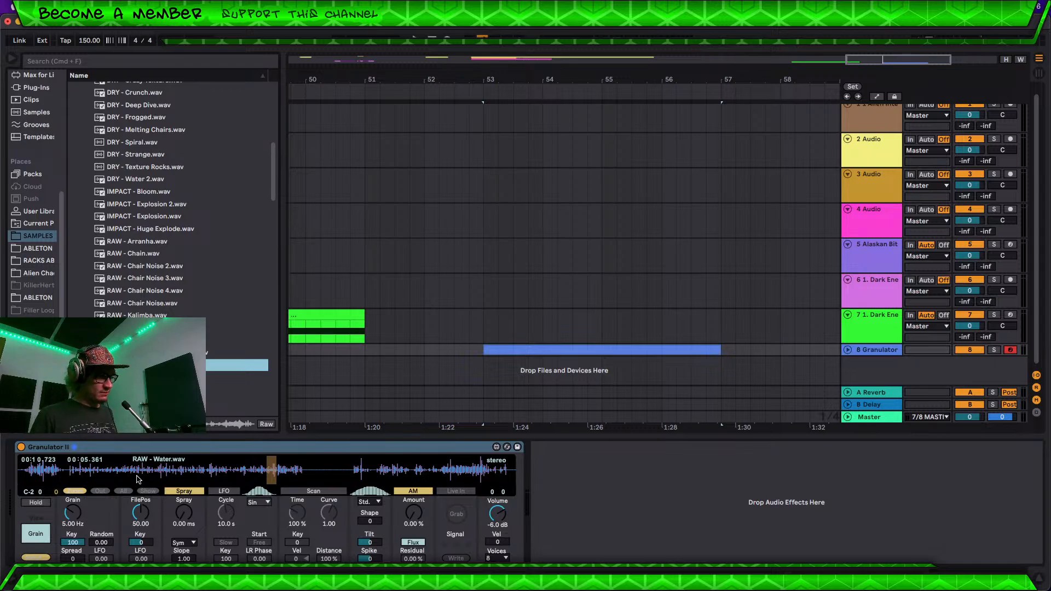
left_click(186, 448)
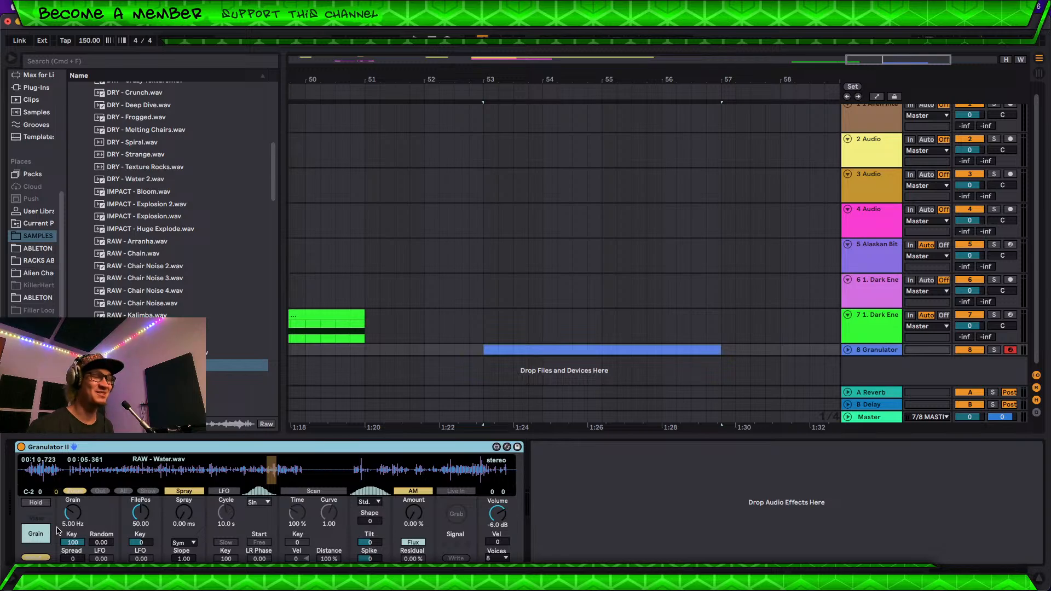
key("space")
key("space")
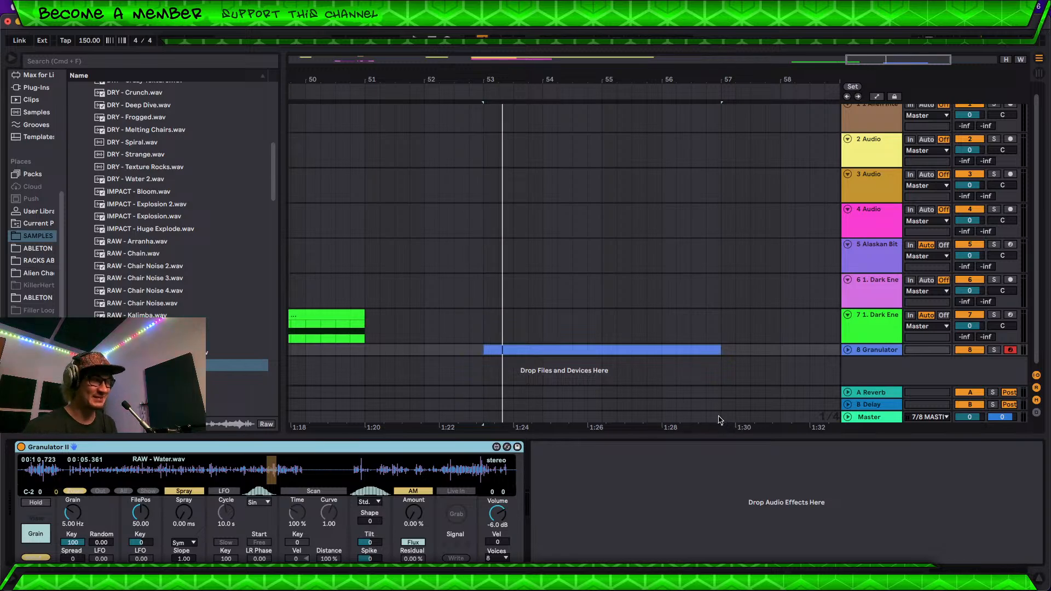
Step: Draw a C3 note in the Granulator track's MIDI clip and extend it across all four bars
double_click(634, 351)
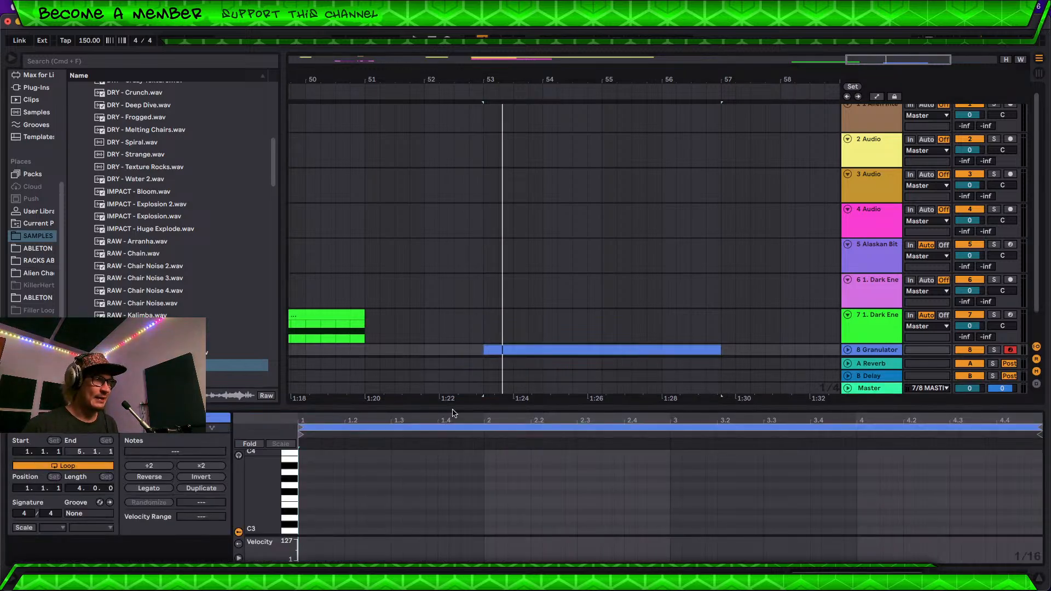
double_click(305, 532)
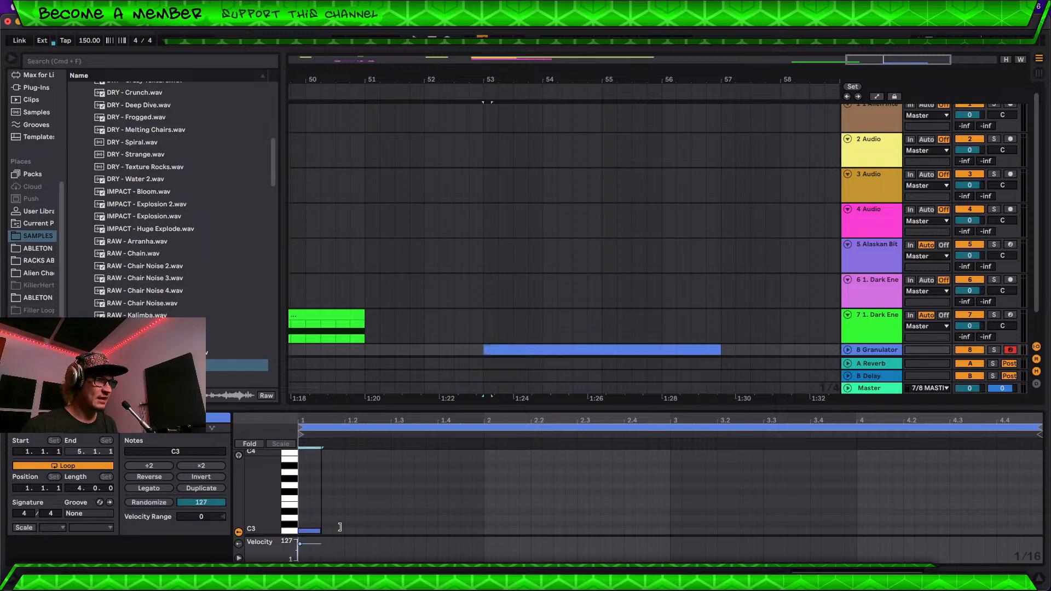
left_click_drag(313, 531, 1042, 483)
Step: Play the Granulator clip with the Granulator II device in view to hear the loaded sample
key("space")
left_click(879, 353)
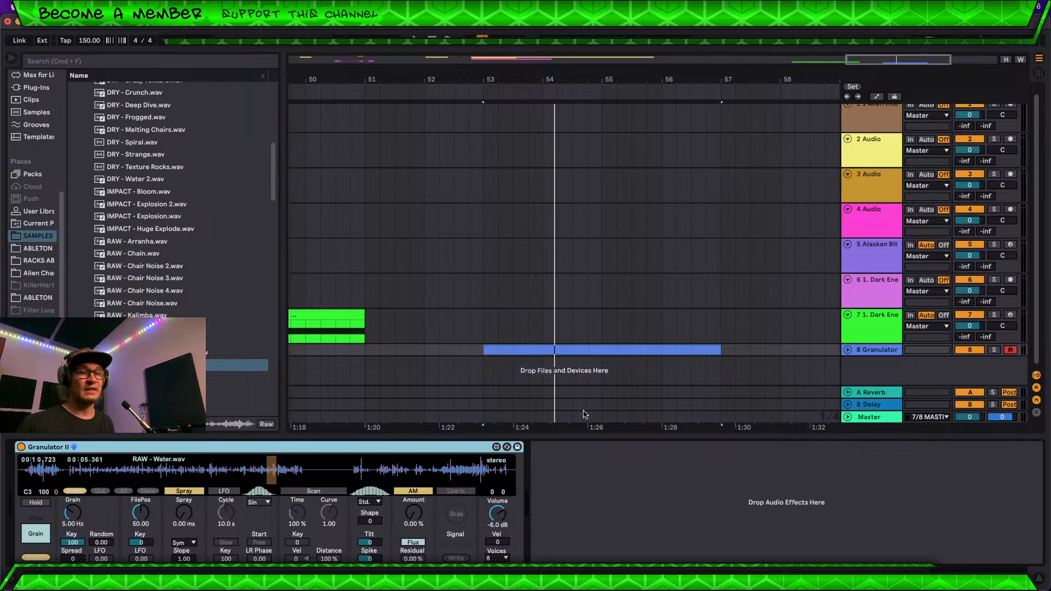
left_click(541, 352)
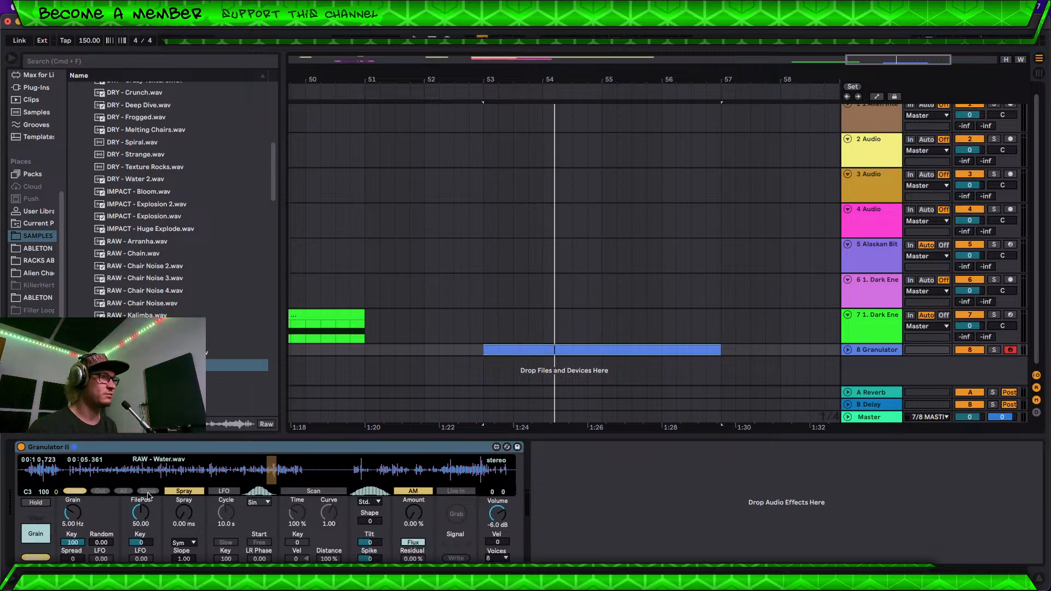
key("space")
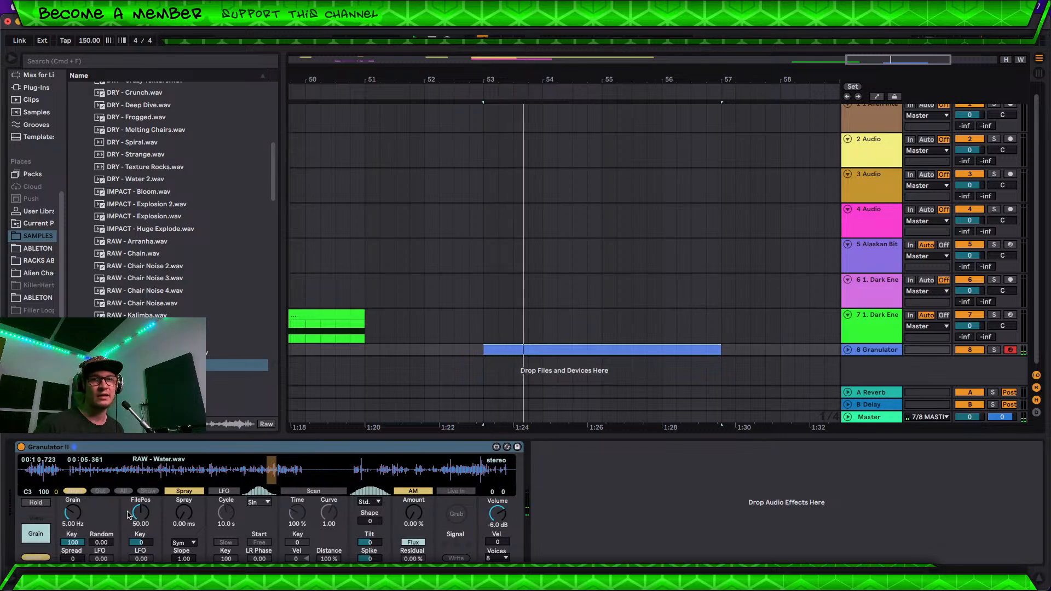
Step: Review track 7's device chain from Spectral Resonator back to Arpeggiator, and return to the Granulator II device
left_click(871, 326)
left_click(986, 573)
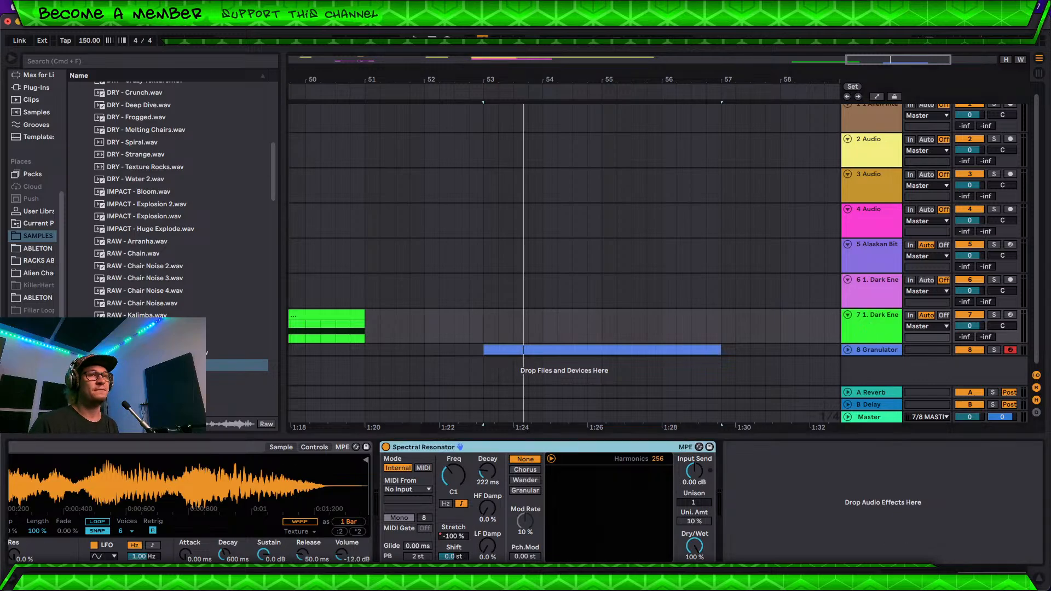
left_click_drag(986, 573, 19, 559)
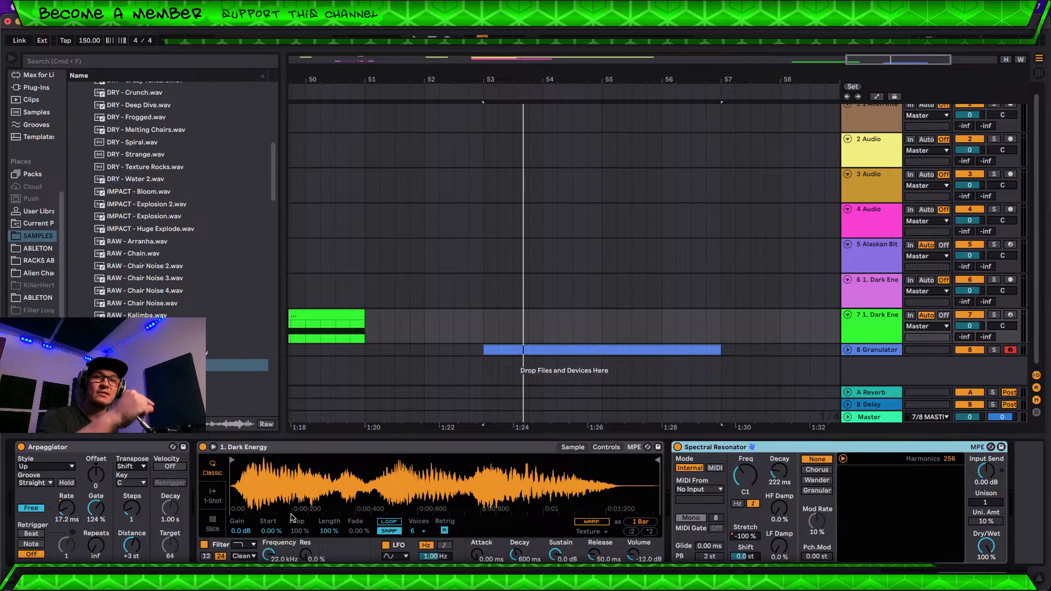
left_click(533, 346)
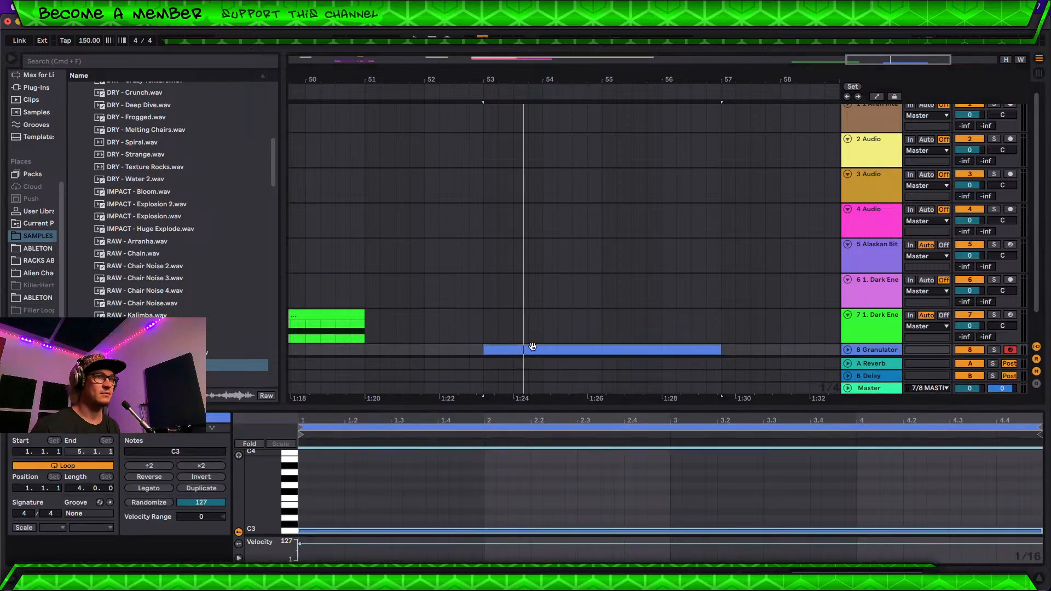
left_click(882, 349)
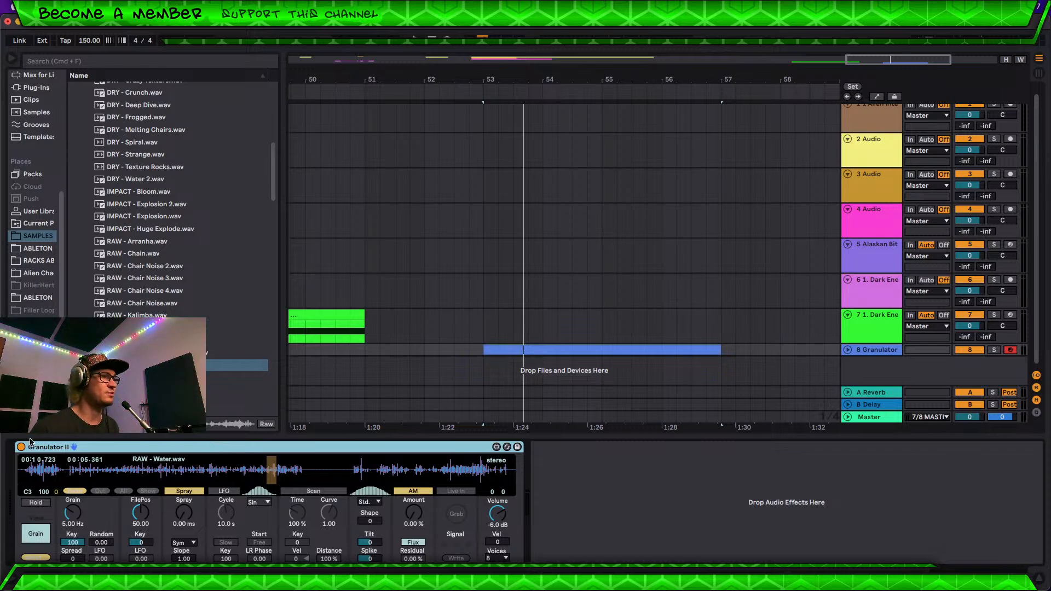
Step: Try Granulator II's Spray at about 750 ms during playback and return it to 0.00 ms
mouse_move(184, 512)
left_mouse_down()
mouse_move(184, 487)
mouse_move(182, 519)
left_mouse_up()
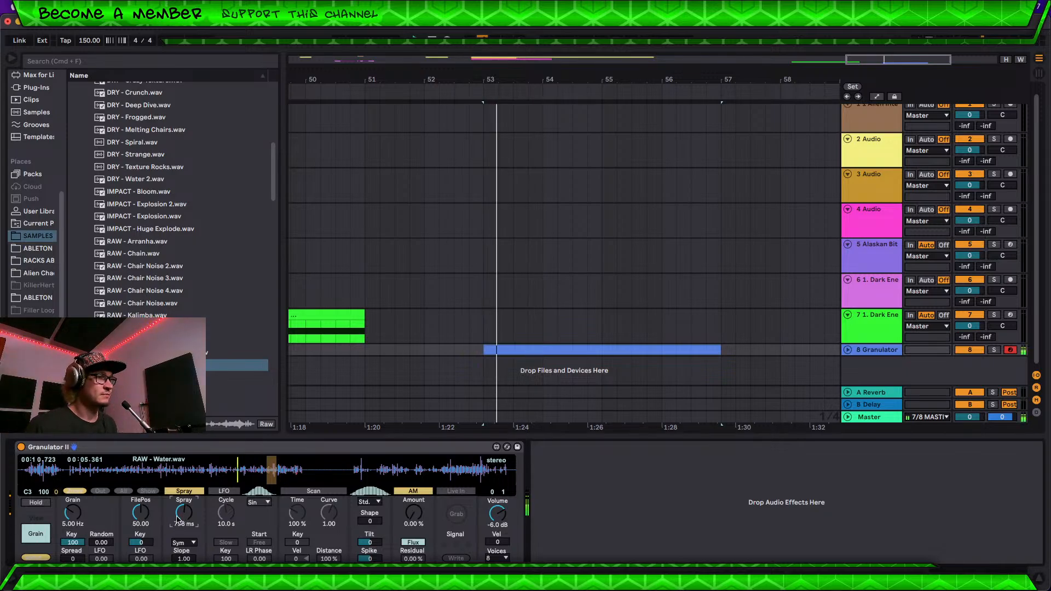
left_click_drag(177, 519, 176, 532)
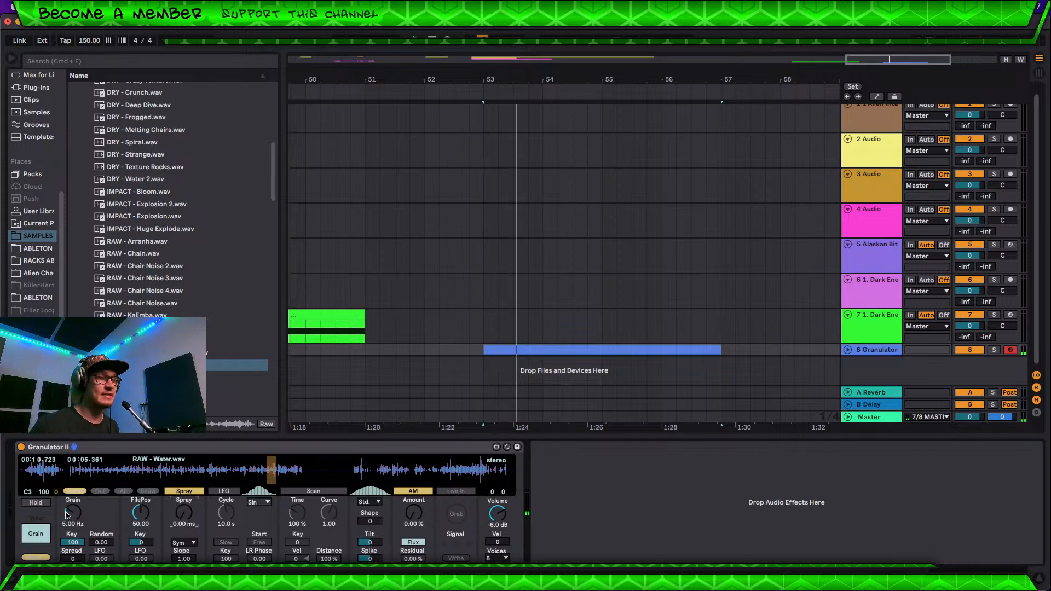
Step: Shorten Granulator II's amp envelope Release to 10.0 ms, set the Grain rate to 32.7 Hz, and play the clip
left_click(34, 537)
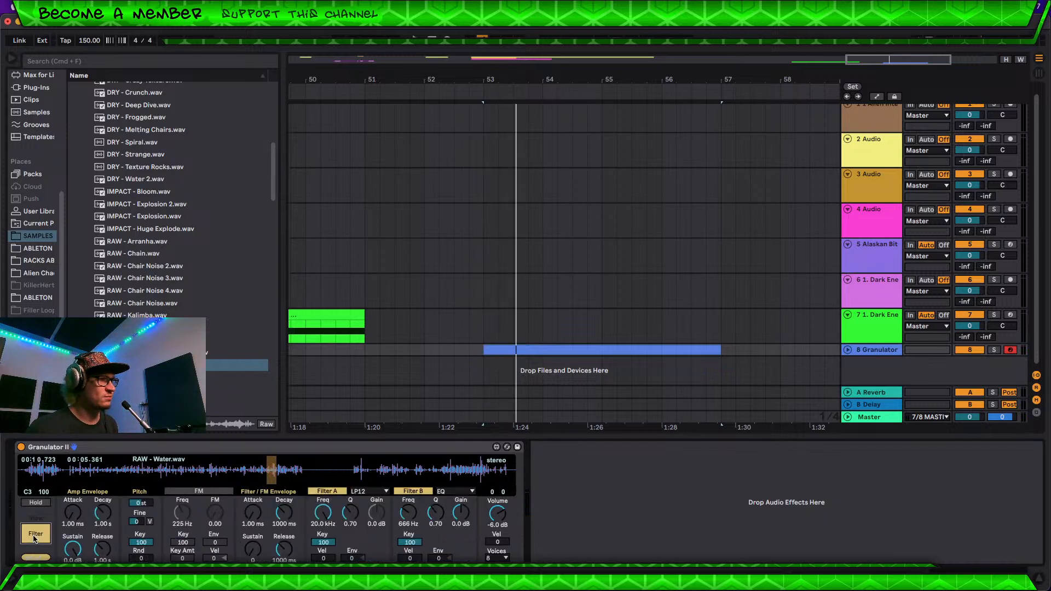
left_click_drag(102, 548, 100, 552)
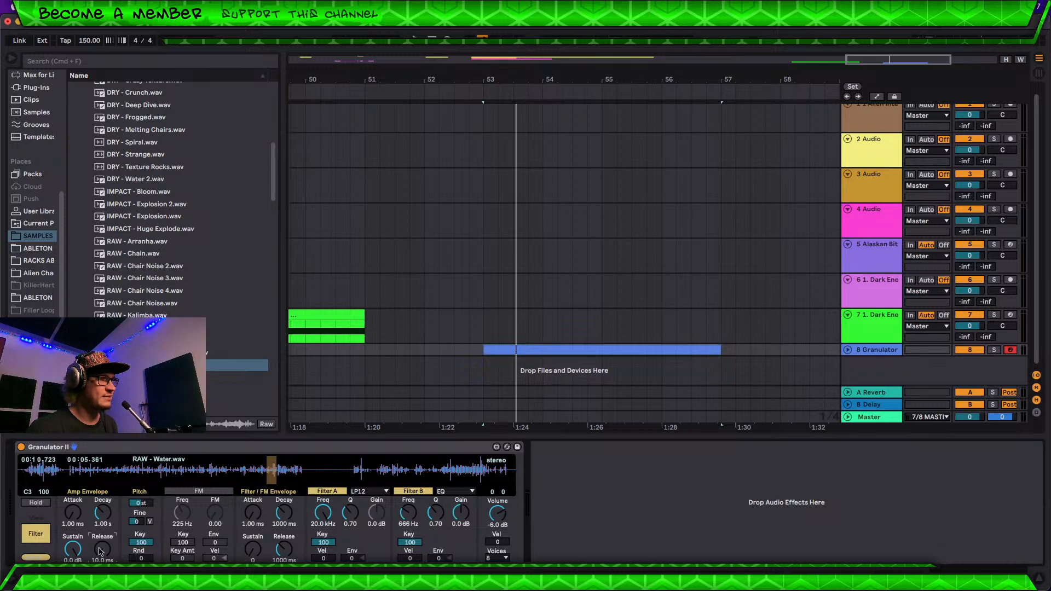
key("space")
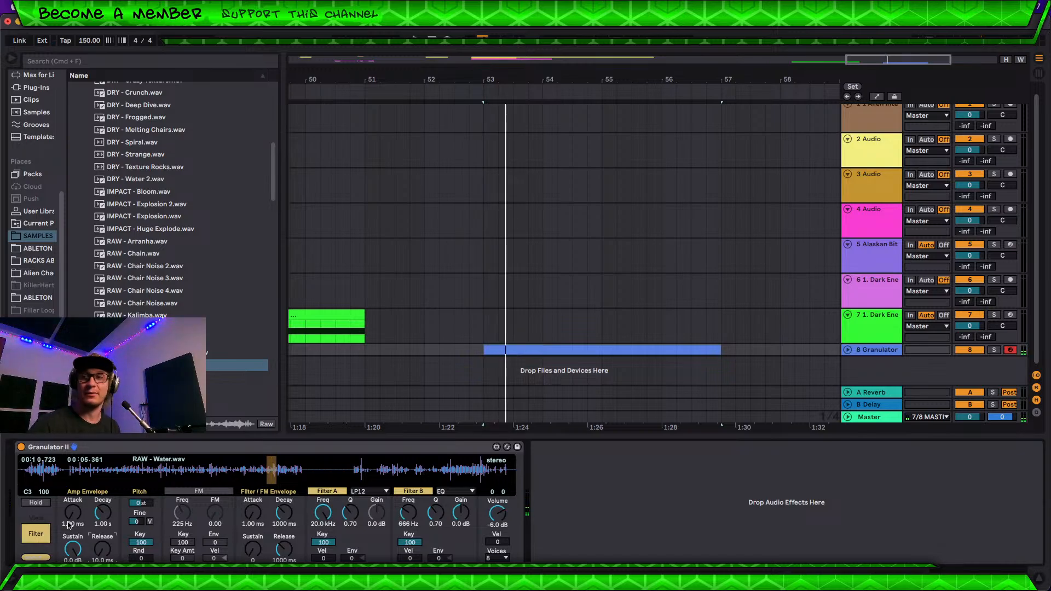
left_click(36, 542)
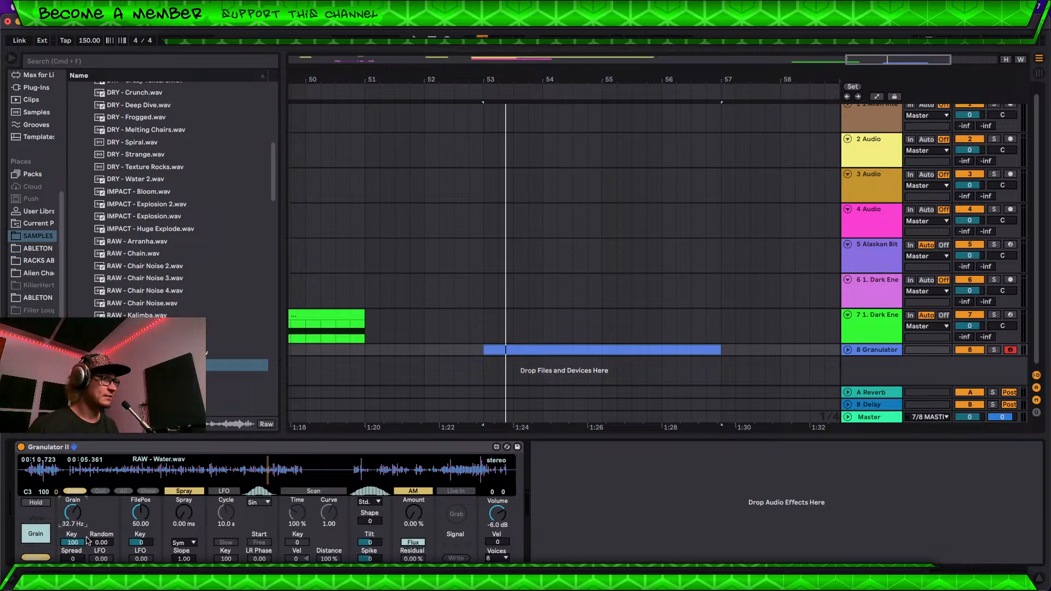
key("space")
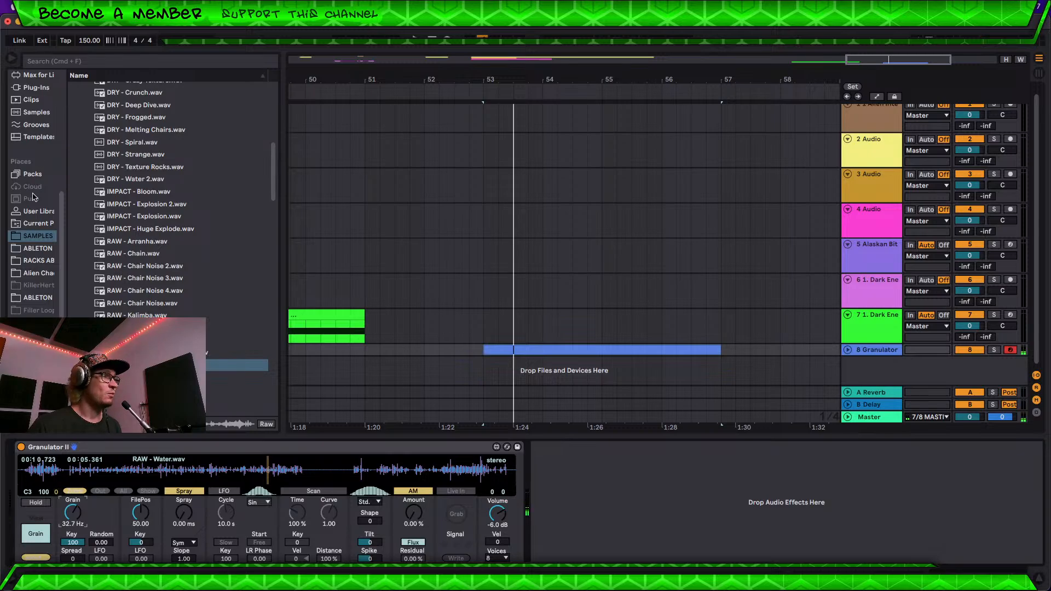
Step: Add a Tuner audio effect after Granulator II on the Granulator track and play the clip through it
scroll(33, 196, "up", 5)
left_click(39, 235)
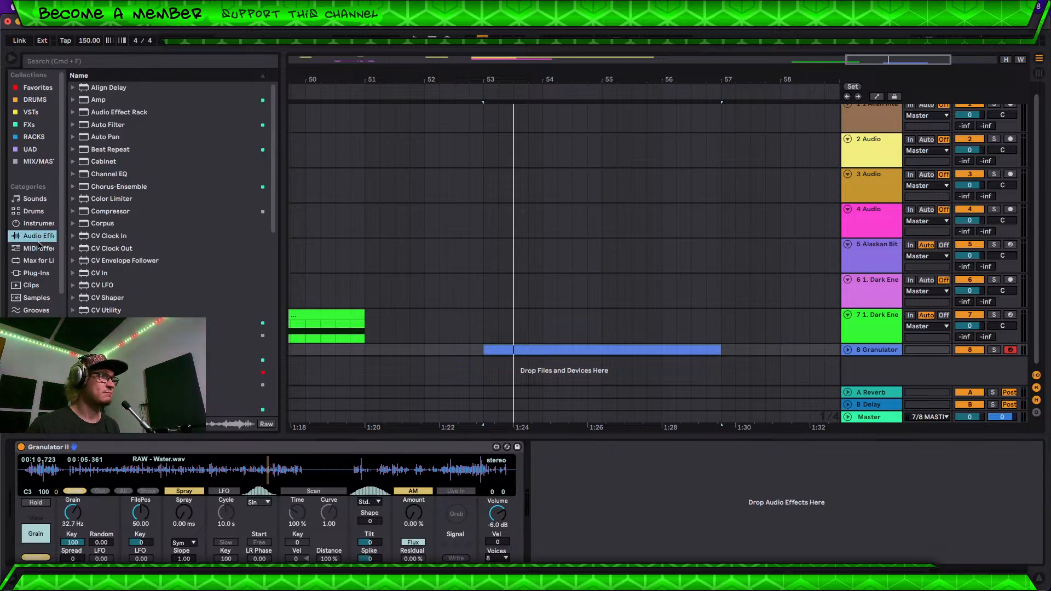
left_click(38, 248)
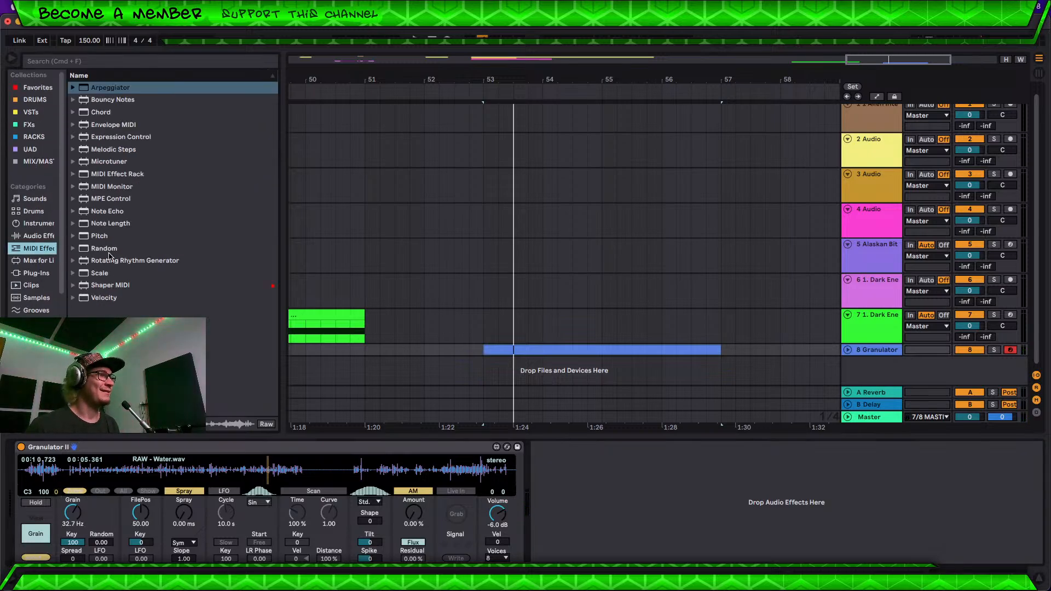
left_click(39, 236)
scroll(120, 257, "down", 10)
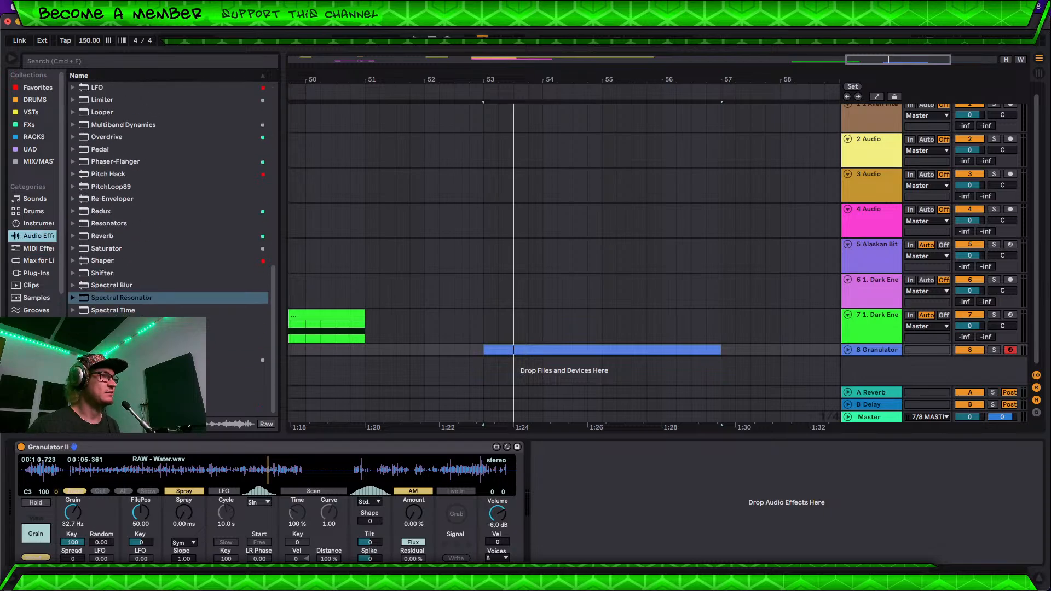
left_click_drag(236, 348, 564, 490)
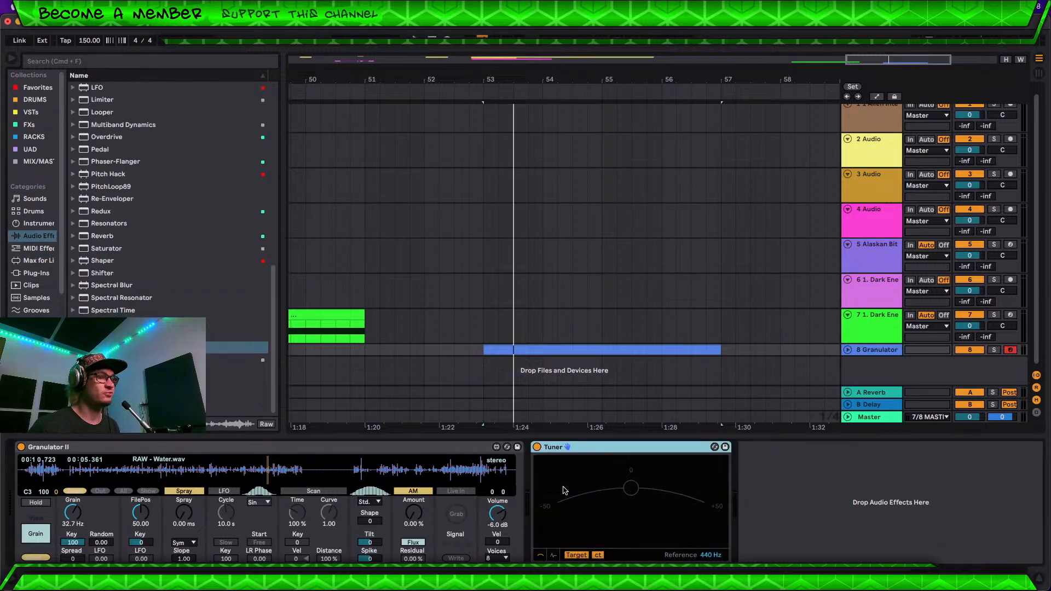
key("space")
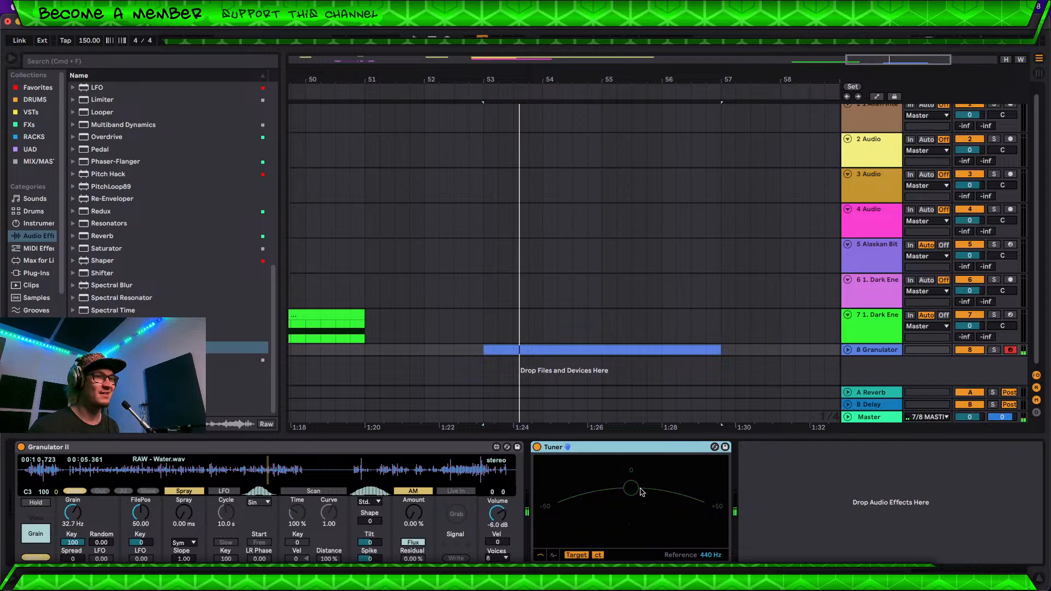
Step: Transpose the Granulator clip's C3 note up to F3 and play it with the Tuner in view
double_click(593, 351)
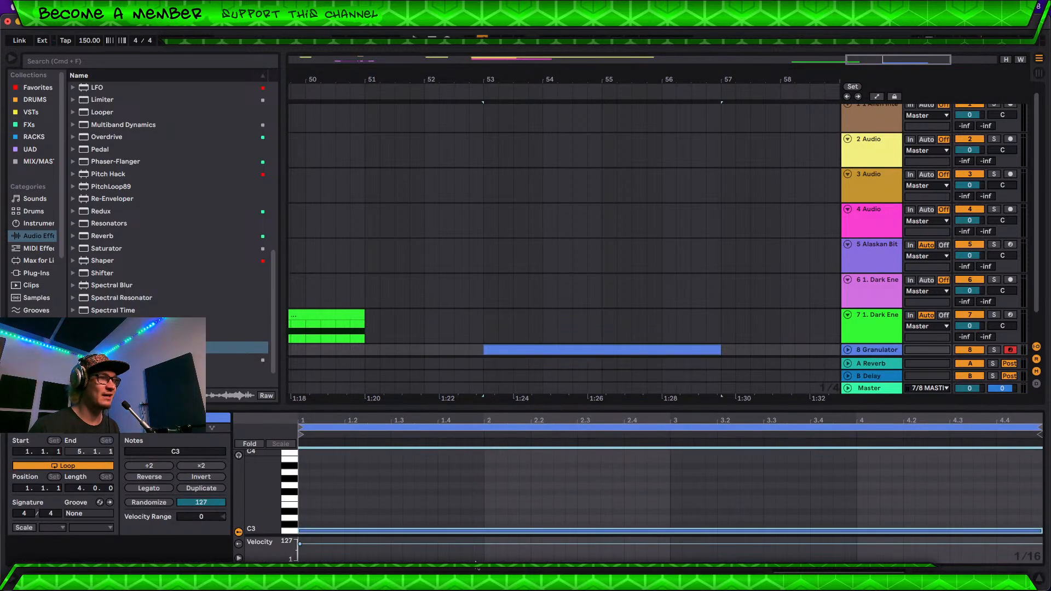
key("Up")
key("Up")
key("Up")
key("Up")
key("Up")
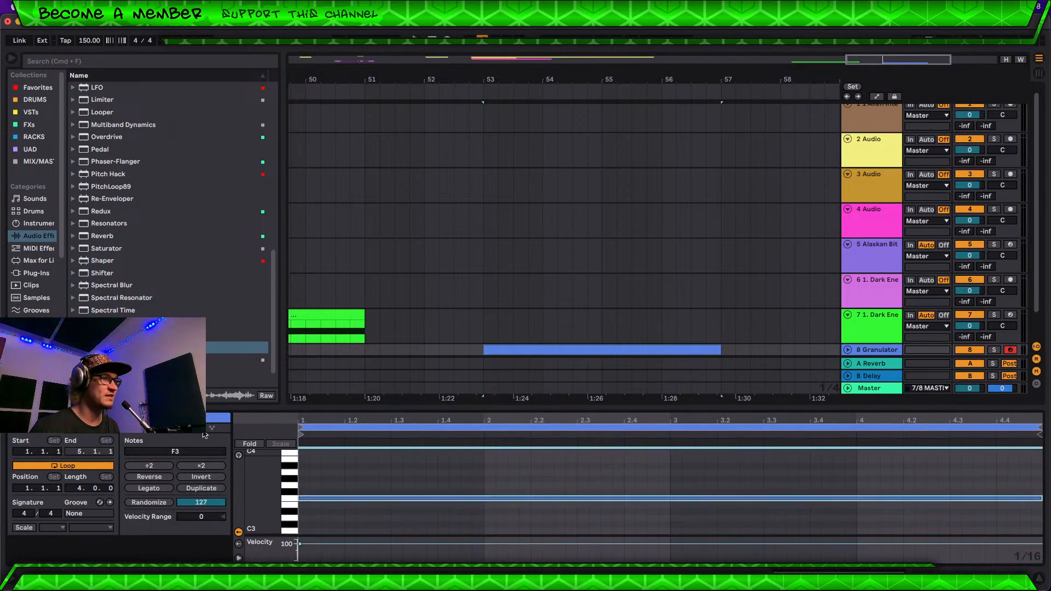
left_click(878, 349)
key("space")
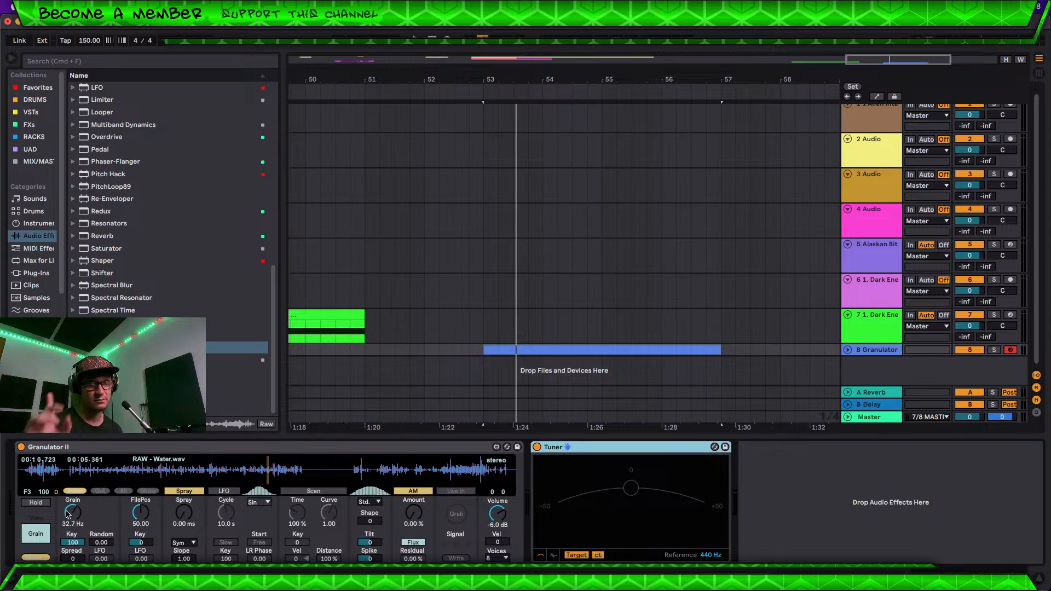
key("space")
key("space")
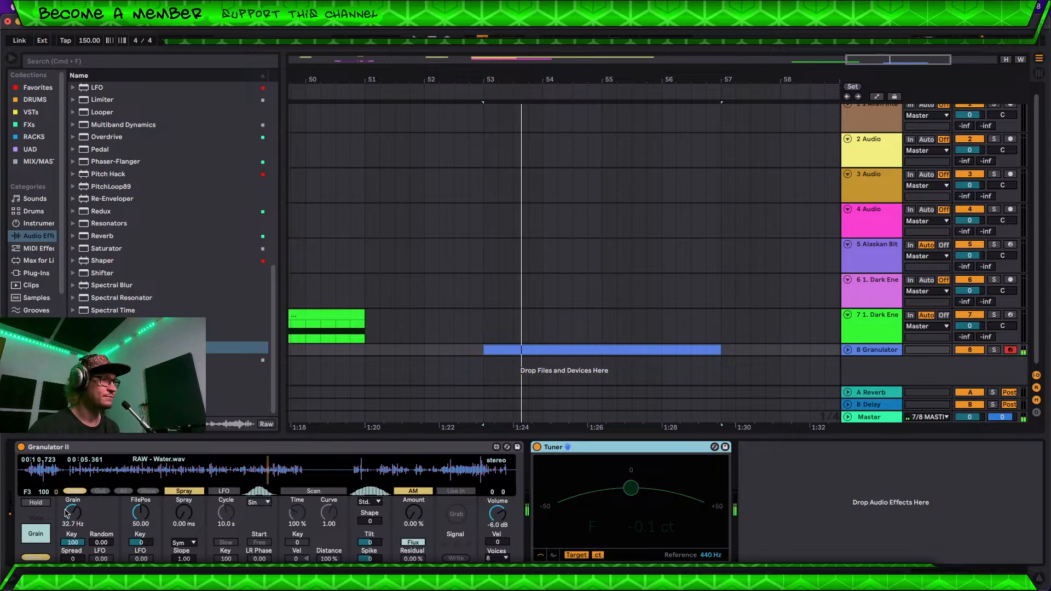
key("space")
Step: Enable FM in Granulator II's Filter settings, with an FM amount of 91.97 and a frequency of 34.3 Hz, while playing the clip
left_click(42, 539)
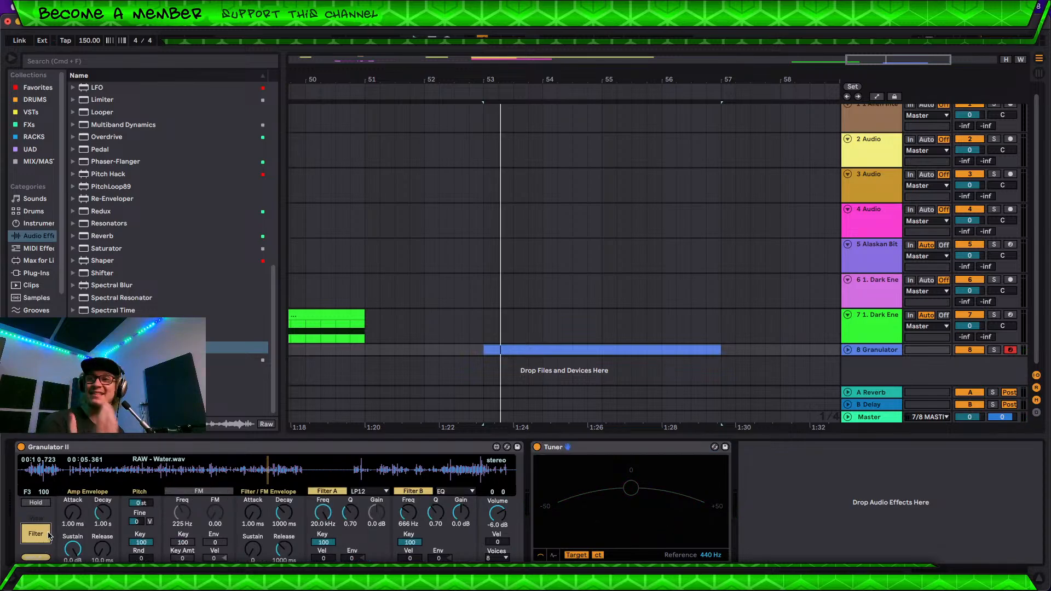
key("space")
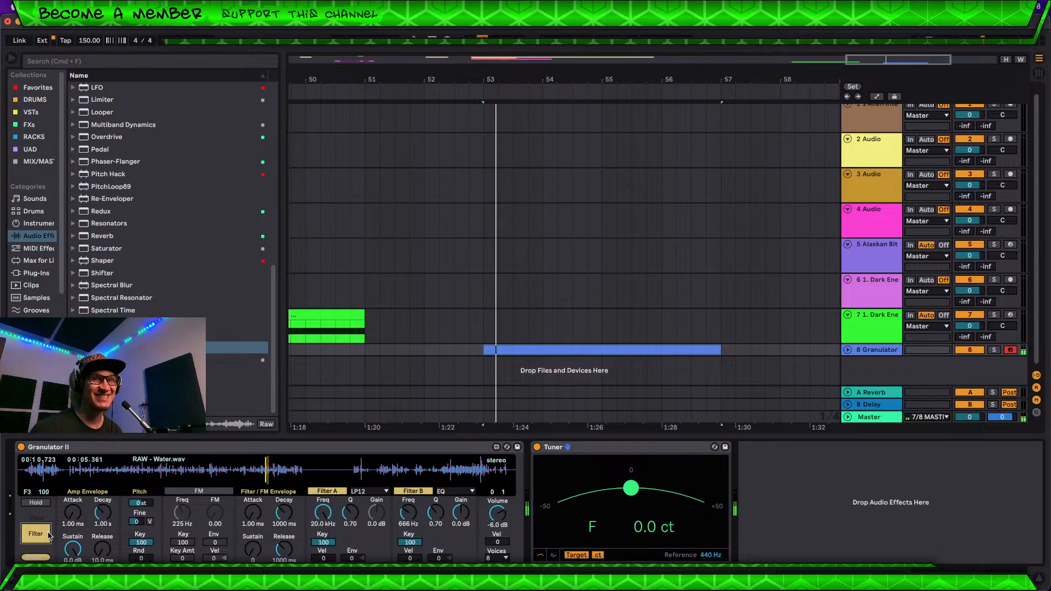
left_click(199, 492)
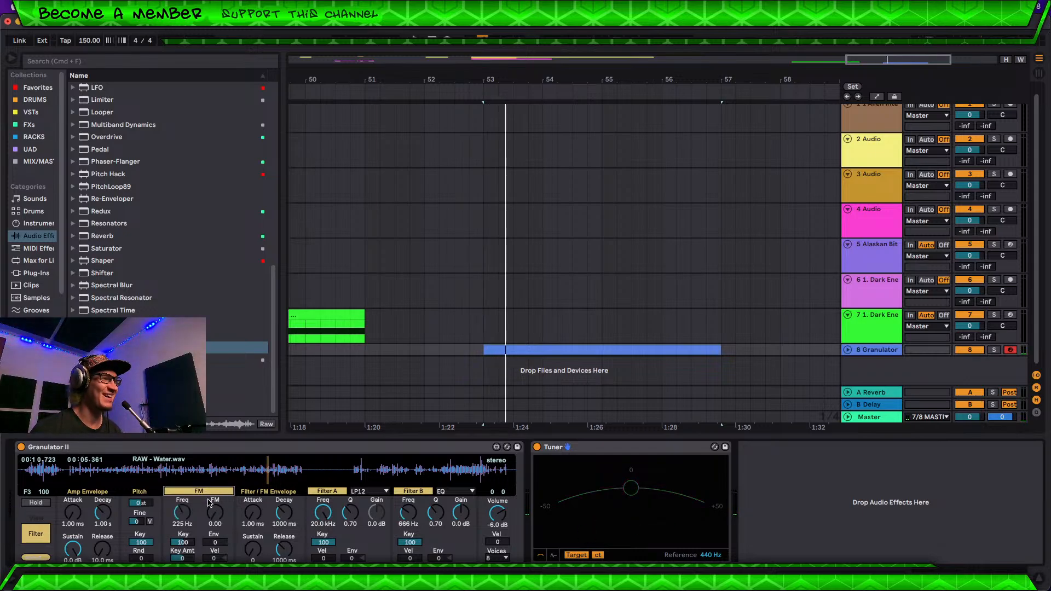
left_click_drag(215, 513, 215, 466)
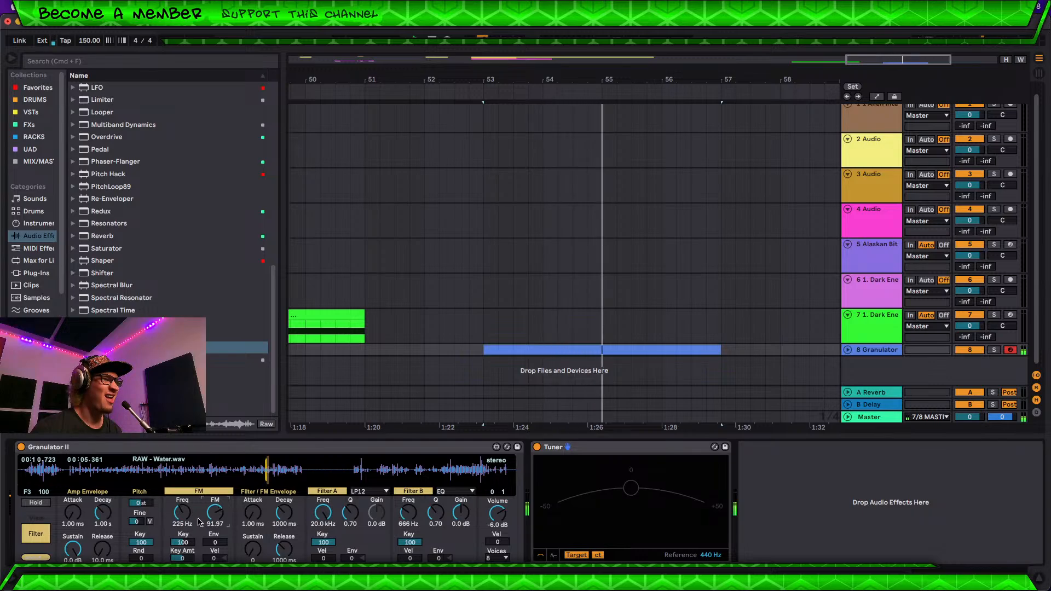
left_click_drag(183, 512, 182, 532)
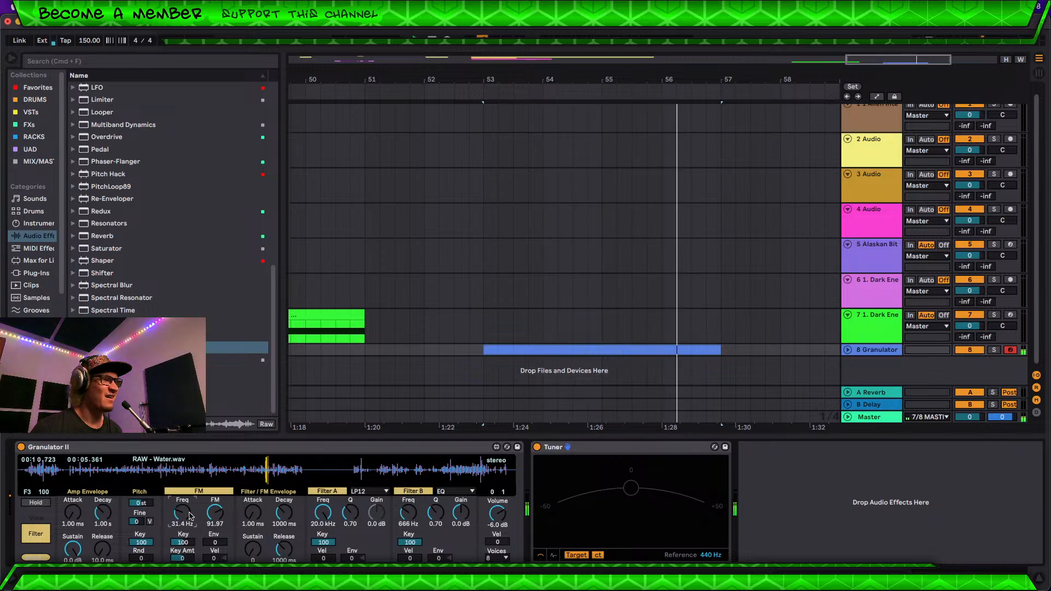
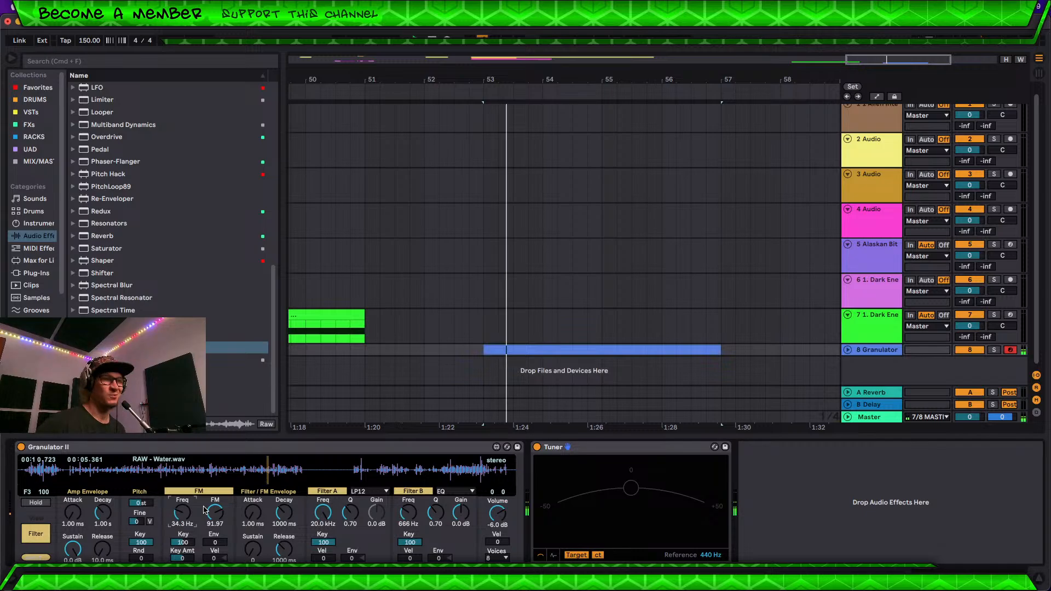
key("space")
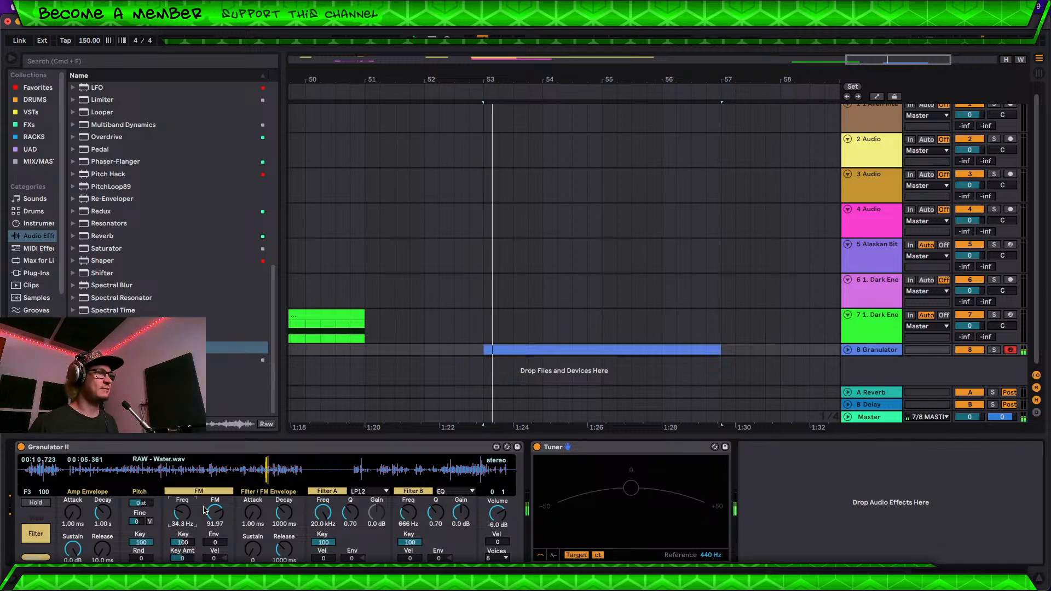
Step: Lower the FM amount to 0.00, play the clip for comparison, and restore the amount to 91.97
left_click_drag(215, 513, 215, 561)
key("space")
key("space")
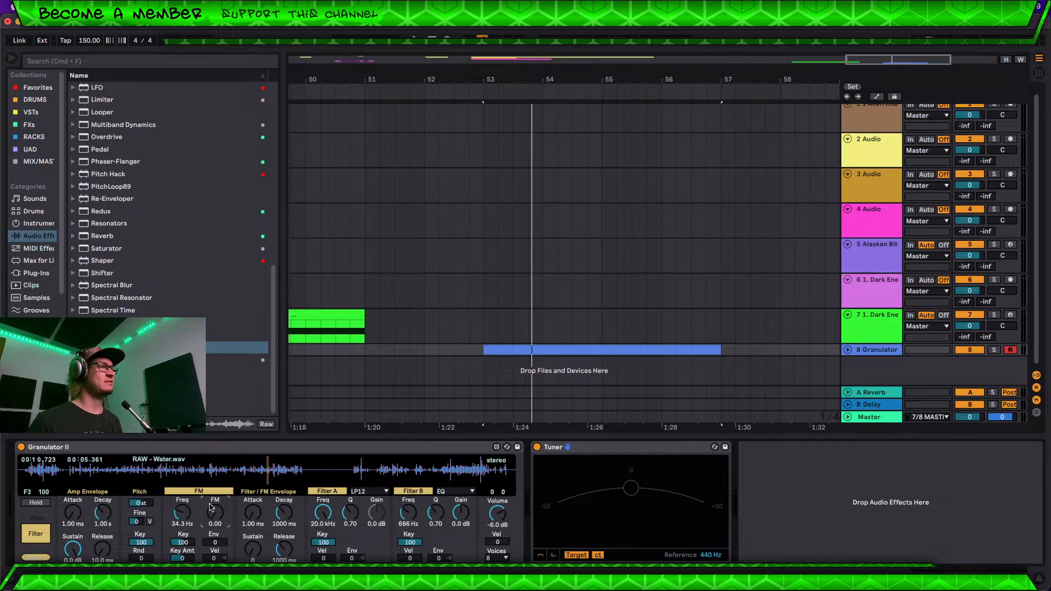
key("space")
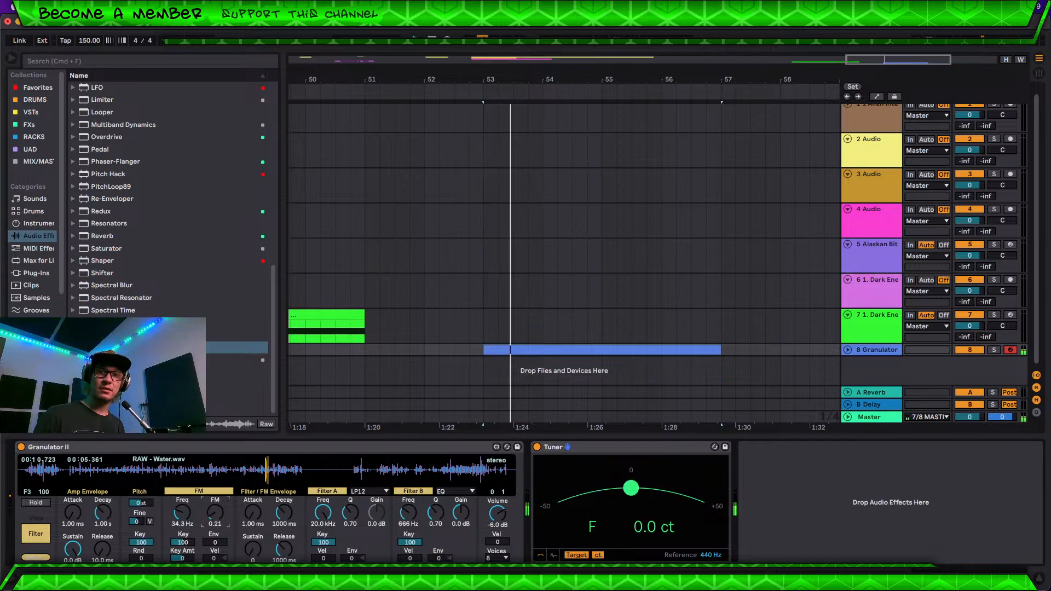
left_click_drag(214, 518, 215, 468)
key("space")
key("space")
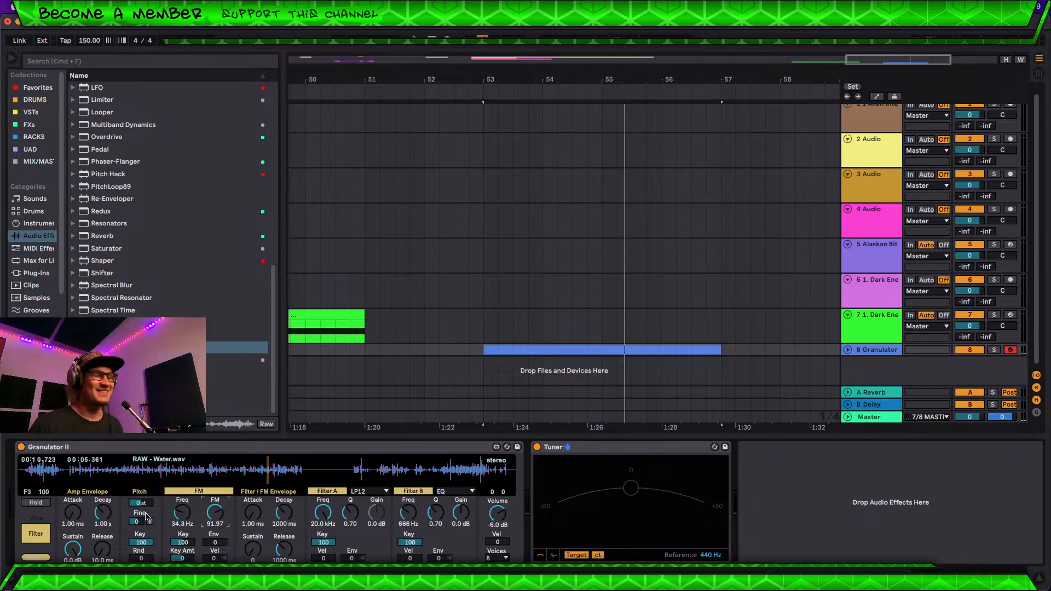
Step: Raise the FM frequency to 3.83 kHz and reduce the FM amount to 0.00 while playing the clip
key("space")
left_click_drag(182, 513, 215, 526)
key("space")
key("space")
key("space")
key("space")
key("space")
key("space")
key("space")
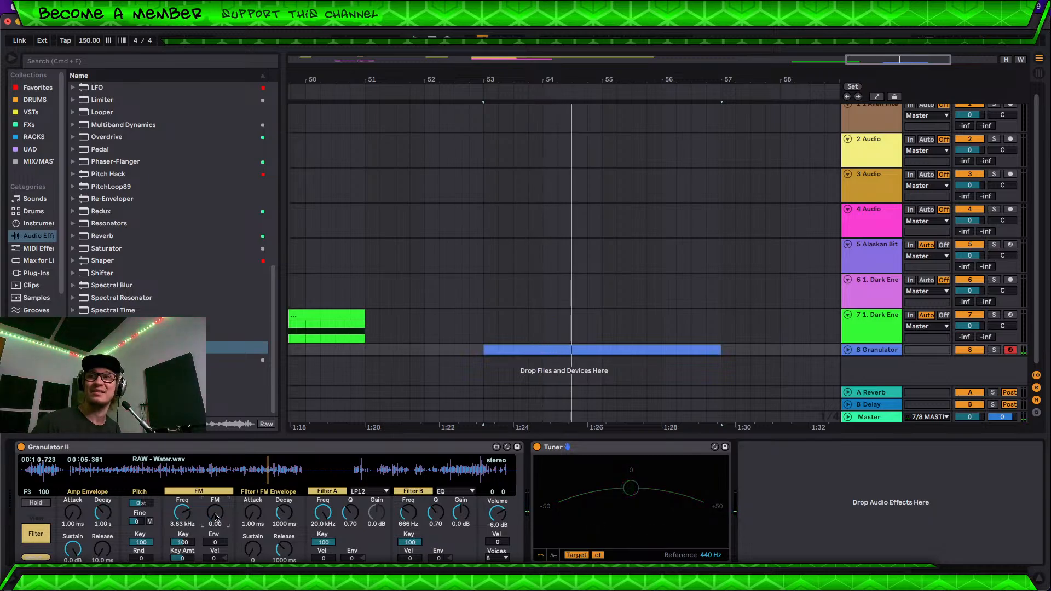
Step: Compare the clip without FM against an FM amount of 250.00, and return the amount to 0.00
key("space")
left_click_drag(215, 518, 215, 517)
key("space")
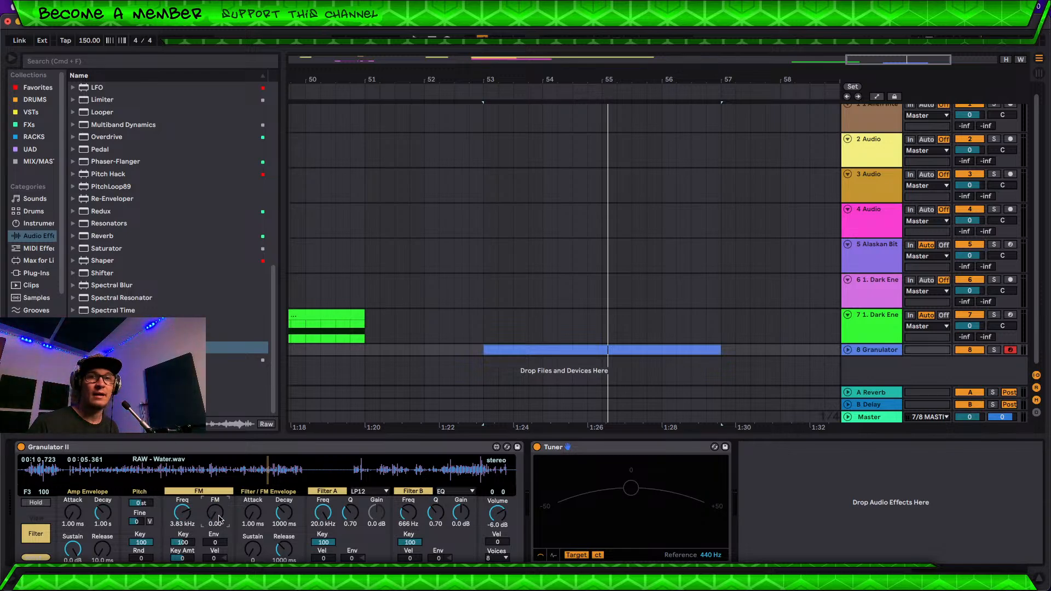
key("space")
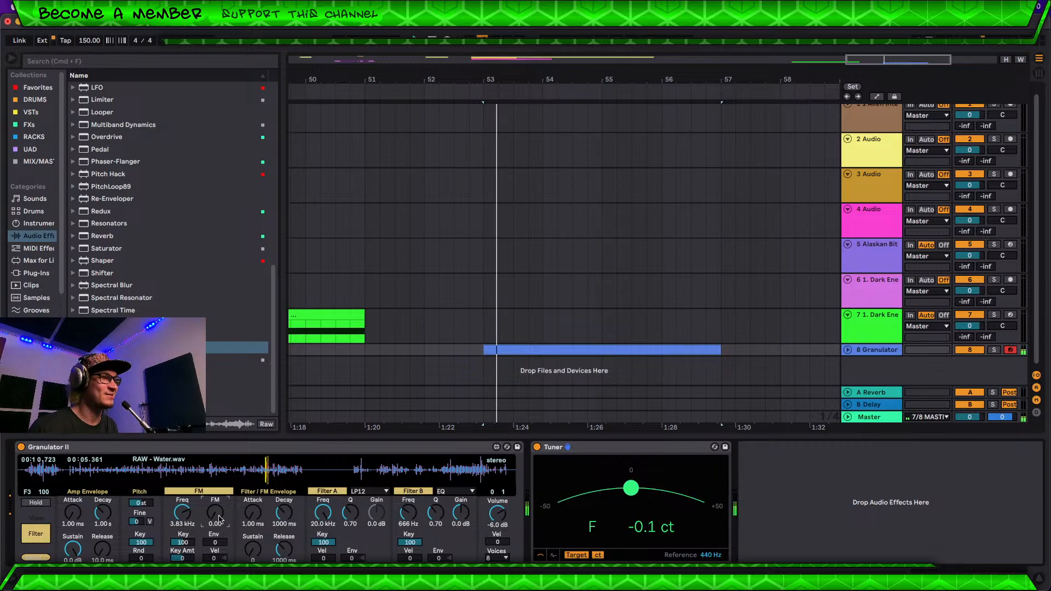
key("space")
left_click_drag(219, 520, 218, 438)
key("space")
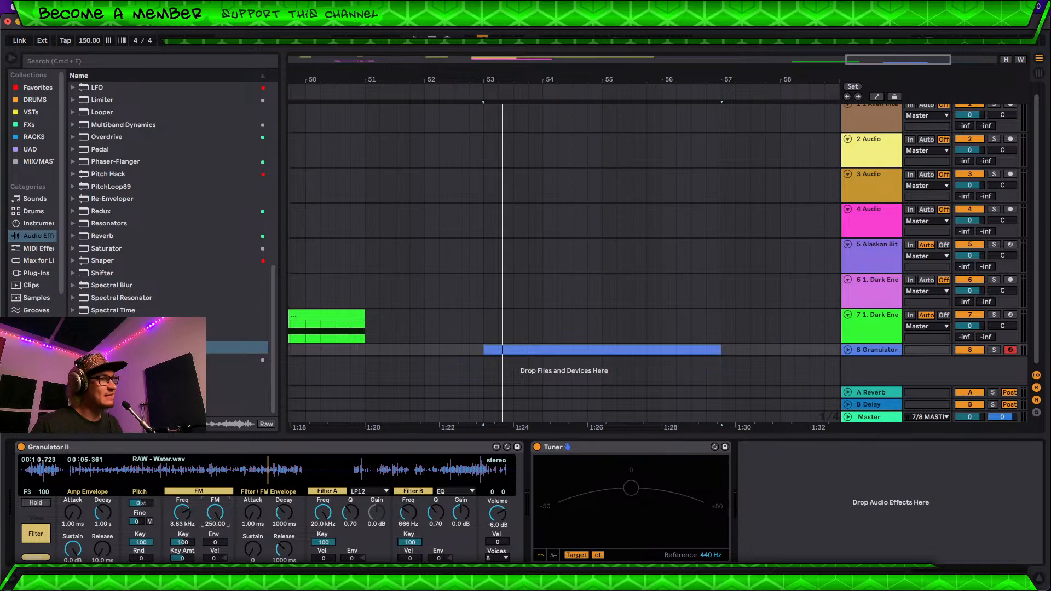
key("space")
key("space")
key("space")
key("space")
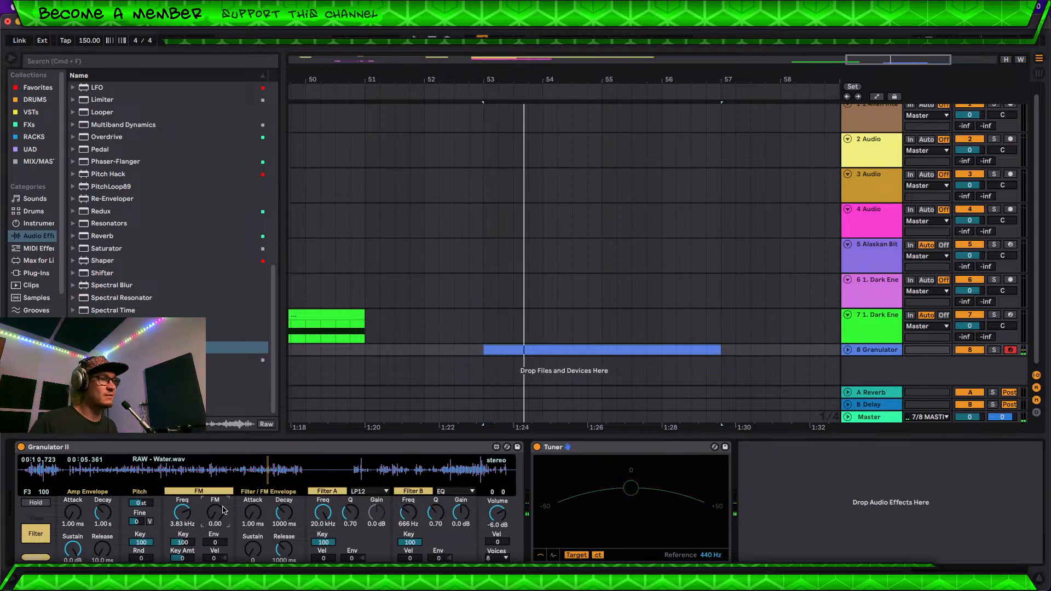
Step: Set the FM amount to 4.00 while auditioning the clip, and go back to Granulator II's Grain settings
key("space")
key("space")
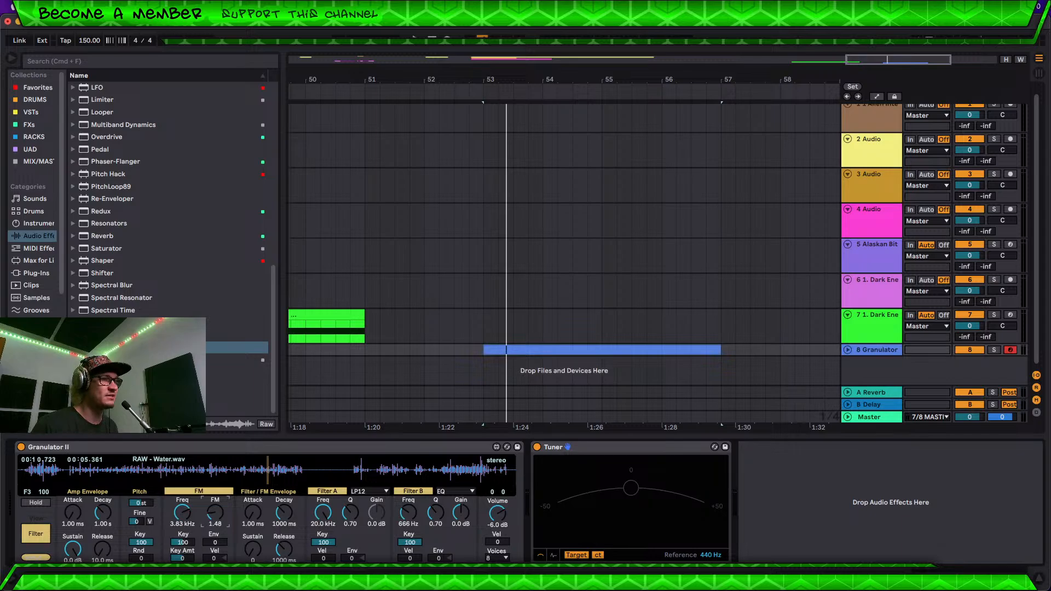
left_click_drag(216, 513, 216, 500)
key("space")
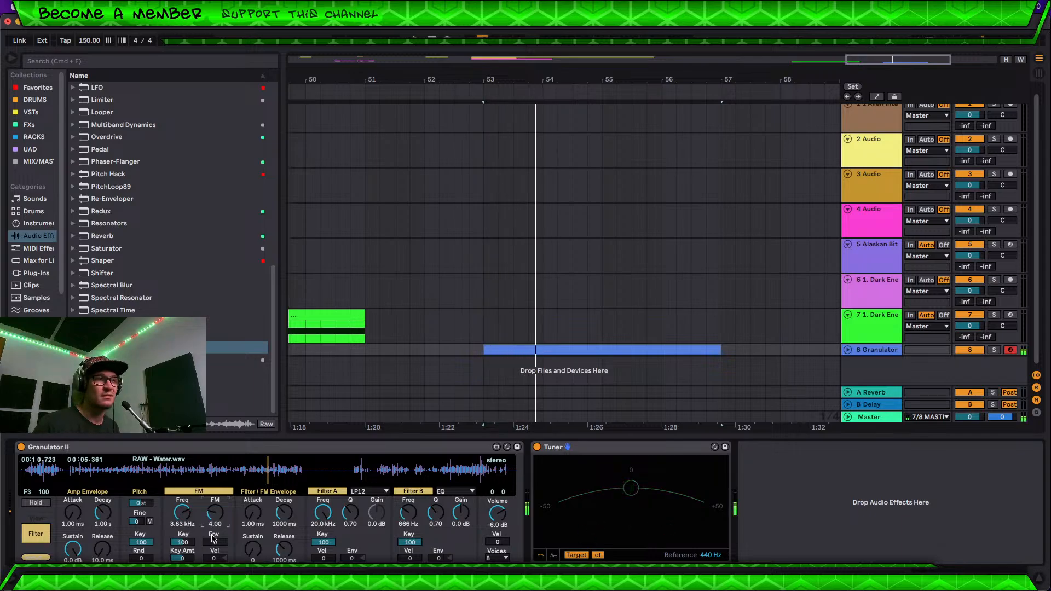
key("space")
key("space")
key("space")
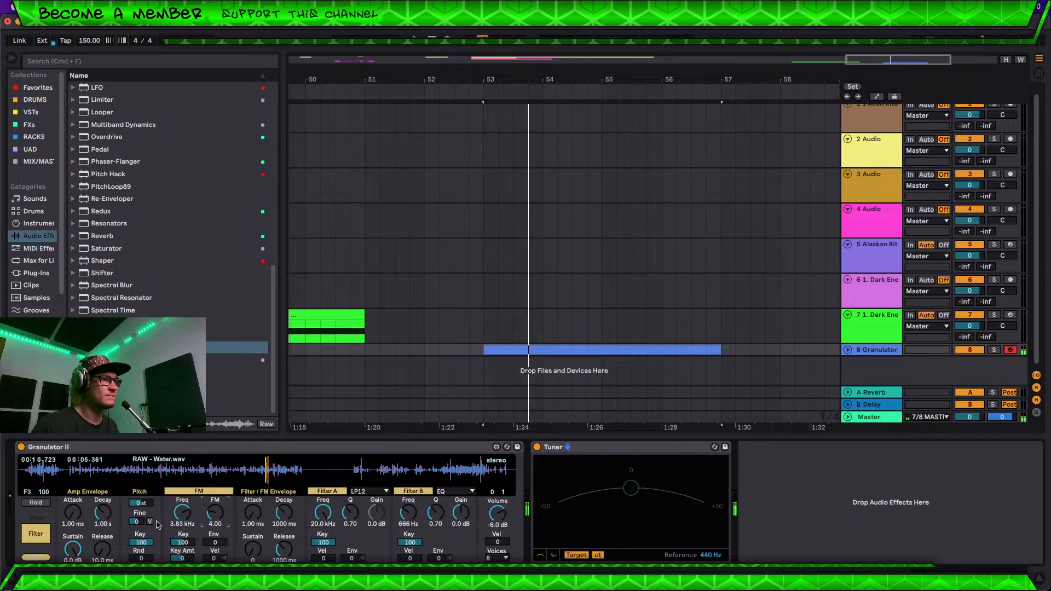
left_click(46, 534)
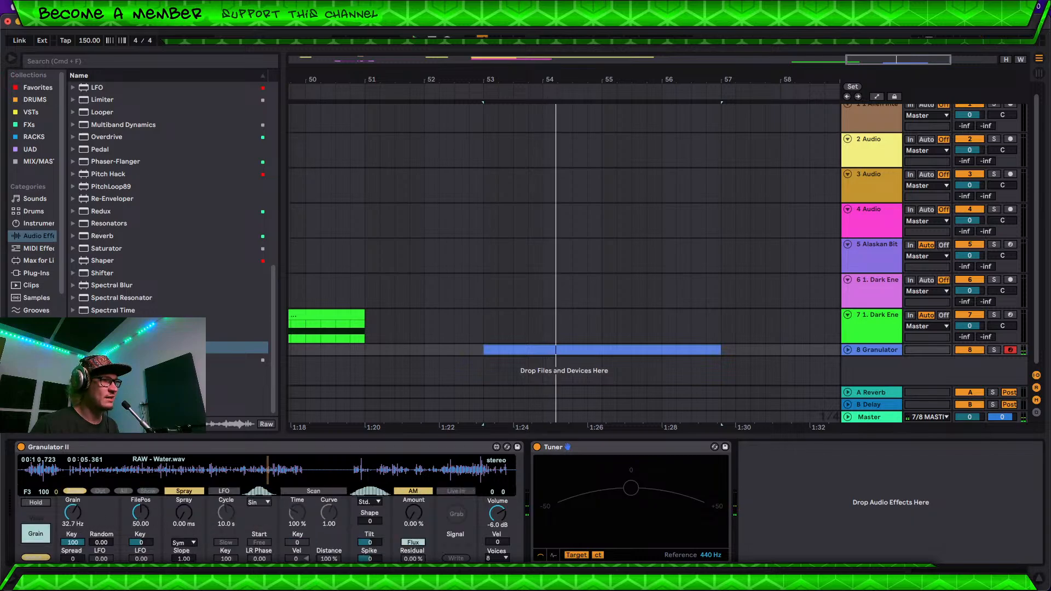
Step: Set Granulator II's file position to 35.83 while auditioning the clip
key("space")
key("space")
left_click_drag(141, 513, 141, 523)
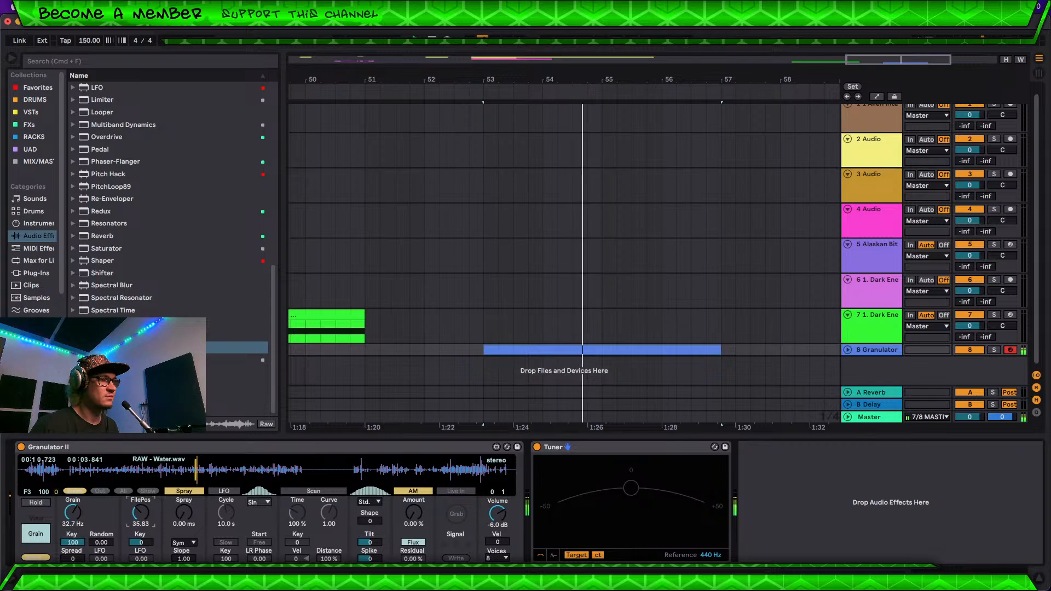
key("space")
key("space")
Step: Set the FM frequency to 37.3 Hz and the FM amount to 133.36, and return to Granulator II's Grain settings
left_click(44, 535)
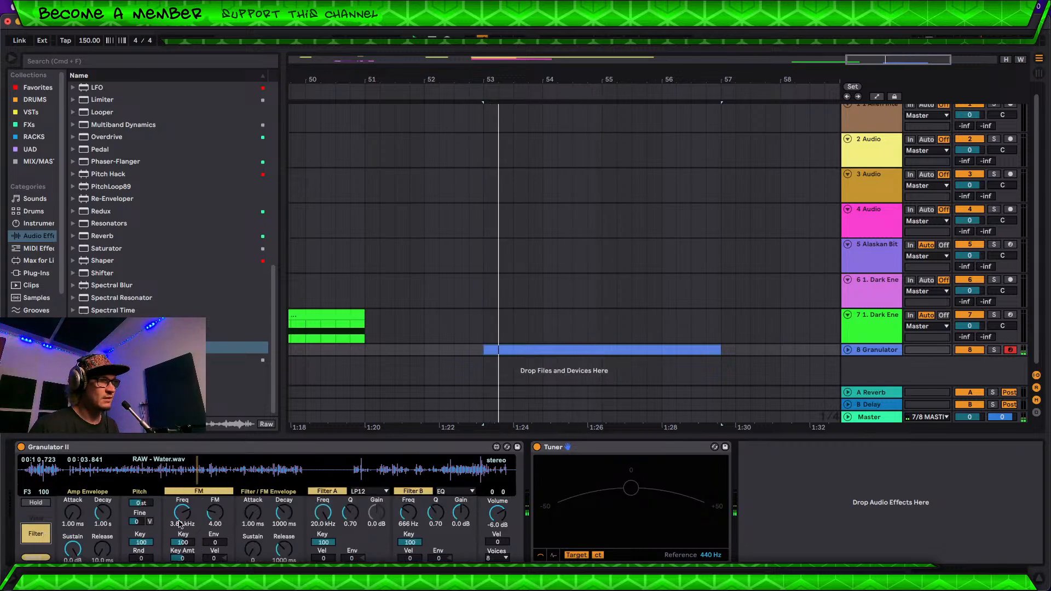
left_click_drag(216, 517, 199, 548)
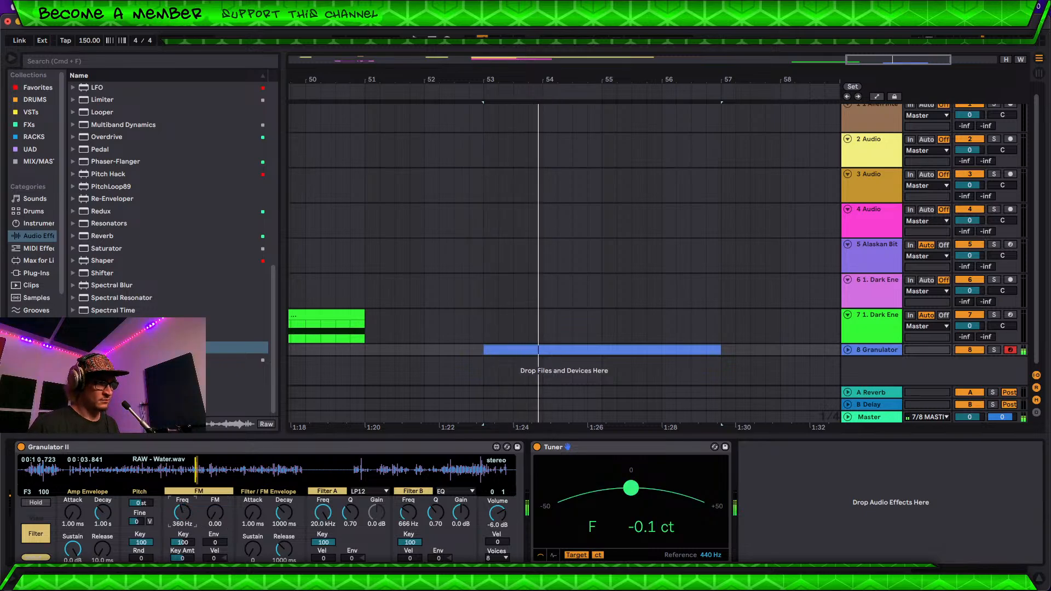
left_click_drag(215, 513, 211, 482)
left_click(210, 513)
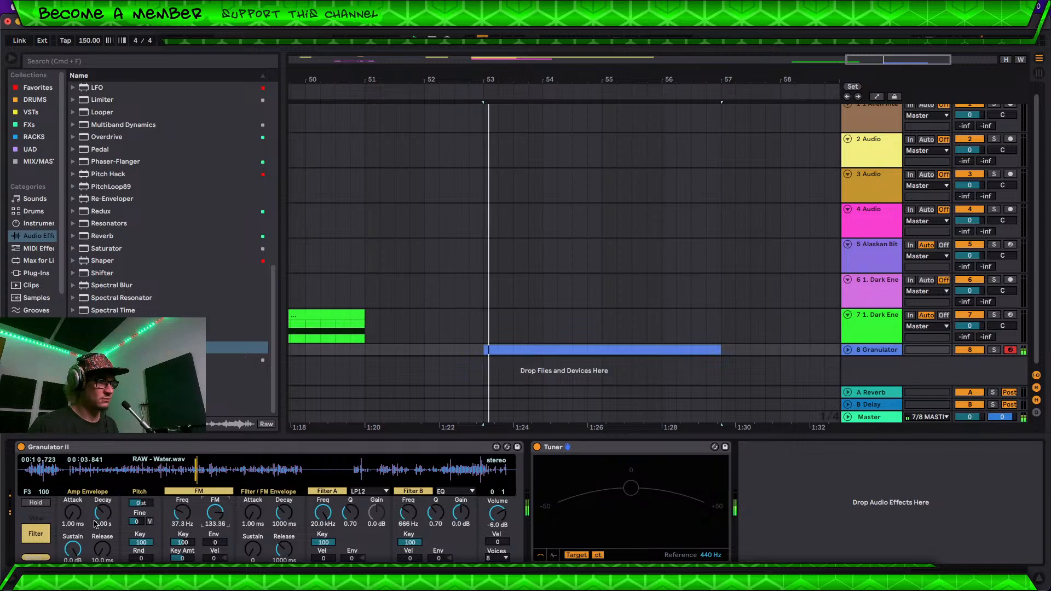
left_click(36, 534)
Step: Set the file position to 24.02 and the spray to 3.78 s in Granulator II while auditioning the clip
key("space")
key("space")
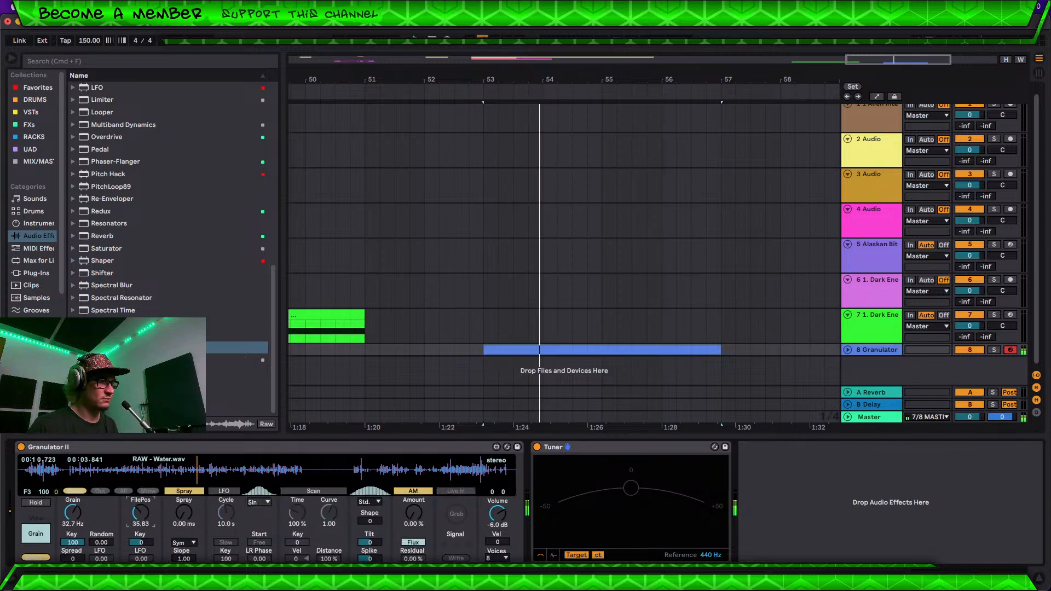
mouse_move(141, 513)
left_mouse_down()
mouse_move(139, 531)
mouse_move(184, 505)
mouse_move(184, 466)
left_mouse_up()
key("space")
key("space")
key("space")
key("space")
key("space")
key("space")
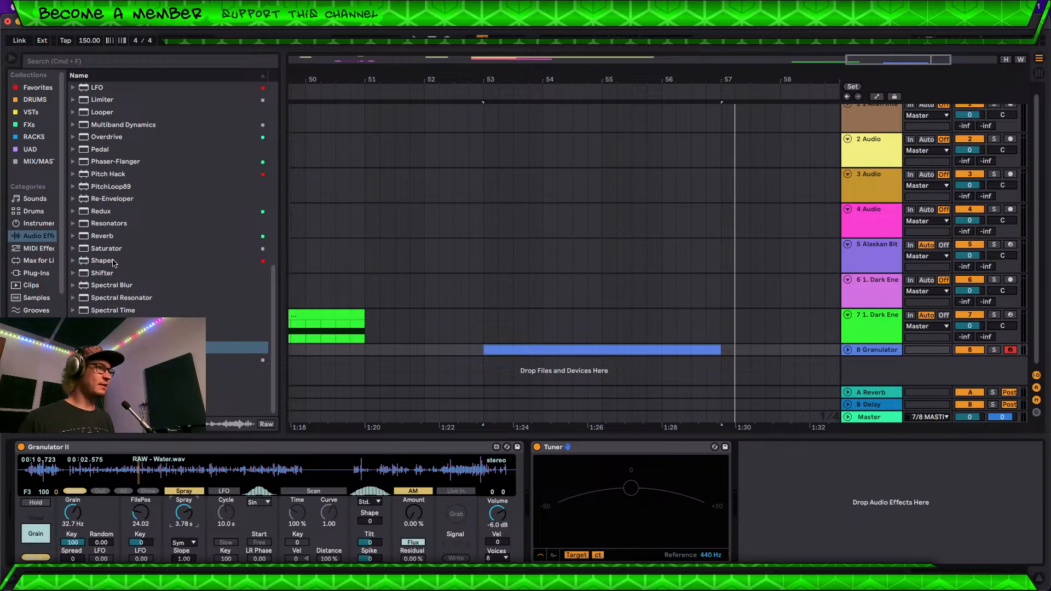
Step: Insert a new MIDI track below the Granulator track
left_click_drag(417, 80, 703, 79)
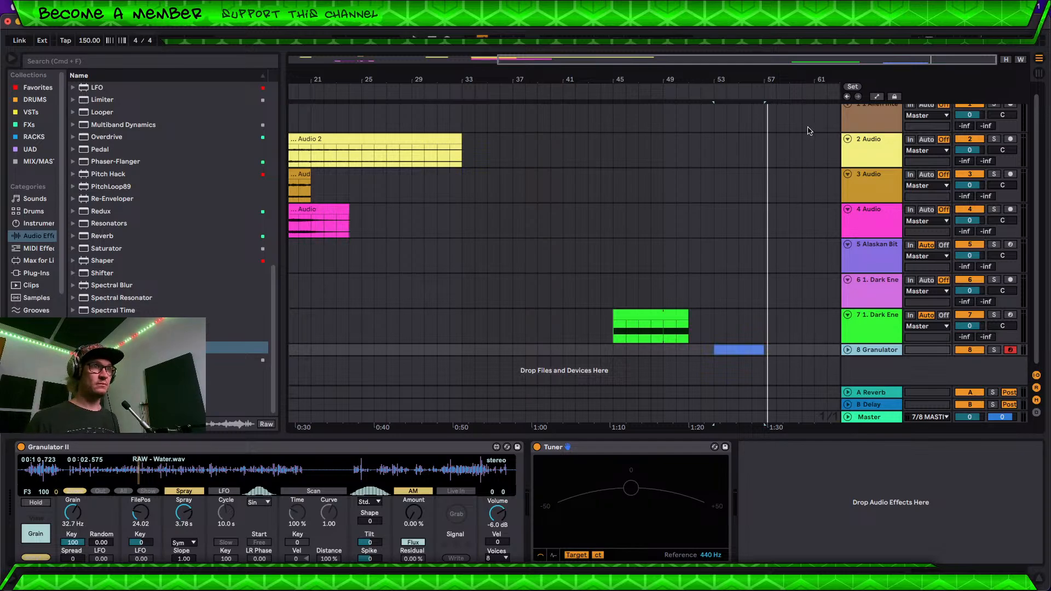
mouse_move(809, 78)
left_mouse_down()
mouse_move(805, 90)
mouse_move(808, 80)
left_mouse_up()
right_click(876, 372)
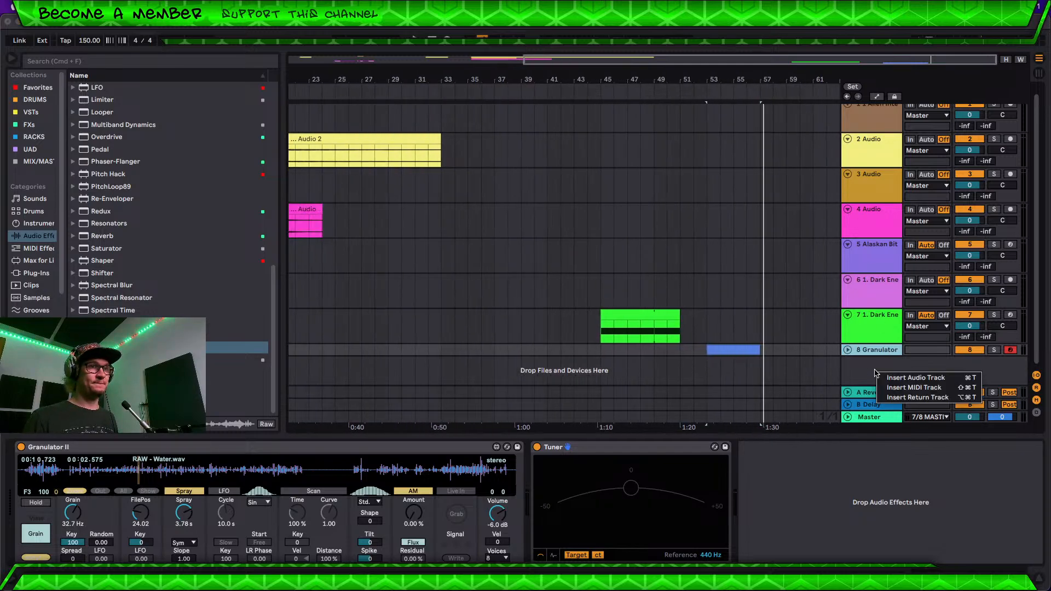
left_click(911, 388)
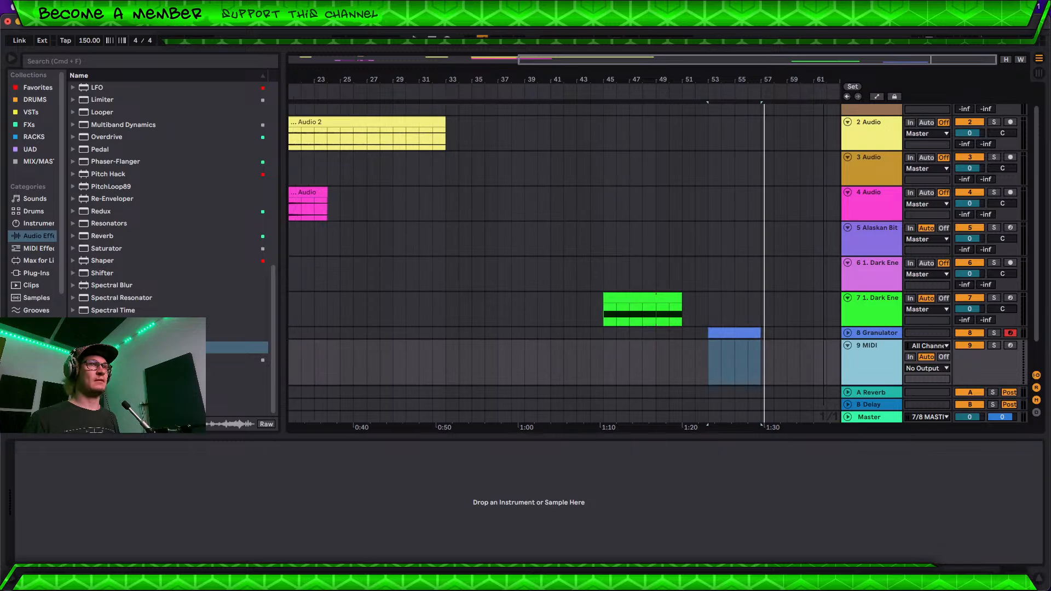
Step: Browse the SAMPLES place and expand the Fucking Madness by Alien Chaos (WAV) folder within ALIEN CHAOS SAMPLE PACKS
left_click(36, 274)
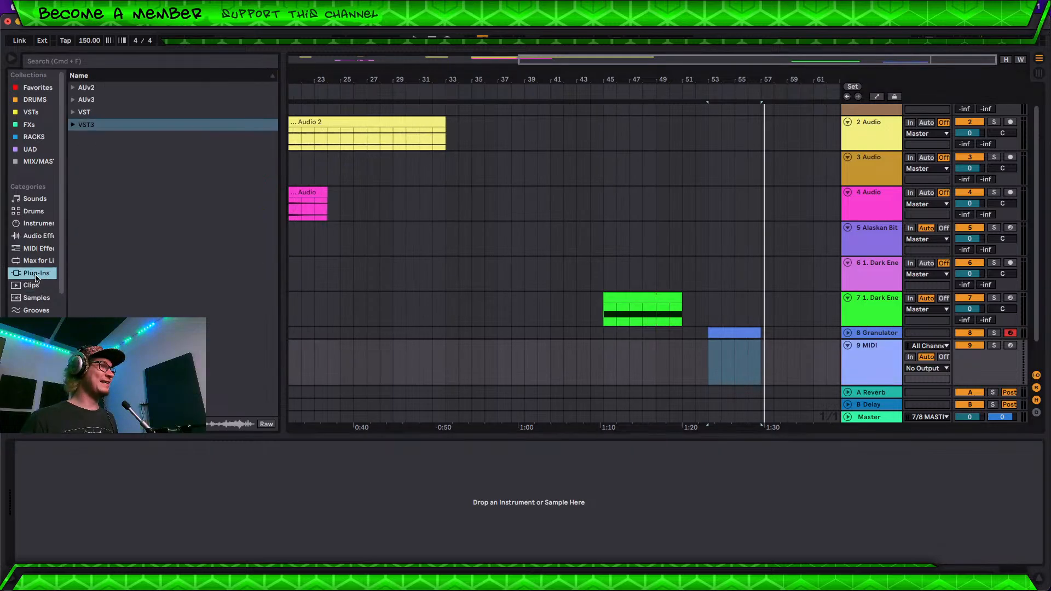
left_click(39, 289)
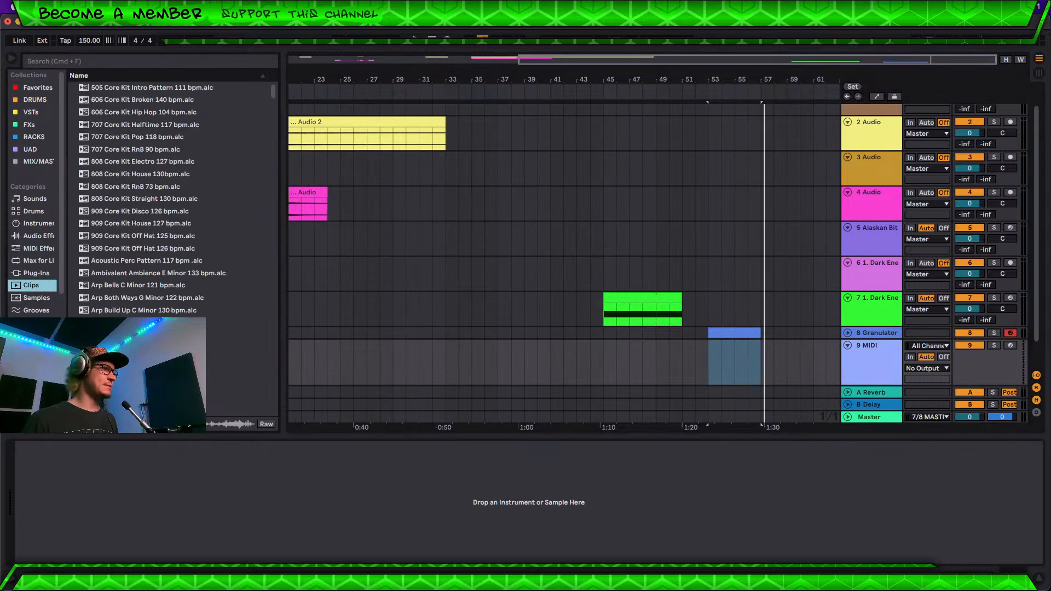
scroll(39, 289, "down", 8)
left_click(38, 347)
left_click(29, 261)
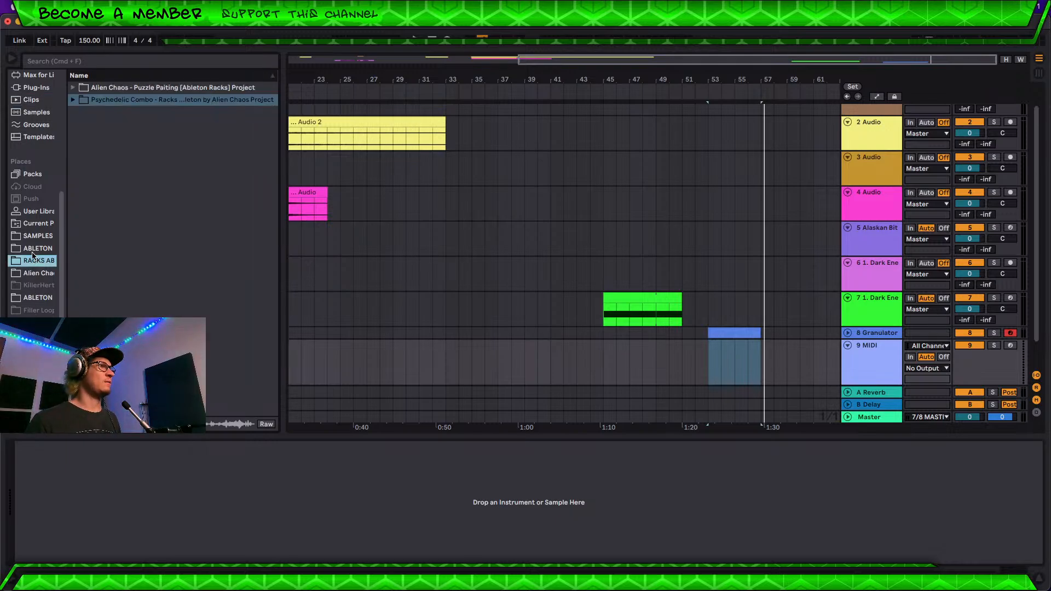
left_click(43, 238)
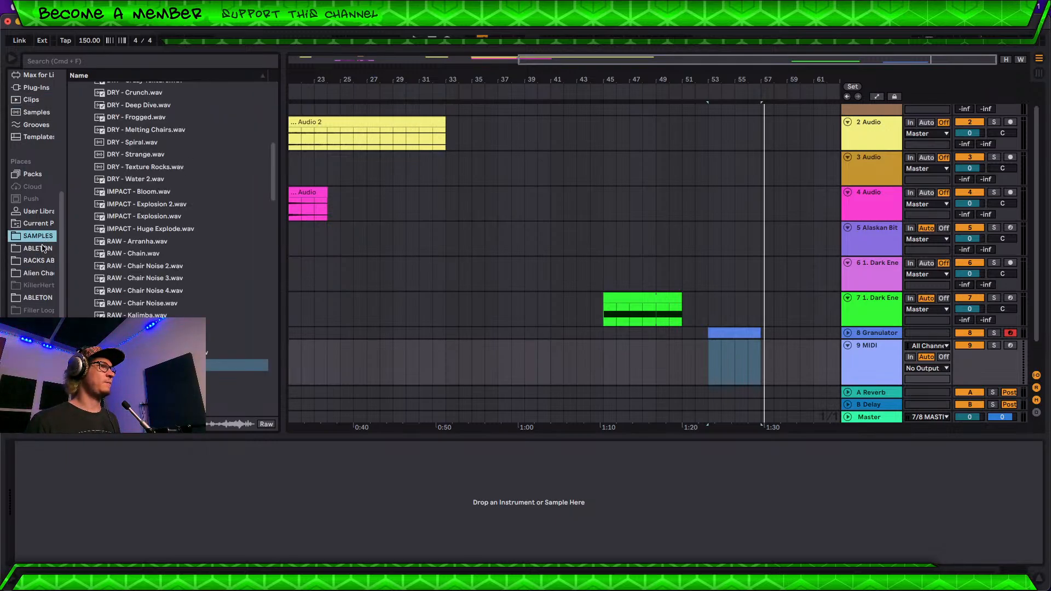
scroll(122, 194, "up", 5)
left_click(81, 174)
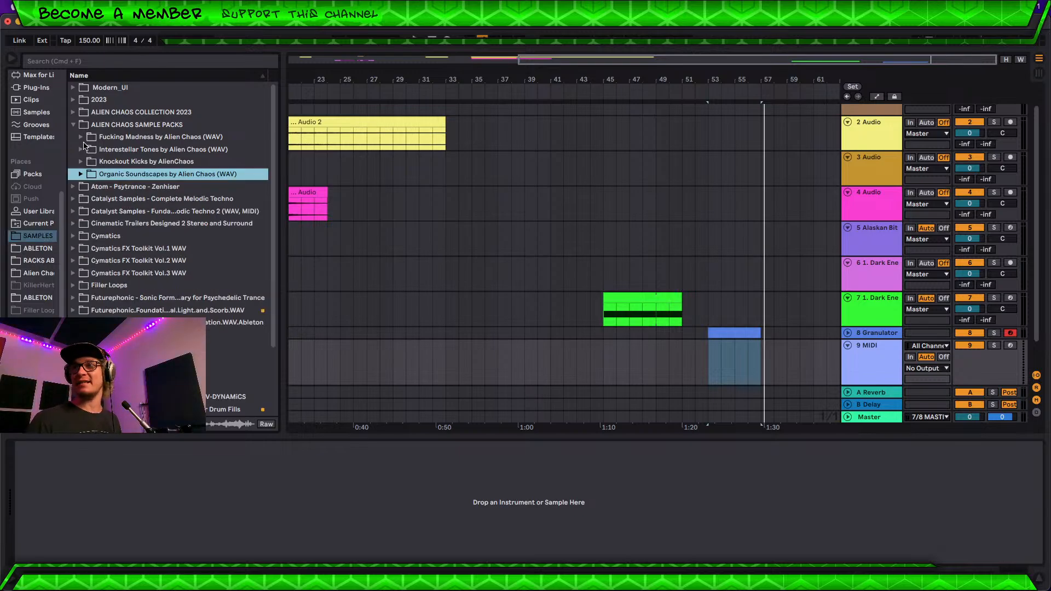
left_click(82, 138)
left_click(84, 149)
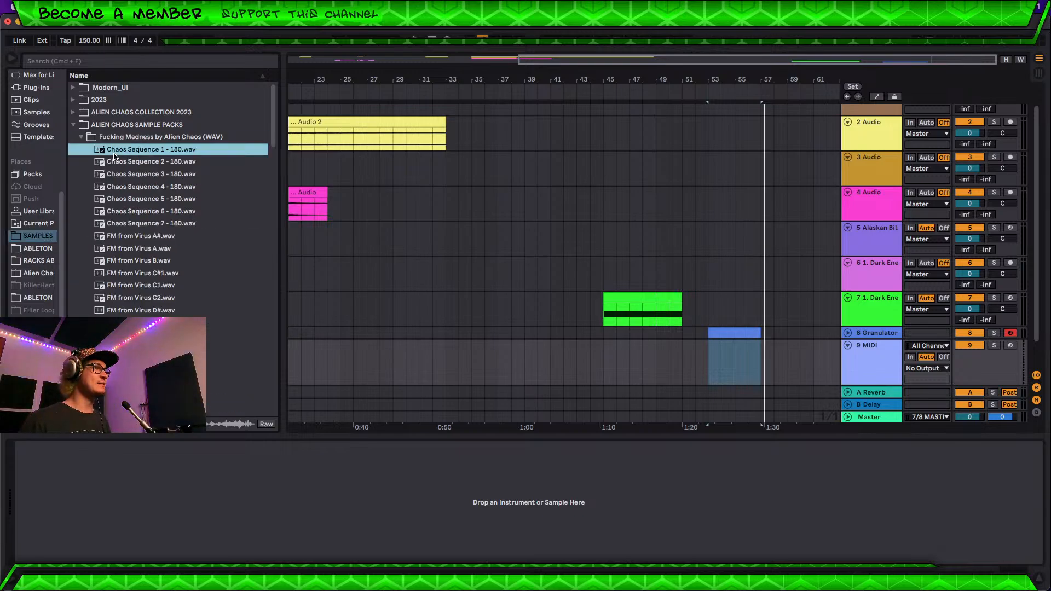
Step: Preview Chaos Sequence 3 and several FM from Virus samples, ending with FM from Virus C2.wav
left_click(141, 175)
left_click(155, 237)
left_click(151, 248)
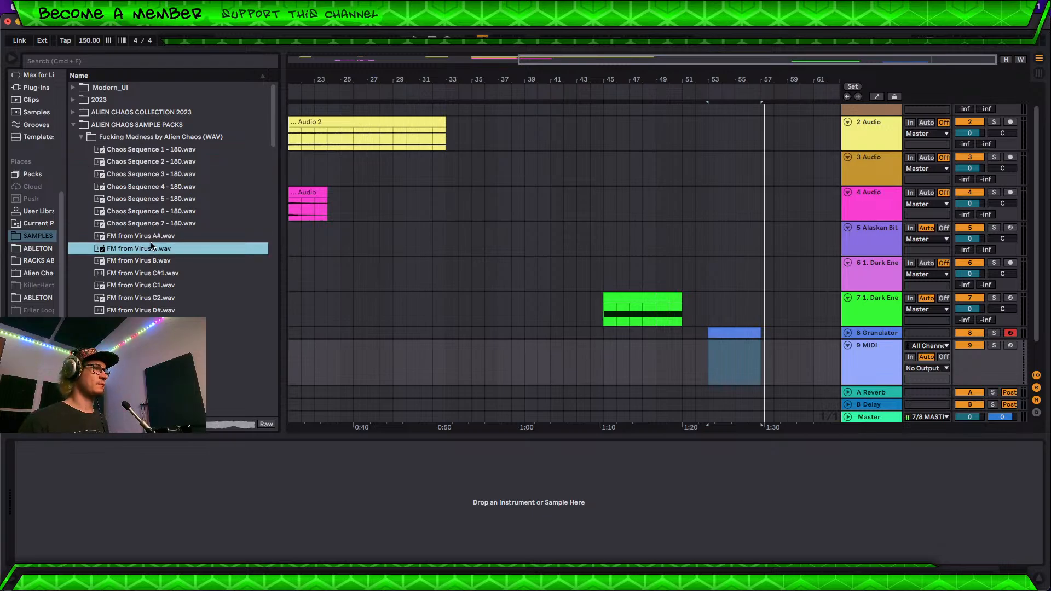
left_click(164, 274)
left_click(163, 287)
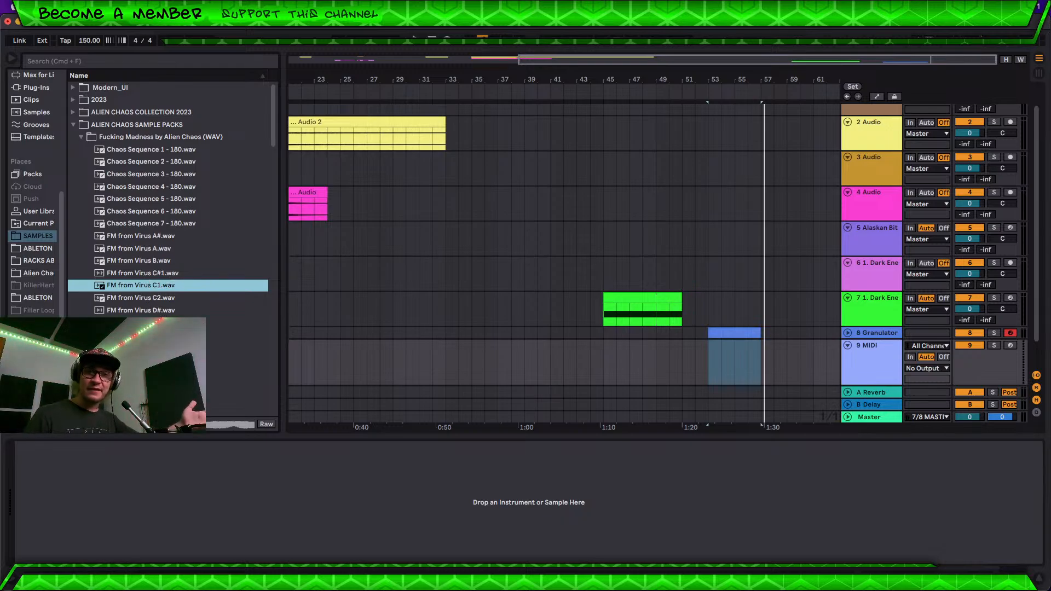
left_click_drag(163, 287, 165, 310)
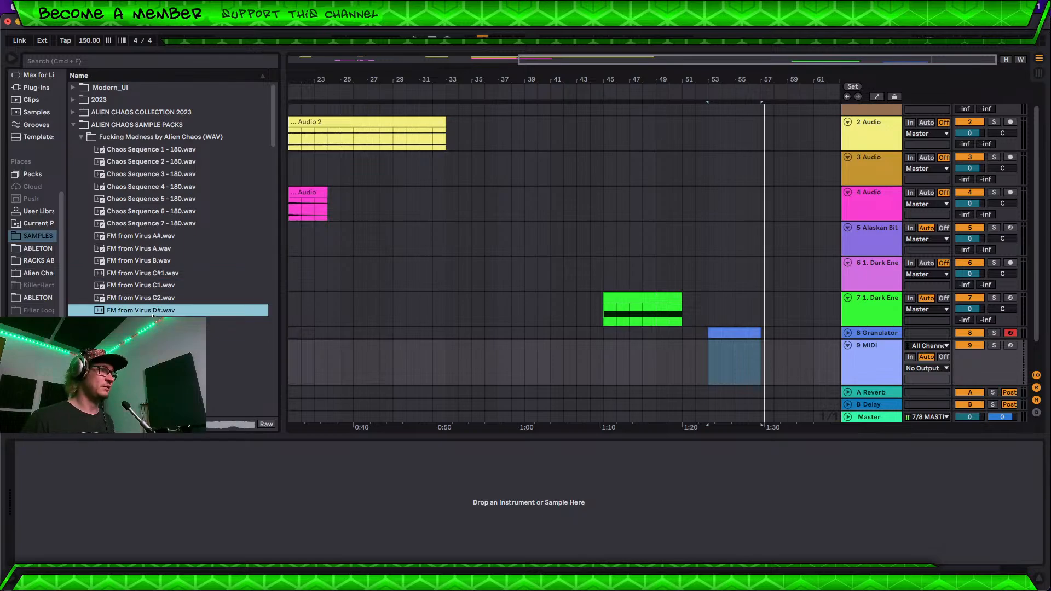
left_click(167, 300)
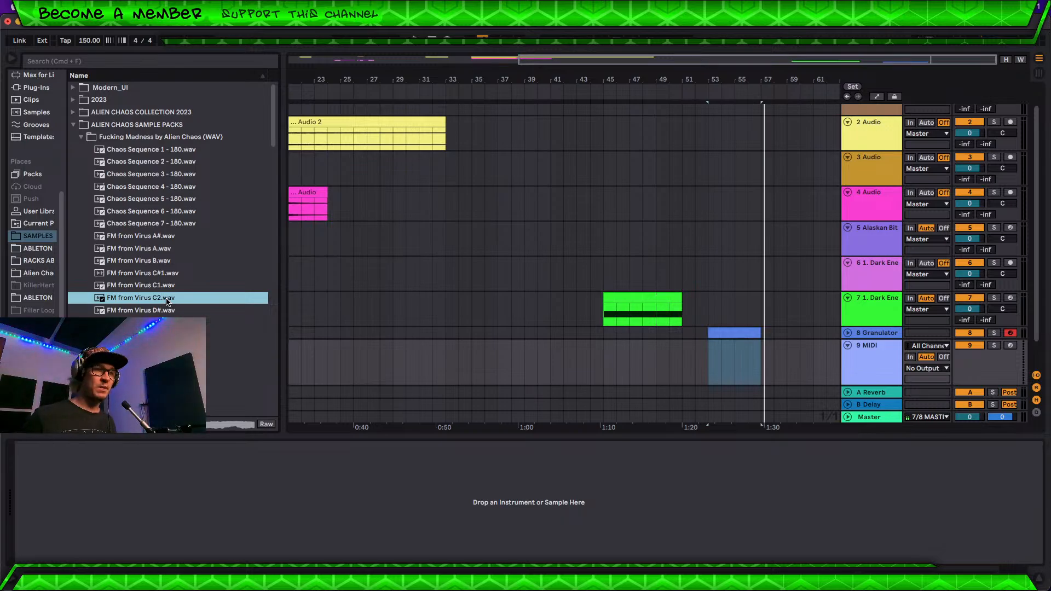
Step: Load FM from Virus C2.wav onto the new MIDI track as a Simpler and switch it to Slice mode
left_click(870, 360)
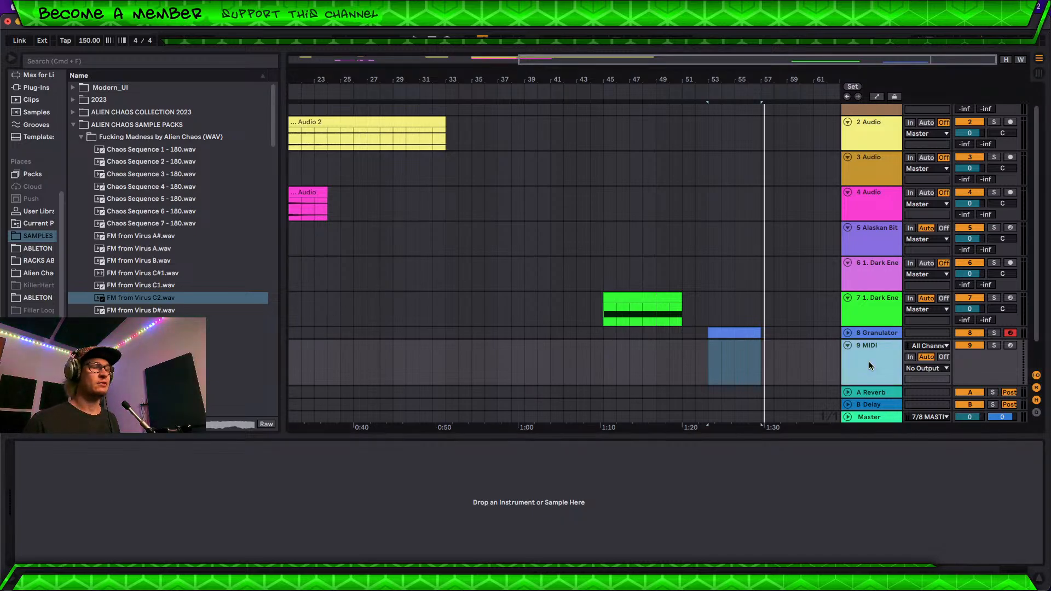
left_click(158, 295)
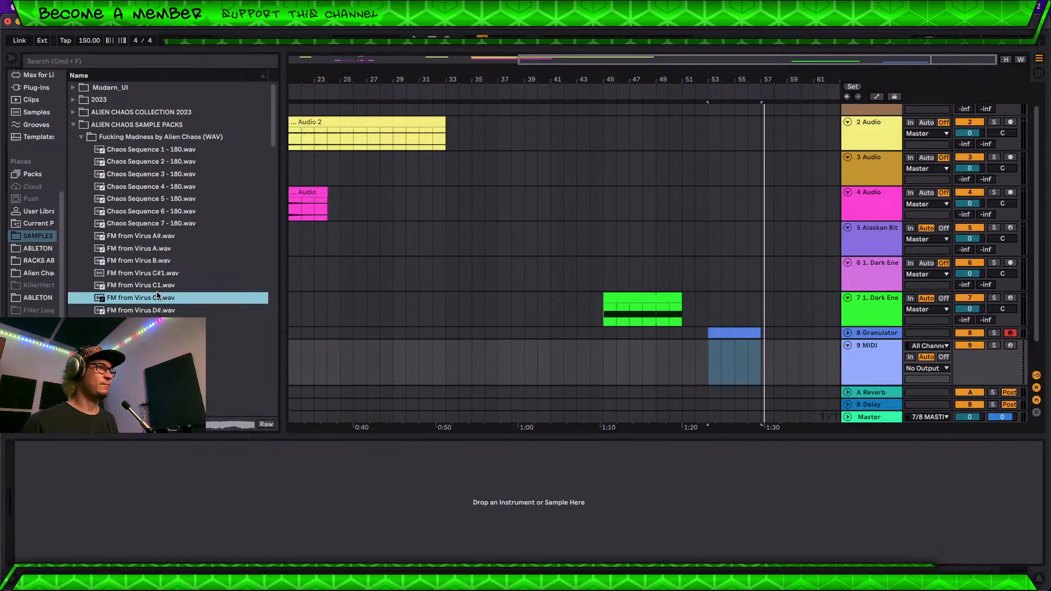
left_click_drag(157, 296, 253, 488)
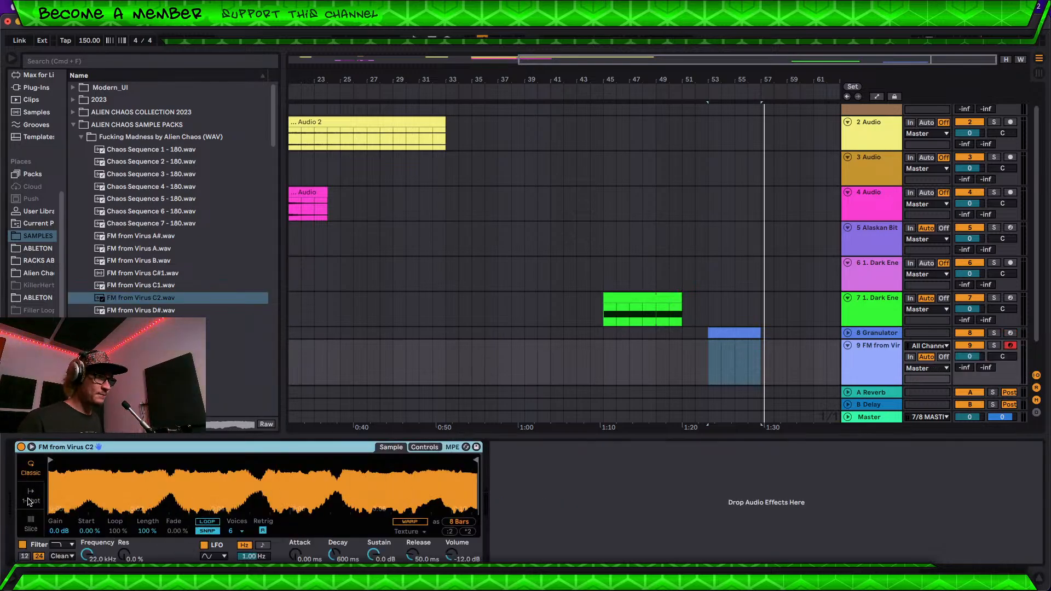
left_click(31, 523)
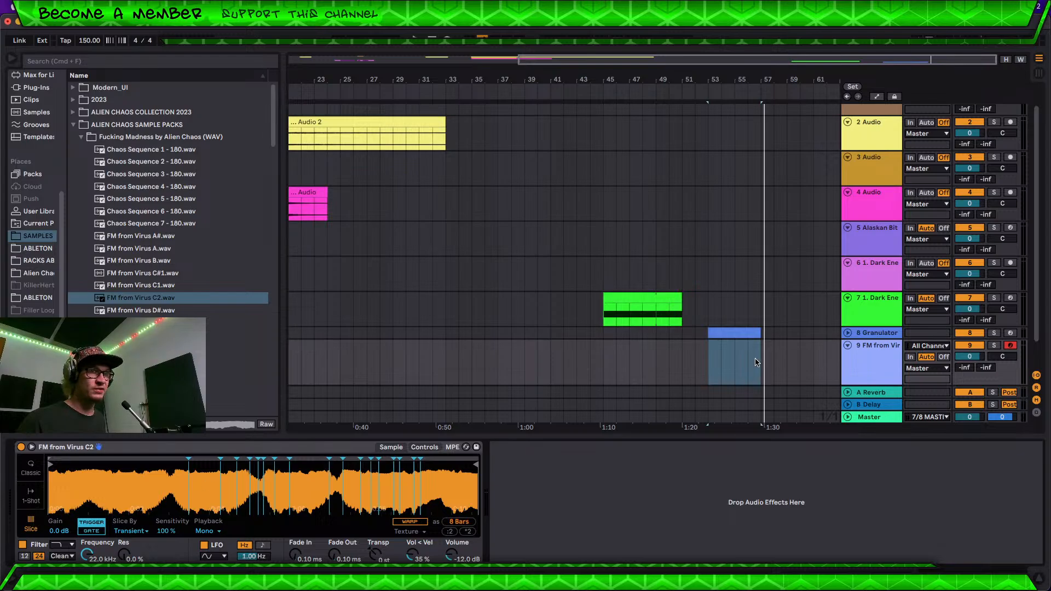
left_click(778, 352)
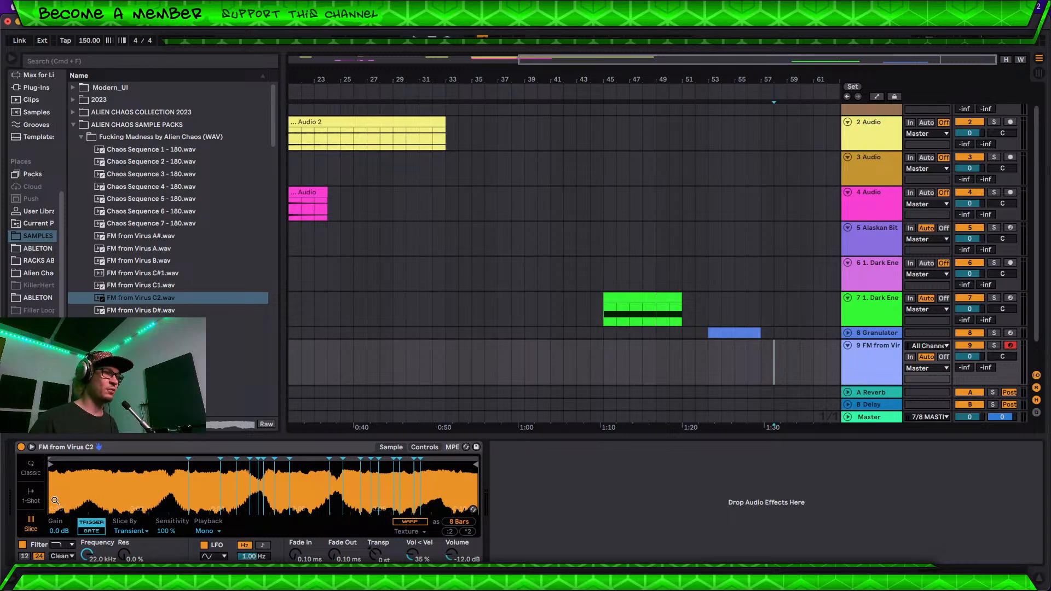
Step: Slice the FM from Virus C2 sample by Region and set the number of regions to 18
left_click(129, 532)
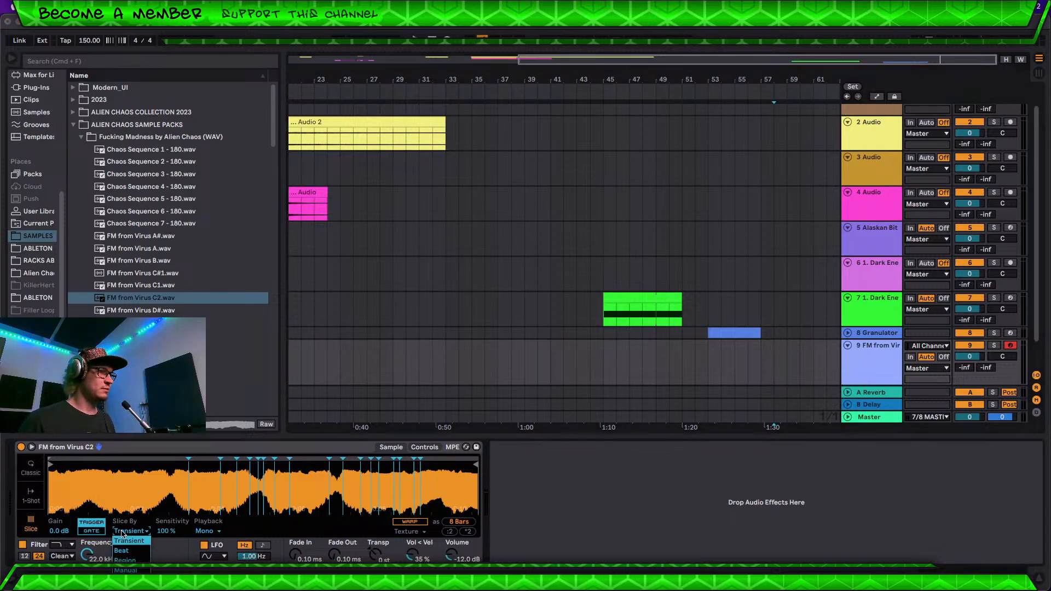
left_click(123, 534)
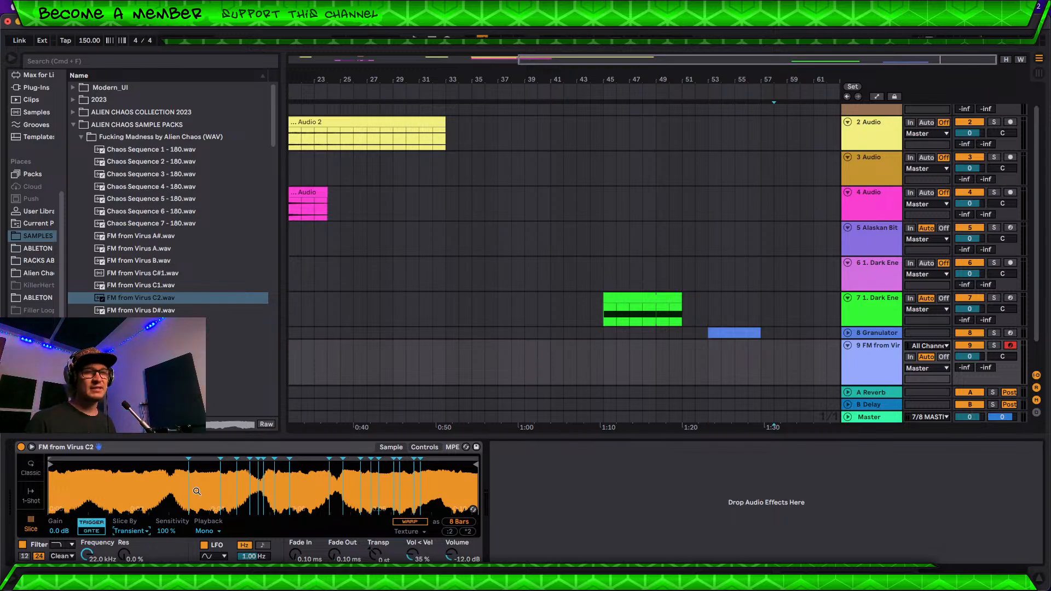
left_click(129, 532)
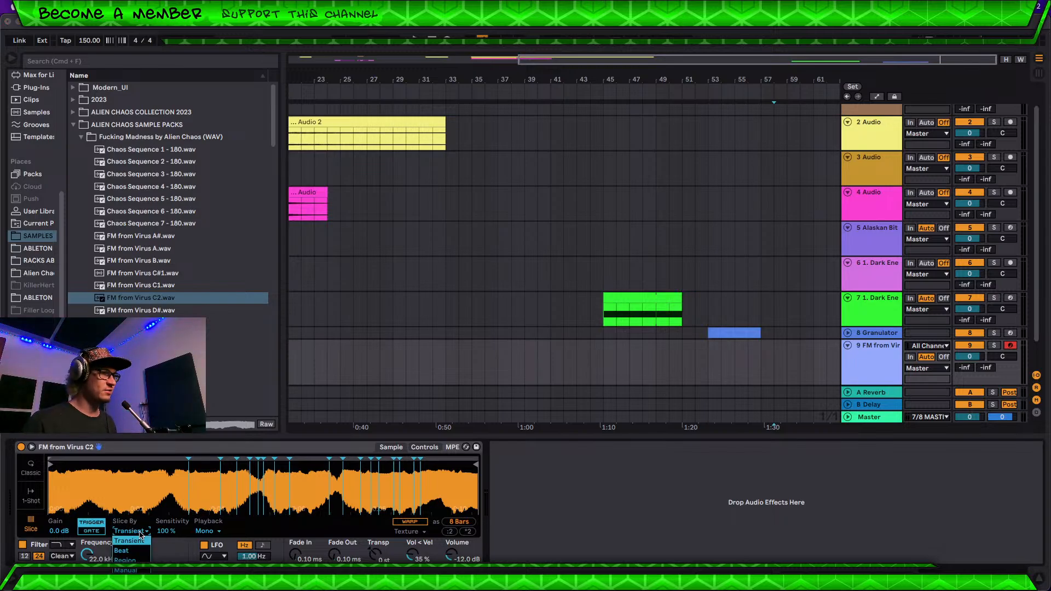
left_click(126, 553)
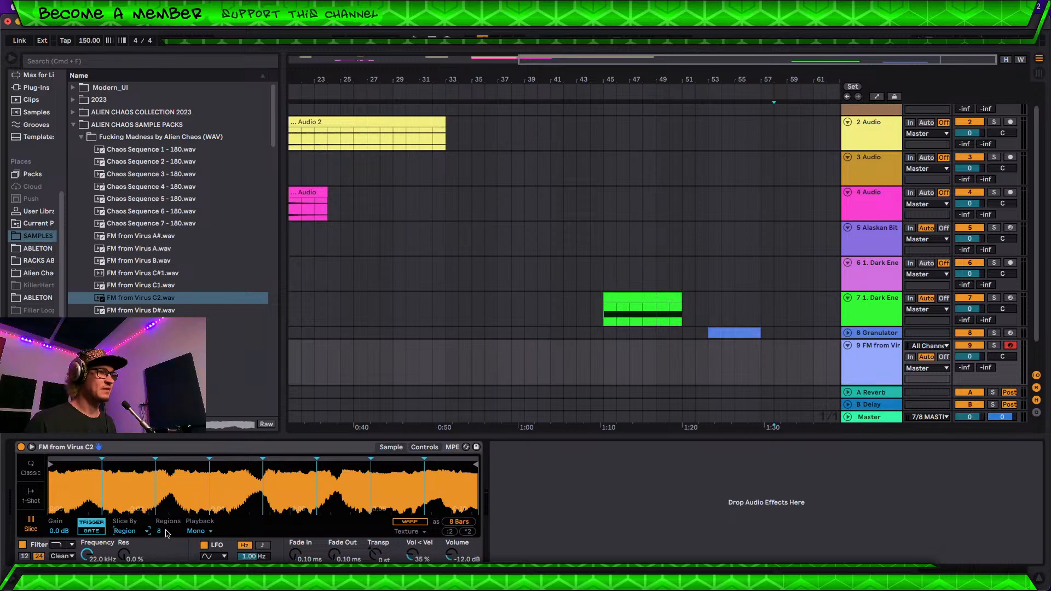
mouse_move(161, 531)
left_mouse_down()
mouse_move(160, 512)
mouse_move(160, 537)
left_mouse_up()
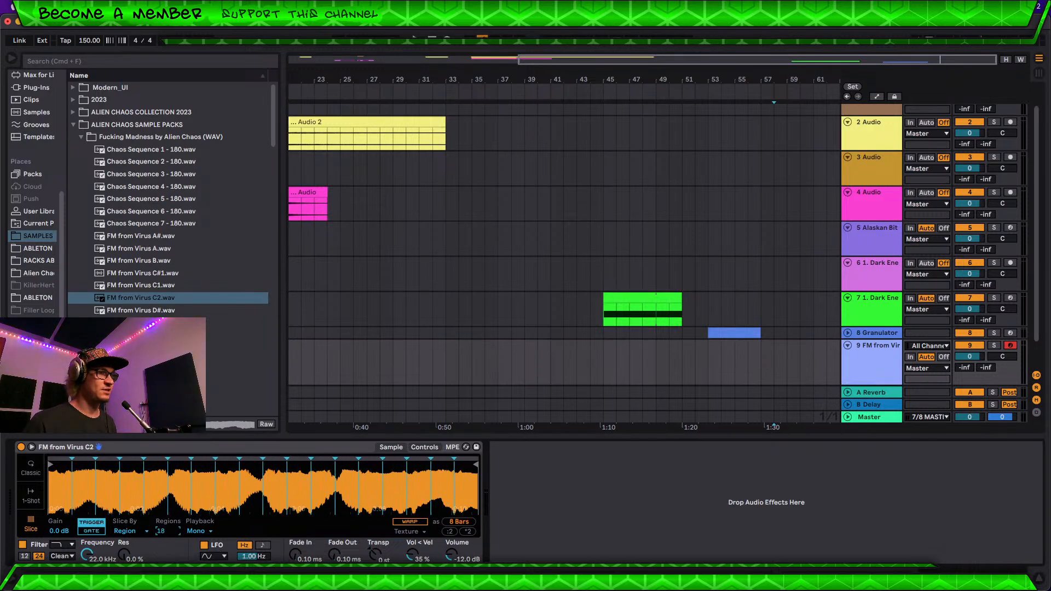
left_click(164, 531)
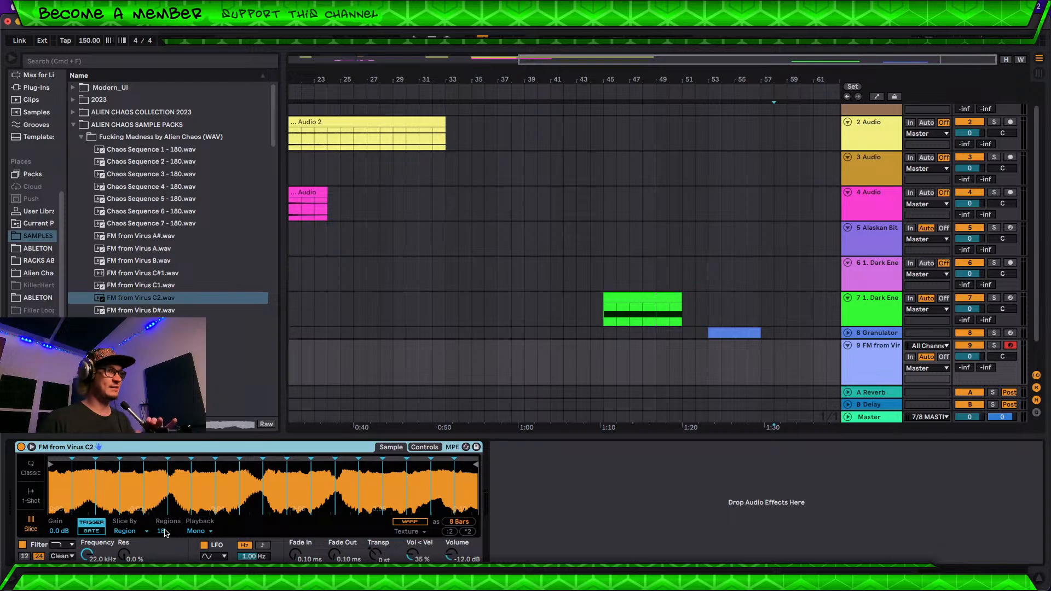
Step: Collapse the ALIEN CHAOS SAMPLE PACKS folder and look through the UAD and VSTs collections
left_click(74, 125)
scroll(41, 219, "up", 5)
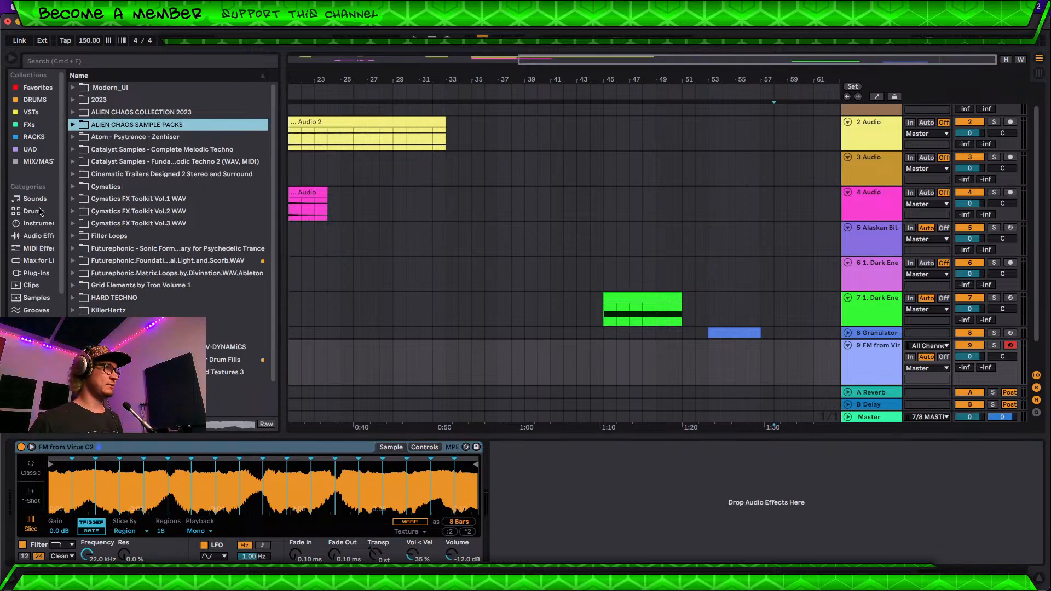
left_click(65, 64)
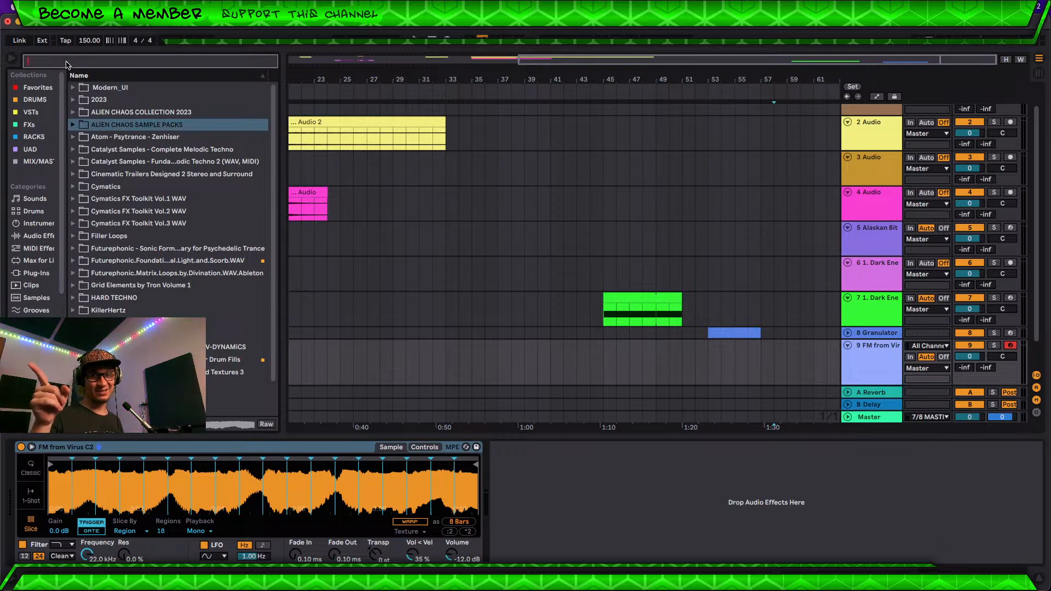
left_click(39, 161)
left_click(29, 126)
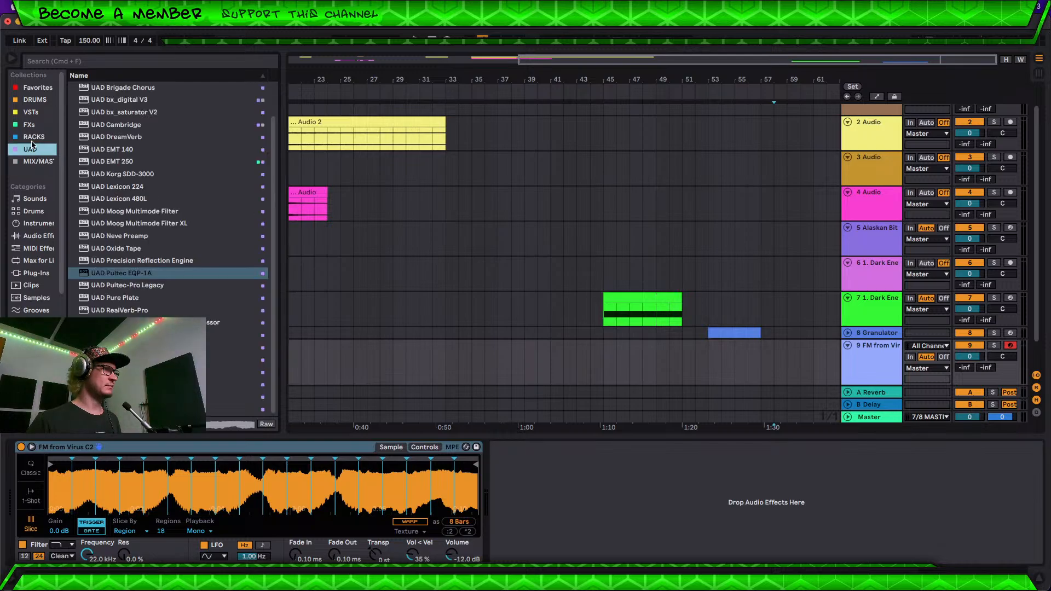
left_click(31, 113)
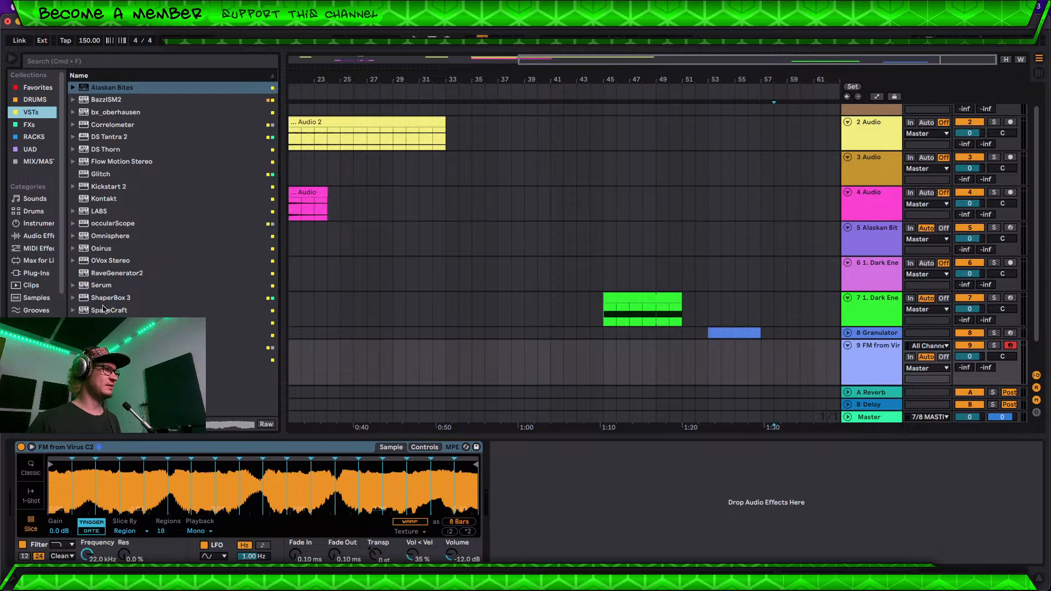
Step: Load the Osirus VST3 plug-in from The Usual Suspects onto a new track below the FM from Virus track
left_click(36, 273)
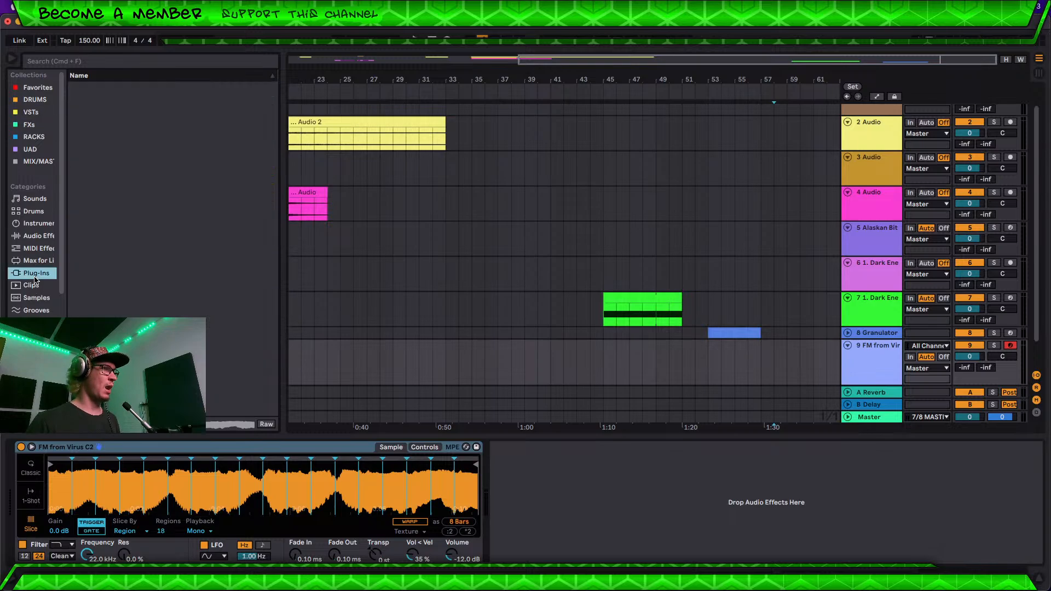
left_click(104, 62)
left_click(72, 125)
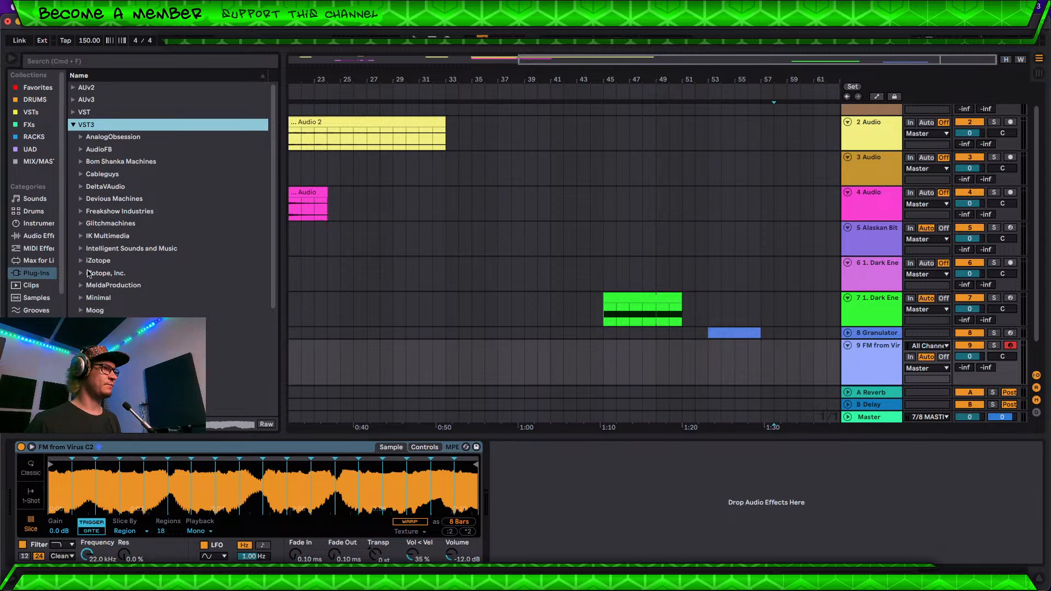
scroll(168, 197, "down", 4)
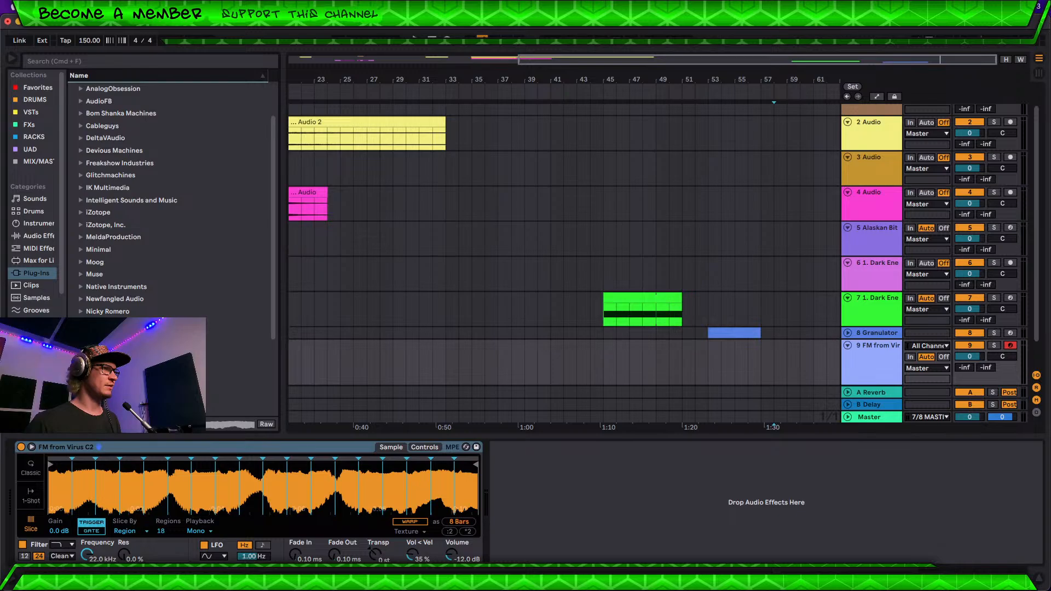
left_click(81, 399)
scroll(81, 398, "down", 8)
left_click_drag(126, 285, 776, 369)
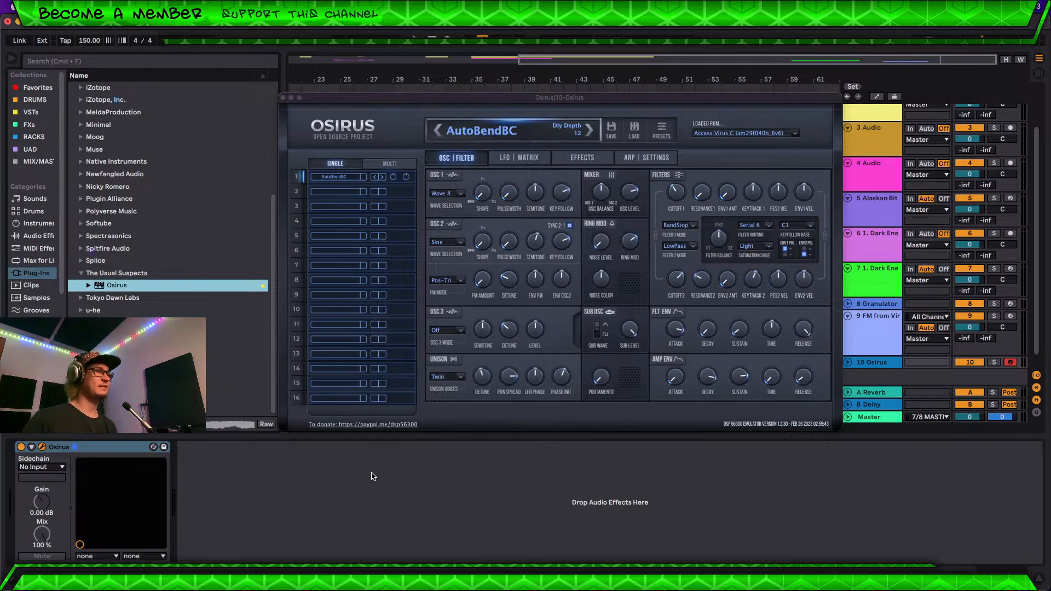
left_click_drag(591, 101, 585, 93)
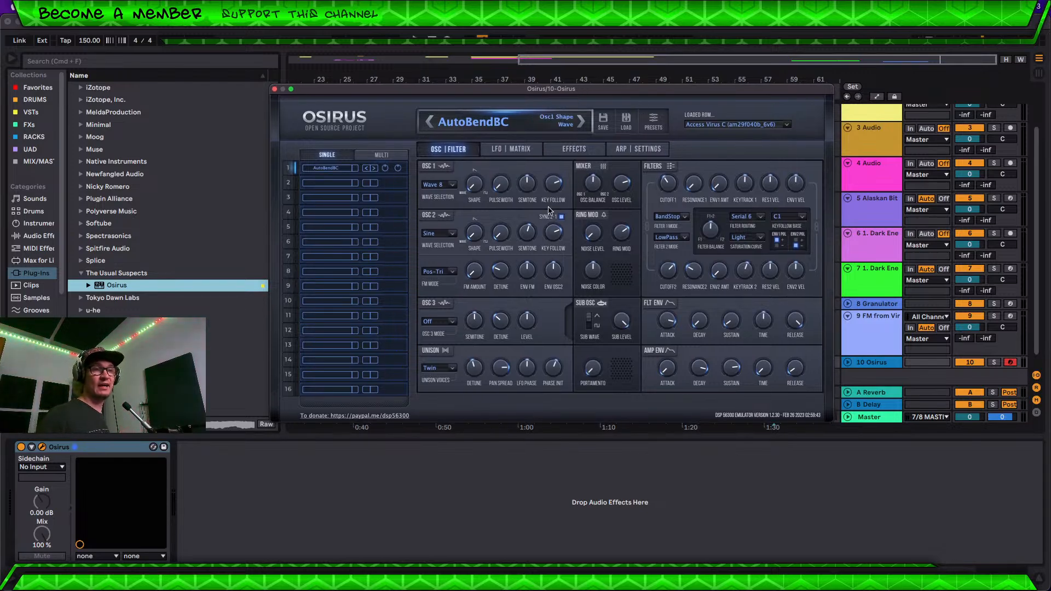
Step: Examine the oscillator/filter, LFO/matrix, effects and arp/settings pages of Osirus and close its window
left_click(500, 153)
left_click(569, 150)
left_click(453, 150)
left_click(514, 150)
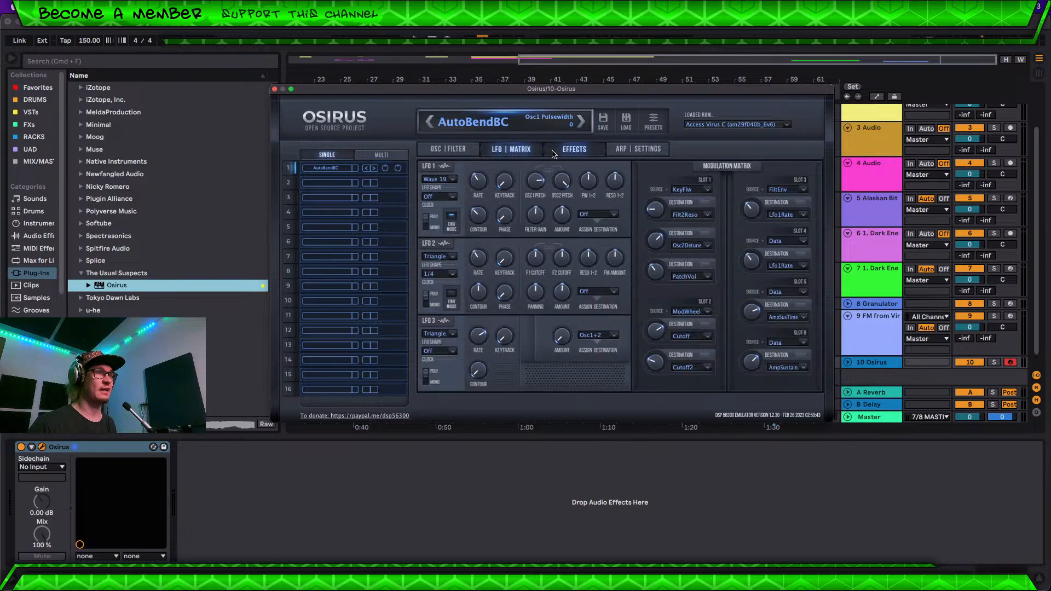
left_click(554, 154)
left_click(647, 154)
left_click(597, 155)
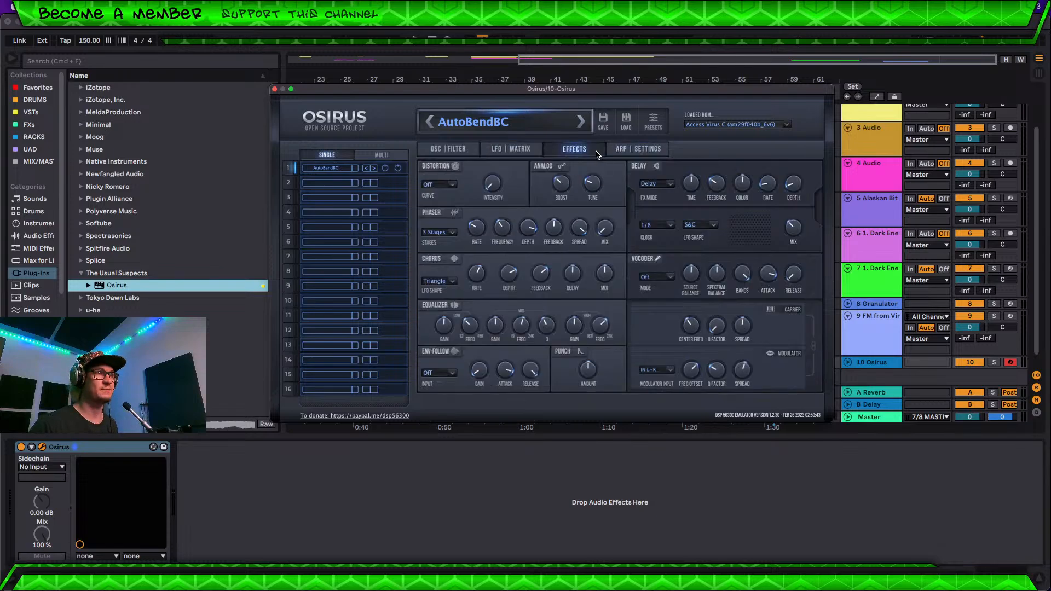
left_click(616, 154)
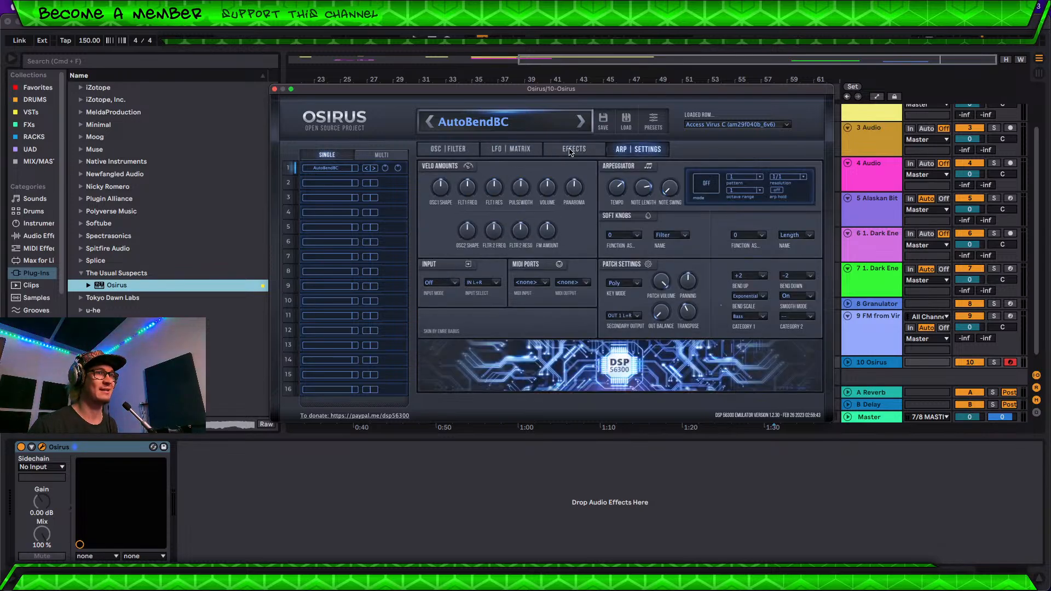
left_click(524, 151)
left_click(447, 149)
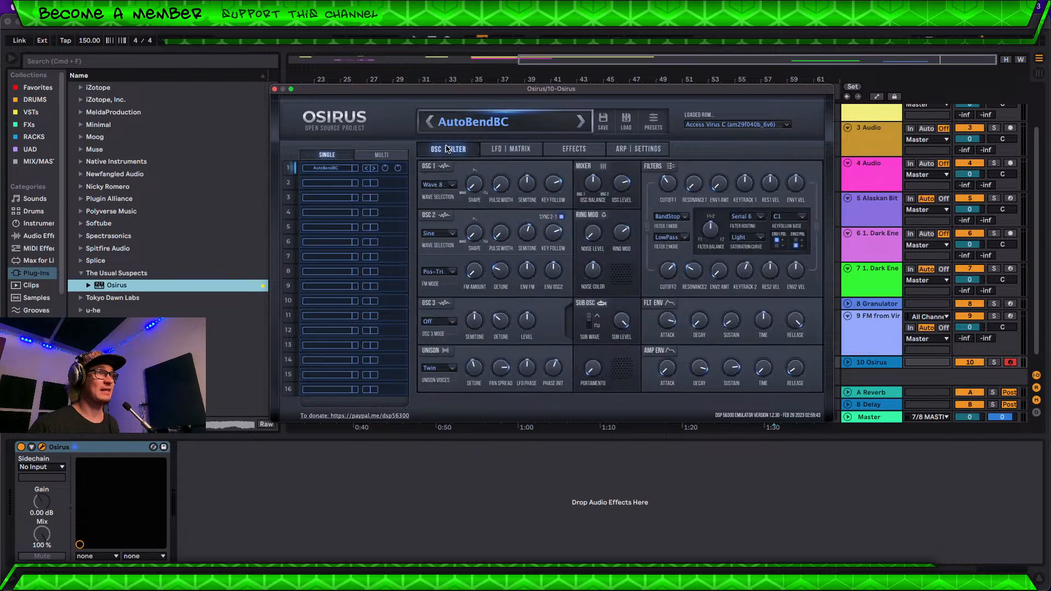
left_click(508, 151)
left_click(578, 149)
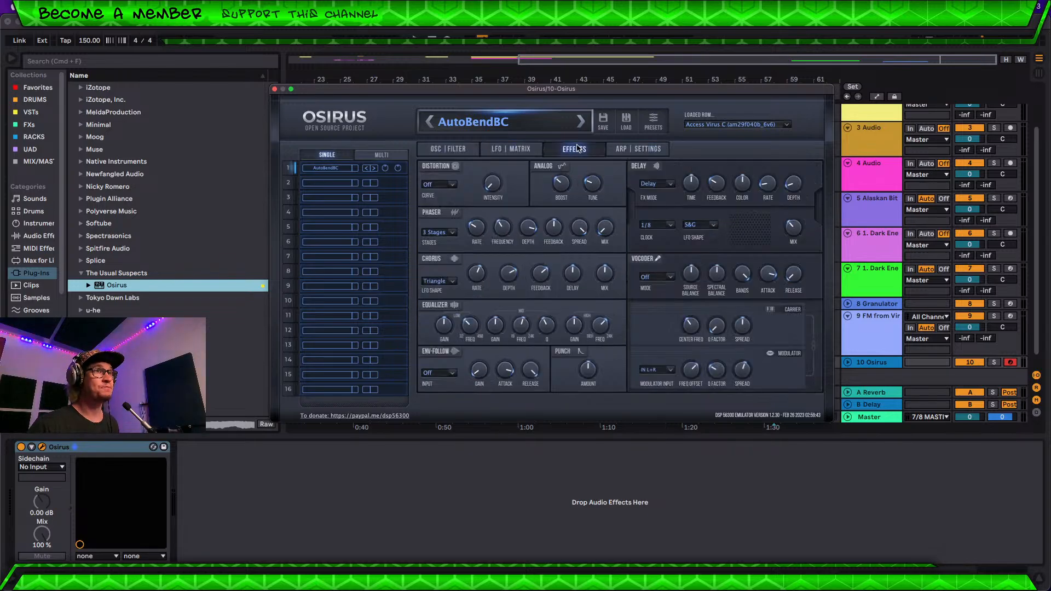
left_click(525, 150)
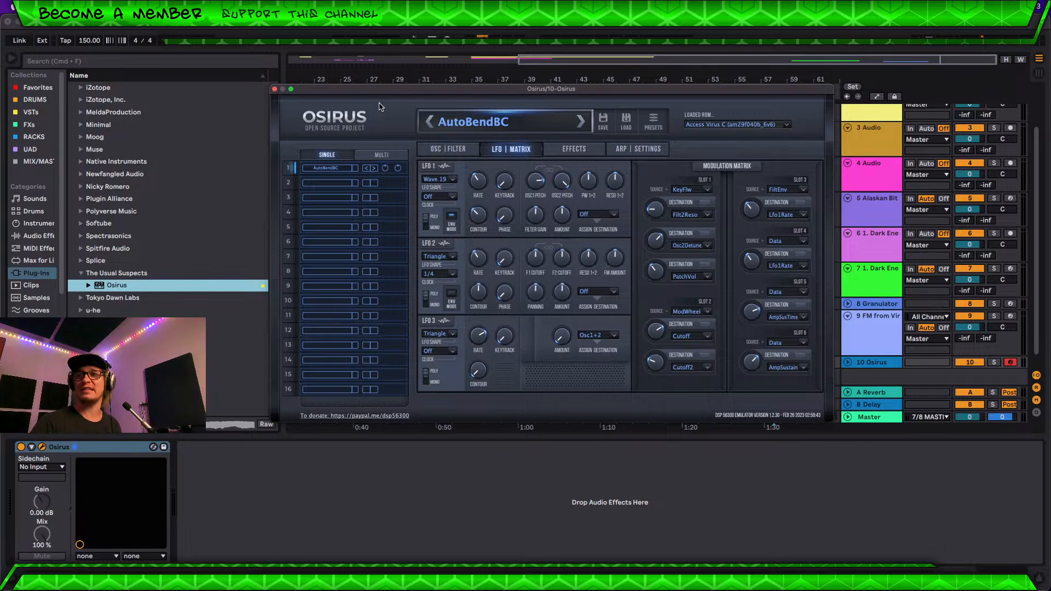
left_click(621, 148)
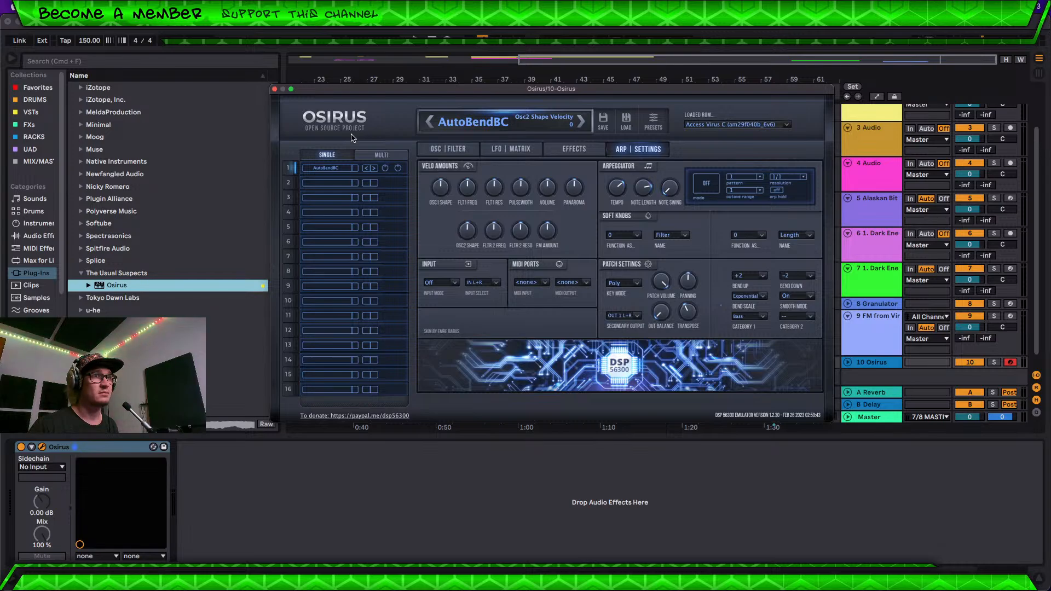
left_click(454, 150)
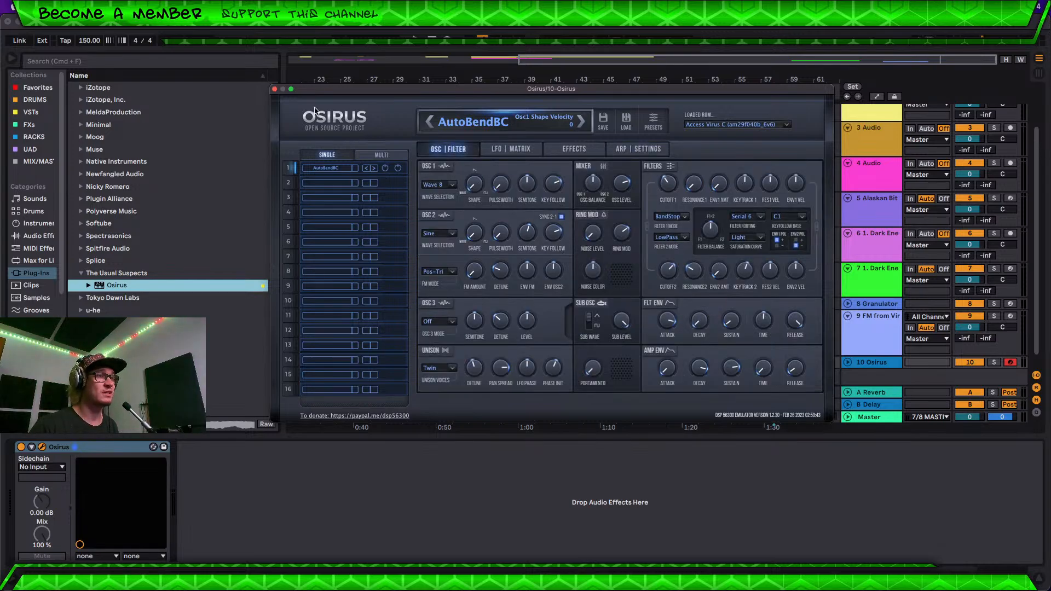
left_click(274, 89)
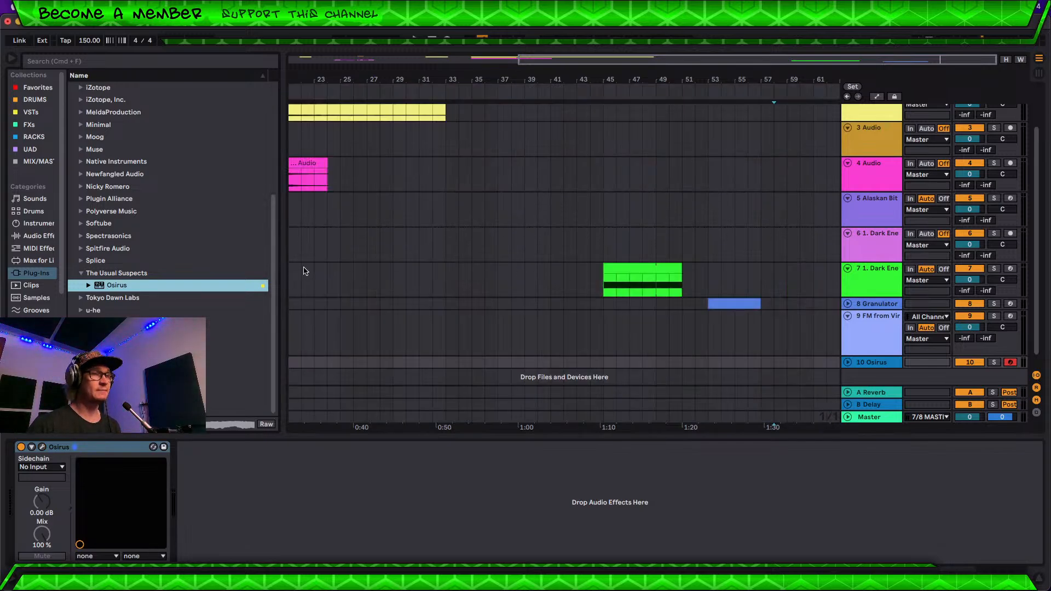
Step: Arm the FM from Virus track for recording and add an Arpeggiator in front of its Simpler
left_click(856, 330)
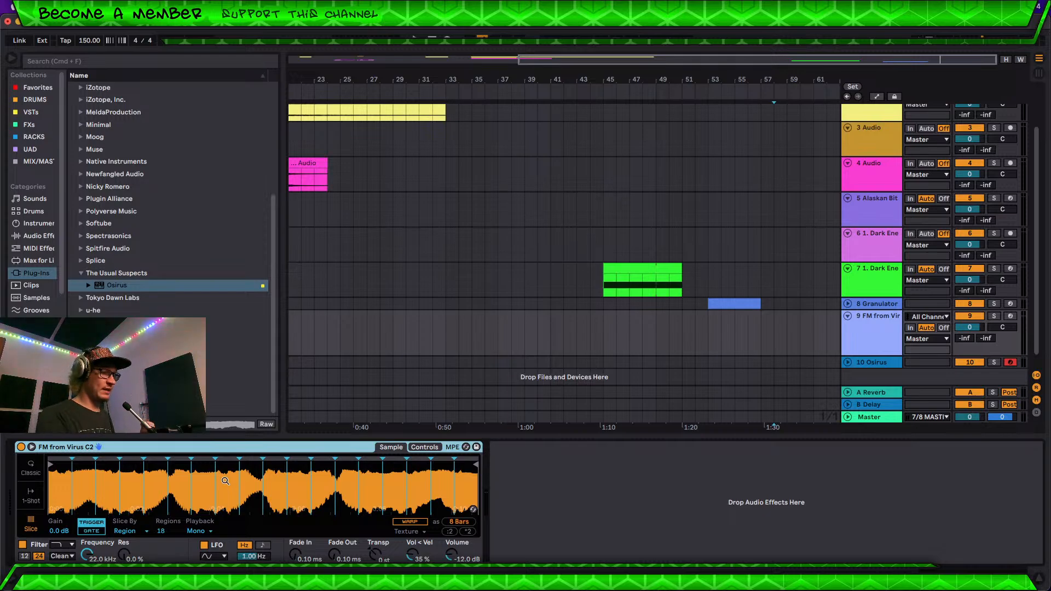
left_click(870, 325)
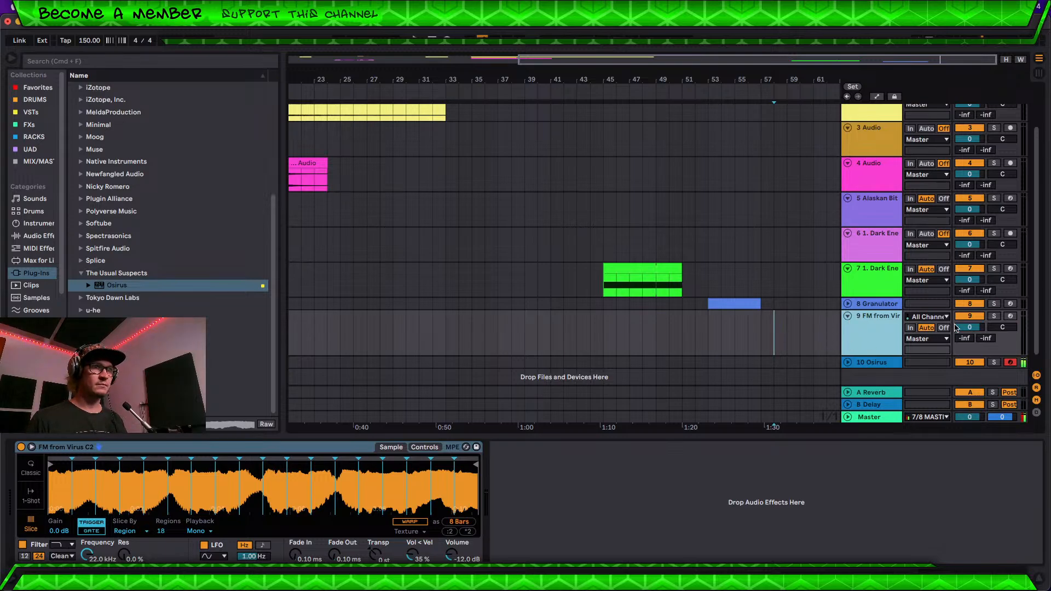
left_click(1011, 319)
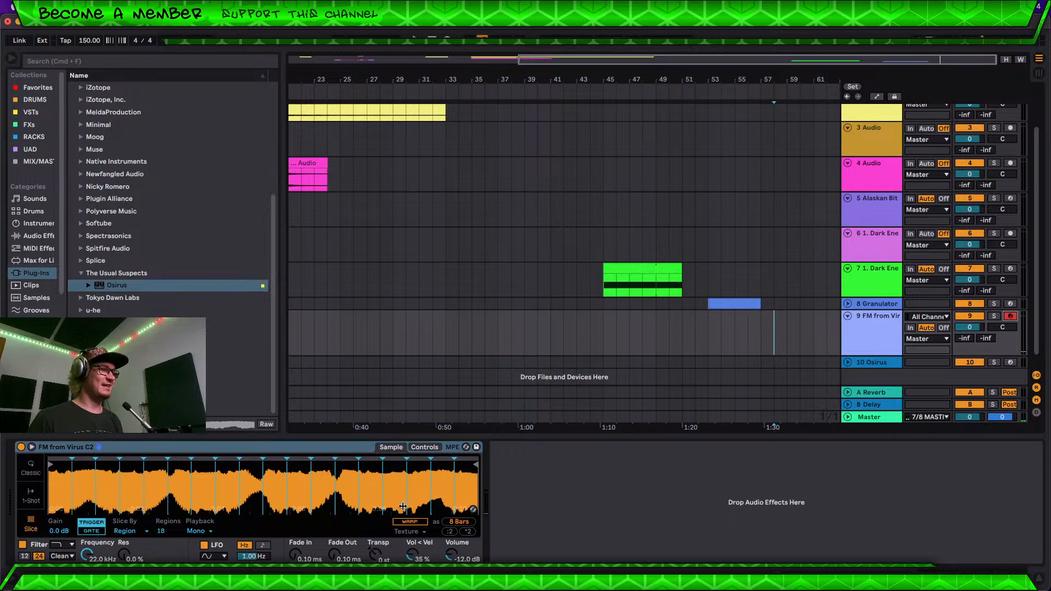
left_click(35, 249)
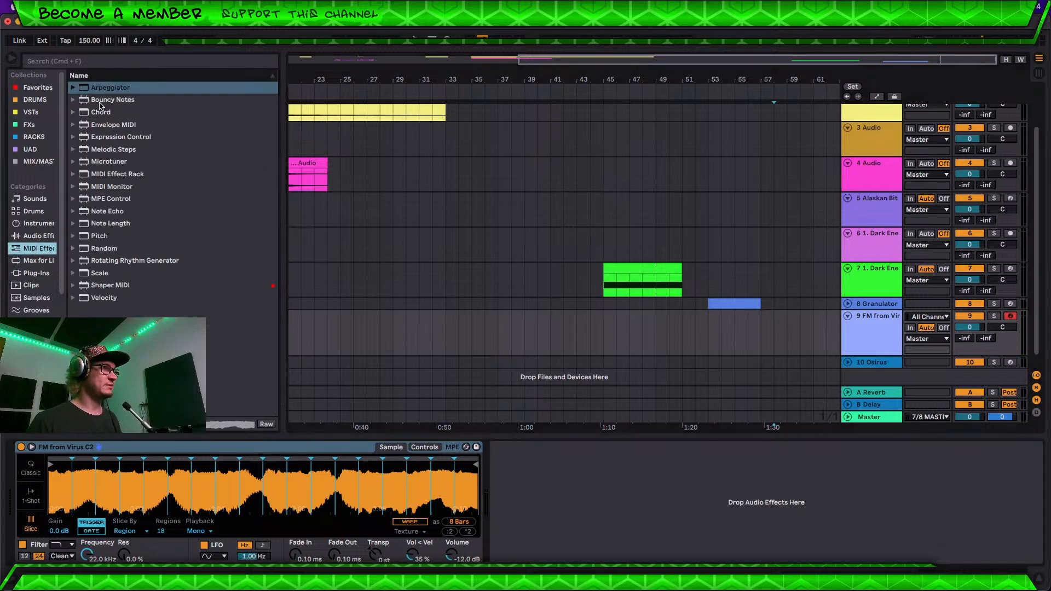
left_click_drag(106, 91, 73, 435)
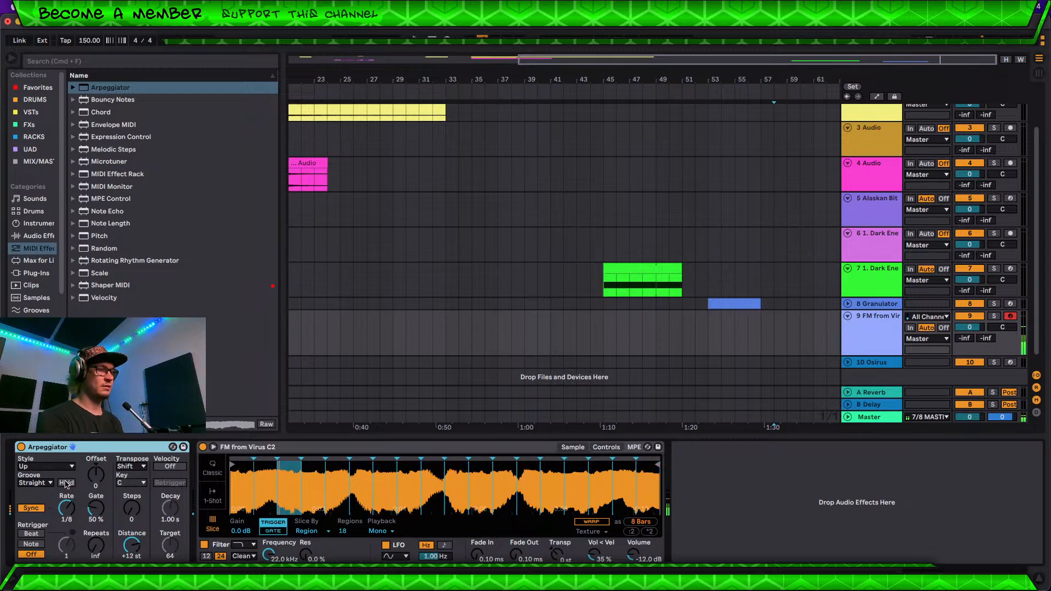
Step: Set the Arpeggiator's gate to 96 % and rate to 1/12, and Simpler's number of slice regions to 30
left_click_drag(90, 508, 90, 484)
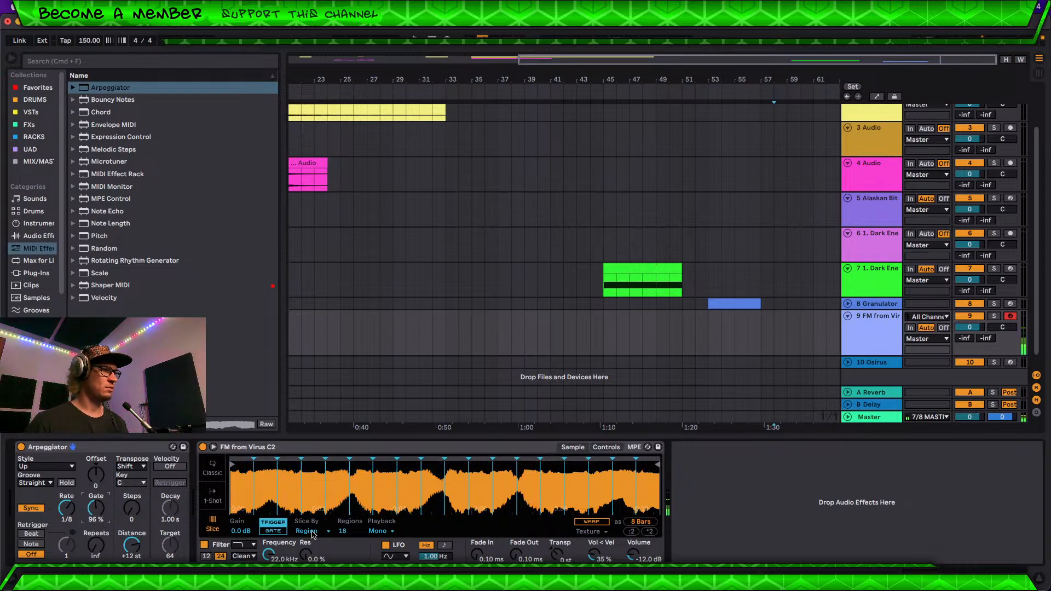
left_click_drag(342, 533, 342, 510)
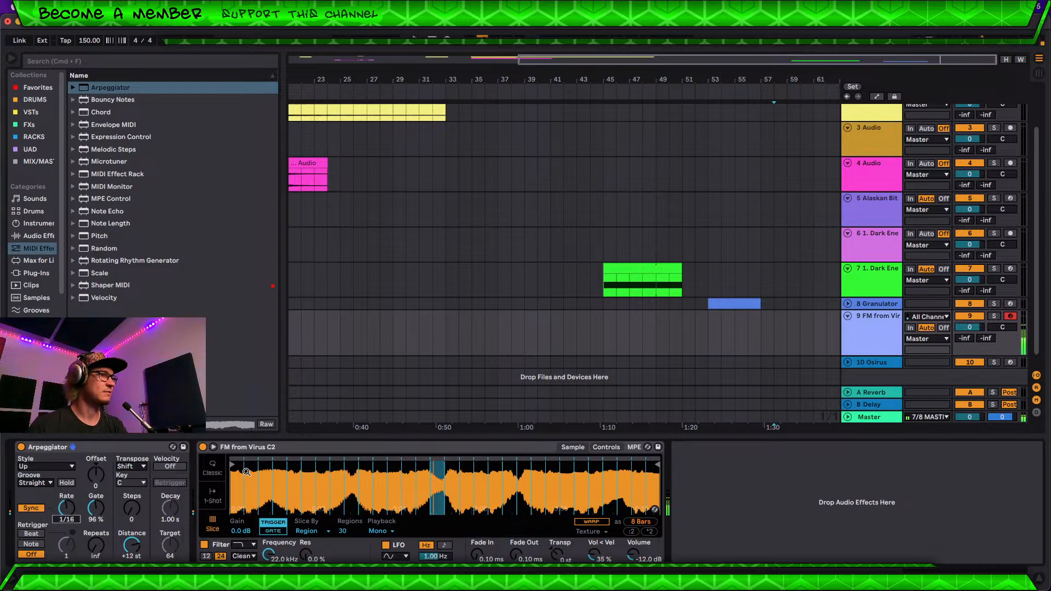
left_click_drag(66, 508, 68, 512)
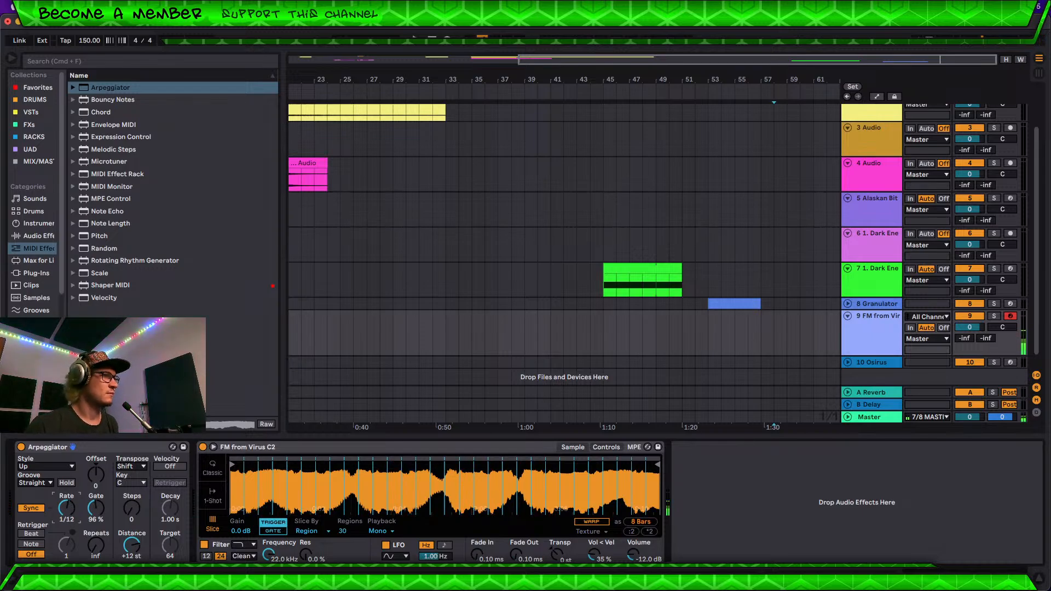
Step: Browse the SAMPLES place and insert a new audio track below the FM from Virus track
scroll(34, 191, "down", 5)
left_click(33, 237)
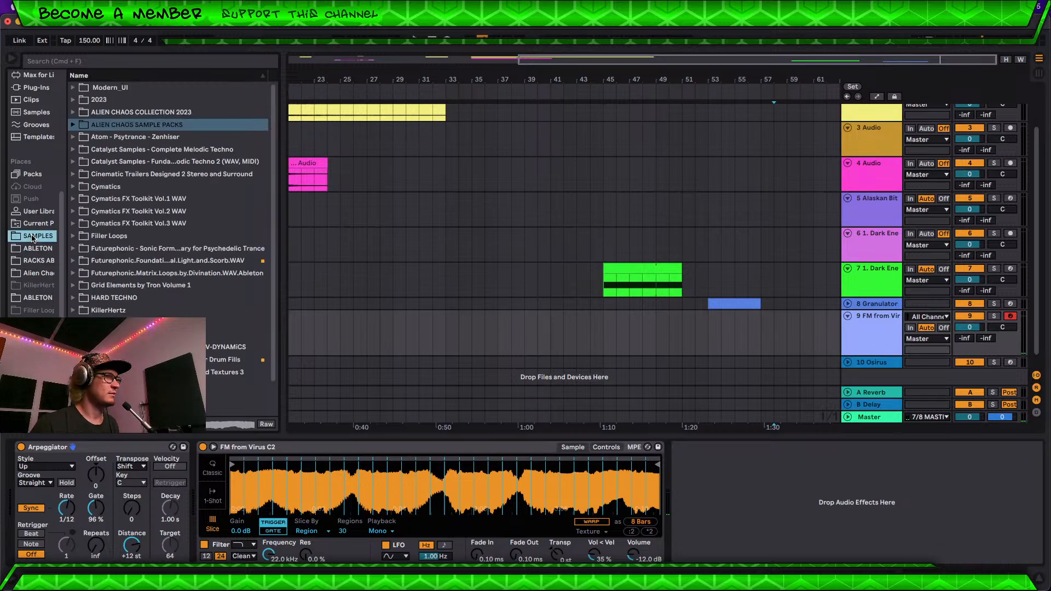
left_click(879, 324)
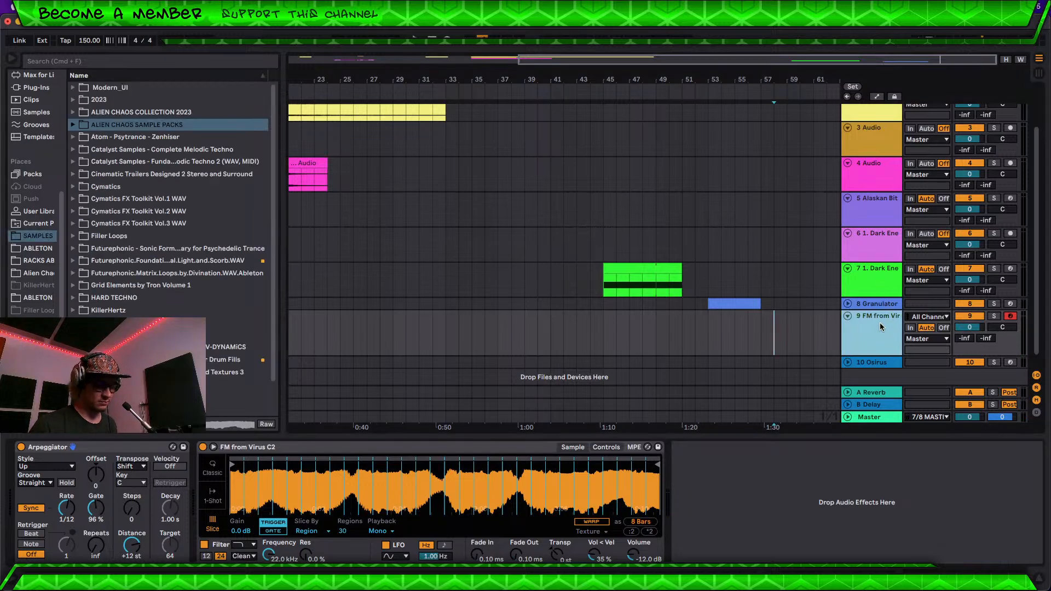
key("super+t")
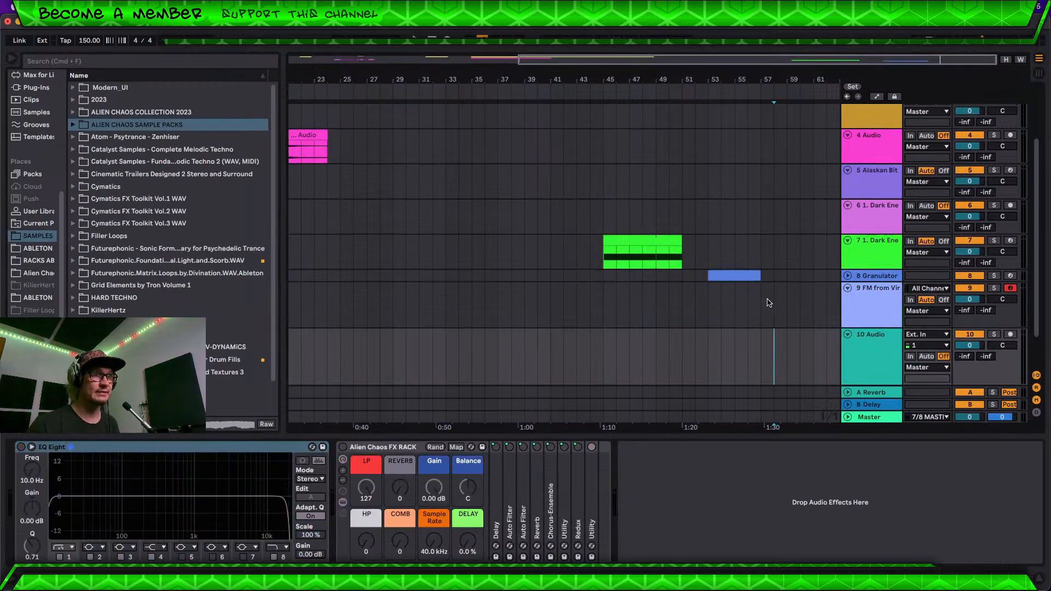
Step: Create a four-bar MIDI clip from bar 57 on the FM from Virus track and enter a C1 note at its start
left_click_drag(765, 297, 810, 299)
key("super+shift+m")
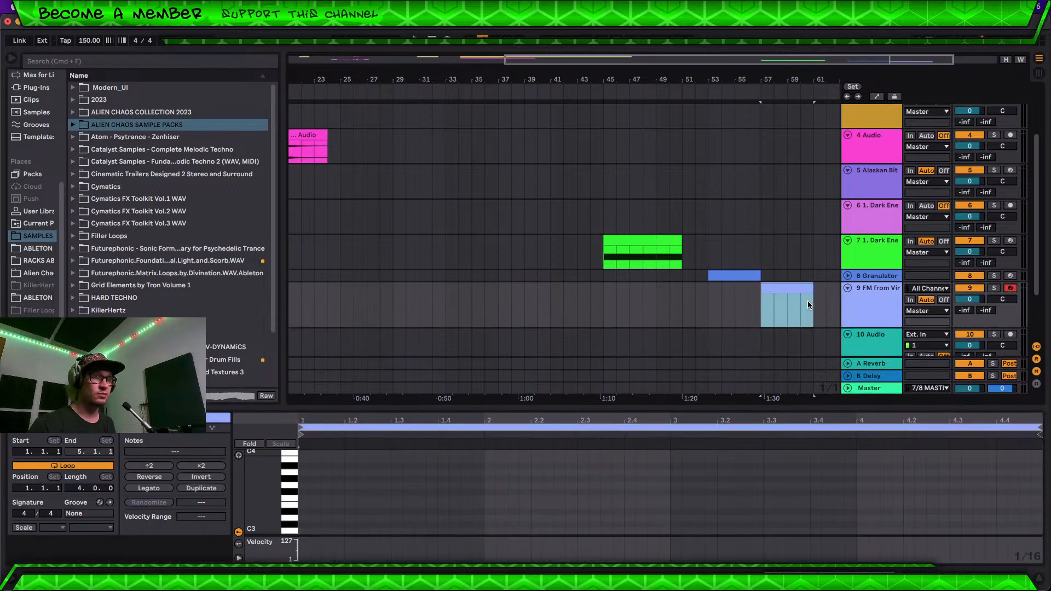
double_click(304, 532)
left_click_drag(310, 531, 357, 532)
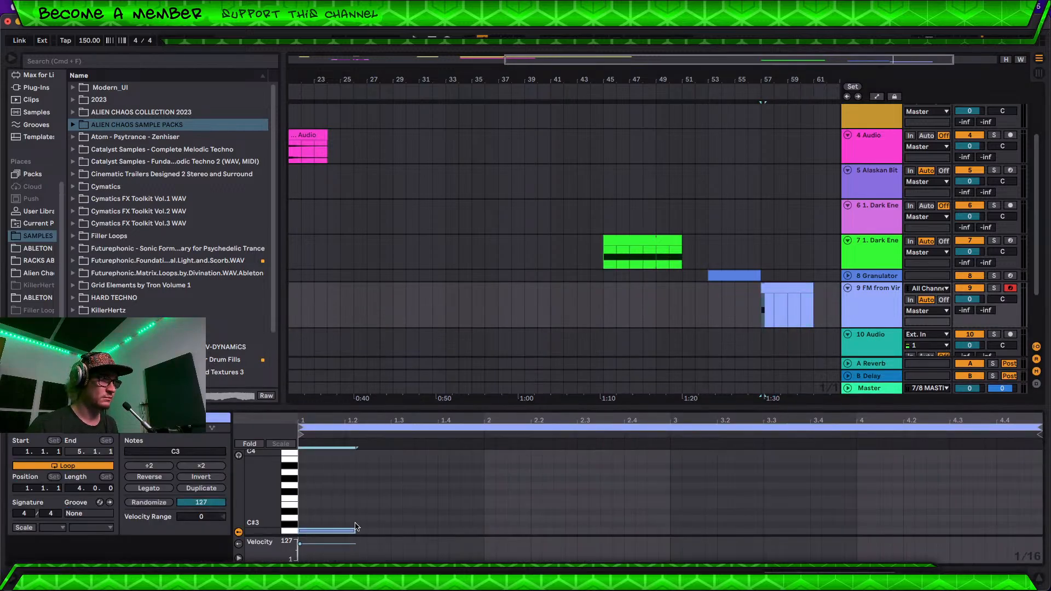
key("space")
key("space")
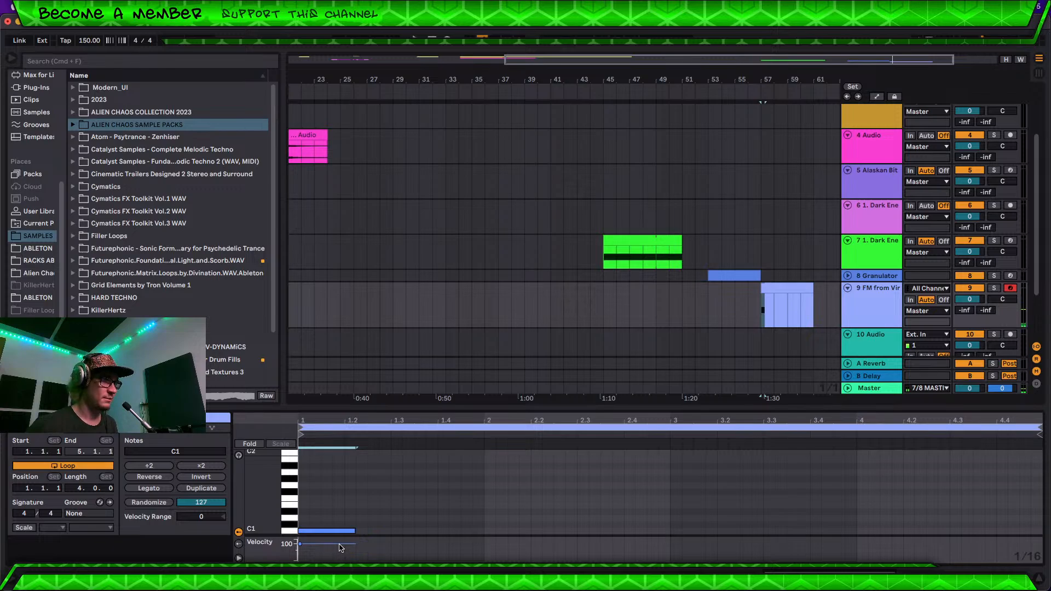
Step: Shorten the C1 note to an eighth note, duplicate it directly after itself and raise the copy to C#1
left_click_drag(355, 531, 320, 532)
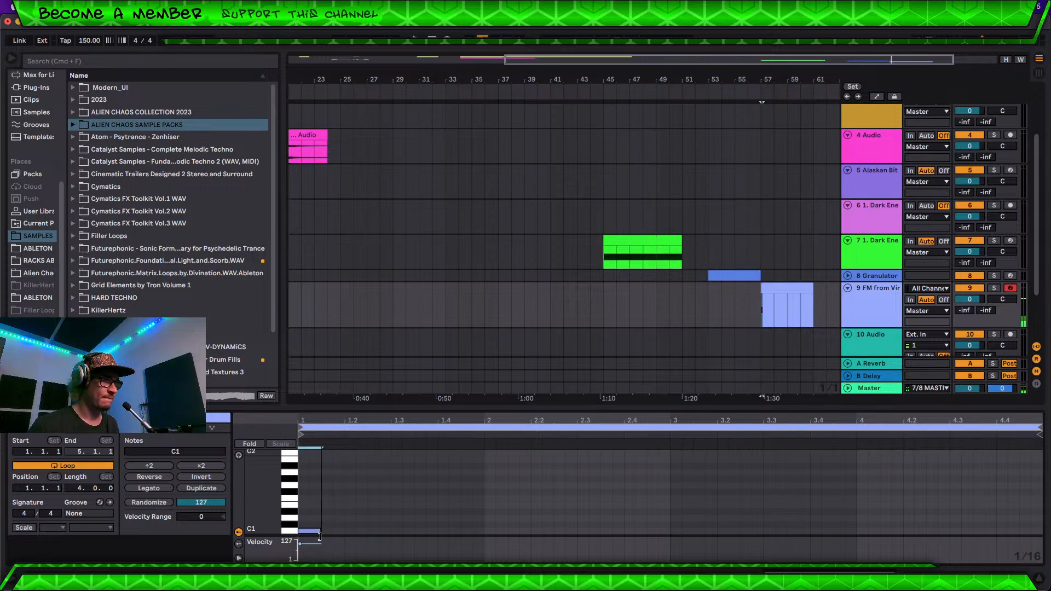
key("super+d")
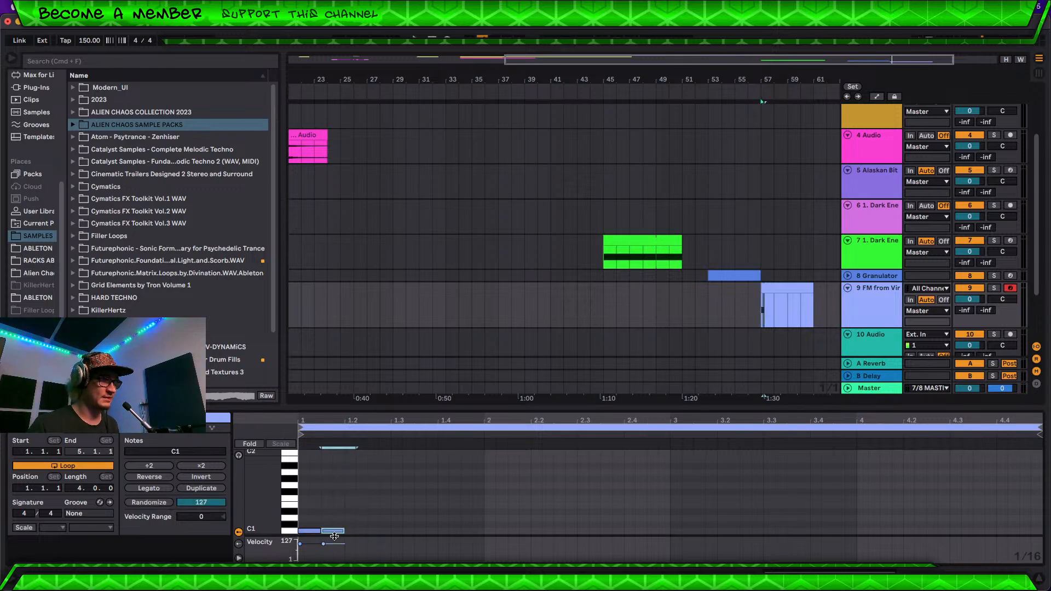
key("Up")
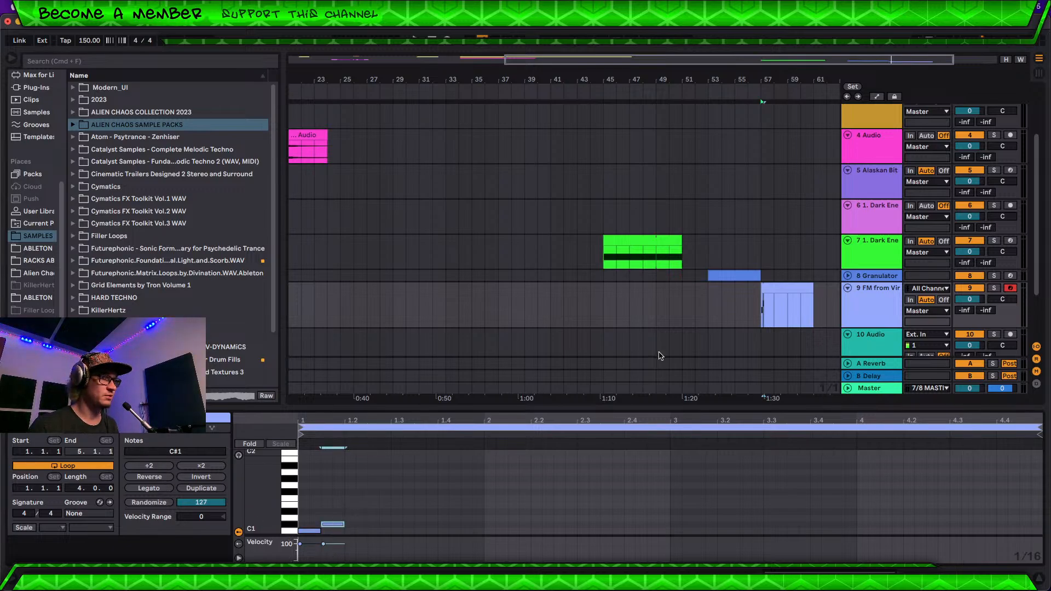
Step: Shorten the C#1 note to a sixteenth, duplicate it directly after itself and trim both C#1 notes slightly
key("plus")
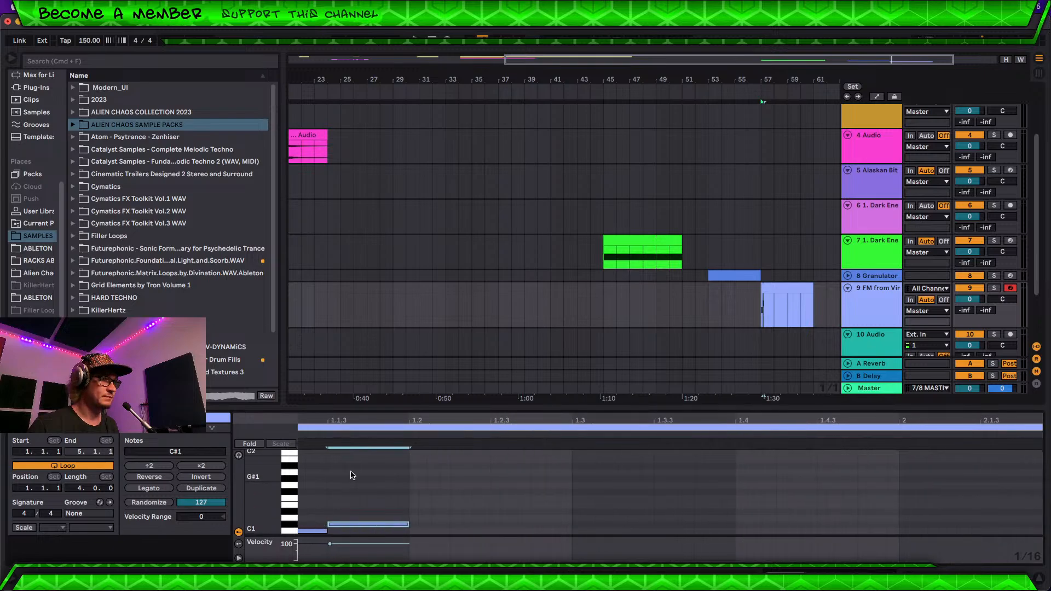
key("minus")
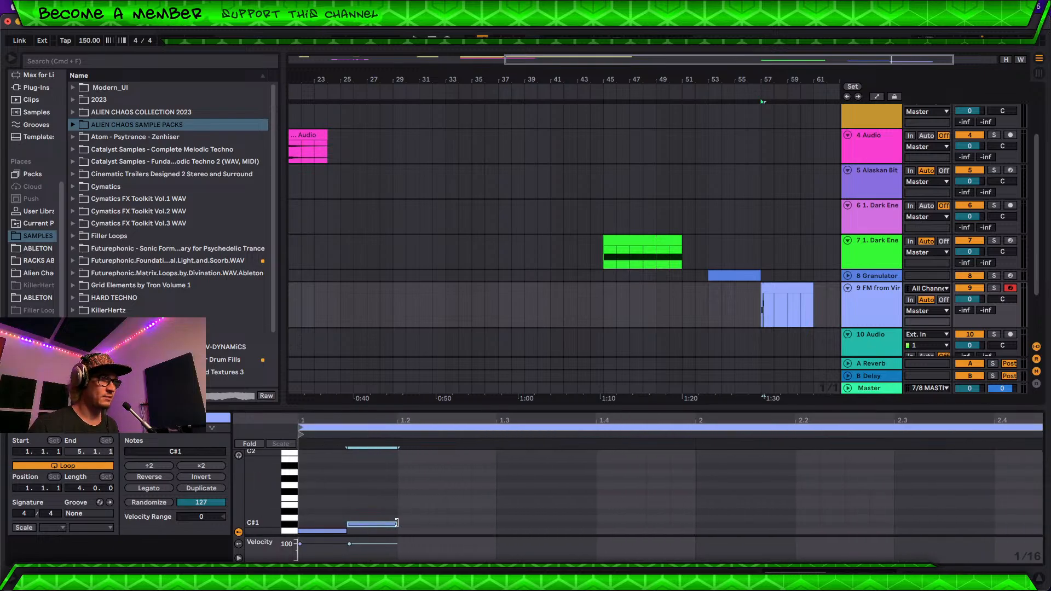
left_click_drag(398, 523, 364, 527)
key("super+d")
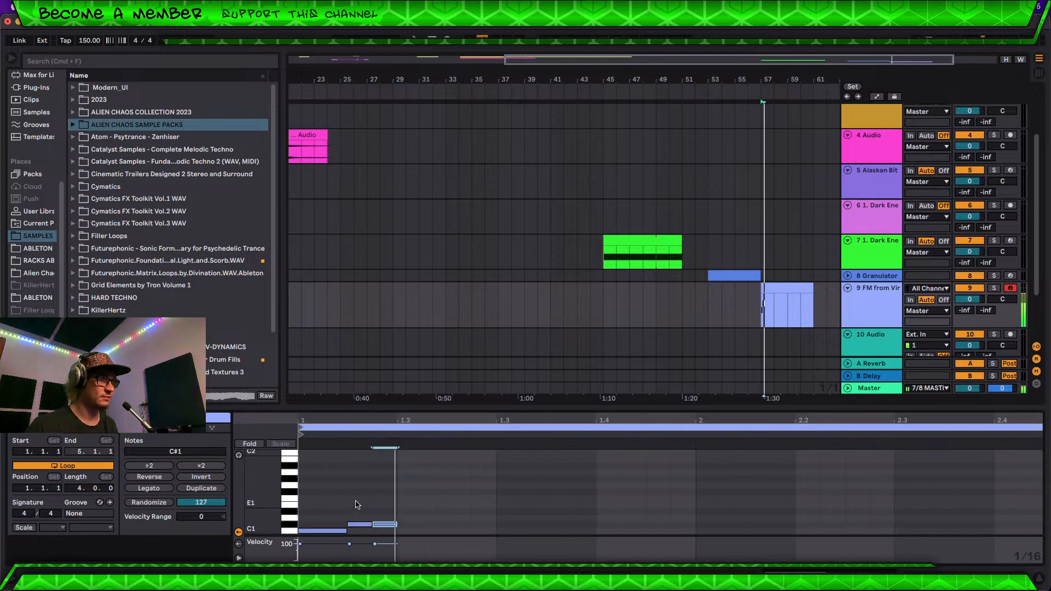
left_click_drag(396, 527, 388, 526)
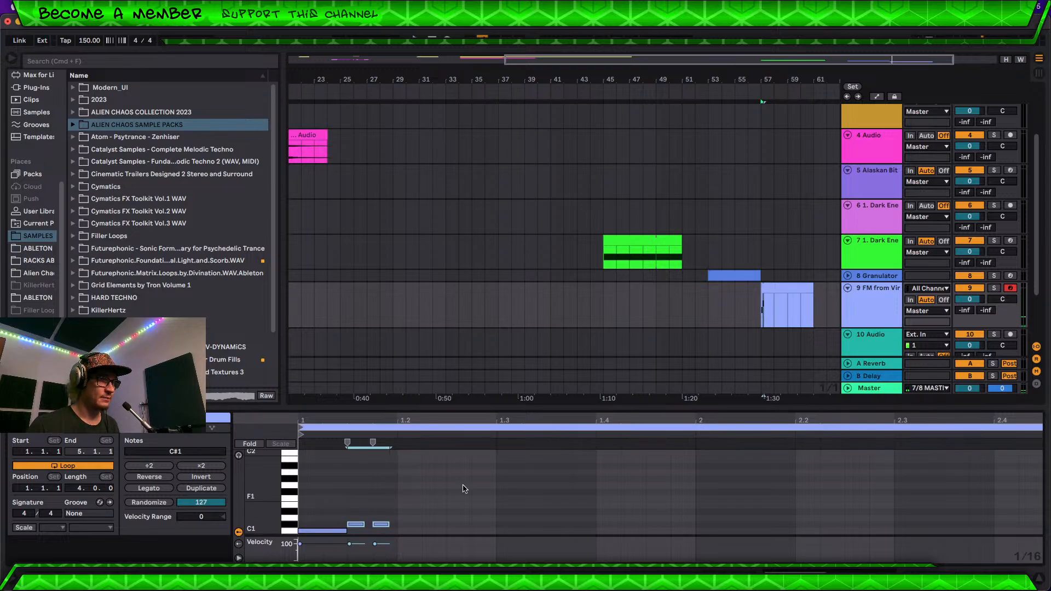
Step: Switch Simpler's slice playback from Trigger to Gate and audition the start of the FM from Virus clip
left_click(864, 300)
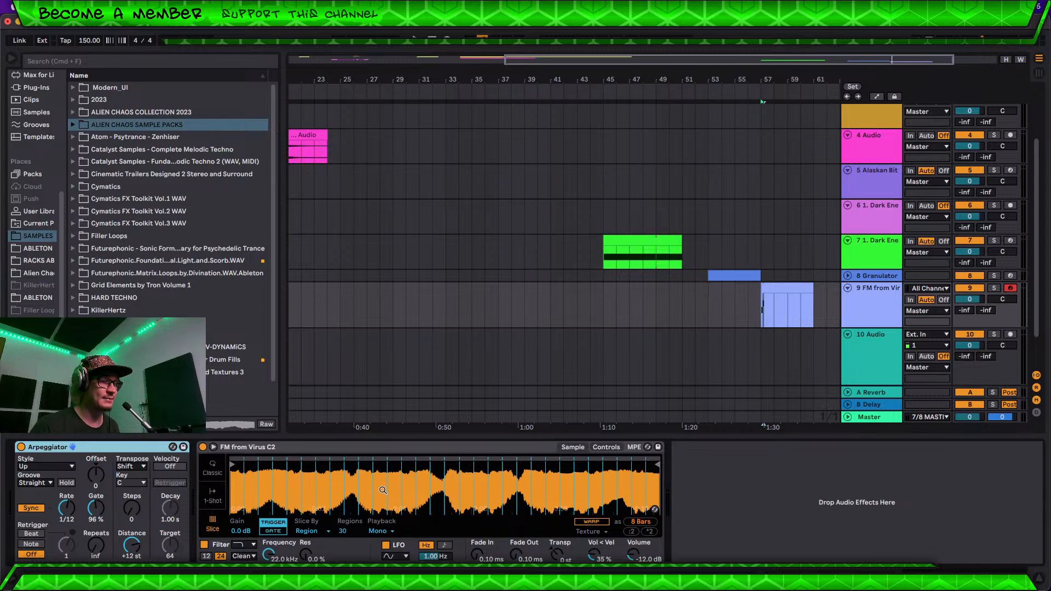
left_click(284, 532)
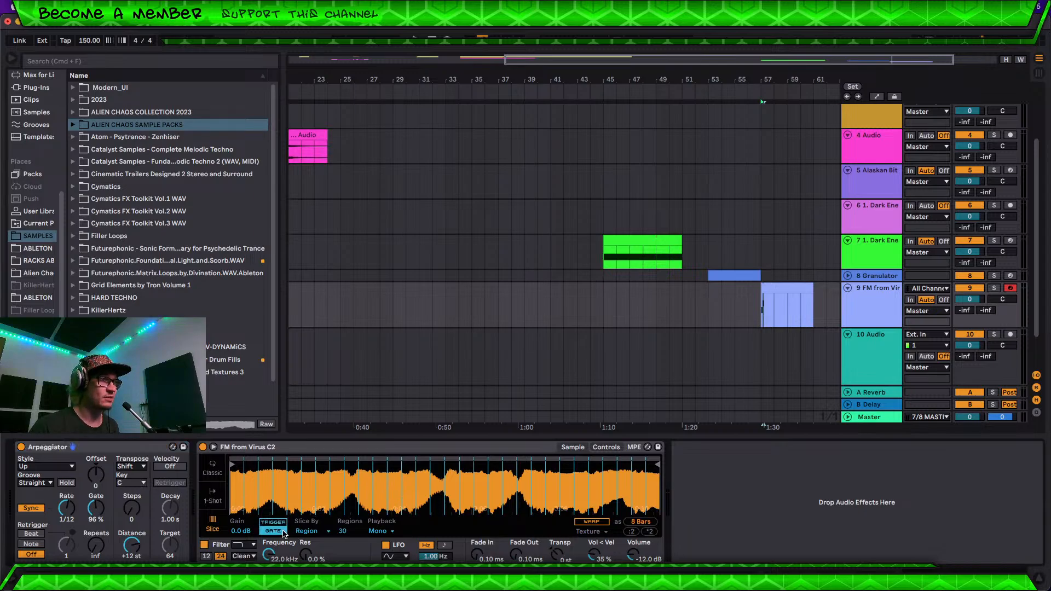
double_click(781, 292)
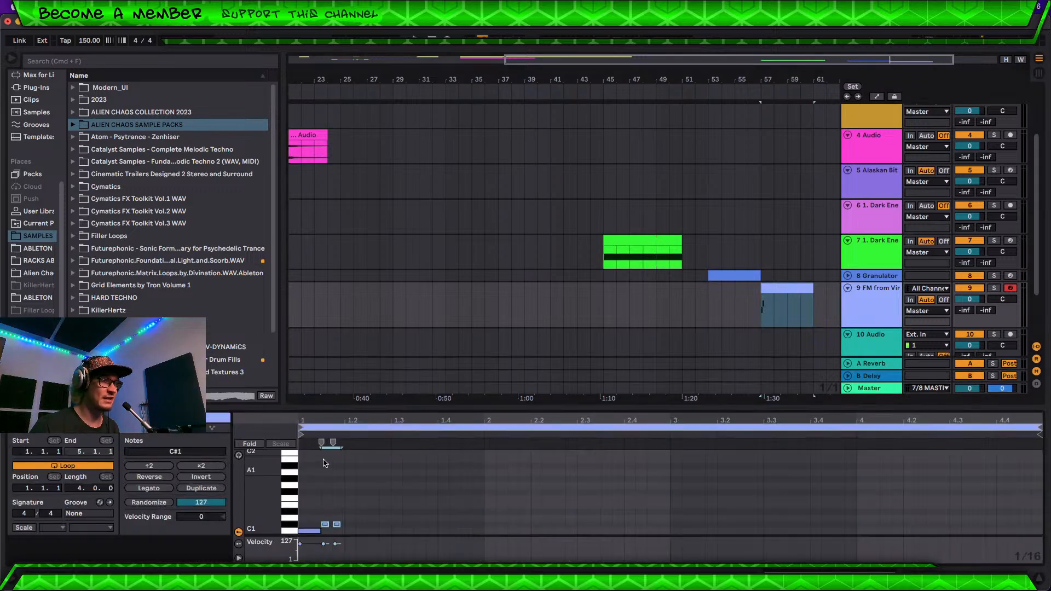
left_click_drag(329, 420, 332, 438)
left_click(361, 524)
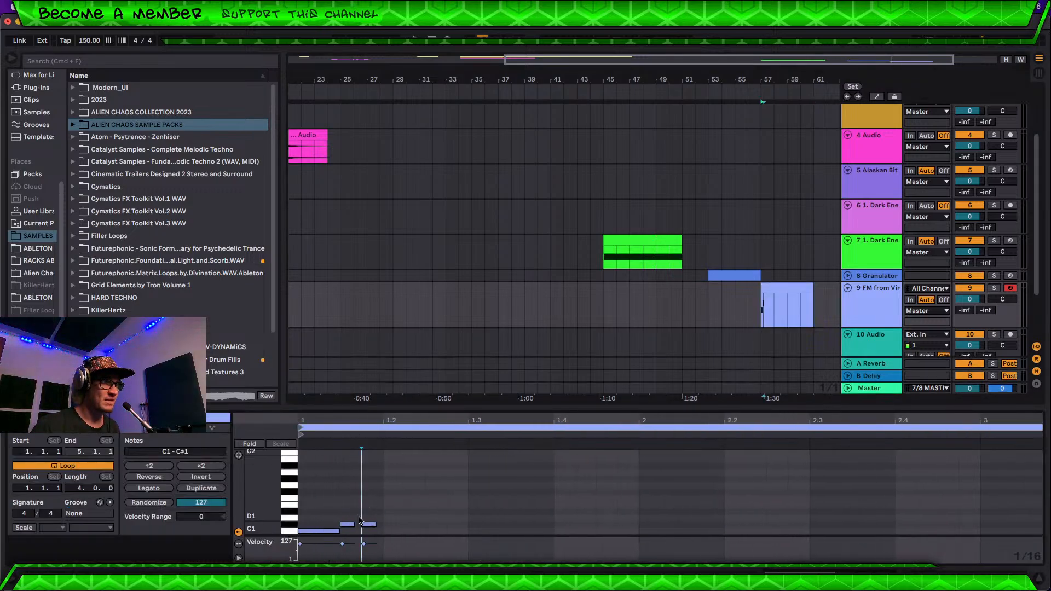
key("space")
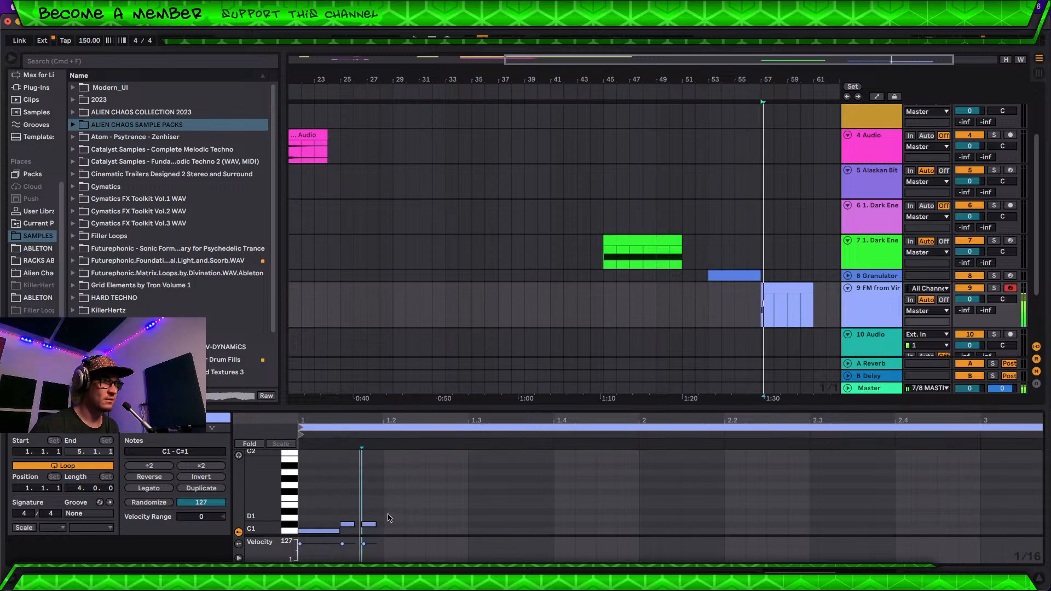
key("space")
Step: Enter four short D#1 notes, one per sixteenth, from beat 1.2 and start playback
double_click(390, 512)
key("super+d")
key("super+d")
key("super+d")
left_click_drag(380, 503, 451, 512)
key("space")
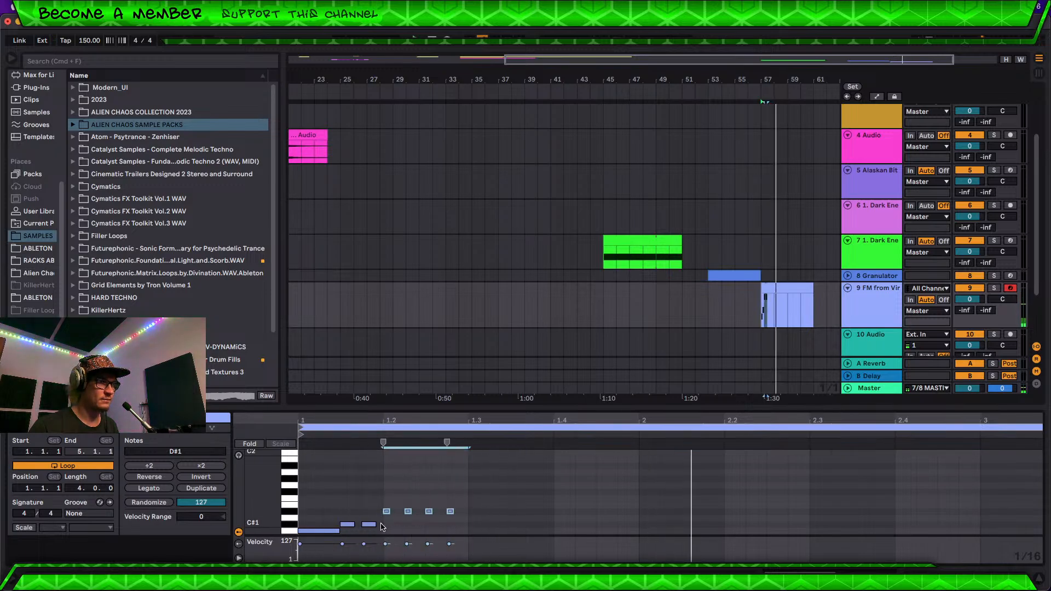
Step: Raise the four notes on beat 1.2 to F#1 and lengthen them slightly
key("Up")
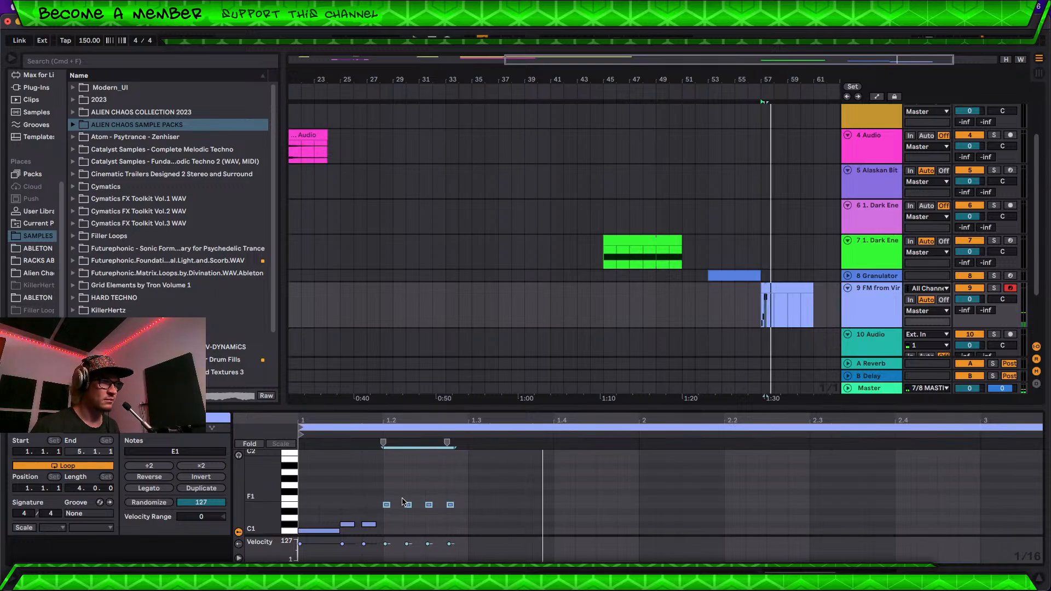
key("Up")
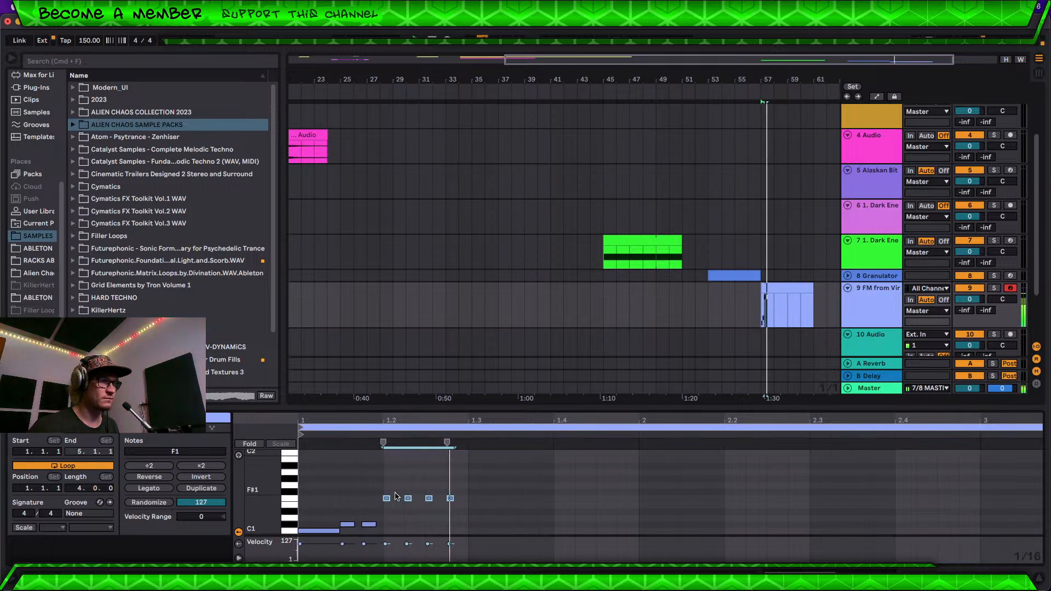
key("Up")
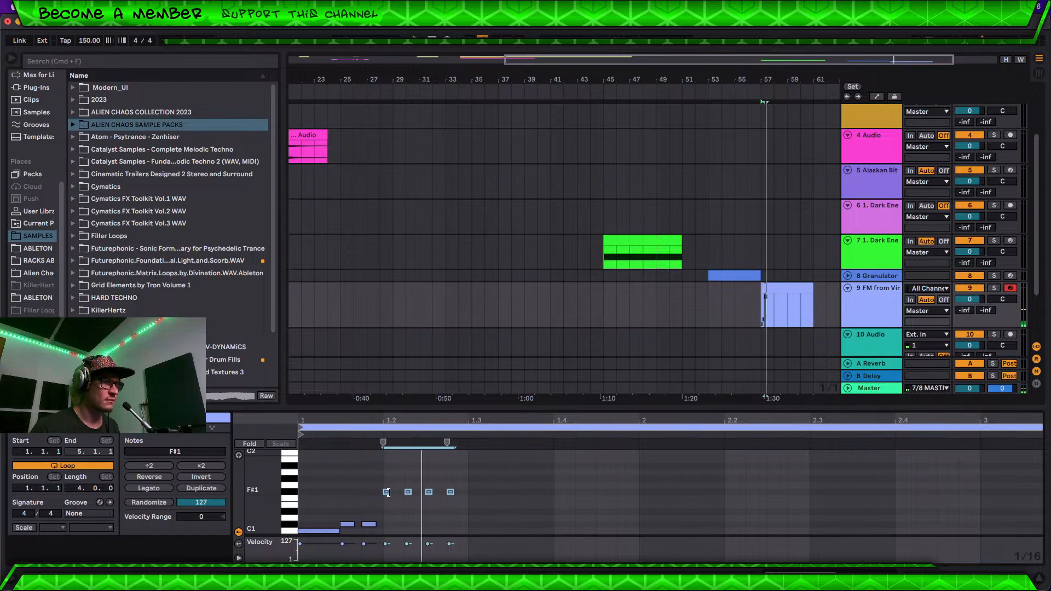
left_click_drag(388, 492, 396, 492)
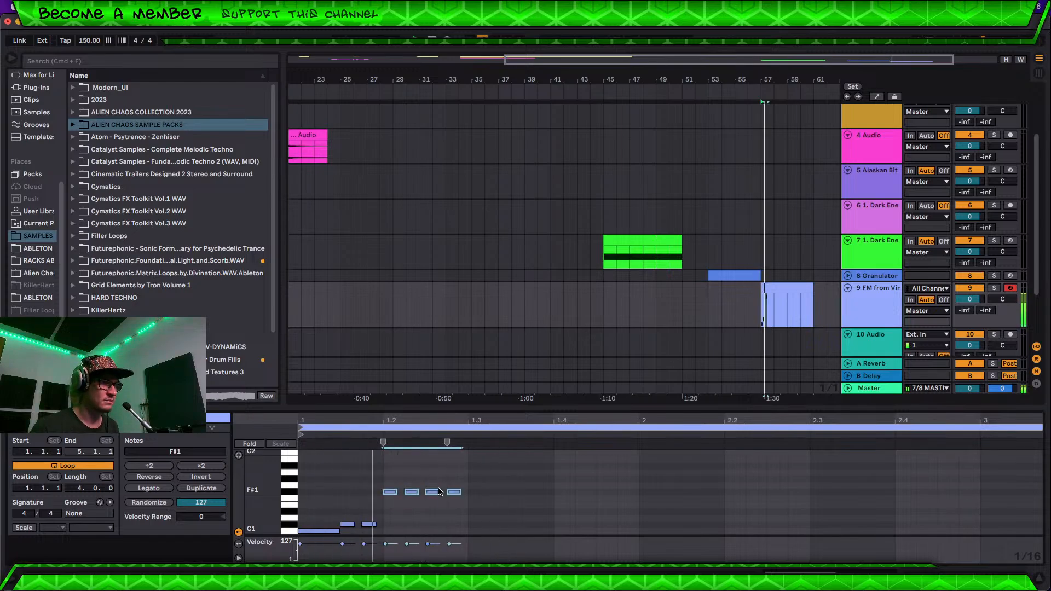
Step: Enter four G1 sixteenth notes from beat 1.3 and trim their ends slightly
double_click(481, 485)
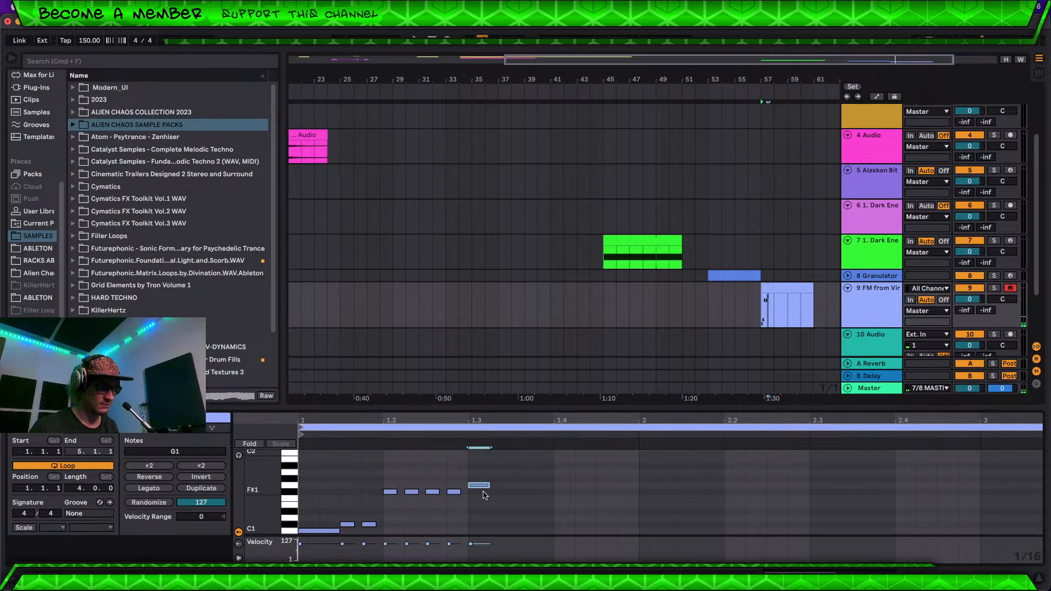
key("super+d")
key("super+d")
key("super+d")
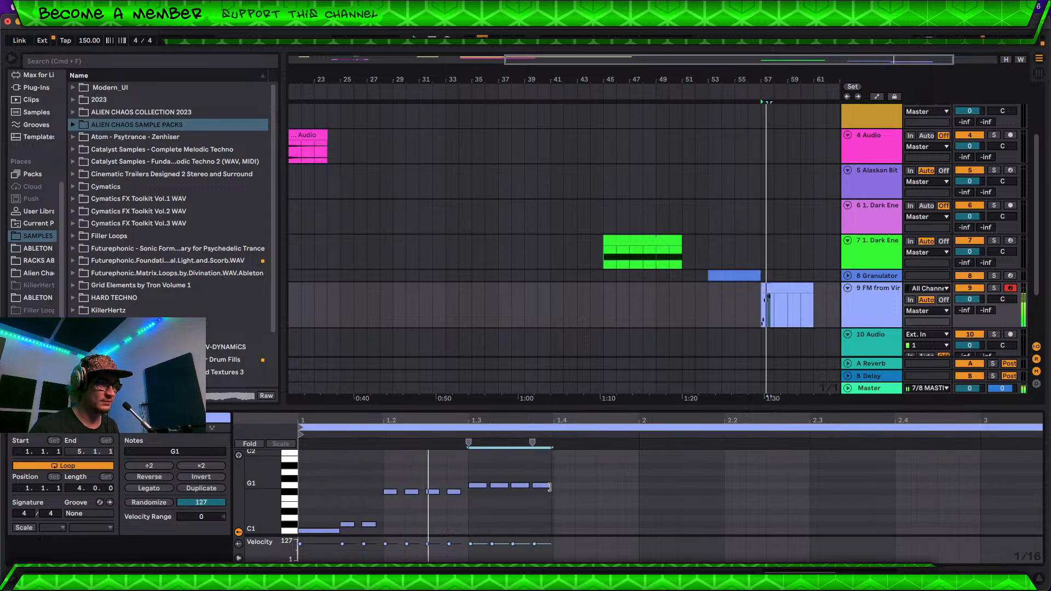
left_click_drag(549, 487, 546, 487)
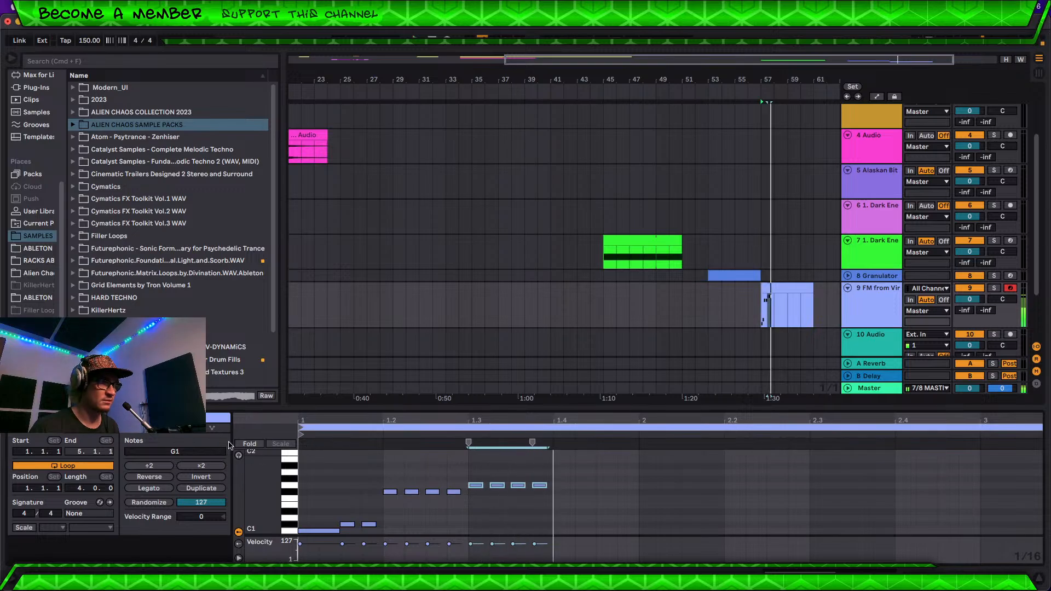
Step: Compress the four G1 notes to half their time and duplicate them to fill beat 1.3
left_click(149, 466)
key("super+d")
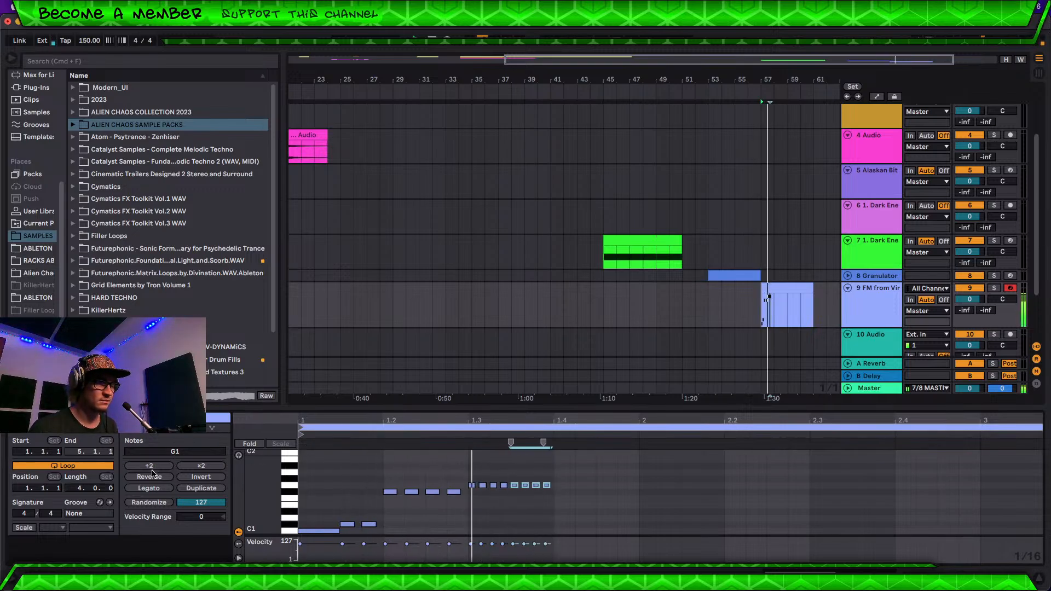
left_click(384, 463)
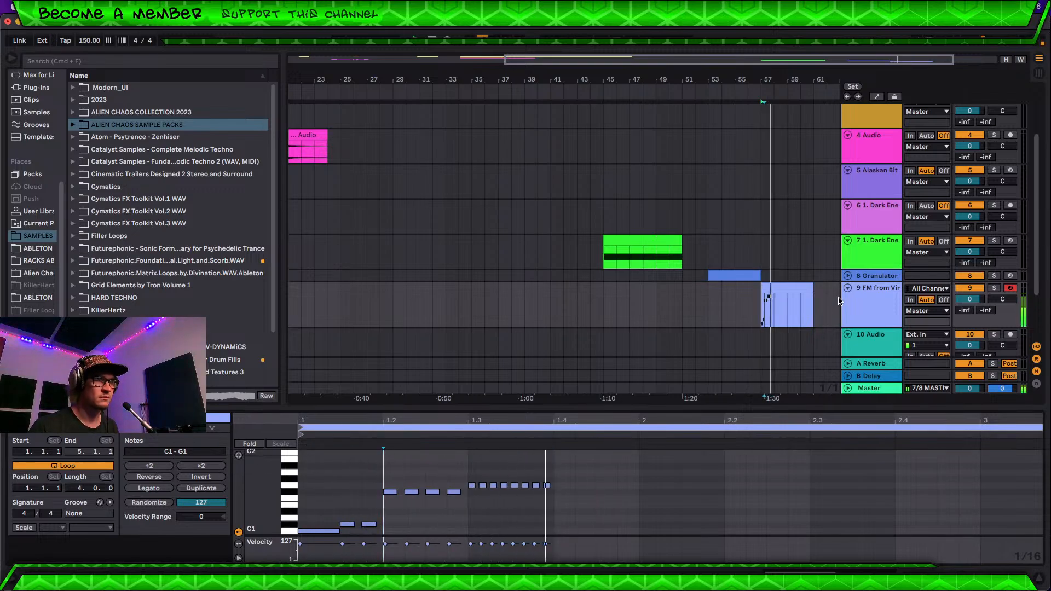
Step: Turn off the Arpeggiator on the FM from Virus track and audition the clip without it
left_click(867, 294)
left_click(20, 448)
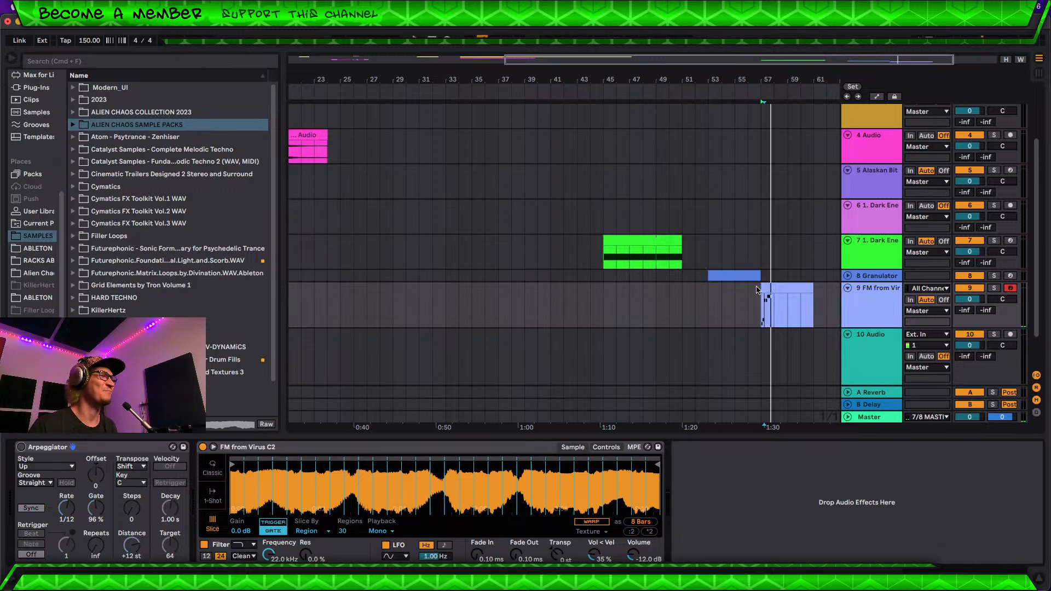
left_click(768, 291)
key("space")
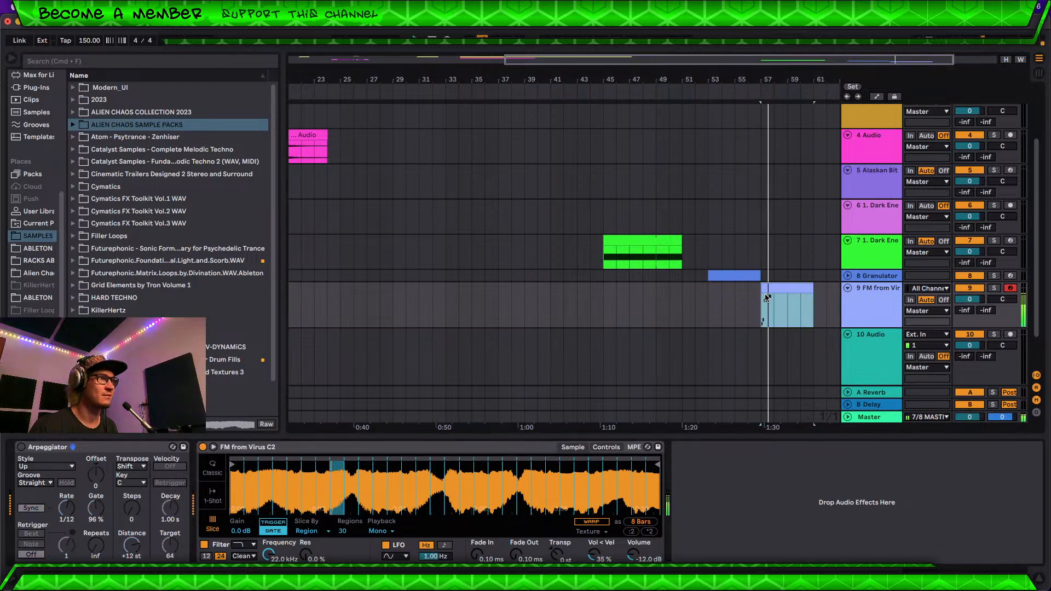
key("space")
key("space")
Step: Enter a quarter-note A1 at beat 1.4 of the clip and duplicate it directly after itself
double_click(768, 298)
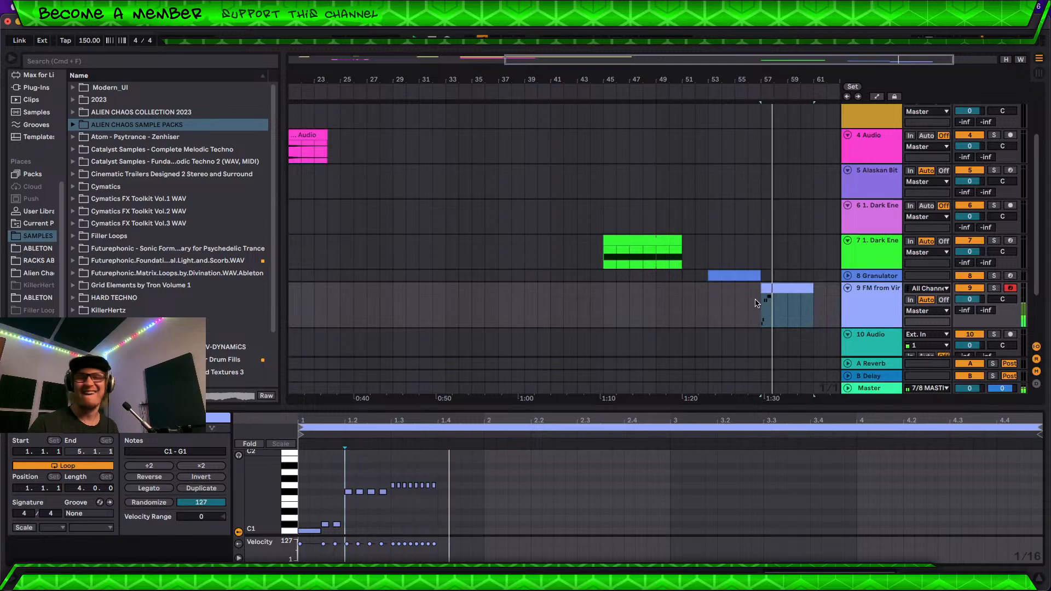
double_click(441, 473)
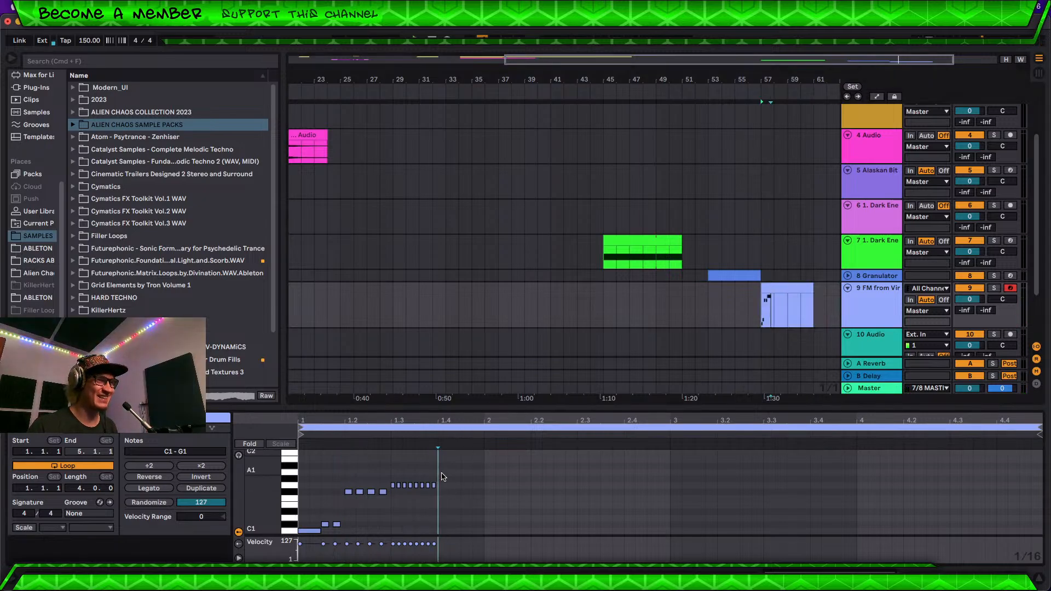
key("space")
left_click_drag(448, 473, 480, 465)
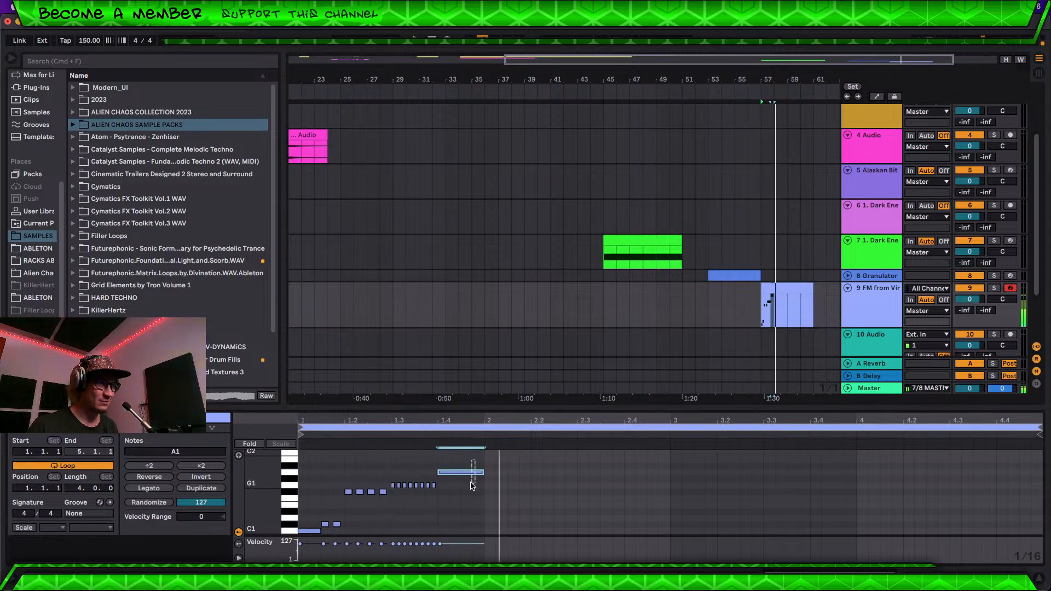
key("super+d")
key("space")
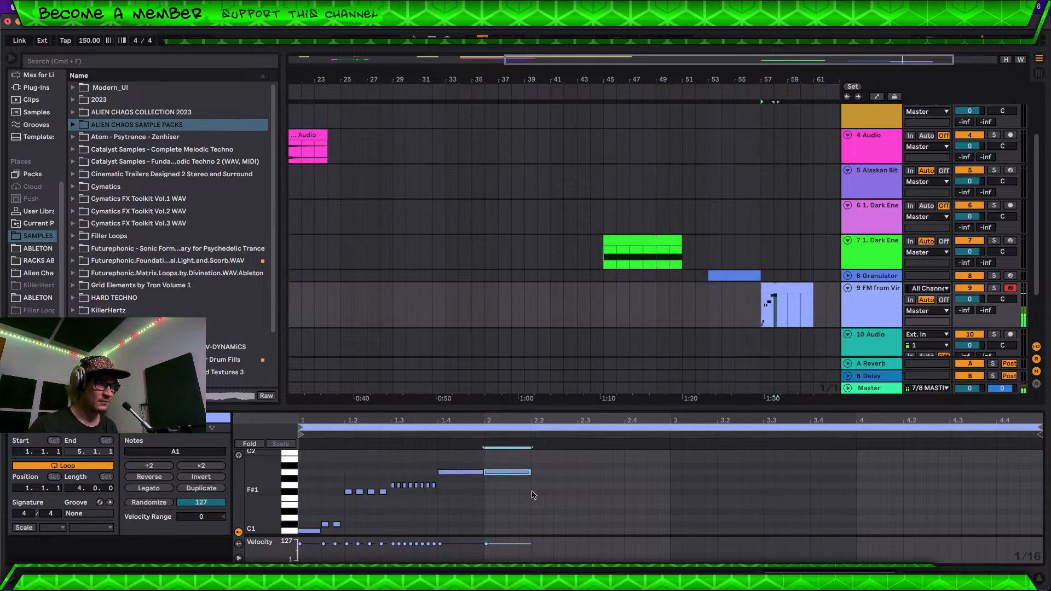
Step: Lower the copied note at bar 2 to F#1, shorten it to an eighth and duplicate it, trimming both notes slightly
key("Down")
key("Down")
key("Down")
key("Down")
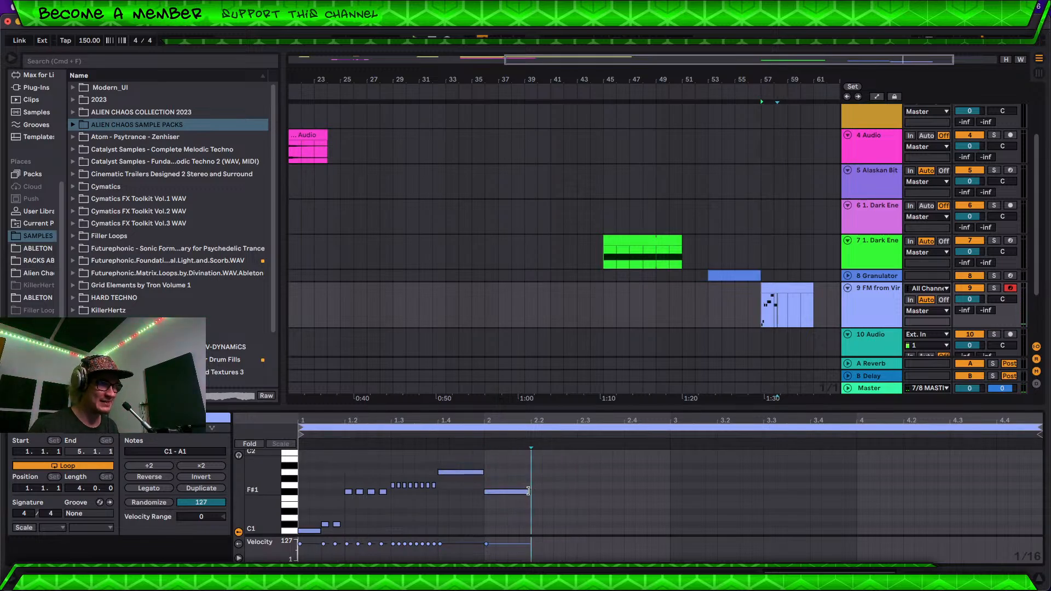
left_click_drag(529, 492, 492, 492)
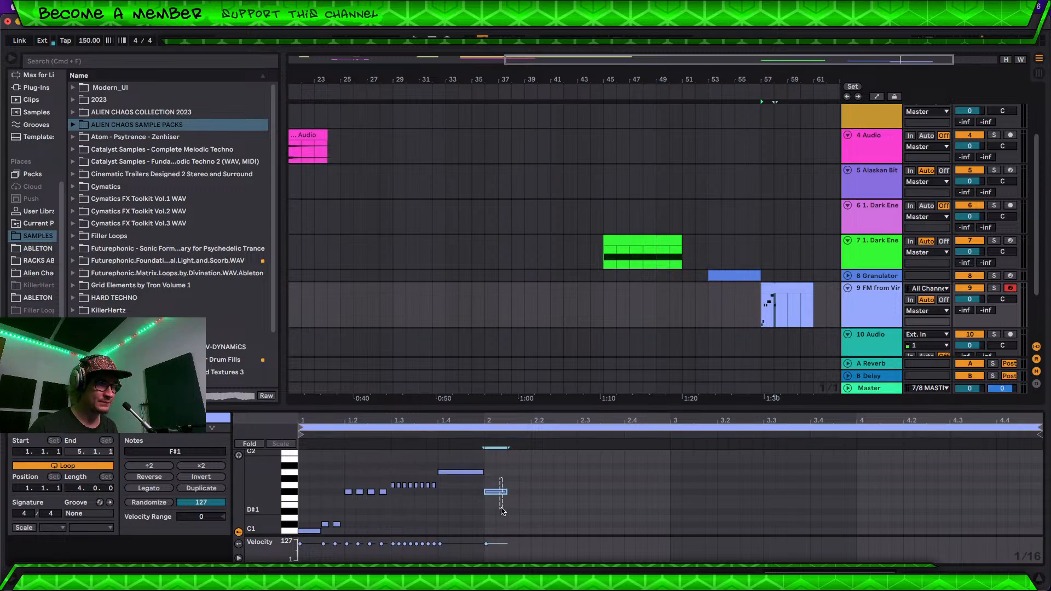
key("super+d")
mouse_move(530, 493)
left_mouse_down()
mouse_move(603, 529)
mouse_move(621, 529)
mouse_move(620, 518)
left_mouse_up()
Step: Enter two E1 notes from beat 2.2 and four D1 notes, one per sixteenth, from beat 2.3
double_click(539, 506)
key("super+d")
left_click(584, 516)
double_click(582, 518)
key("super+d")
key("super+d")
key("super+d")
key("space")
key("space")
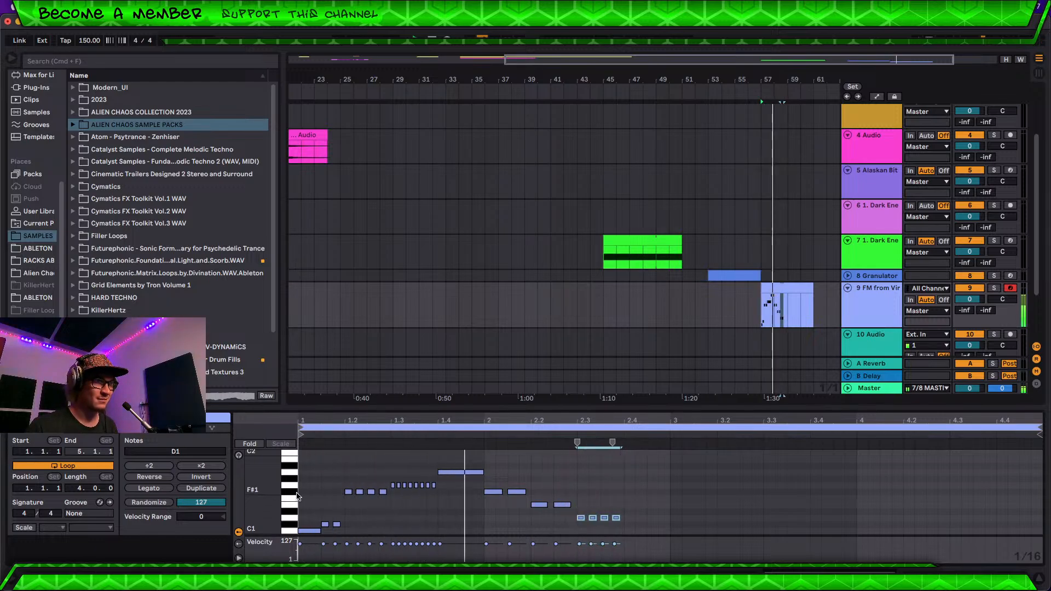
Step: Compress the four D1 notes to half their time and duplicate them to fill beat 2.3
left_click(164, 468)
key("super+d")
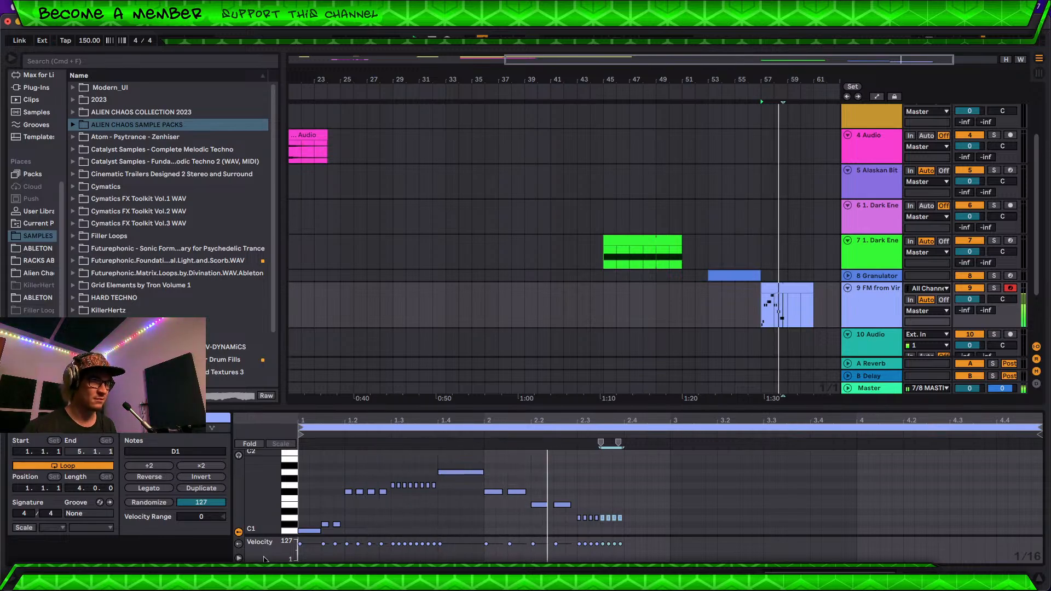
key("space")
key("space")
Step: Enter a C#1 note of about an eighth at beat 2.4, duplicate it and audition the clip
double_click(632, 525)
left_click_drag(634, 525, 664, 524)
key("super+d")
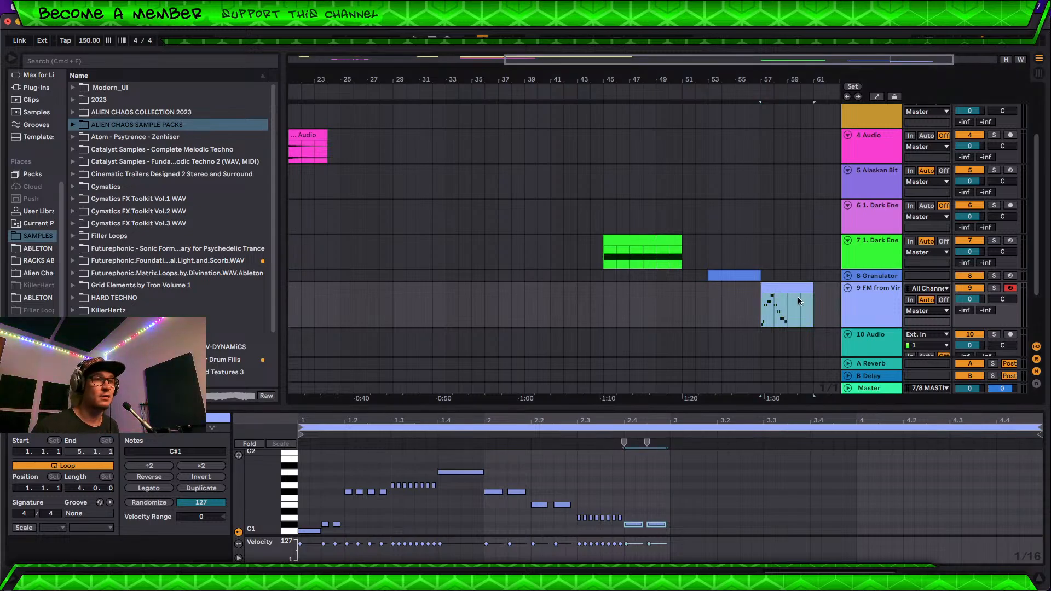
key("space")
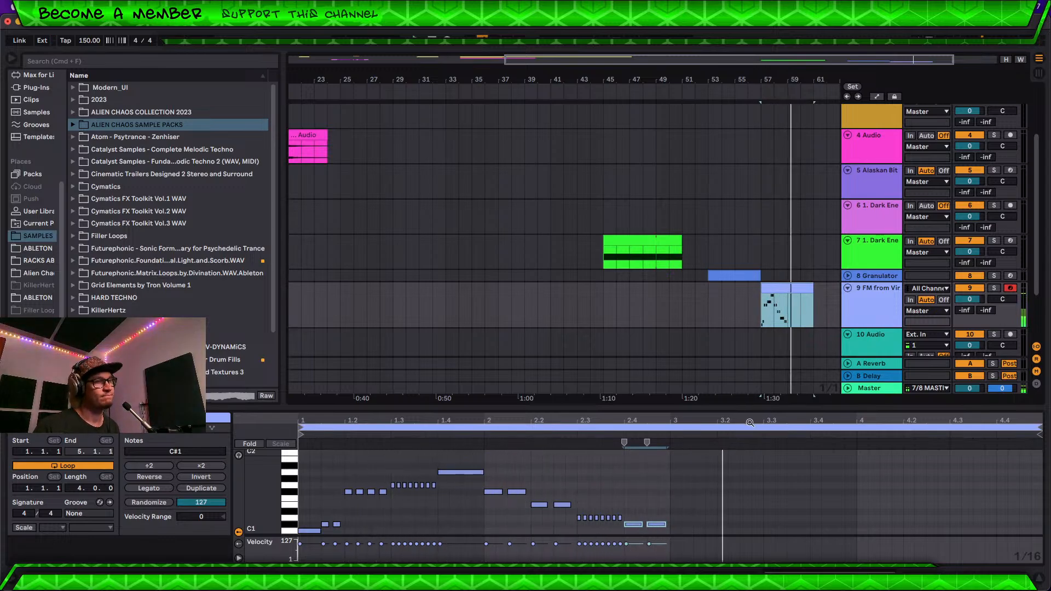
Step: Change Simpler's number of slice regions to 20, then 32 and finally 44 while auditioning the clip
left_click(861, 314)
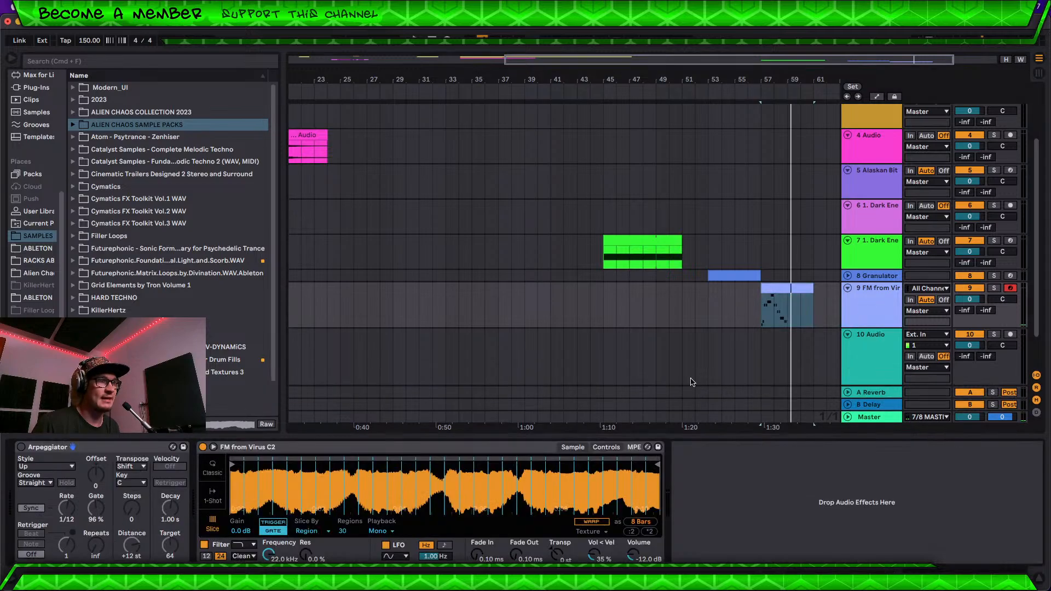
left_click_drag(342, 531, 342, 546)
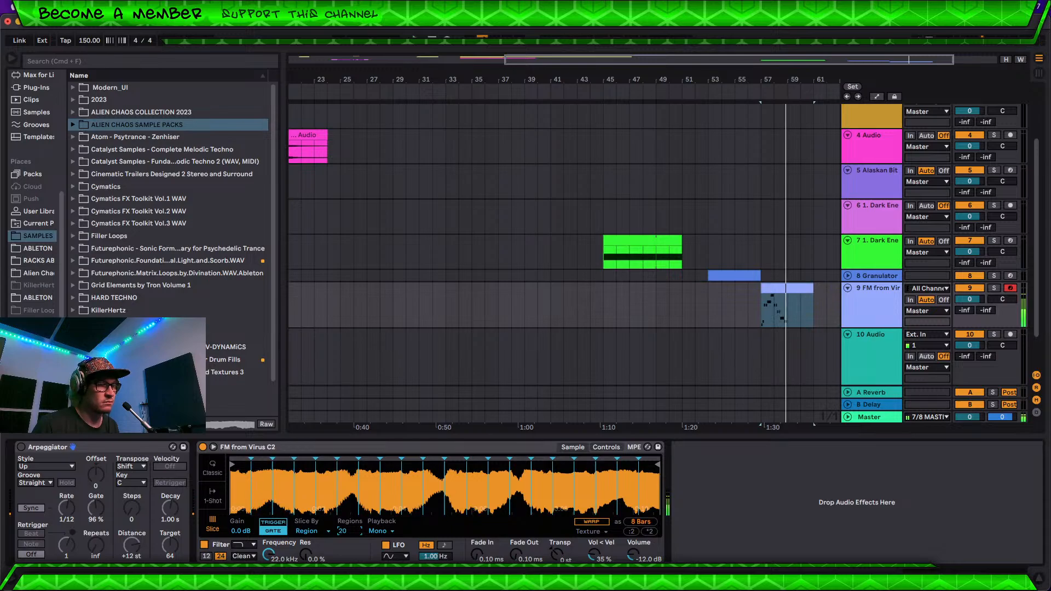
left_click_drag(343, 531, 344, 514)
key("space")
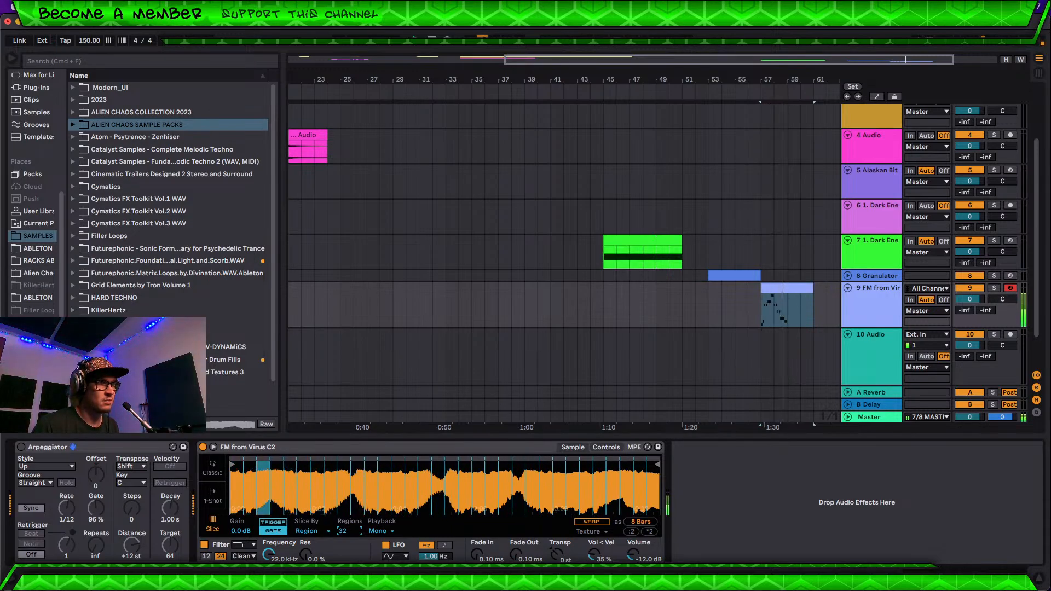
key("space")
key("space")
left_click_drag(344, 531, 344, 516)
key("space")
key("space")
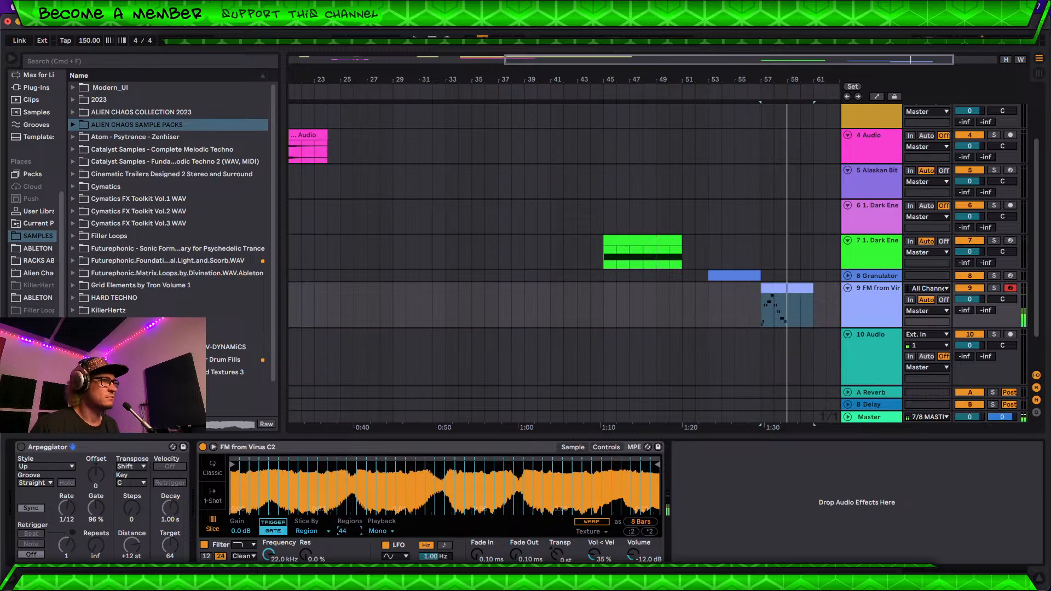
Step: Replace Simpler's sample with FM LFO 0-Coast 2.wav from the ALIEN CHAOS SAMPLE PACKS folder
left_click(39, 249)
left_click(36, 262)
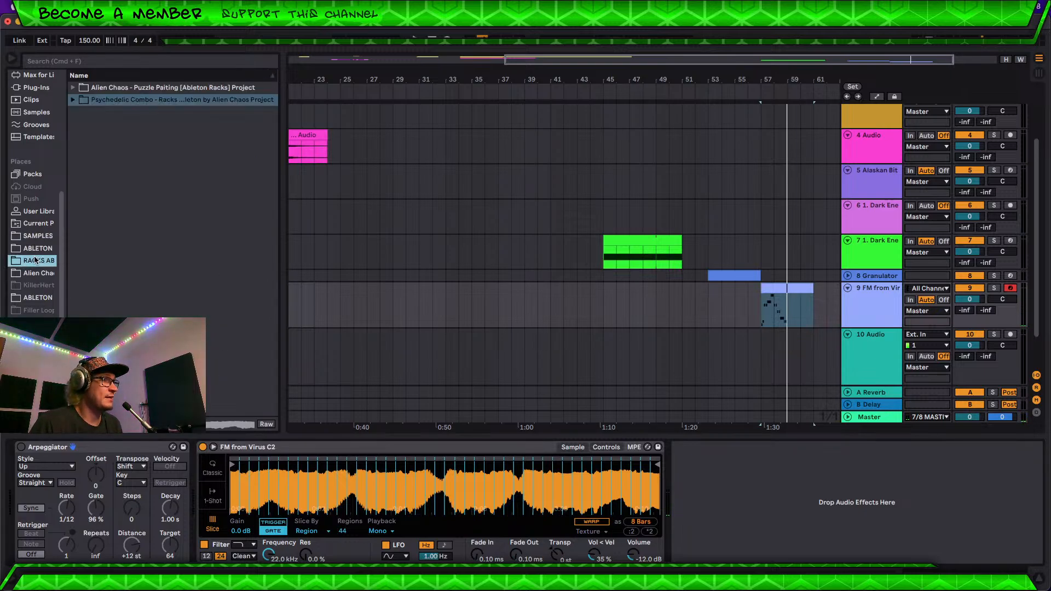
left_click(38, 236)
left_click(37, 323)
left_click(38, 335)
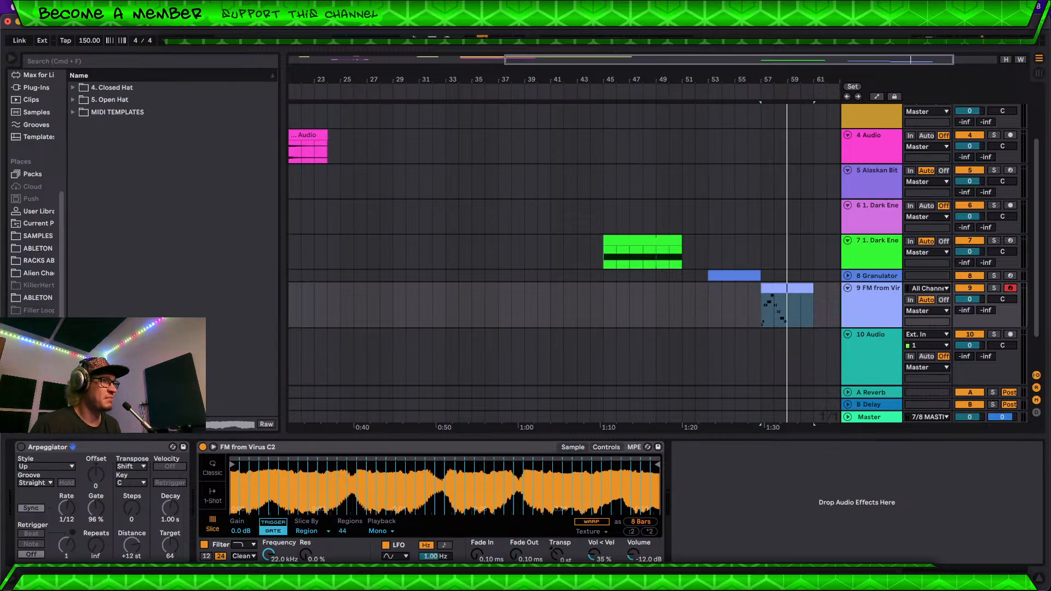
left_click(39, 236)
left_click(73, 126)
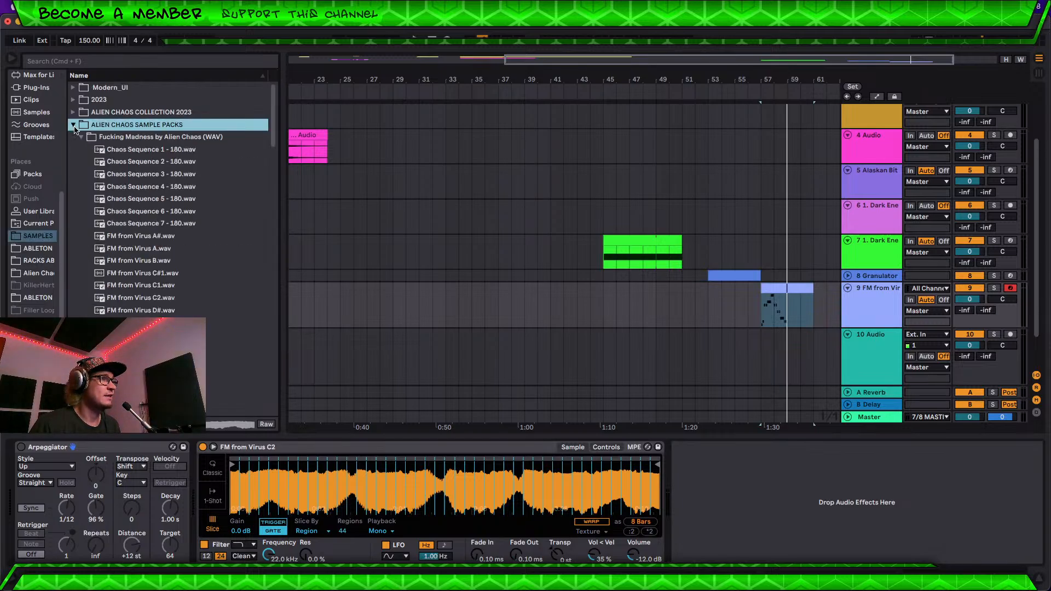
left_click(157, 272)
scroll(157, 273, "down", 8)
left_click(156, 312)
scroll(156, 313, "down", 6)
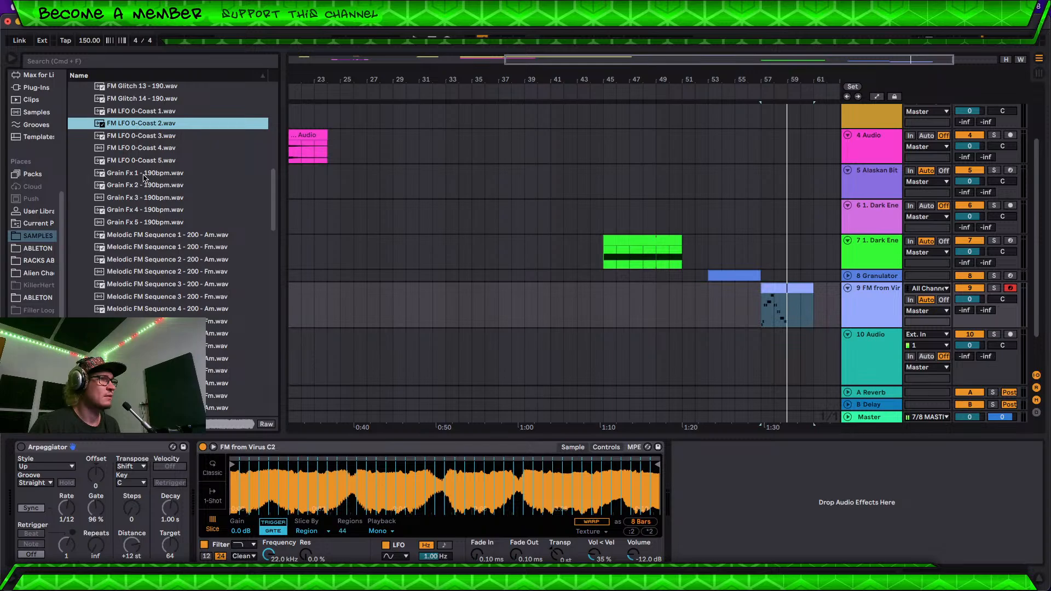
left_click_drag(145, 126, 350, 485)
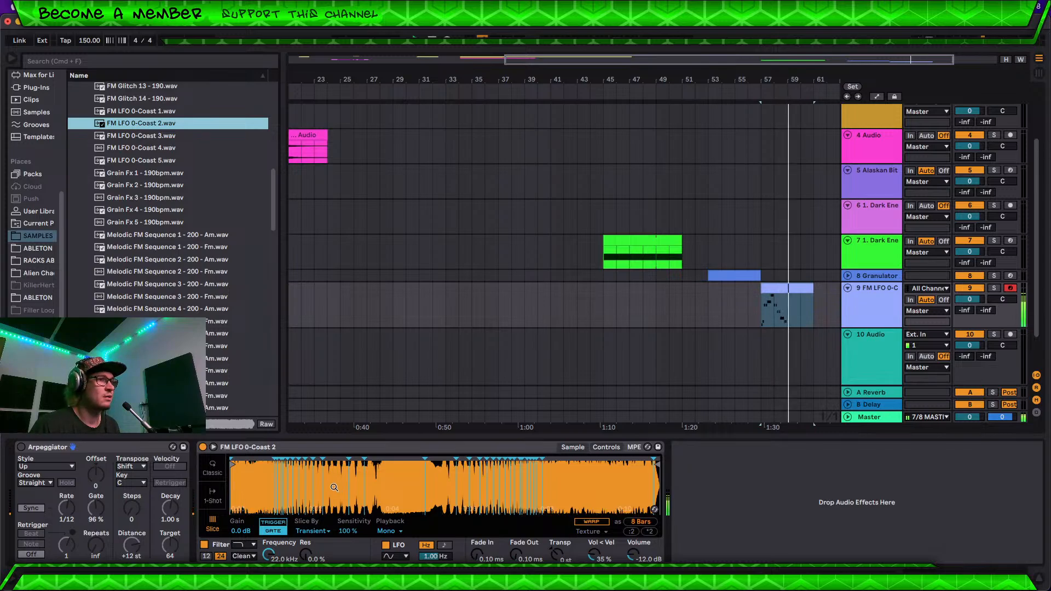
Step: Try a transient sensitivity of 13 % in Simpler, and slice by Region with 48 regions instead while auditioning the clip
key("space")
left_click(349, 531)
key("space")
left_click_drag(348, 531, 348, 576)
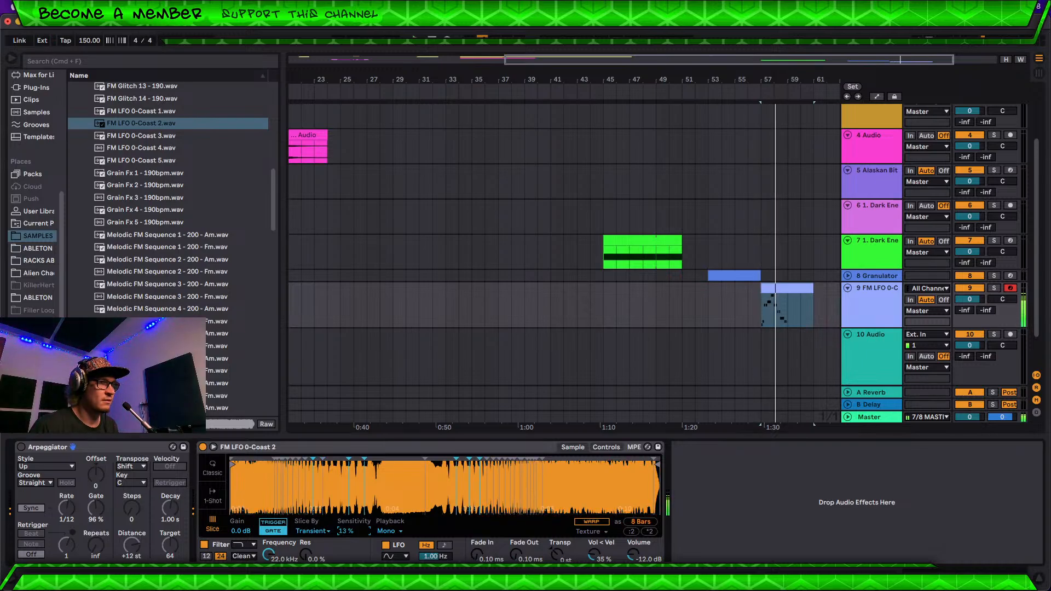
left_click(299, 534)
left_click(309, 550)
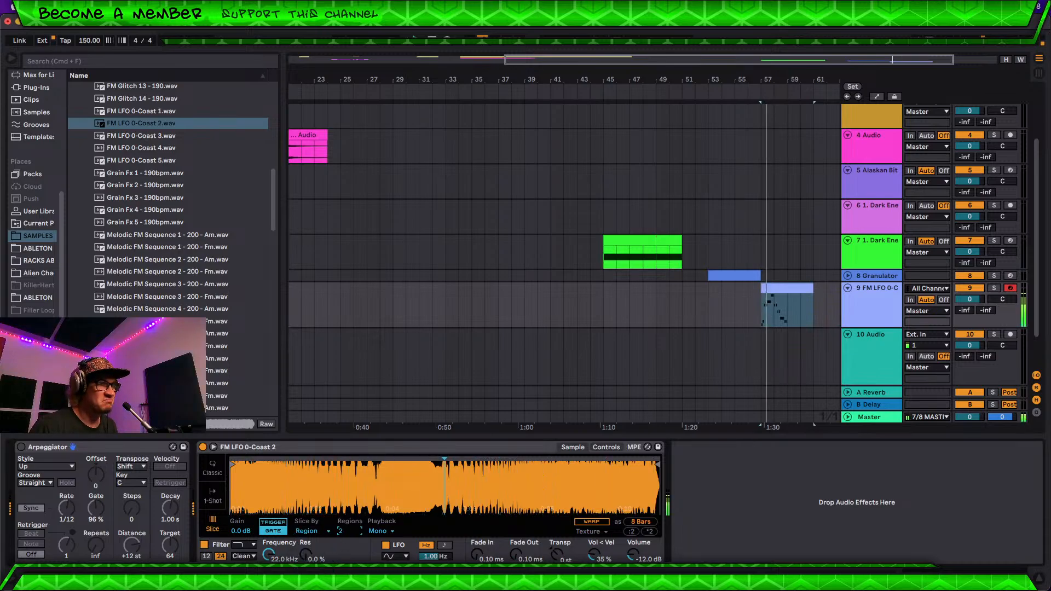
left_click_drag(342, 531, 343, 460)
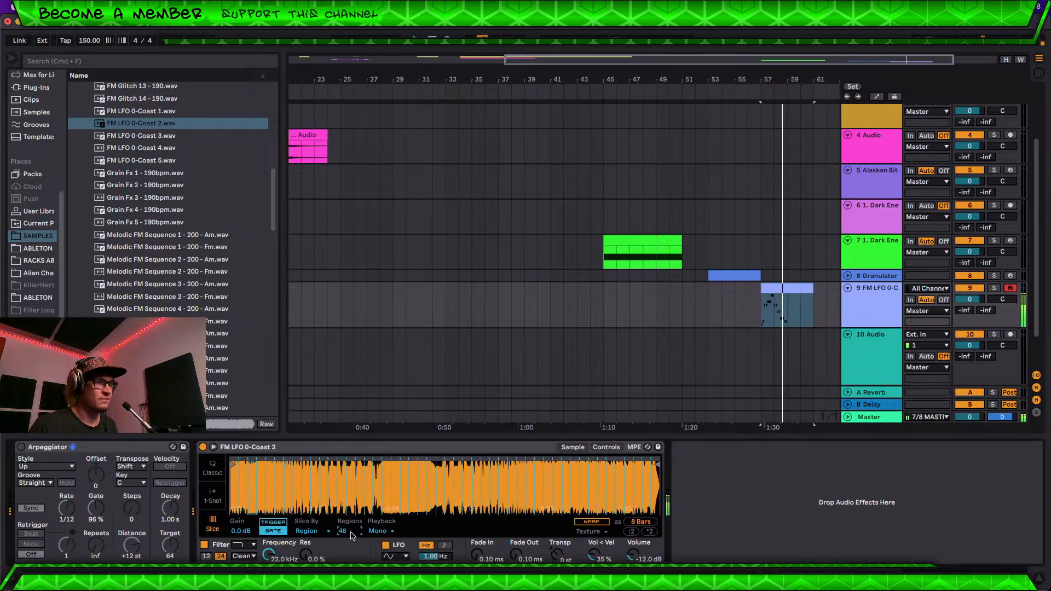
Step: Enable warping for the Simpler sample and set Flux to 0.00 and Grain Size to 44.82 while auditioning the clip
left_click(594, 522)
left_click(650, 533)
left_click(650, 533)
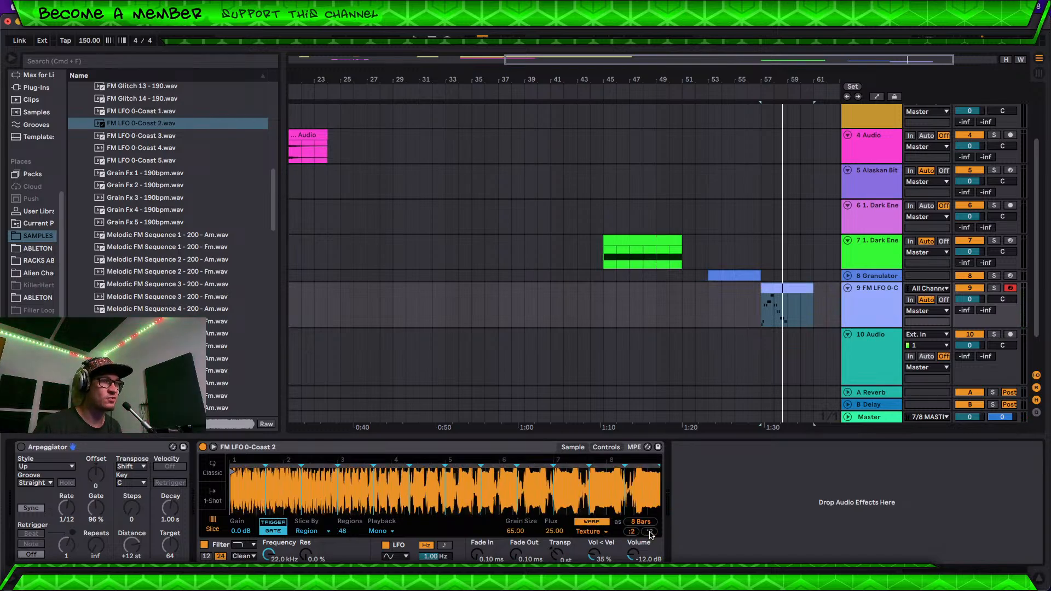
key("space")
left_click_drag(555, 531, 519, 555)
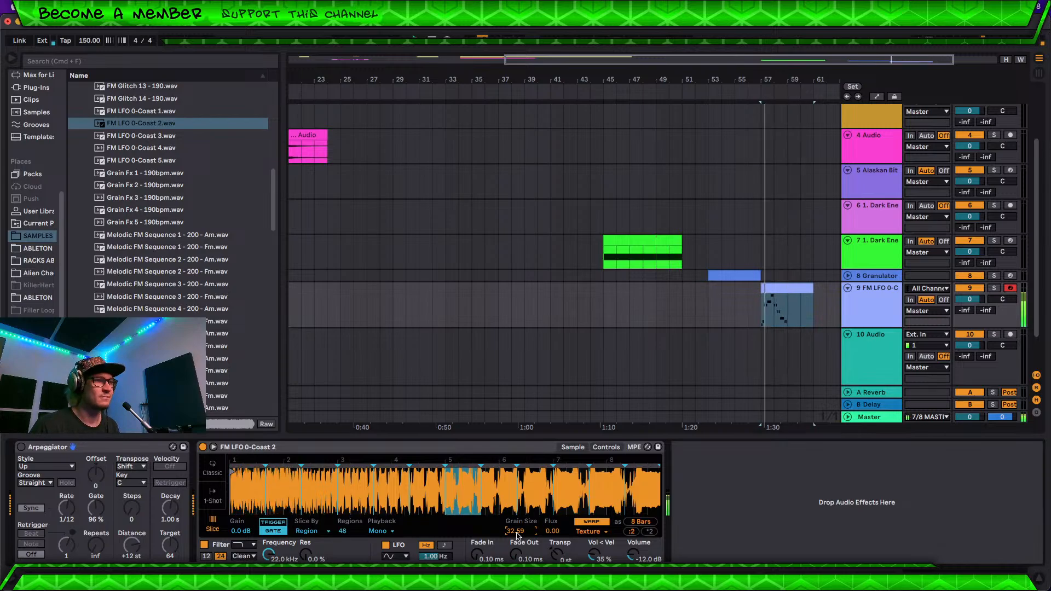
scroll(518, 534, "up", 3)
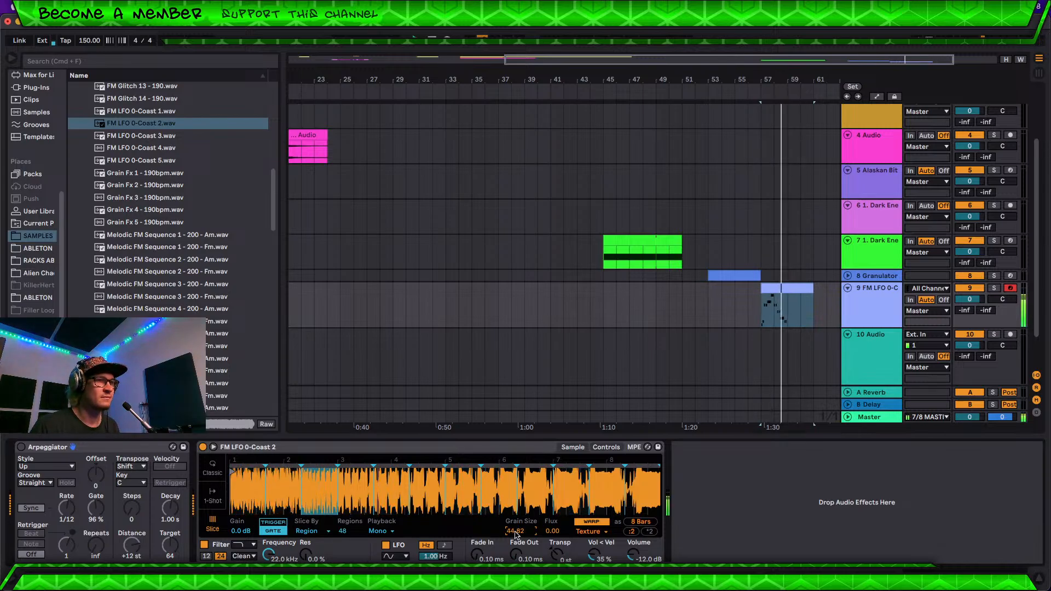
key("space")
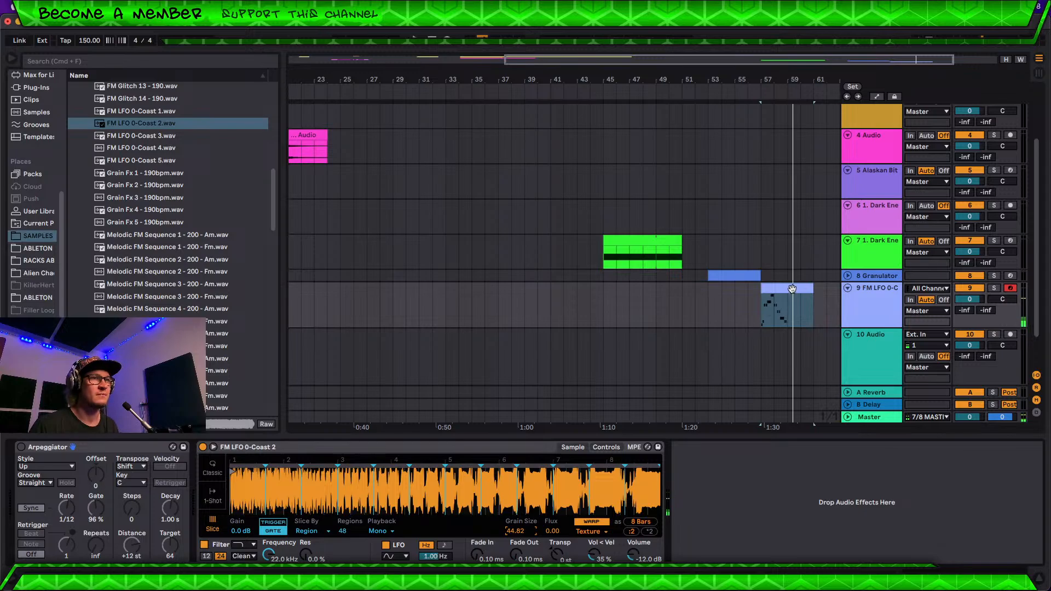
Step: In the MIDI clip, duplicate the last C#1 note to beat 3, raise the copy to F1 and shorten it to a sixteenth
double_click(789, 287)
left_click(656, 525)
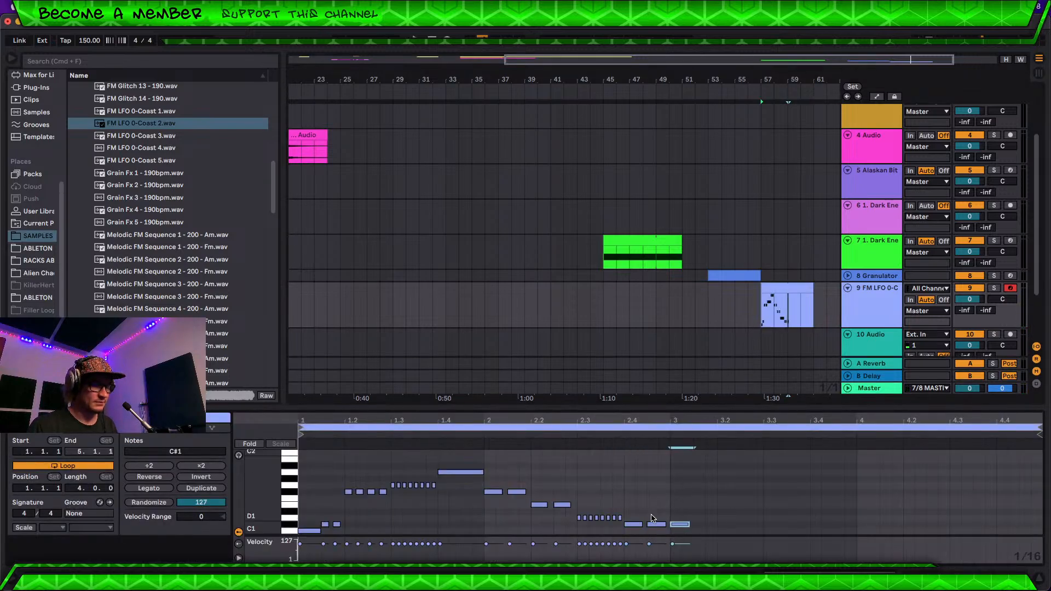
key("ctrl+d")
key("Up")
key("Up")
key("Up")
key("Up")
key("shift+Left")
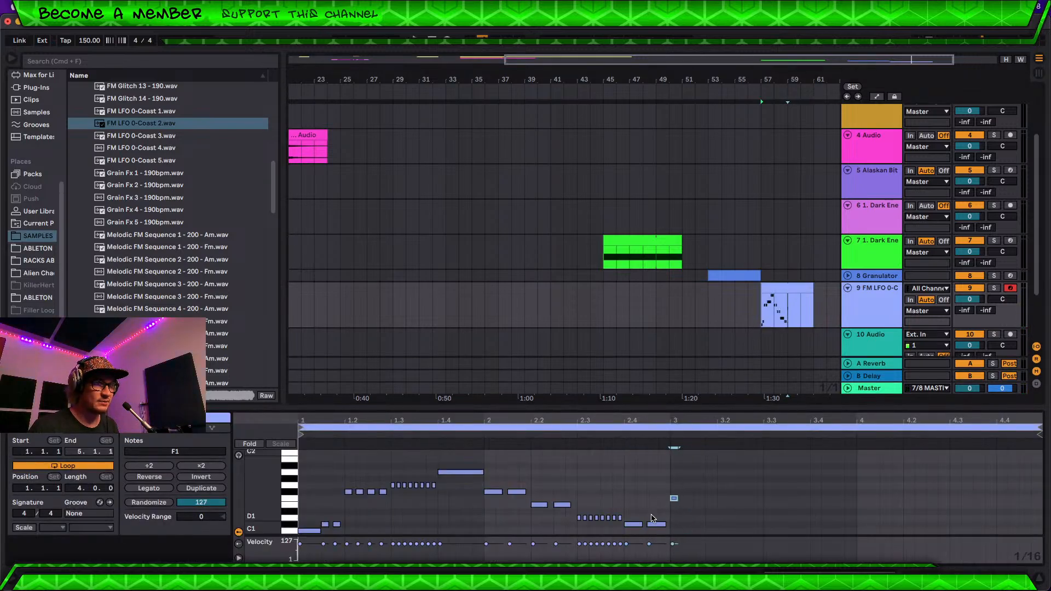
Step: Duplicate the F1 note three times to fill beat 3, shorten all four notes slightly and play the clip
key("ctrl+d")
key("ctrl+d")
key("ctrl+d")
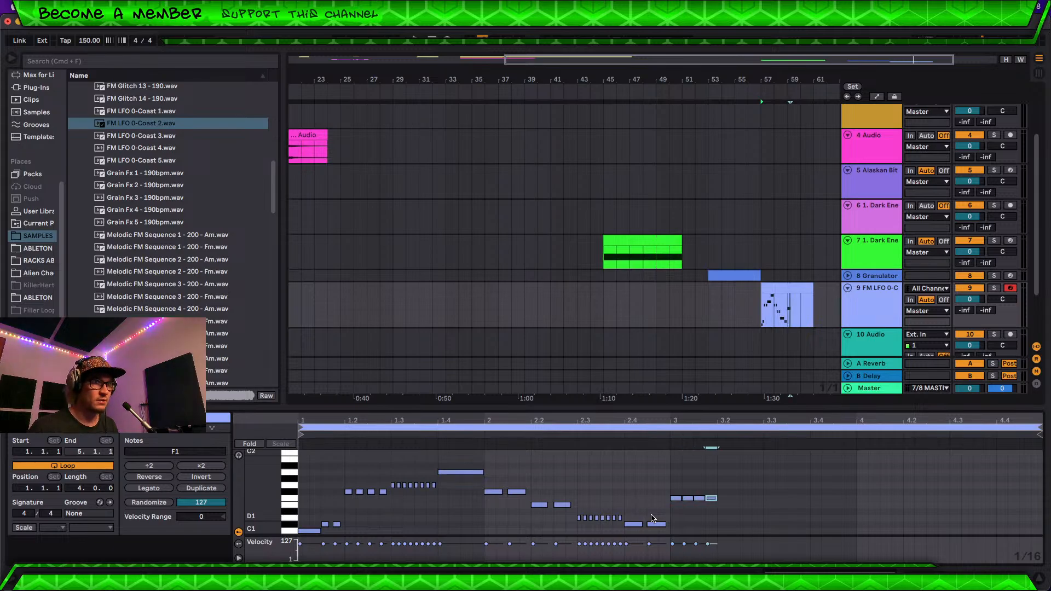
left_click_drag(680, 485, 712, 499)
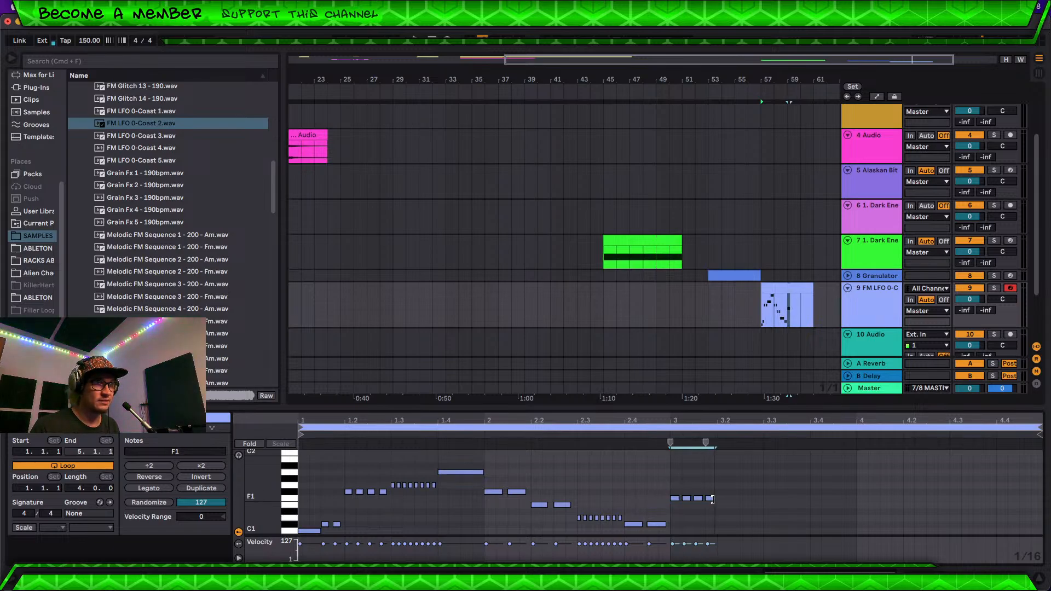
key("space")
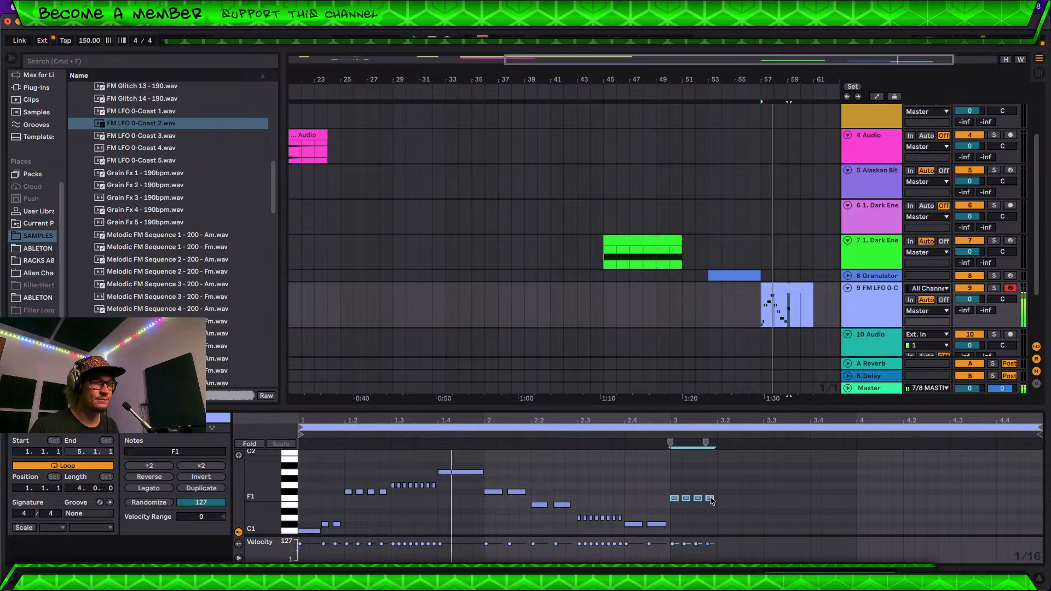
Step: Set Simpler's number of slice regions to 63 and audition the clip
left_click(871, 295)
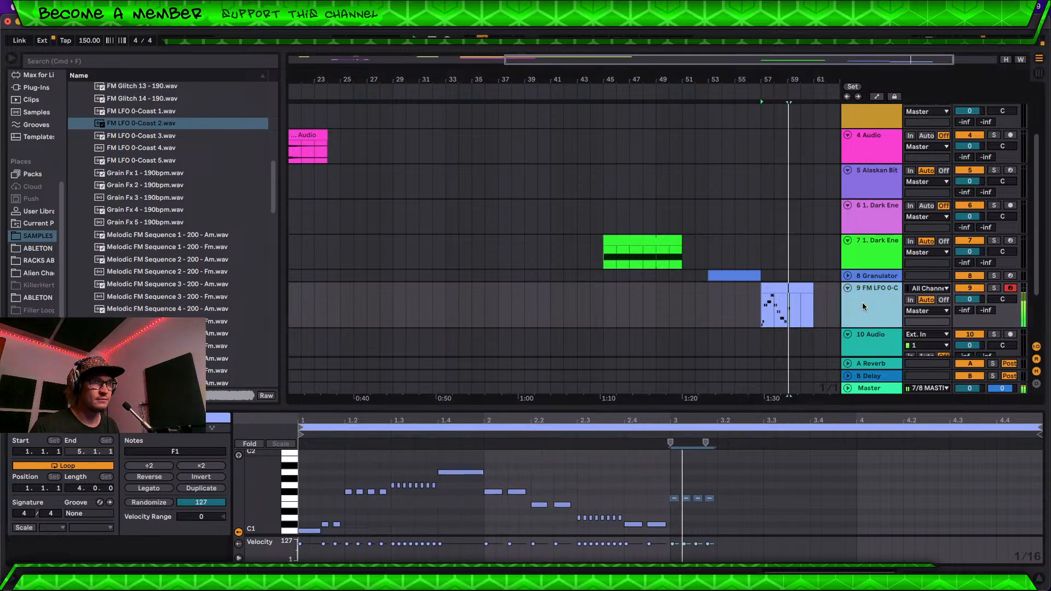
key("space")
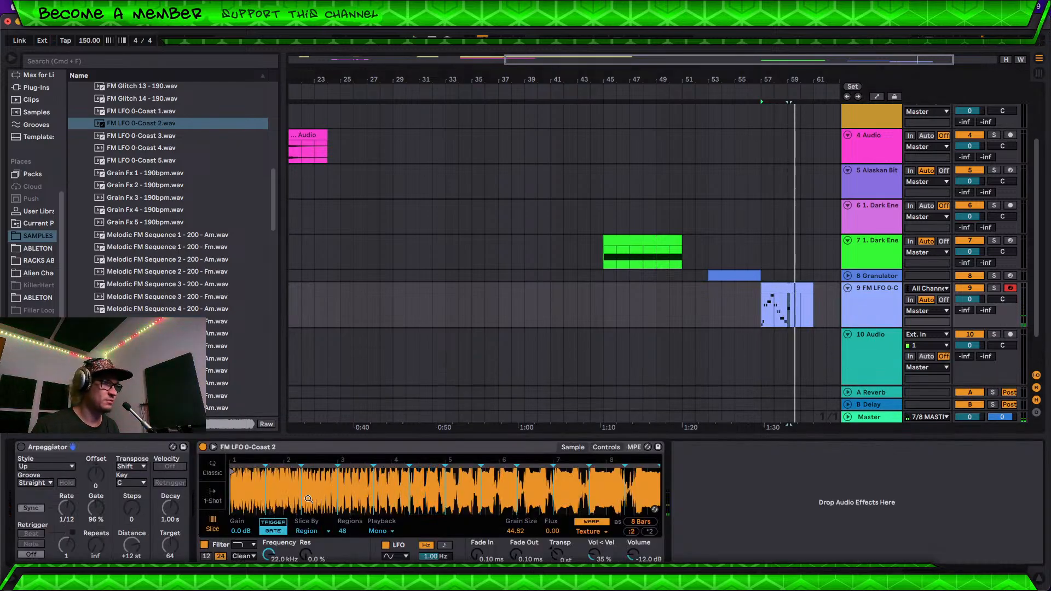
left_click_drag(347, 534, 347, 522)
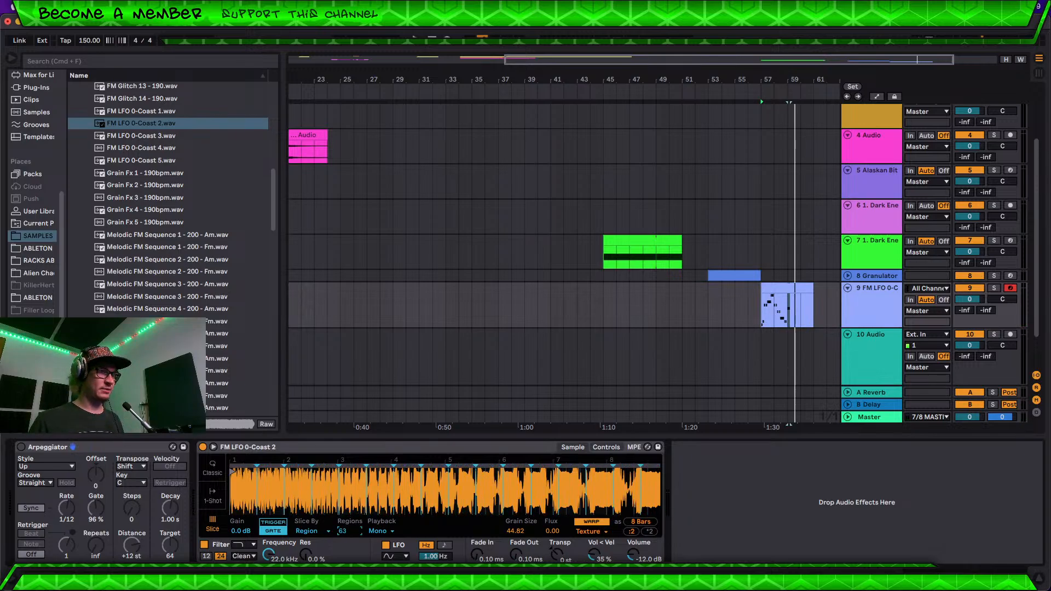
key("space")
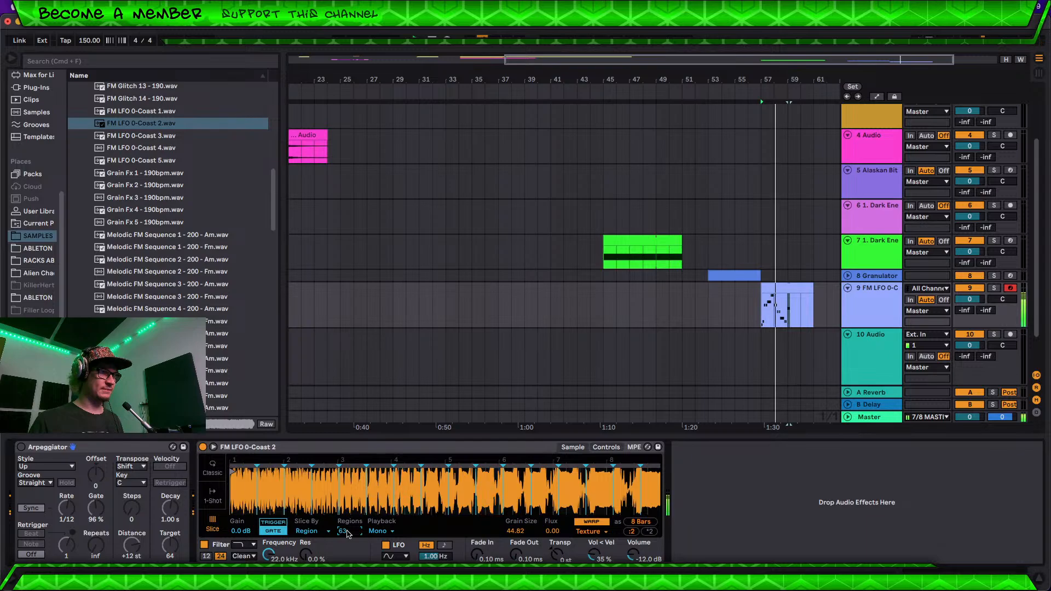
Step: Vary Simpler's pitch transposition during playback, return it to 0 st and collapse the FM LFO 0-Coast track
left_click(606, 447)
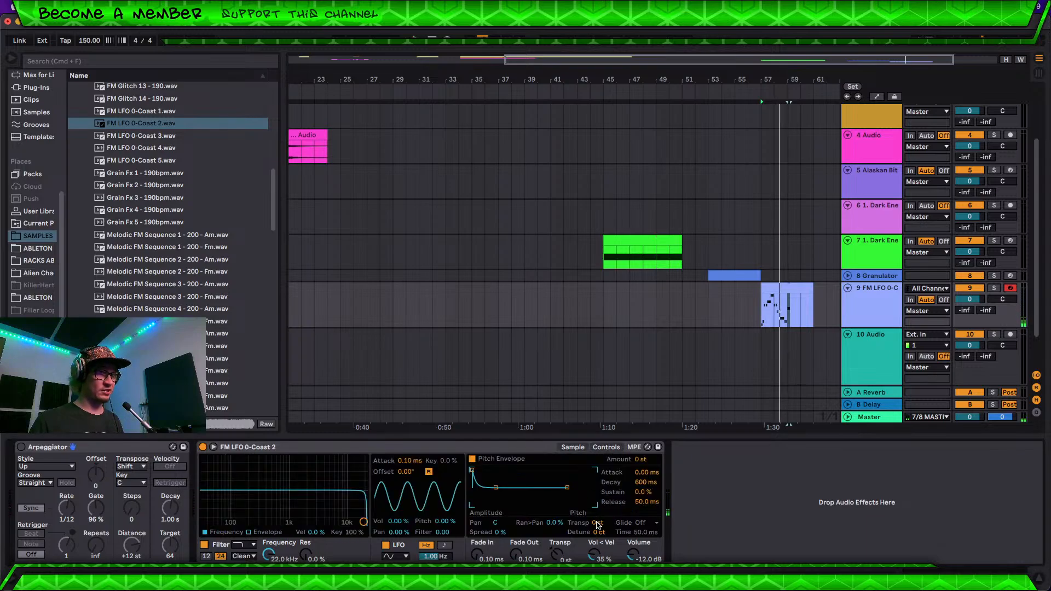
left_click_drag(597, 526, 599, 550)
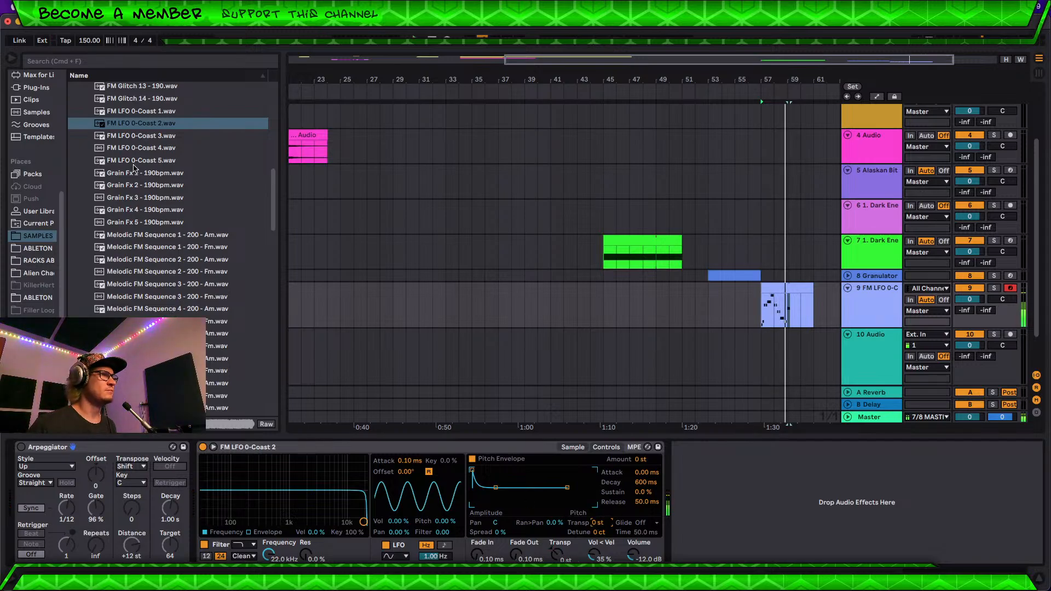
left_click(849, 290)
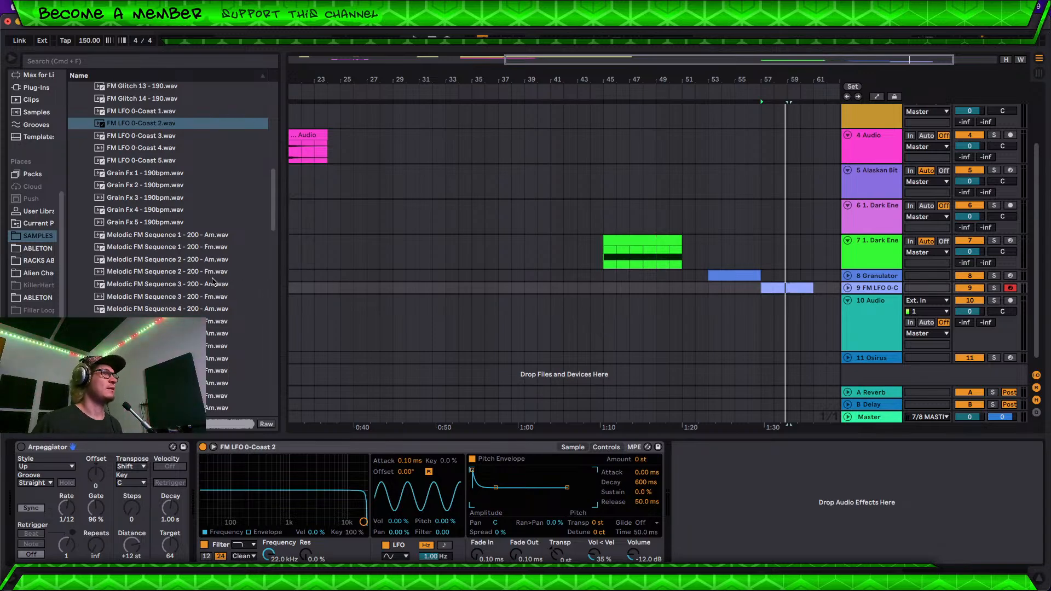
Step: Browse the Fucking Madness and Interestellar Tones sample packs, examining which kinds of sounds each one contains
scroll(212, 283, "up", 10)
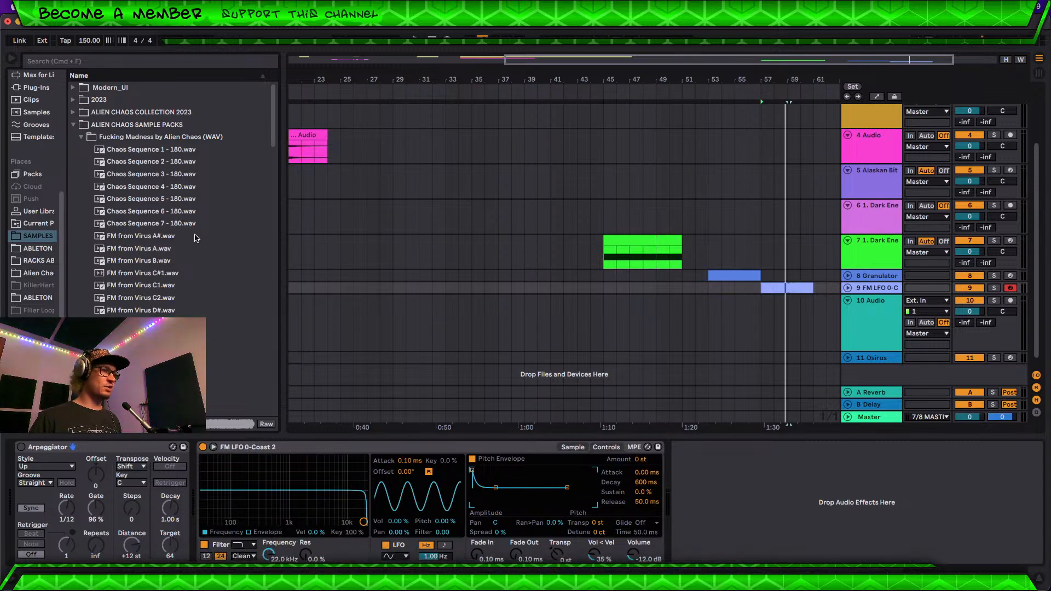
left_click(80, 137)
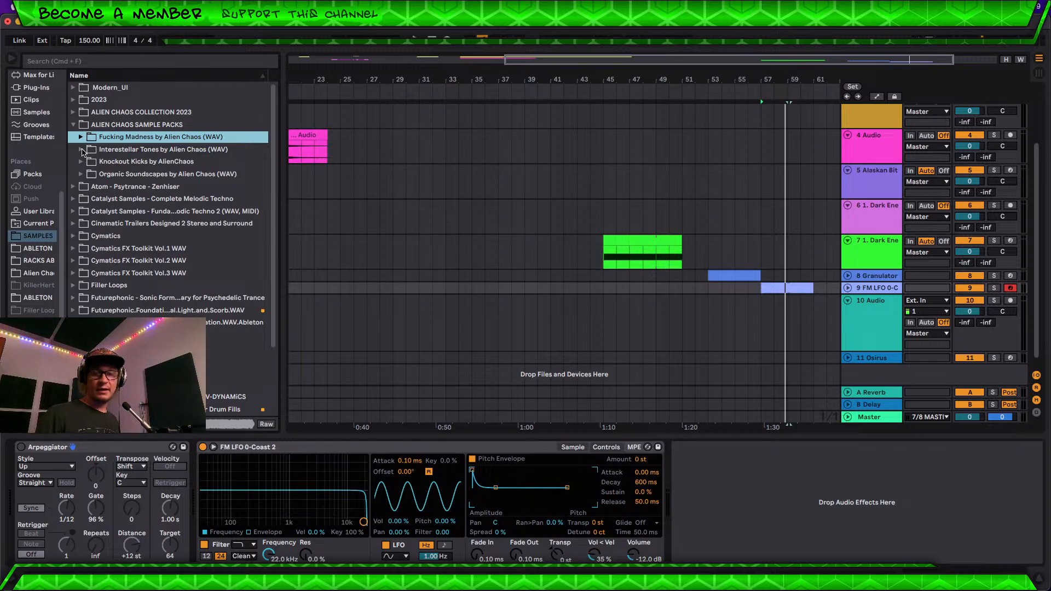
left_click(81, 150)
left_click(81, 149)
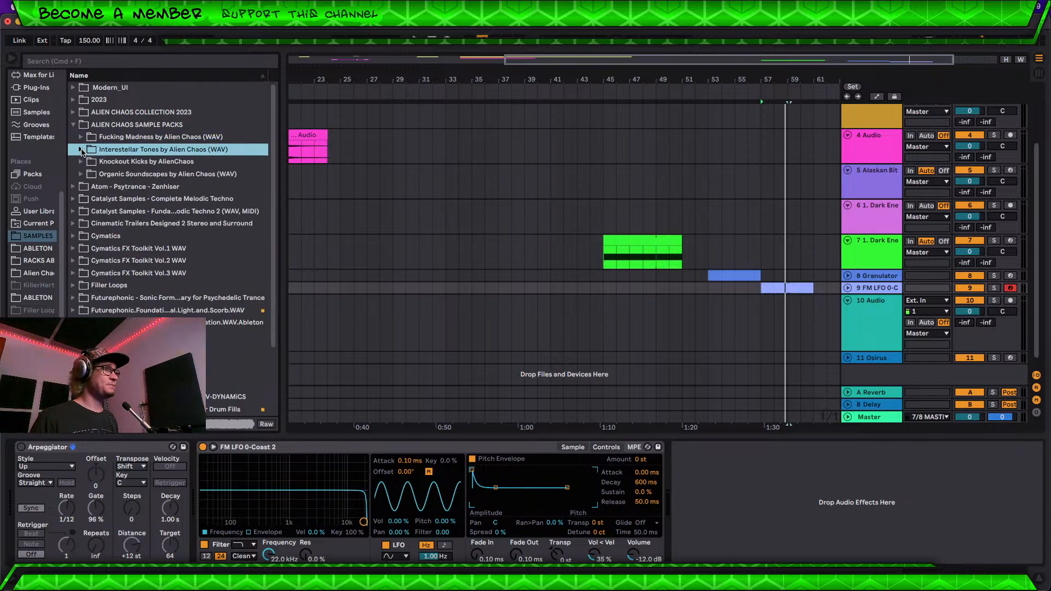
left_click(81, 137)
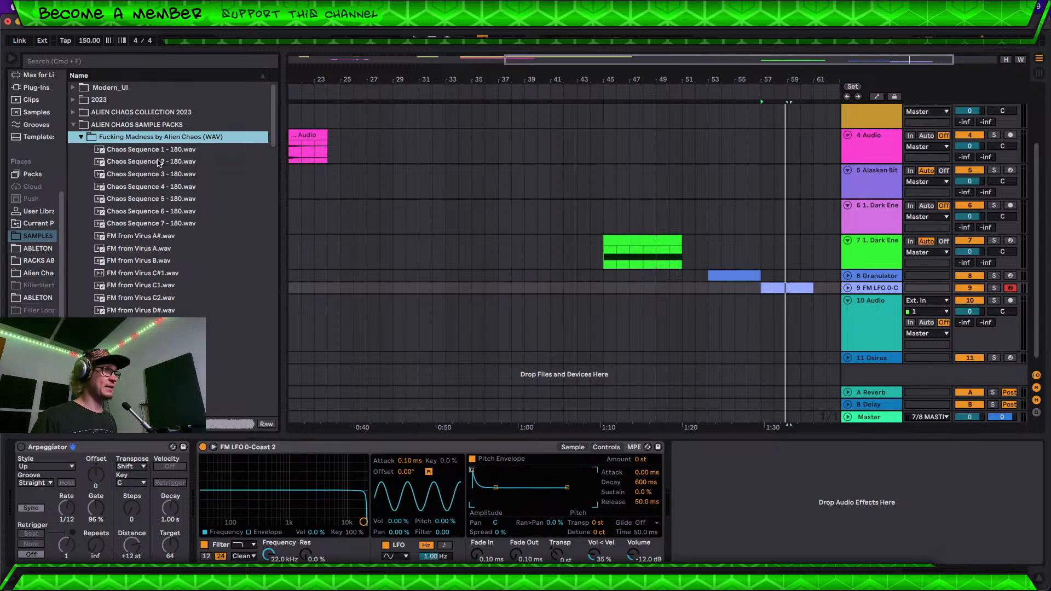
scroll(158, 164, "down", 15)
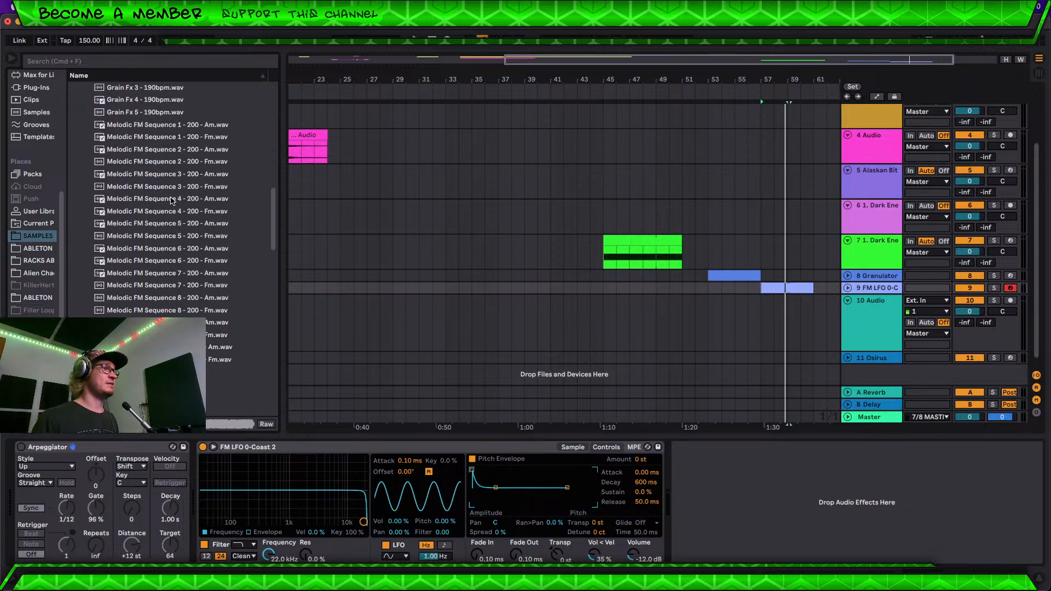
scroll(172, 201, "down", 5)
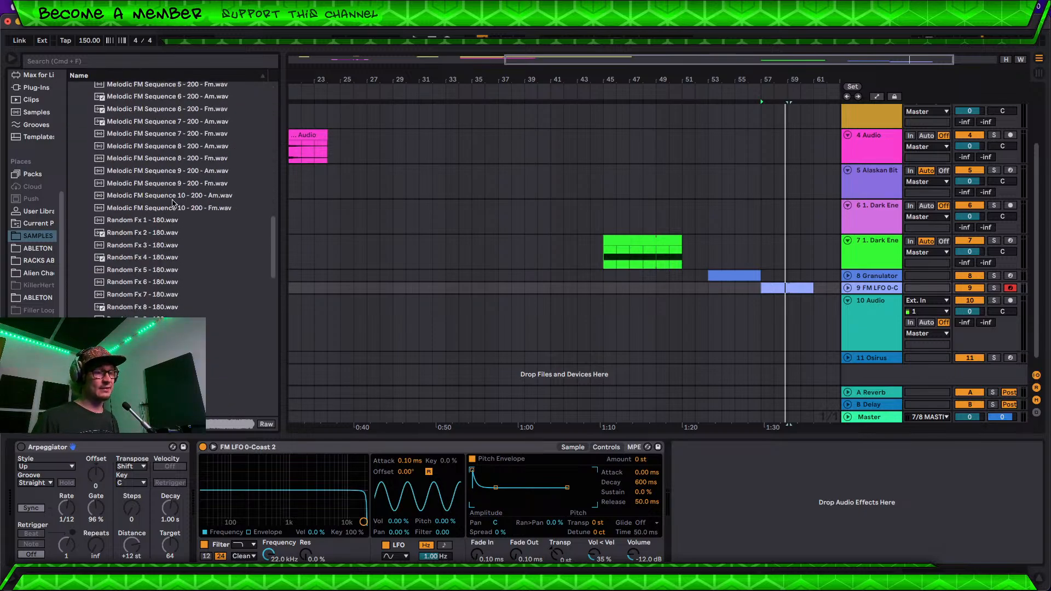
scroll(172, 203, "down", 10)
scroll(174, 205, "up", 6)
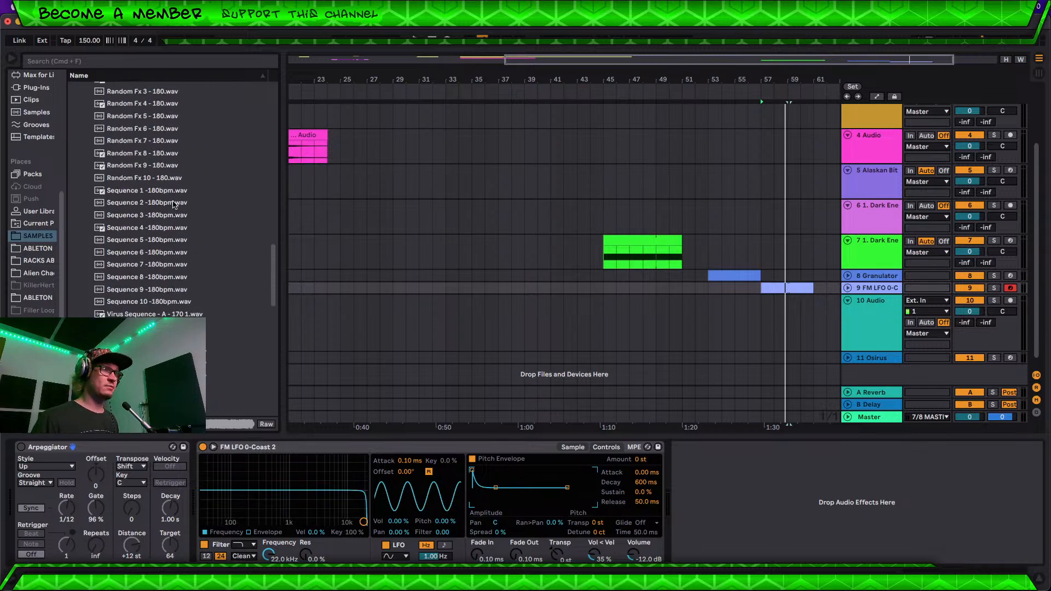
scroll(174, 209, "up", 12)
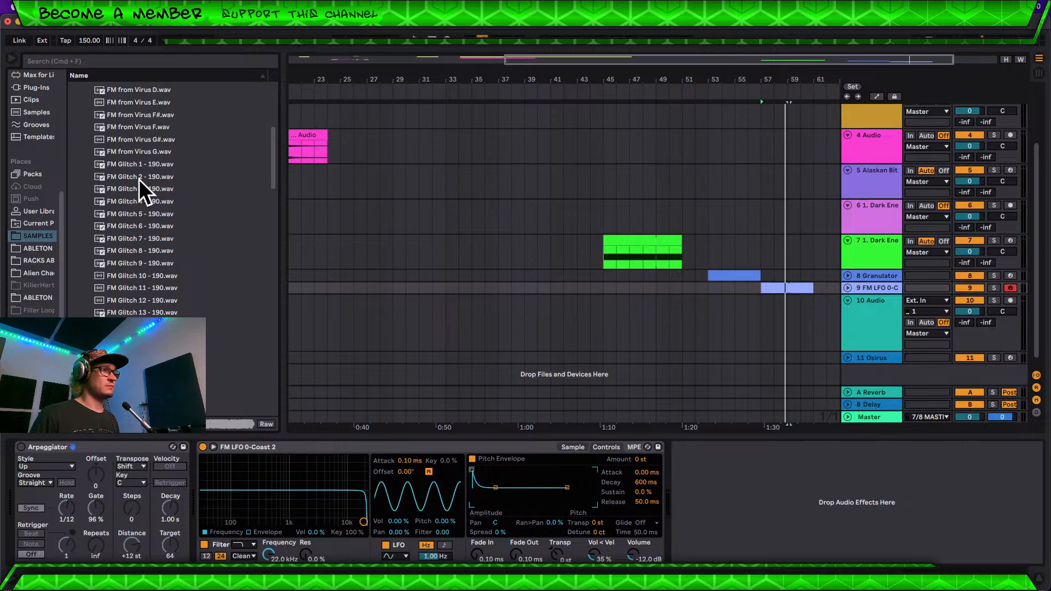
scroll(141, 183, "up", 5)
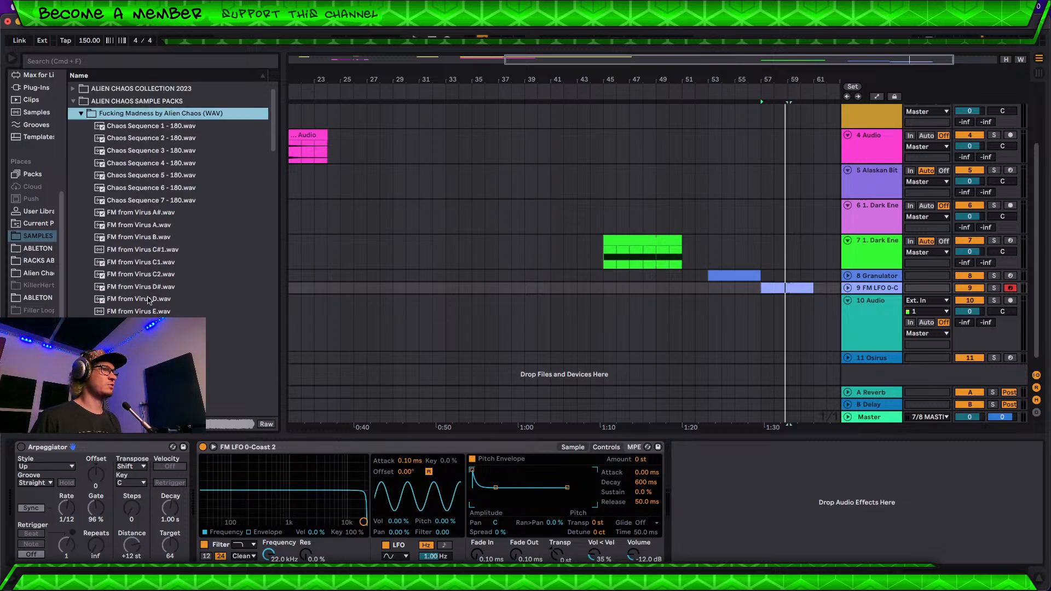
scroll(140, 263, "up", 2)
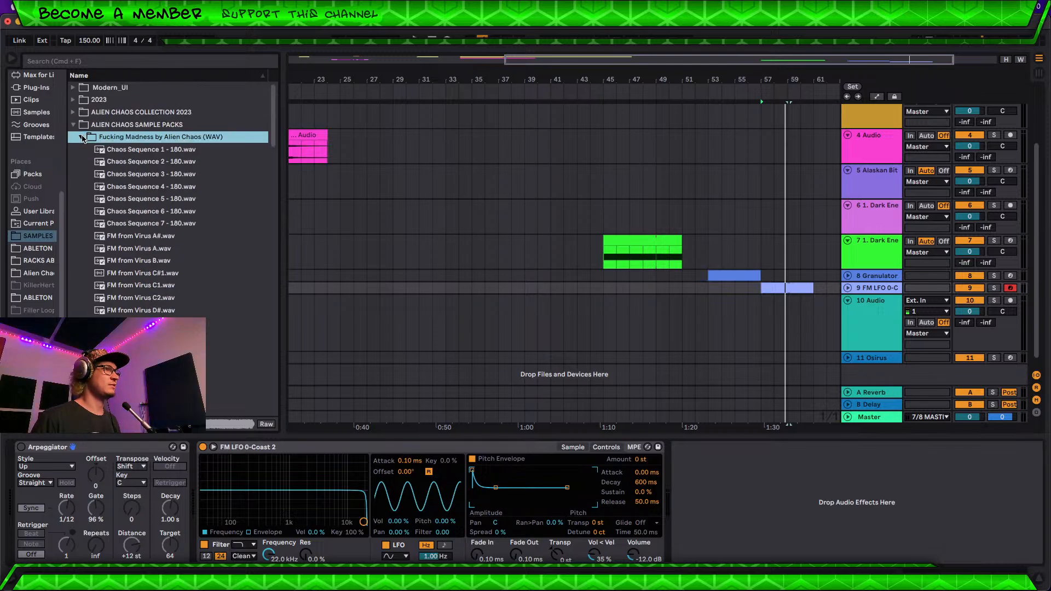
left_click(82, 137)
left_click(82, 150)
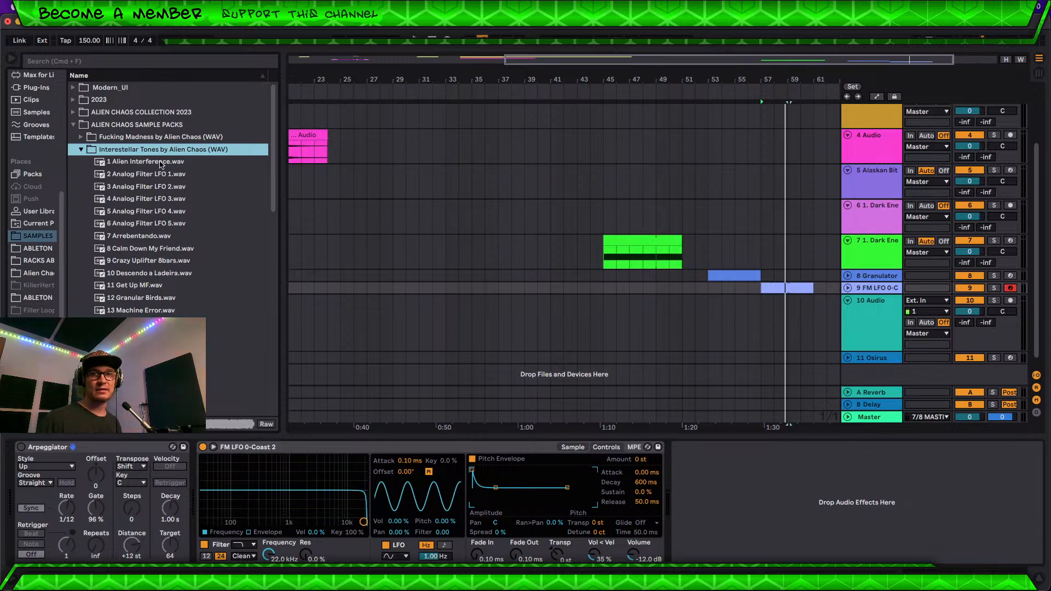
Step: Preview several Interestellar Tones samples, including Analog Filter LFO 3, Descendo a Ladeira and Machine Error, and collapse the pack folder
left_click(172, 196)
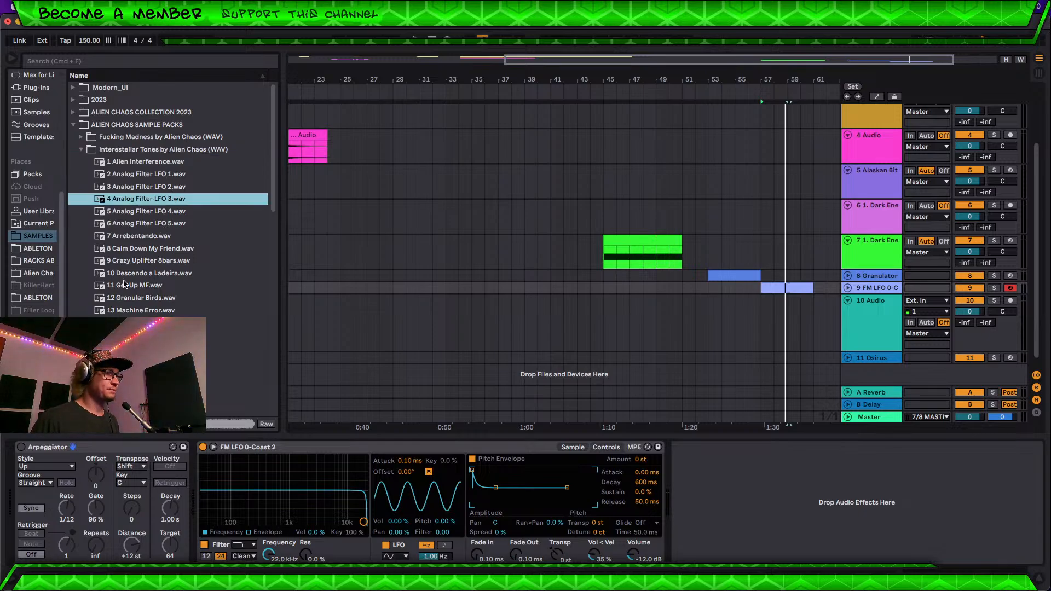
left_click(159, 248)
left_click(130, 278)
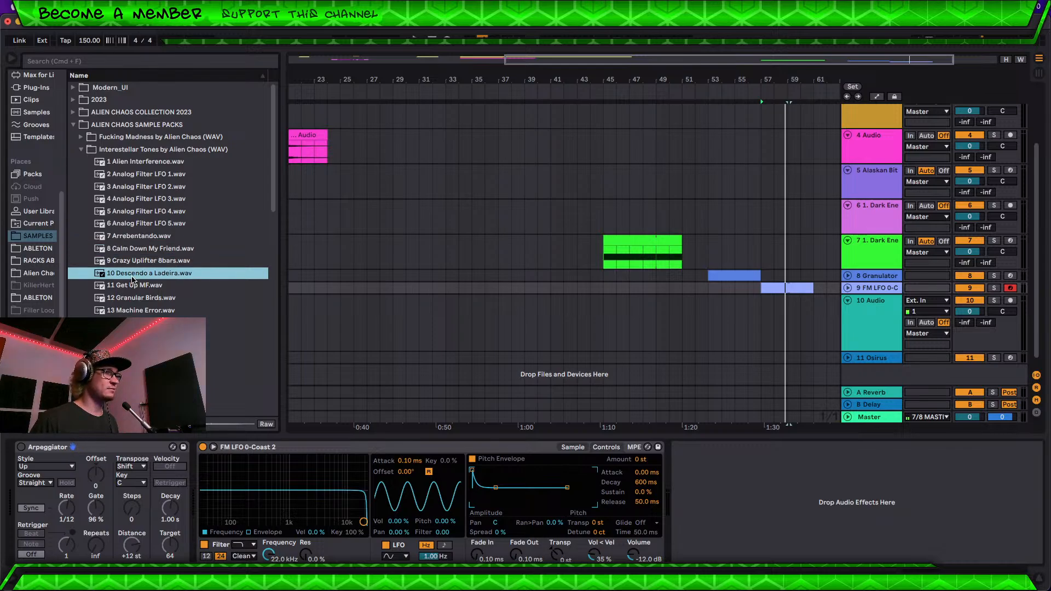
left_click(140, 311)
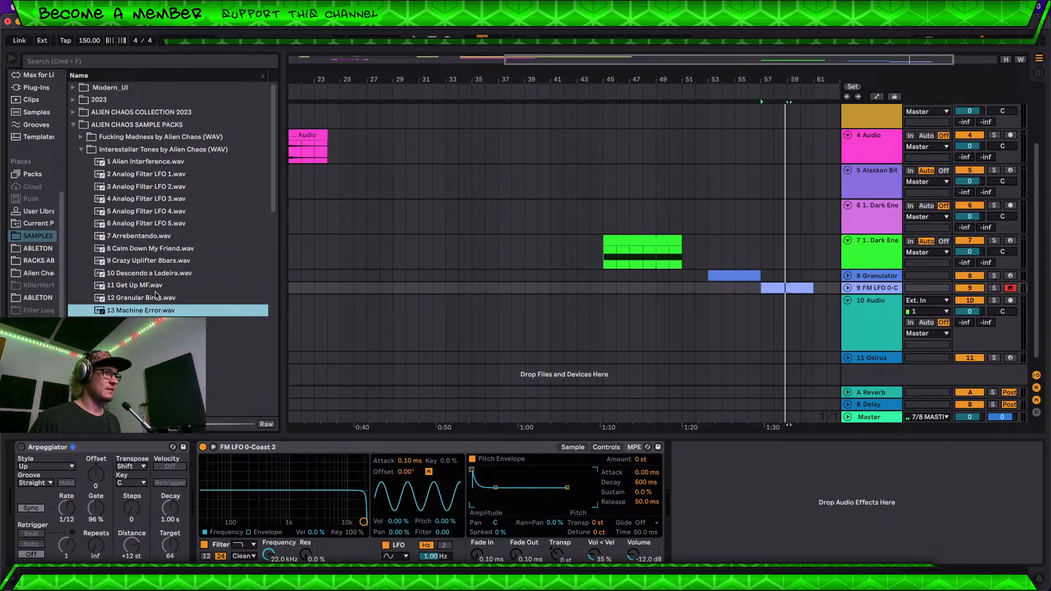
scroll(516, 250, "up", 3)
left_click_drag(341, 81, 493, 79)
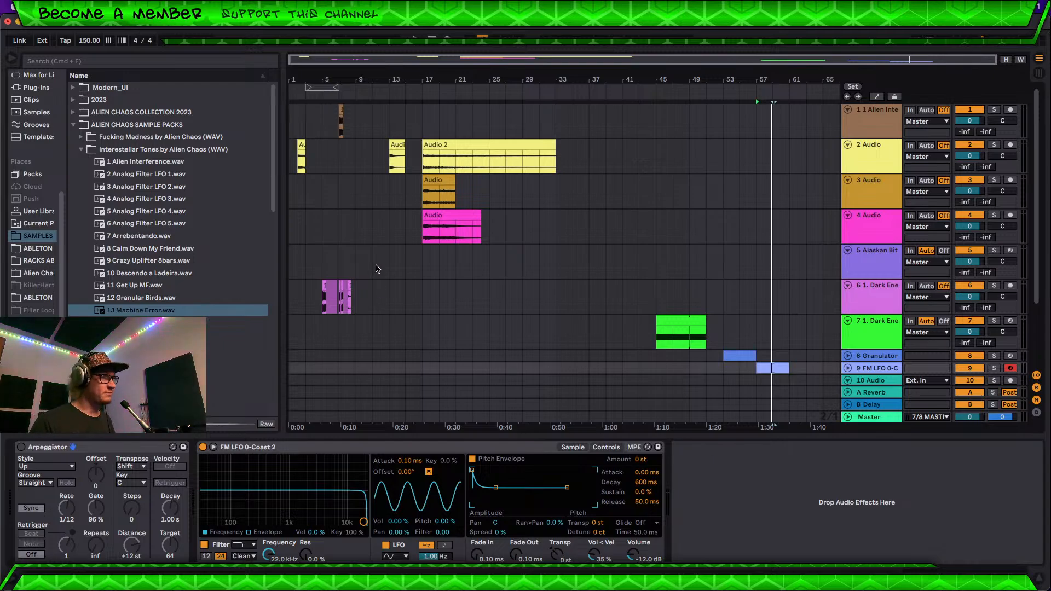
left_click(81, 151)
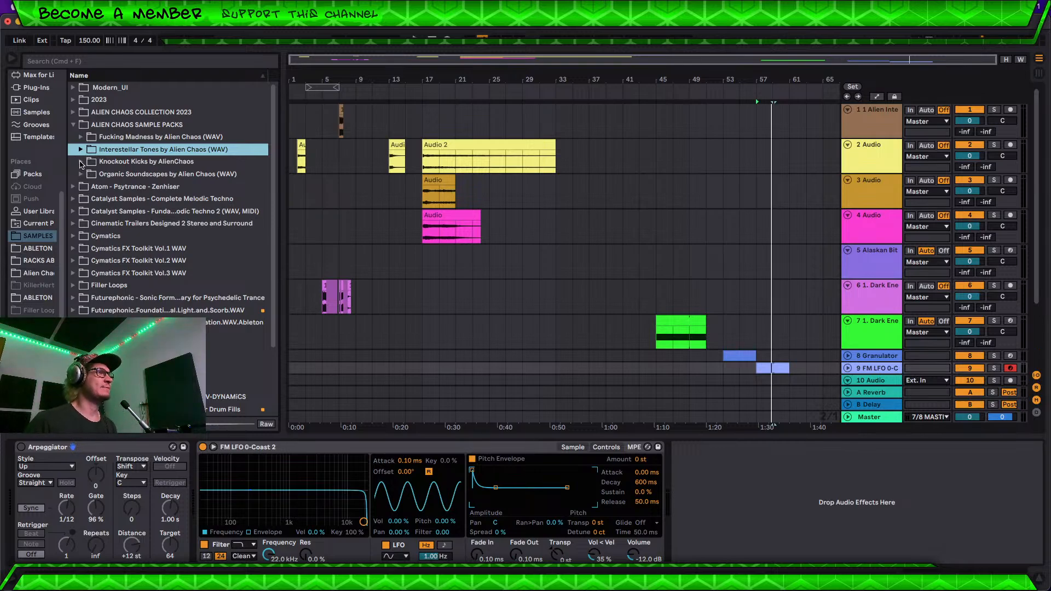
Step: Expand the Knockout Kicks sample pack and preview the PsyKick 5, PsyKick 7 and PsyKick 9 samples
left_click(81, 162)
left_click(81, 162)
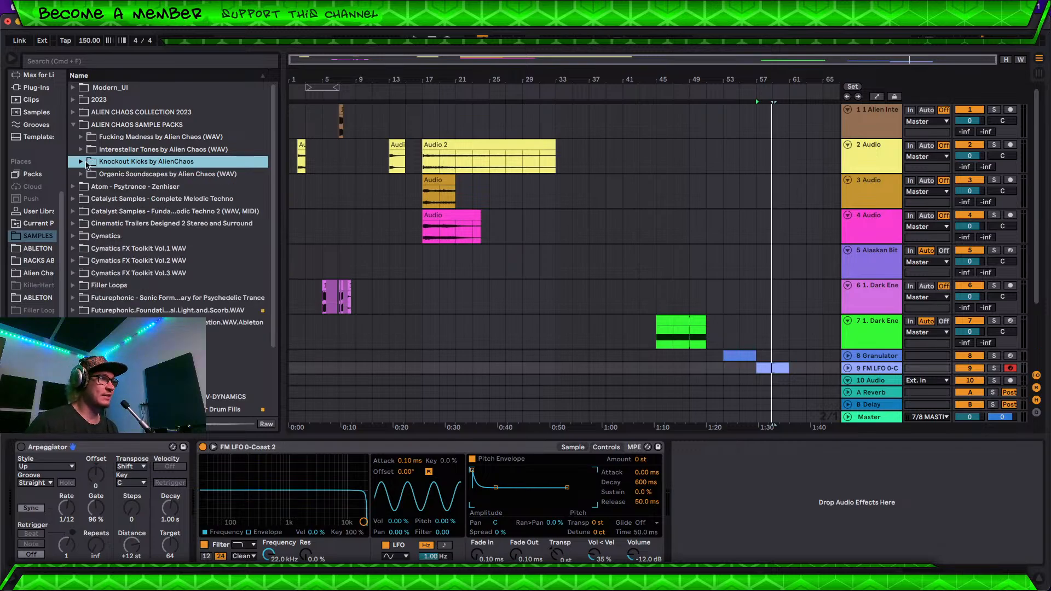
left_click(82, 162)
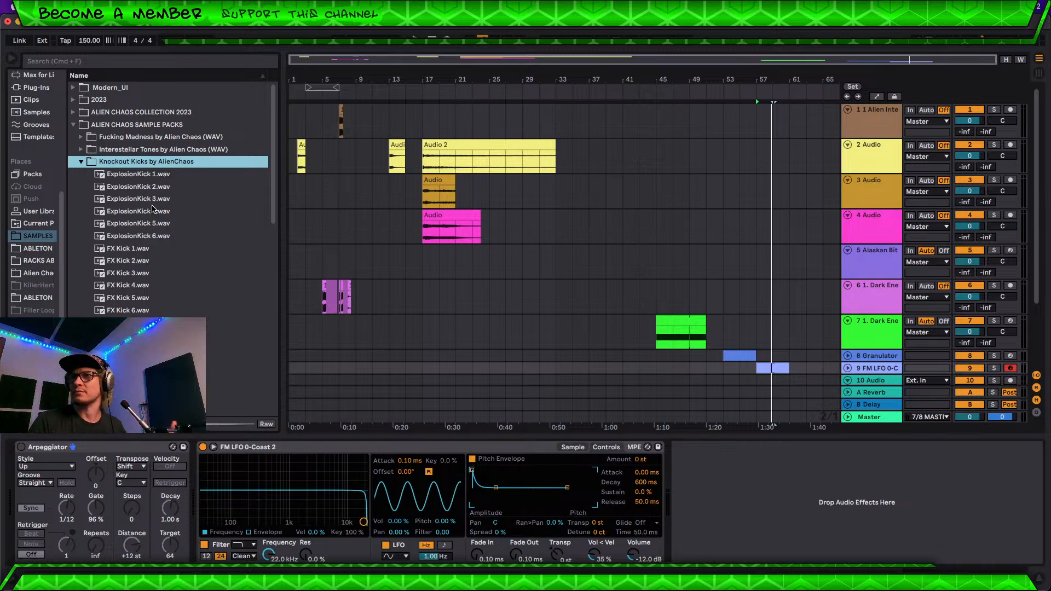
scroll(167, 220, "down", 1)
scroll(167, 220, "down", 6)
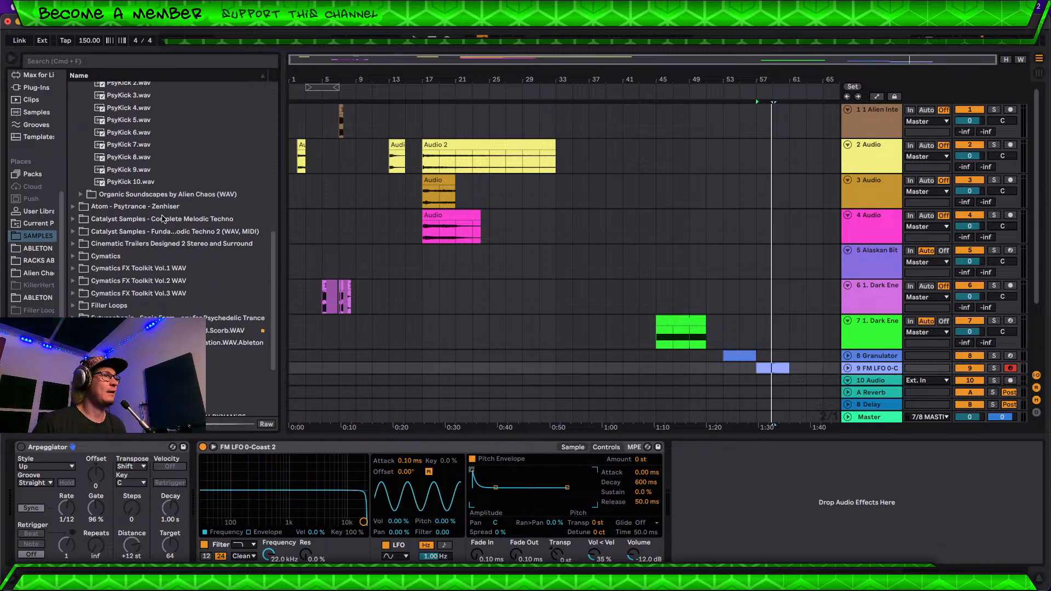
scroll(161, 217, "up", 6)
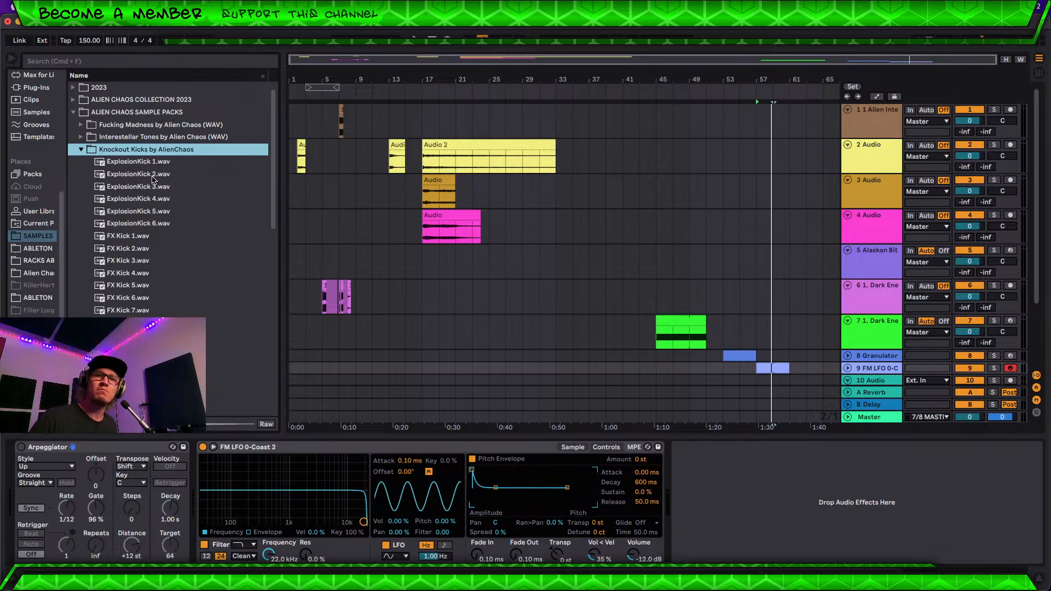
scroll(148, 219, "down", 6)
left_click(141, 231)
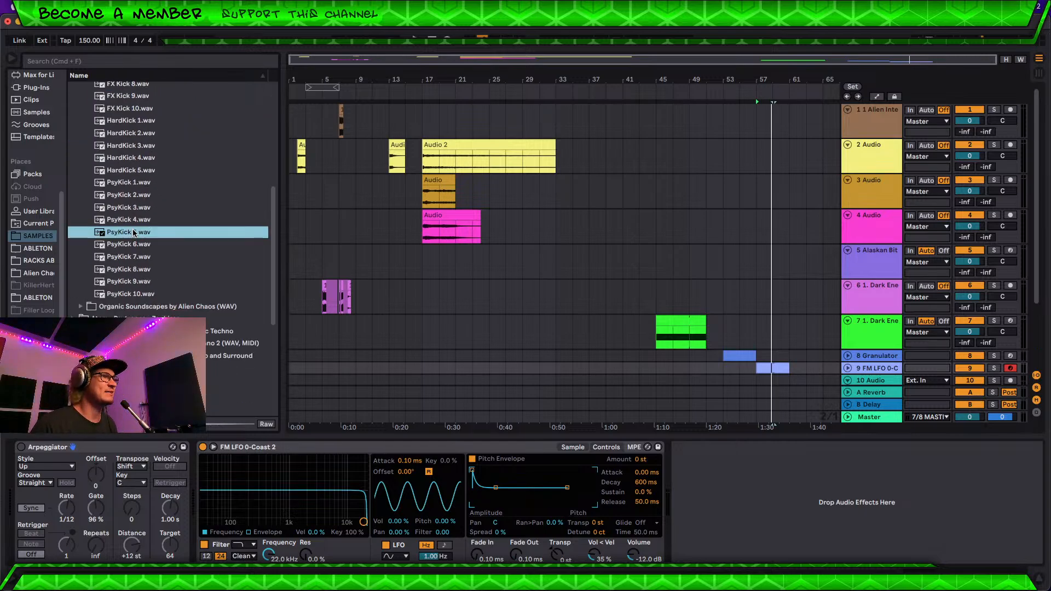
left_click(135, 257)
left_click(137, 282)
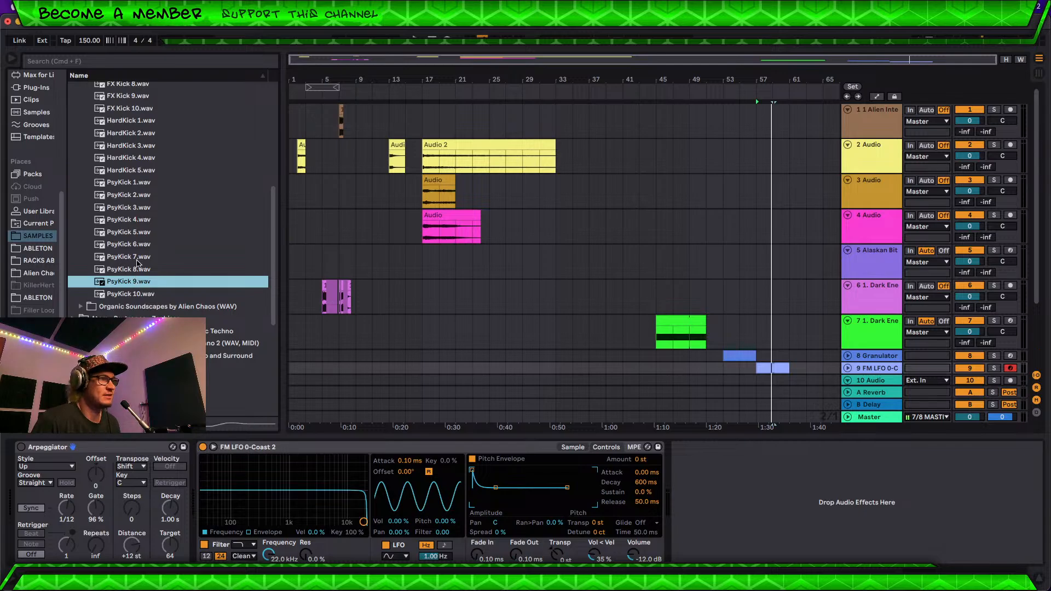
Step: Preview ExplosionKick 2 and 5 and several FX Kick samples including 1, 3 and 5, and collapse the Knockout Kicks pack
scroll(135, 176, "up", 6)
left_click(135, 186)
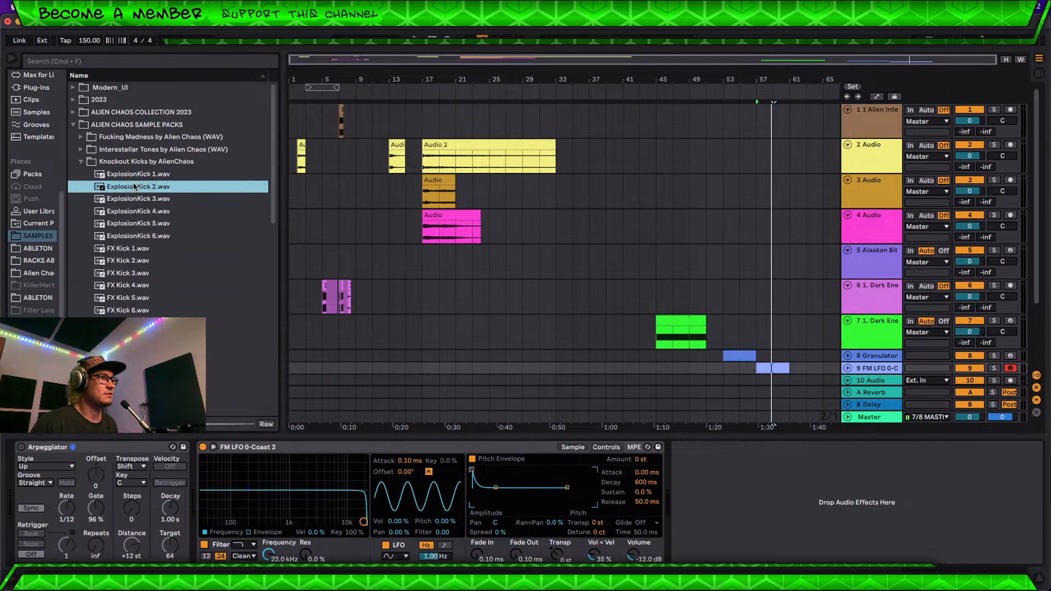
left_click(141, 225)
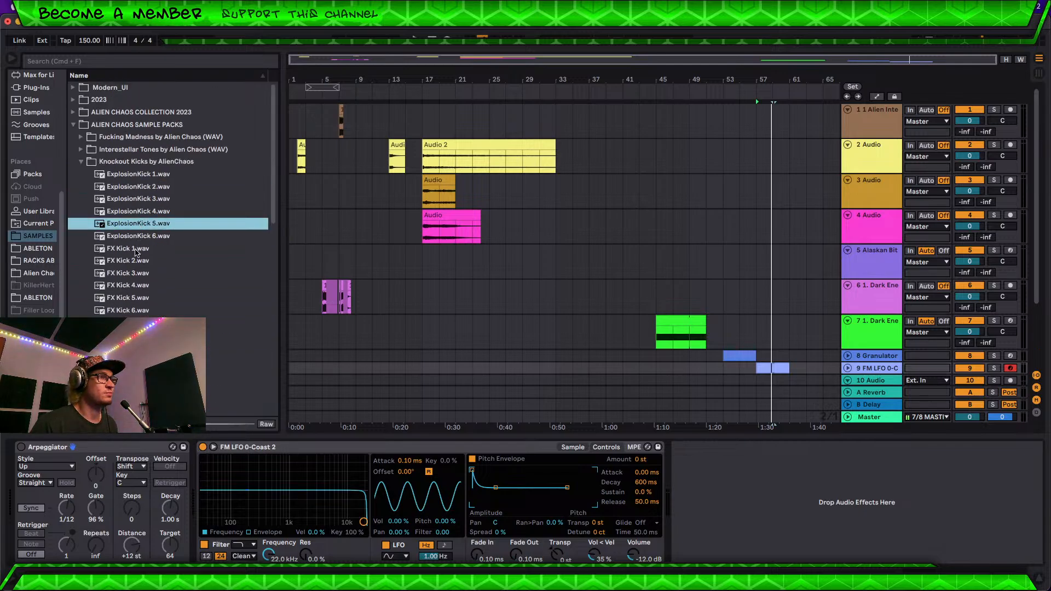
left_click(136, 250)
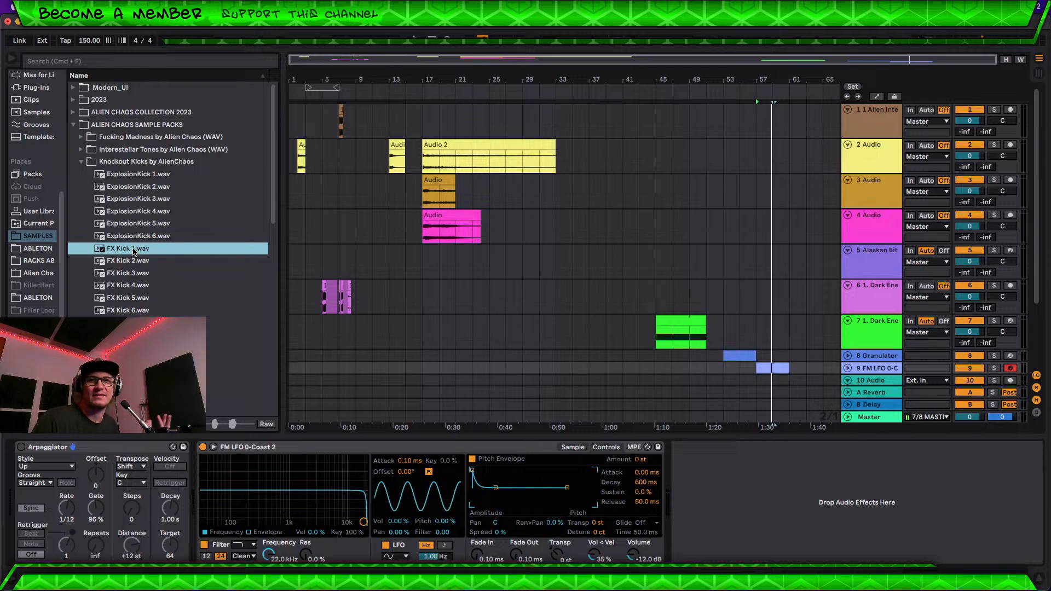
left_click(134, 274)
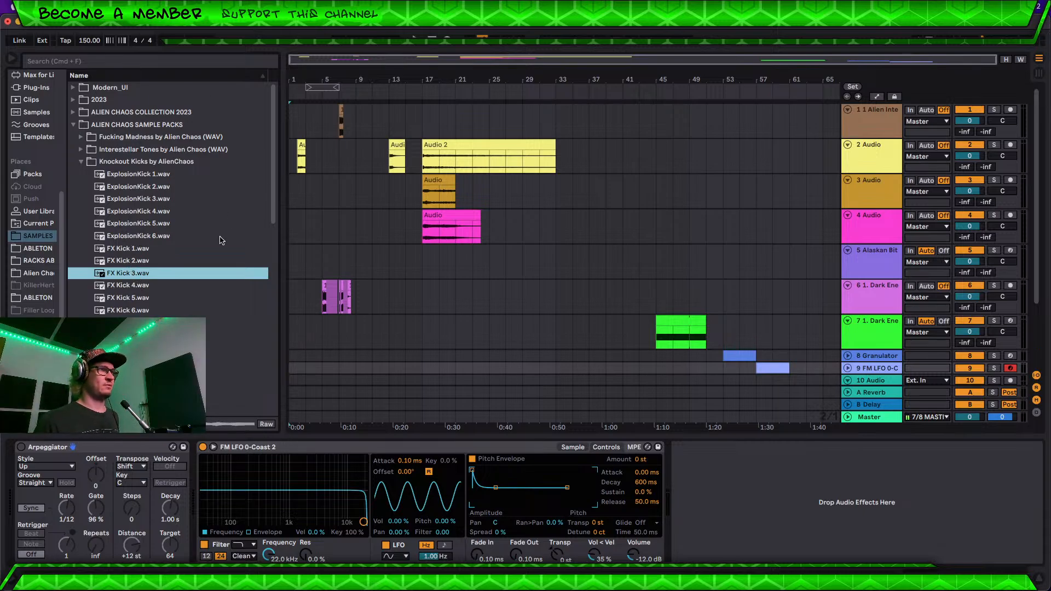
left_click(128, 299)
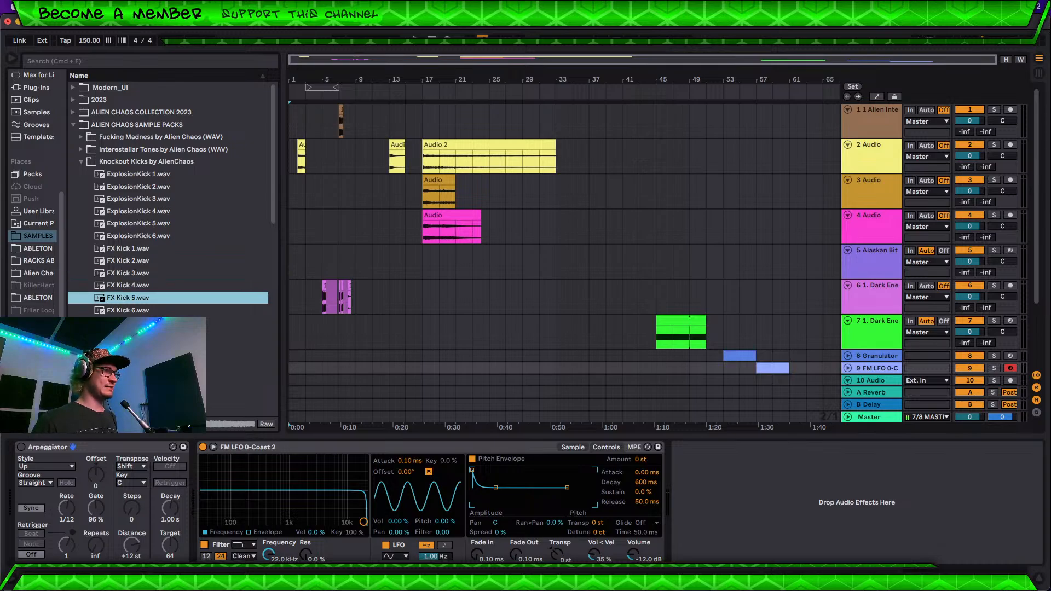
left_click(128, 324)
left_click(129, 335)
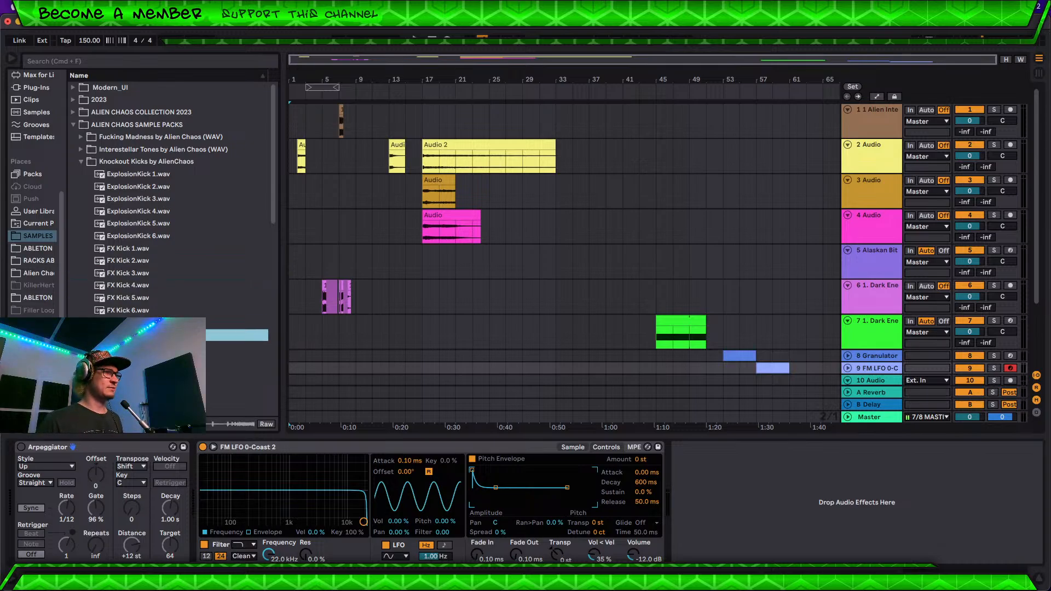
left_click(128, 348)
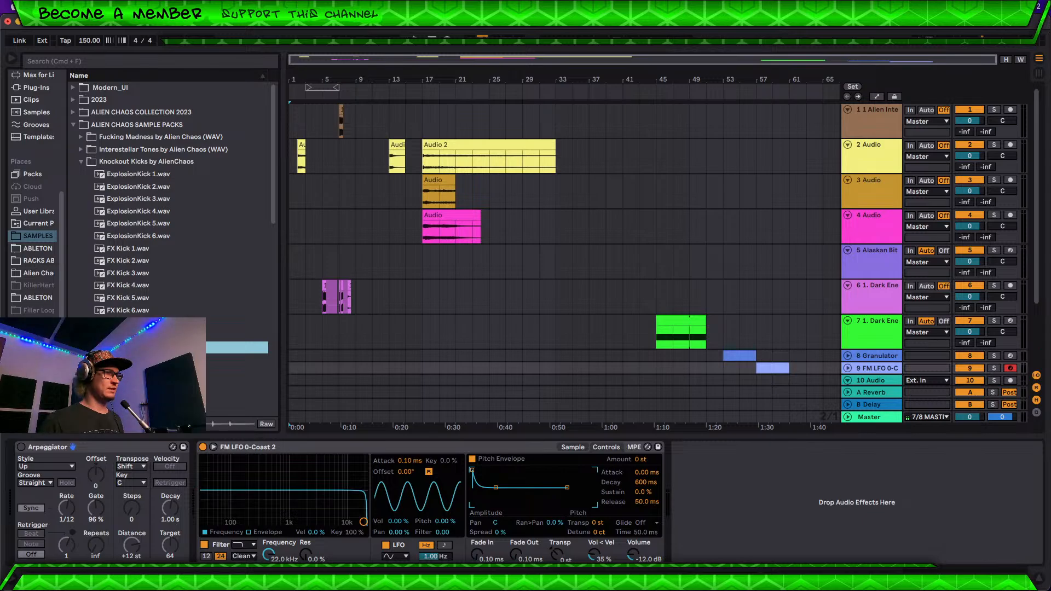
left_click(81, 162)
Step: Examine the Organic Soundscapes pack, previewing AMB samples such as Bubble Tension 2 and Earthquake Reverse and the DRY BlingDing sample
left_click(82, 174)
left_click(154, 199)
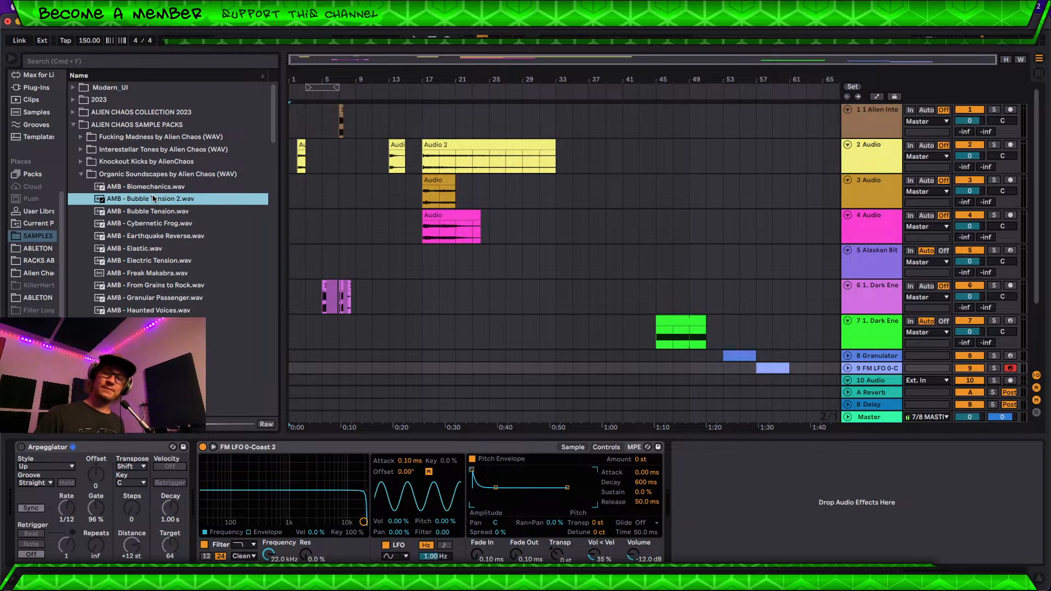
left_click(151, 236)
scroll(131, 208, "down", 5)
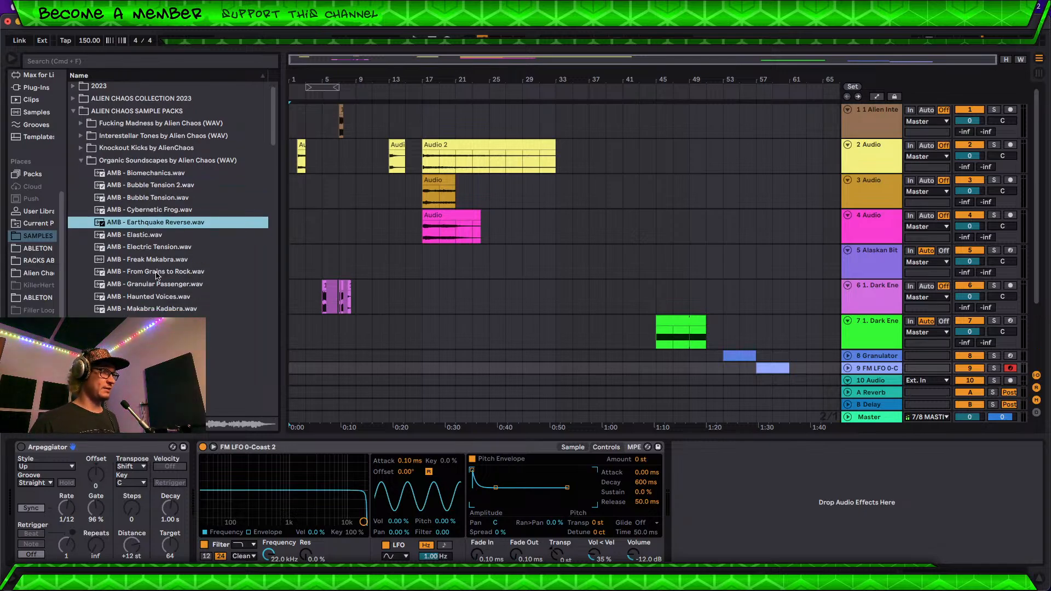
left_click(131, 136)
scroll(143, 262, "down", 7)
scroll(141, 189, "up", 5)
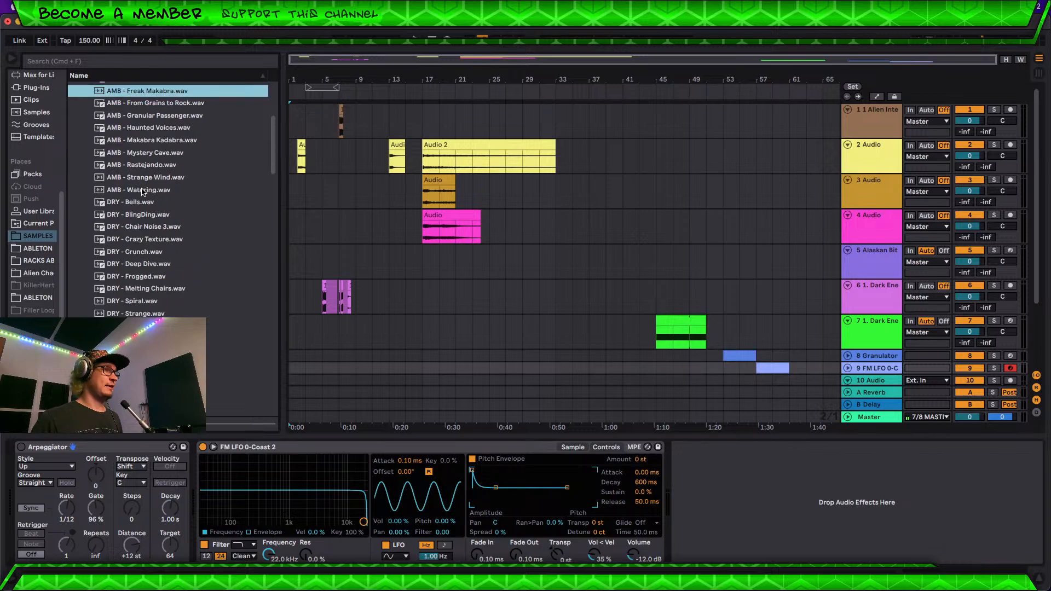
left_click(141, 195)
left_click(141, 214)
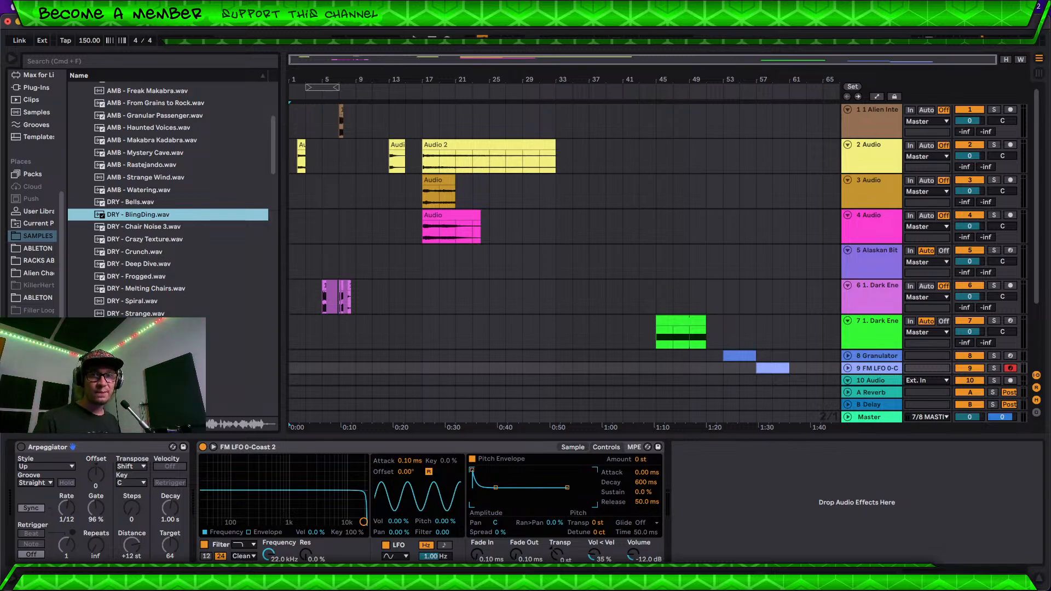
scroll(124, 290, "down", 3)
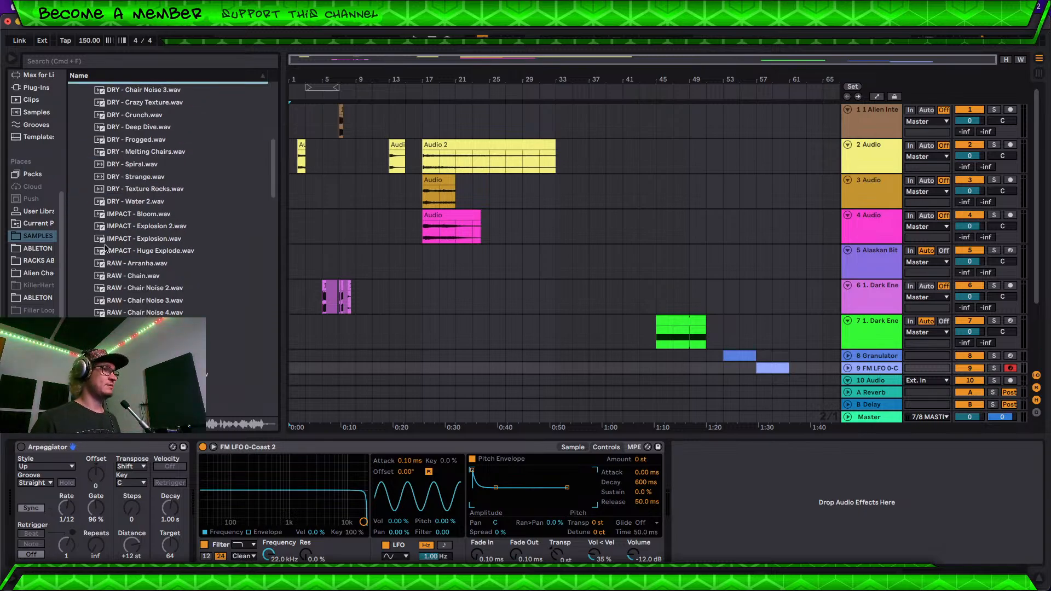
scroll(125, 271, "up", 10)
left_click(81, 174)
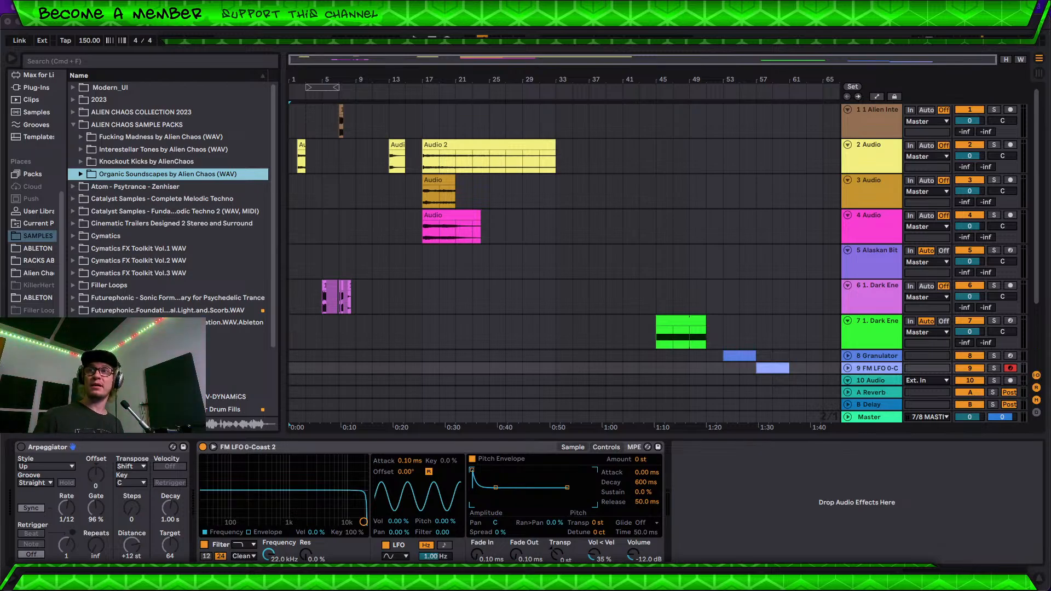
Step: Switch to the Alien Chaos website in the browser and open its discounted digital products page through the Alien Noise Academy page
left_click_drag(1050, 422, 498, 190)
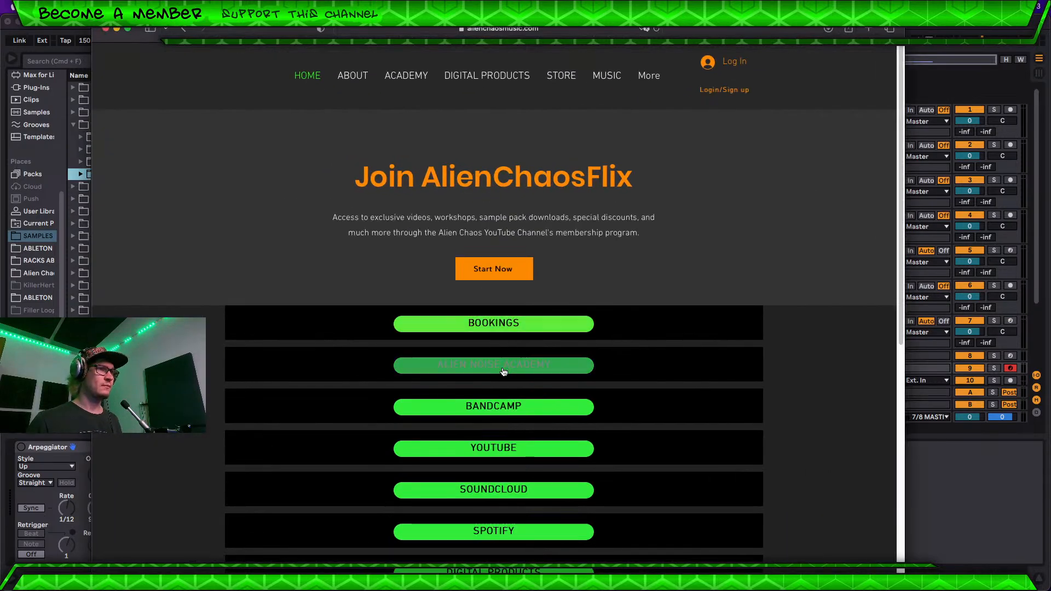
left_click(496, 366)
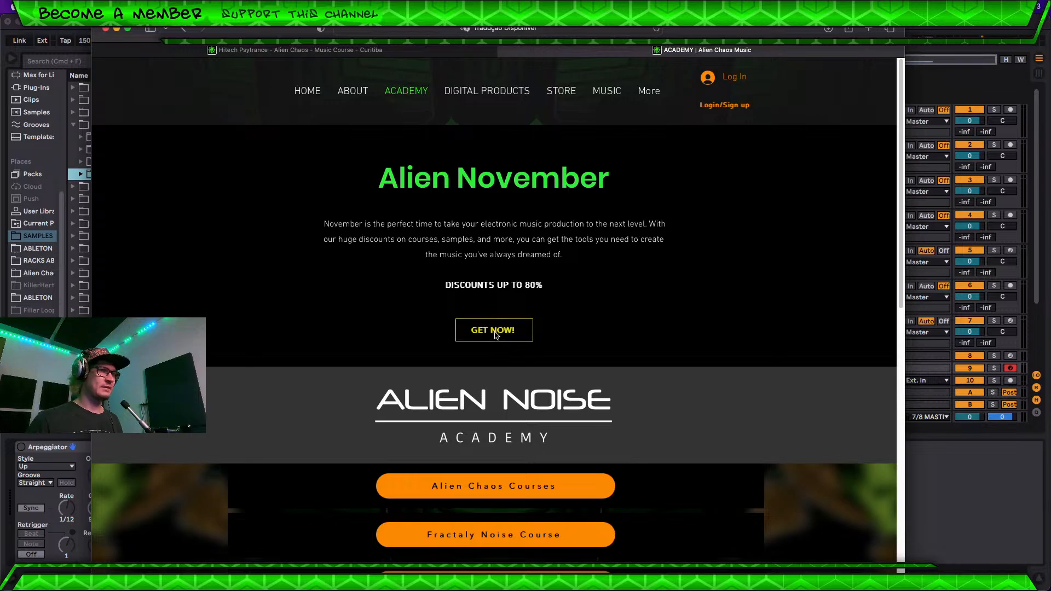
left_click(490, 337)
scroll(657, 307, "down", 5)
scroll(667, 323, "down", 10)
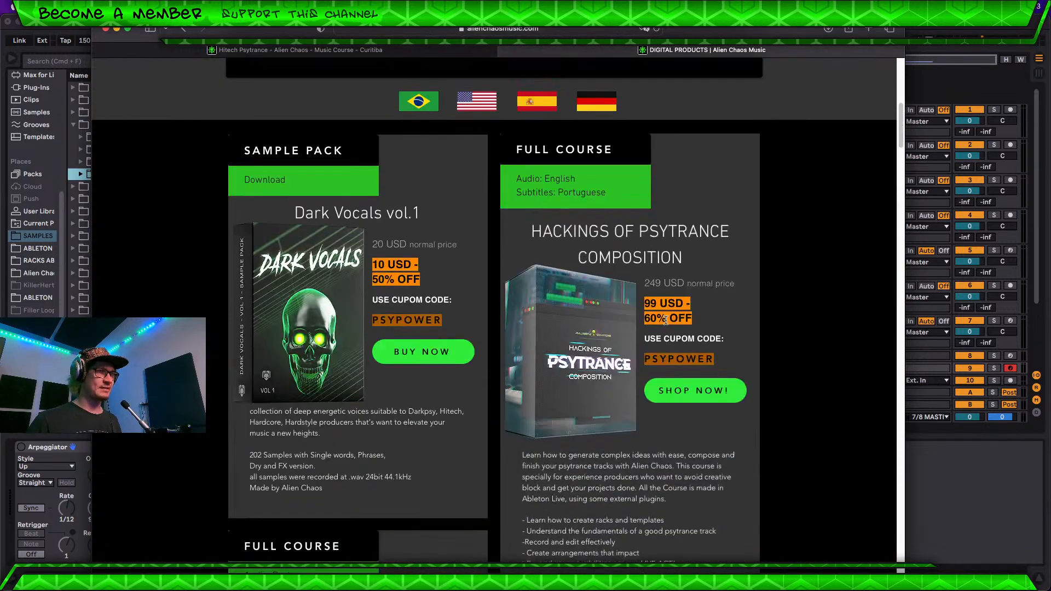
Step: Move the browser window aside to uncover Live's sample pack list and find the Synthesis Bundle offer among the digital products
left_click_drag(739, 28, 863, 28)
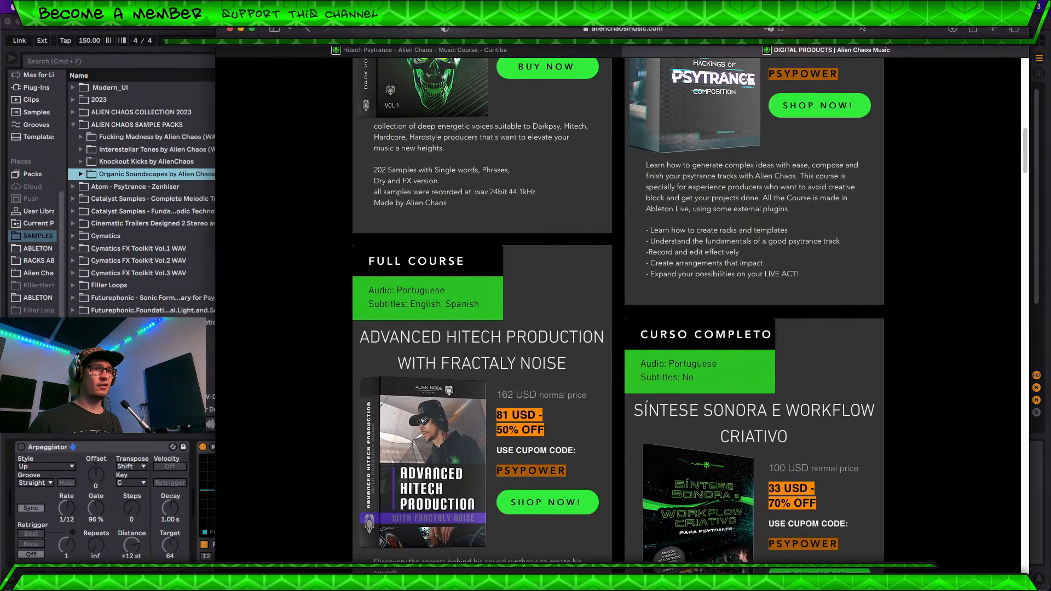
scroll(842, 308, "down", 15)
scroll(842, 307, "down", 20)
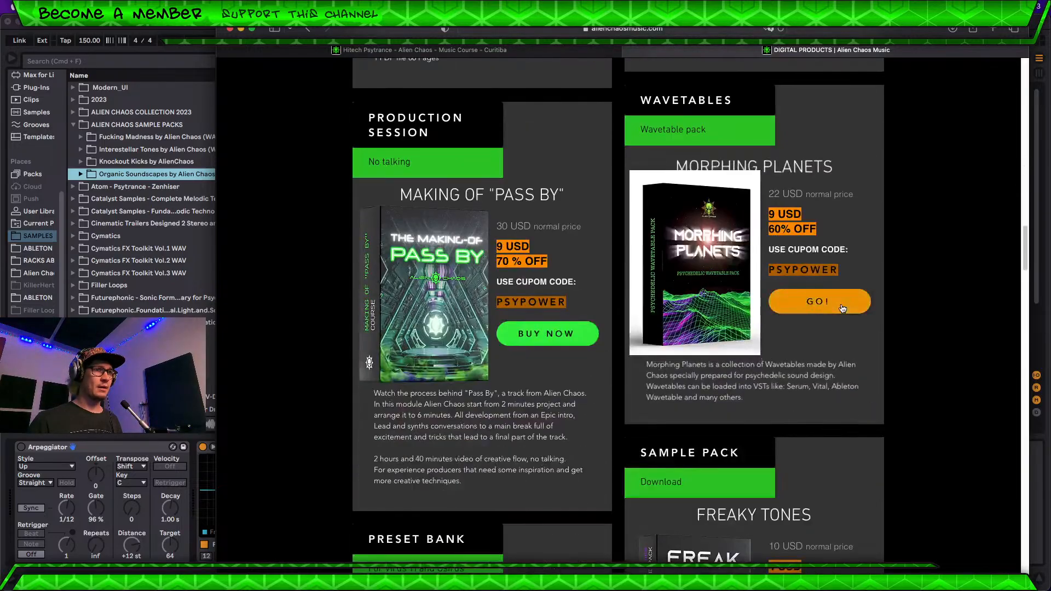
scroll(842, 309, "down", 7)
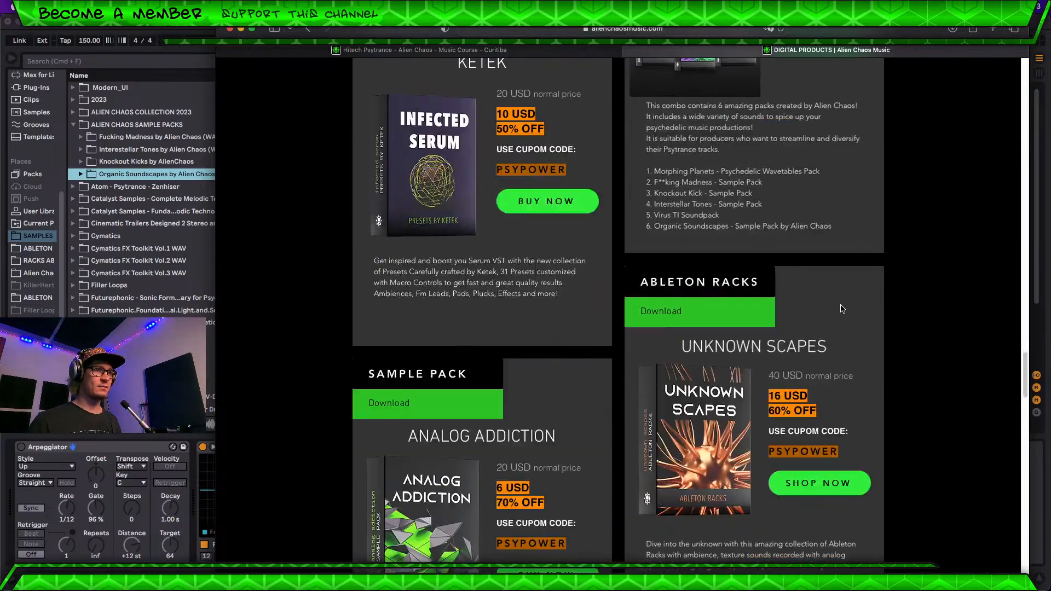
scroll(842, 309, "up", 7)
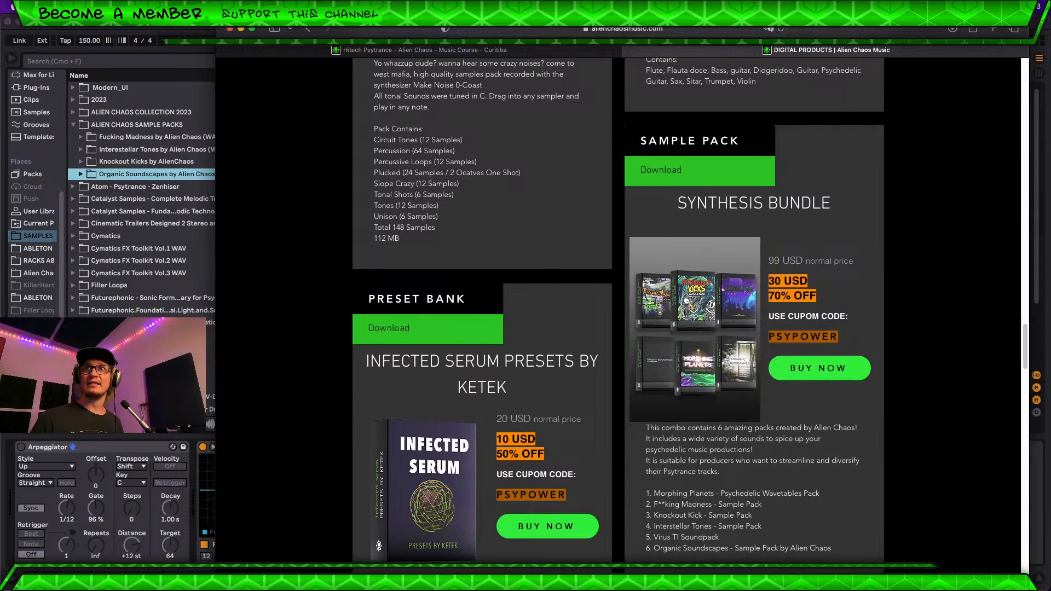
key("super+Tab")
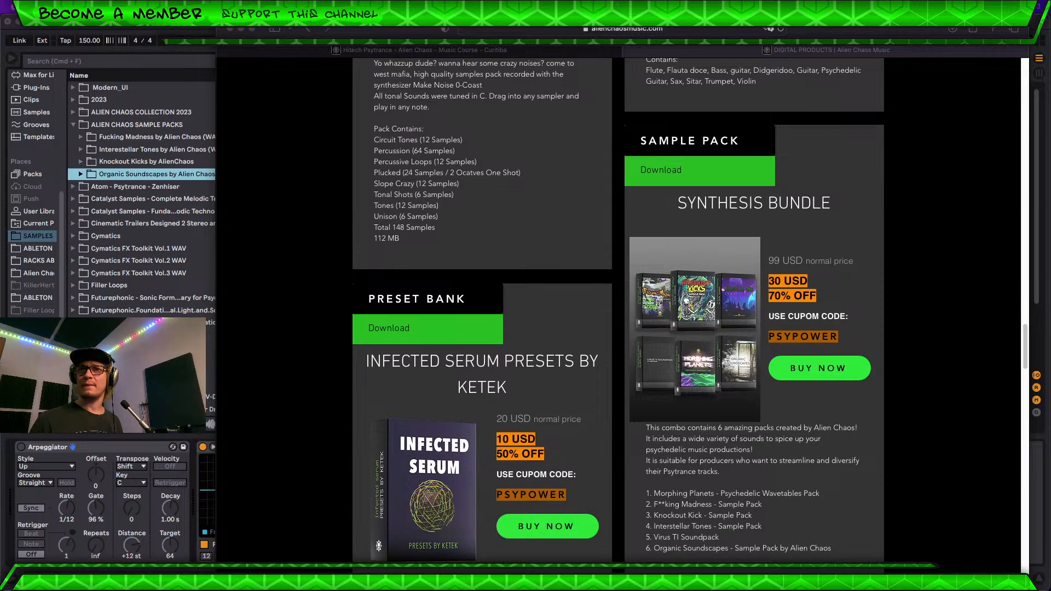
key("super+Tab")
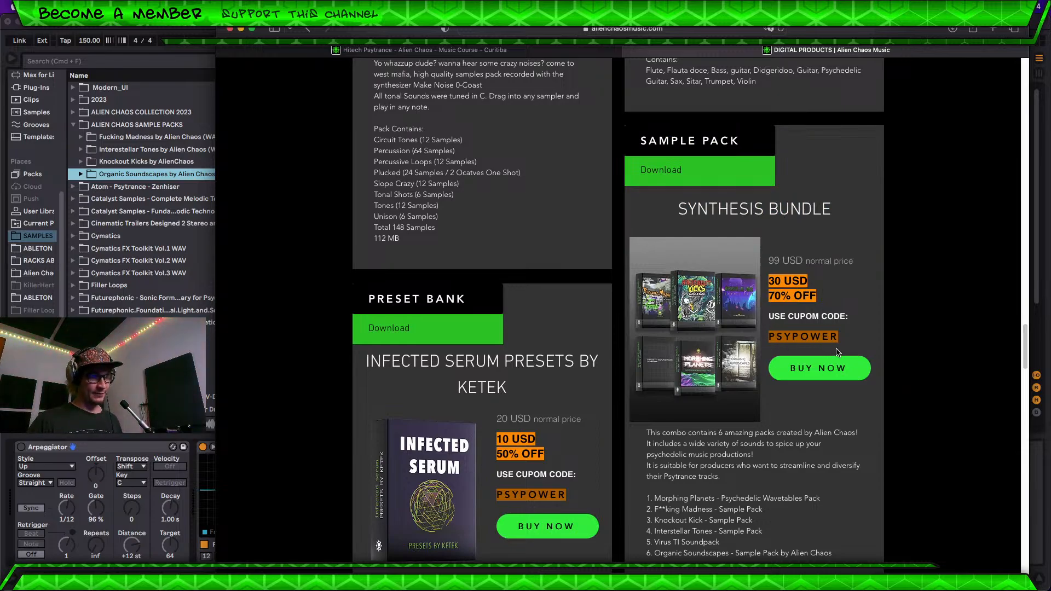
Step: Examine the Ableton Racks and sample pack offers listed below the Synthesis Bundle, as far as F**king Madness
scroll(782, 329, "down", 5)
scroll(781, 329, "down", 5)
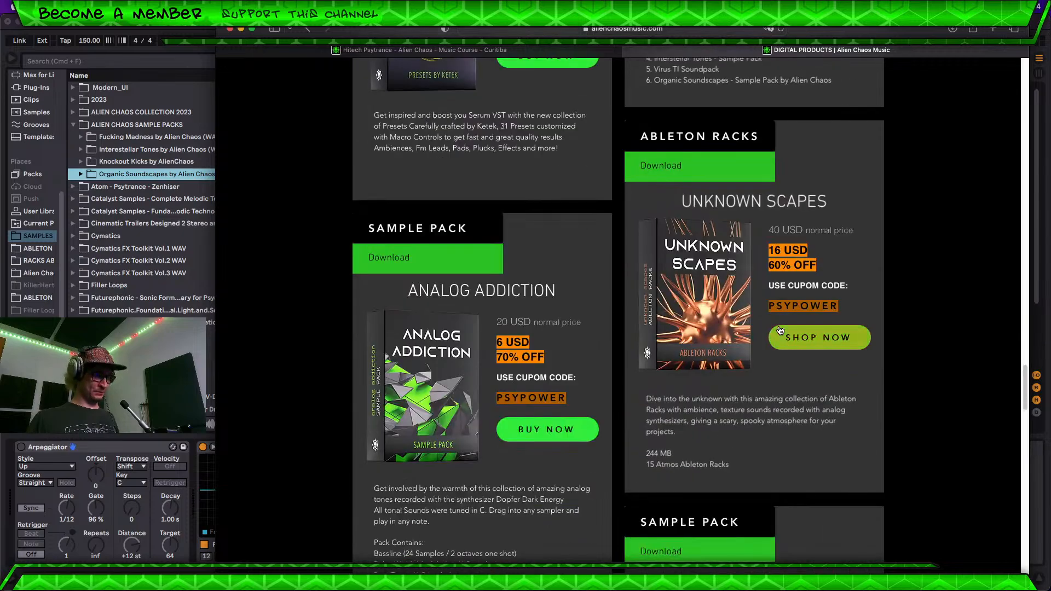
scroll(659, 271, "down", 8)
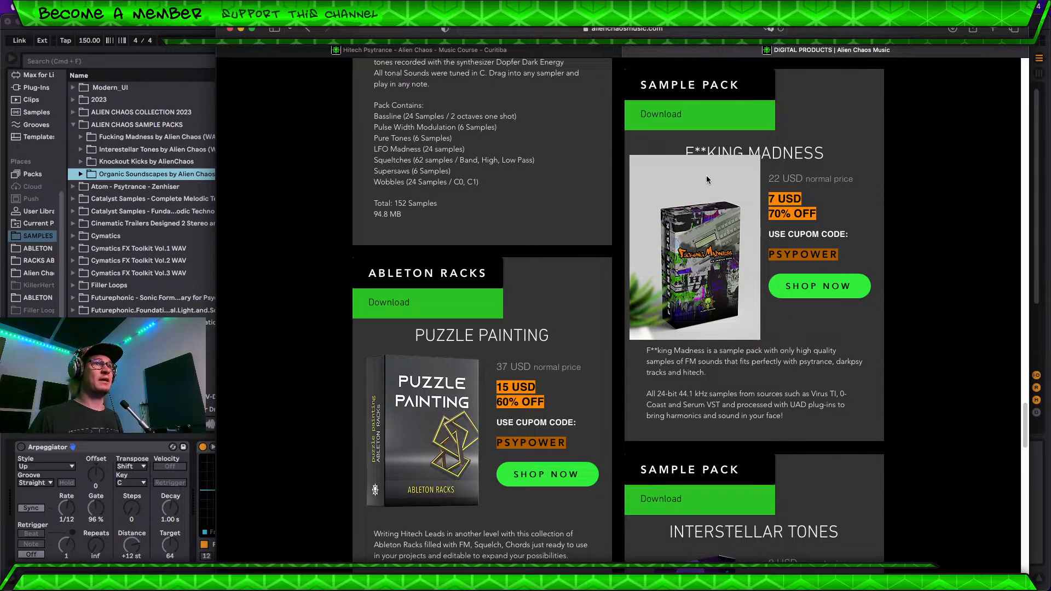
Step: Examine the remaining sample pack offers as far as Organic Soundscapes, plus the course, e-book and preset bank offers earlier on the page
scroll(659, 324, "down", 5)
scroll(659, 324, "down", 3)
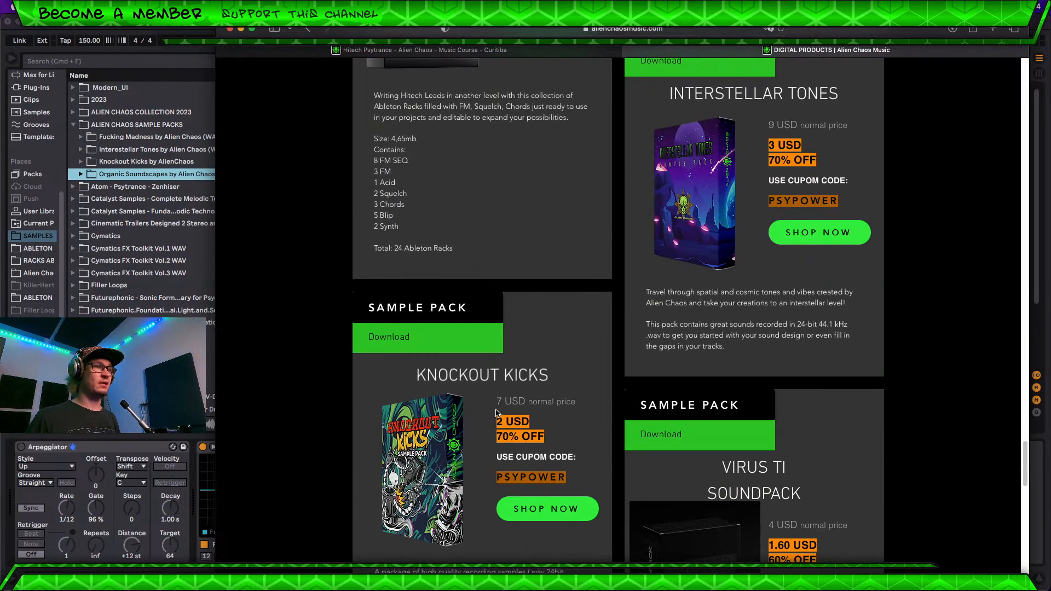
scroll(635, 372, "up", 8)
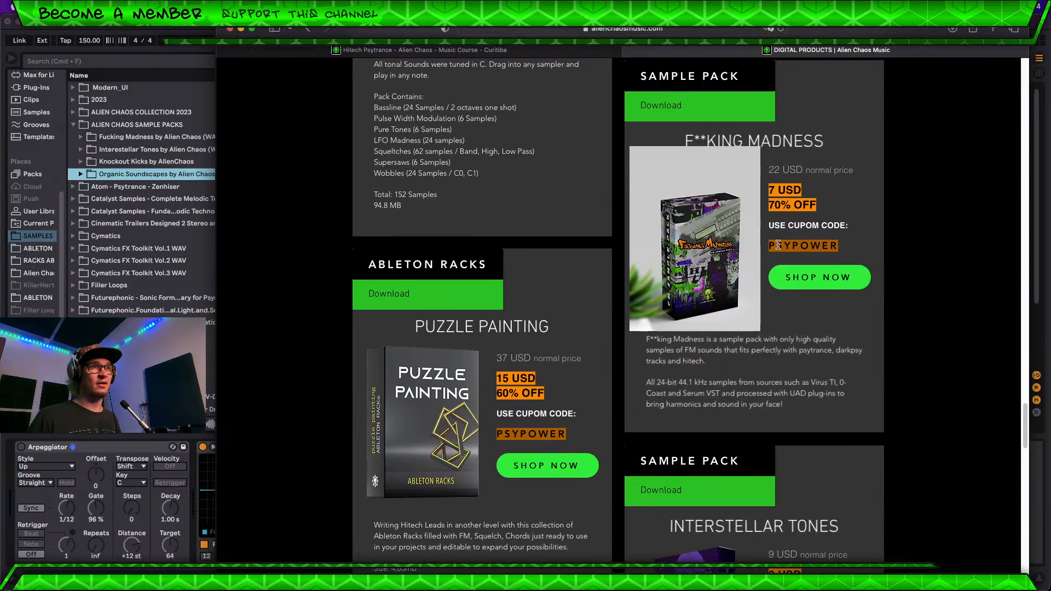
scroll(742, 316, "down", 7)
scroll(742, 316, "down", 15)
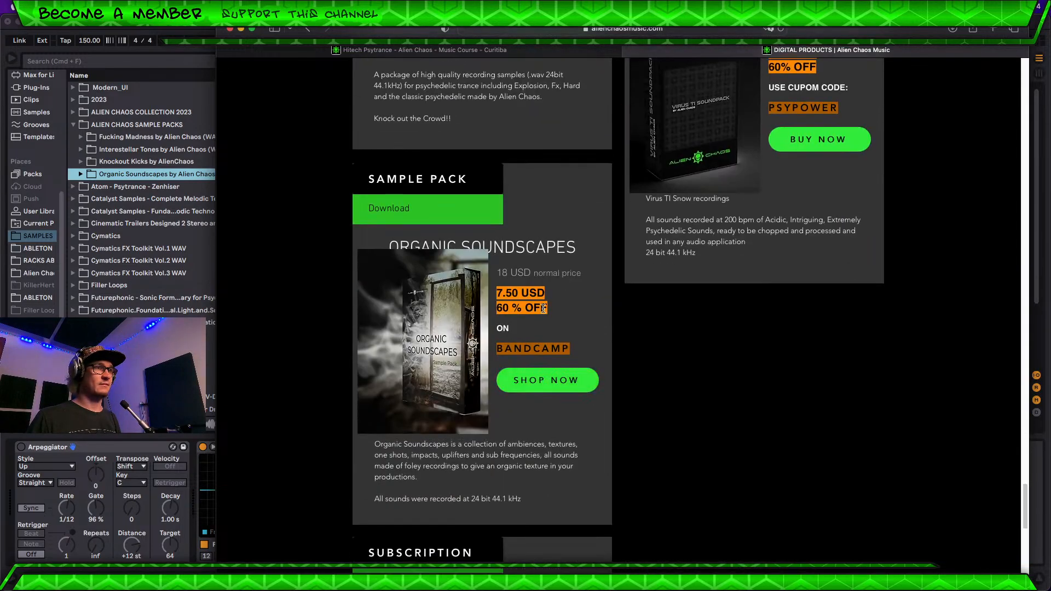
scroll(662, 418, "up", 20)
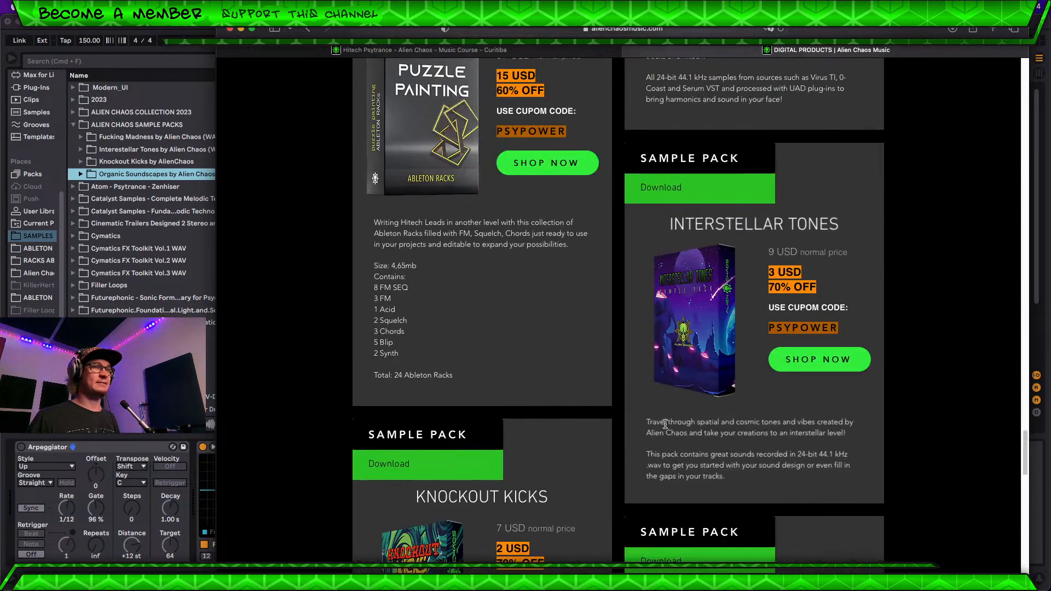
scroll(672, 428, "up", 20)
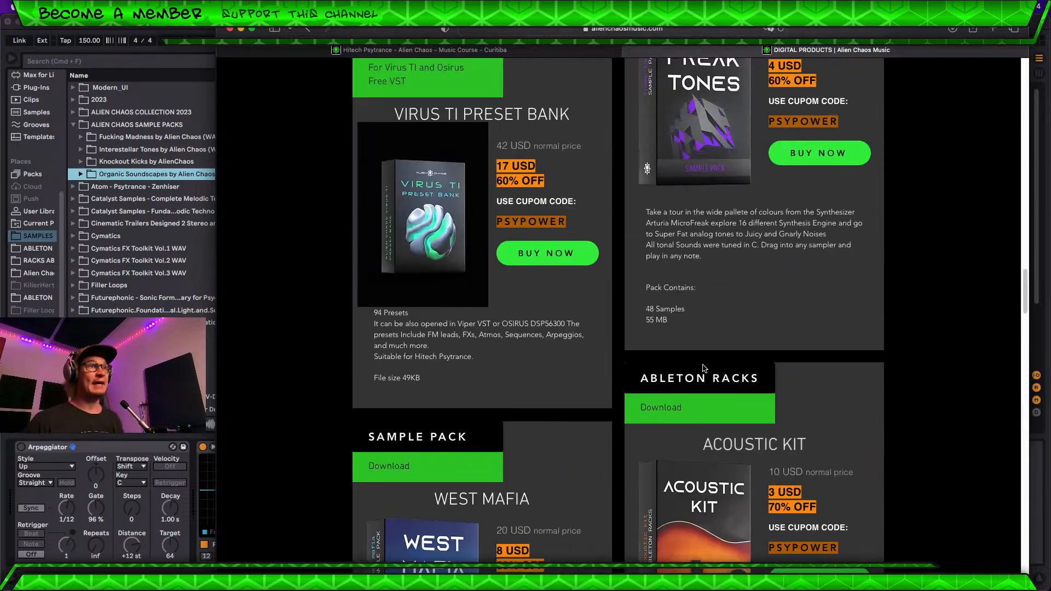
scroll(703, 365, "up", 10)
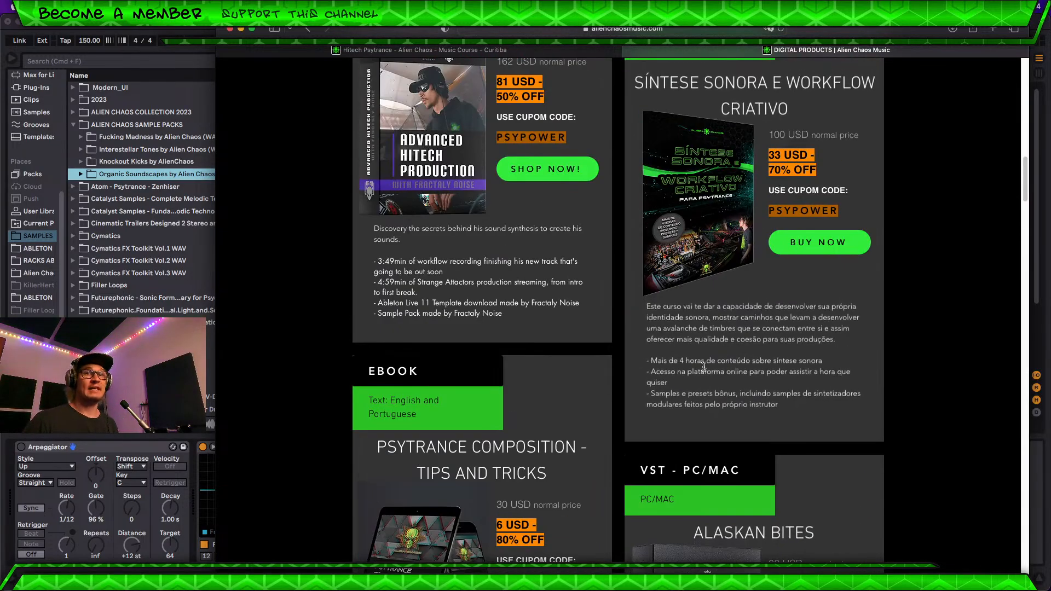
scroll(705, 366, "up", 5)
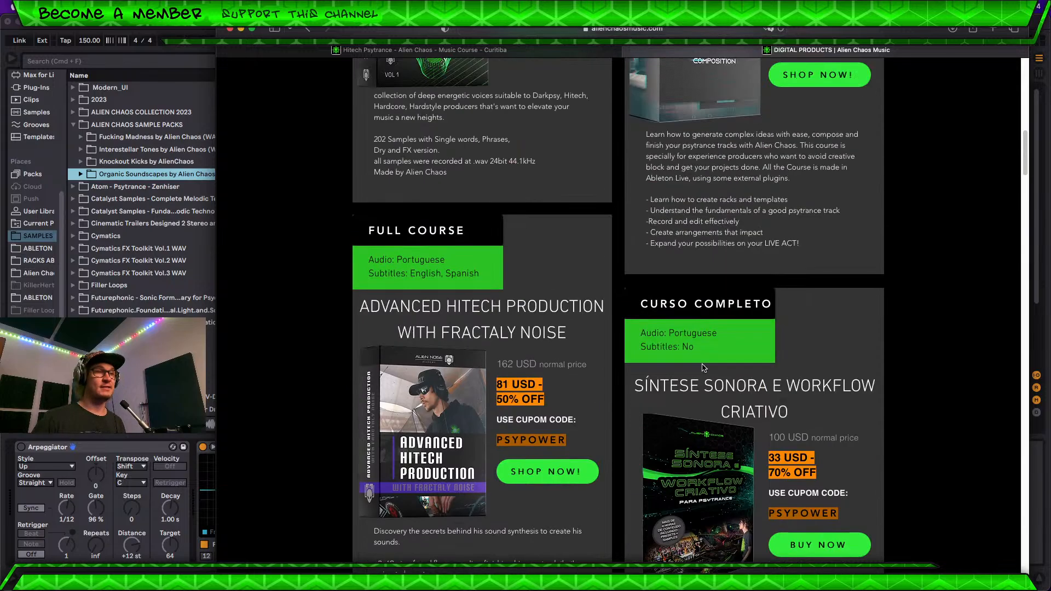
scroll(684, 357, "up", 10)
scroll(661, 422, "down", 5)
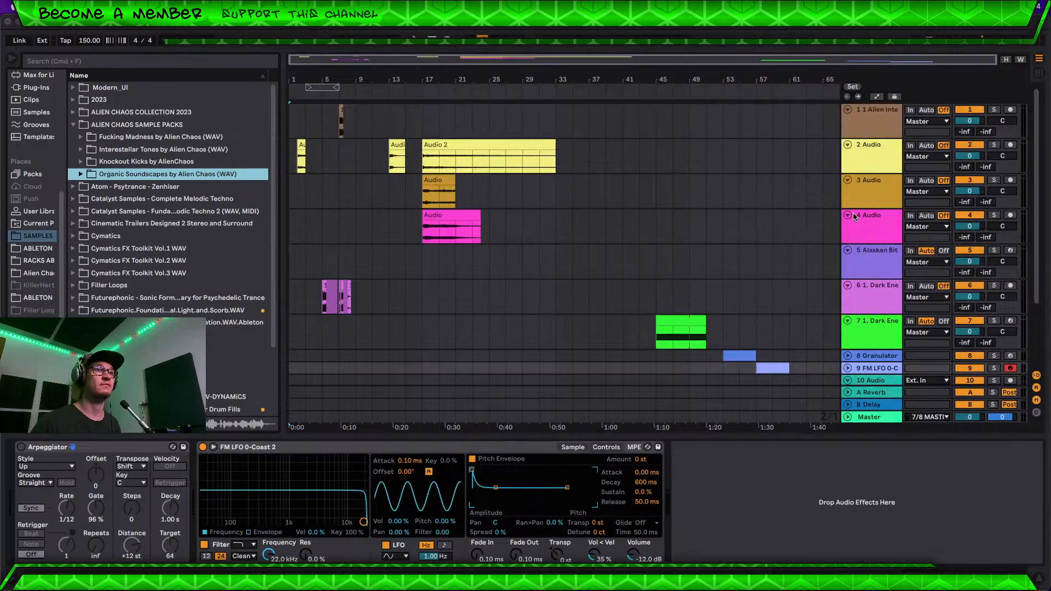
Step: Collapse the ALIEN CHAOS SAMPLE PACKS folder in Live and put away the web browser window showing the product offers
scroll(678, 118, "down", 3)
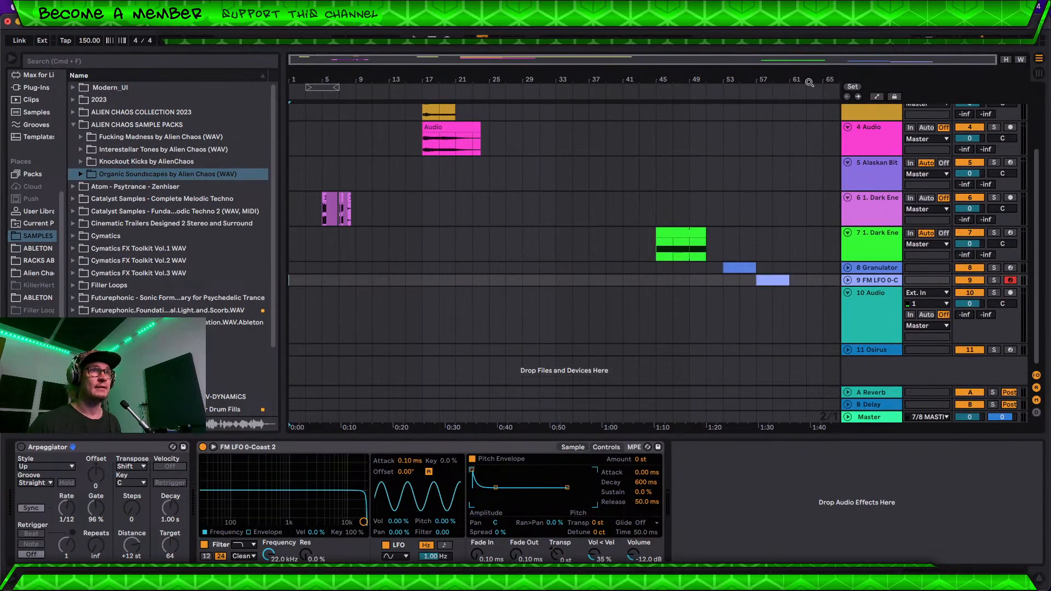
left_click_drag(810, 82, 837, 183)
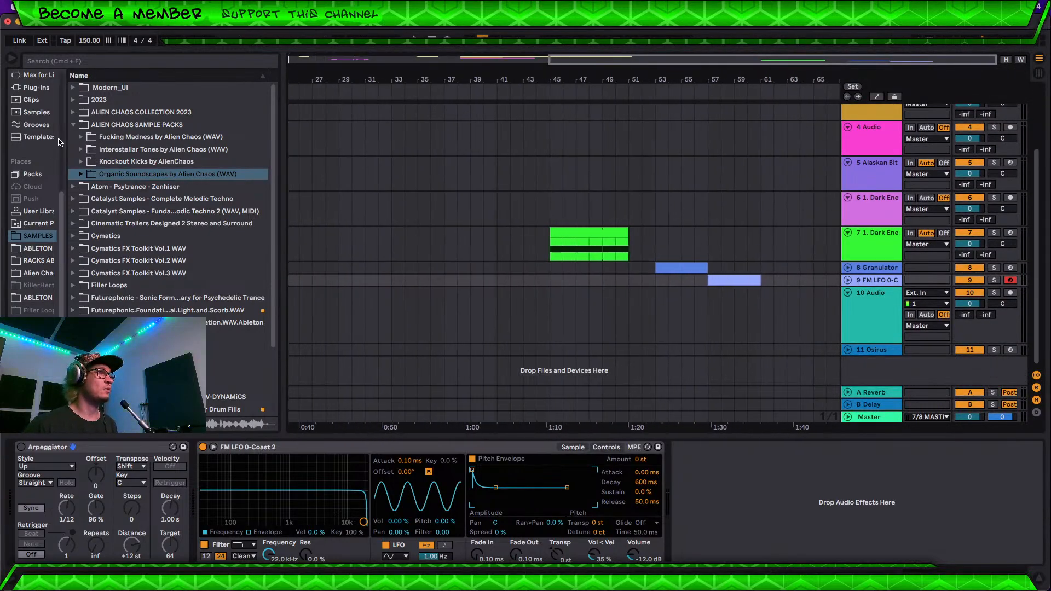
left_click(73, 125)
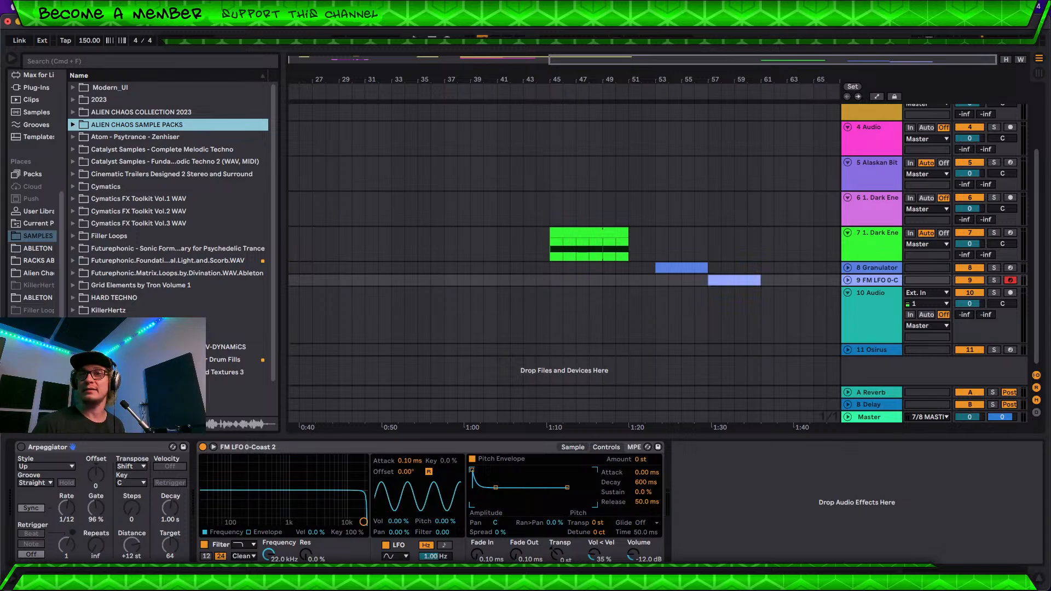
key("super+Tab")
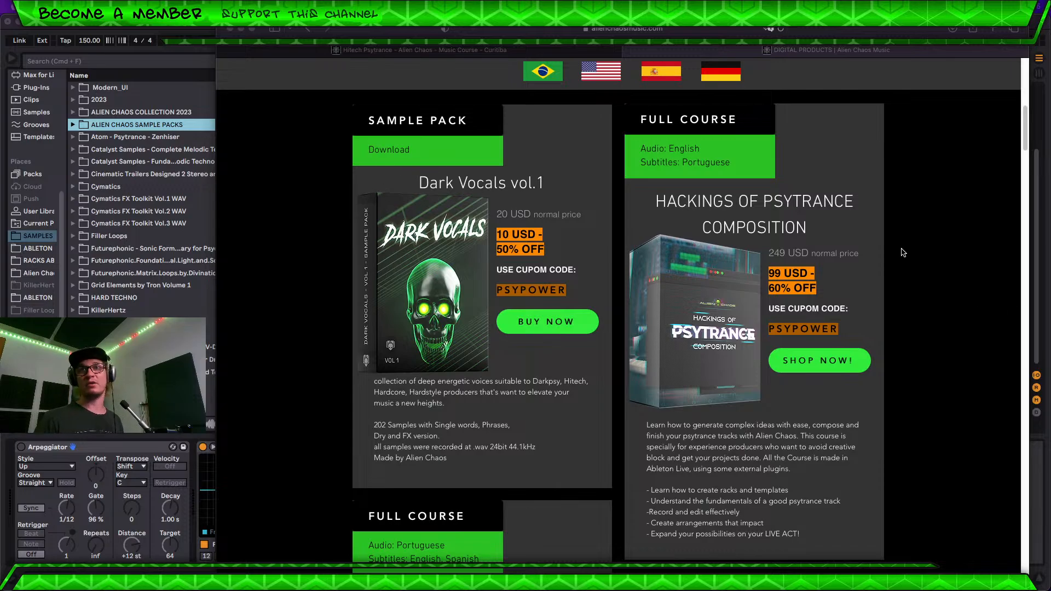
left_click(240, 29)
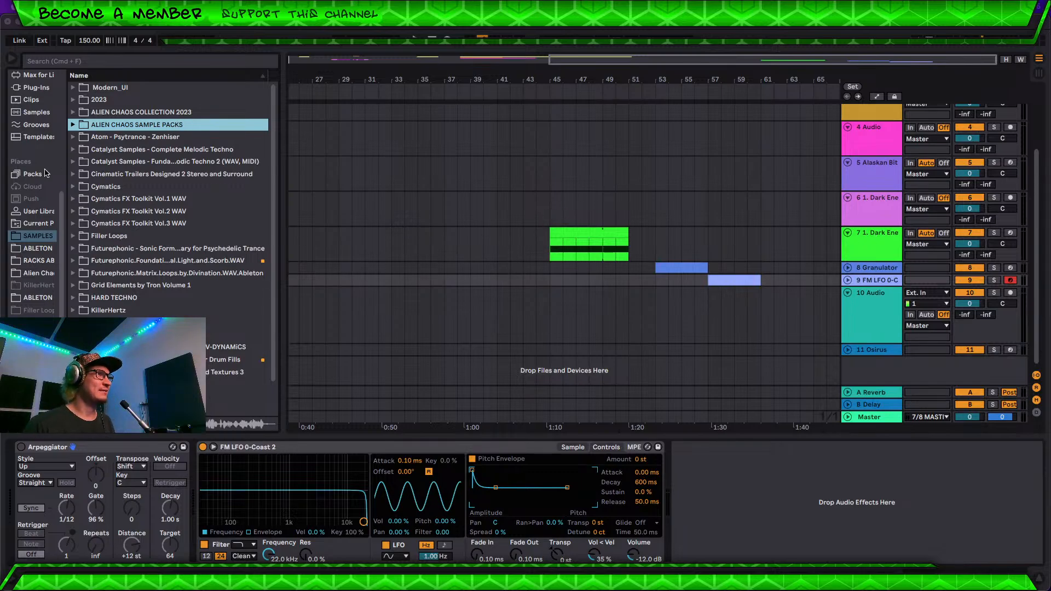
Step: Insert a new MIDI track below the Osirus track in the arrangement
scroll(75, 281, "down", 1)
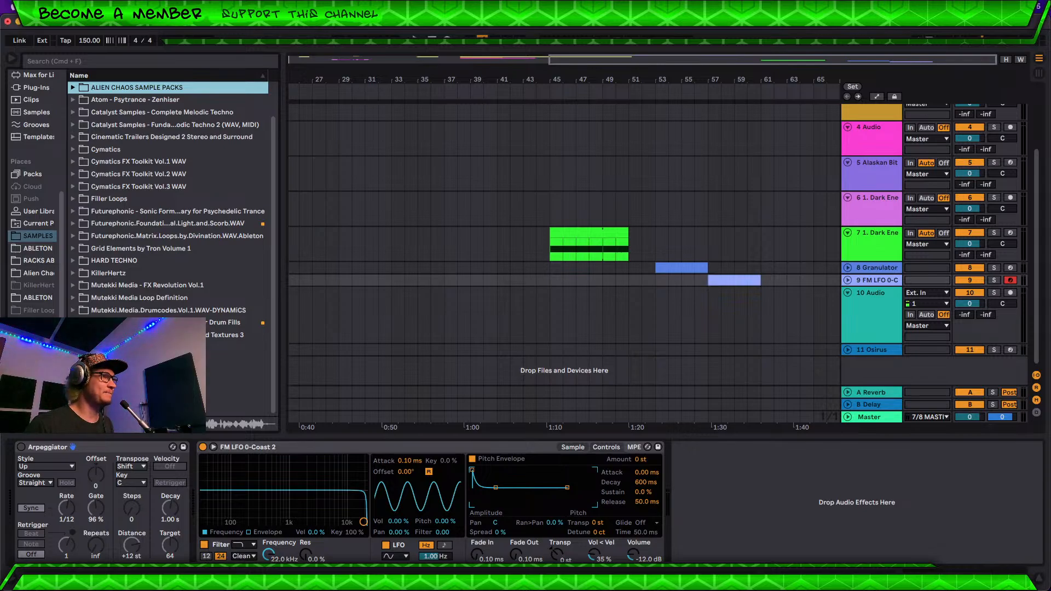
left_click(34, 289)
left_click(38, 248)
left_click(37, 236)
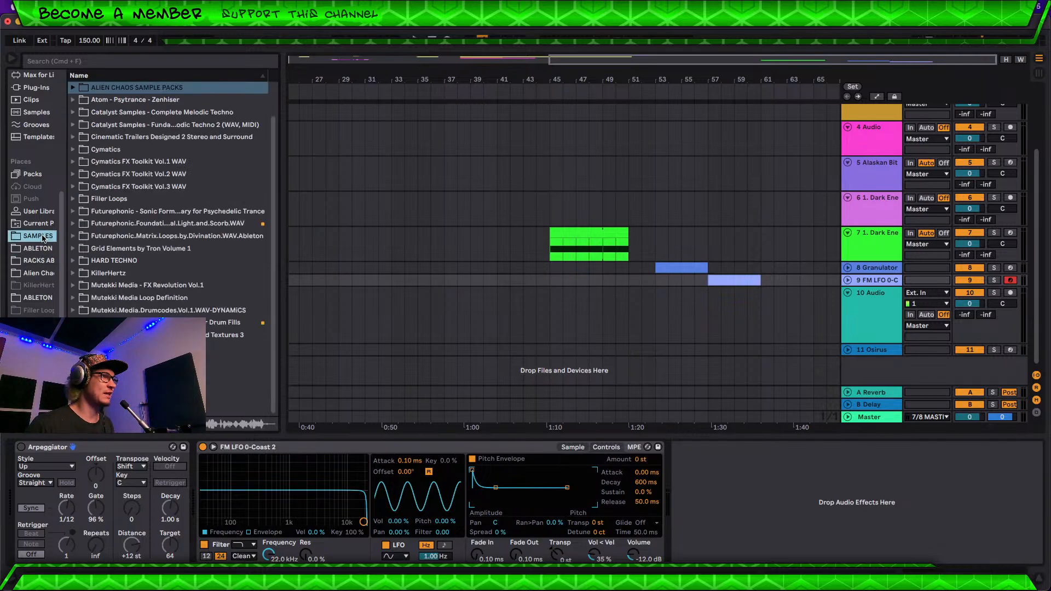
key("super+shift+t")
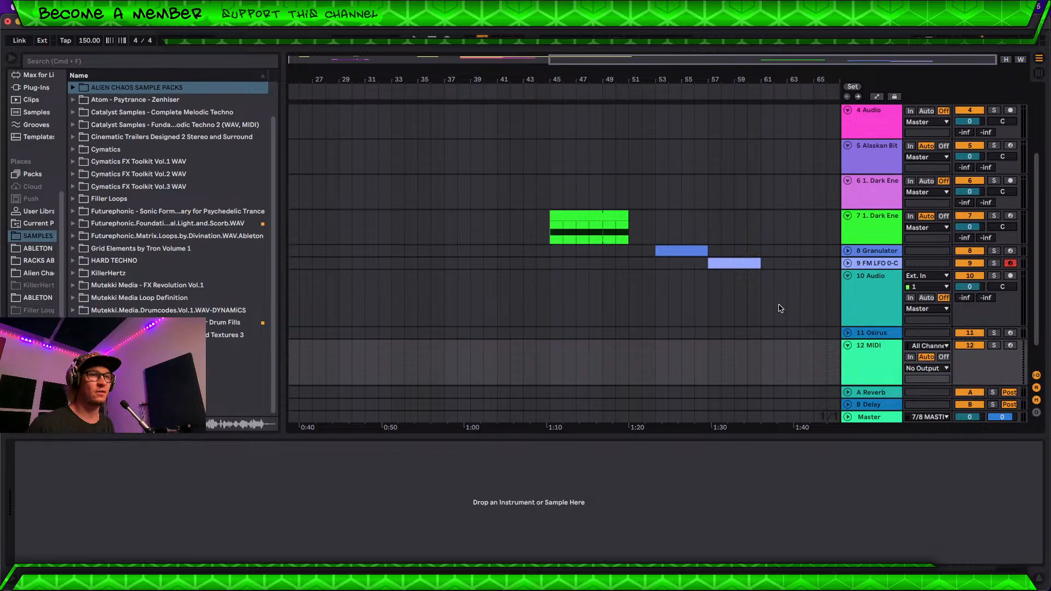
left_click_drag(782, 82, 731, 79)
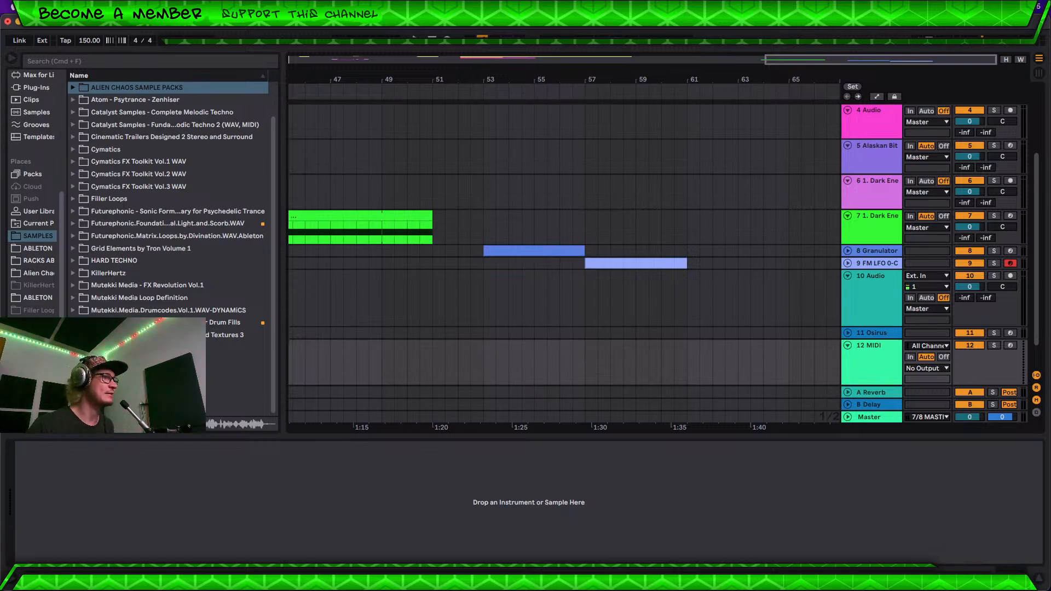
Step: Expand the Fucking Madness pack inside the ALIEN CHAOS SAMPLE PACKS folder and find its FM samples
left_click(29, 249)
left_click(42, 237)
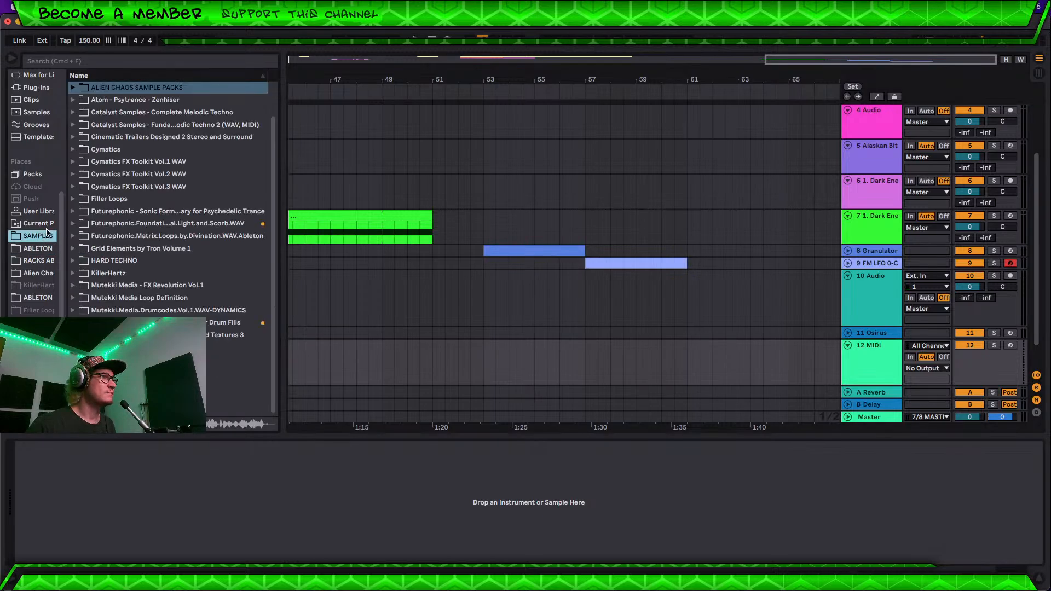
scroll(109, 161, "up", 1)
left_click(74, 125)
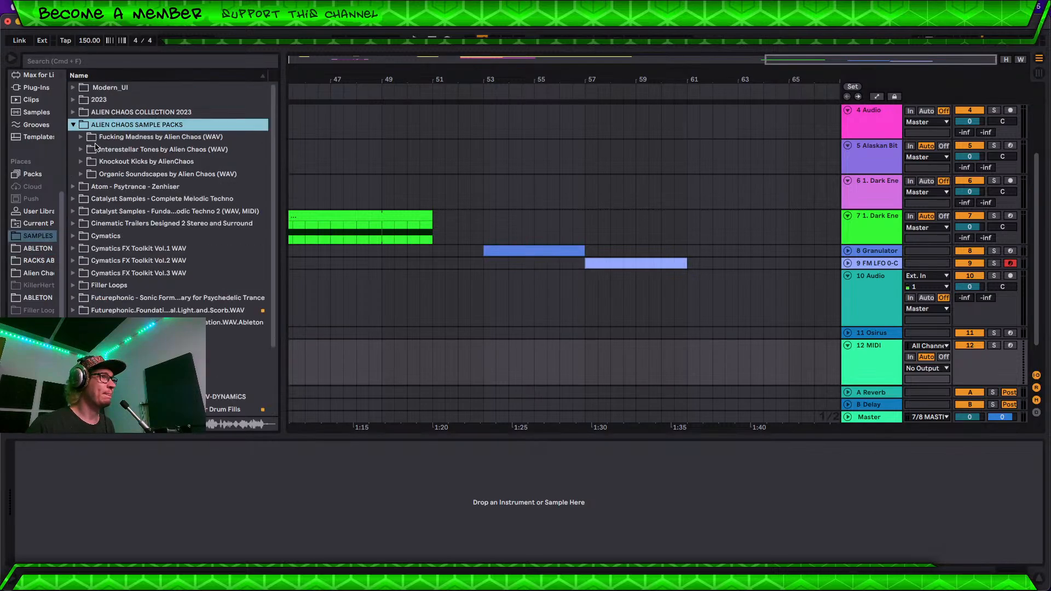
left_click(81, 138)
scroll(156, 263, "down", 12)
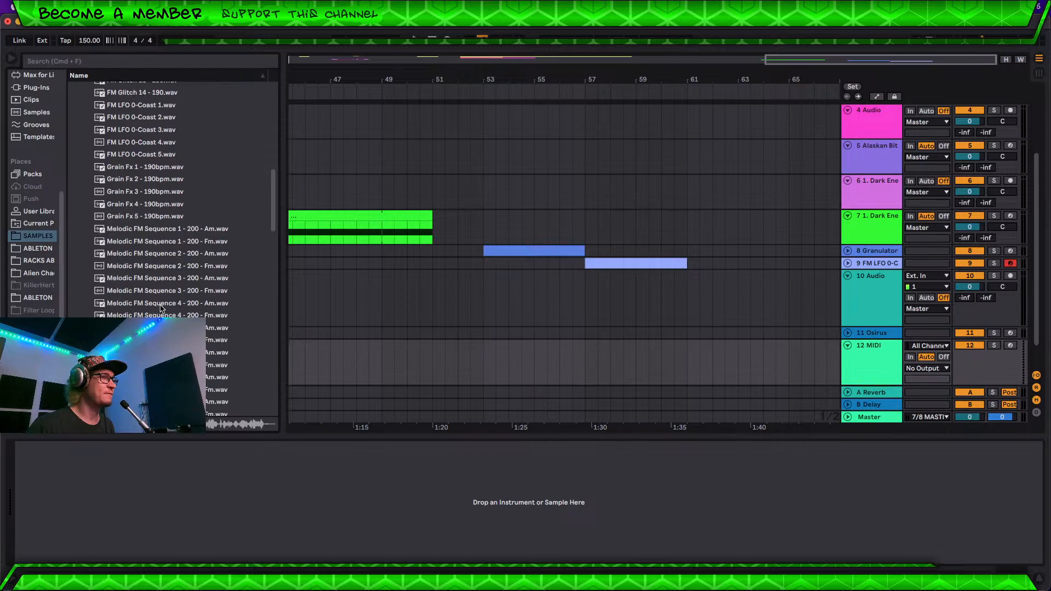
Step: Preview samples from the pack, including Melodic FM Sequence 3 - 200 - Am, FM Glitch 7 and FM Glitch 5
left_click(146, 205)
scroll(172, 280, "up", 7)
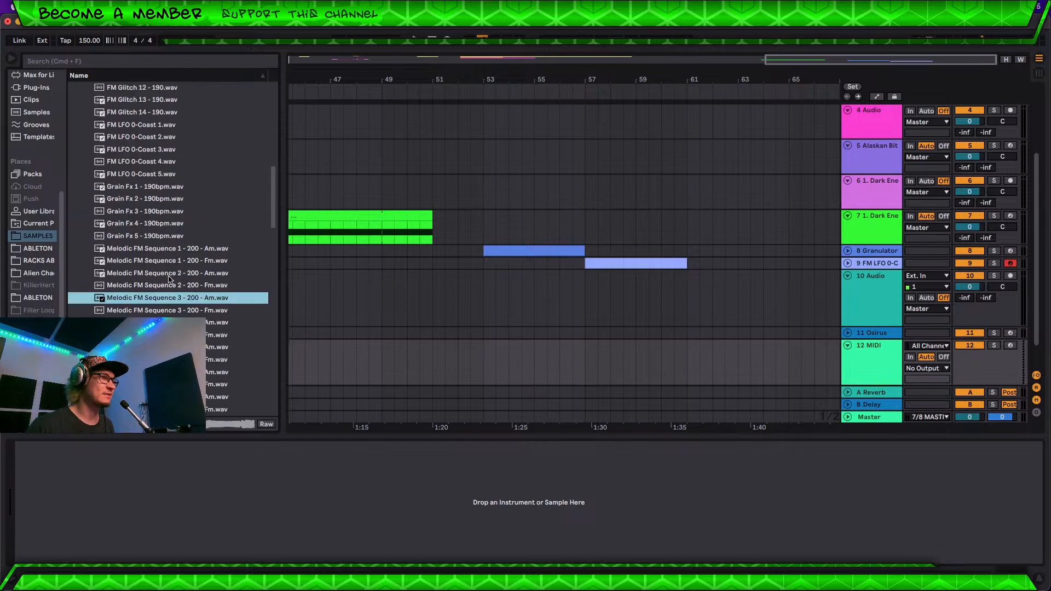
left_click(129, 301)
left_click(131, 252)
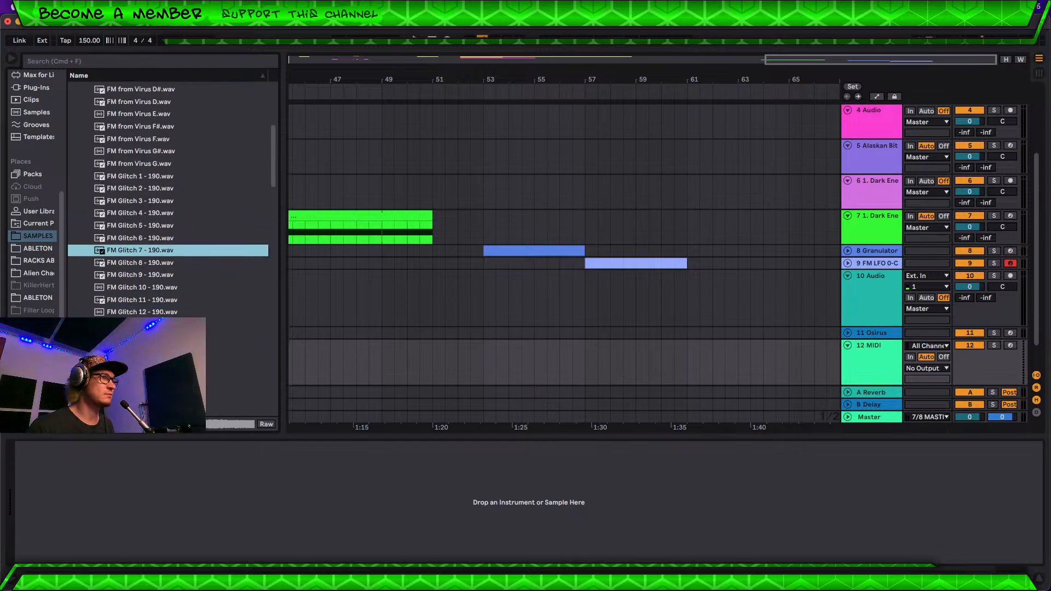
left_click(152, 263)
left_click(146, 225)
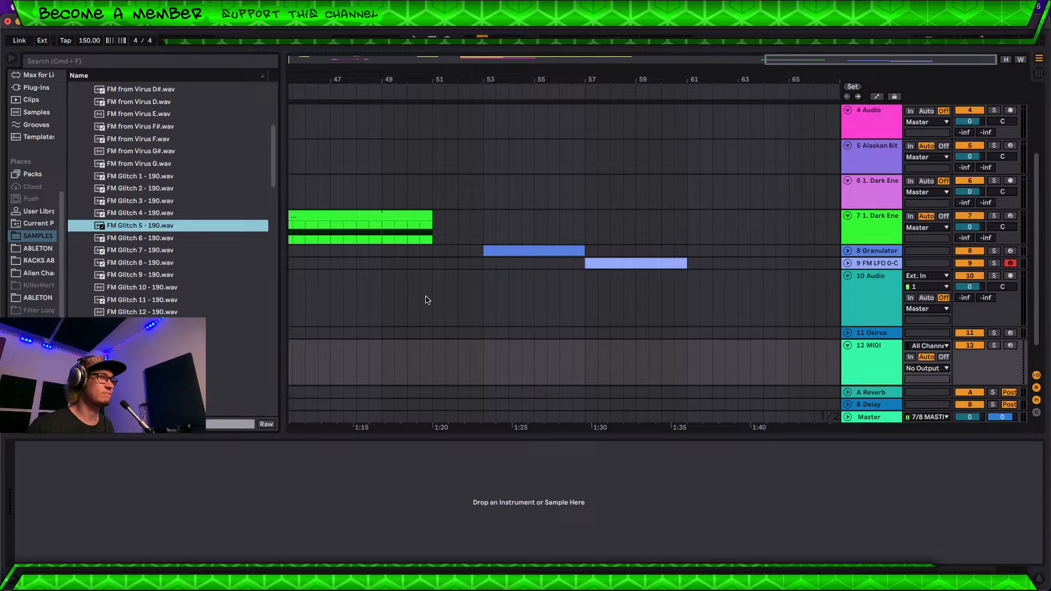
scroll(703, 341, "down", 2)
key("space")
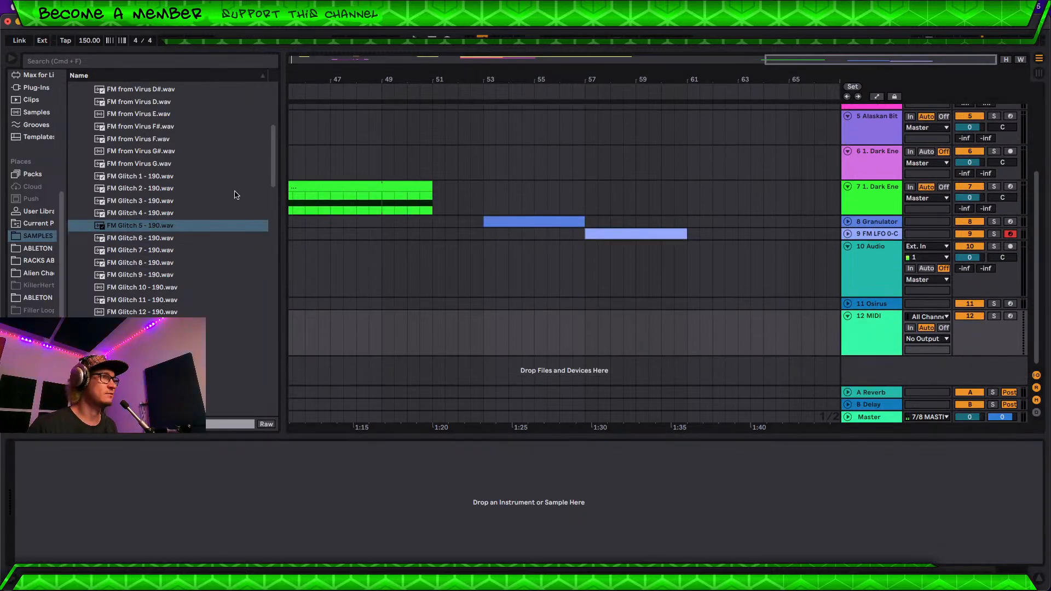
Step: Load FM Glitch 5 - 190 as an instrument on the new MIDI track and move its start point about a quarter into the sample
double_click(155, 225)
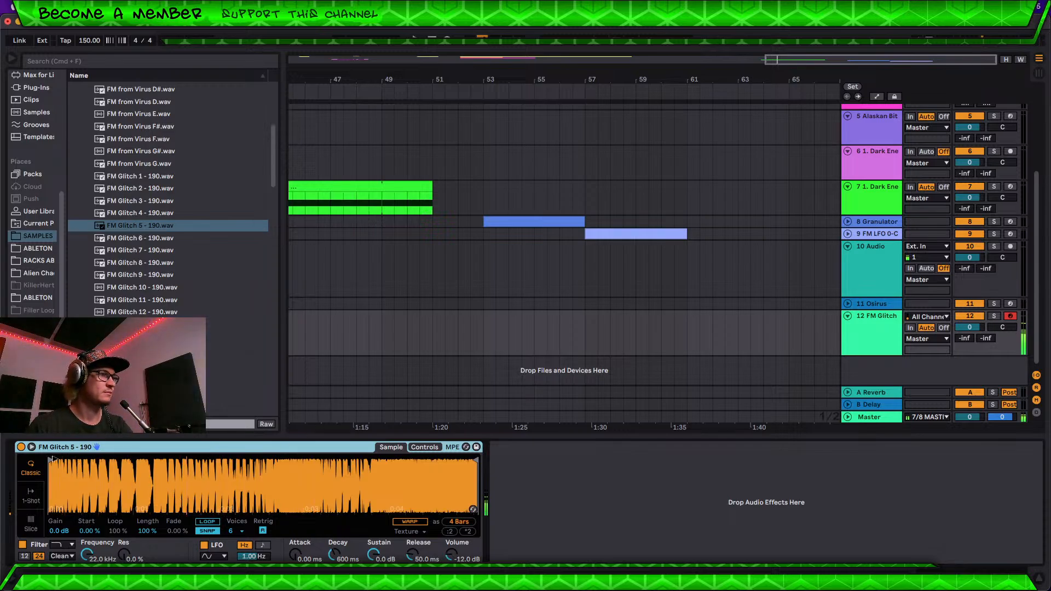
left_click_drag(49, 459, 159, 455)
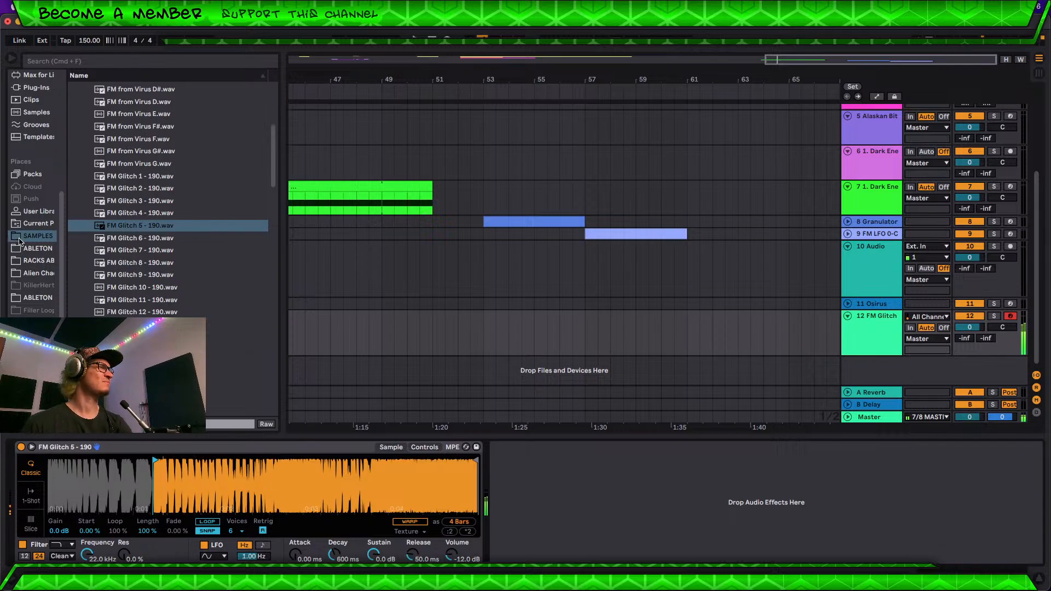
Step: Add Hybrid Reverb and Reverb effects after the FM Glitch instrument, and set the Reverb's decay to 18.5 s
scroll(33, 165, "up", 5)
left_click(47, 129)
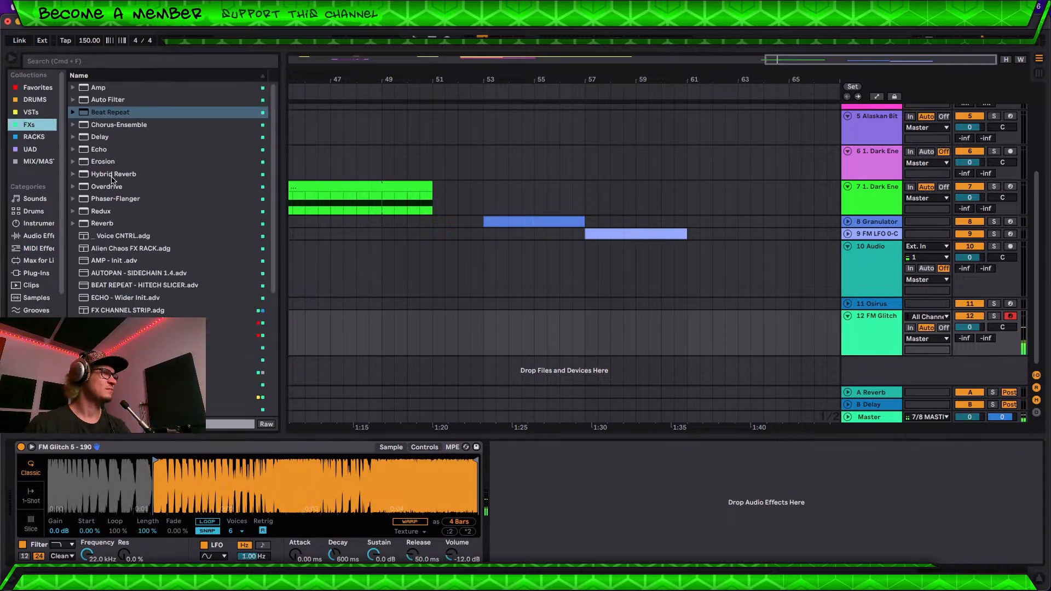
left_click_drag(112, 176, 532, 481)
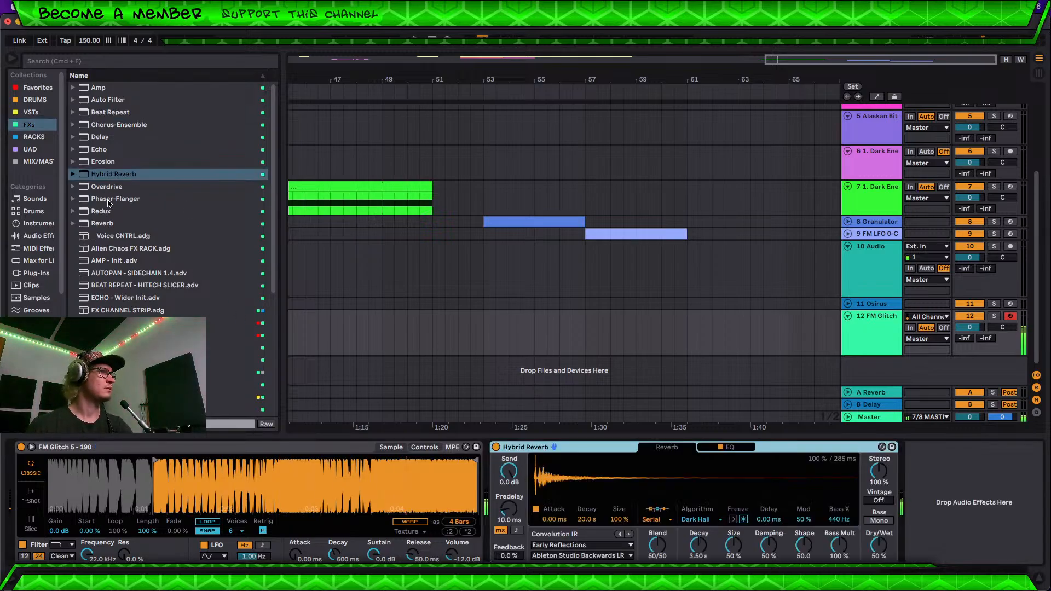
left_click(110, 225)
left_click_drag(888, 485, 889, 486)
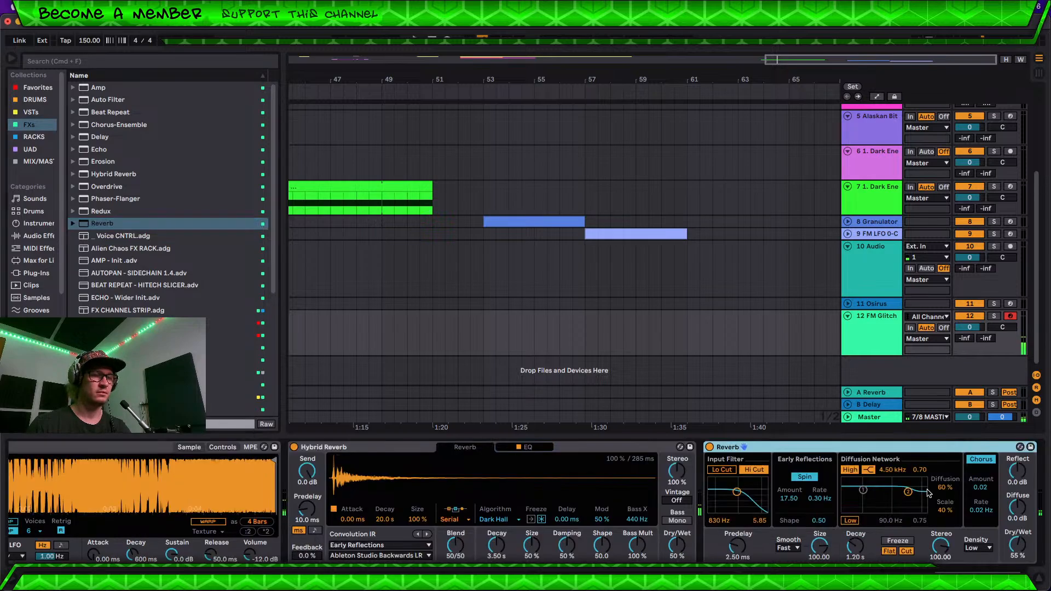
left_click_drag(851, 549, 850, 532)
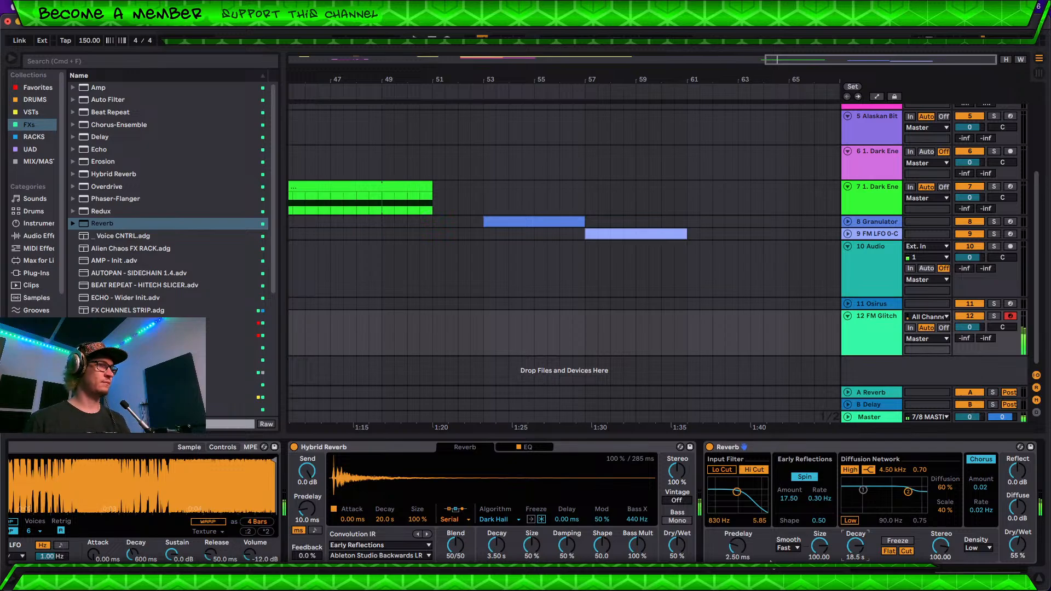
Step: Set the FM Glitch instrument's filter resonance to 52% and its filter frequency to 5.35 kHz
scroll(927, 571, "left", 5)
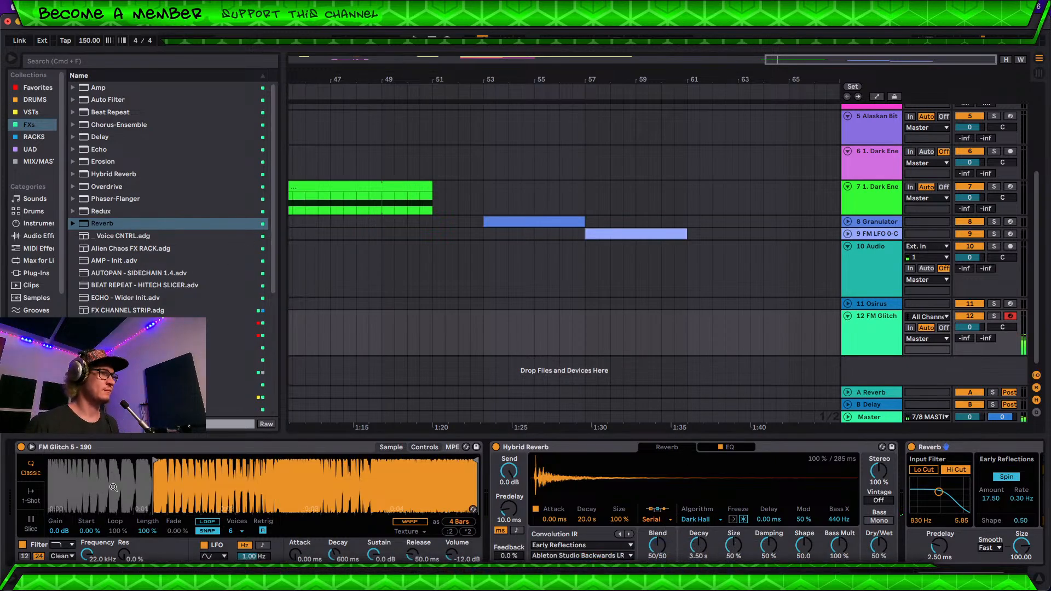
left_click(69, 545)
left_click(63, 522)
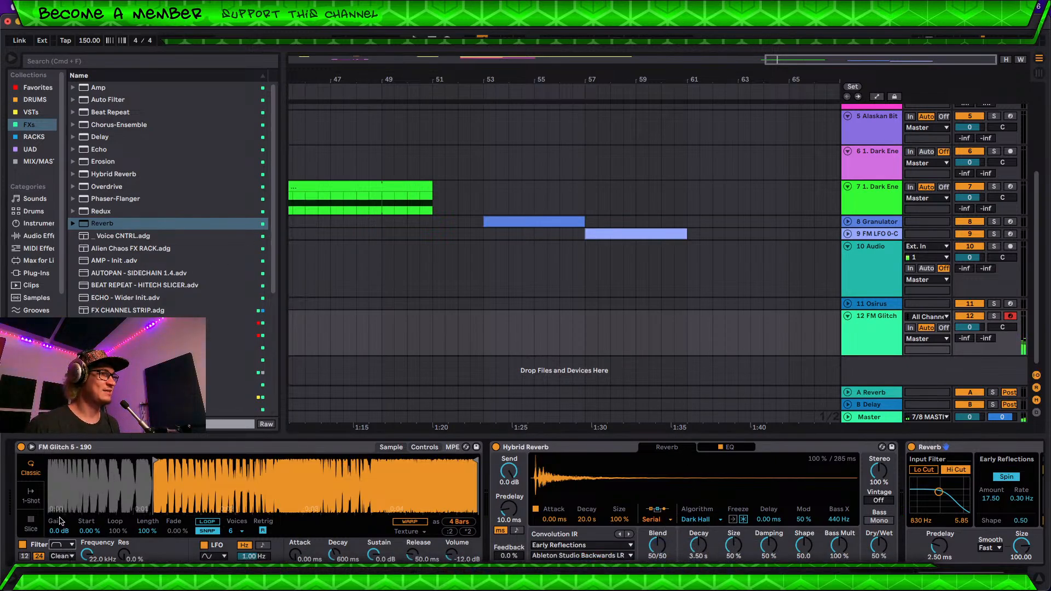
left_click_drag(124, 554, 124, 514)
mouse_move(86, 555)
left_mouse_down()
mouse_move(87, 588)
mouse_move(87, 543)
left_mouse_up()
Step: Return to the FM Glitch samples in the SAMPLES folder
scroll(37, 317, "down", 5)
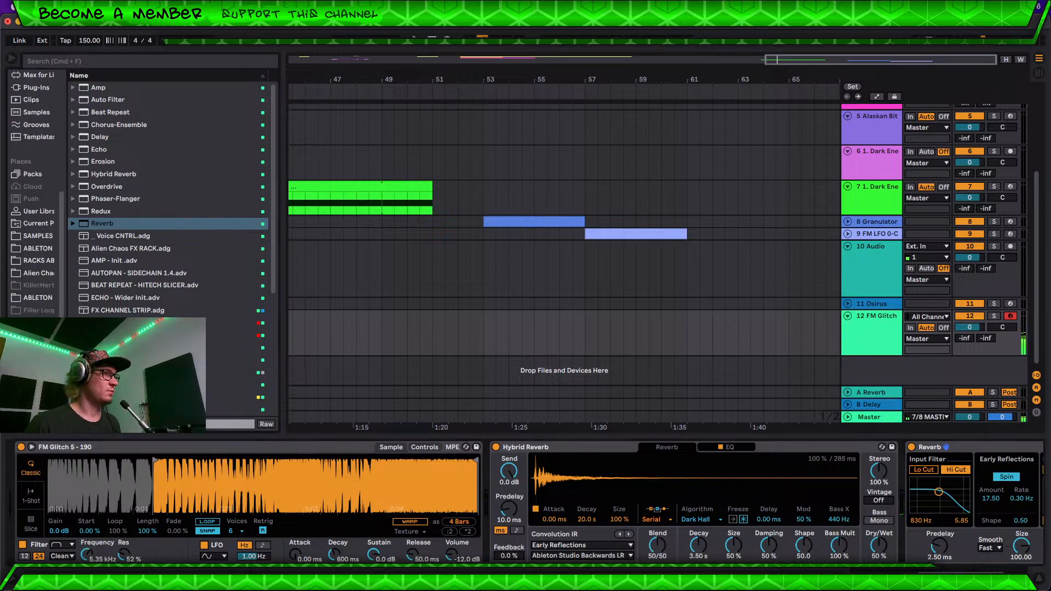
left_click(37, 347)
left_click(36, 237)
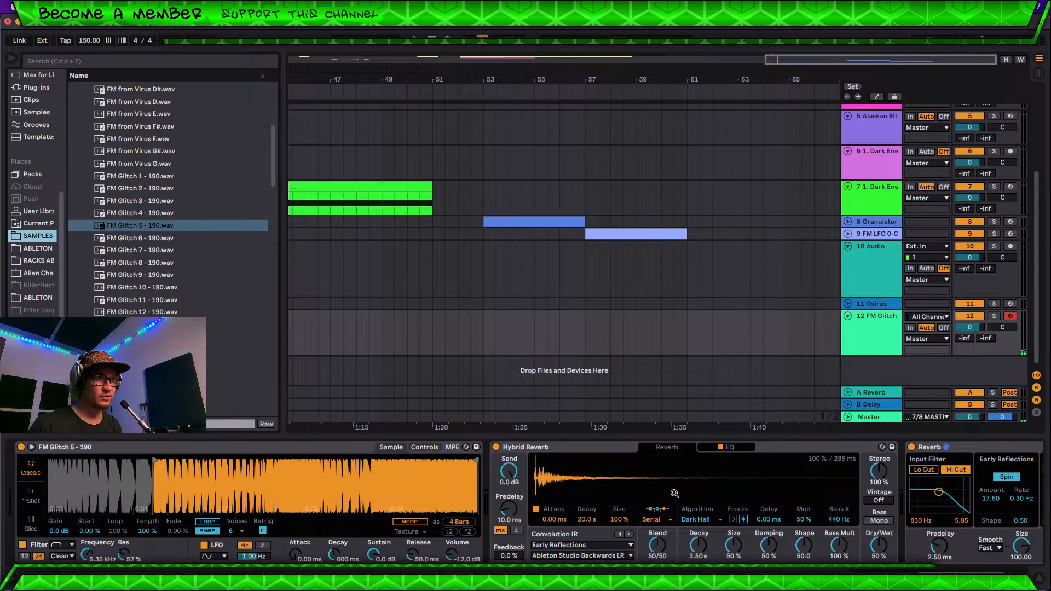
left_click(931, 470)
scroll(815, 553, "right", 8)
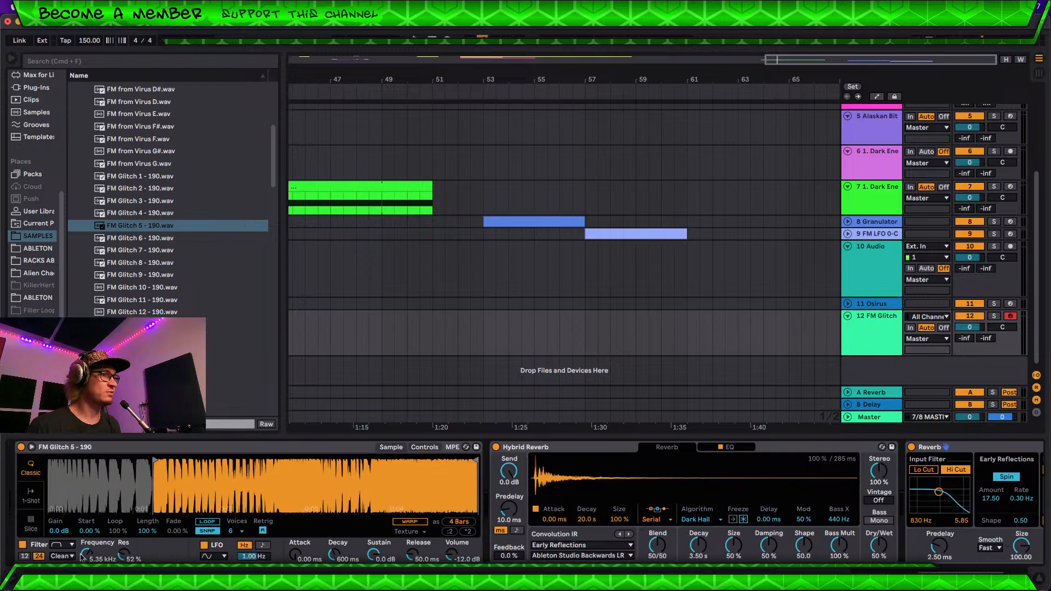
Step: Sweep the FM Glitch instrument's filter frequency down while auditioning the sound, and leave it at 694 Hz
mouse_move(85, 555)
left_mouse_down()
mouse_move(85, 587)
mouse_move(85, 569)
left_mouse_up()
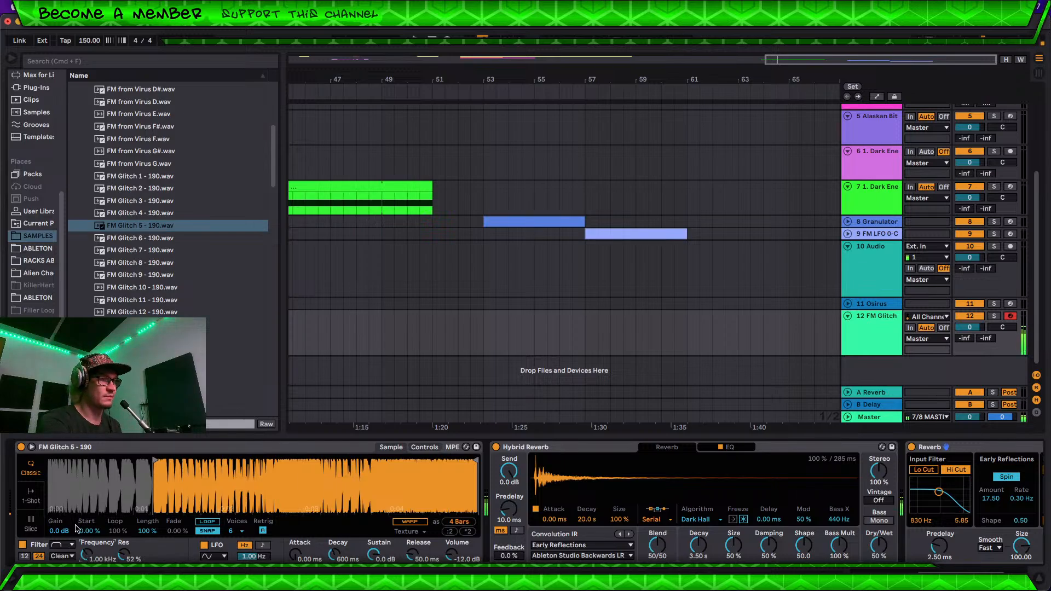
left_click_drag(76, 547, 77, 531)
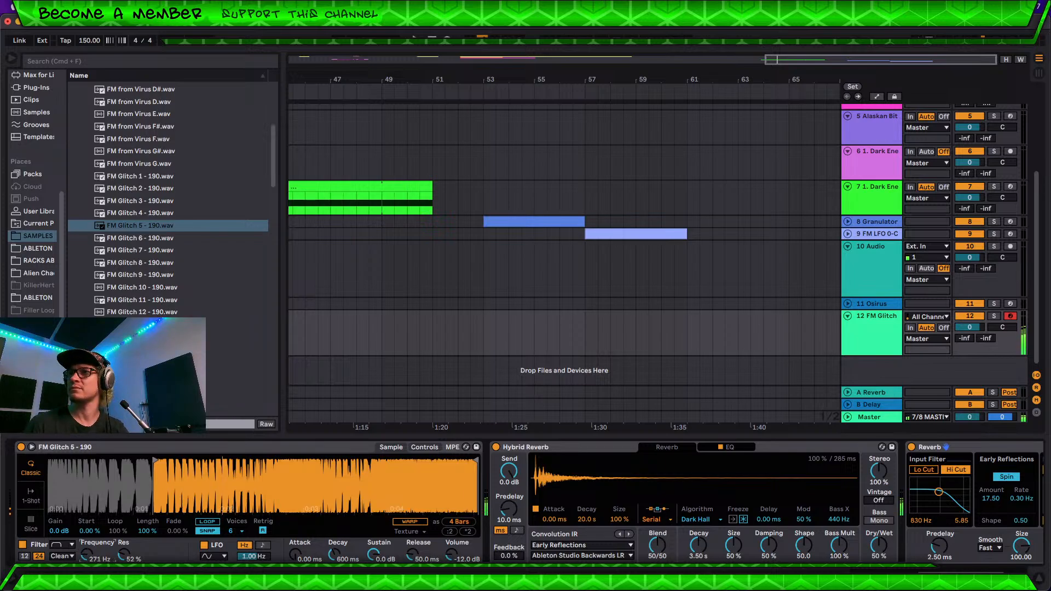
left_click_drag(86, 556, 86, 545)
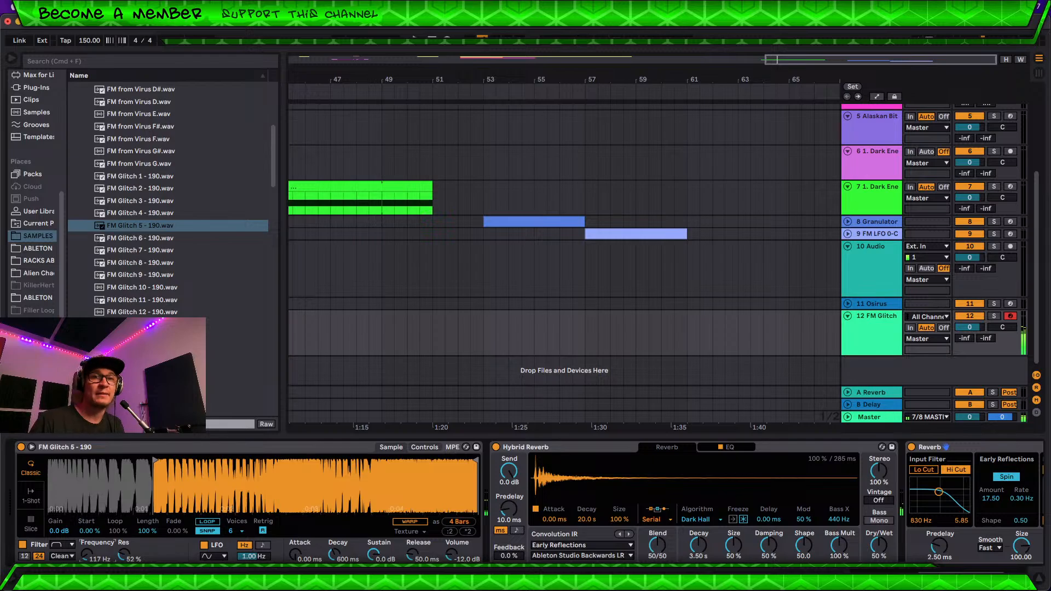
left_click_drag(86, 556, 86, 545)
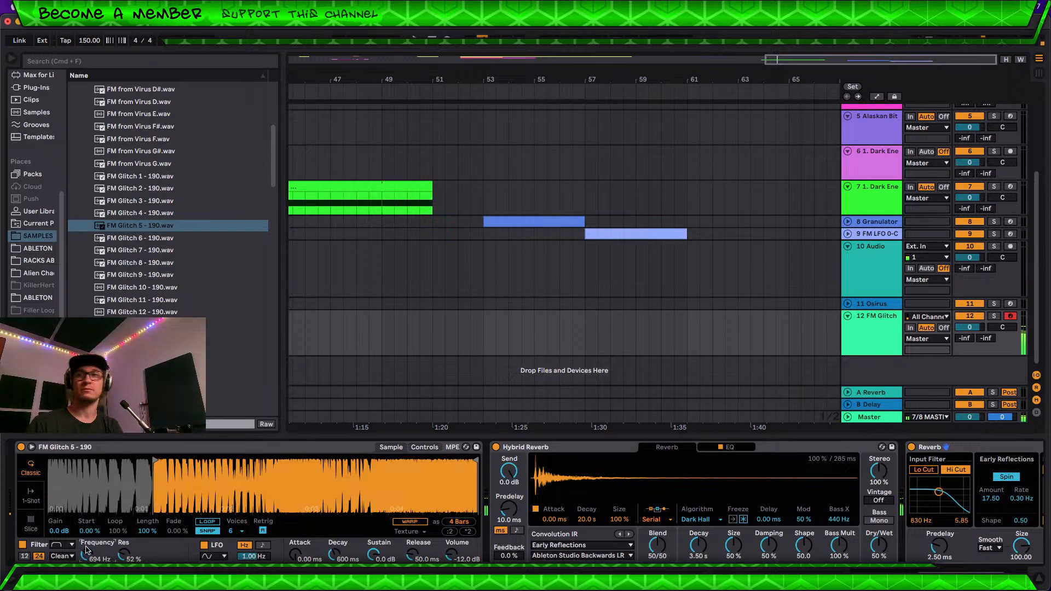
Step: Bypass the Reverb effect and set the Hybrid Reverb's blend to 100/0
left_click(912, 447)
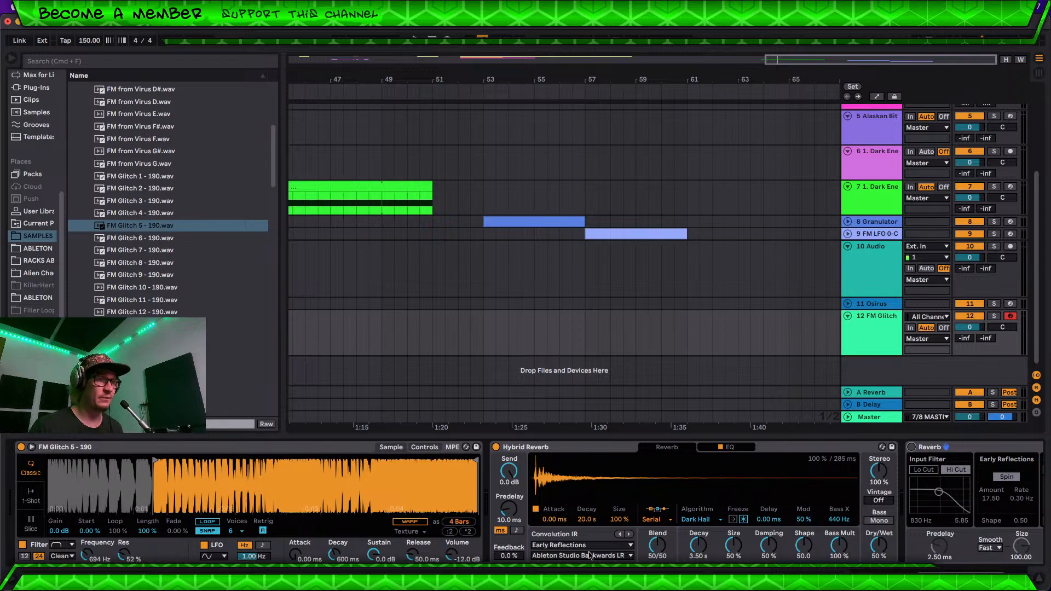
left_click_drag(658, 545, 657, 510)
left_click_drag(659, 549, 658, 520)
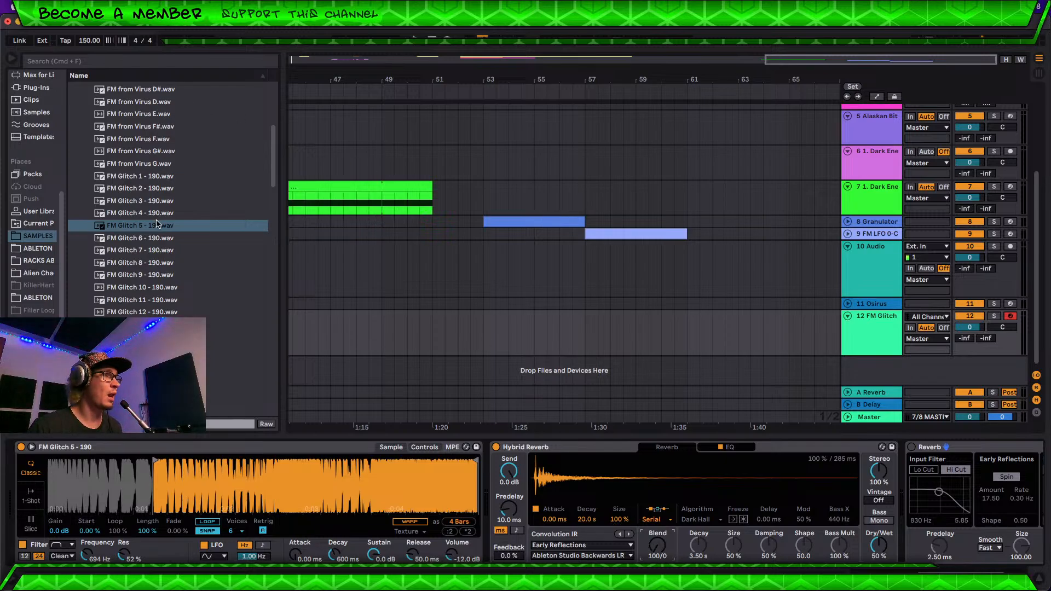
Step: Place FM Glitch 5 - 190 on a new audio track at about bar 62 and copy Hybrid Reverb and Reverb onto it
left_click_drag(108, 229, 732, 364)
left_click_drag(823, 334, 729, 336)
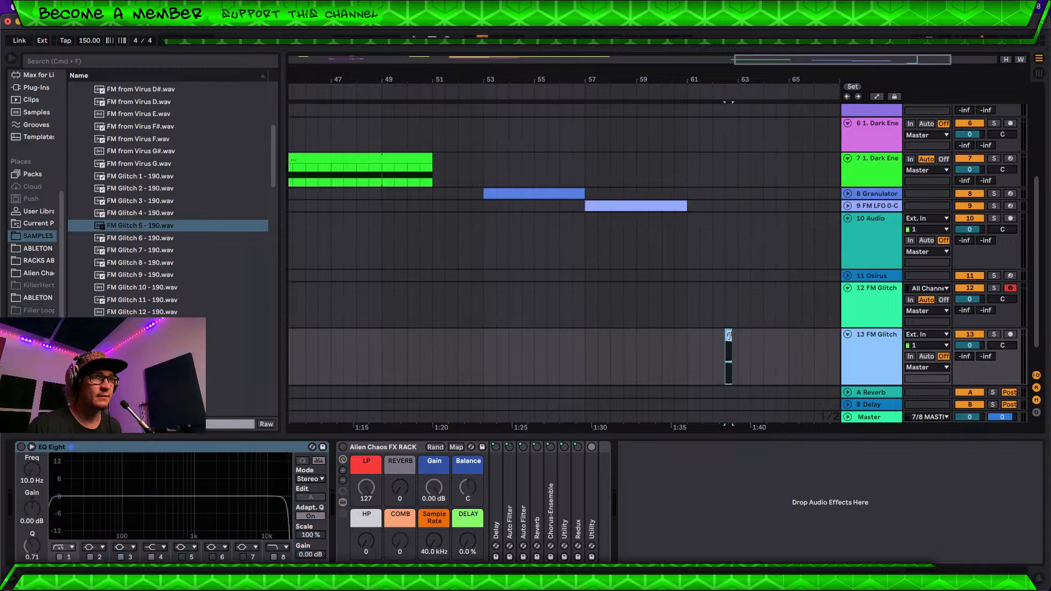
left_click(885, 299)
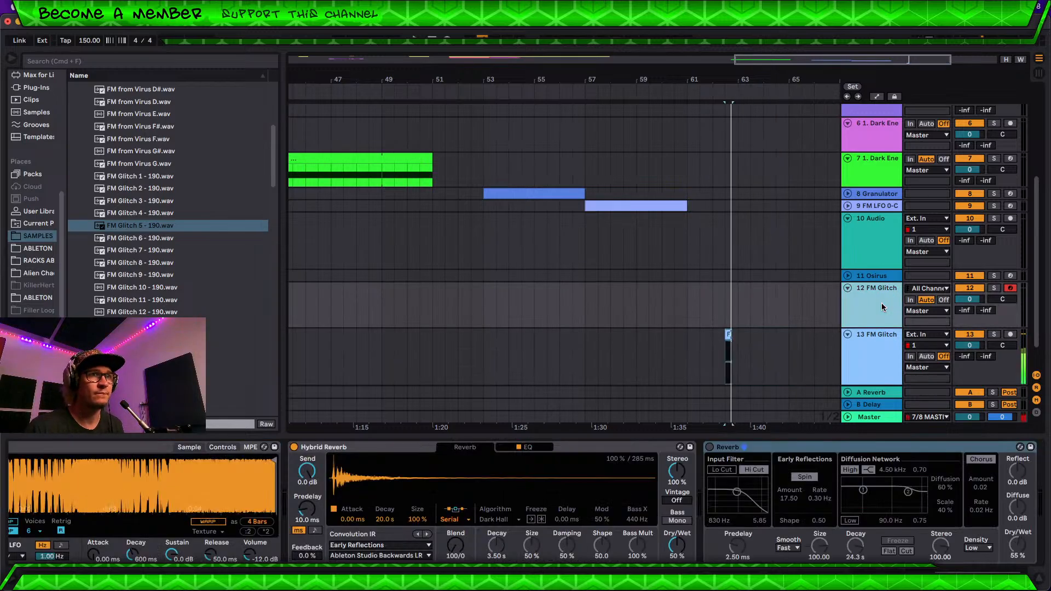
left_click(736, 447)
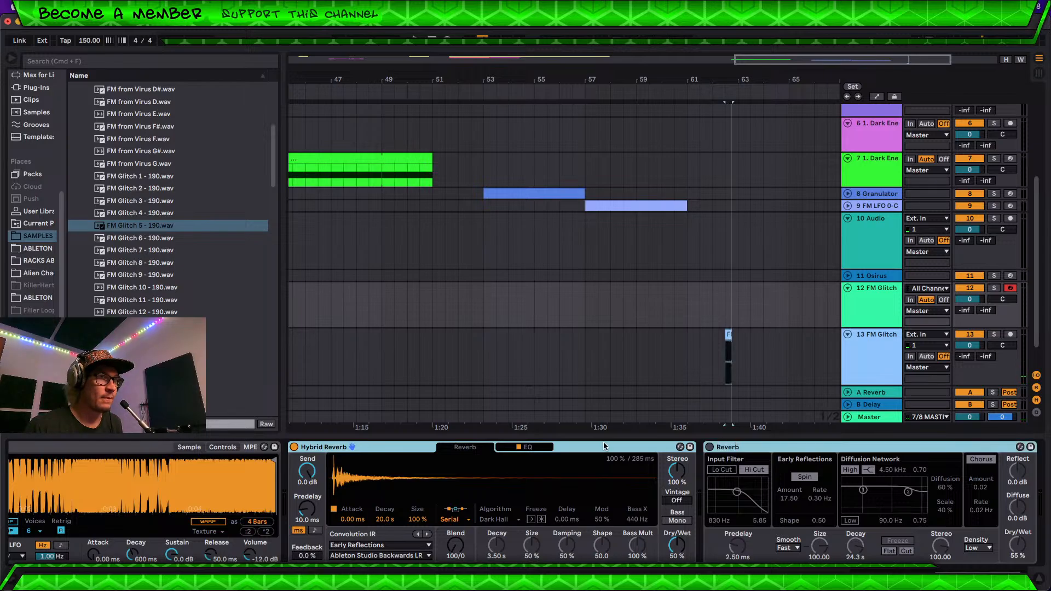
left_click(755, 333)
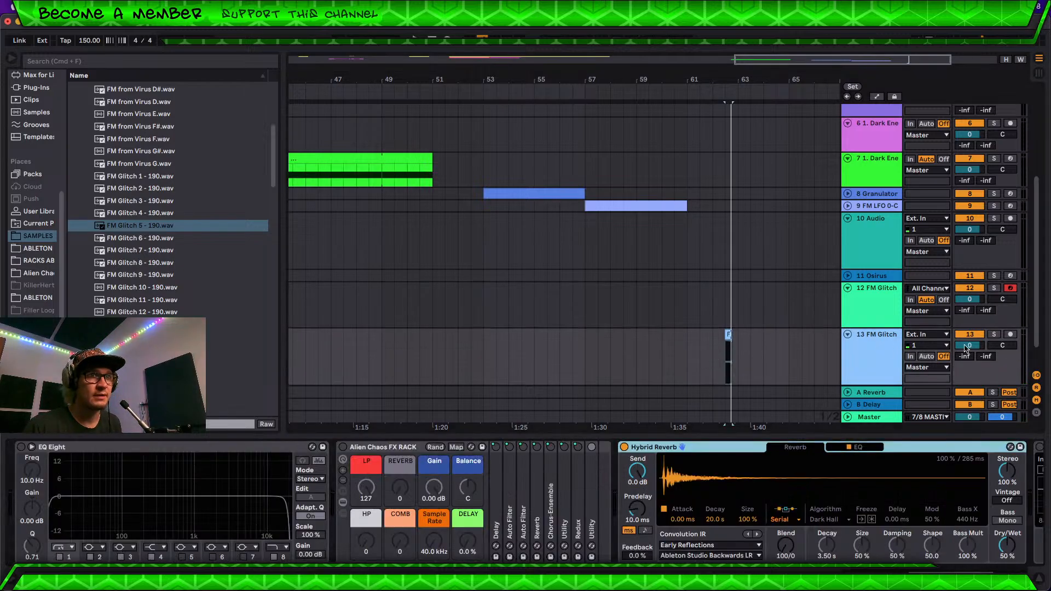
Step: Set the new FM Glitch audio track's volume to -3.5 dB and turn off warping for its clip
left_click_drag(969, 345, 969, 352)
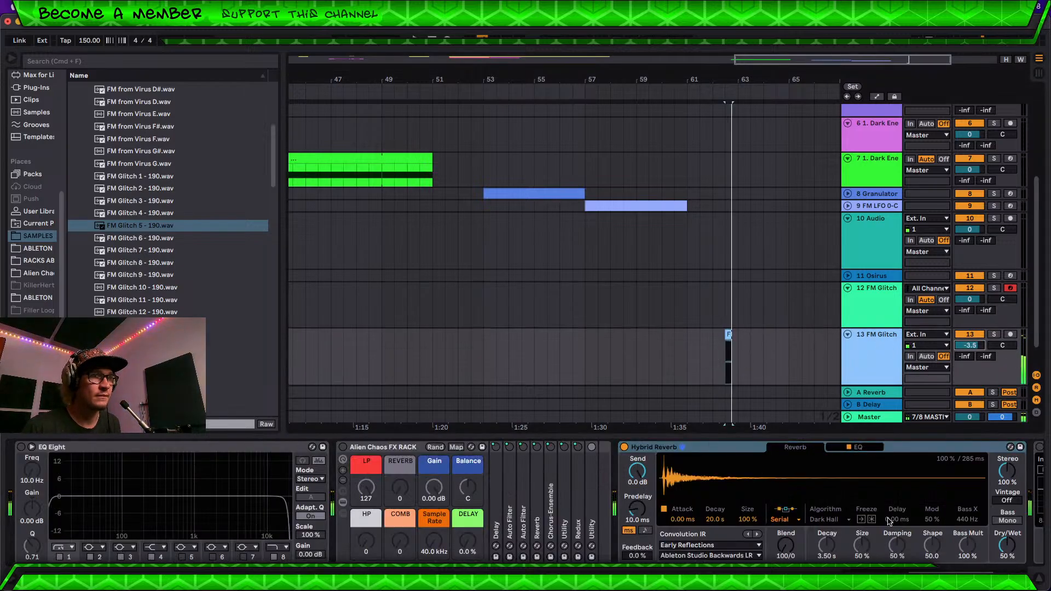
left_click(966, 573)
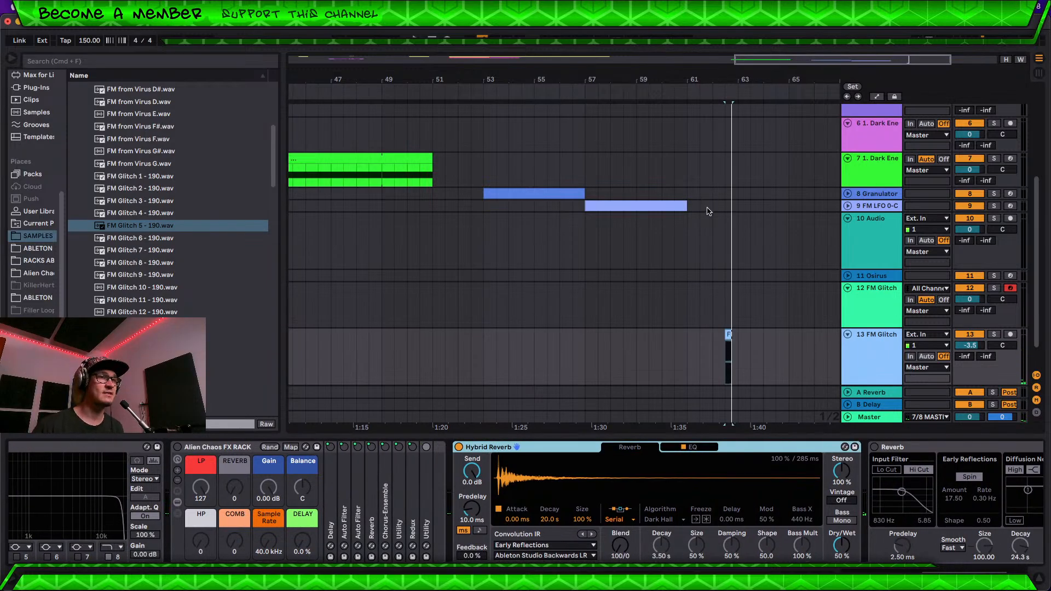
double_click(731, 343)
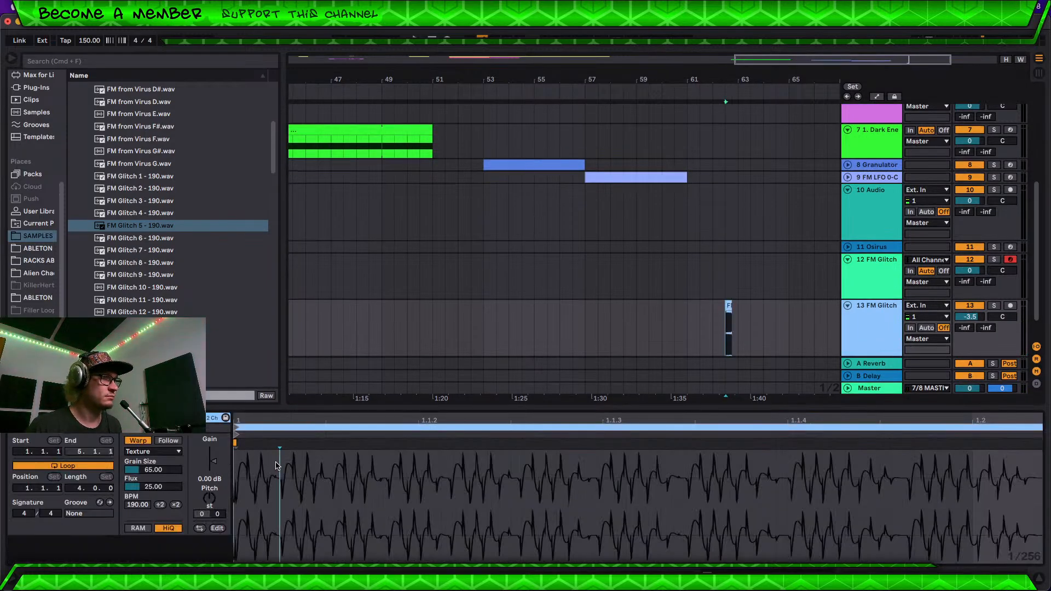
double_click(311, 418)
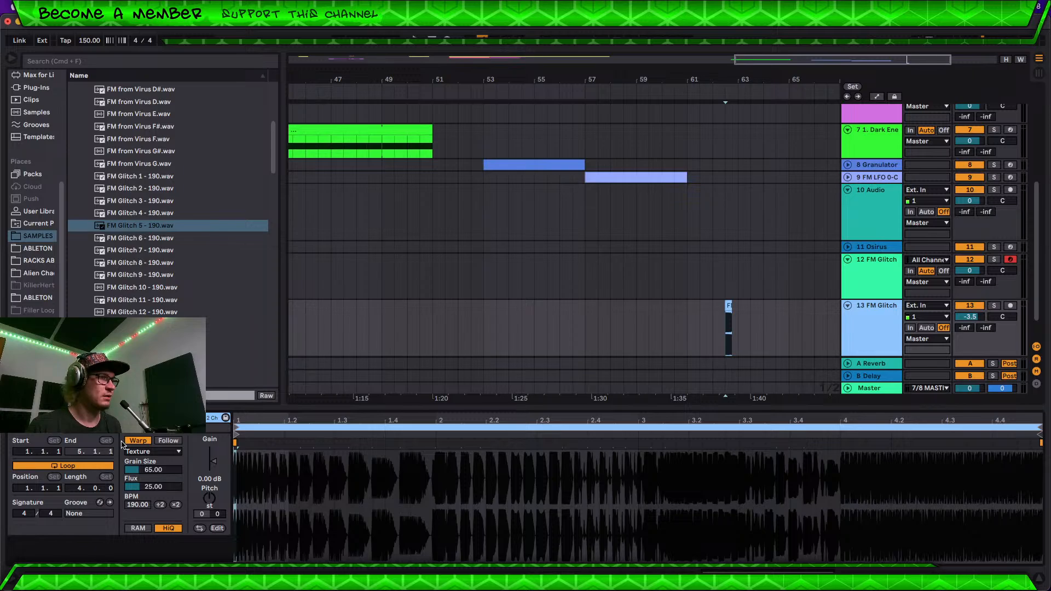
left_click(137, 440)
key("space")
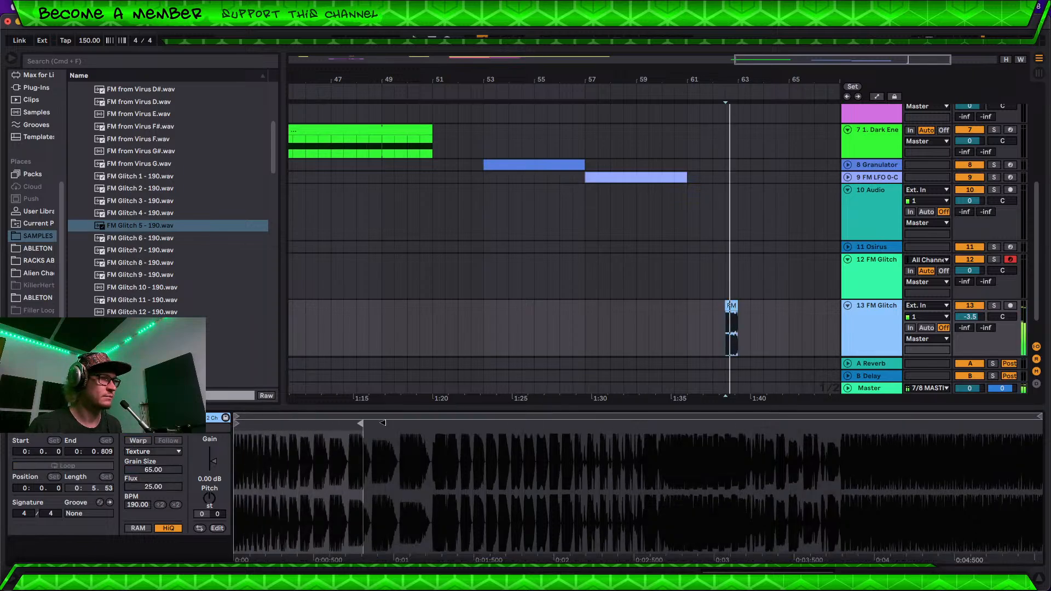
Step: Trim the FM Glitch clip to start at 1.886 s and end at 3.756 s, and transpose it by +25 semitones
left_click_drag(383, 422, 685, 423)
left_click_drag(237, 424, 539, 424)
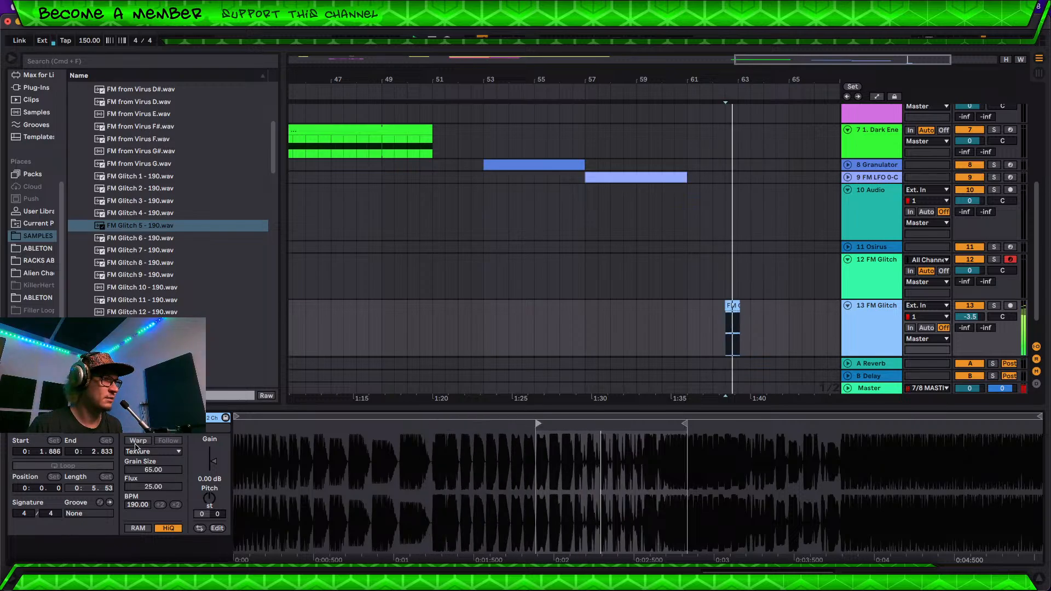
left_click_drag(205, 495, 205, 463)
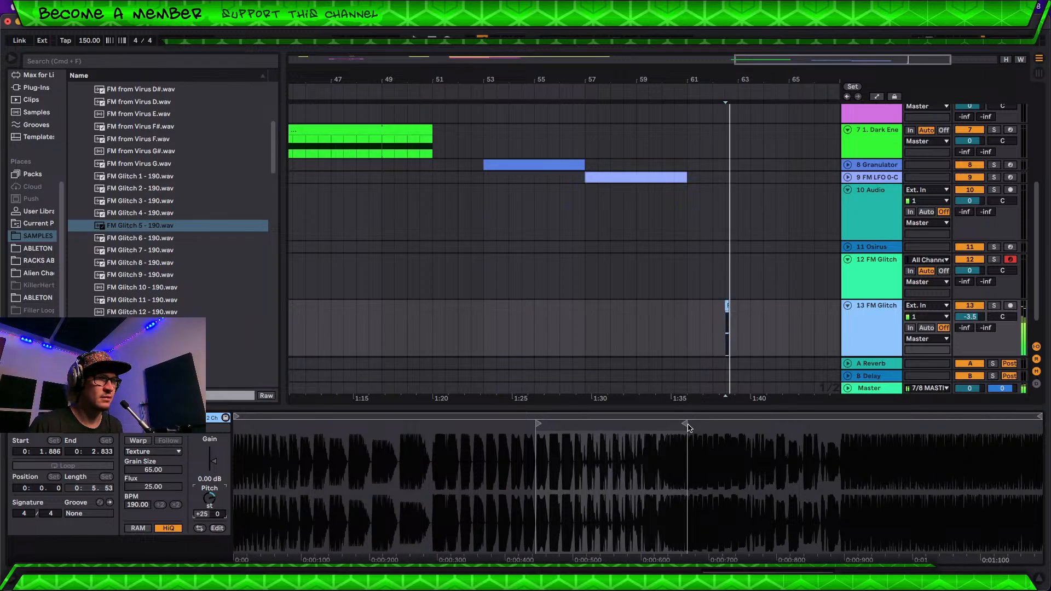
mouse_move(689, 427)
left_mouse_down()
mouse_move(882, 425)
mouse_move(832, 424)
left_mouse_up()
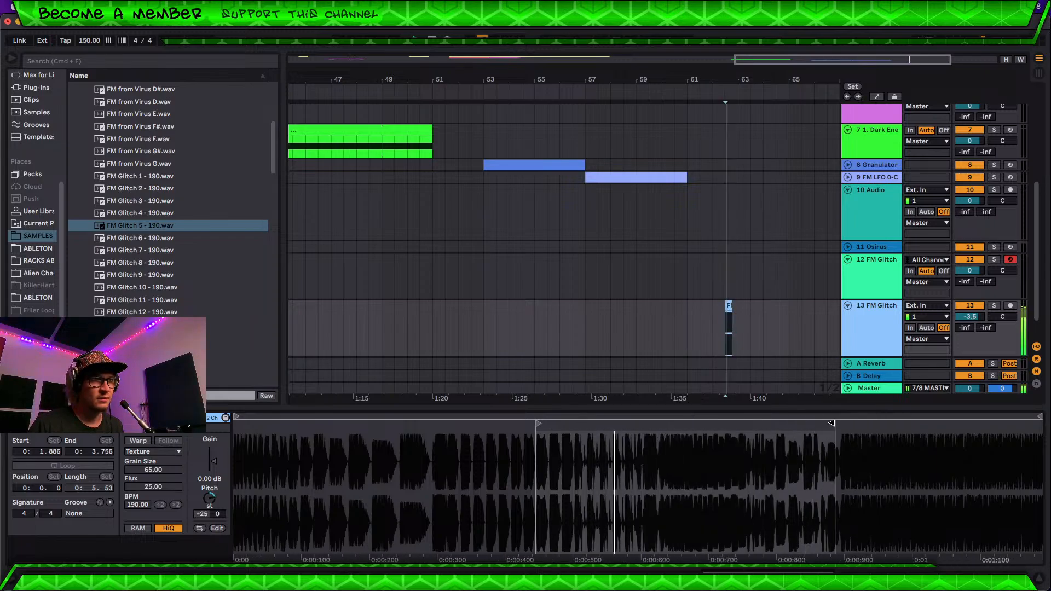
Step: Audition the Hybrid Reverb's Early Reflections impulse responses on the audio track and settle on Deep Stone LR
left_click(875, 317)
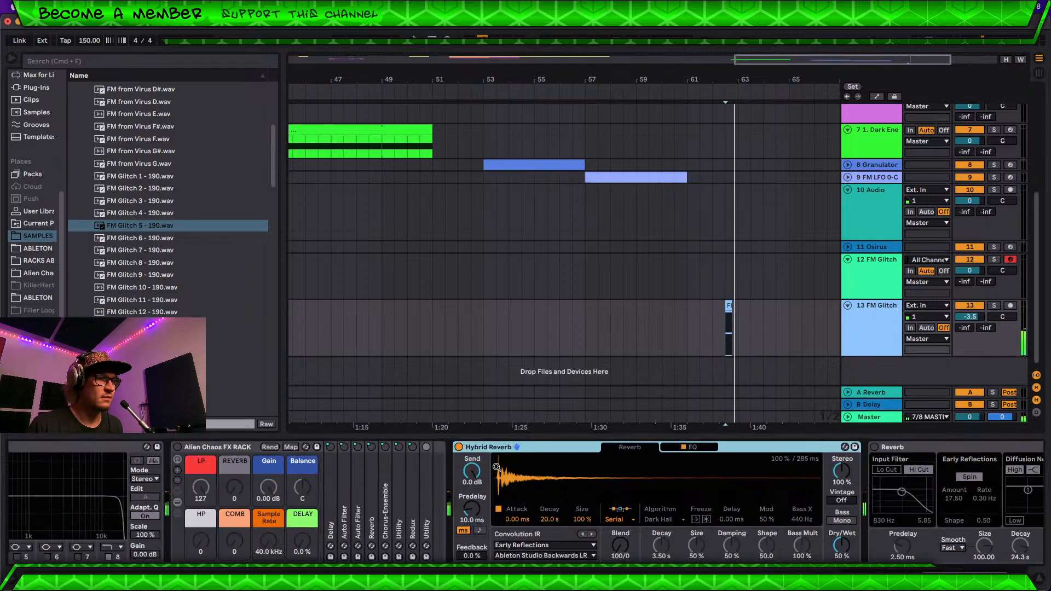
left_click(592, 536)
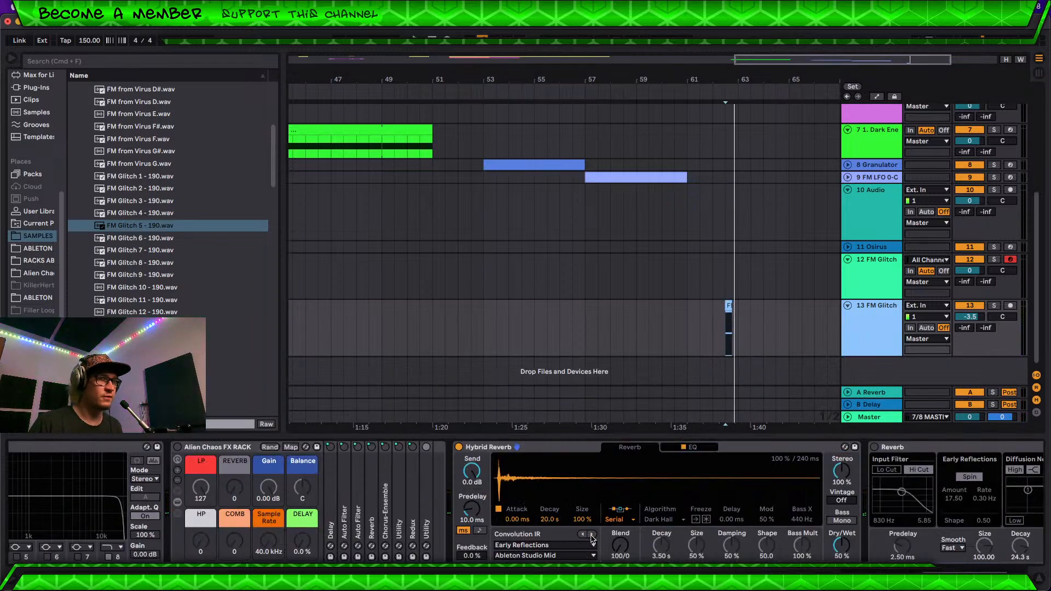
left_click(592, 535)
left_click(592, 536)
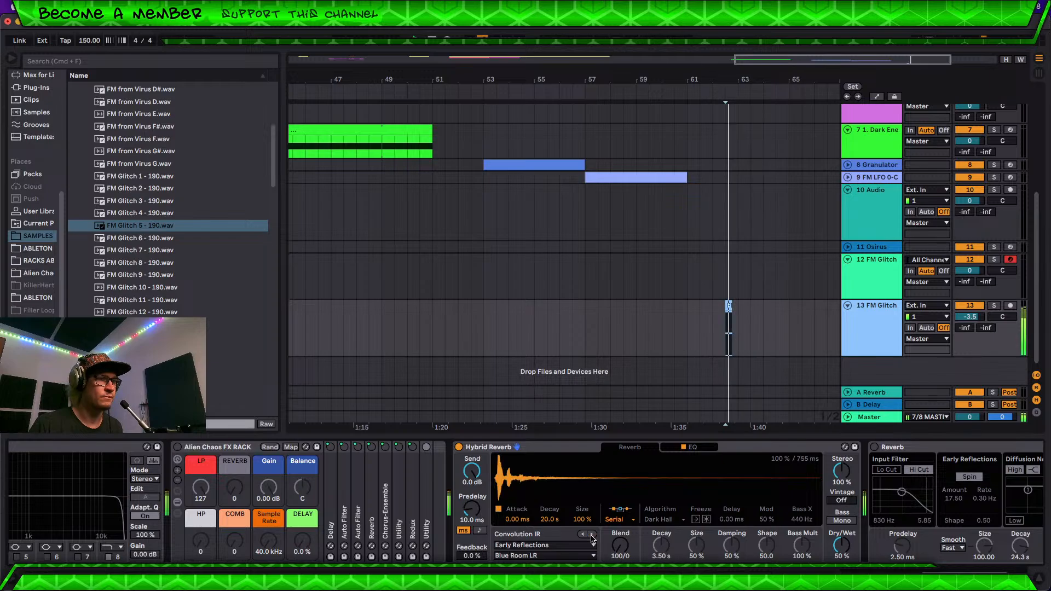
left_click(591, 535)
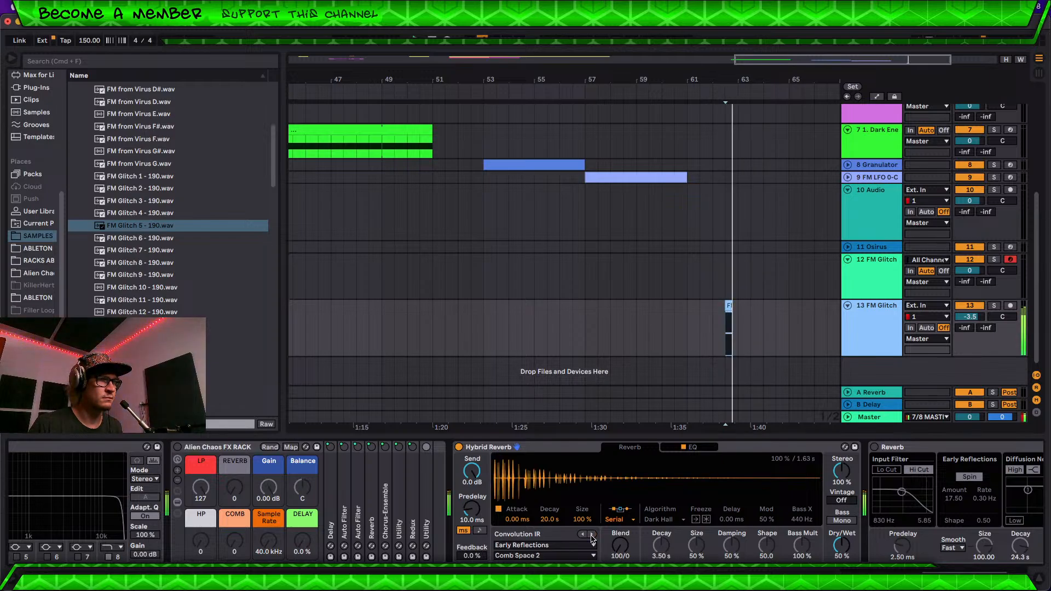
left_click(591, 535)
left_click(591, 536)
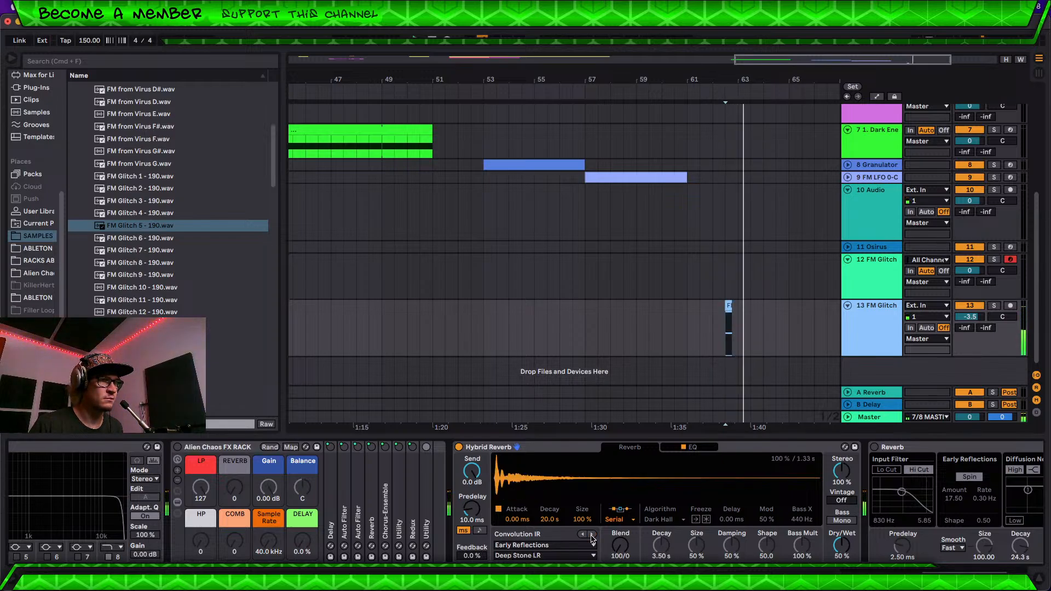
Step: Set the Hybrid Reverb's blend to 0/100 and its algorithm decay to 60 s, and play the result
left_click_drag(627, 548, 627, 509)
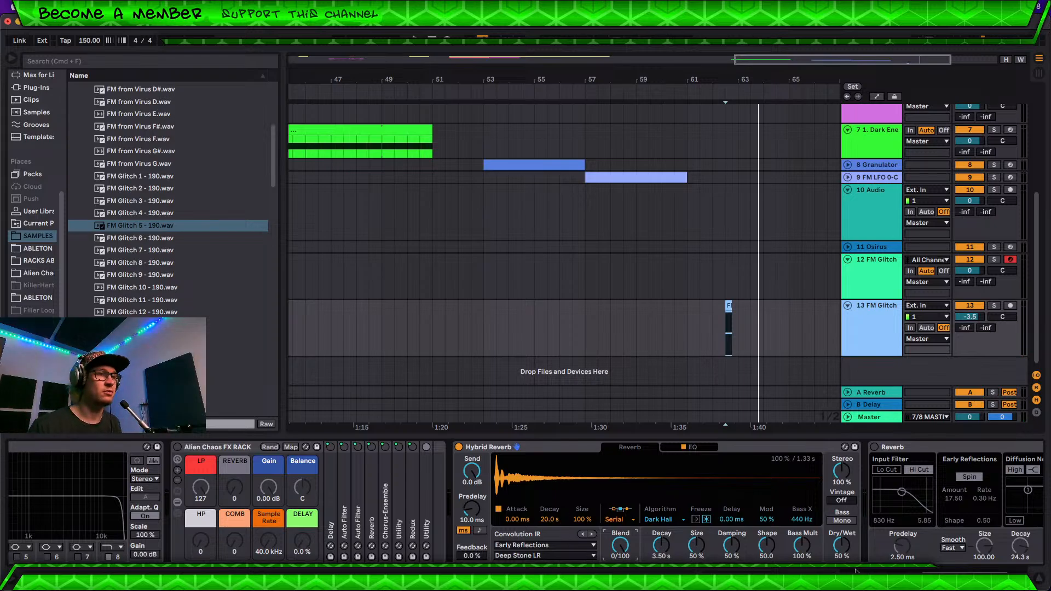
left_click(905, 459)
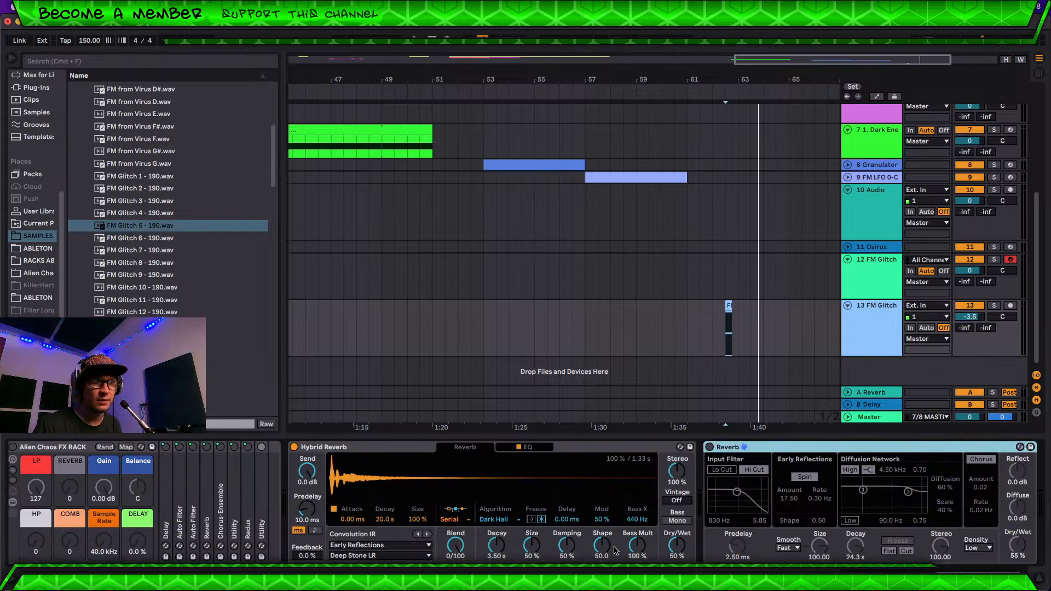
mouse_move(449, 551)
left_mouse_down()
mouse_move(449, 539)
mouse_move(455, 556)
mouse_move(497, 526)
mouse_move(461, 539)
mouse_move(462, 514)
left_mouse_up()
key("space")
key("space")
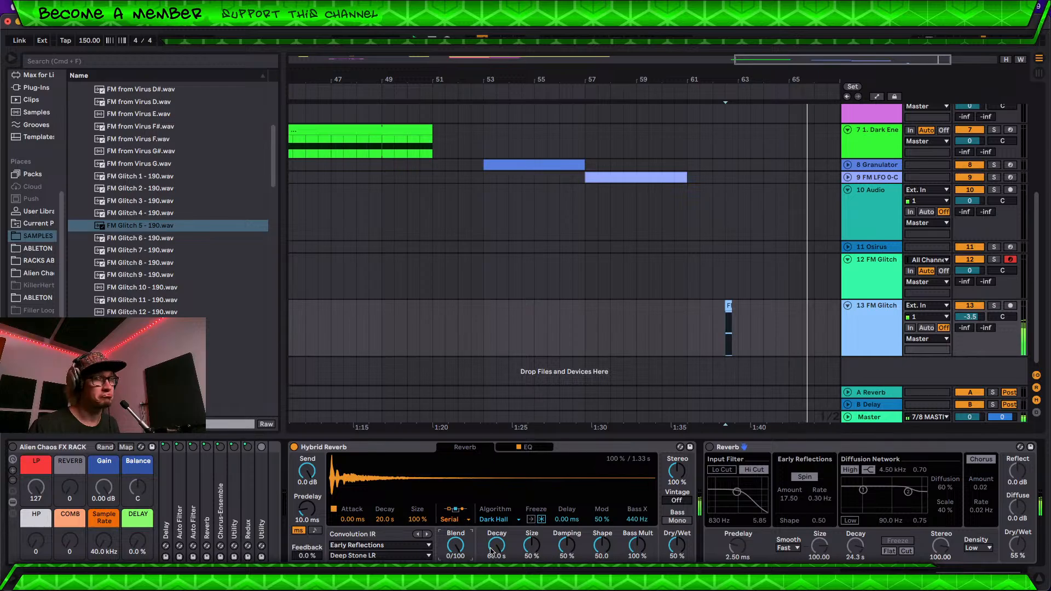
Step: Audition the Quartz and Tides algorithms in the Hybrid Reverb, then choose Prism
left_click(483, 520)
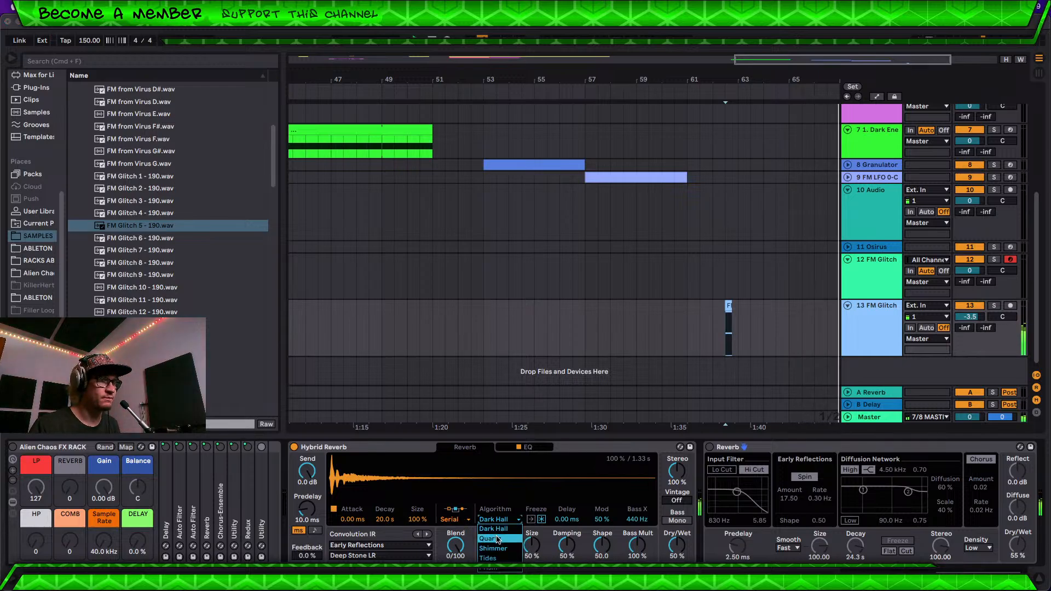
left_click(490, 539)
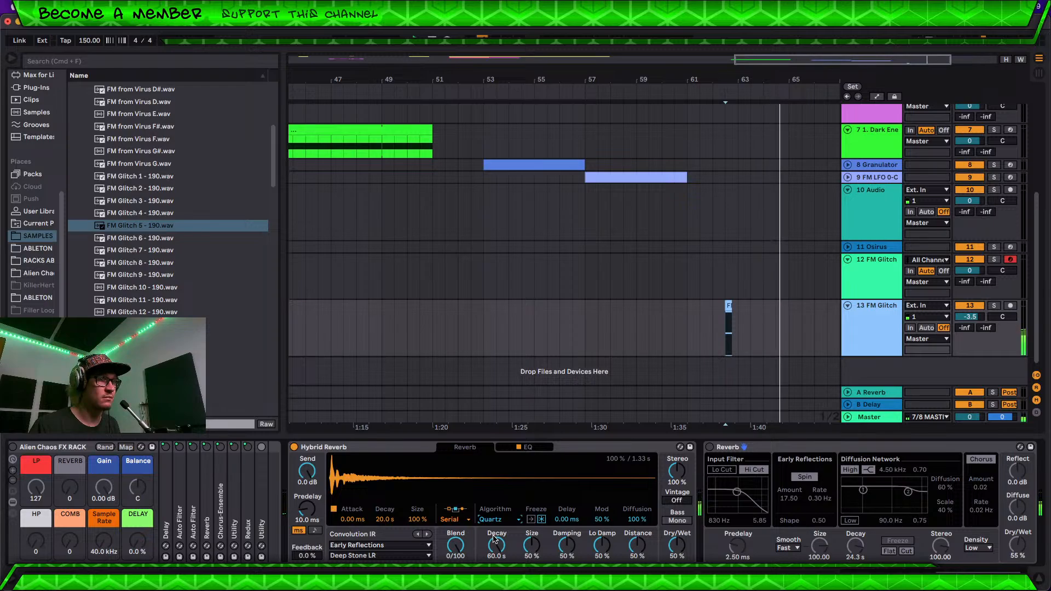
left_click(496, 521)
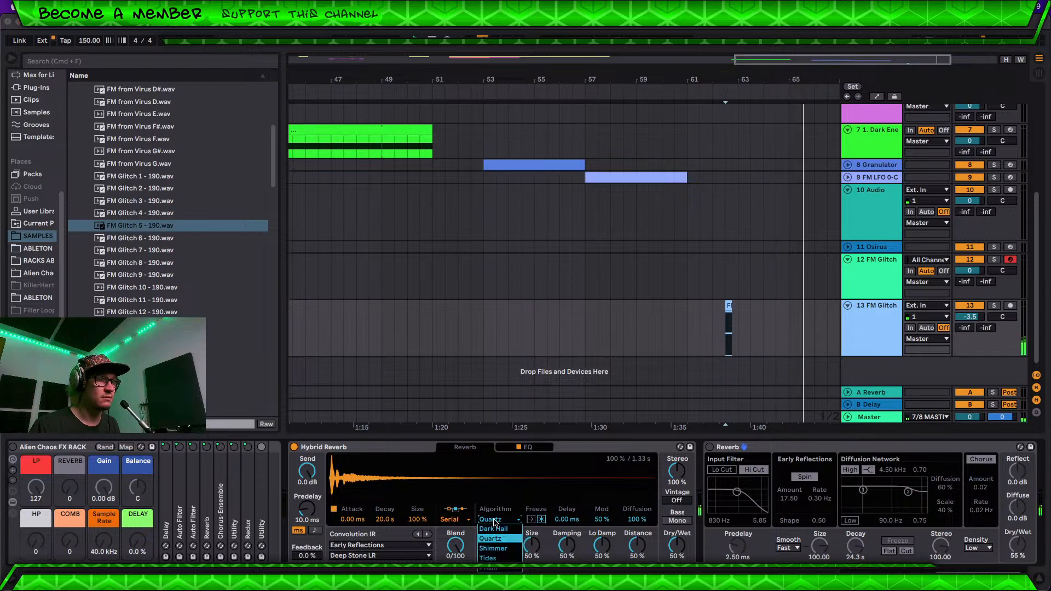
left_click(489, 558)
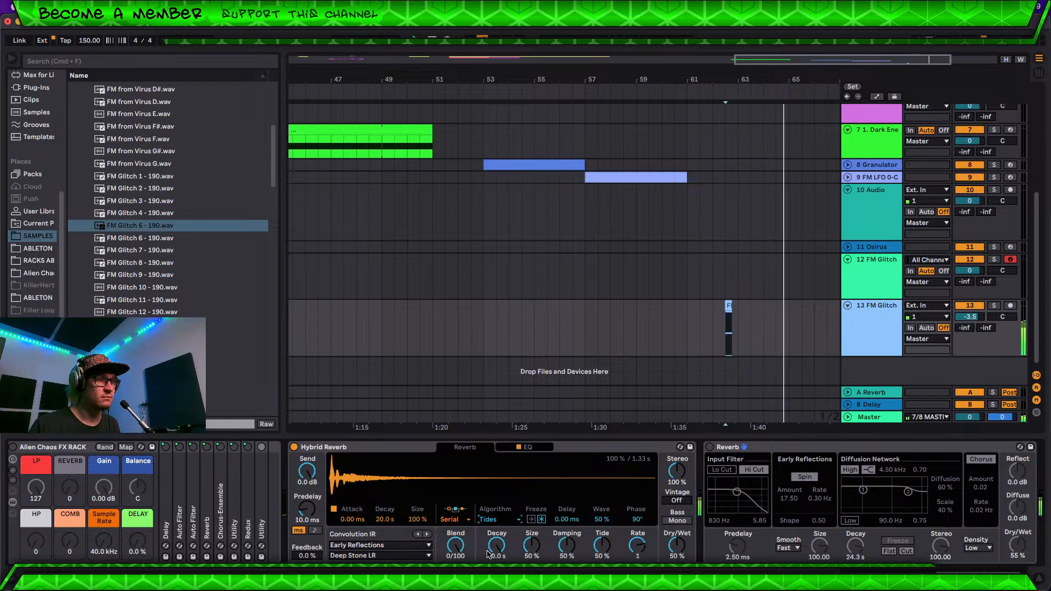
left_click(493, 520)
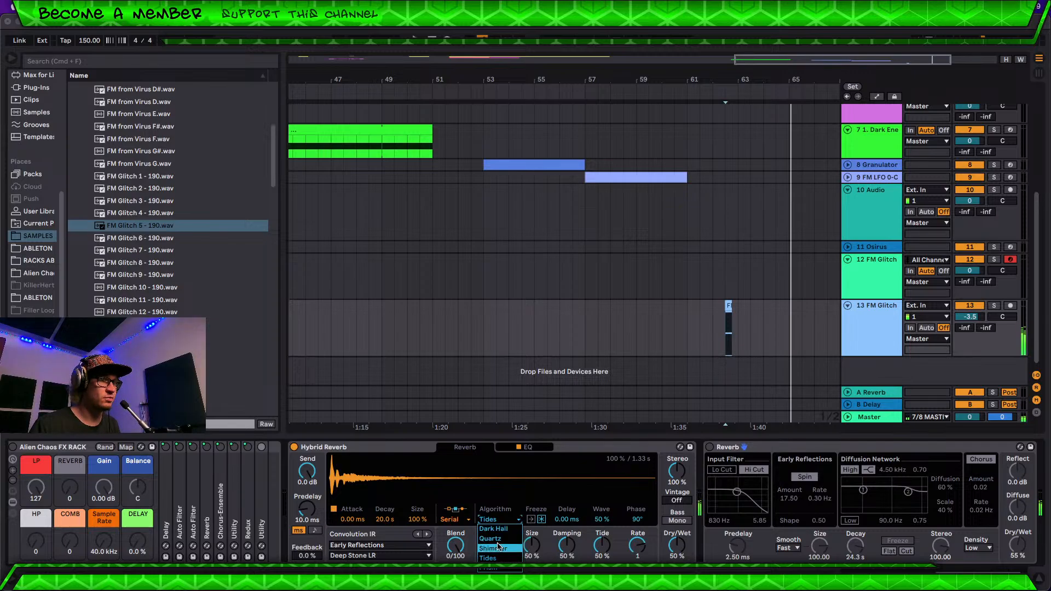
left_click(497, 570)
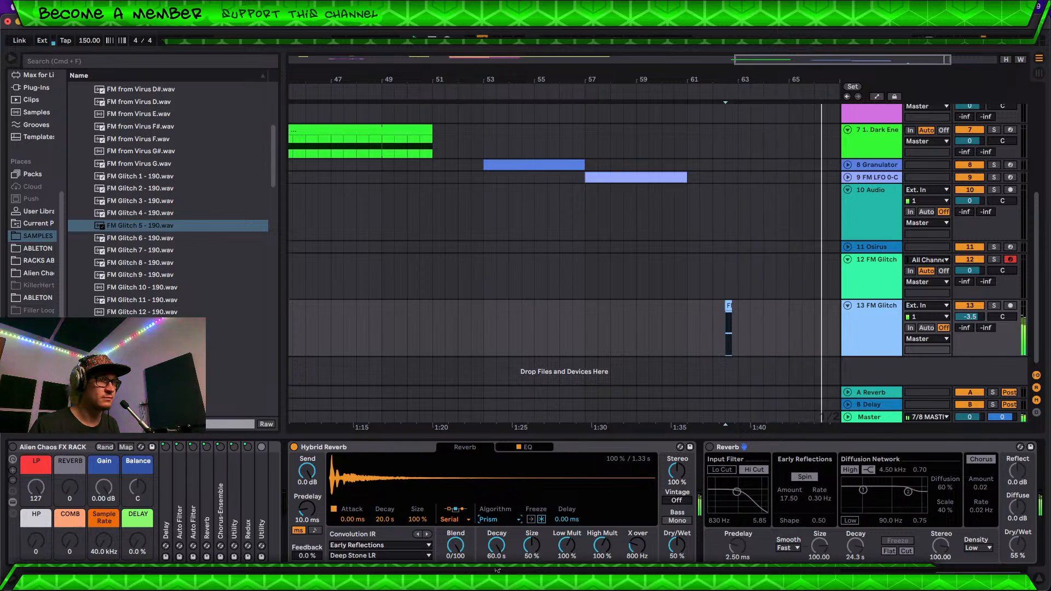
Step: Set the Hybrid Reverb's Prism decay to 100 ms and its blend to 100/0 while auditioning the clip
left_click_drag(494, 543, 497, 585)
key("space")
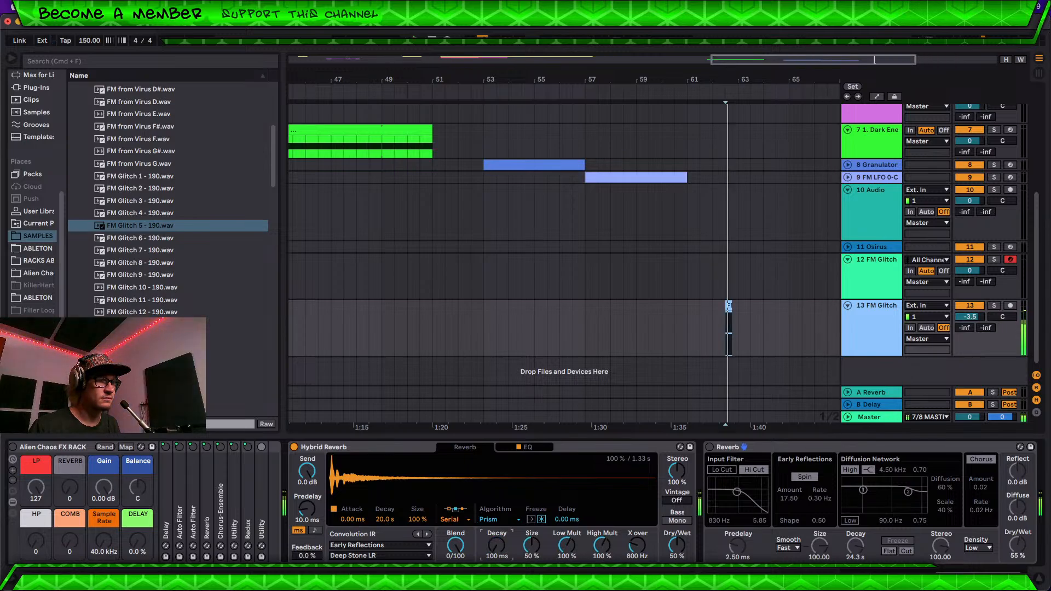
key("space")
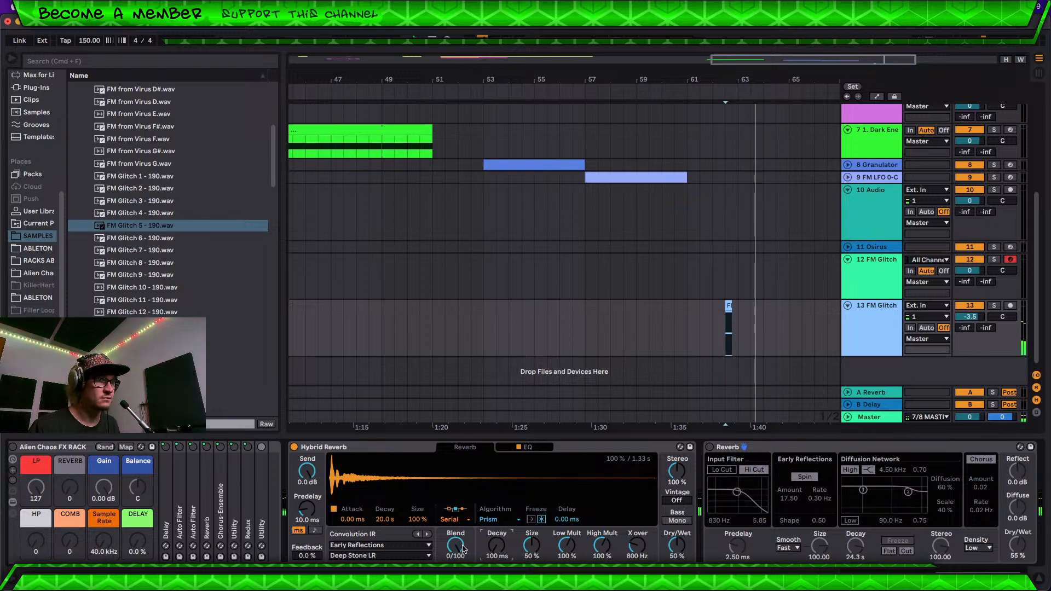
left_click_drag(455, 546, 456, 586)
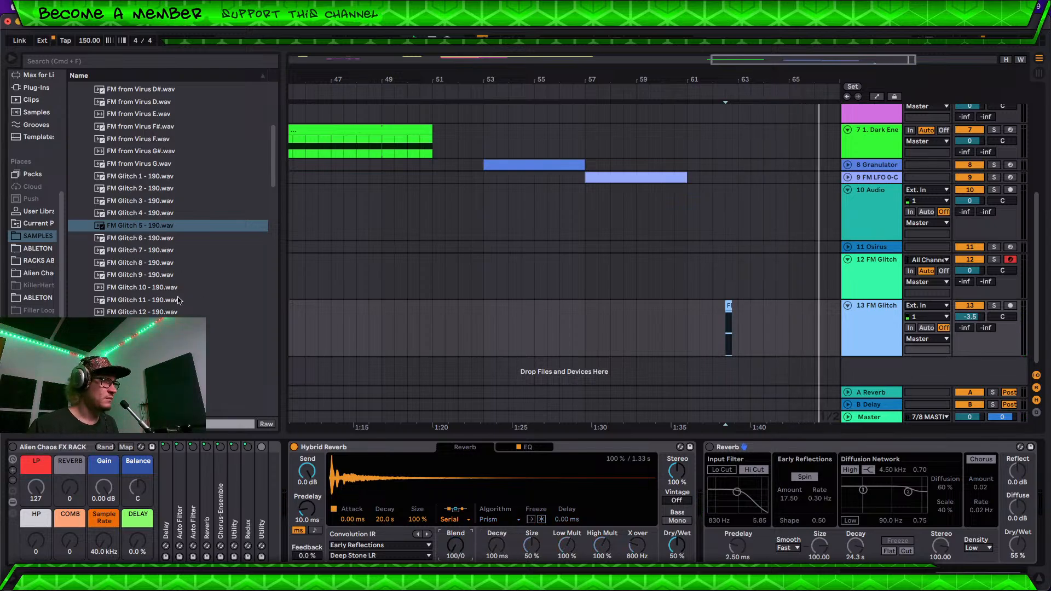
Step: Open the Organic Soundscapes pack inside the ALIEN CHAOS SAMPLE PACKS folder of the SAMPLES place
scroll(181, 306, "up", 6)
scroll(181, 305, "down", 7)
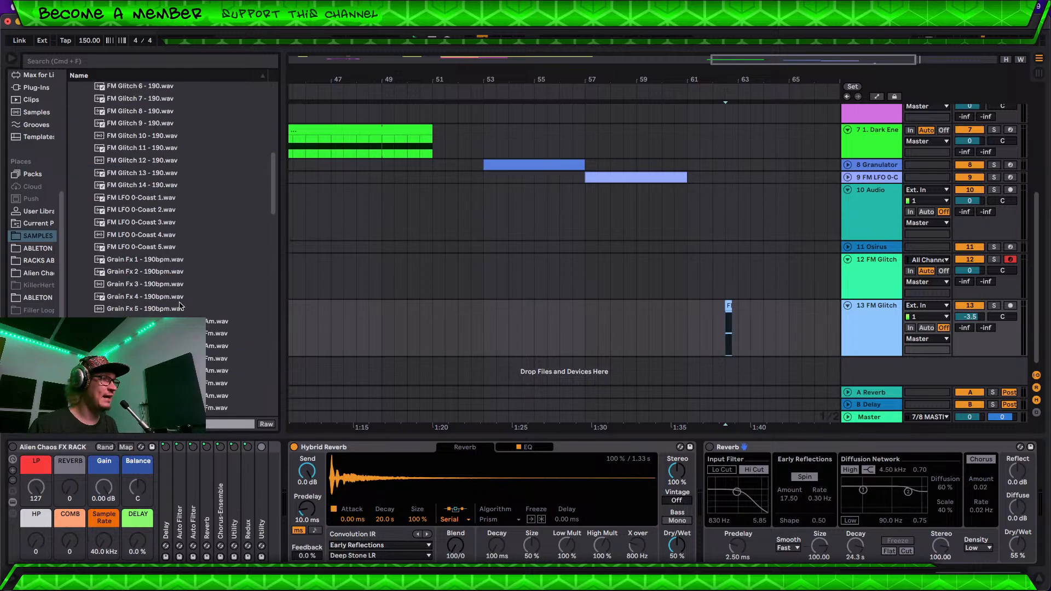
left_click(24, 263)
left_click(34, 239)
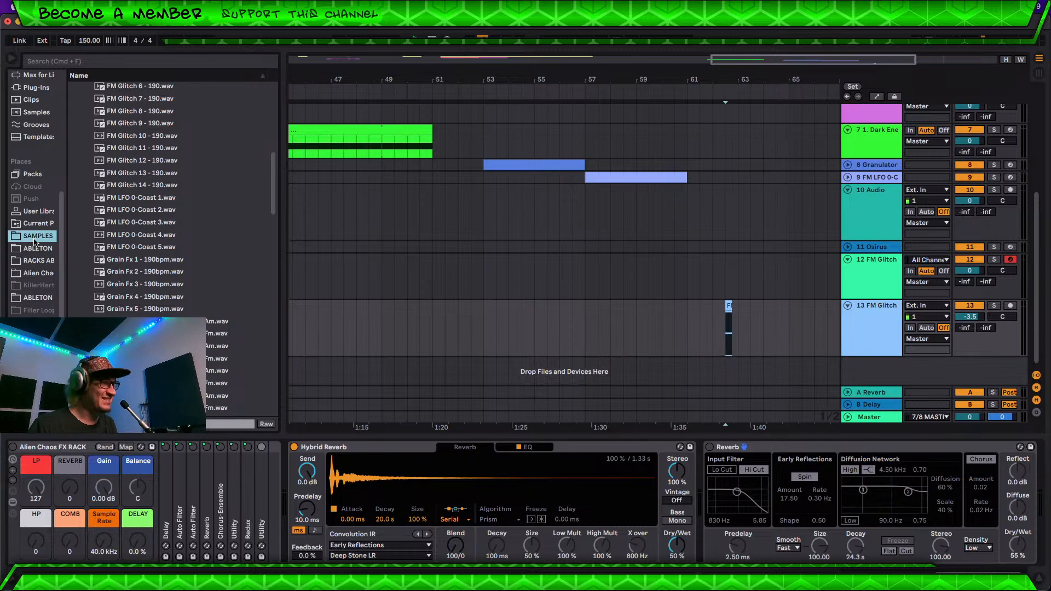
left_click(80, 136)
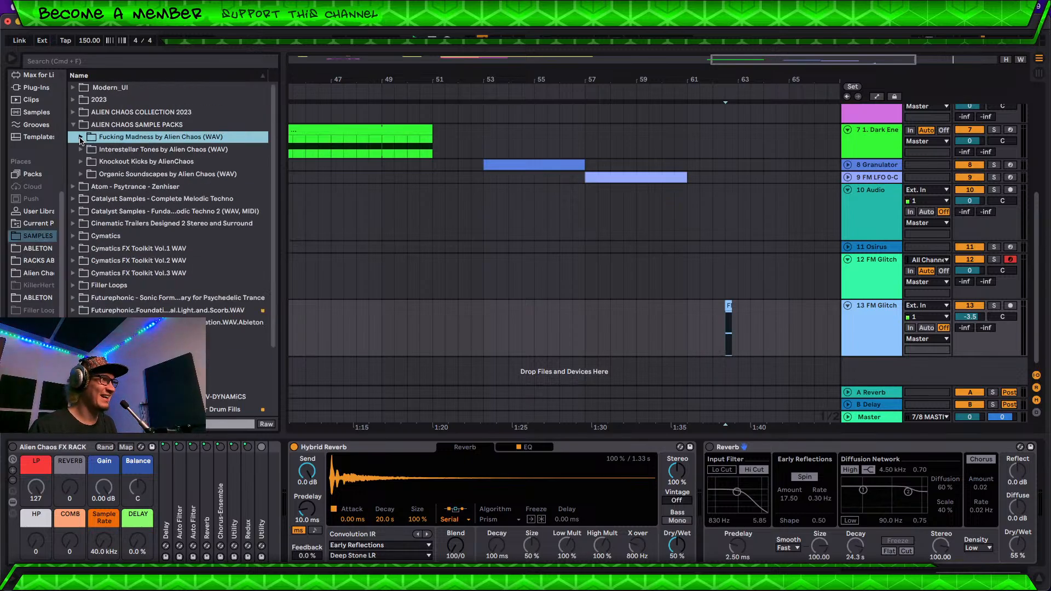
left_click(81, 174)
Step: Audition the AMB samples, load AMB - Bubble Tension.wav as the Hybrid Reverb's convolution impulse response, and play the result
left_click(142, 213)
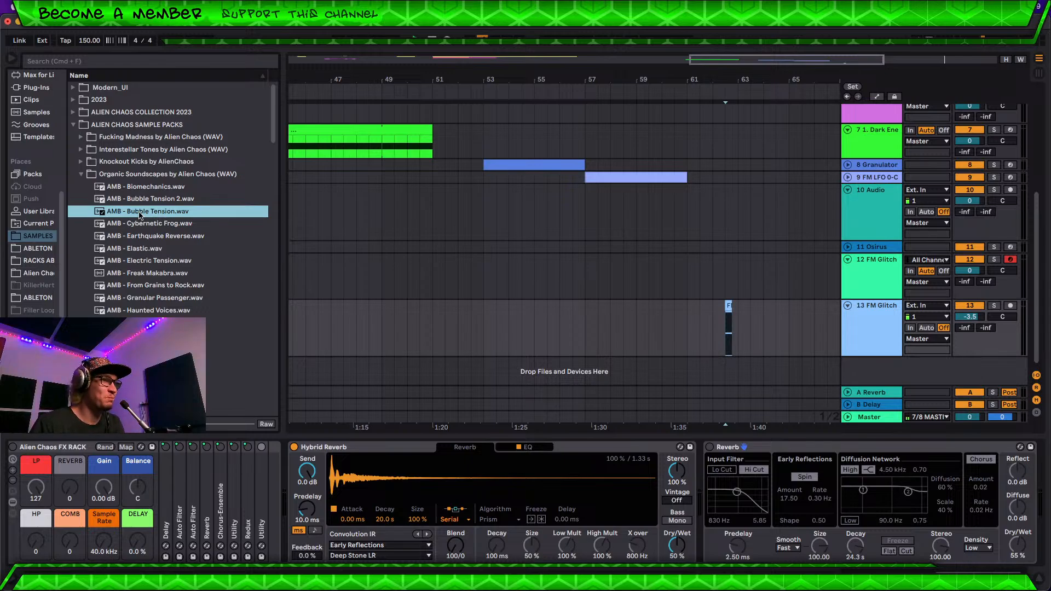
left_click(134, 239)
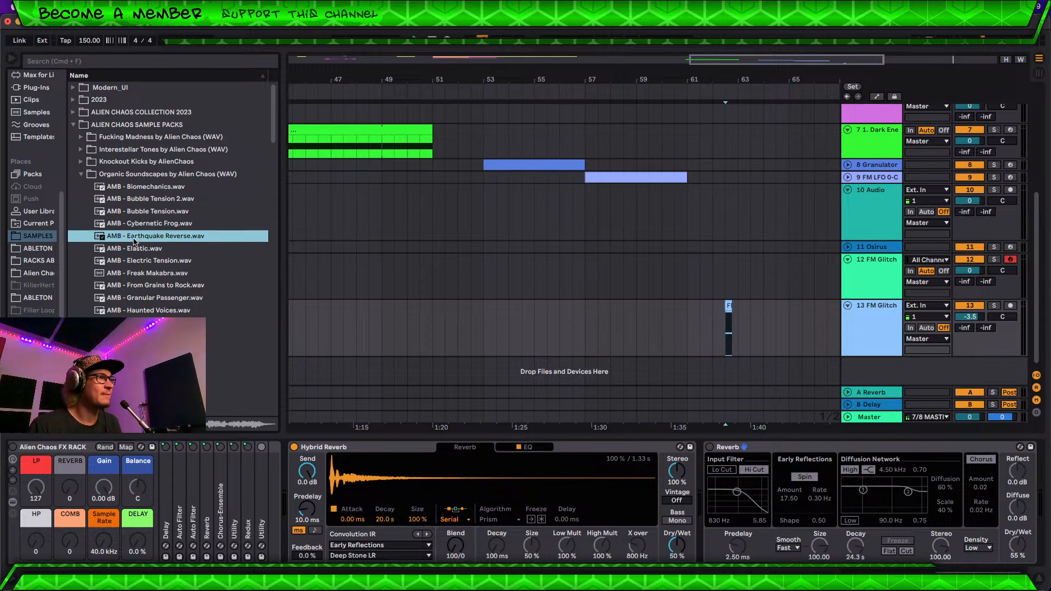
left_click(129, 223)
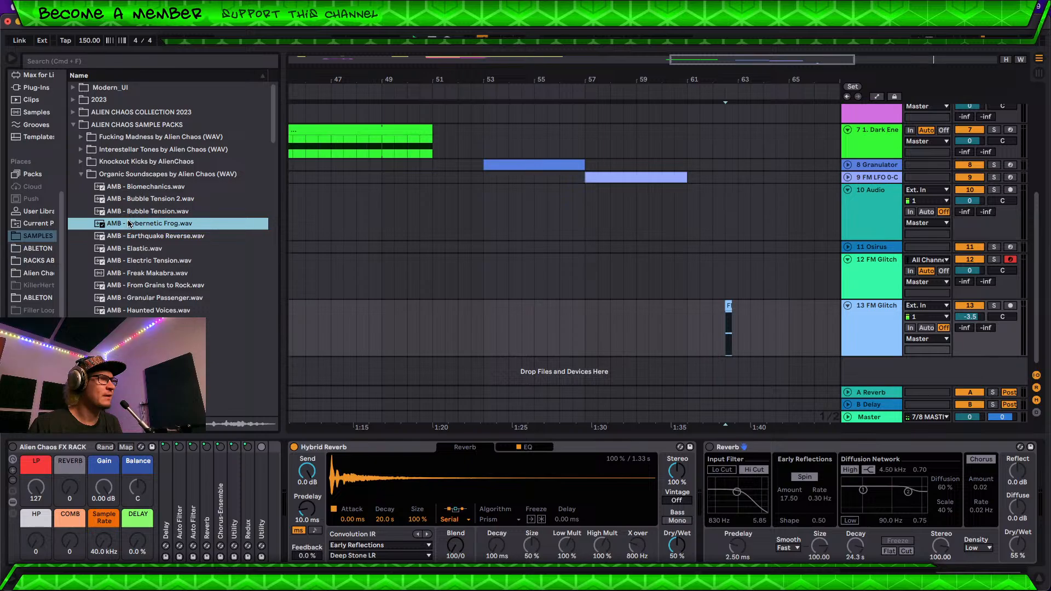
left_click(128, 212)
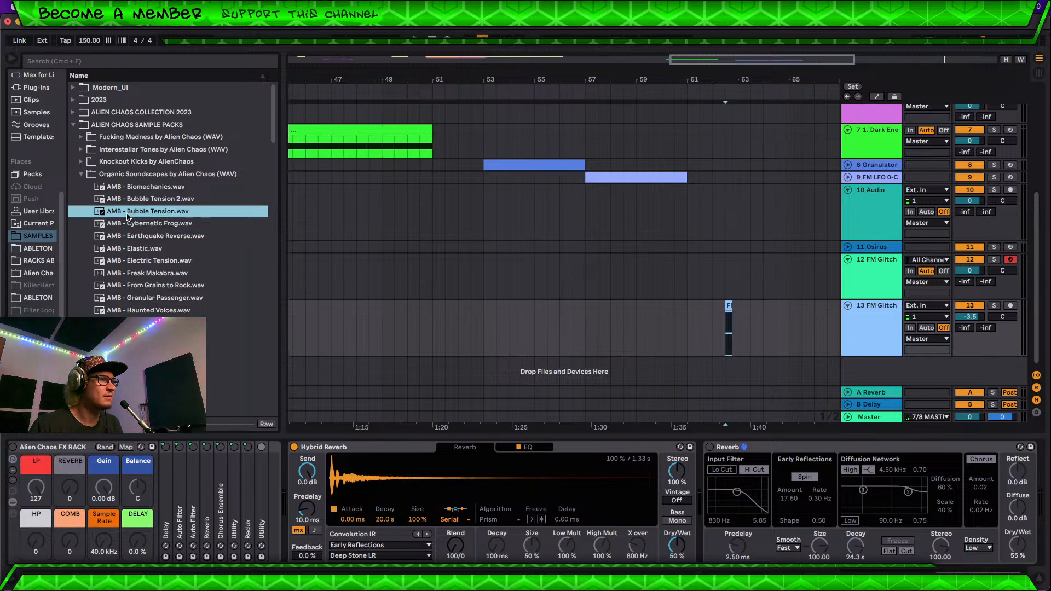
left_click_drag(129, 215, 368, 479)
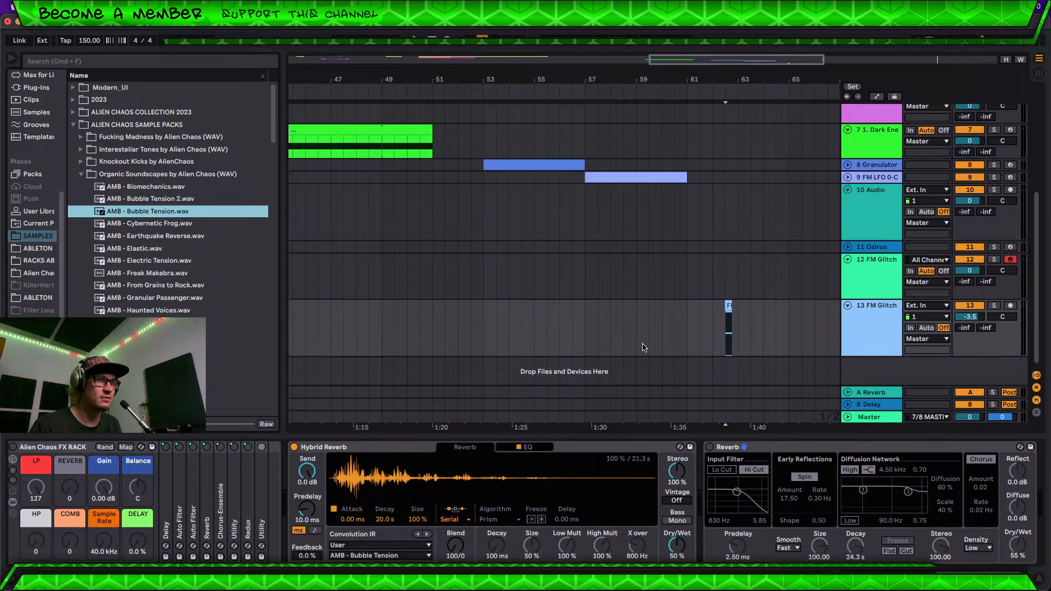
key("space")
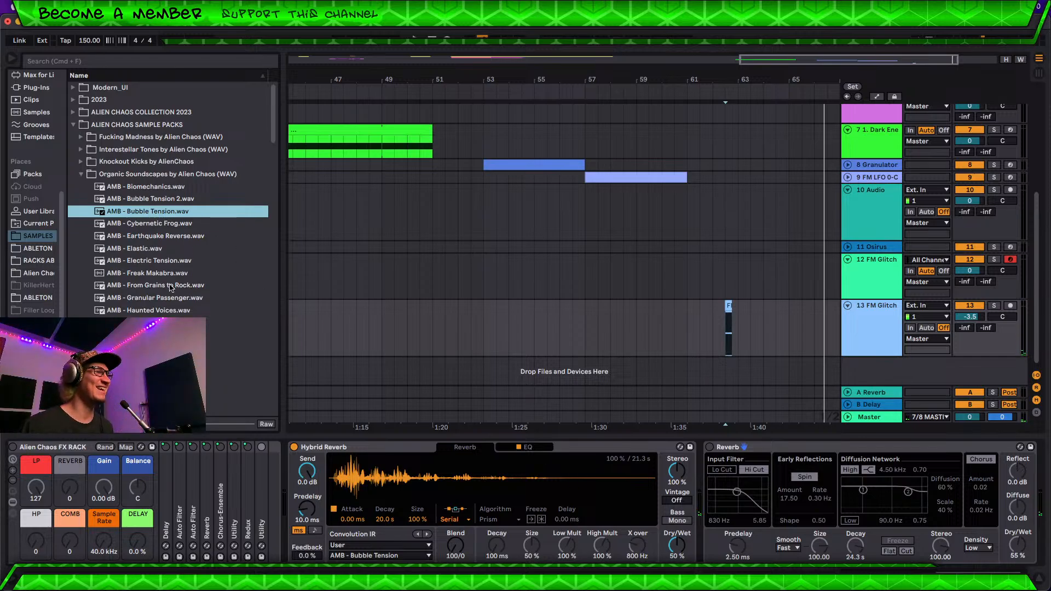
key("space")
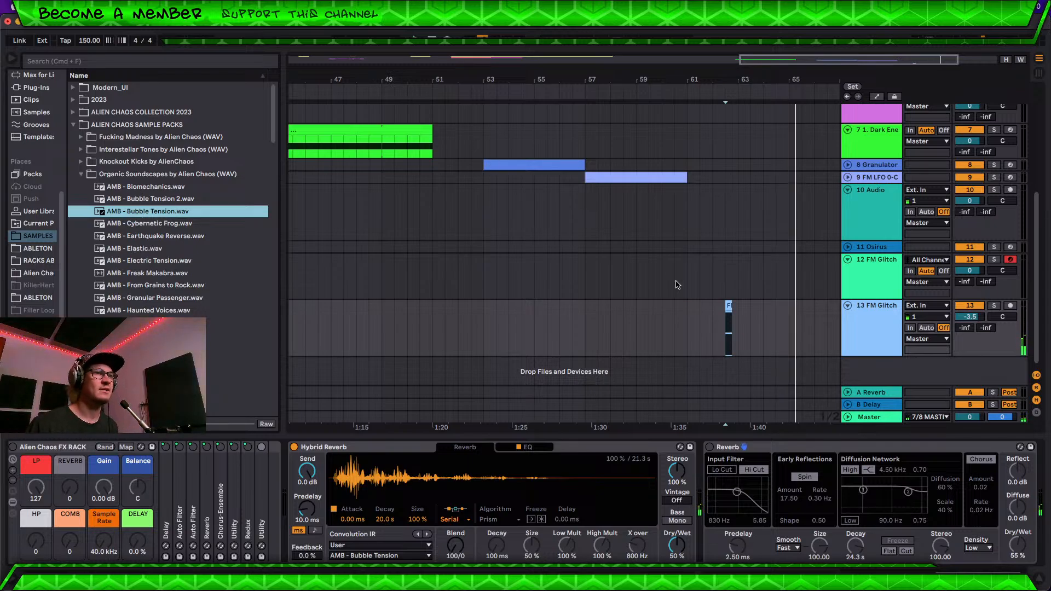
Step: Transpose the FM Glitch 5 clip on track 13 to -9 semitones and shorten the clip from its end
double_click(728, 306)
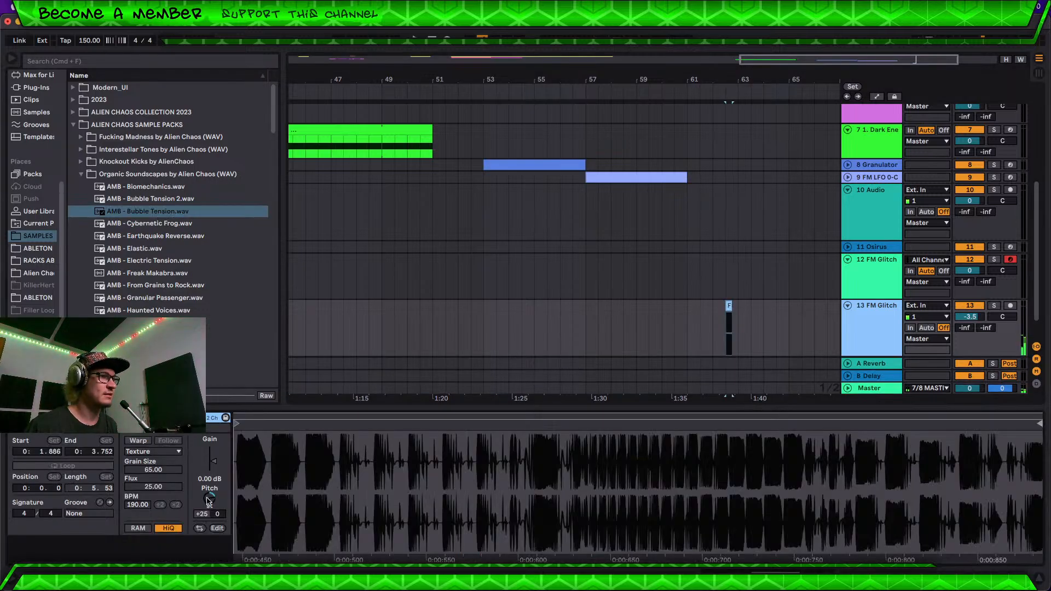
left_click_drag(209, 500, 208, 536)
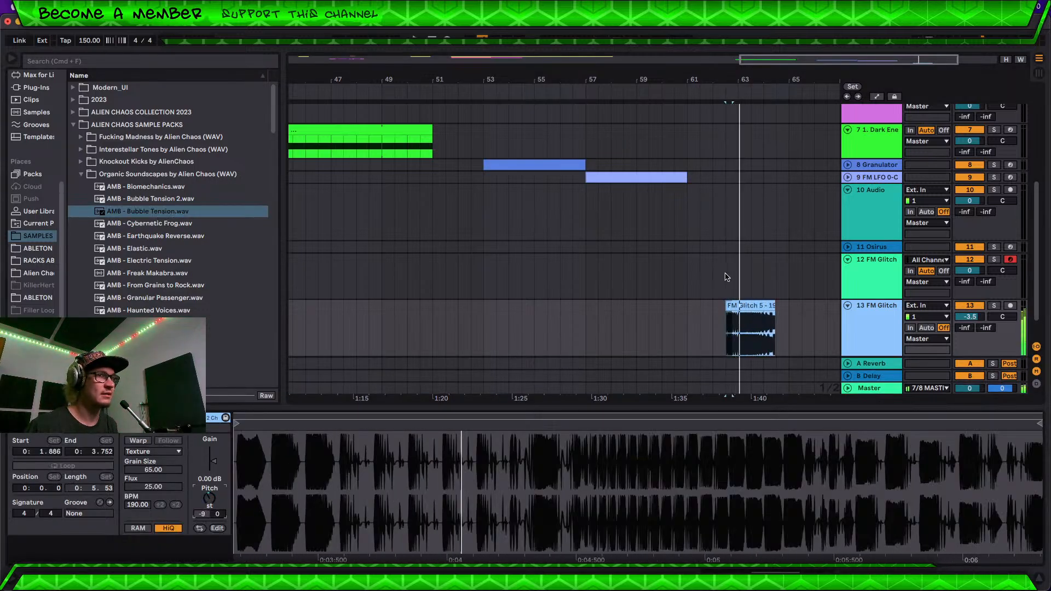
left_click_drag(771, 303, 738, 304)
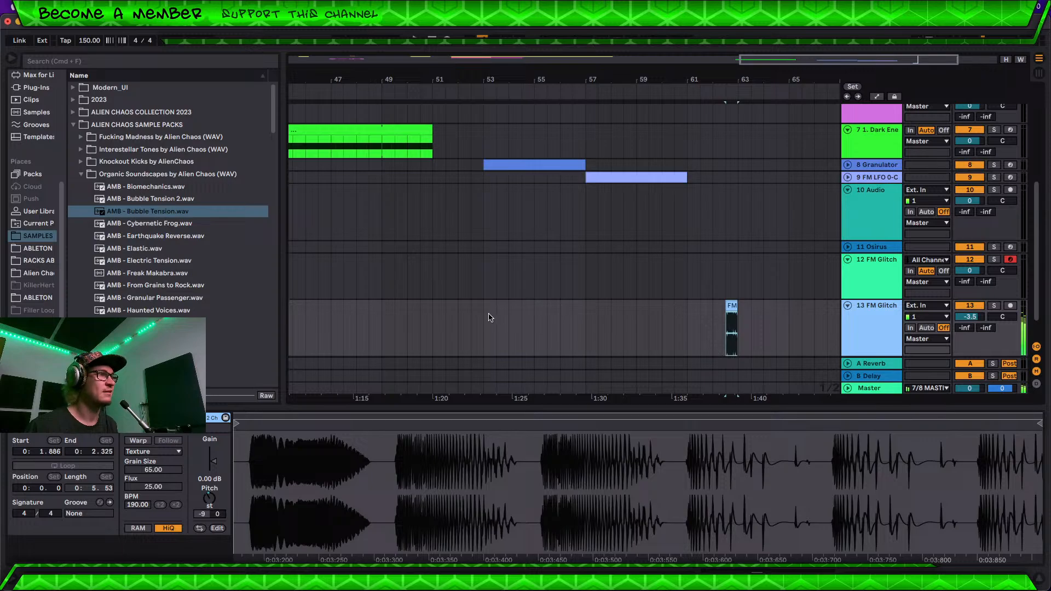
Step: Audition further Organic Soundscapes samples, load AMB - Haunted Voices.wav as the Hybrid Reverb's impulse response, and play the result
left_click(872, 341)
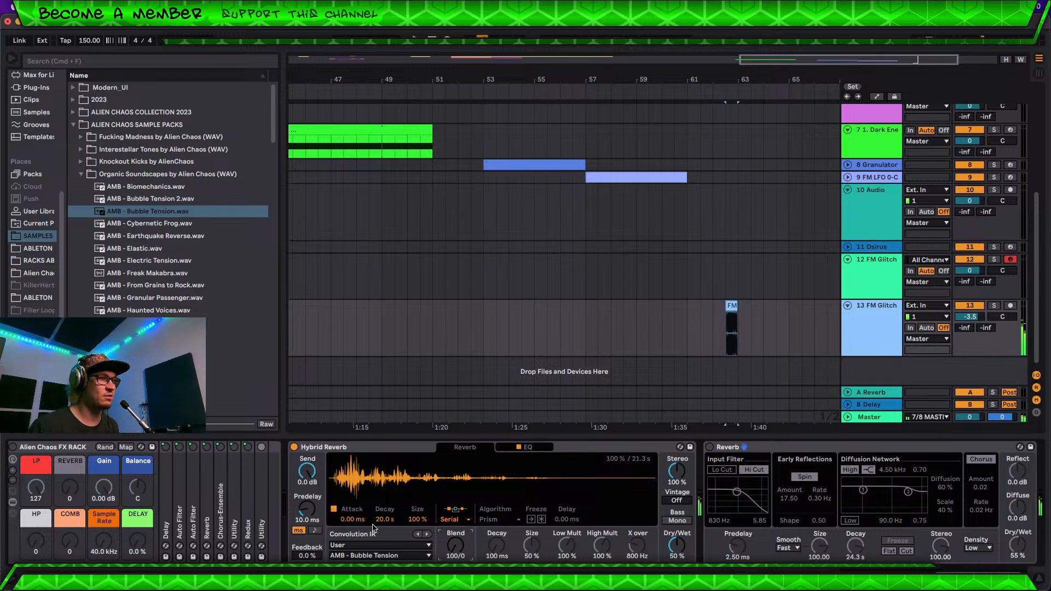
left_click(153, 360)
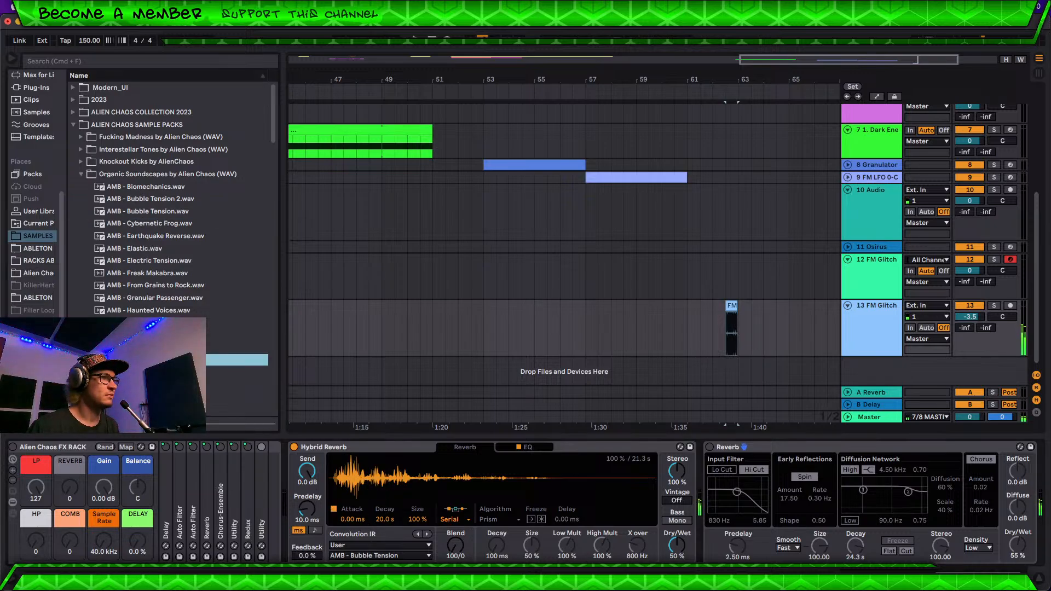
left_click(154, 347)
left_click(153, 323)
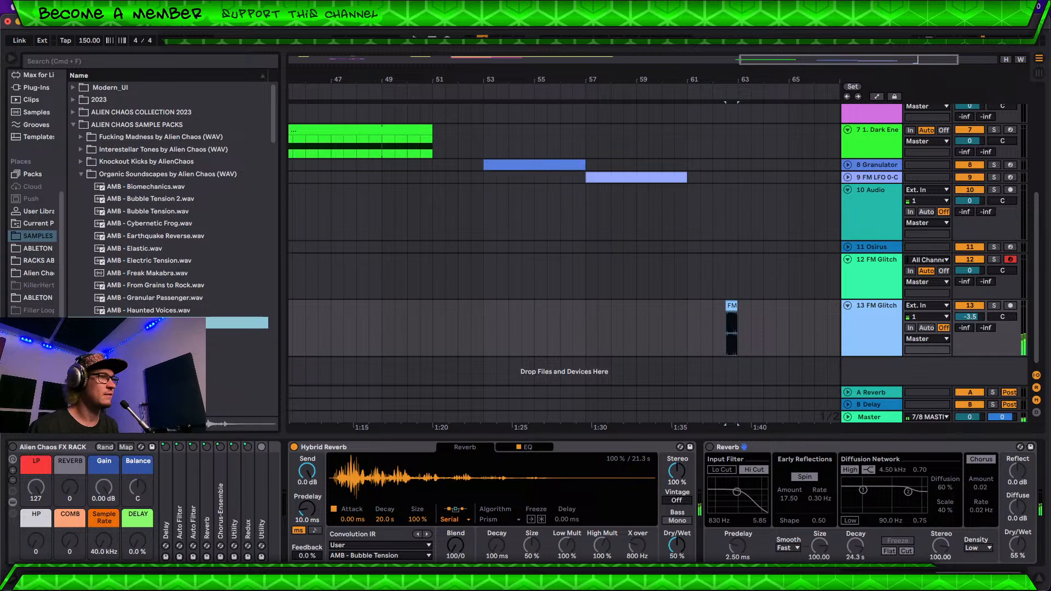
left_click(158, 311)
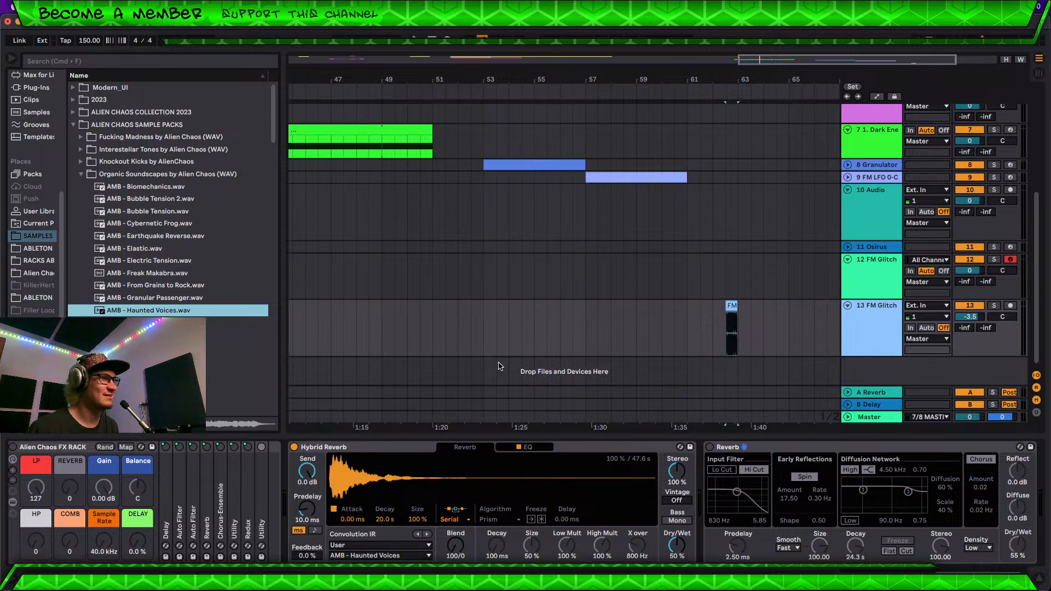
key("space")
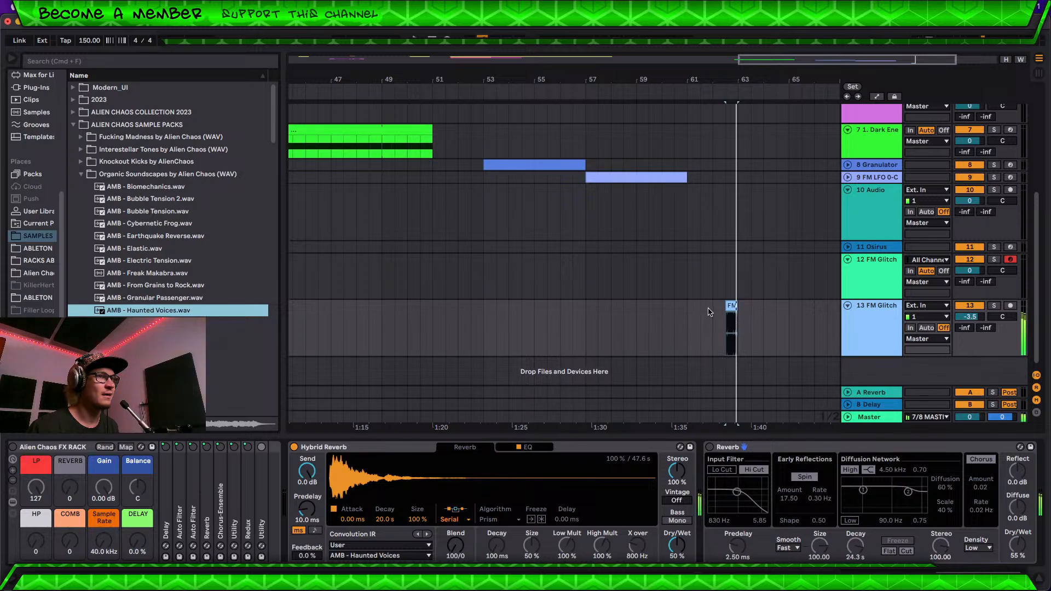
Step: Transpose the FM Glitch 5 clip on track 13 to +22 semitones during playback
left_click(730, 324)
left_click_drag(208, 500, 209, 452)
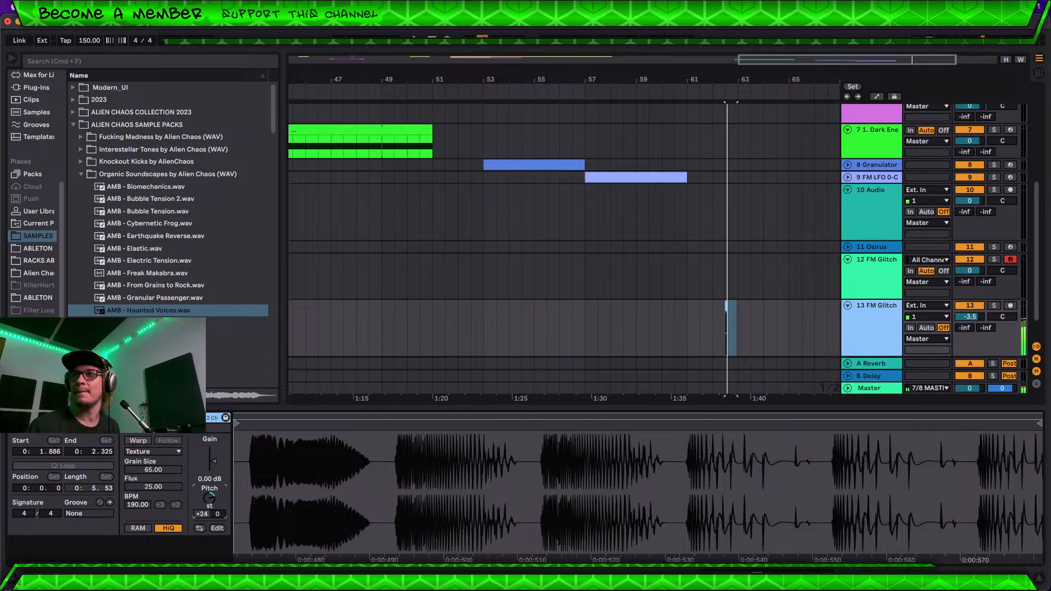
left_click_drag(209, 499, 210, 503)
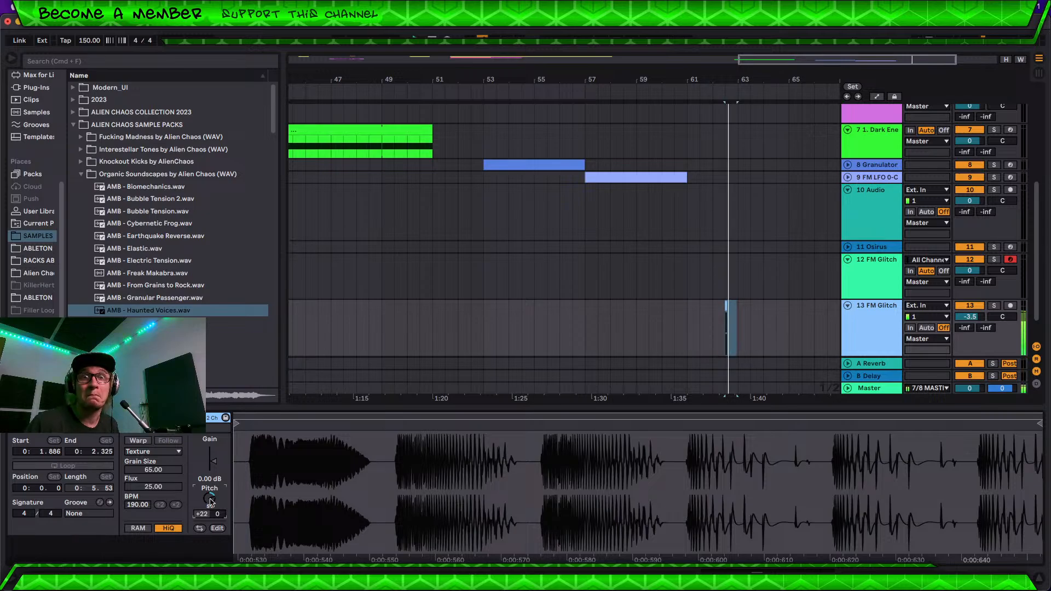
Step: Set the Hybrid Reverb's blend to 47/53, its algorithm decay to 23.4 s and its routing to Parallel, and play the result
double_click(850, 332)
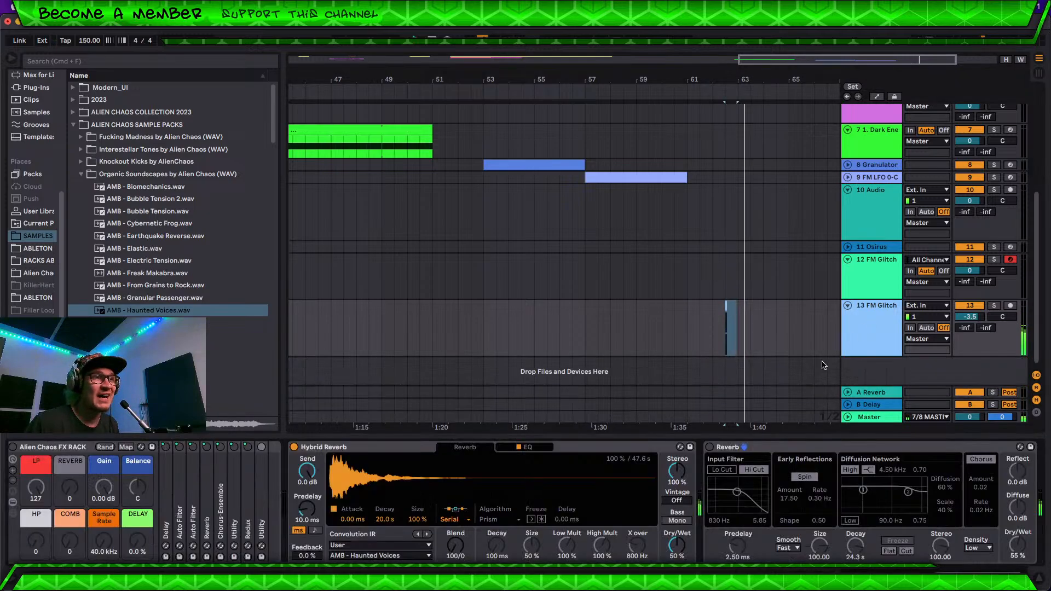
left_click_drag(455, 545, 497, 532)
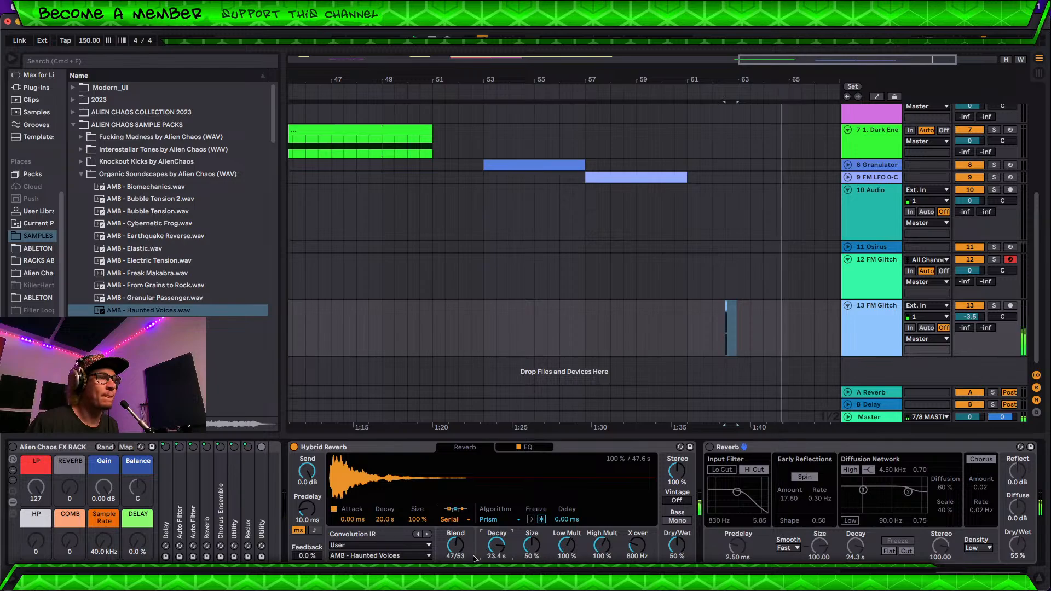
left_click(450, 520)
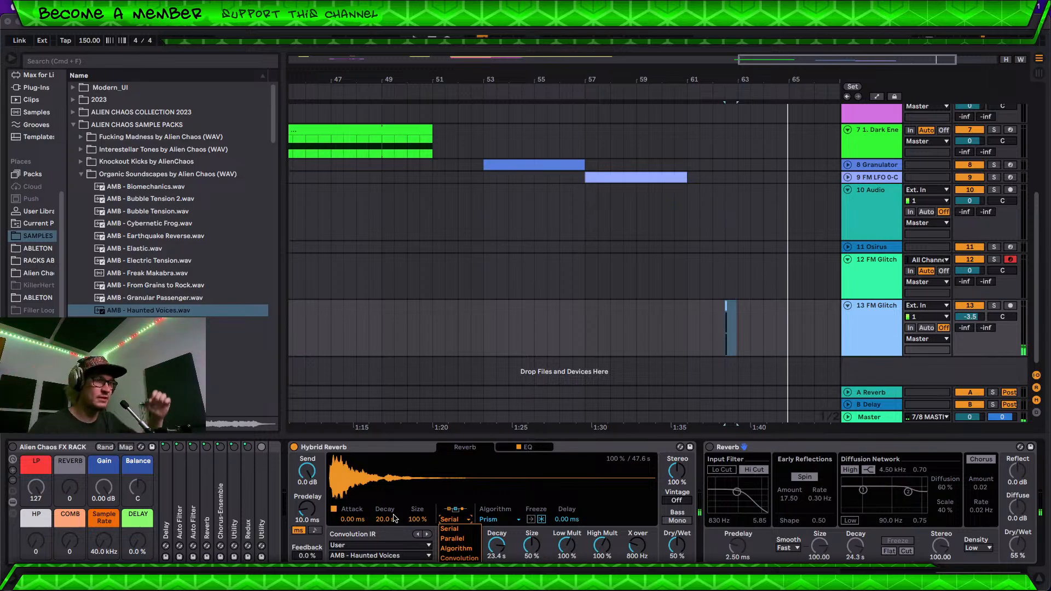
left_click(452, 539)
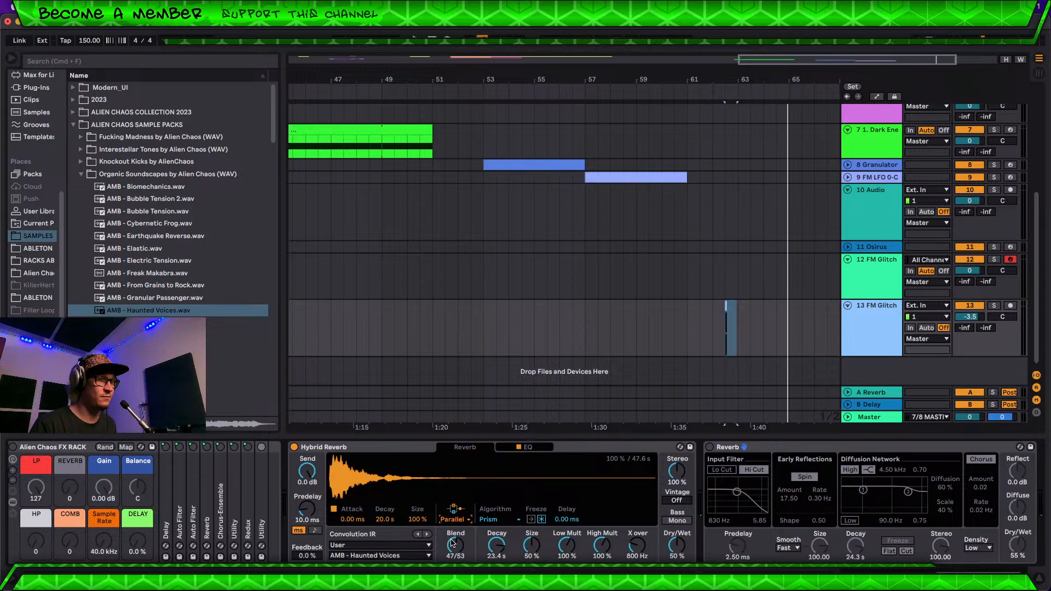
key("space")
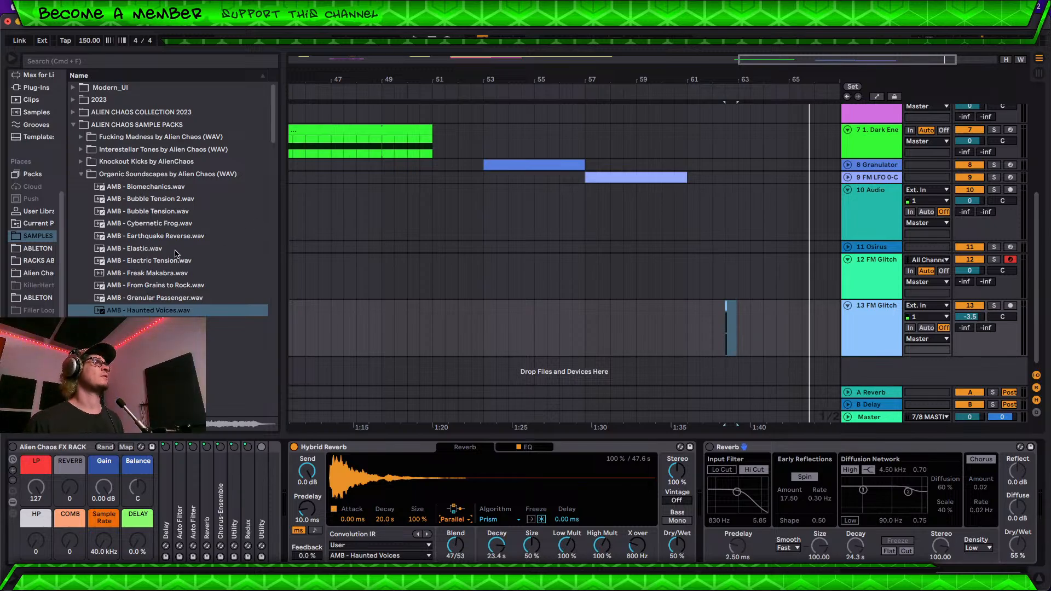
Step: Examine the Organic Soundscapes file list and the discounted packs on the Alien Chaos digital products page, then return to Ableton Live
scroll(156, 282, "down", 10)
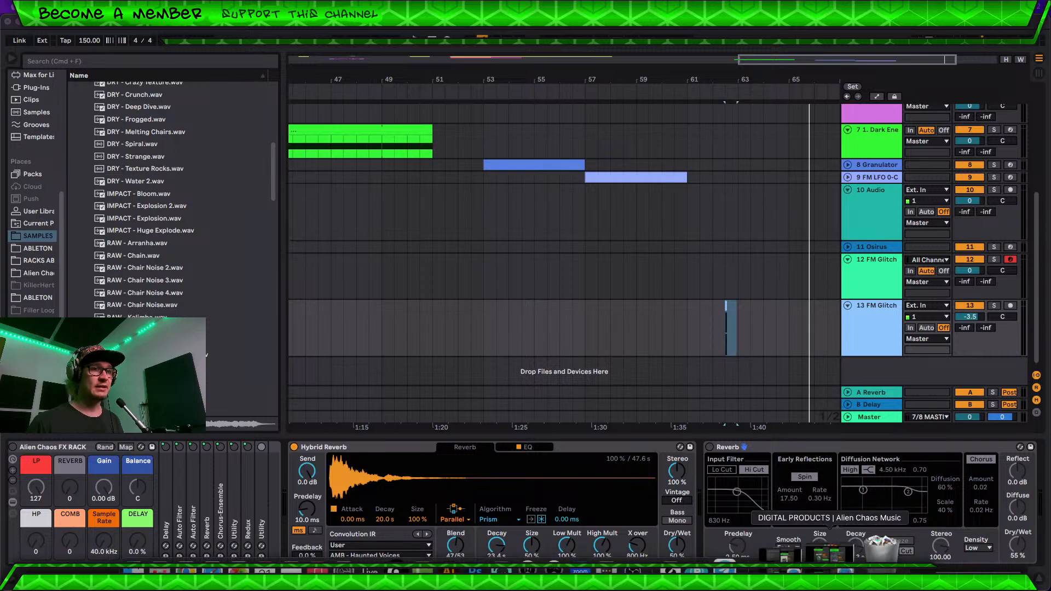
left_click(814, 554)
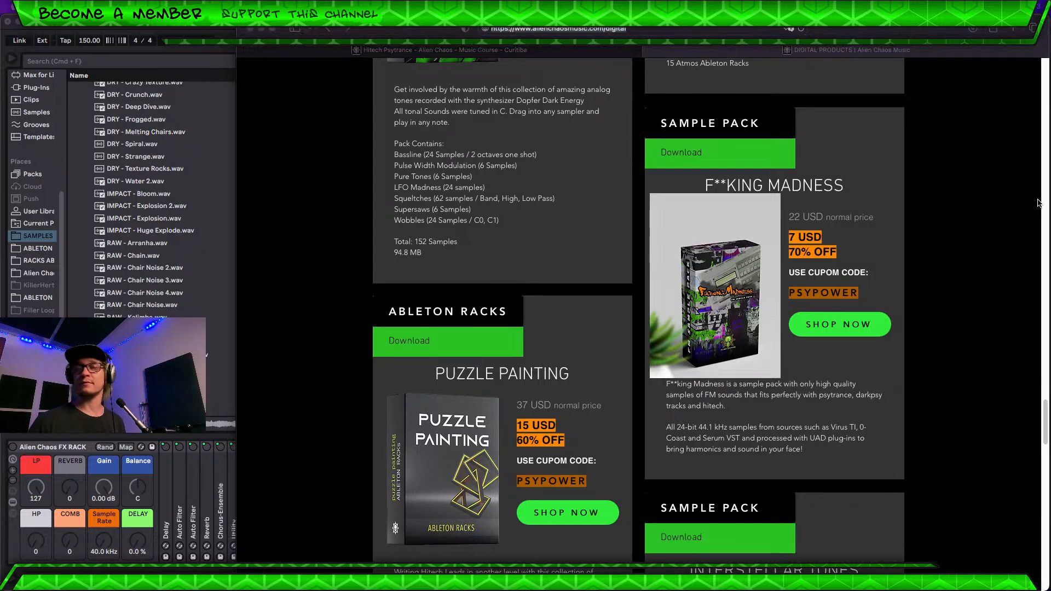
scroll(696, 250, "down", 1)
scroll(696, 250, "down", 10)
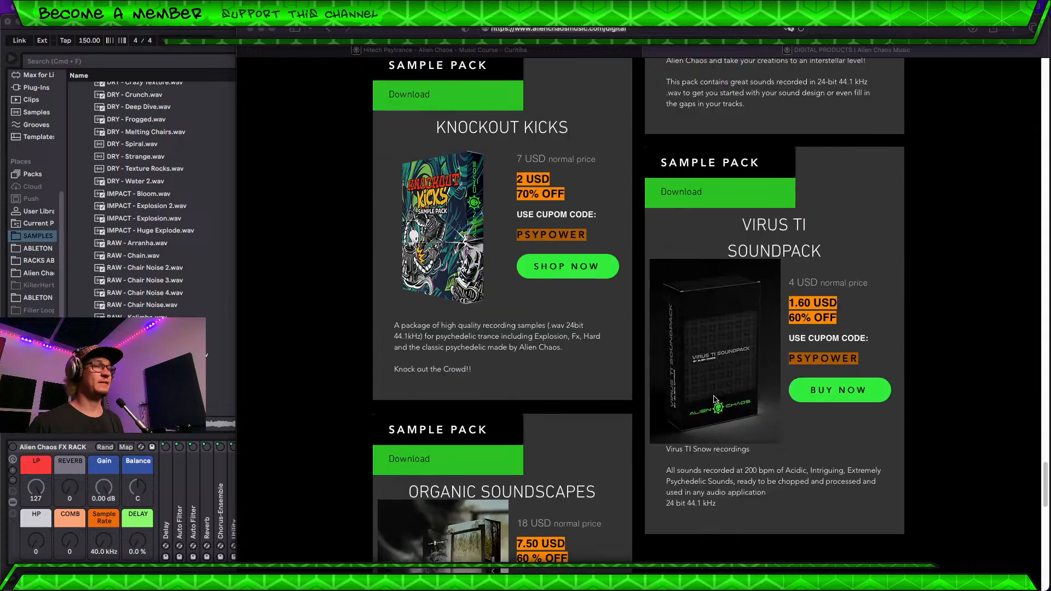
scroll(701, 328, "up", 15)
scroll(702, 386, "up", 10)
scroll(705, 388, "down", 4)
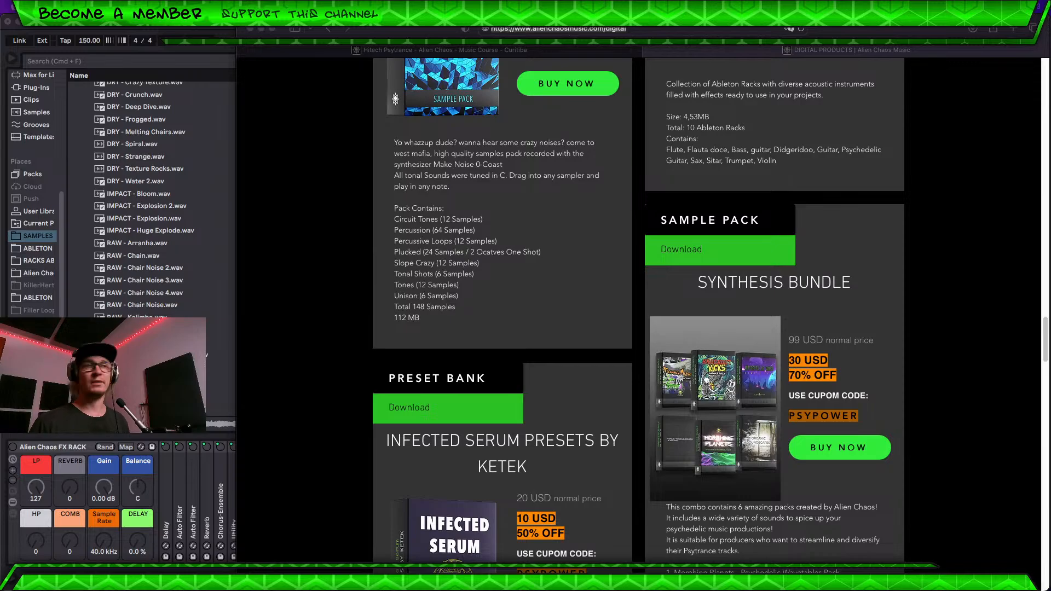
left_click(262, 29)
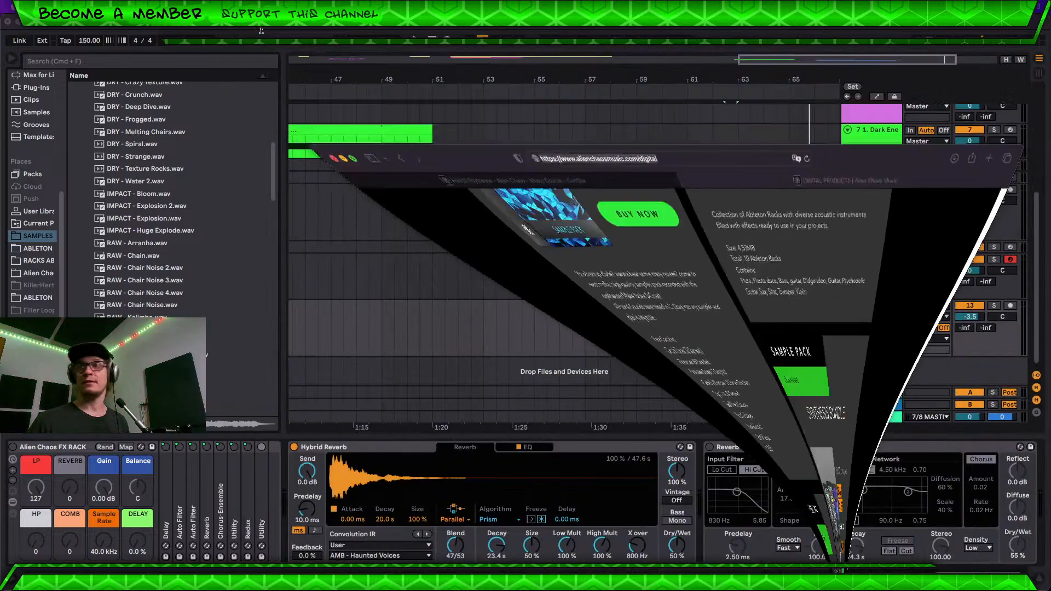
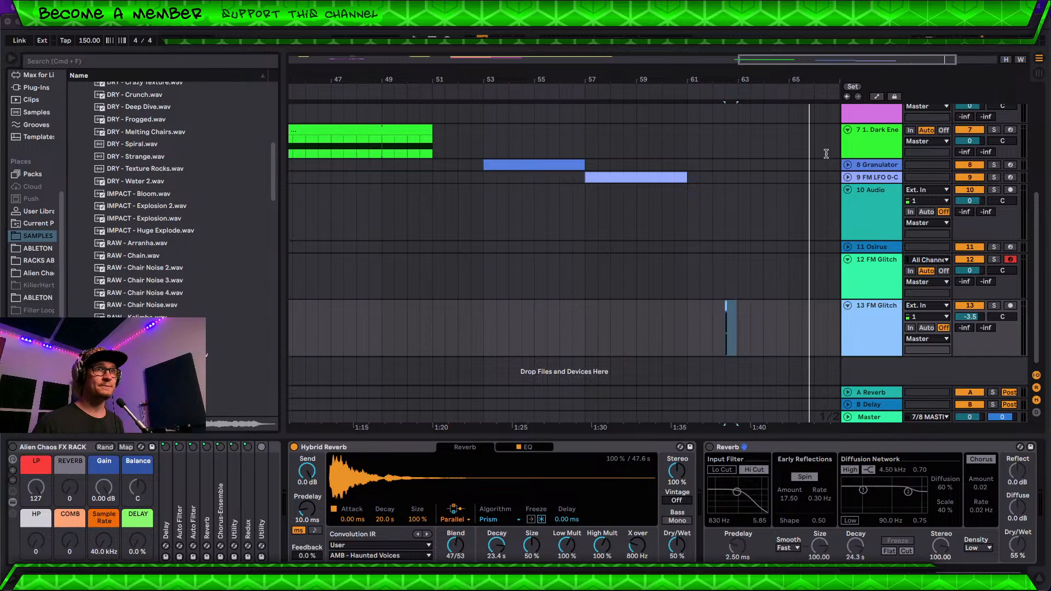
Step: Arm the Granulator track and set Granulator II's FM frequency to 10.2 kHz in its Filter page
left_click(877, 165)
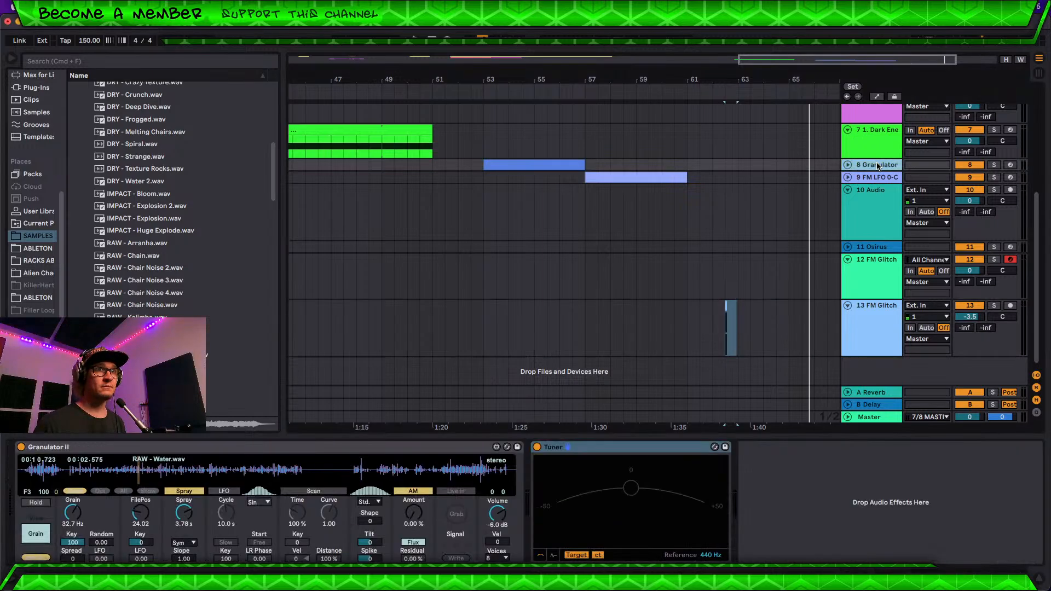
left_click(1011, 166)
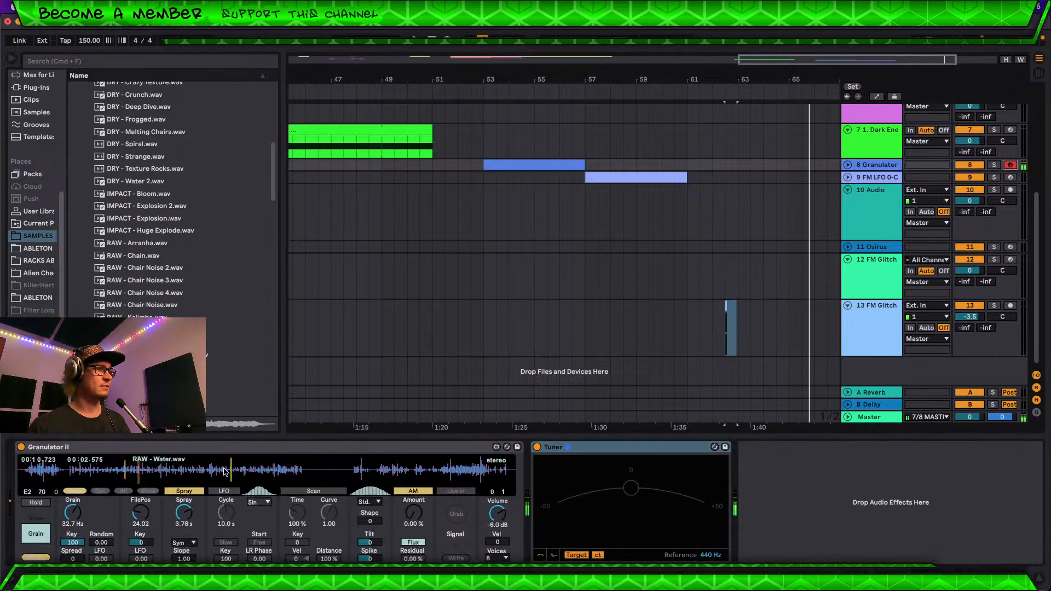
left_click(36, 534)
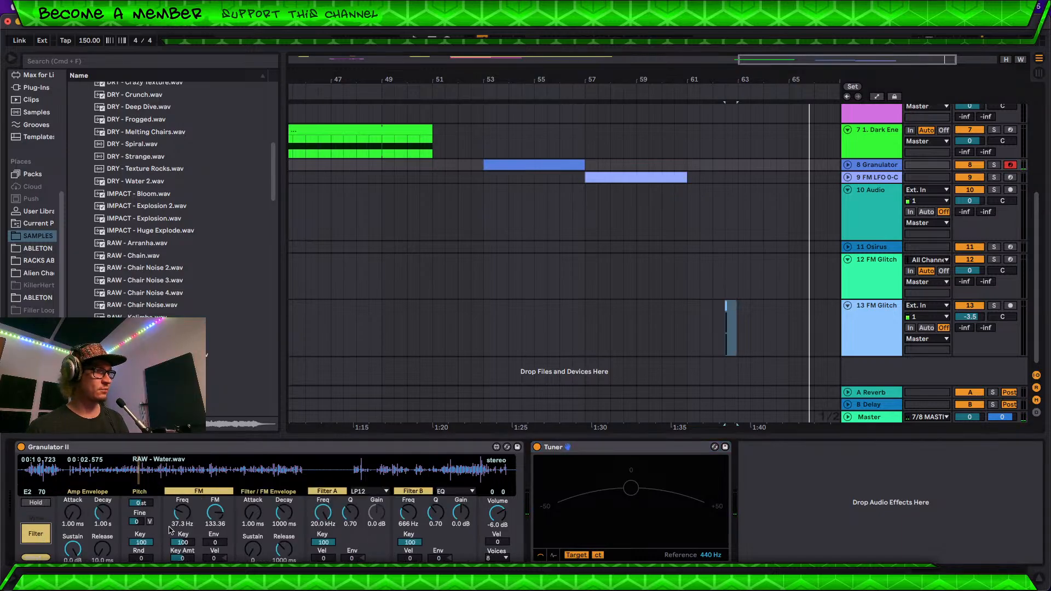
left_click_drag(194, 518, 194, 449)
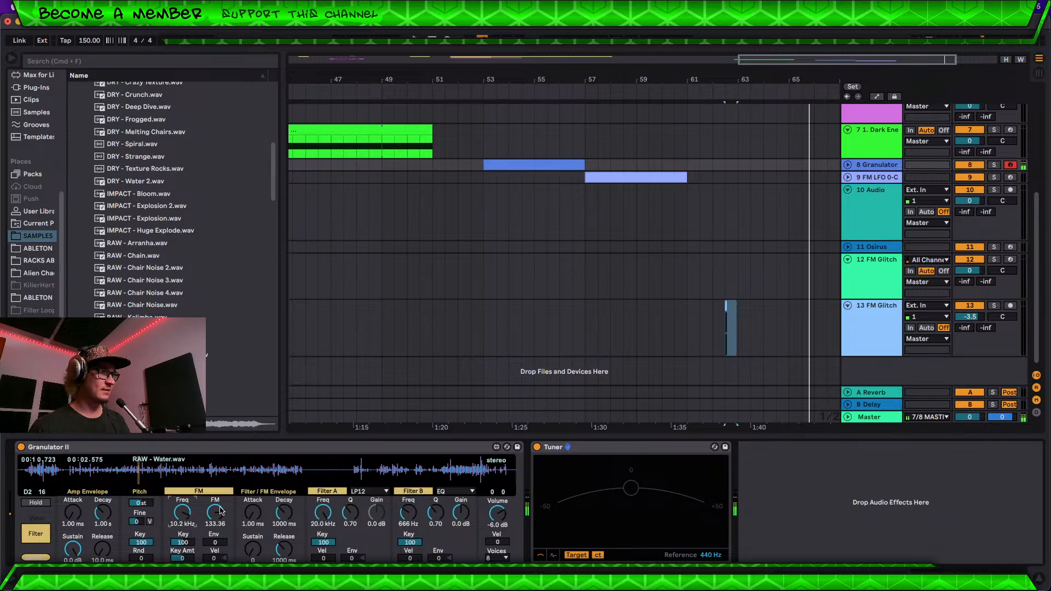
Step: Set Granulator II's spray to 0.00 ms on the Grain page and return to the Filter page
left_click(40, 535)
left_click_drag(185, 513, 185, 559)
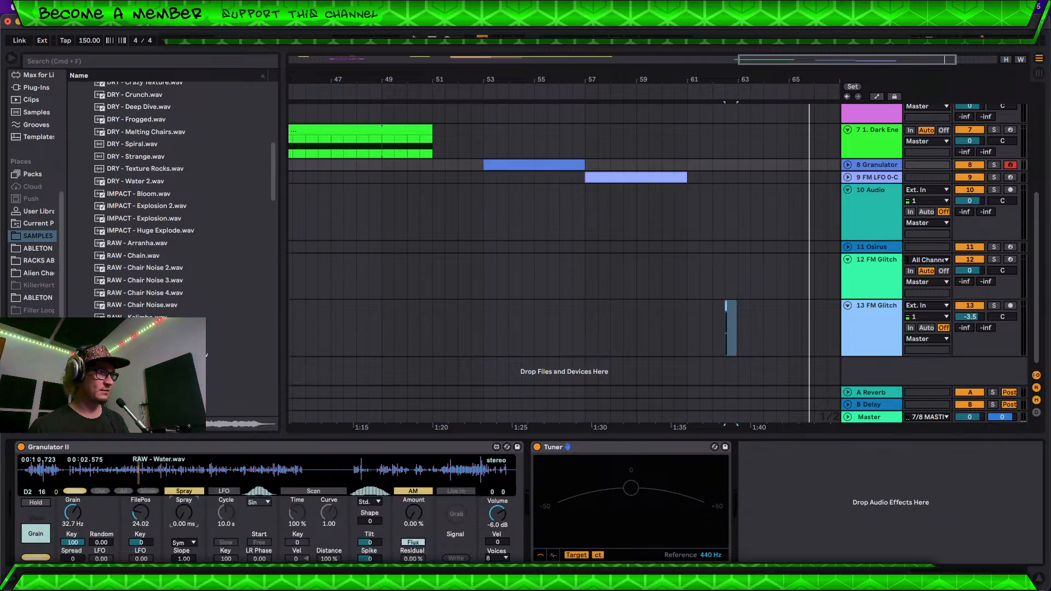
left_click(44, 540)
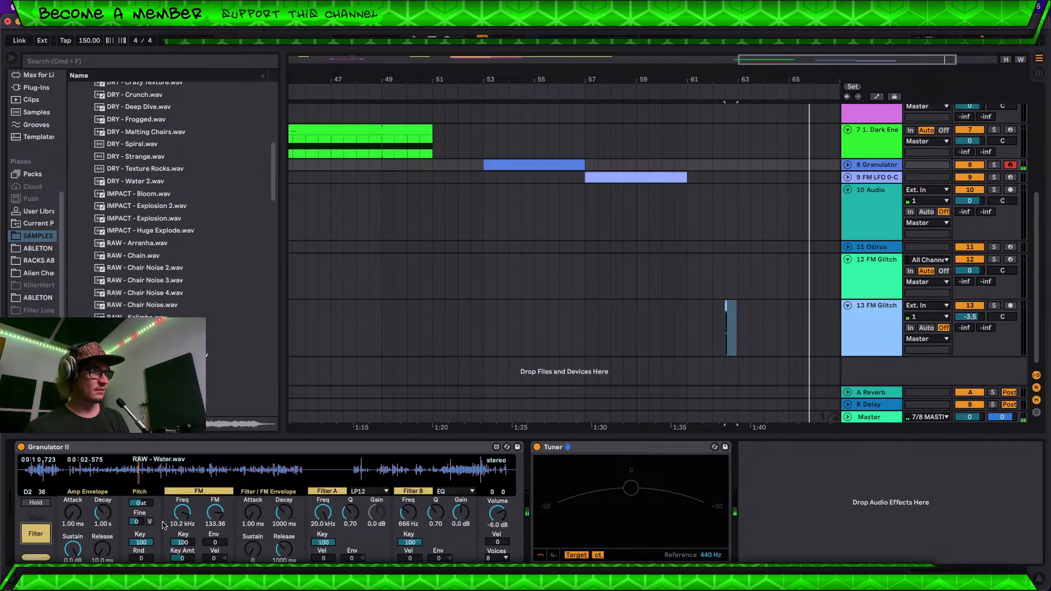
Step: Sweep Granulator II's FM amount between 0 and 250 while playing notes, ending at 1.91
left_click_drag(216, 515, 215, 488)
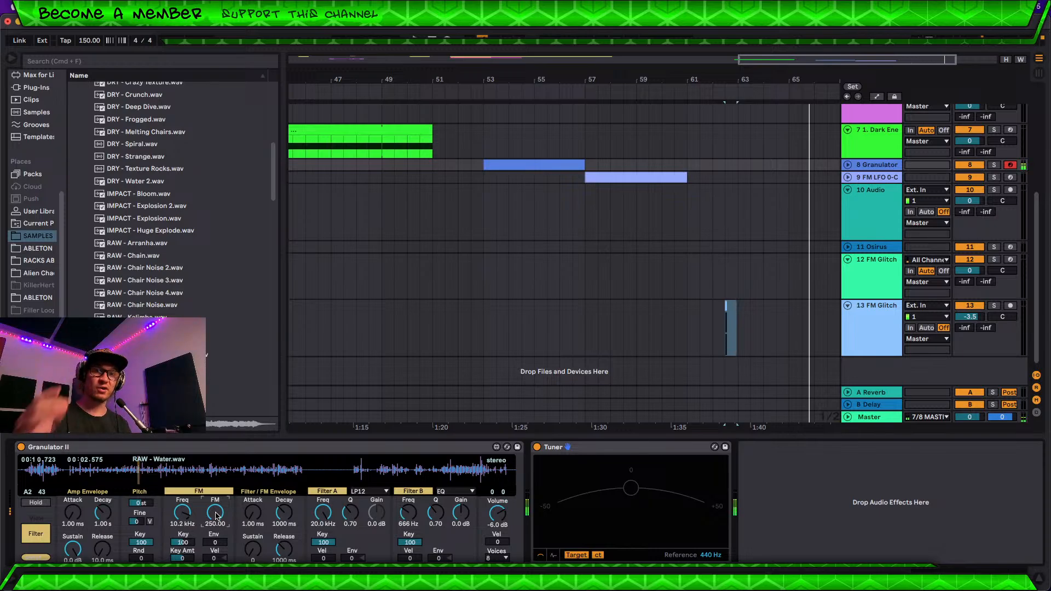
left_click_drag(219, 516, 218, 581)
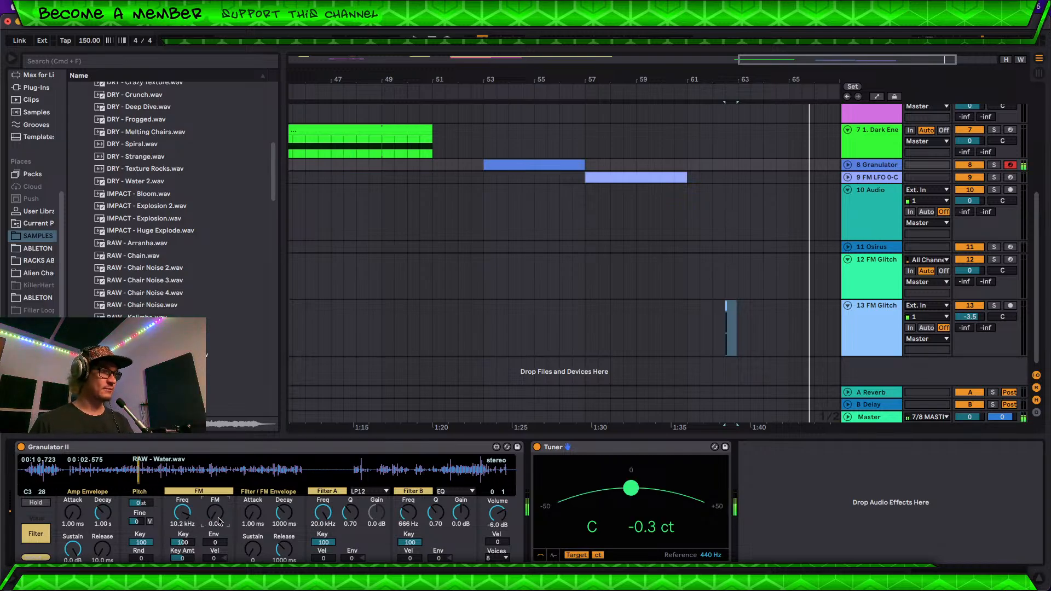
left_click_drag(218, 521, 221, 513)
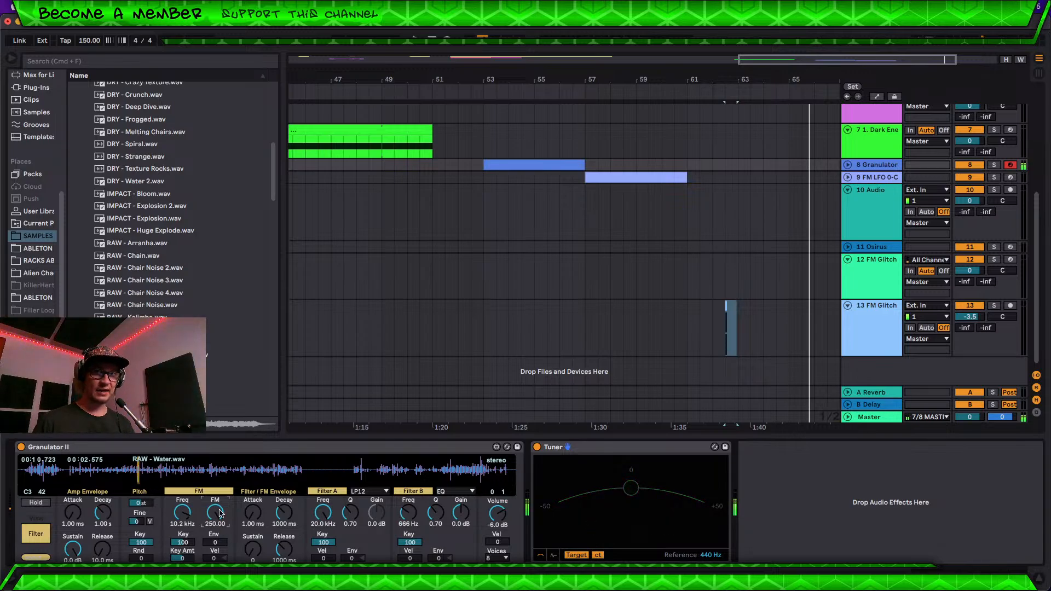
mouse_move(220, 512)
left_mouse_down()
mouse_move(219, 539)
mouse_move(219, 515)
left_mouse_up()
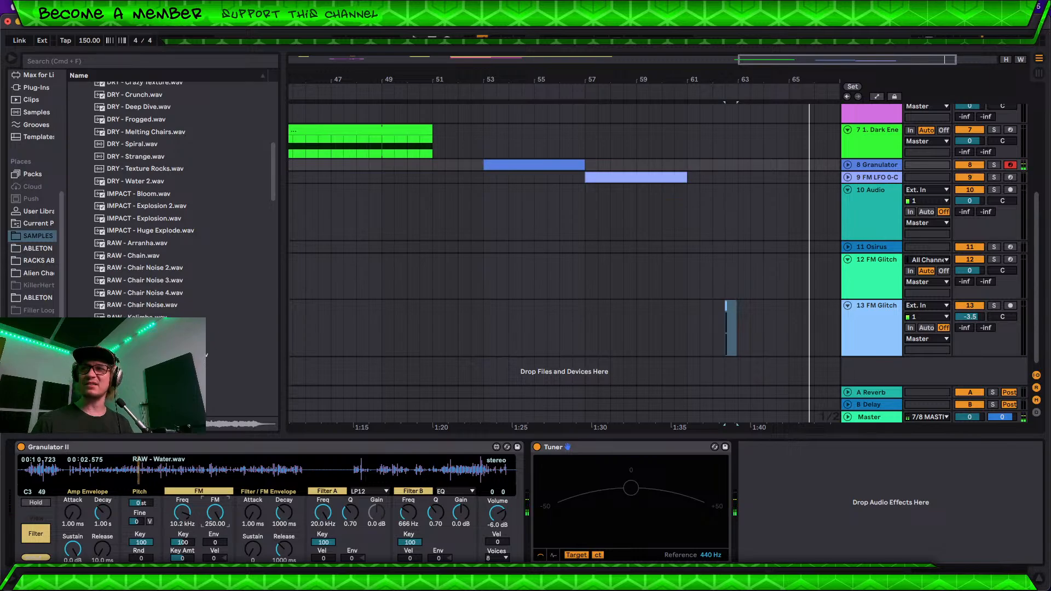
left_click_drag(219, 515, 222, 516)
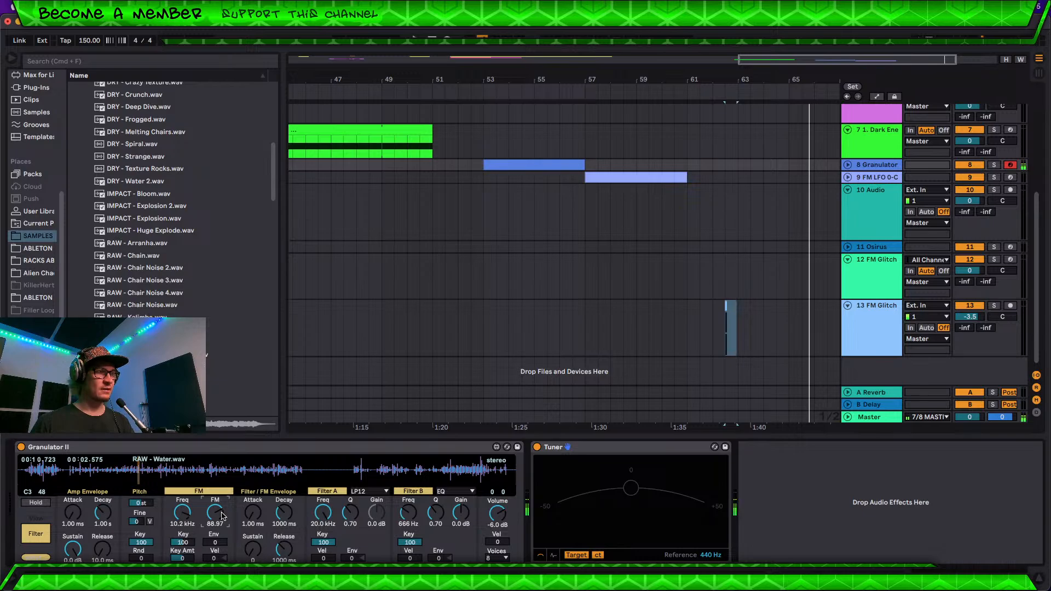
key("Delete")
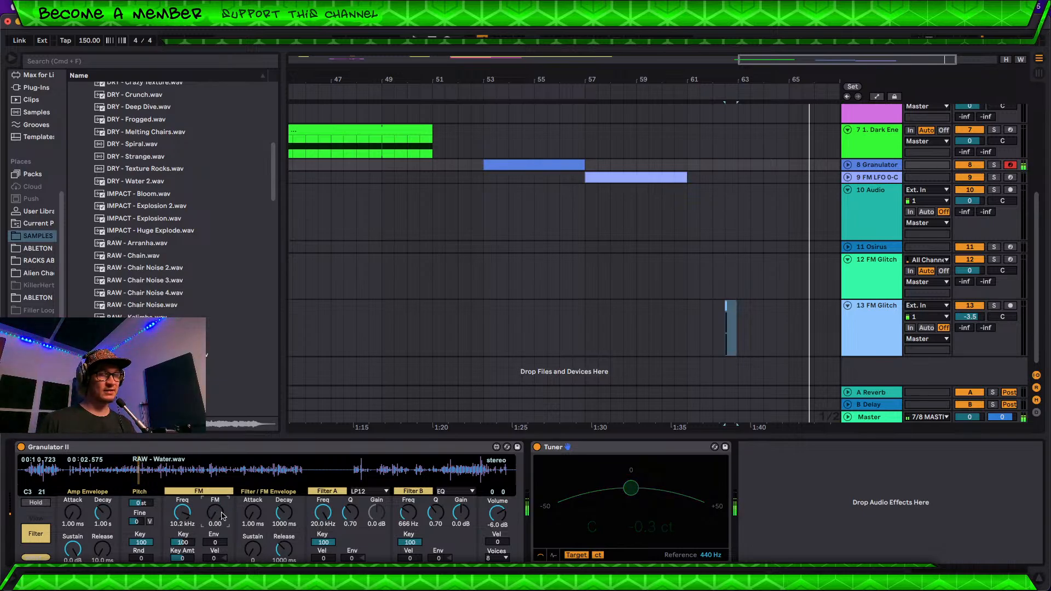
left_click_drag(222, 515, 223, 513)
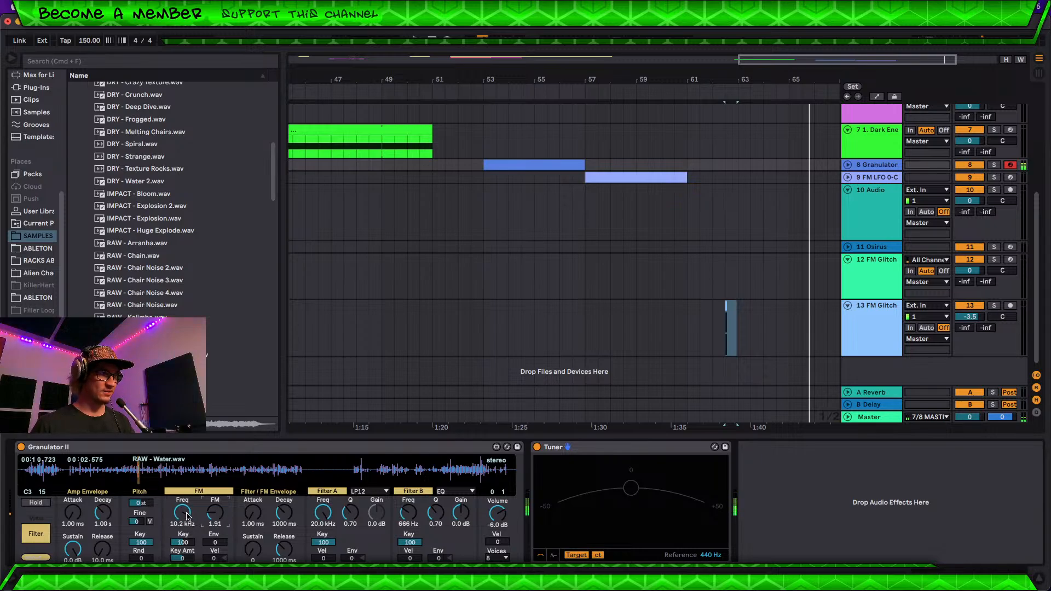
Step: Try low-frequency modulation in Granulator II with the FM frequency at 5.87 Hz and the FM amount at 158.06
mouse_move(184, 513)
left_mouse_down()
mouse_move(185, 522)
mouse_move(213, 493)
mouse_move(213, 475)
mouse_move(215, 522)
mouse_move(185, 518)
left_mouse_up()
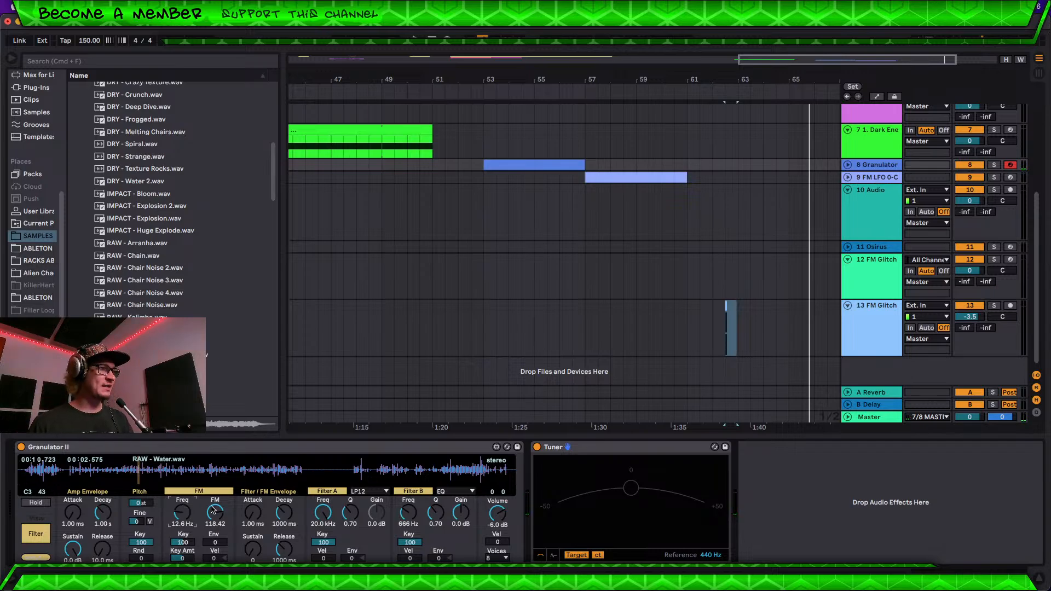
left_click_drag(214, 519, 214, 513)
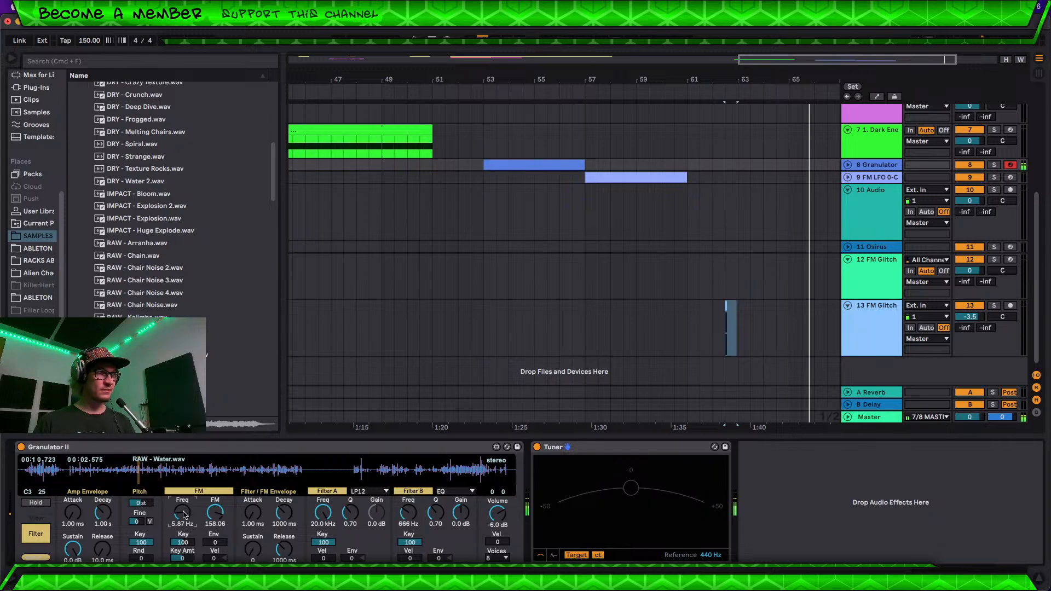
Step: Set Granulator II's FM frequency to 9.65 kHz and its FM amount to 0.98 while playing notes
left_click_drag(215, 512, 186, 478)
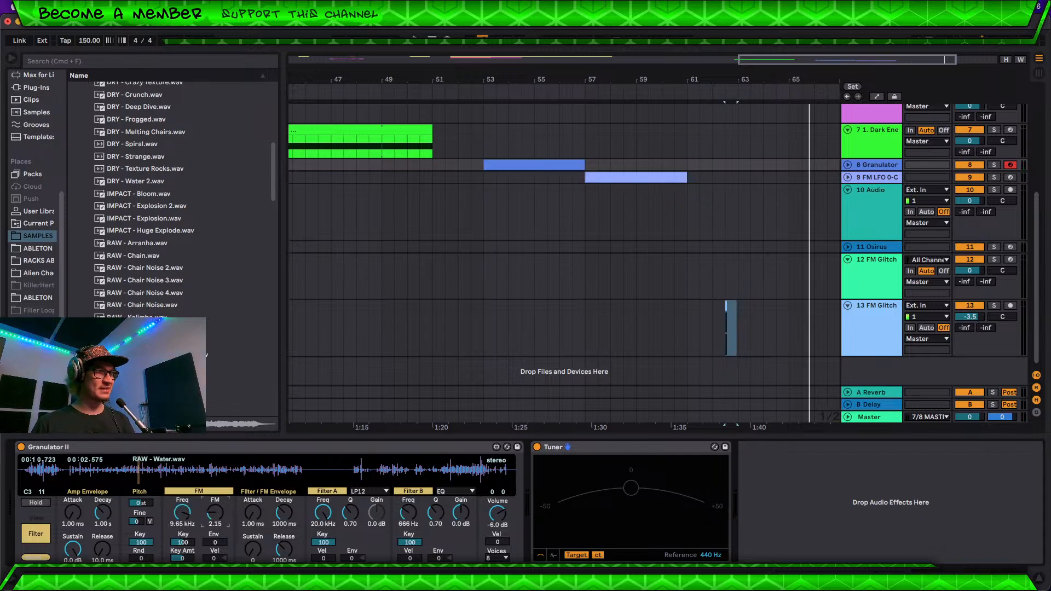
left_click_drag(215, 513, 215, 507)
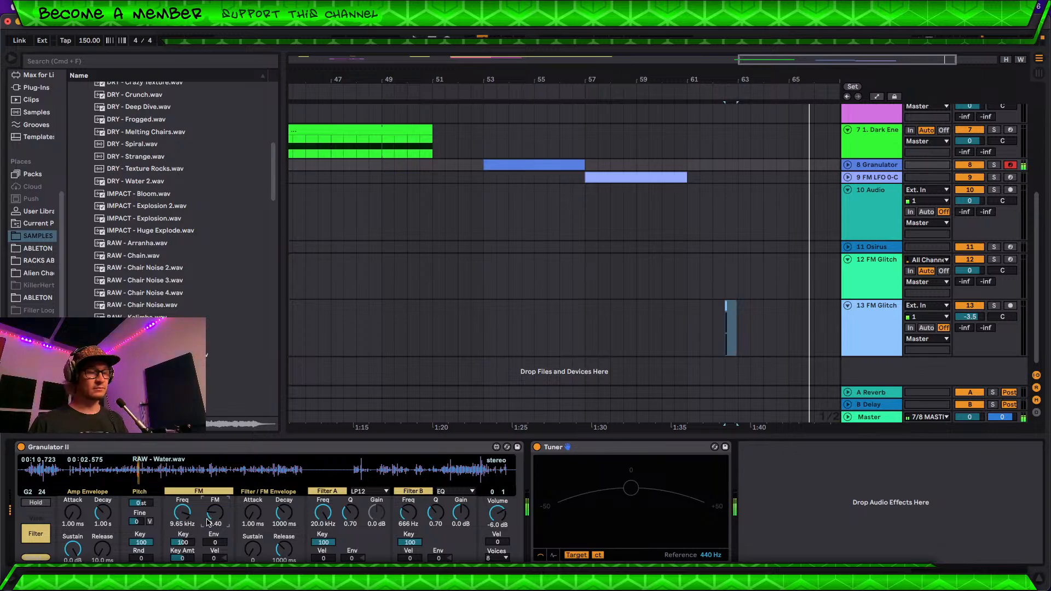
mouse_move(211, 517)
left_mouse_down()
mouse_move(211, 501)
mouse_move(211, 542)
mouse_move(211, 504)
mouse_move(211, 517)
left_mouse_up()
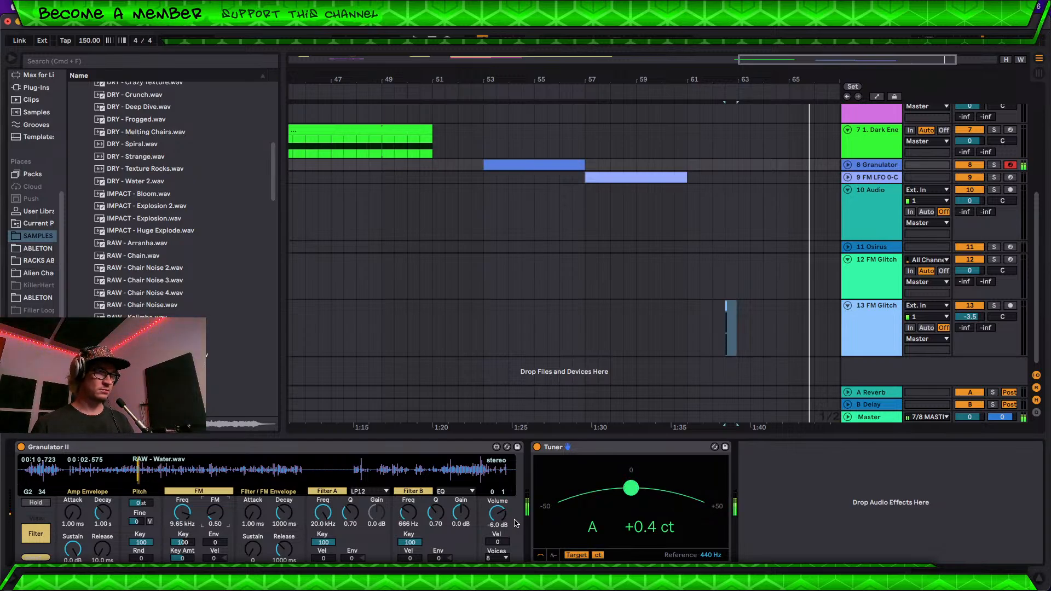
left_click_drag(215, 512, 215, 514)
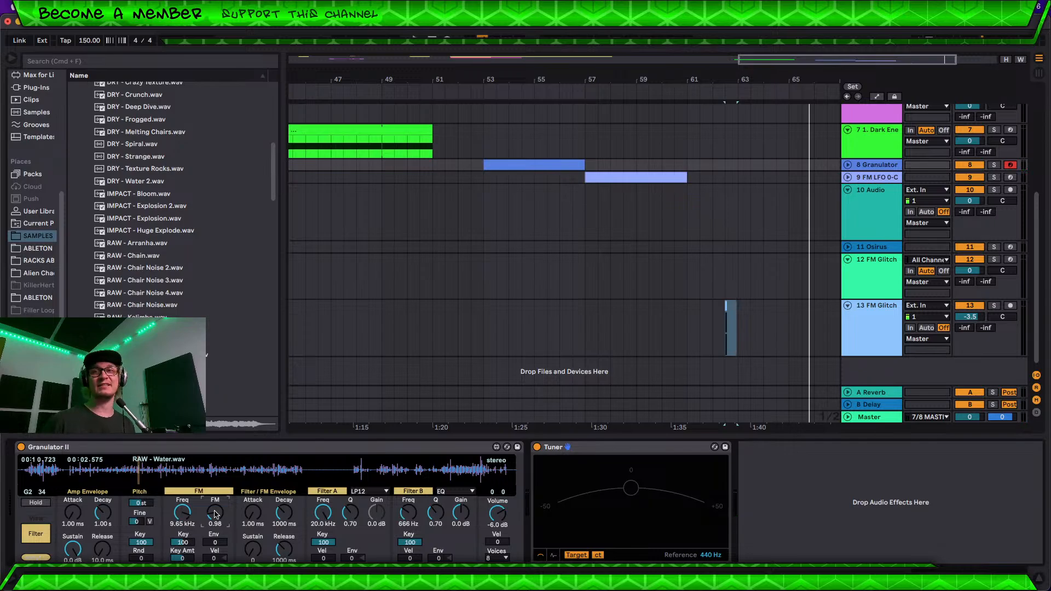